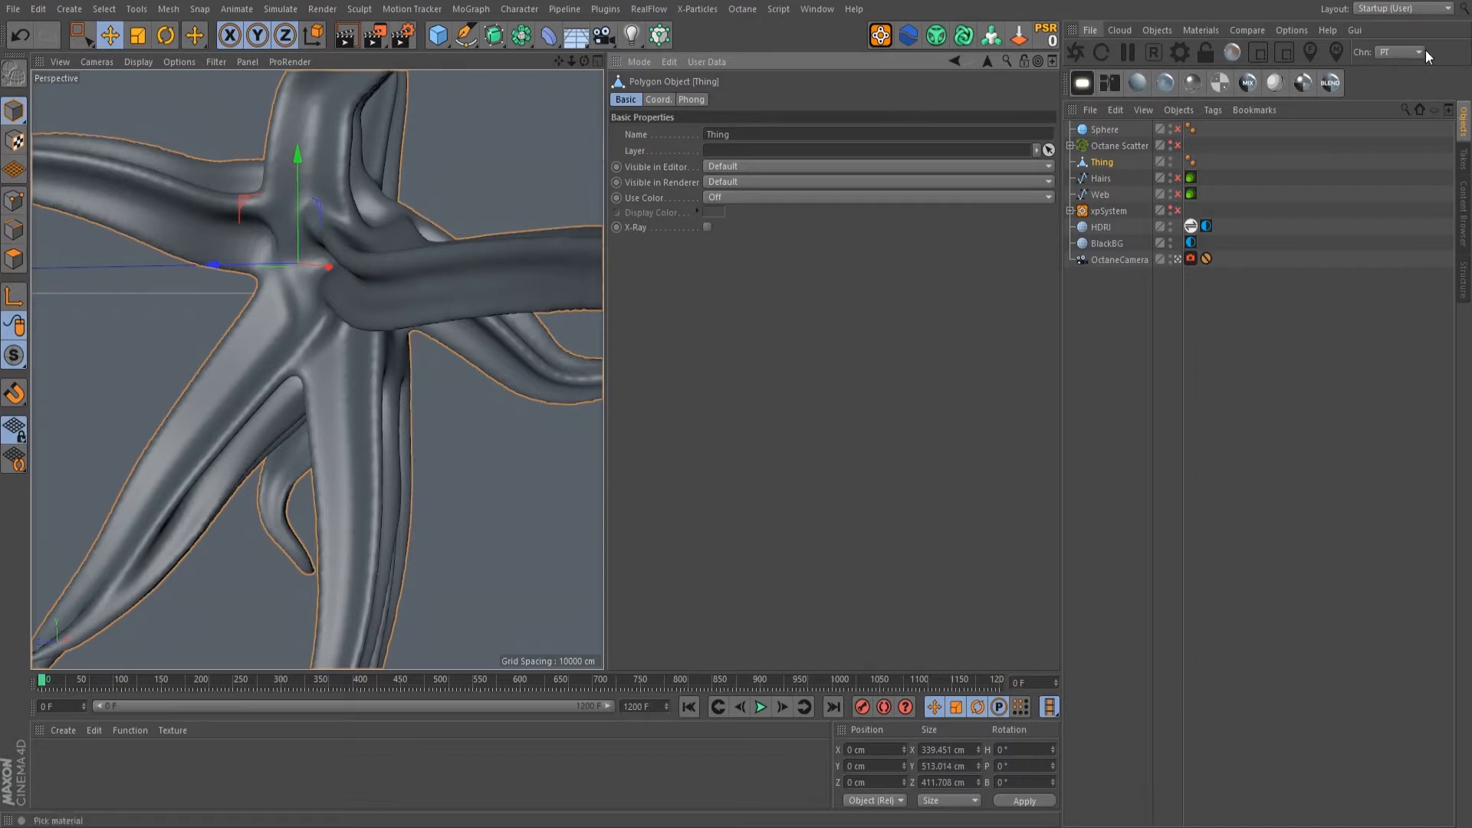
Step: Start the Octane Live Viewer render of the scene and dock its window beside the perspective viewport
left_click(1288, 30)
left_click(1286, 32)
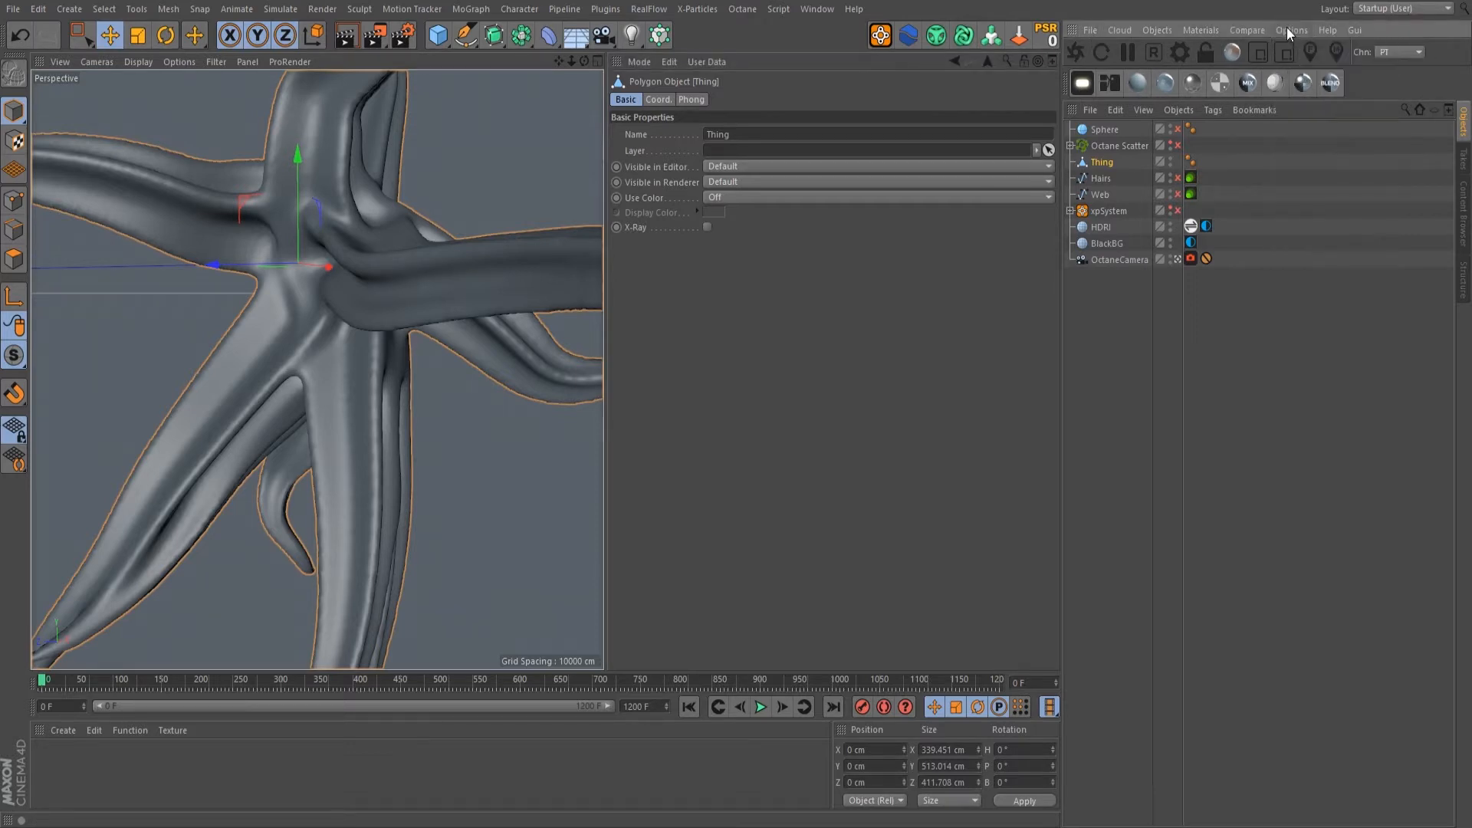
left_click(1077, 52)
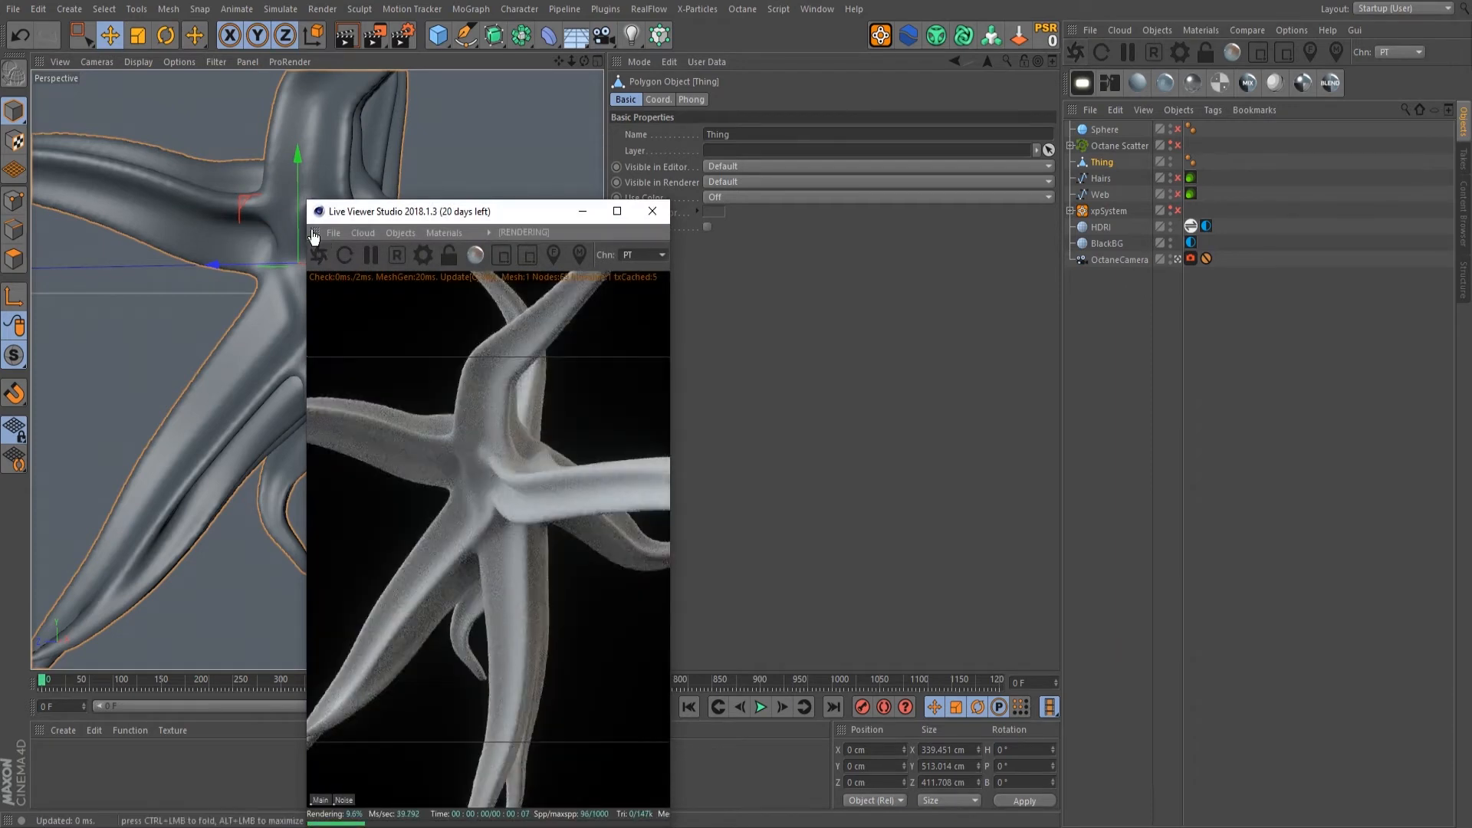
left_click_drag(314, 232, 53, 187)
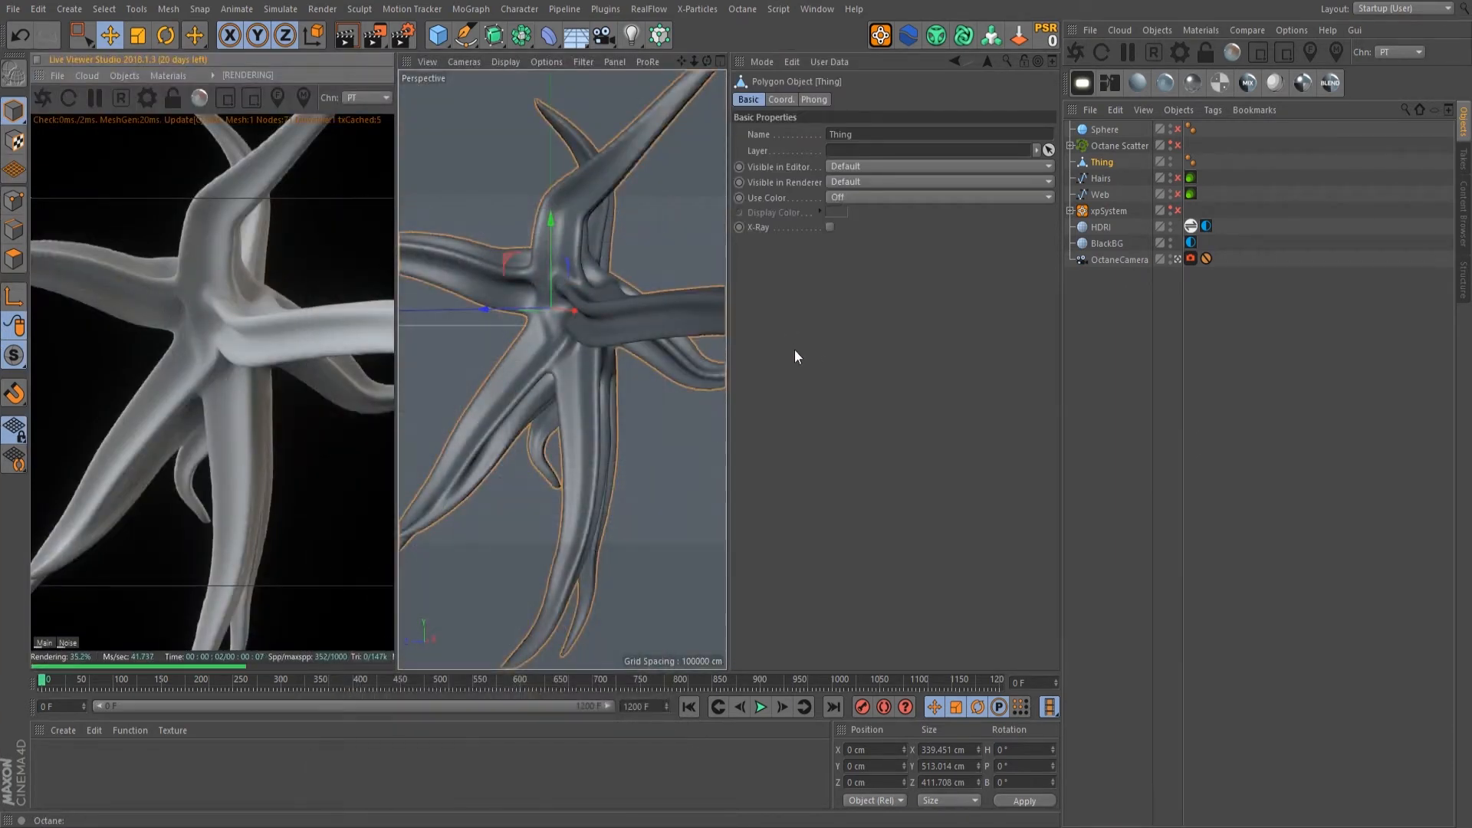
Step: Leave the OctaneCamera view, frame the creature's center closely in the perspective viewport, and select the BlackBG sky object
left_click(1178, 260)
scroll(554, 379, "up", 6)
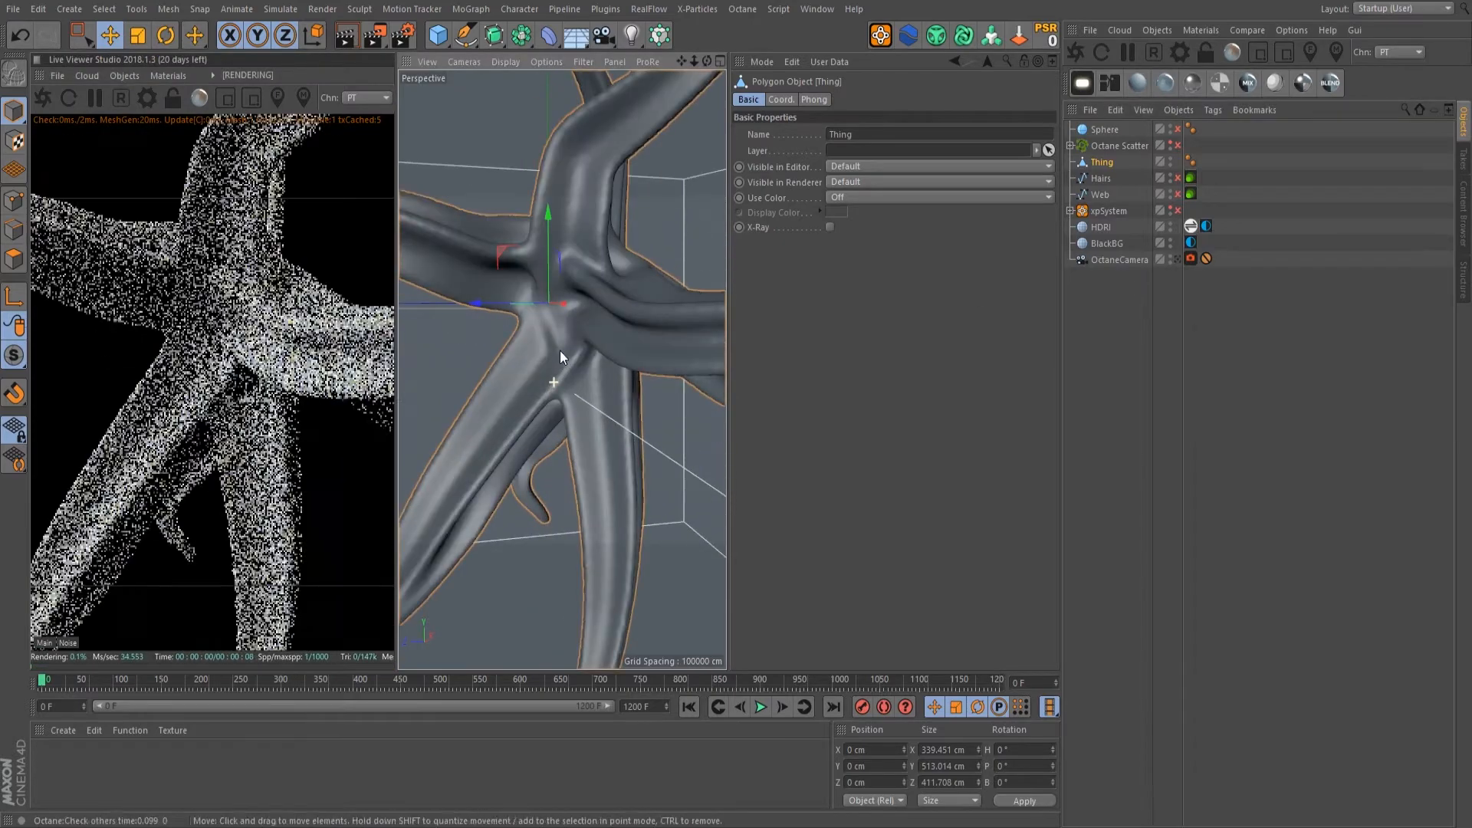
scroll(579, 311, "down", 4)
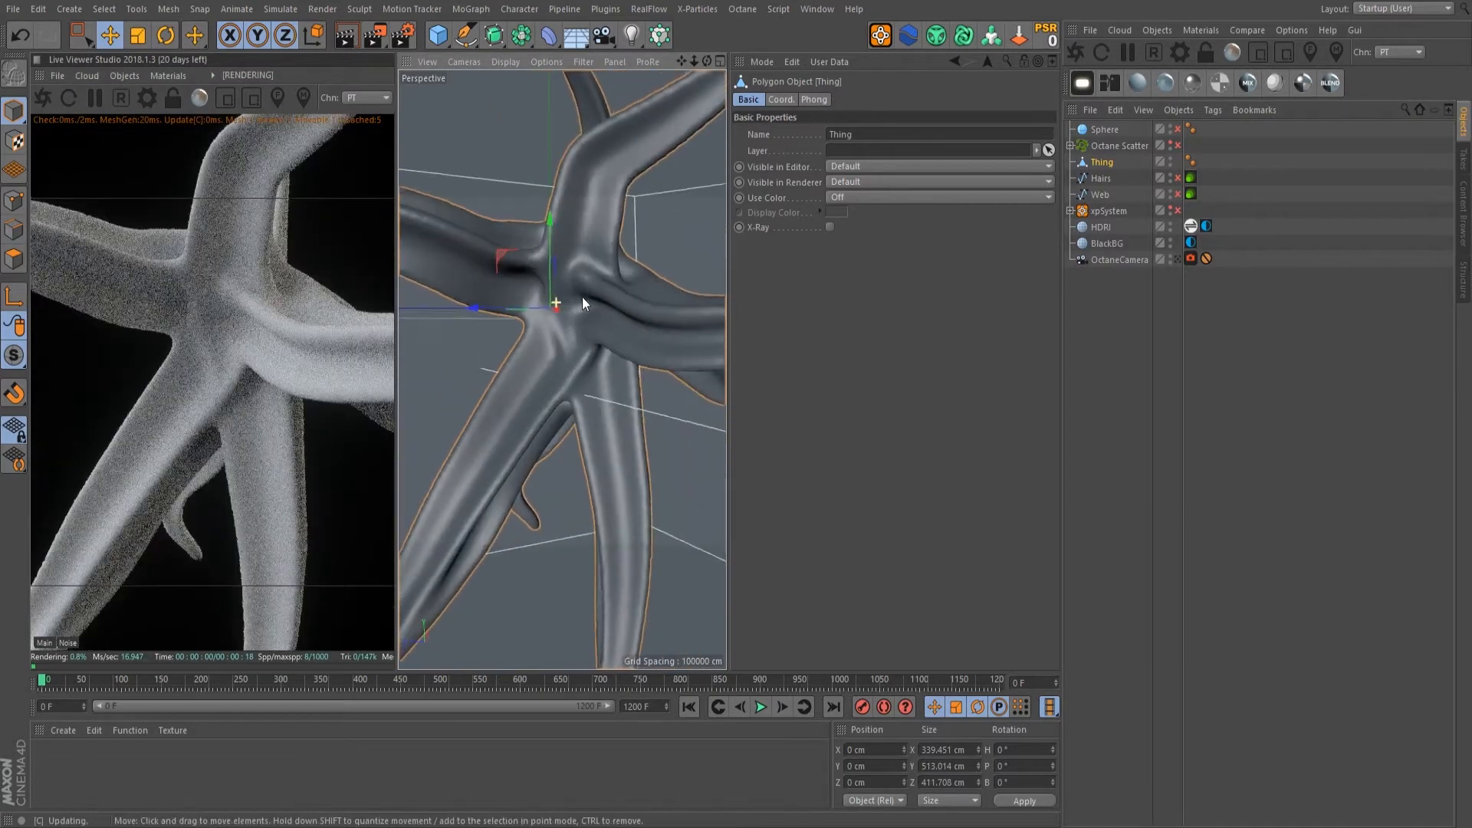
scroll(580, 305, "up", 2)
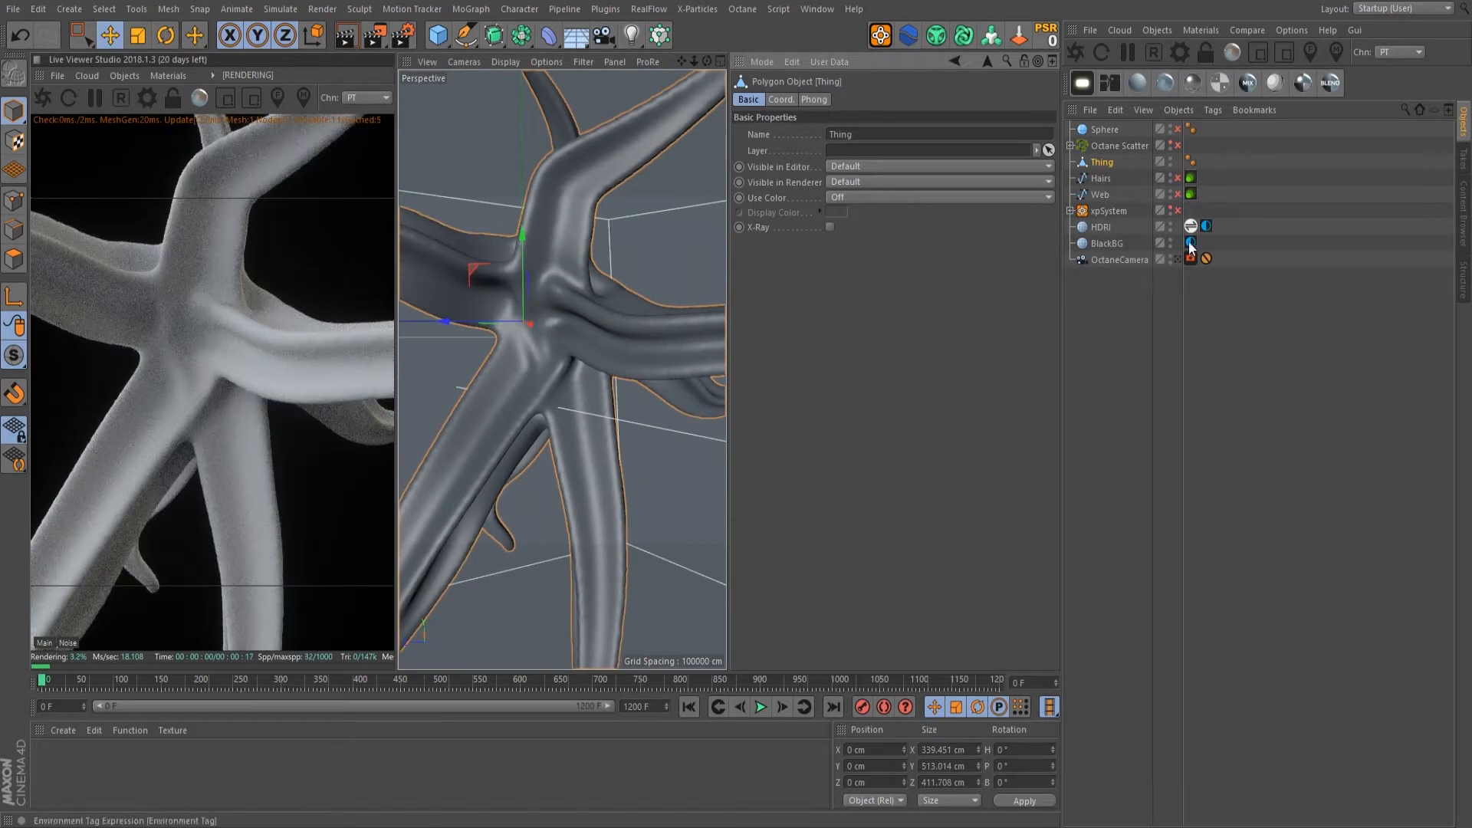
left_click(1127, 243)
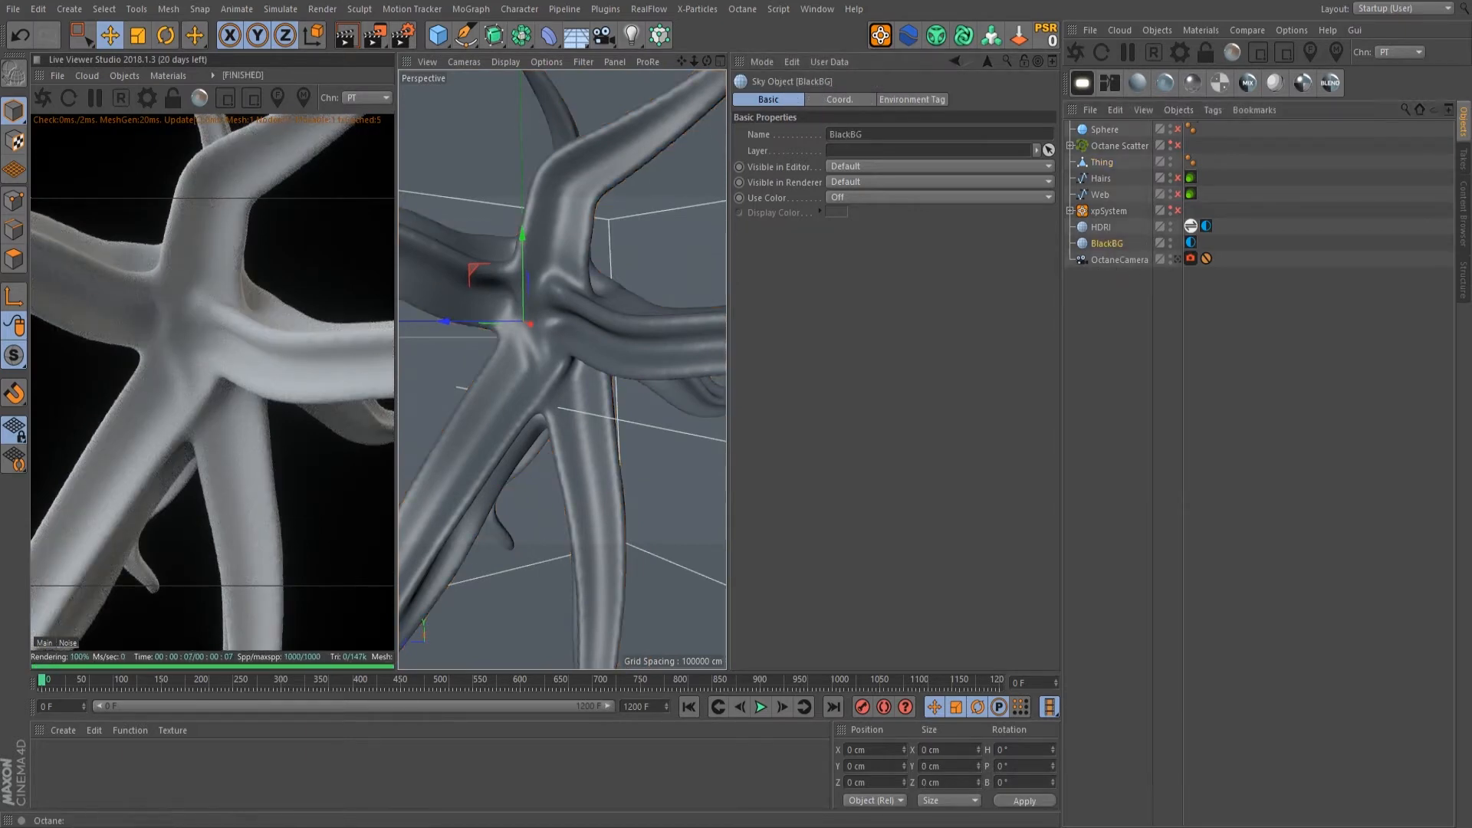
Step: Open the LiveDB material library at full size and download the SSS_Flesh material from LocalDB into the scene
left_click(1262, 31)
left_click(1235, 32)
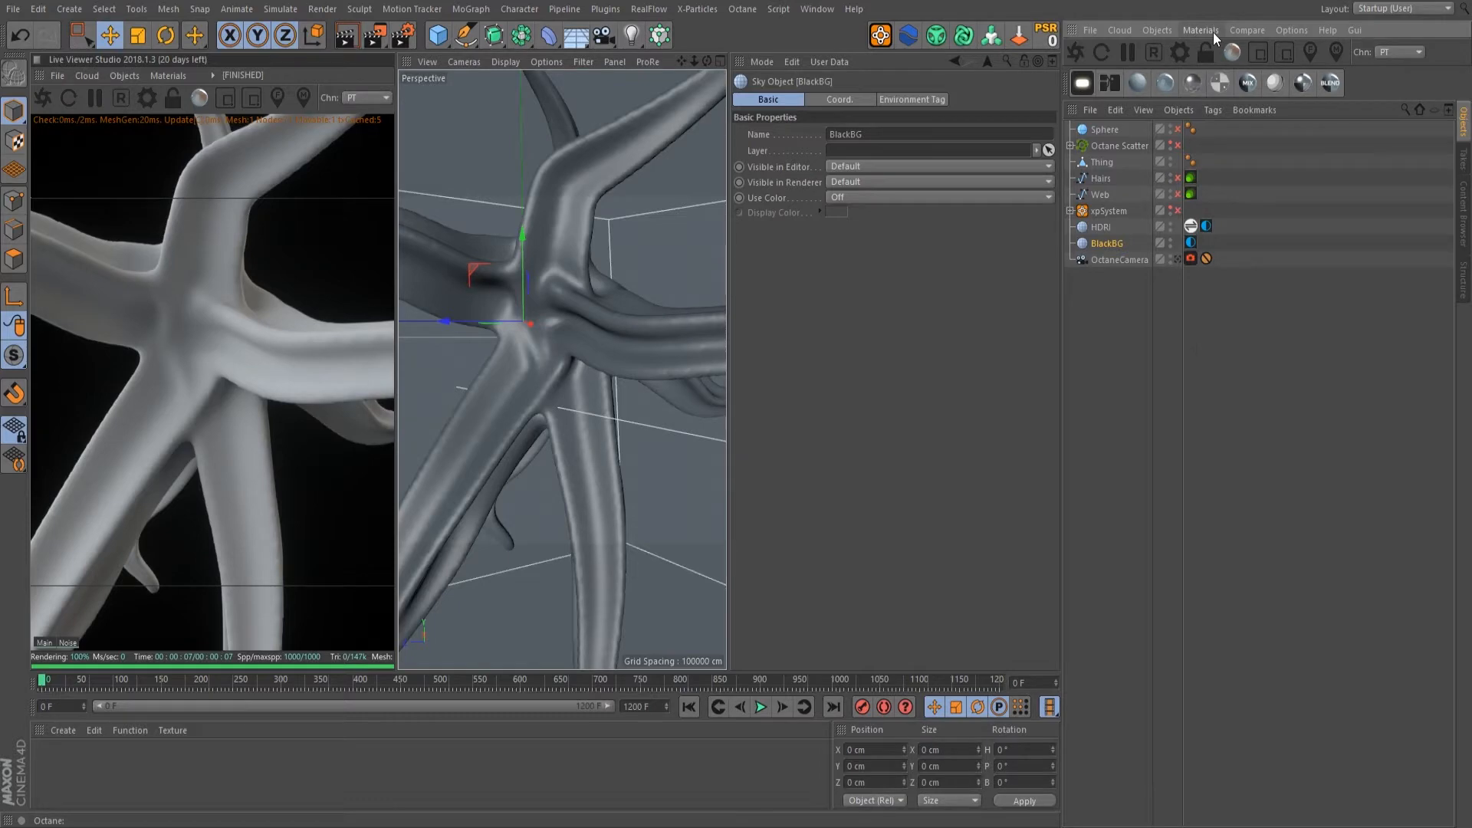
left_click(1213, 32)
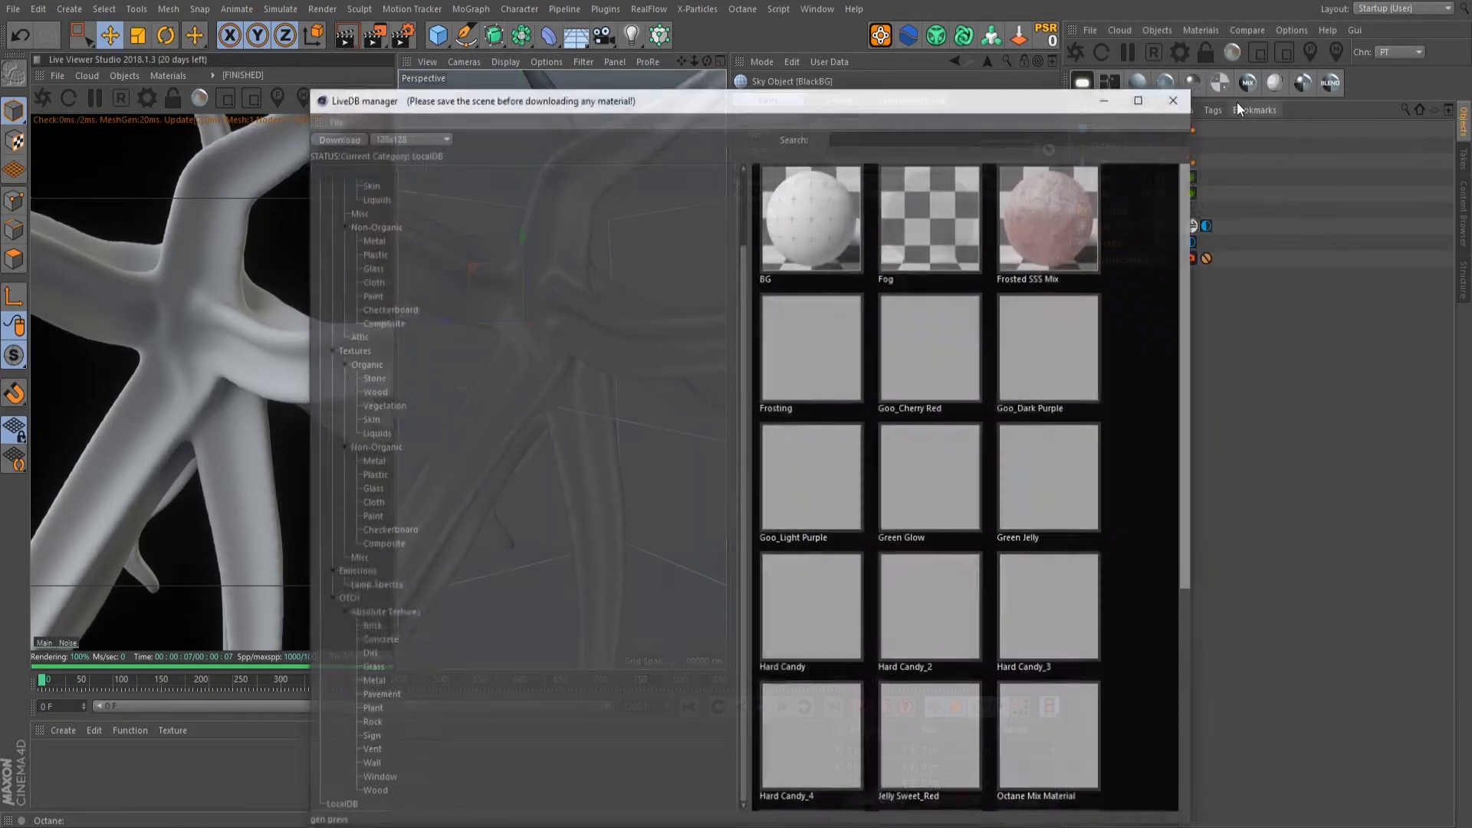
left_click(1136, 102)
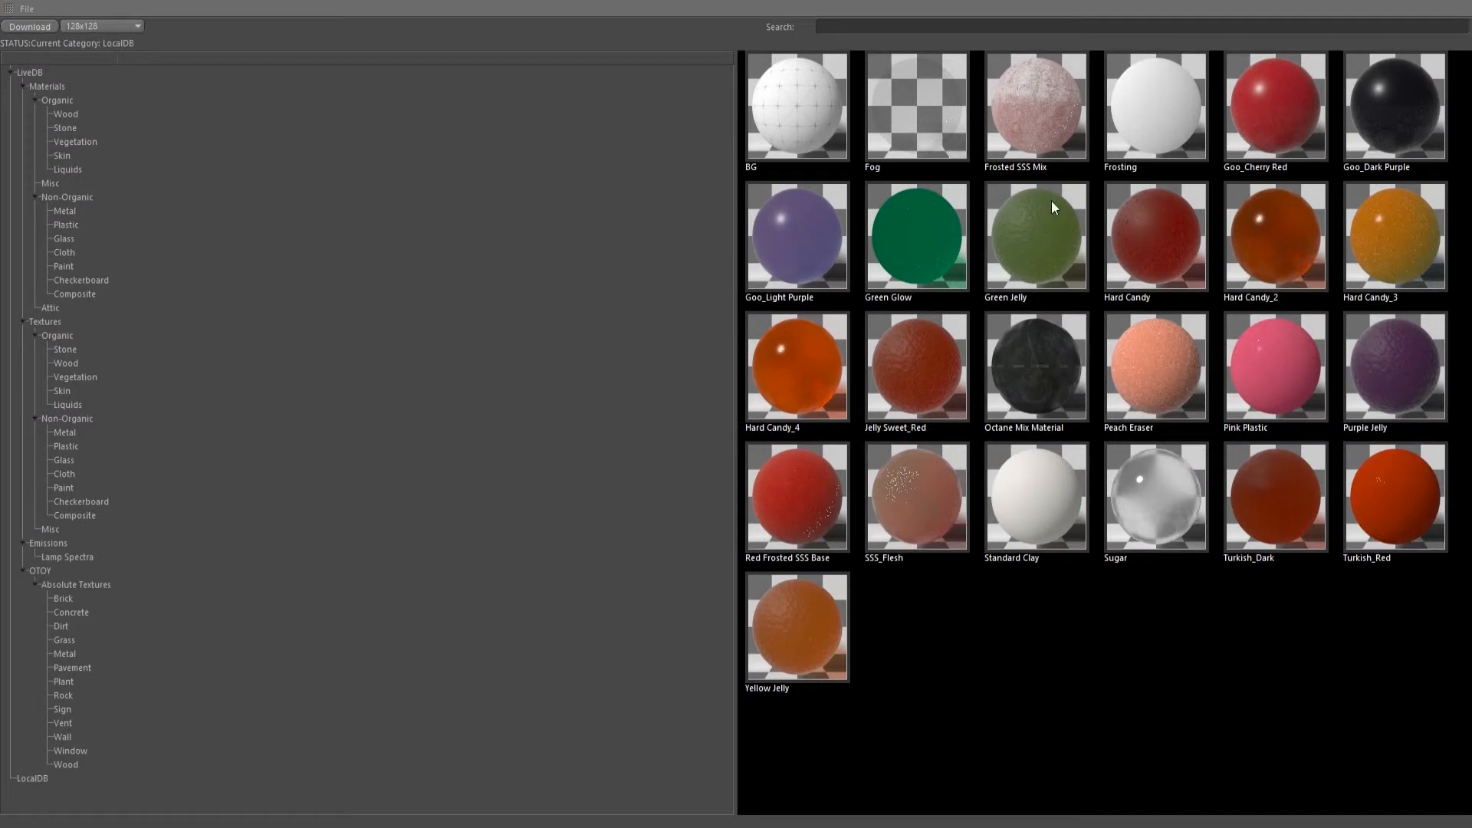
right_click(908, 495)
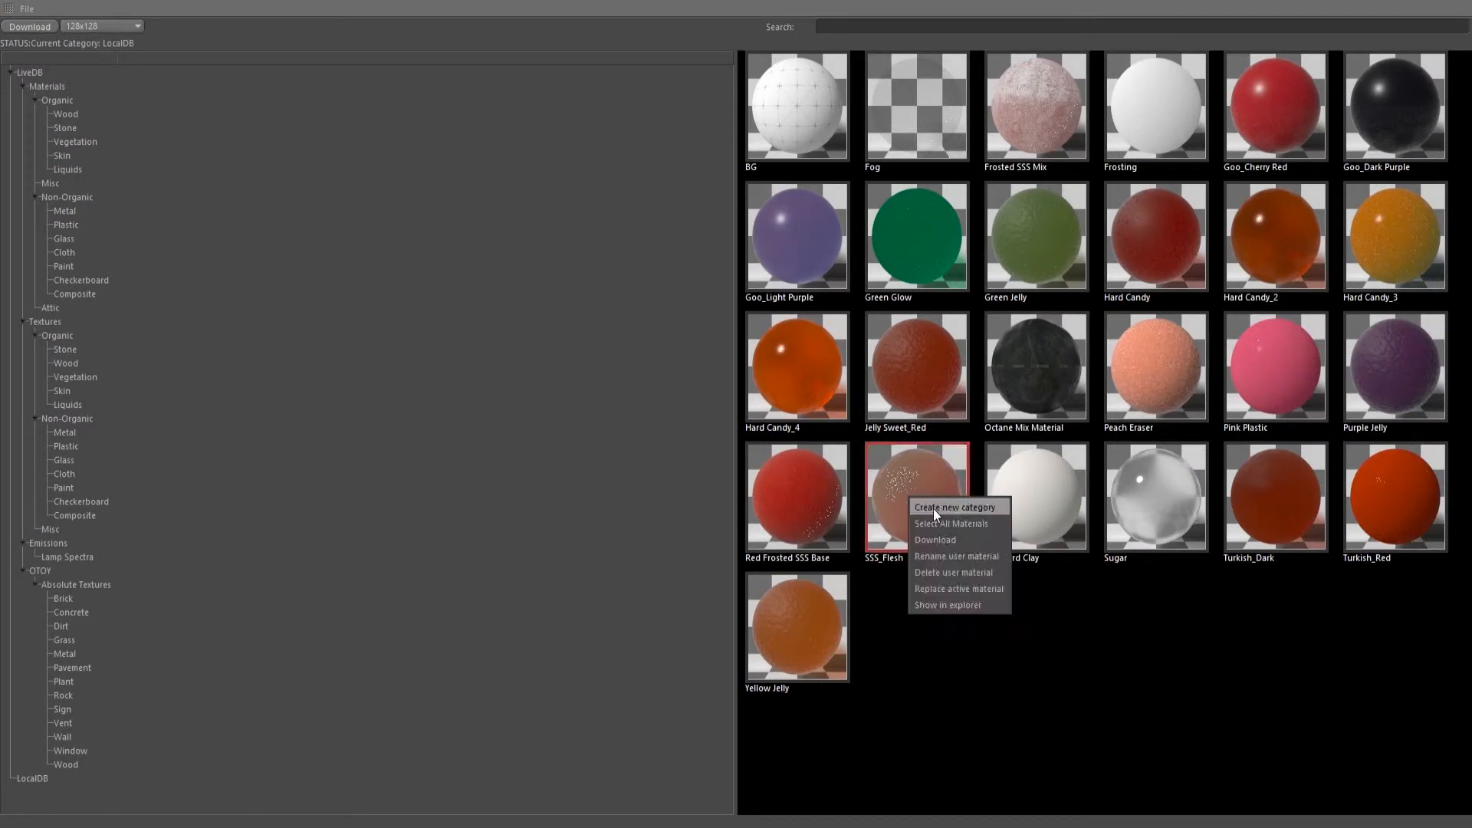
left_click(891, 478)
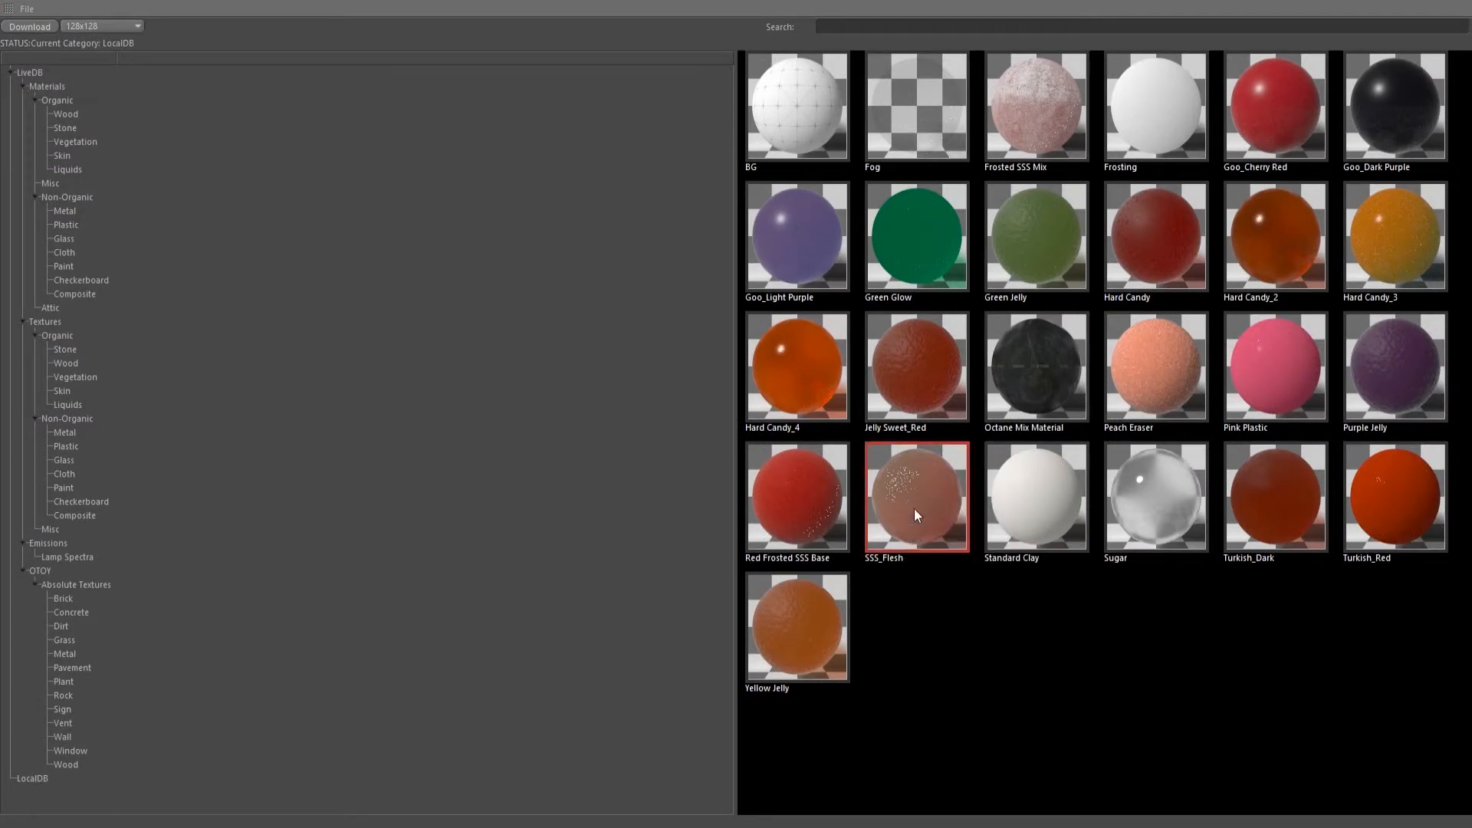
right_click(914, 509)
left_click(951, 549)
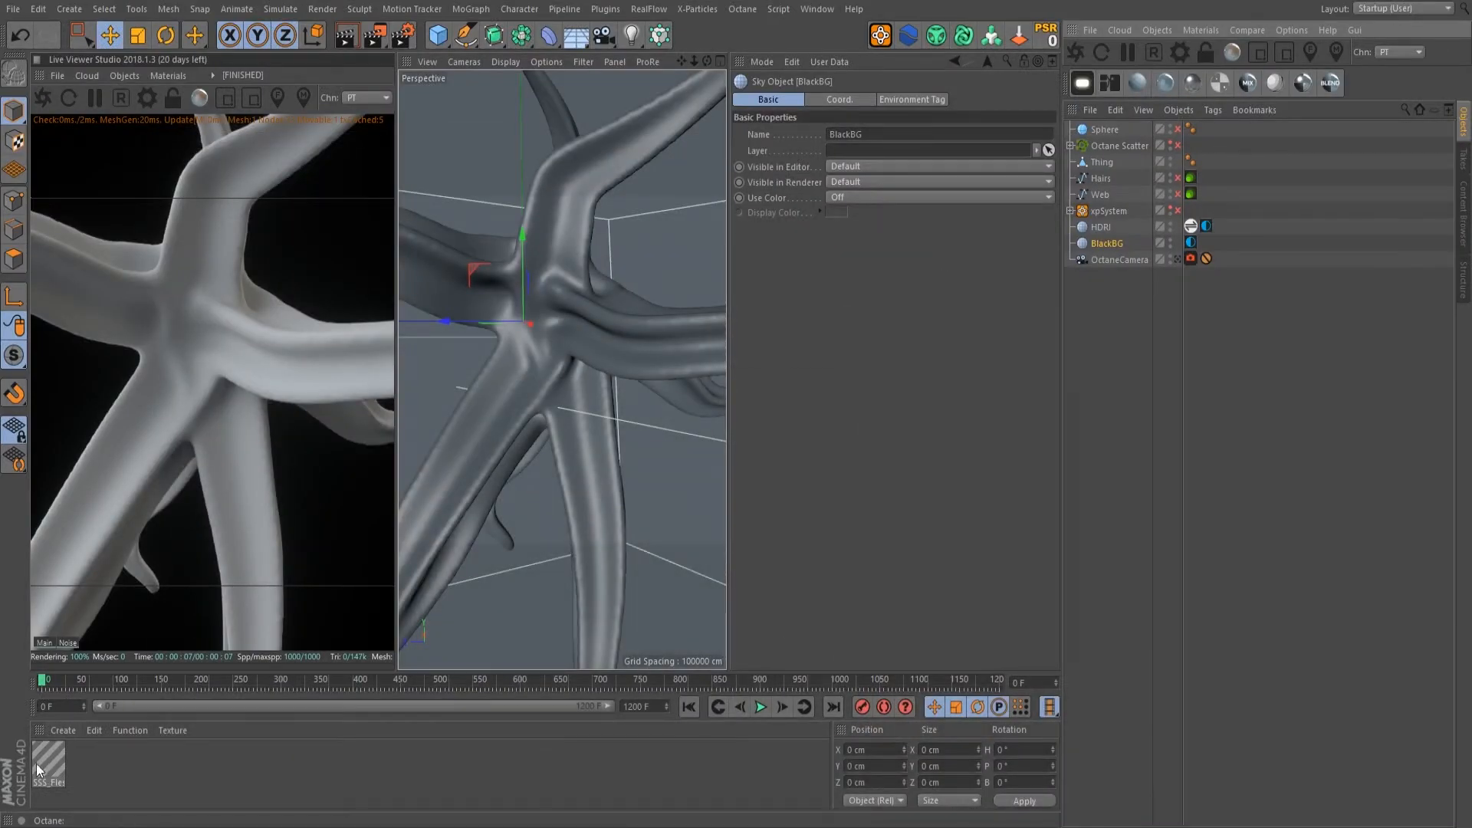
Step: Apply the SSS_Flesh material to the Thing object and inspect the render up close
left_click(48, 757)
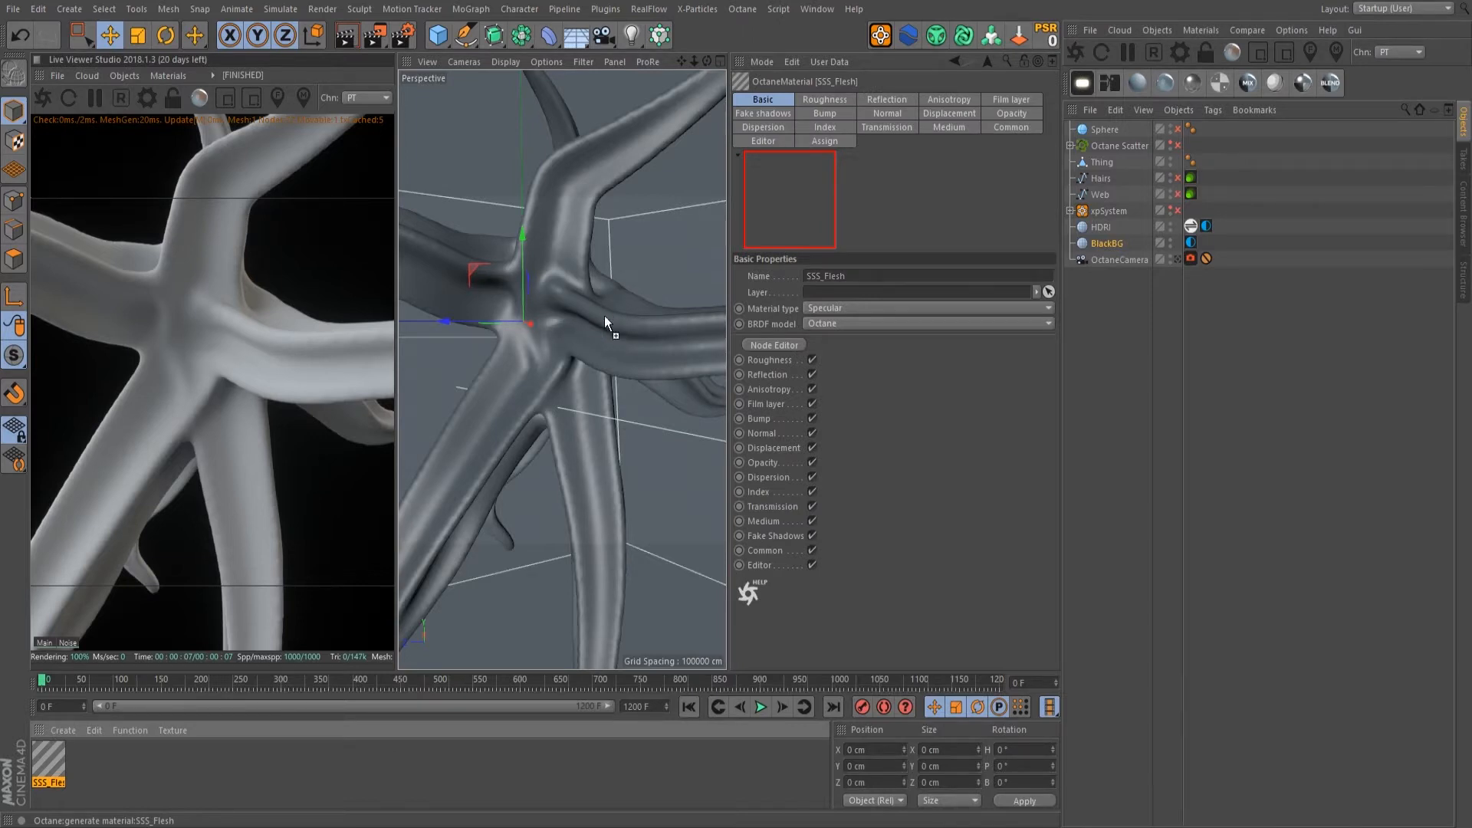
left_click_drag(604, 316, 624, 328)
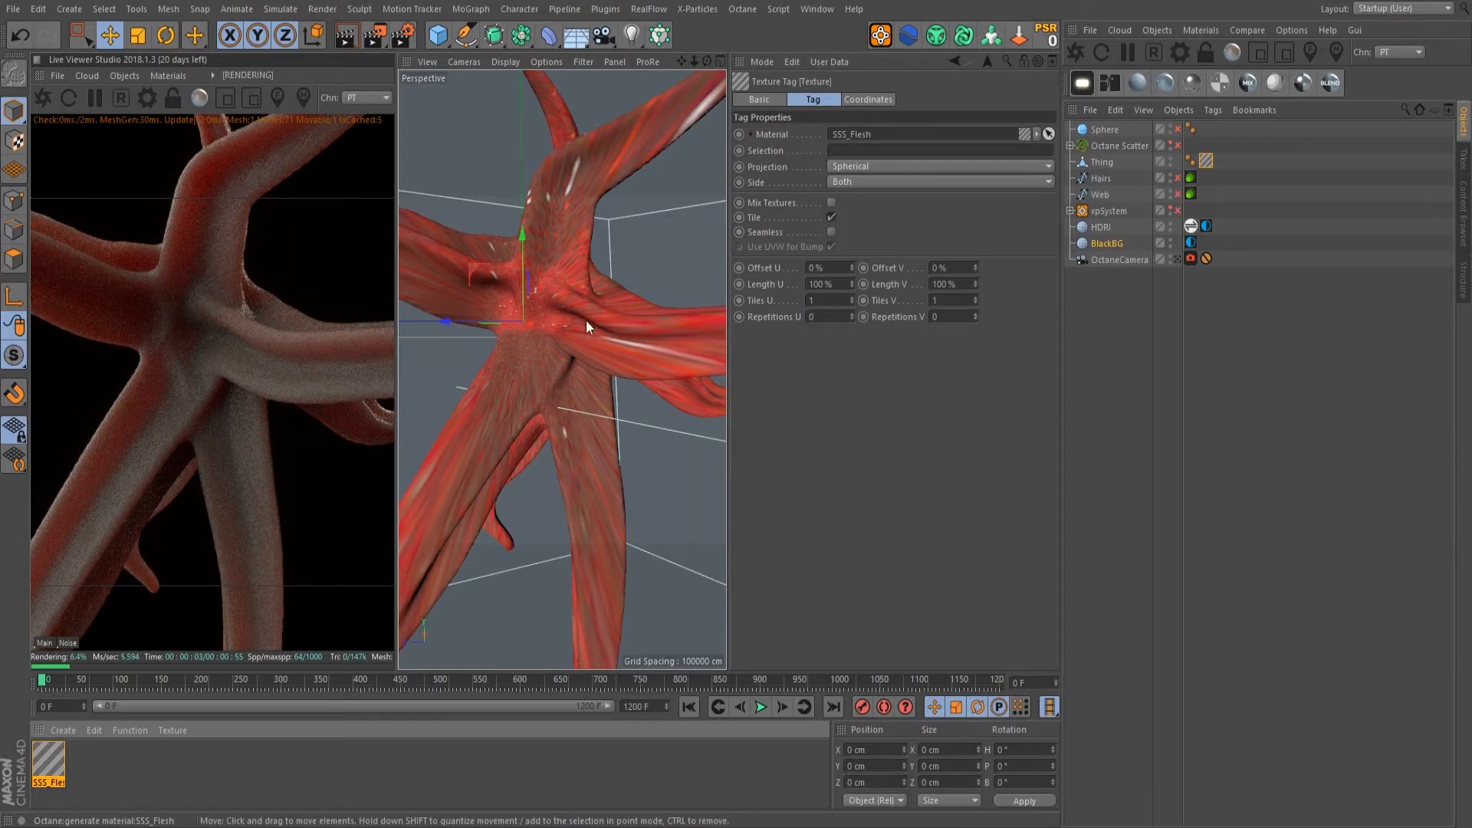
left_click_drag(546, 305, 522, 324, "alt")
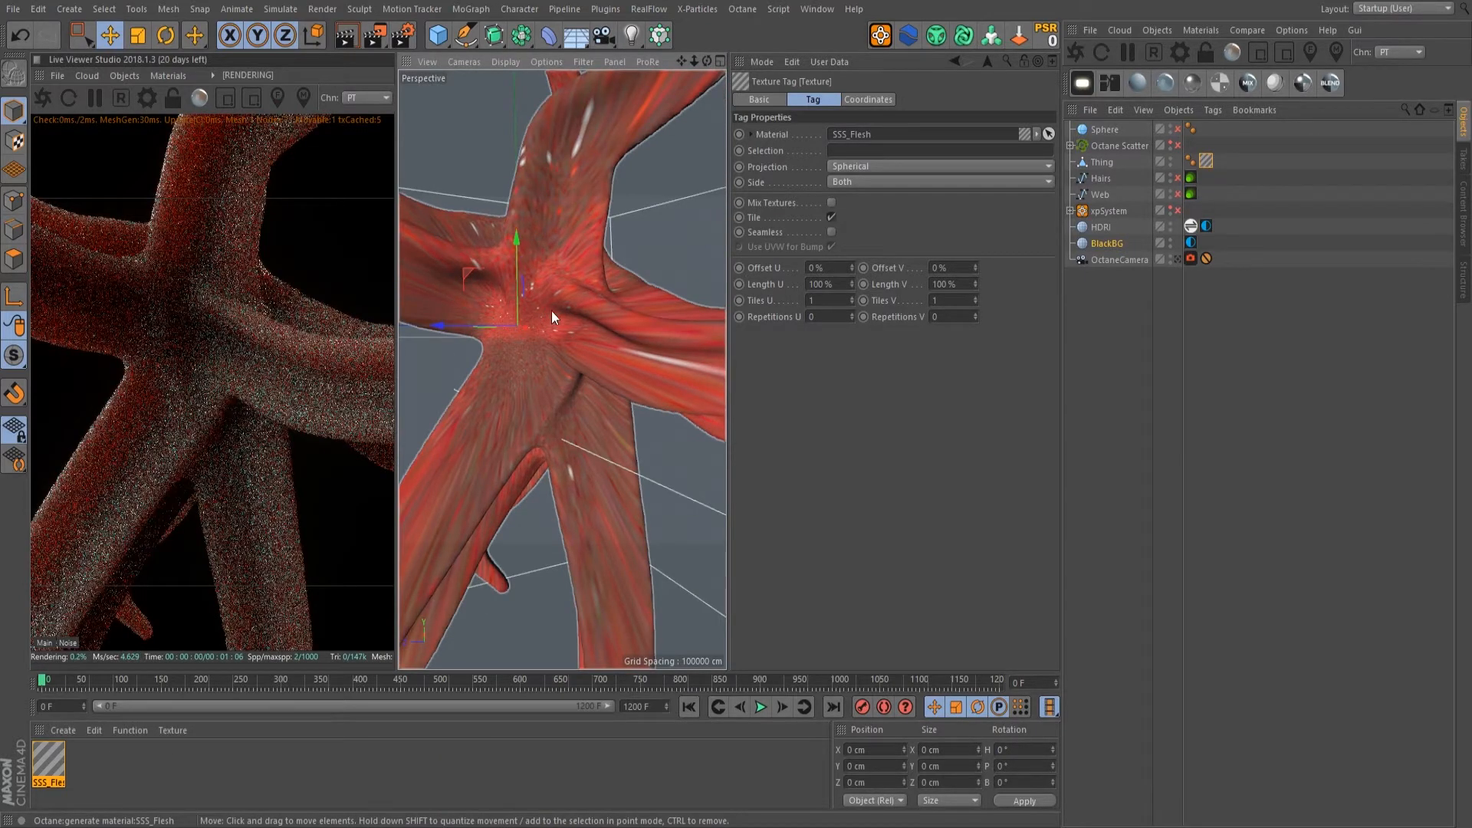
right_click_drag(551, 310, 592, 292, "alt")
left_click_drag(566, 311, 718, 350, "alt")
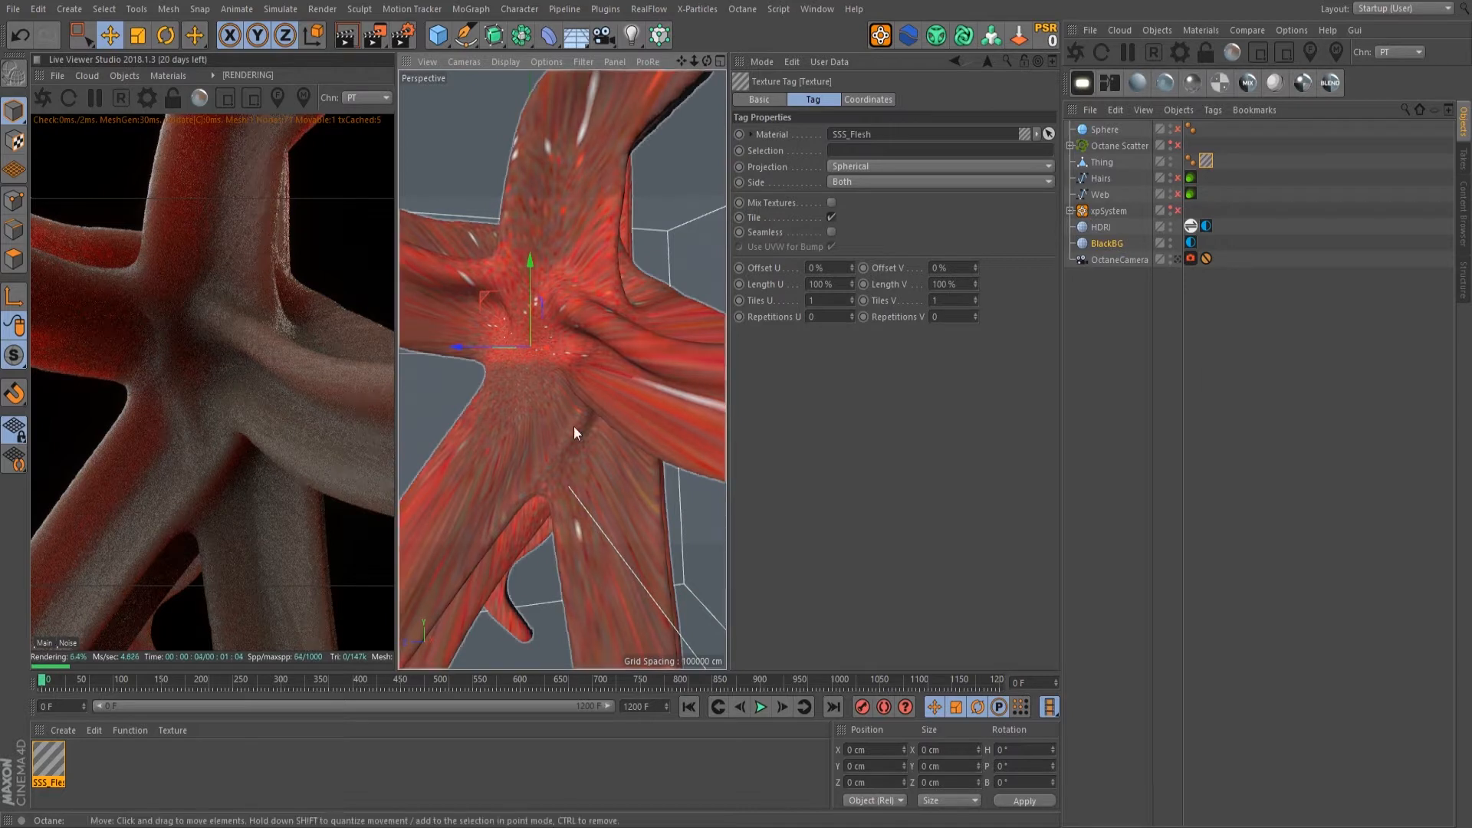
Step: Try the UVW Mapping and Spatial projections on the Thing object's SSS_Flesh texture tag
left_click(876, 166)
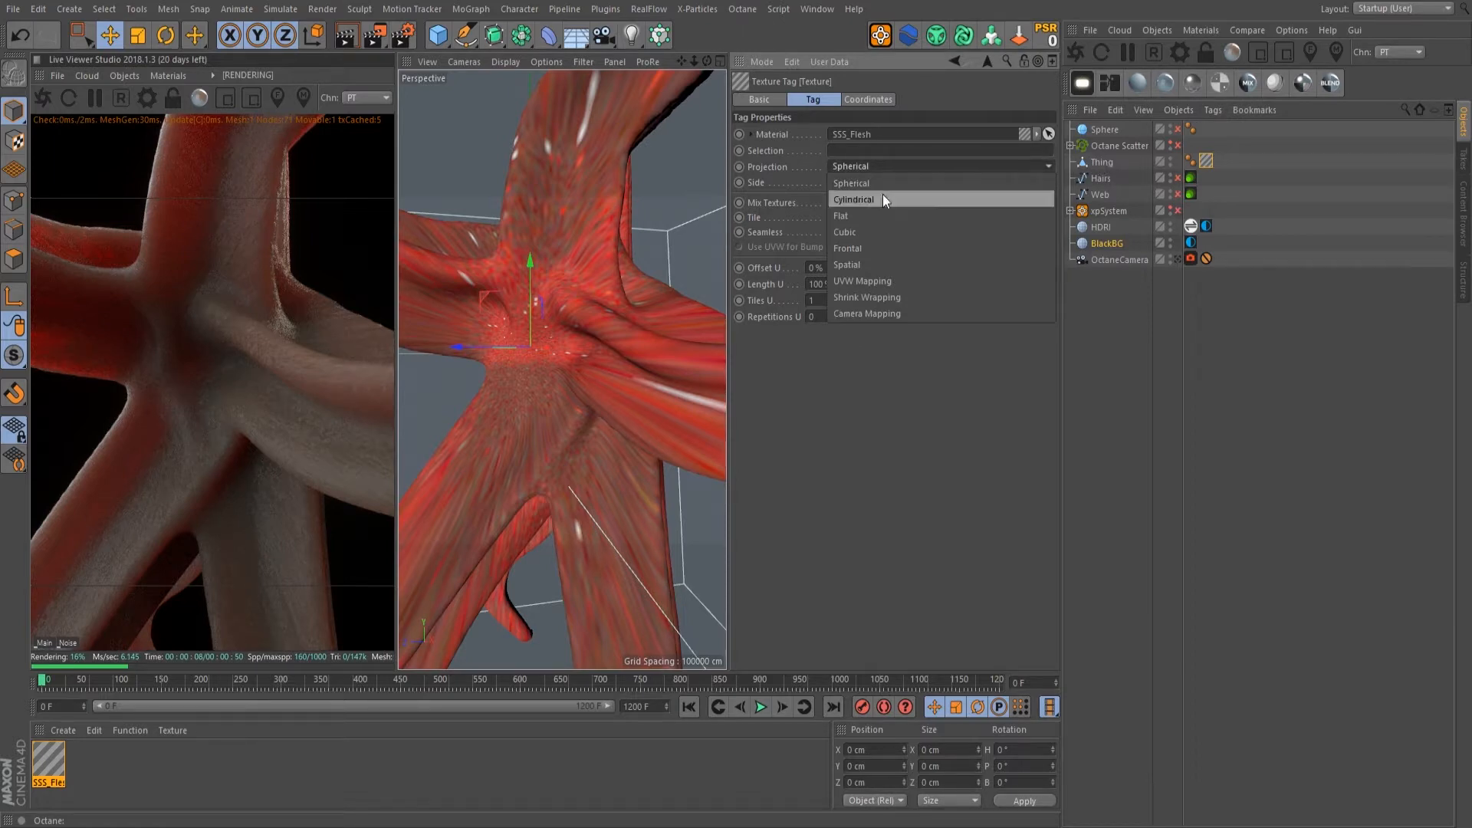
left_click(867, 281)
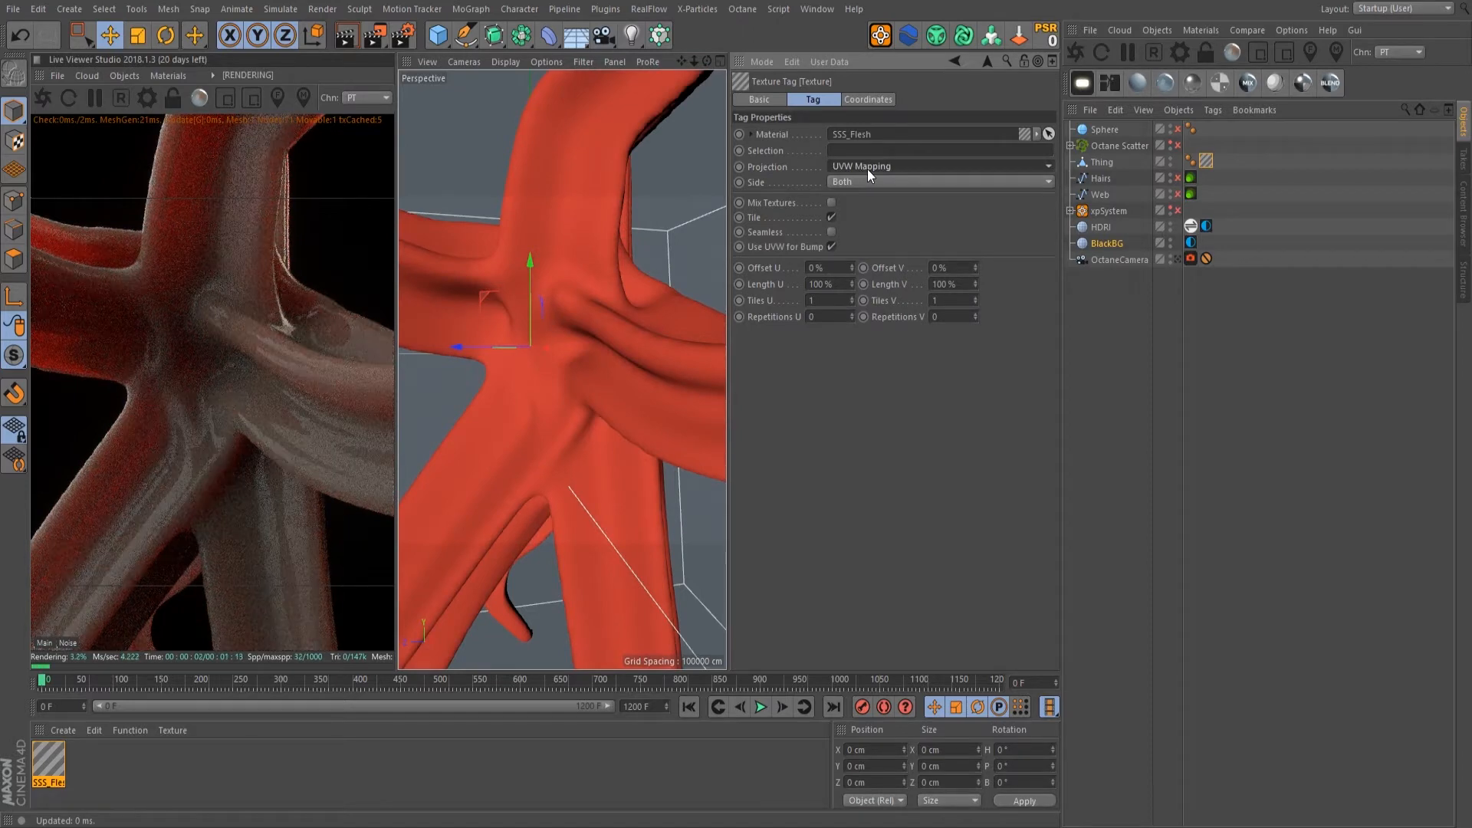
left_click(850, 172)
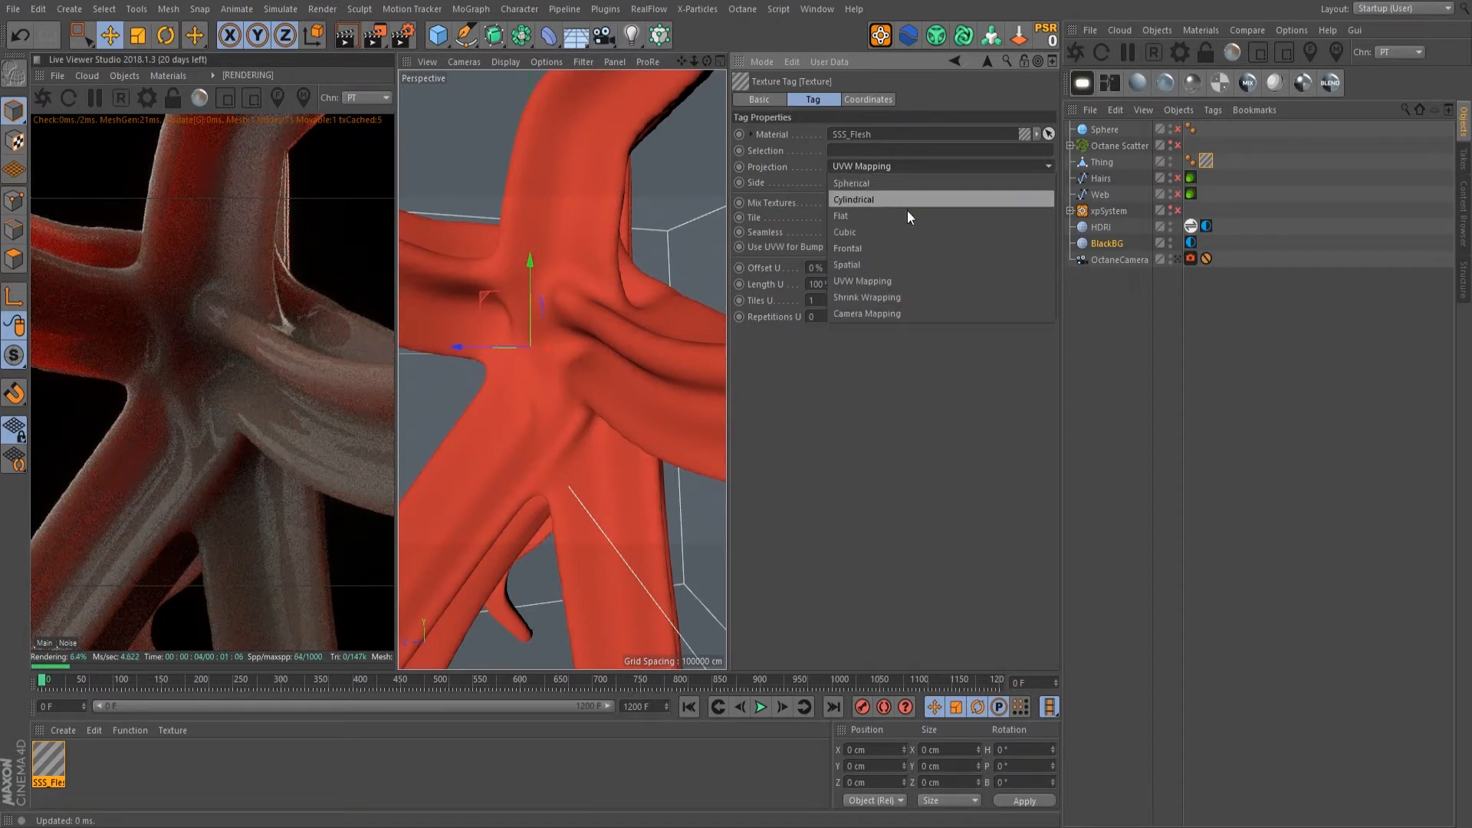
left_click(849, 266)
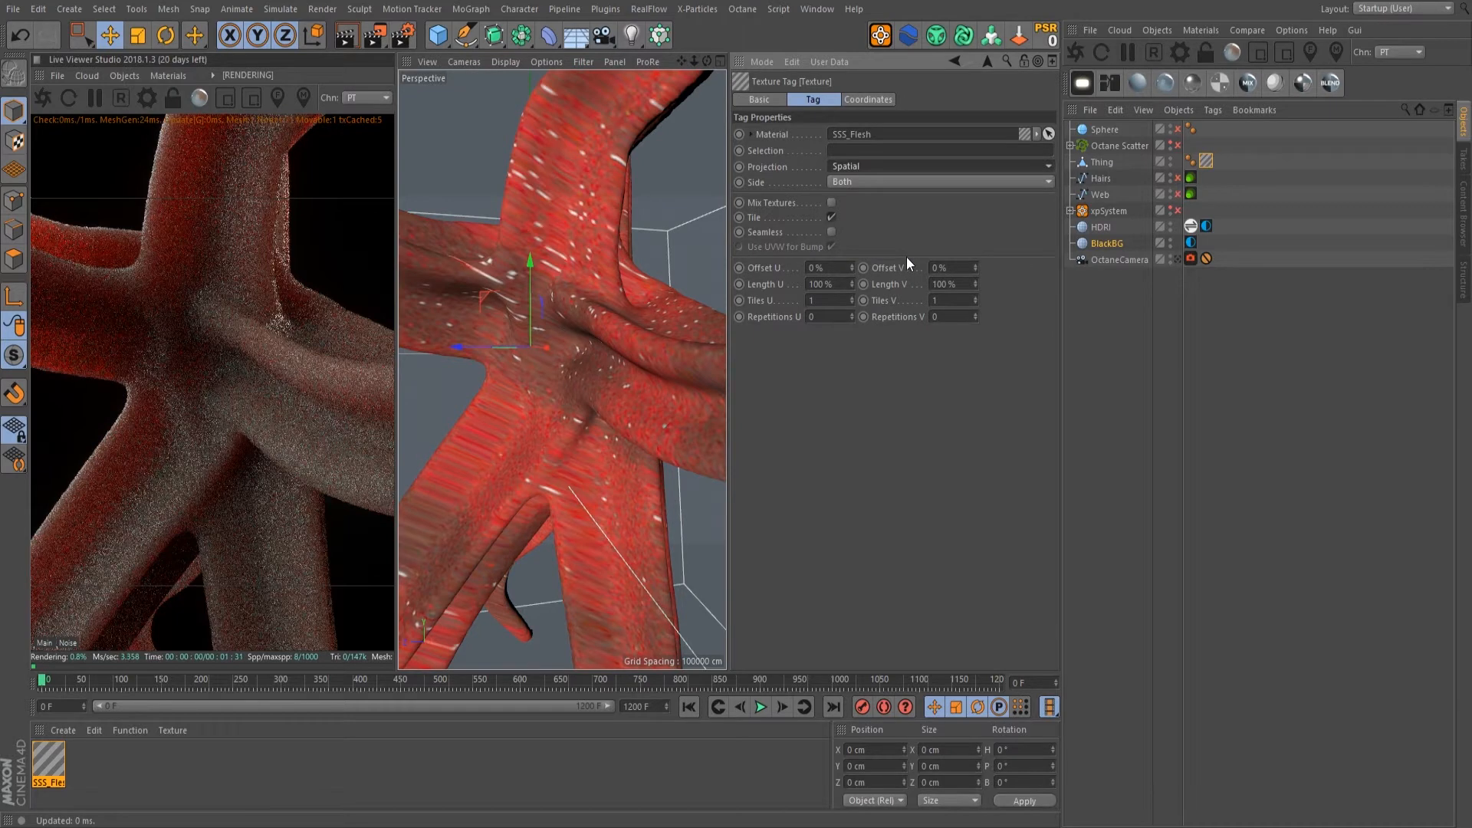
Step: Set the SSS_Flesh texture projection to Cubic and inspect the creature's render from several angles
left_click(901, 171)
left_click(873, 232)
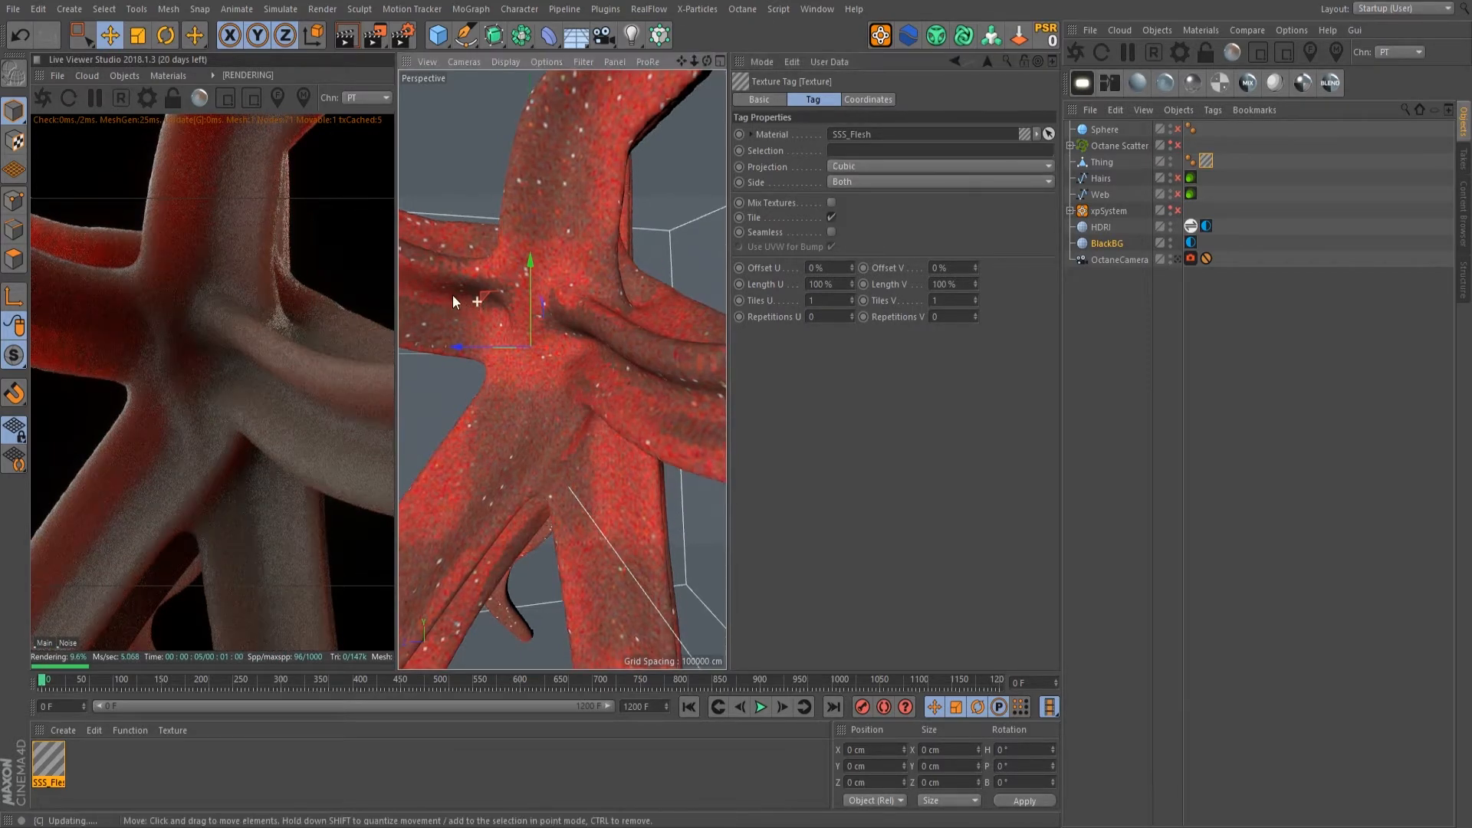
left_click_drag(452, 295, 424, 287, "alt")
left_click_drag(561, 368, 620, 343, "alt")
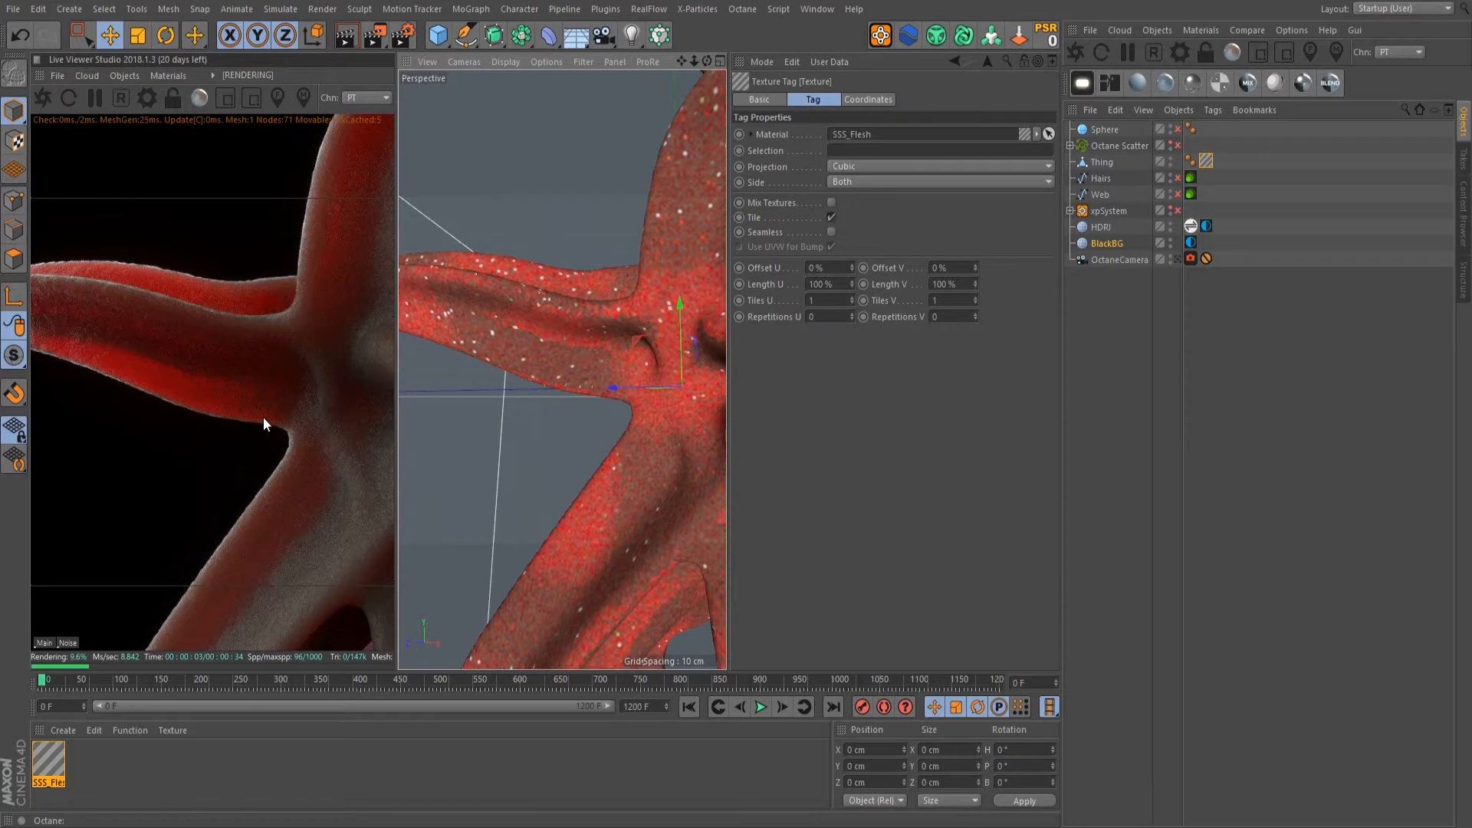
left_click_drag(638, 330, 640, 327, "alt")
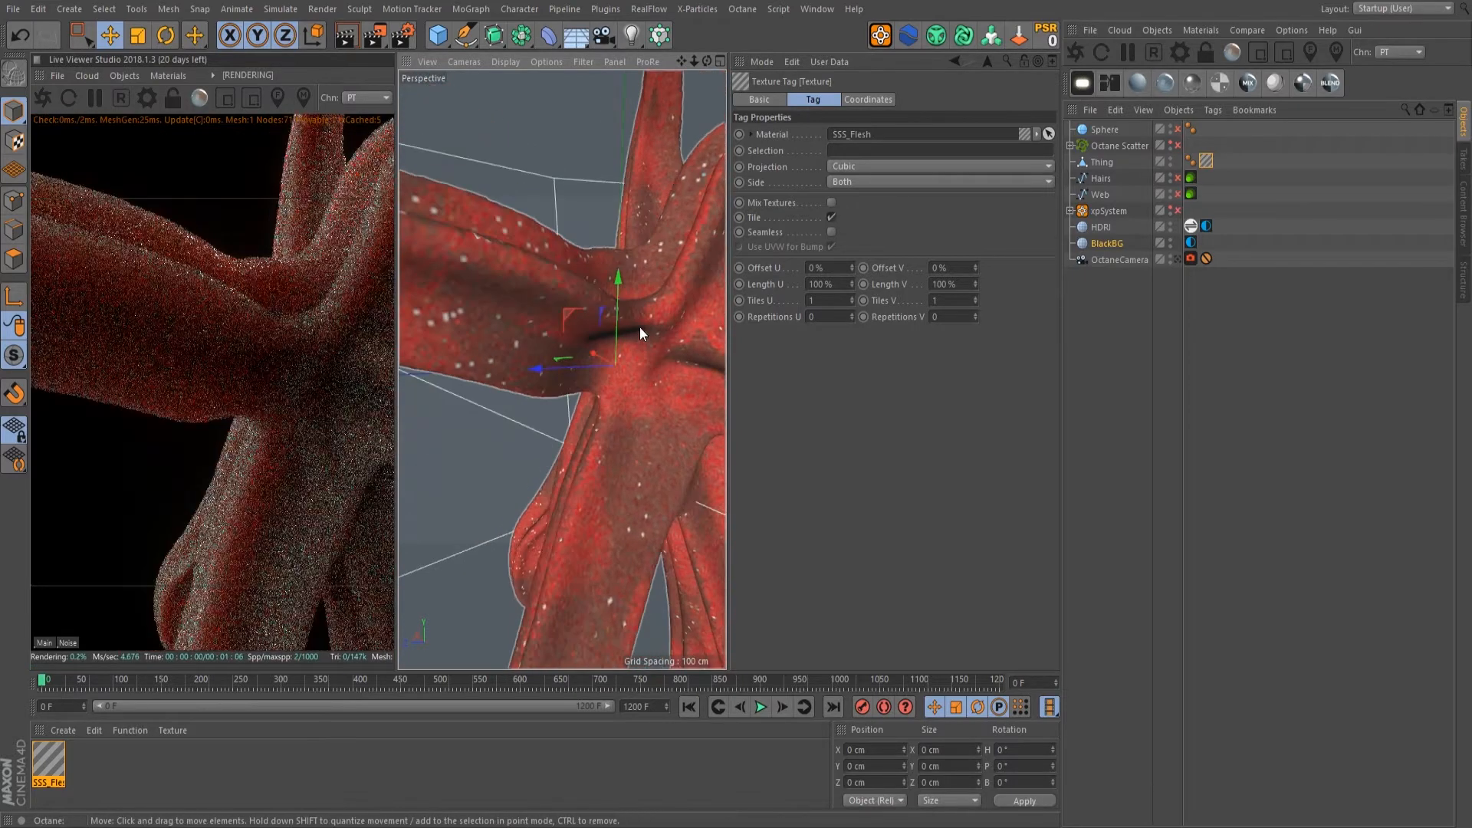
left_click_drag(444, 329, 446, 329, "alt")
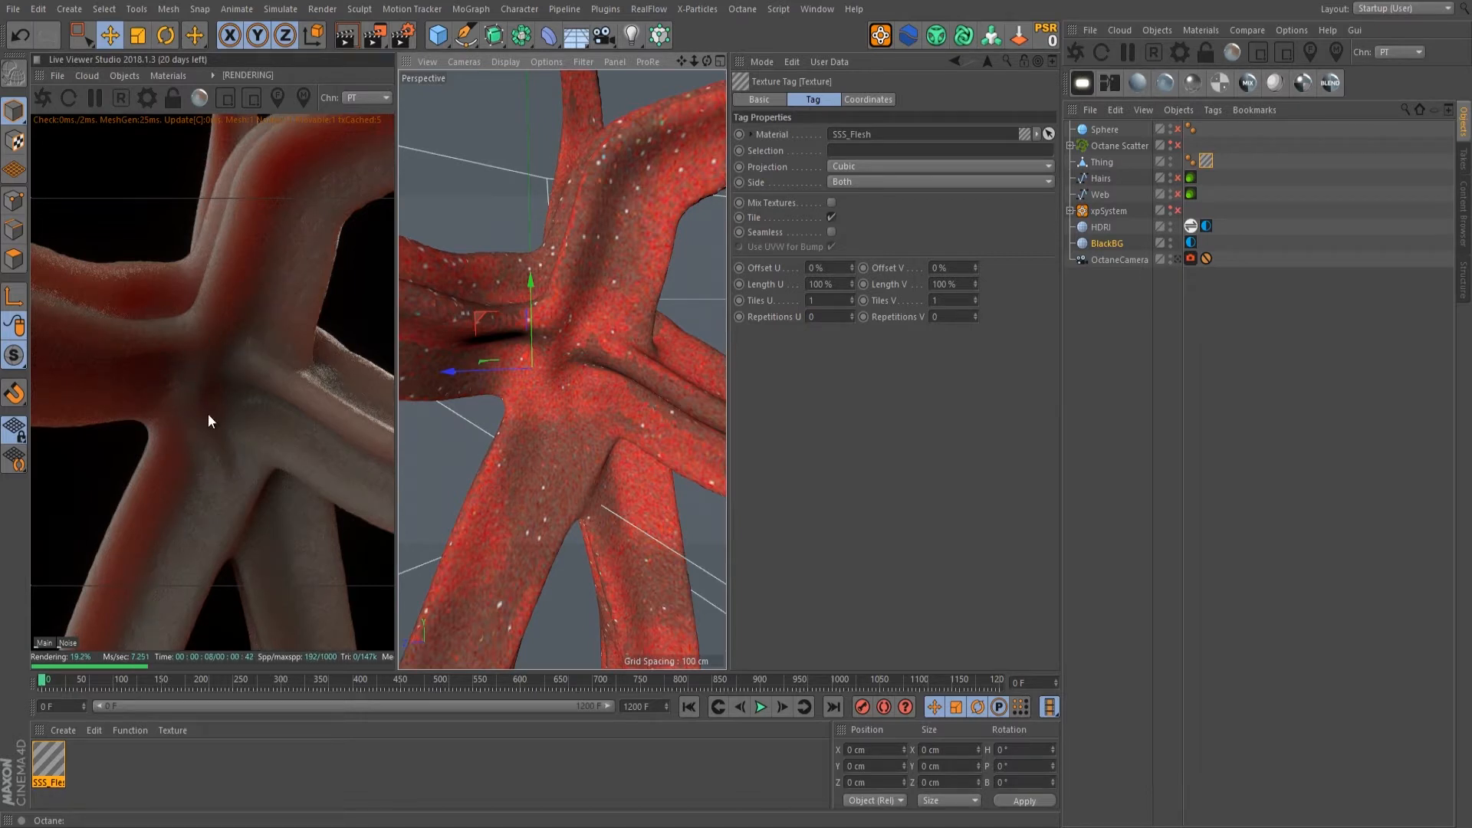
Step: Delete the SSS_Flesh material and remove its leftover texture tag from the Thing object
key("Delete")
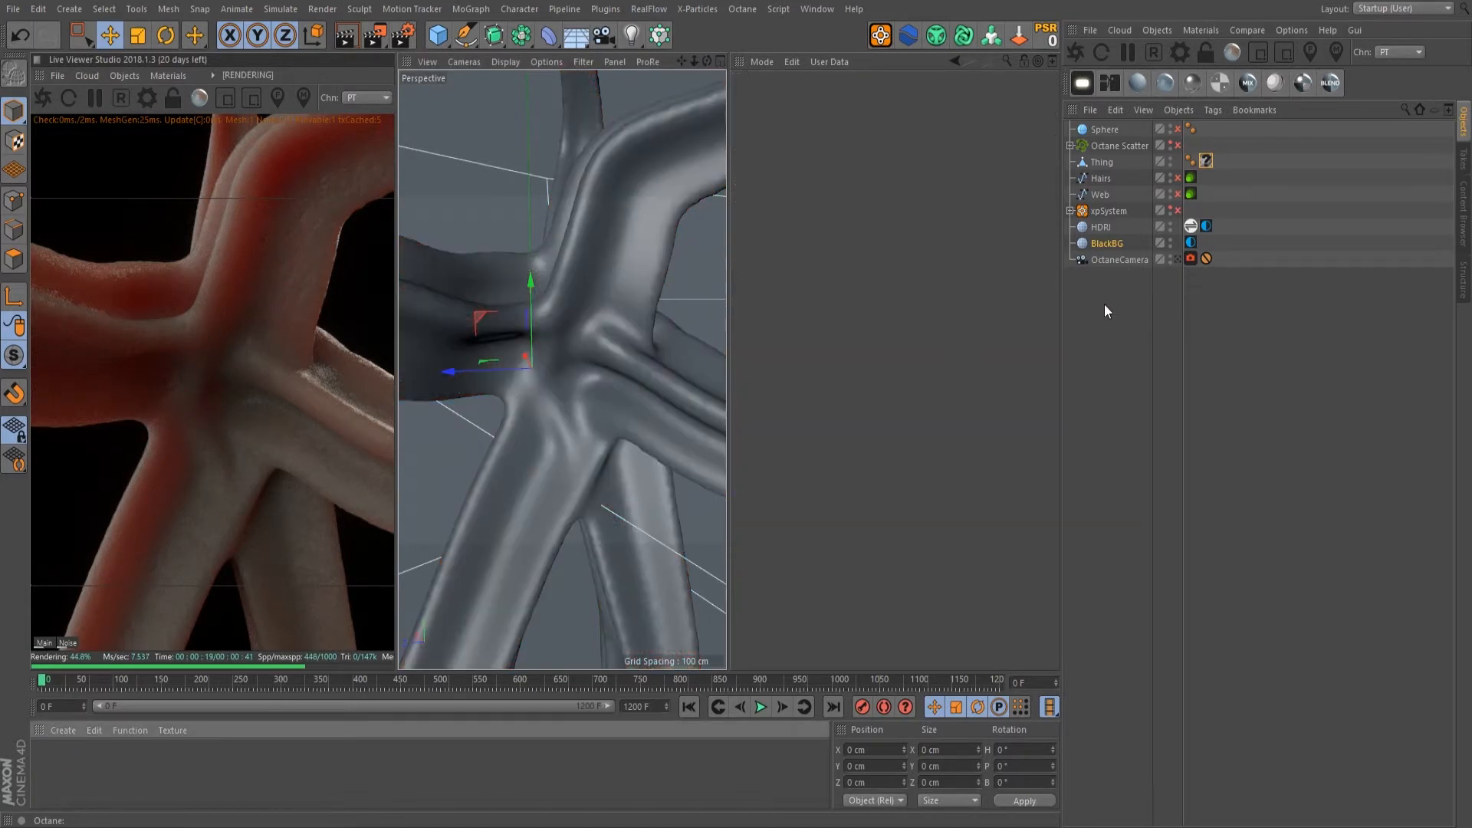
left_click(1206, 161)
key("Delete")
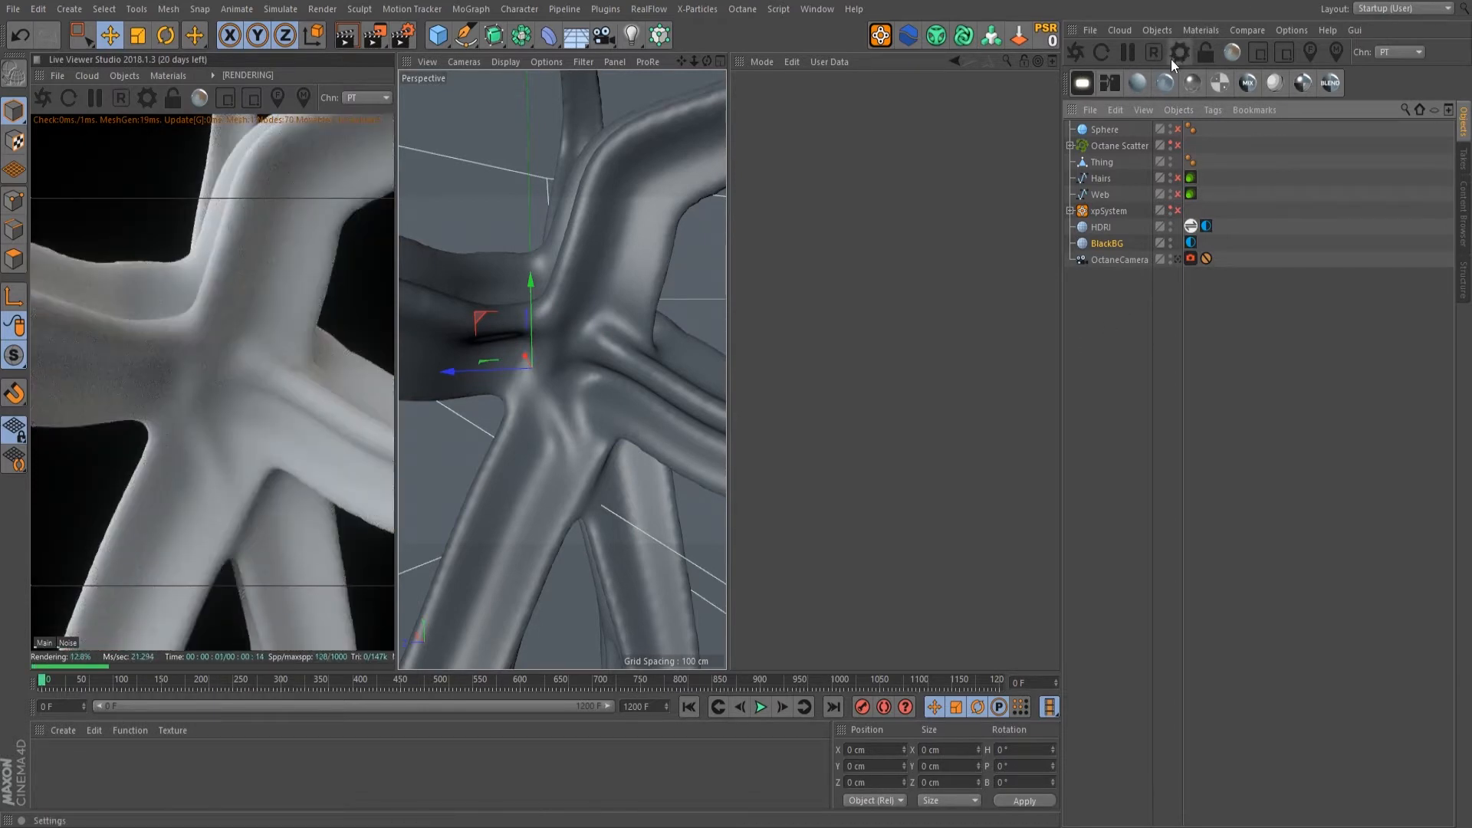
Step: Create a new Octane specular material and open it in a maximized Node Editor, with its node centered in the workspace
left_click(1220, 84)
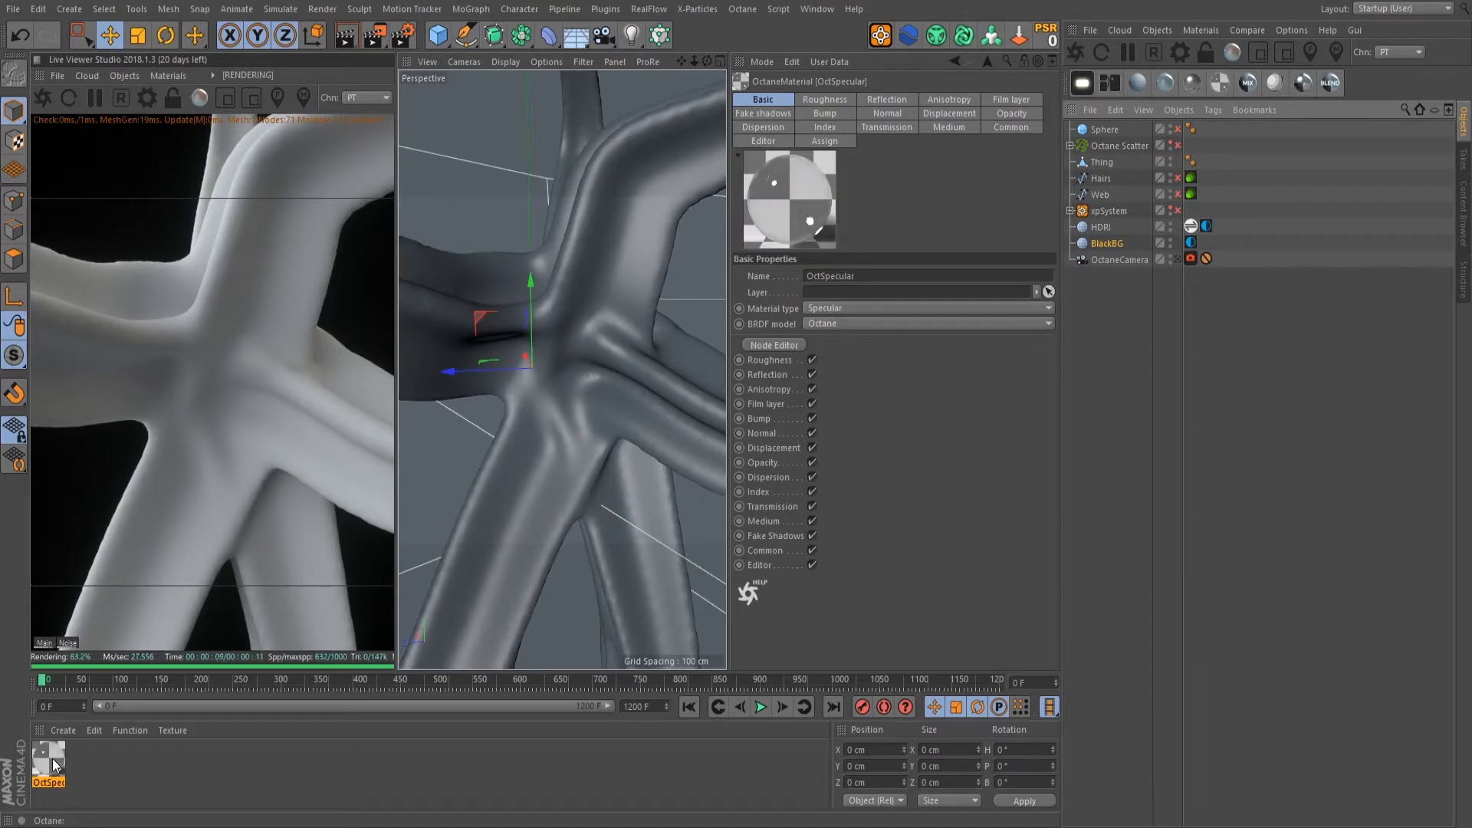
double_click(55, 765)
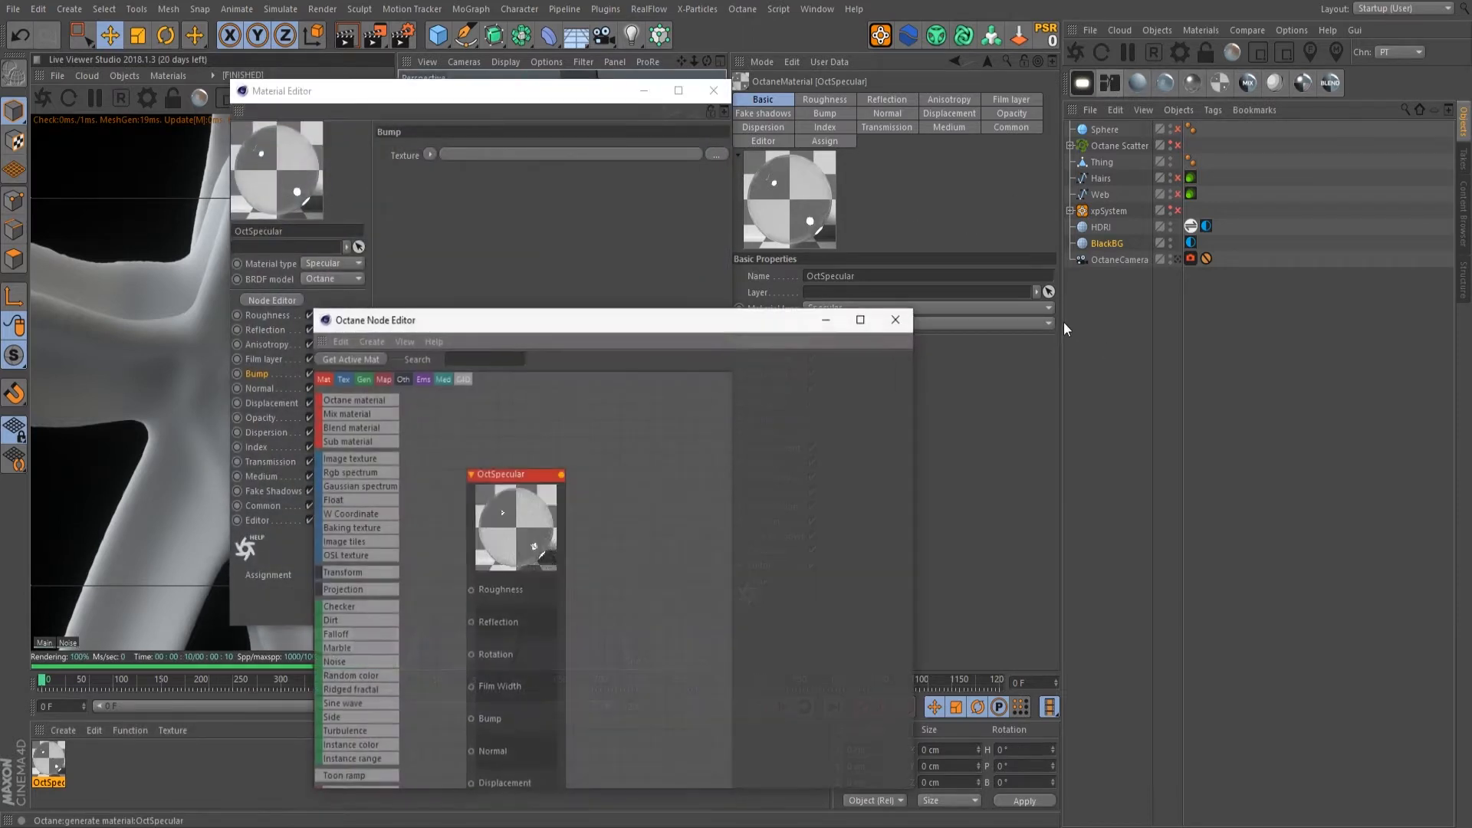
left_click(861, 320)
left_click_drag(208, 193, 595, 210)
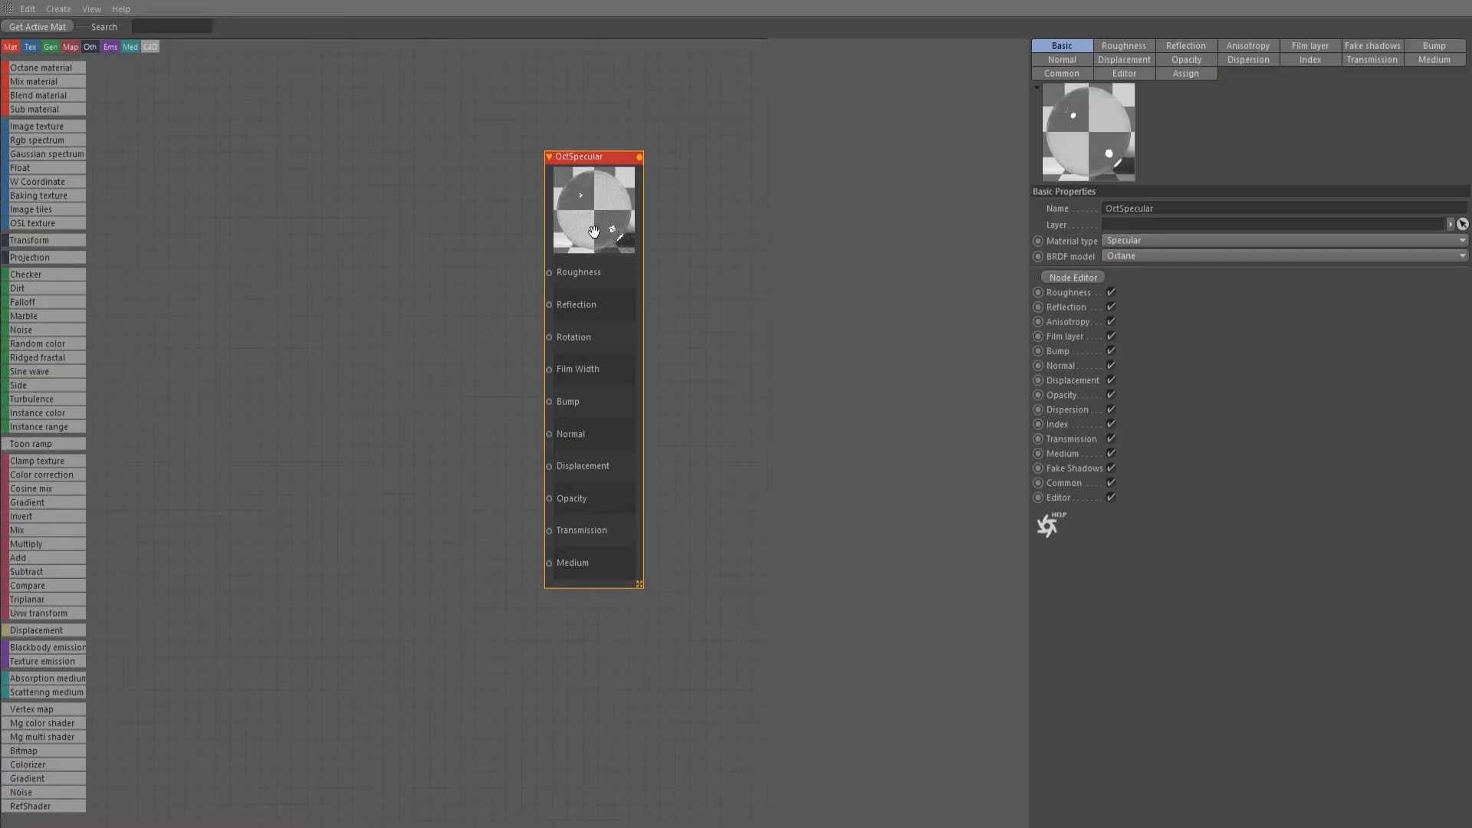
middle_click_drag(493, 253, 622, 311)
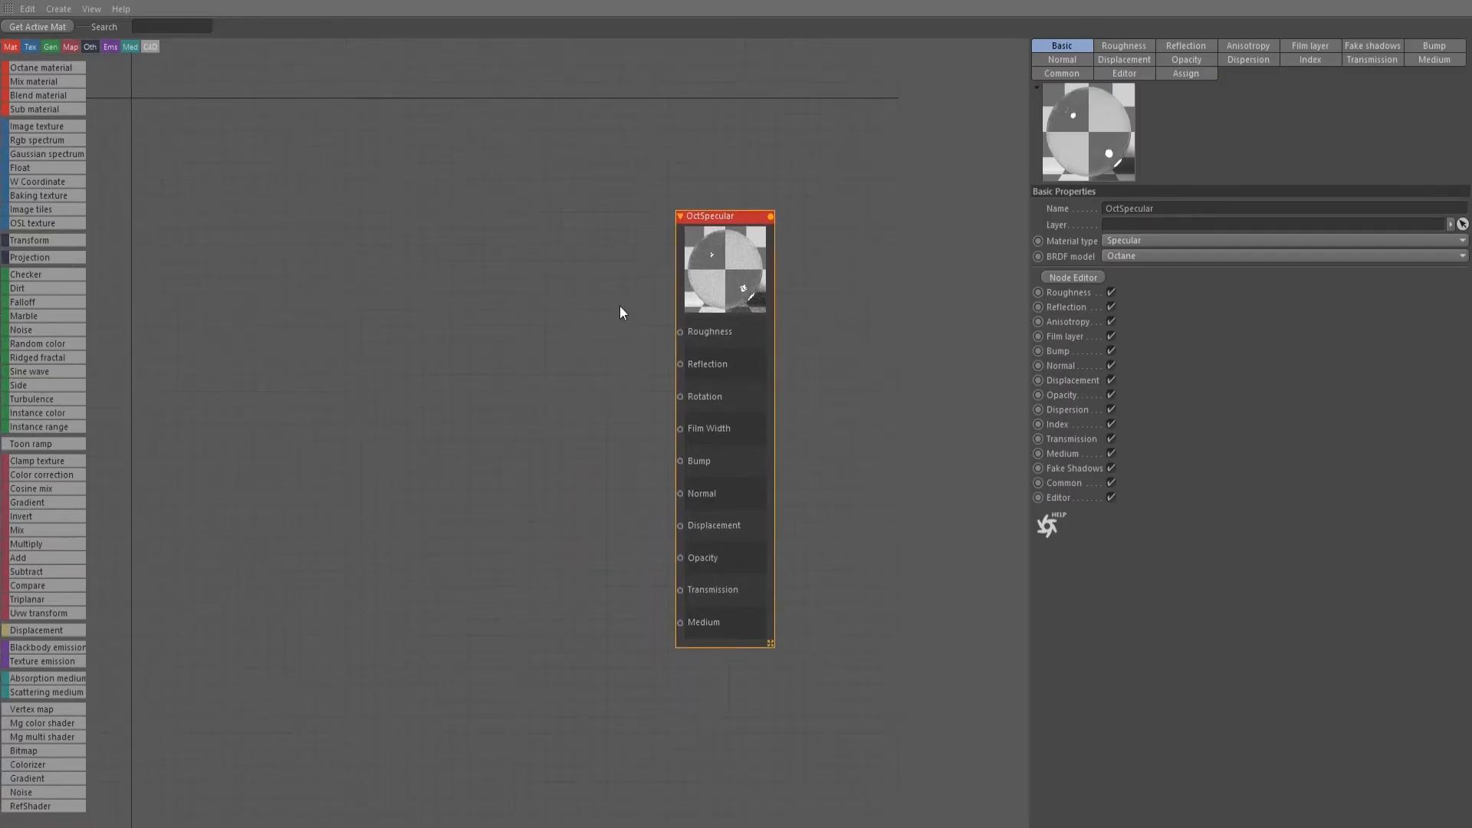
left_click_drag(729, 263, 663, 256)
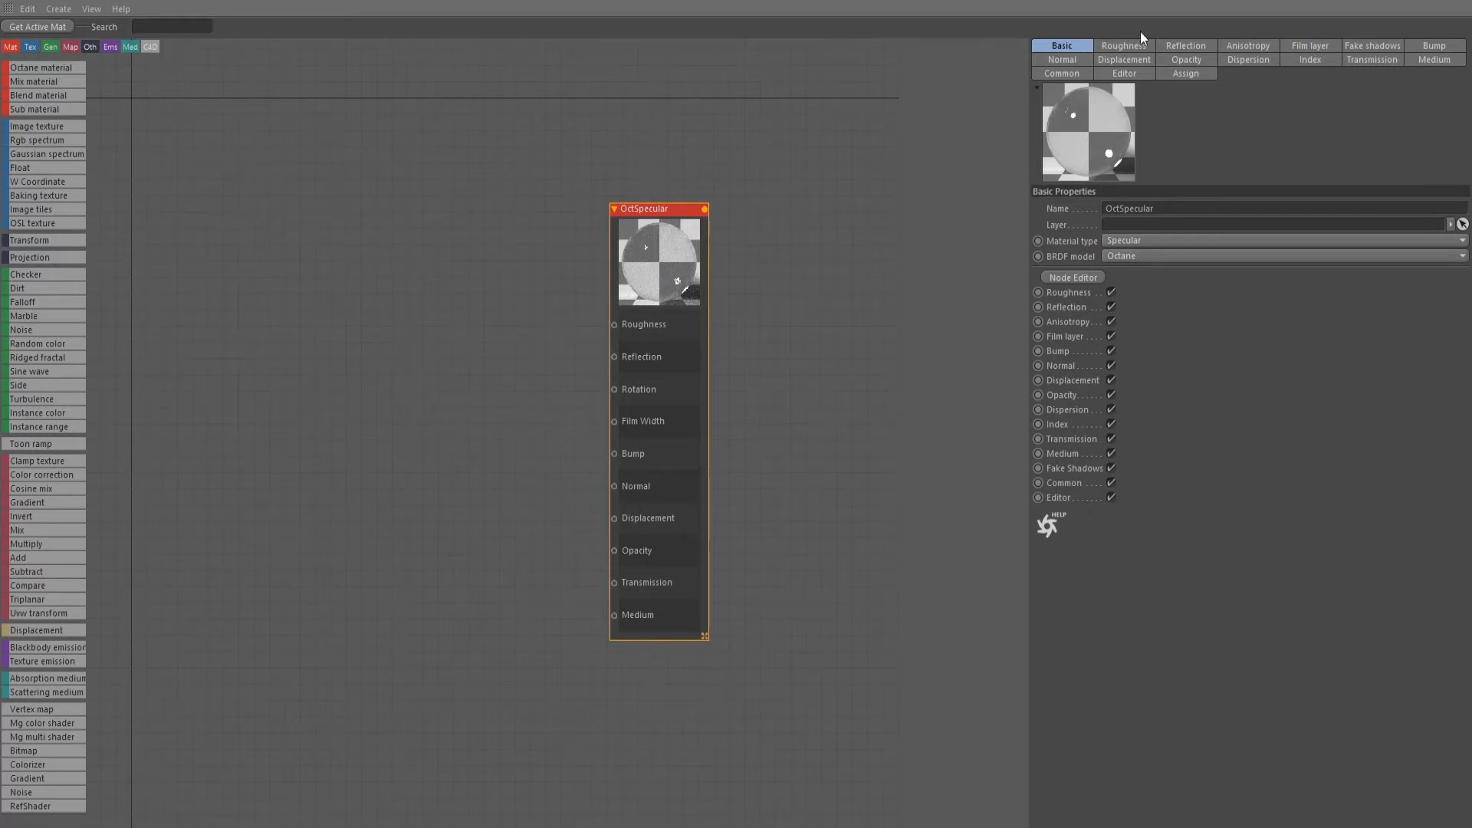
Step: Add a Scattering Medium to the specular material's Medium channel and place its node to the left of the material node
left_click(1434, 61)
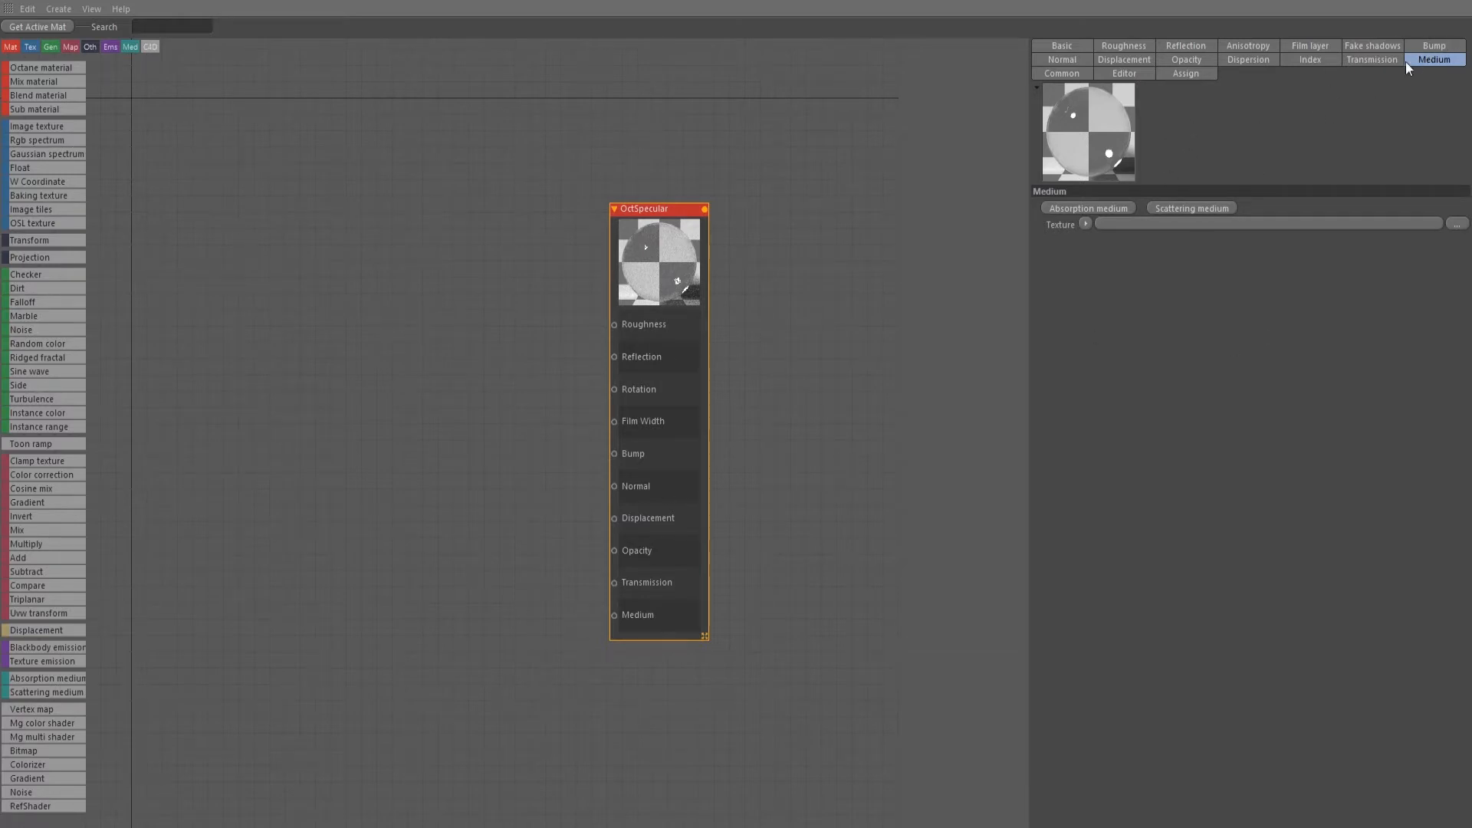
left_click(1190, 210)
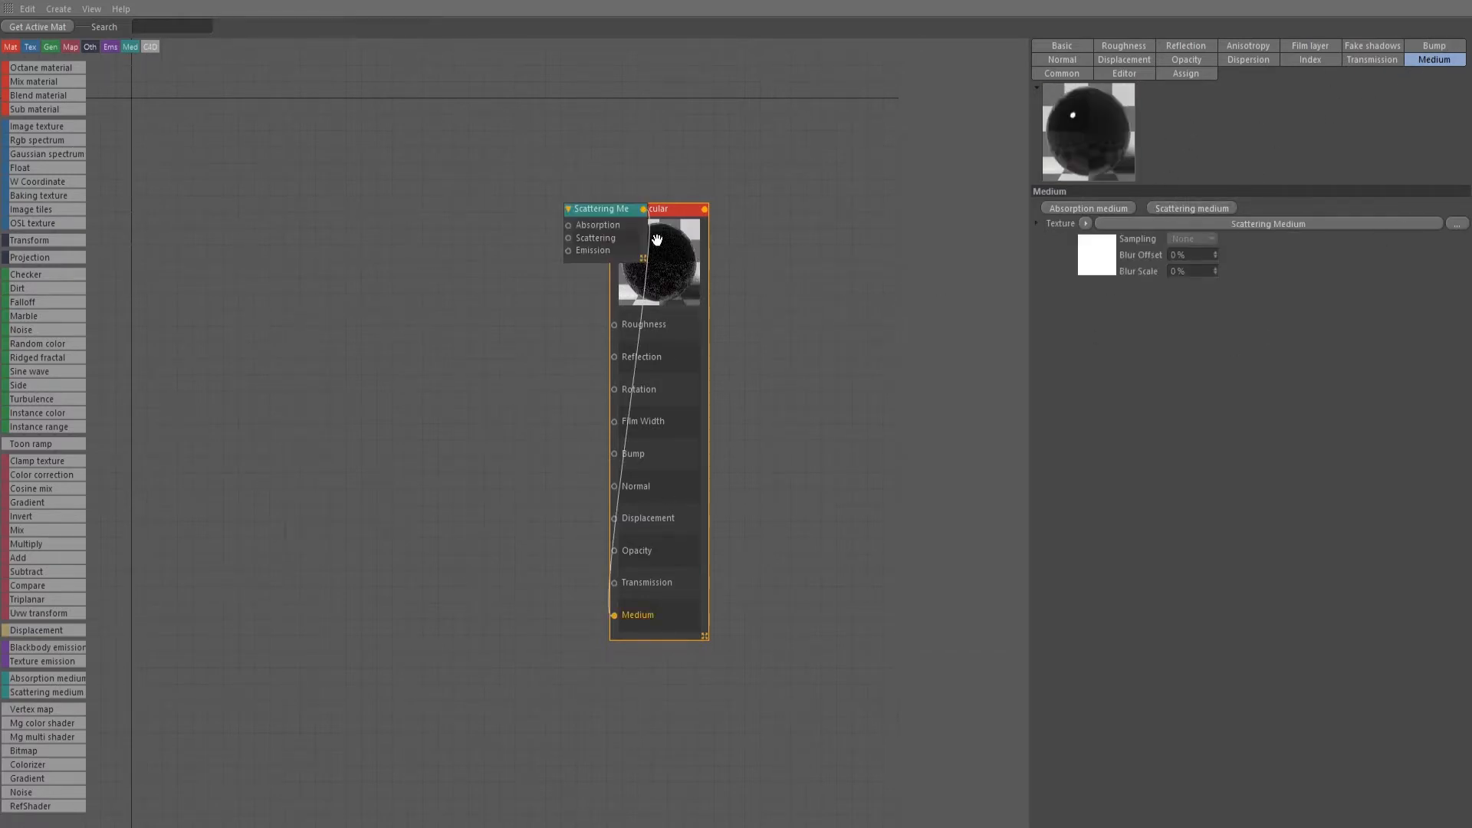
left_click_drag(635, 207, 434, 533)
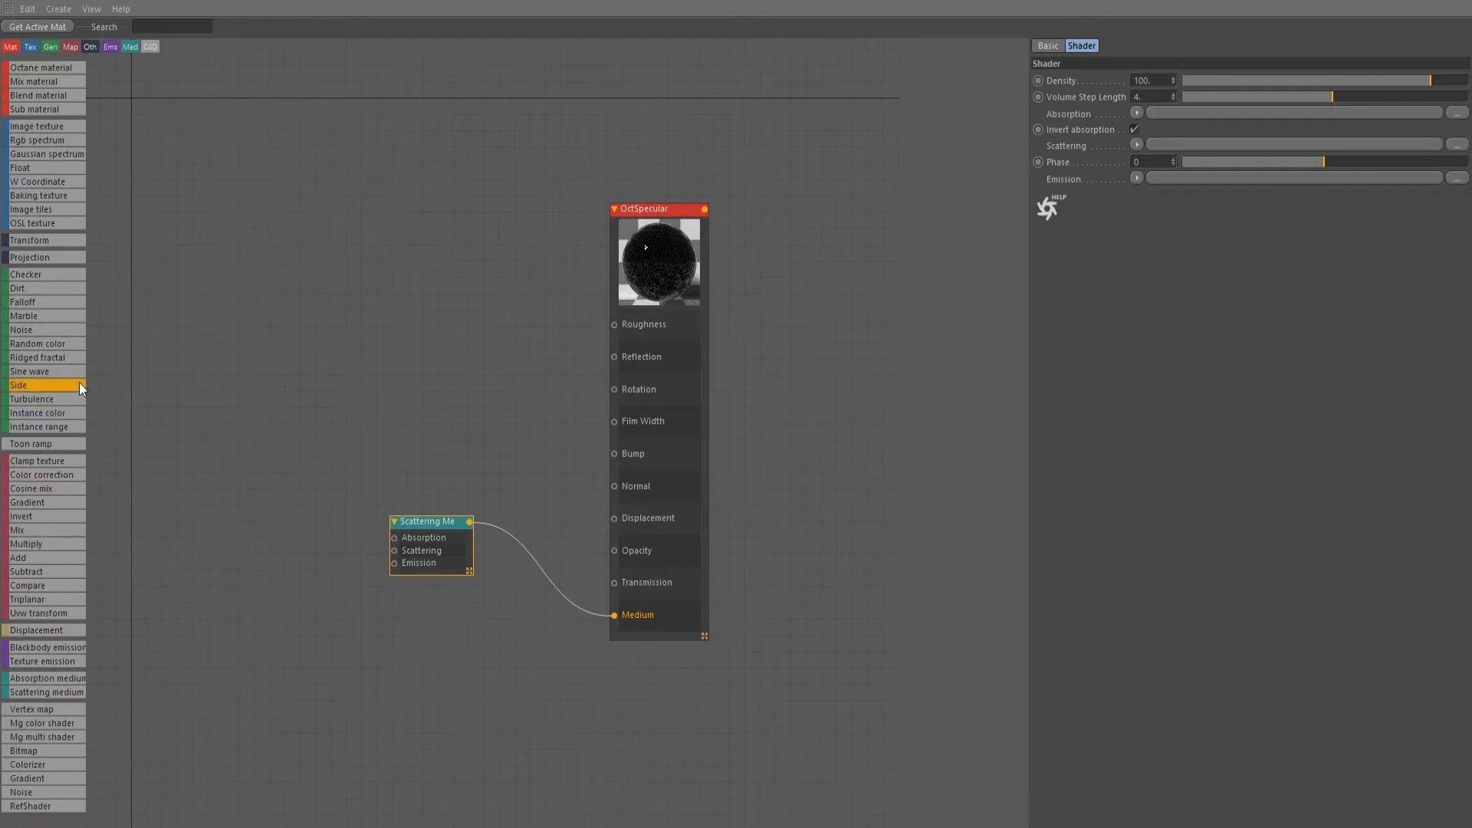
Step: Add two RgbSpectrum nodes and connect them to the Scattering Medium's Absorption and Scattering inputs
left_click_drag(32, 140, 246, 560)
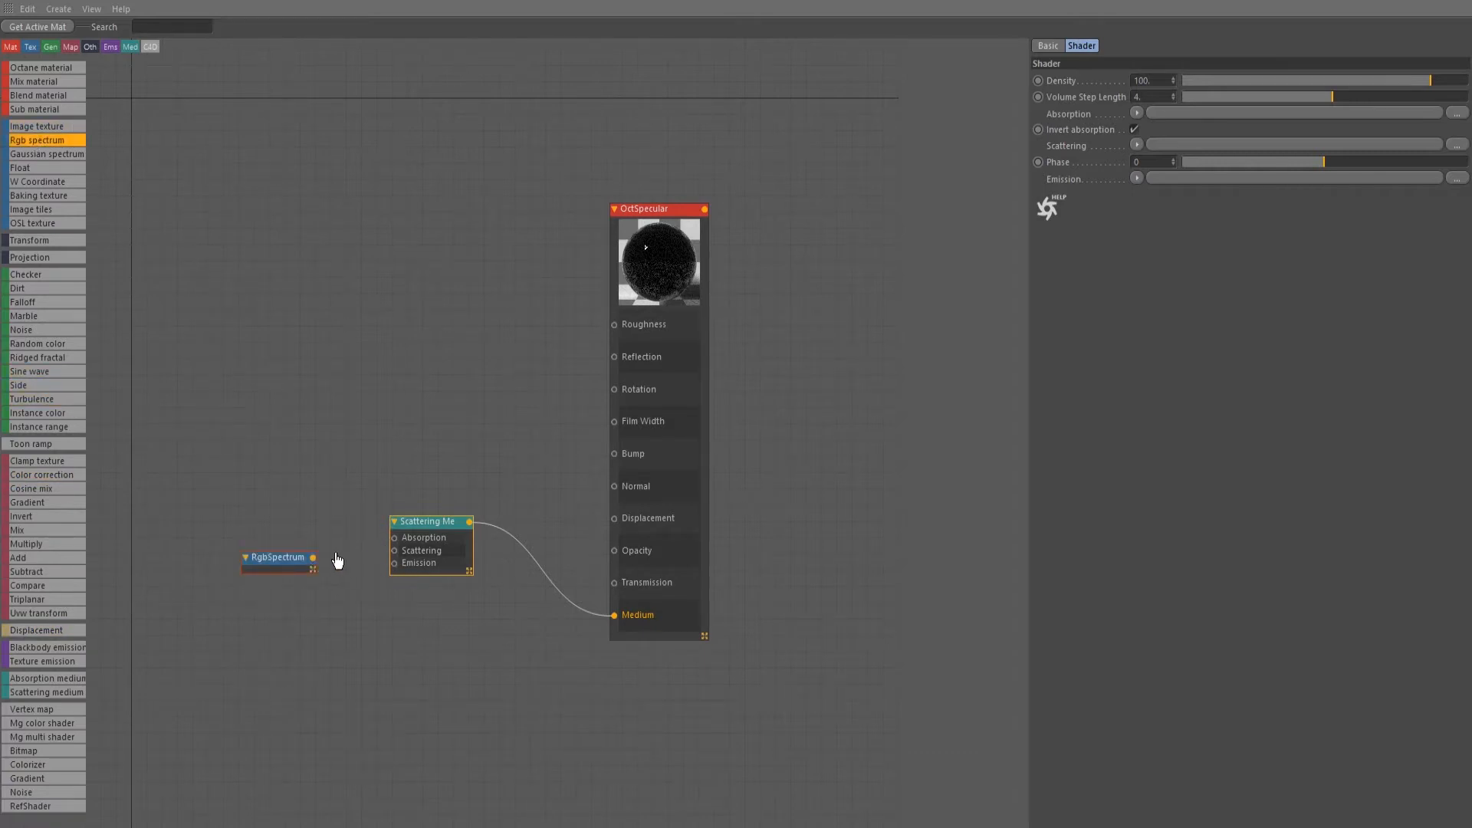
left_click(263, 564)
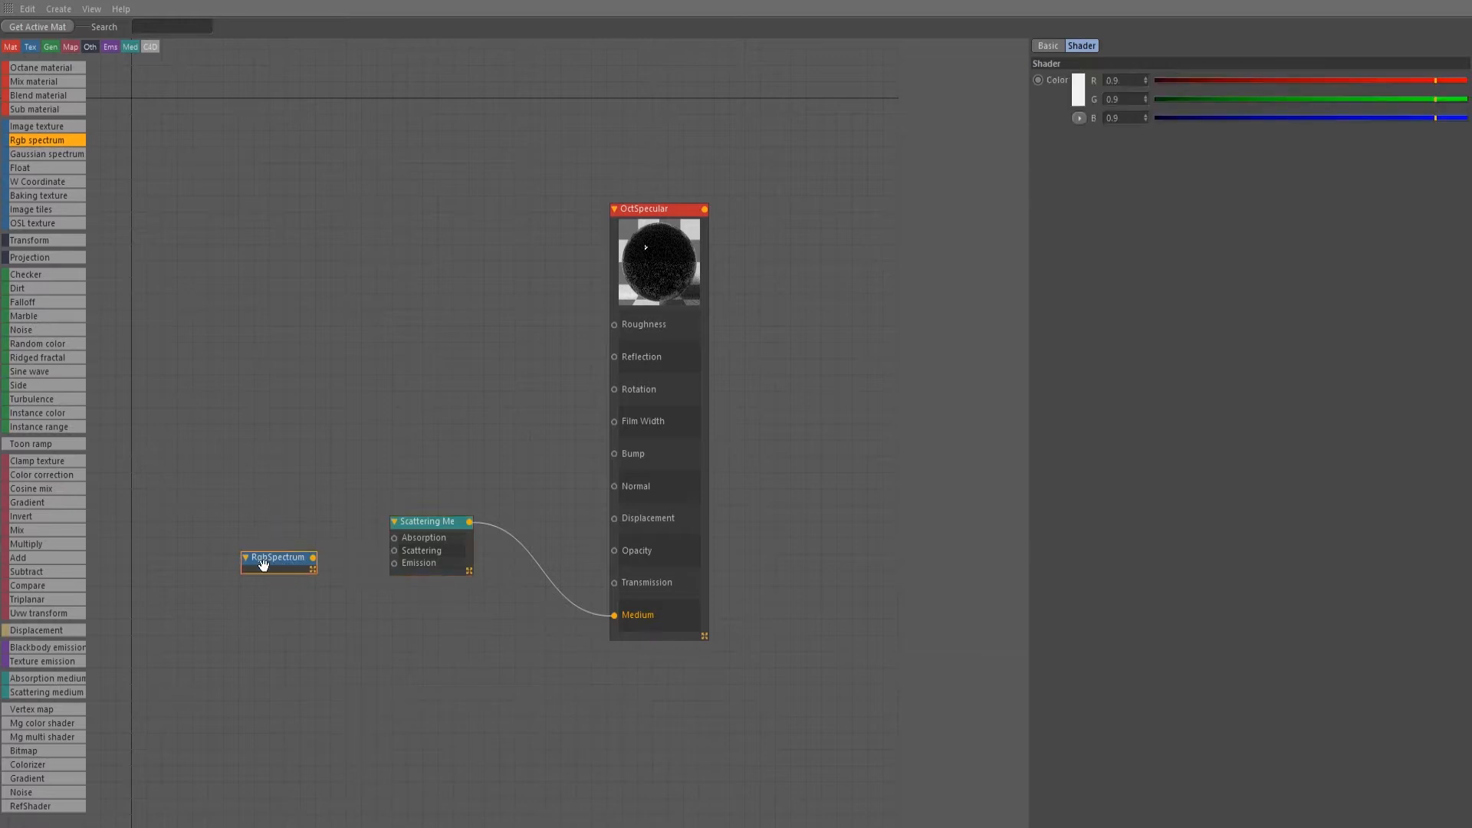
left_click_drag(276, 557, 299, 517)
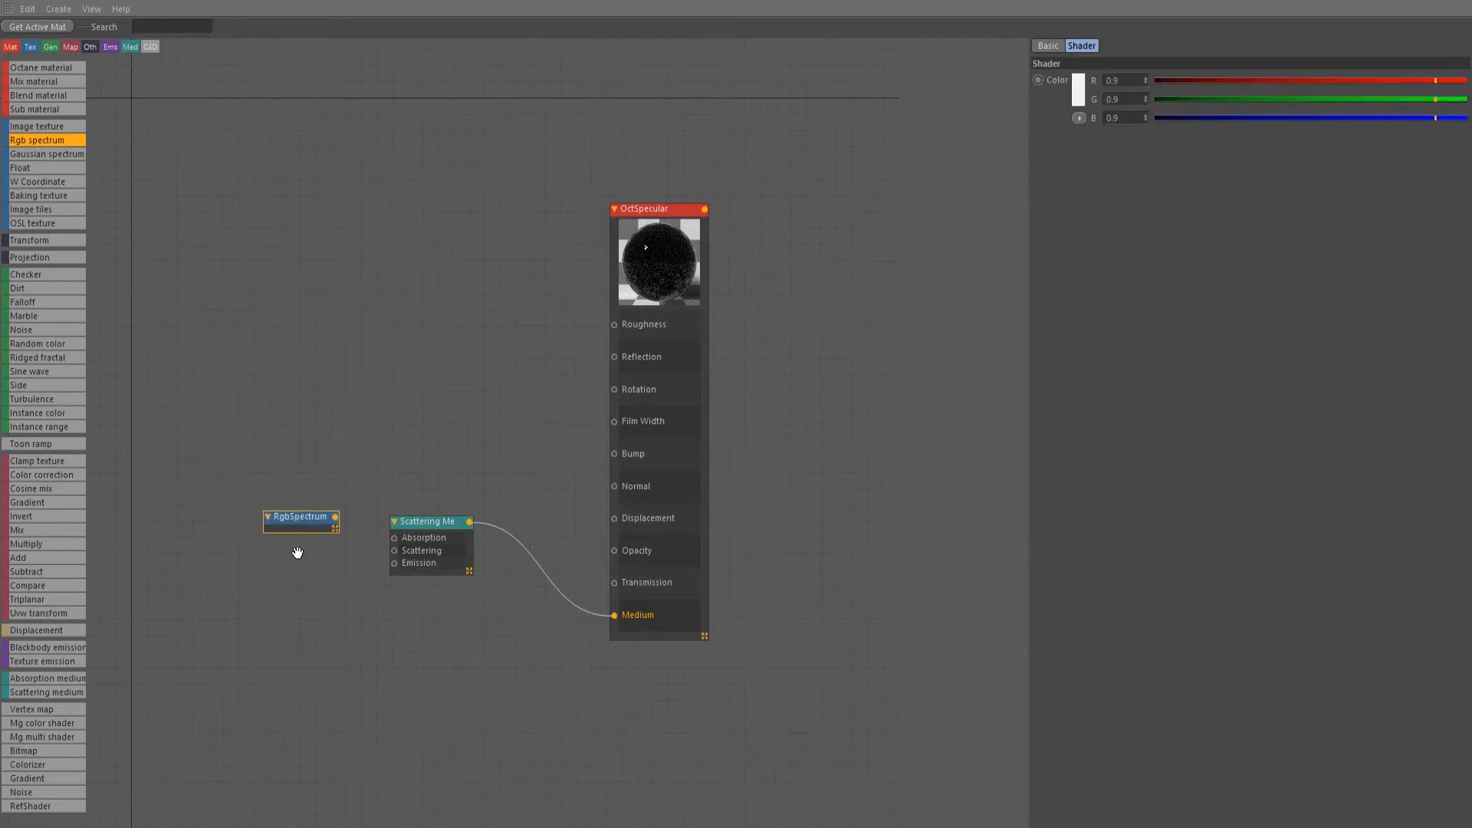
left_click_drag(290, 577, 296, 601)
left_click_drag(335, 517, 323, 559)
Step: Set the Absorption RgbSpectrum color to a light orange, about R 0.748, G 0.251, B 0.143
left_click(305, 519)
left_click(1079, 89)
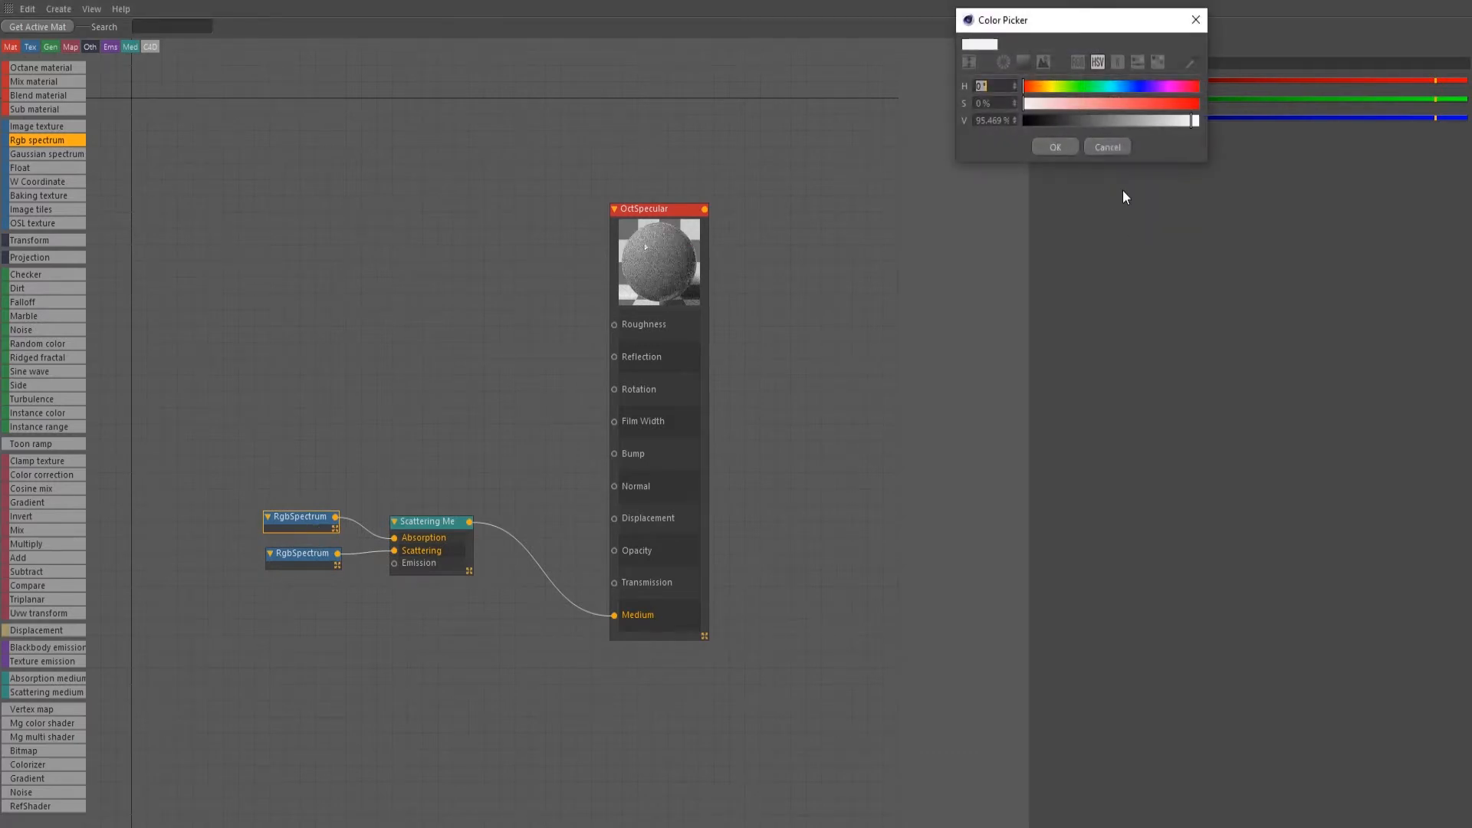
left_click(1106, 103)
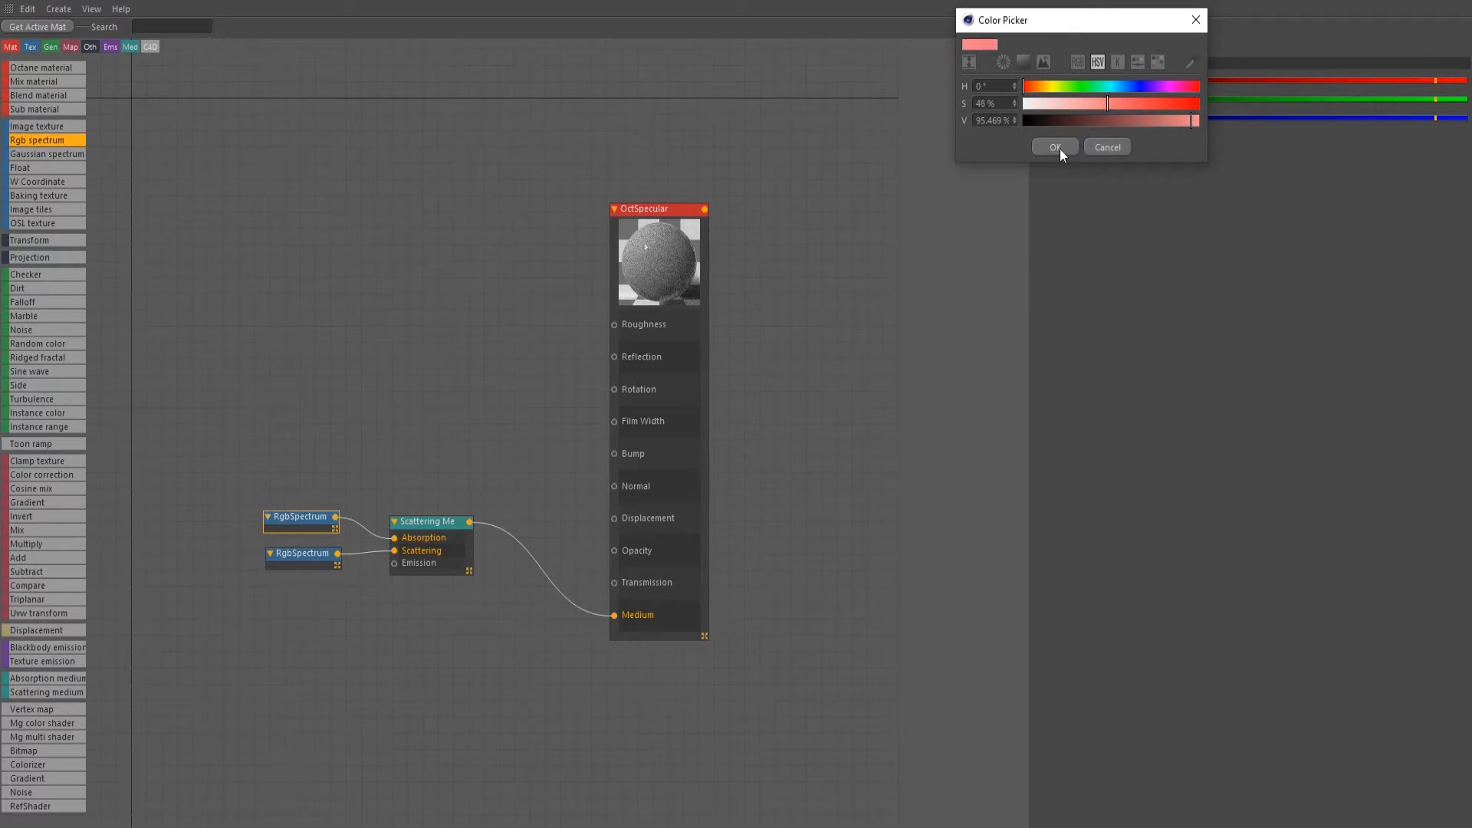
left_click(1116, 106)
left_click_drag(1158, 89, 1182, 91)
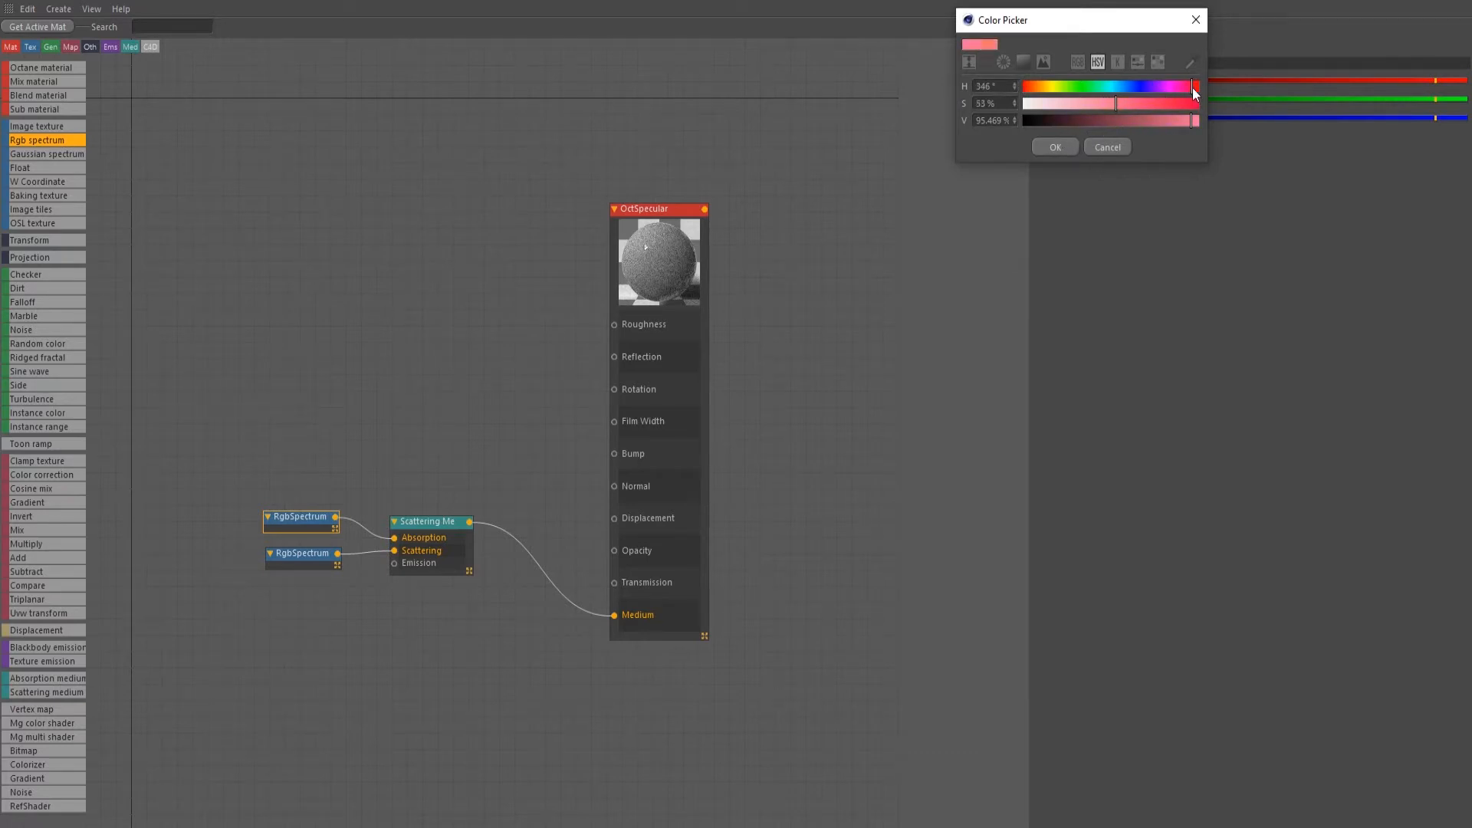
mouse_move(1151, 116)
left_mouse_down()
mouse_move(1172, 118)
mouse_move(1114, 107)
left_mouse_up()
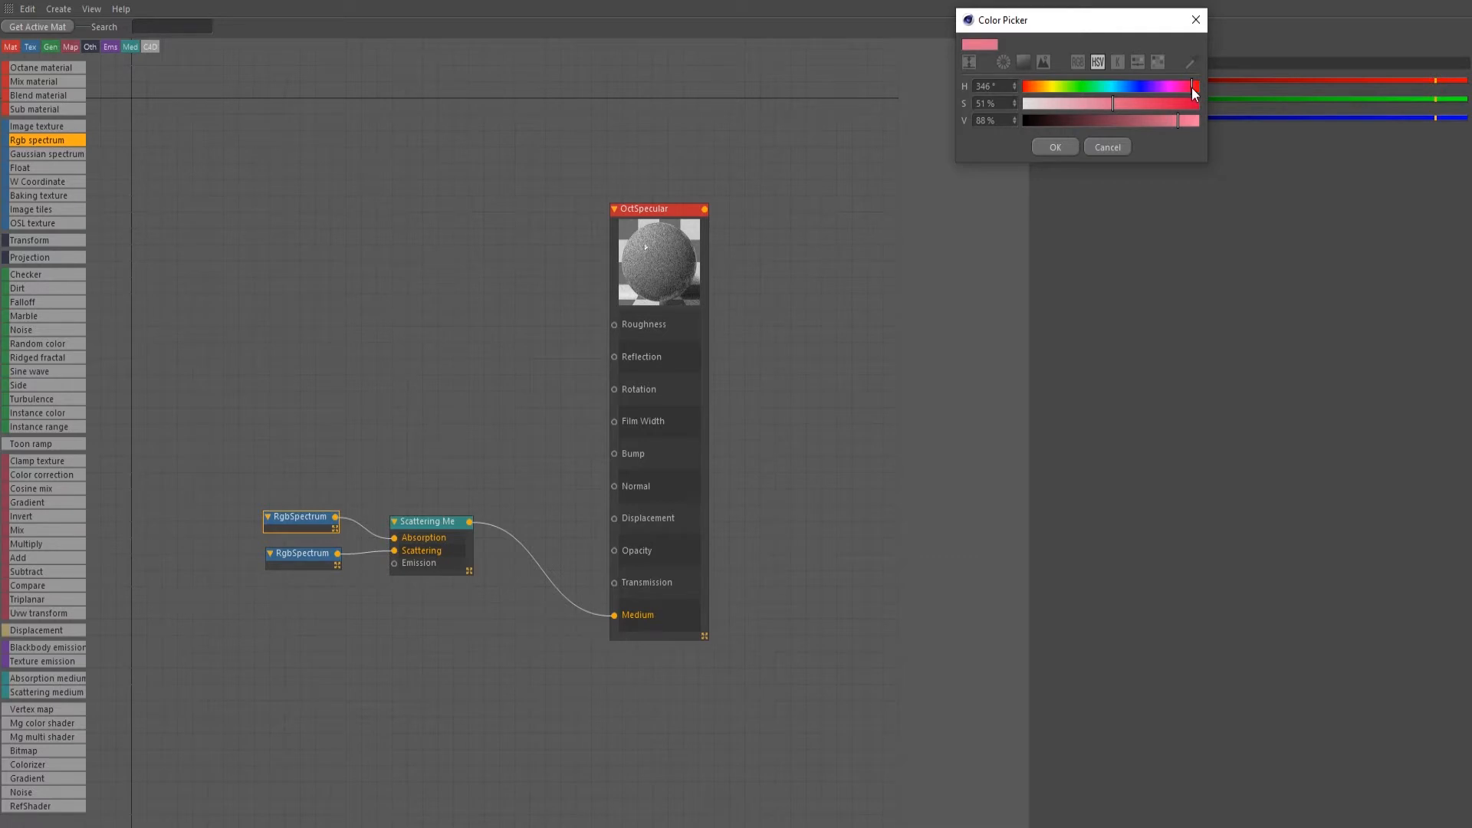
left_click(1039, 88)
left_click_drag(1040, 87, 1033, 87)
left_click(1055, 146)
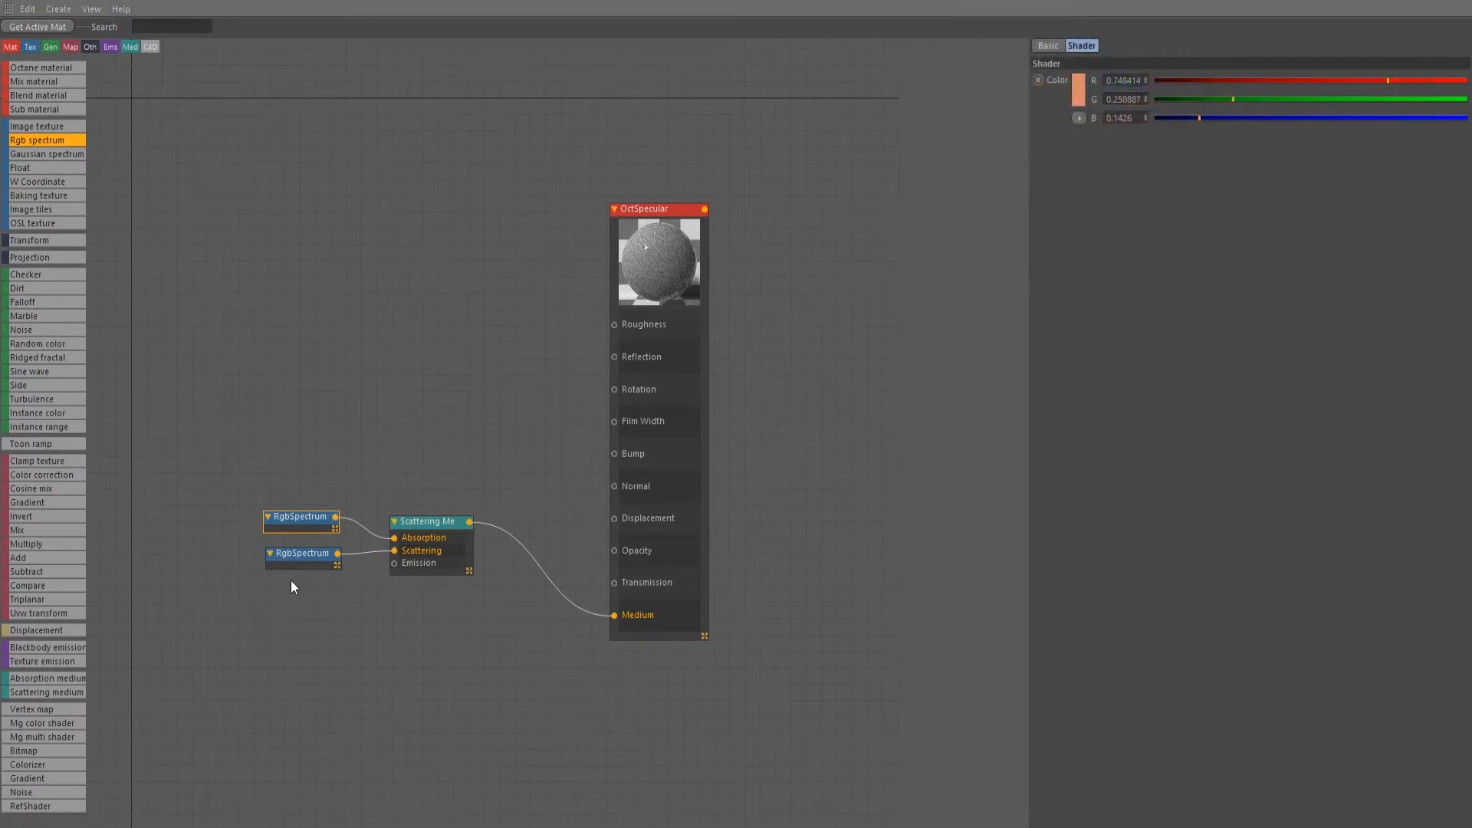
Step: Set the Scattering RgbSpectrum color to a pale cyan, about R 0.324, G 0.848, B 0.730
left_click(297, 558)
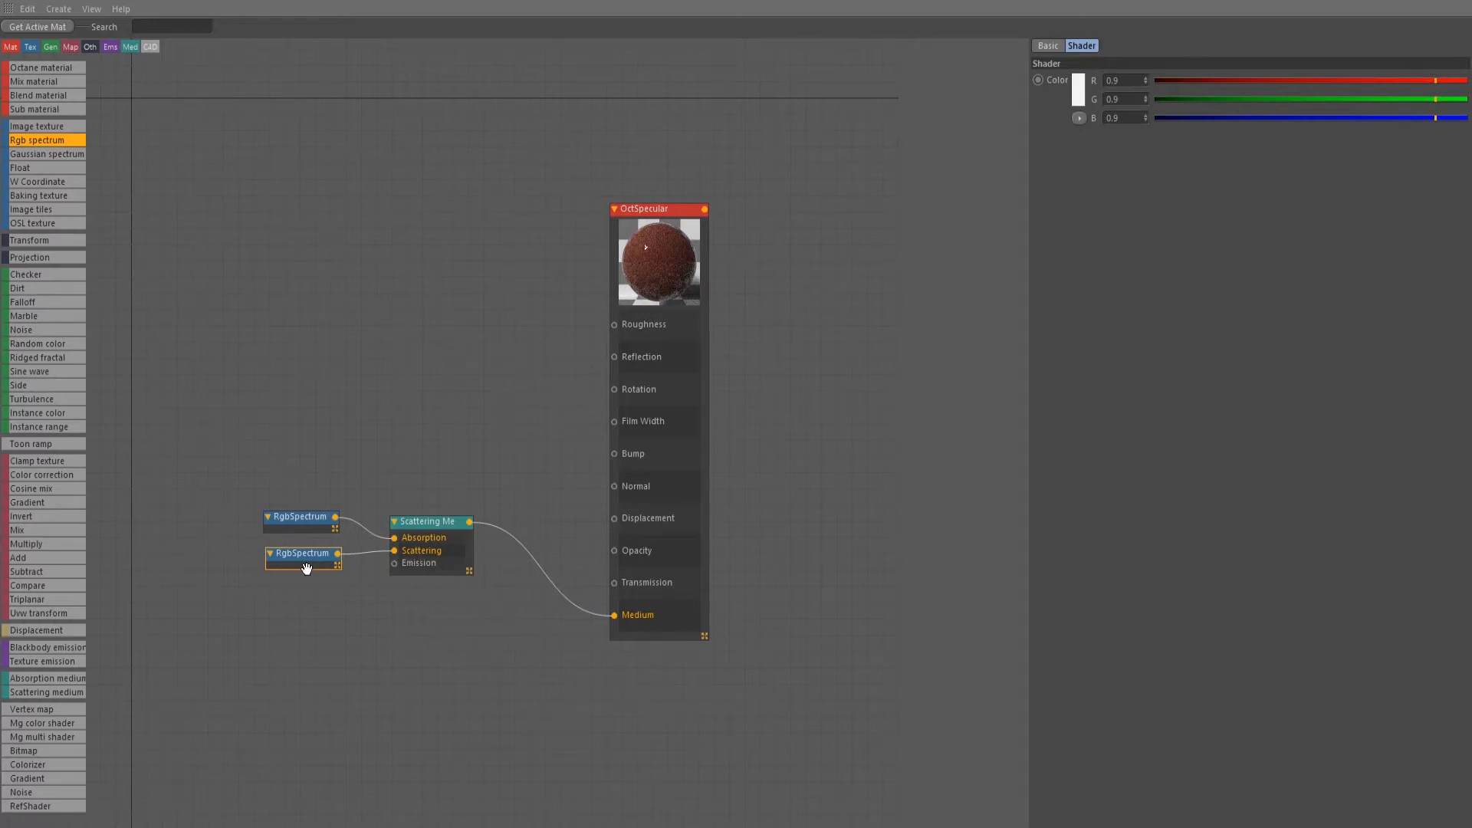
left_click(1078, 89)
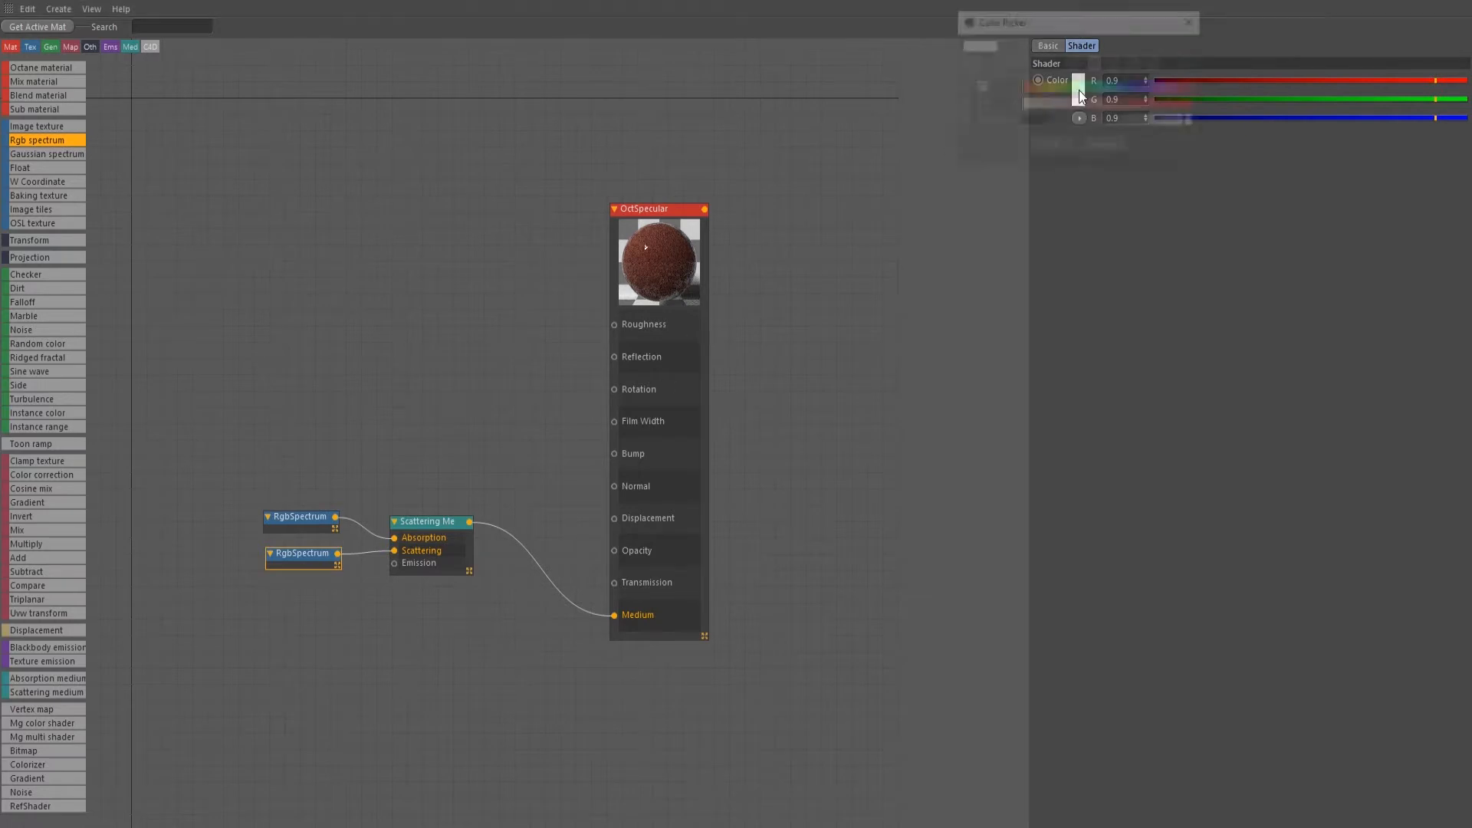
left_click(1111, 86)
mouse_move(1066, 105)
left_mouse_down()
mouse_move(1102, 108)
mouse_move(1086, 105)
left_mouse_up()
left_click_drag(1184, 120, 1179, 120)
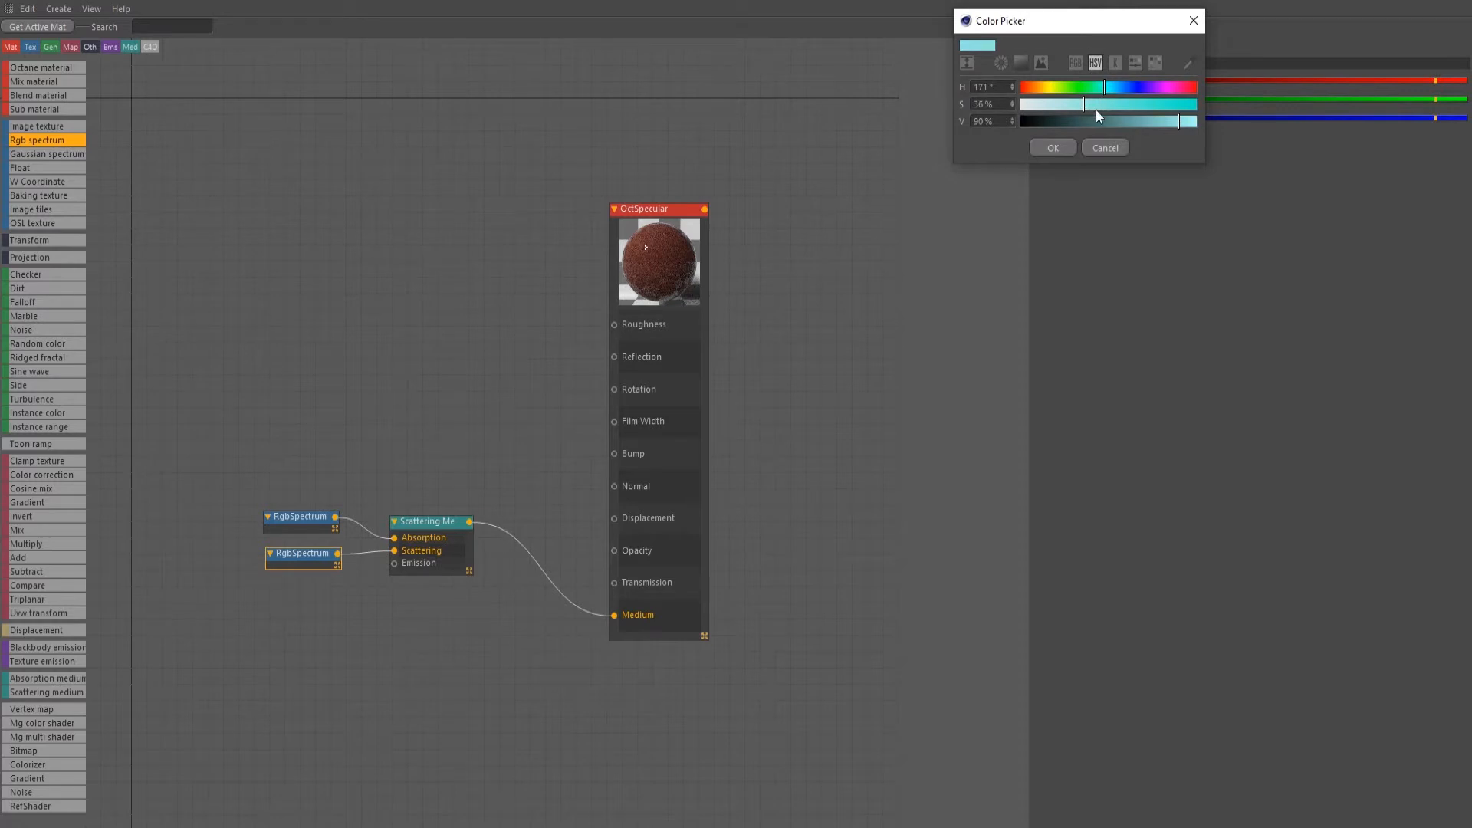
left_click(1185, 121)
left_click_drag(1102, 87, 1104, 91)
left_click(1052, 147)
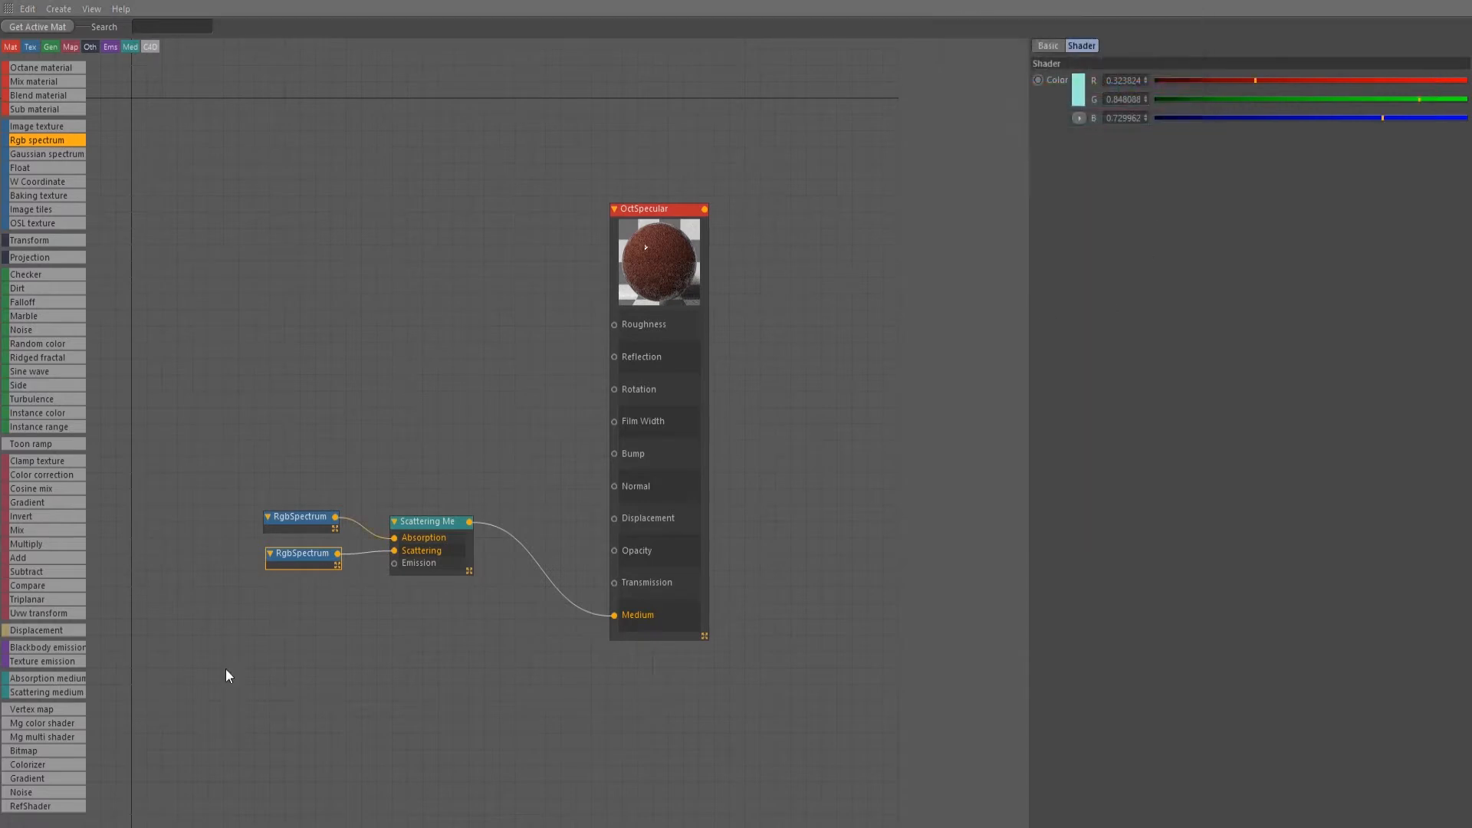
Step: Set the Scattering Medium's density to 50 and enable Fake Shadows on the specular material
left_click(435, 523)
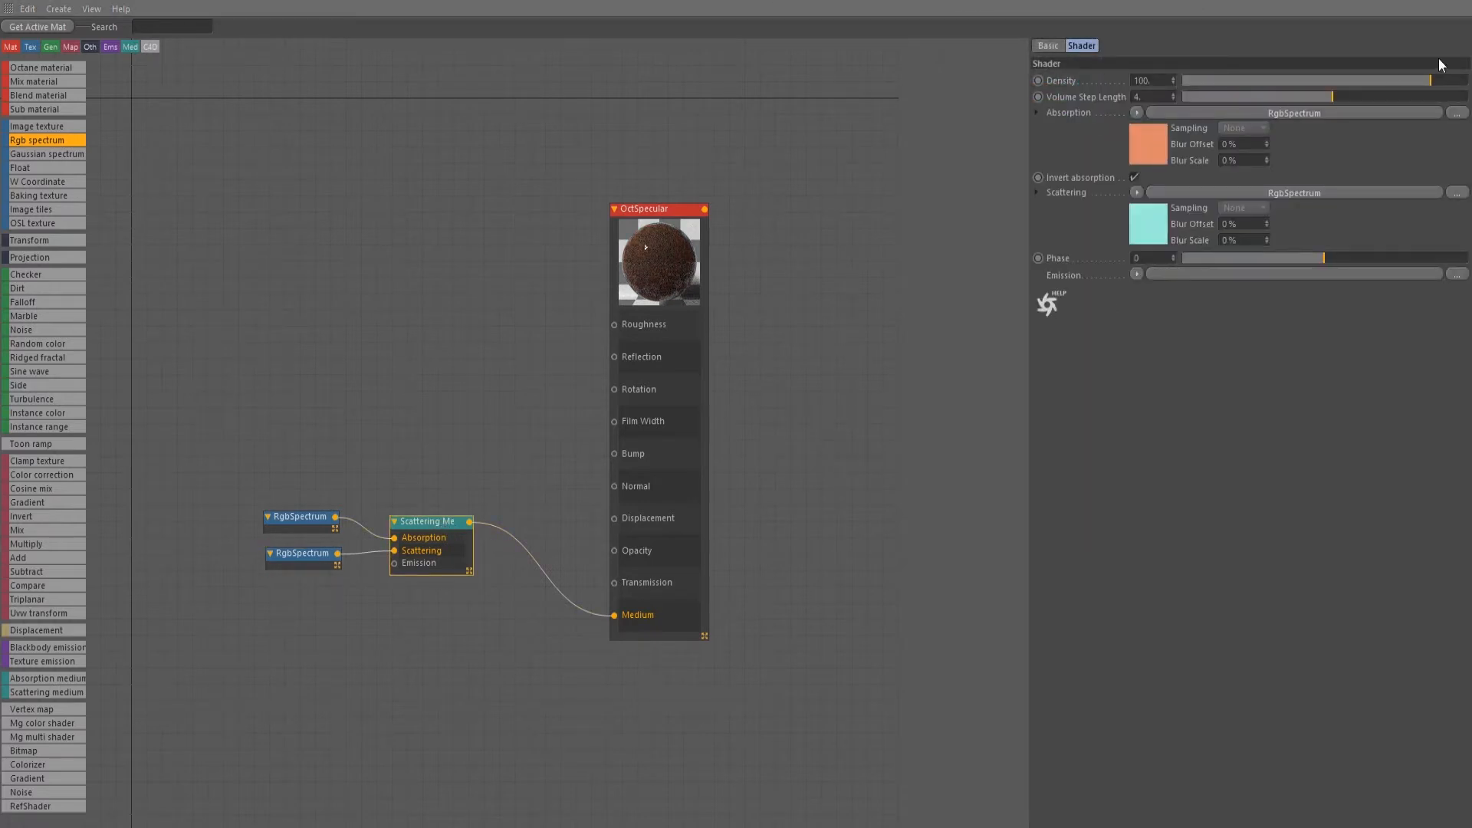
left_click(1152, 89)
type("50")
key("Return")
left_click_drag(672, 261, 663, 260)
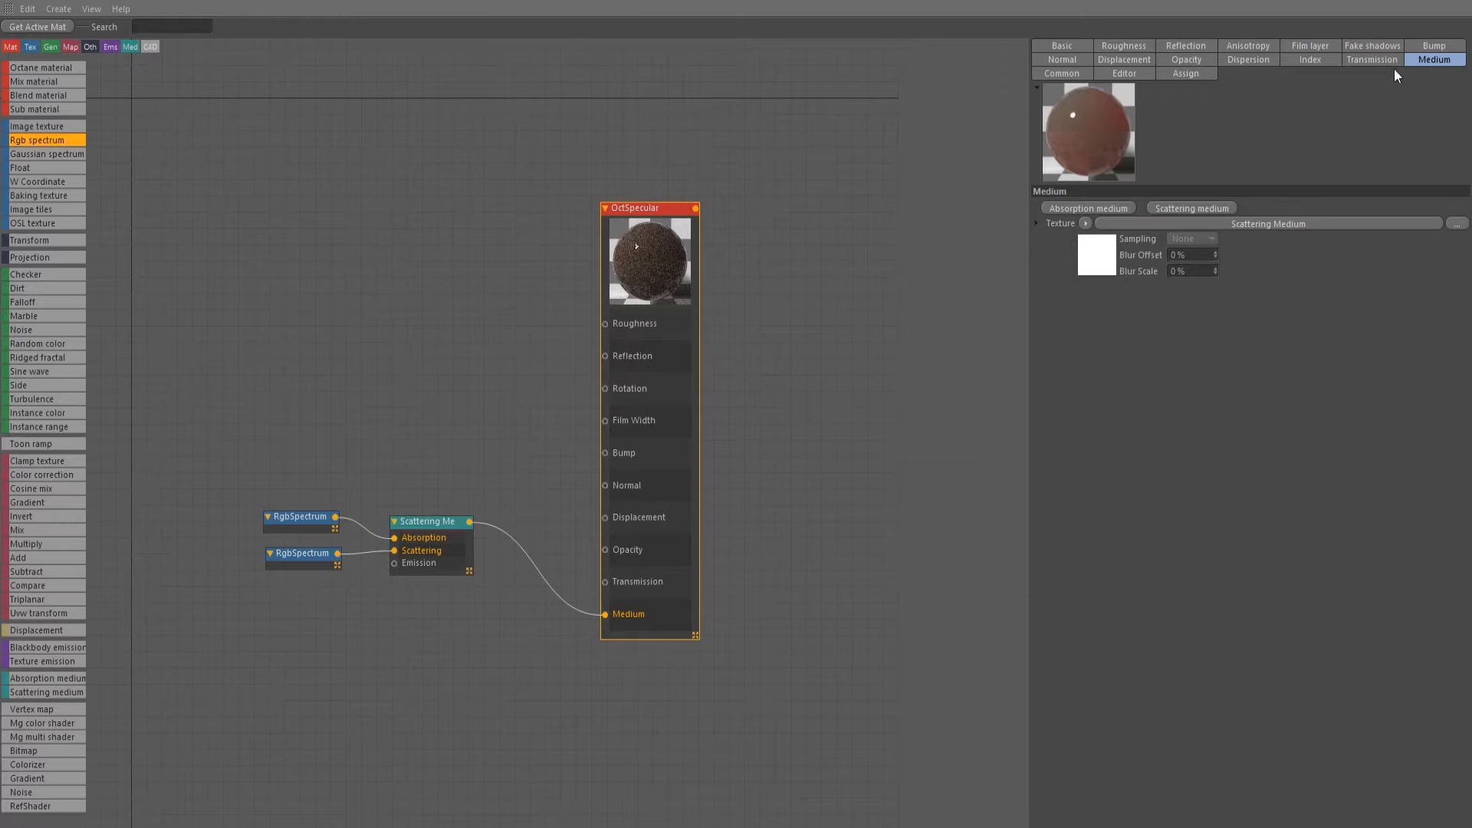
left_click(1374, 46)
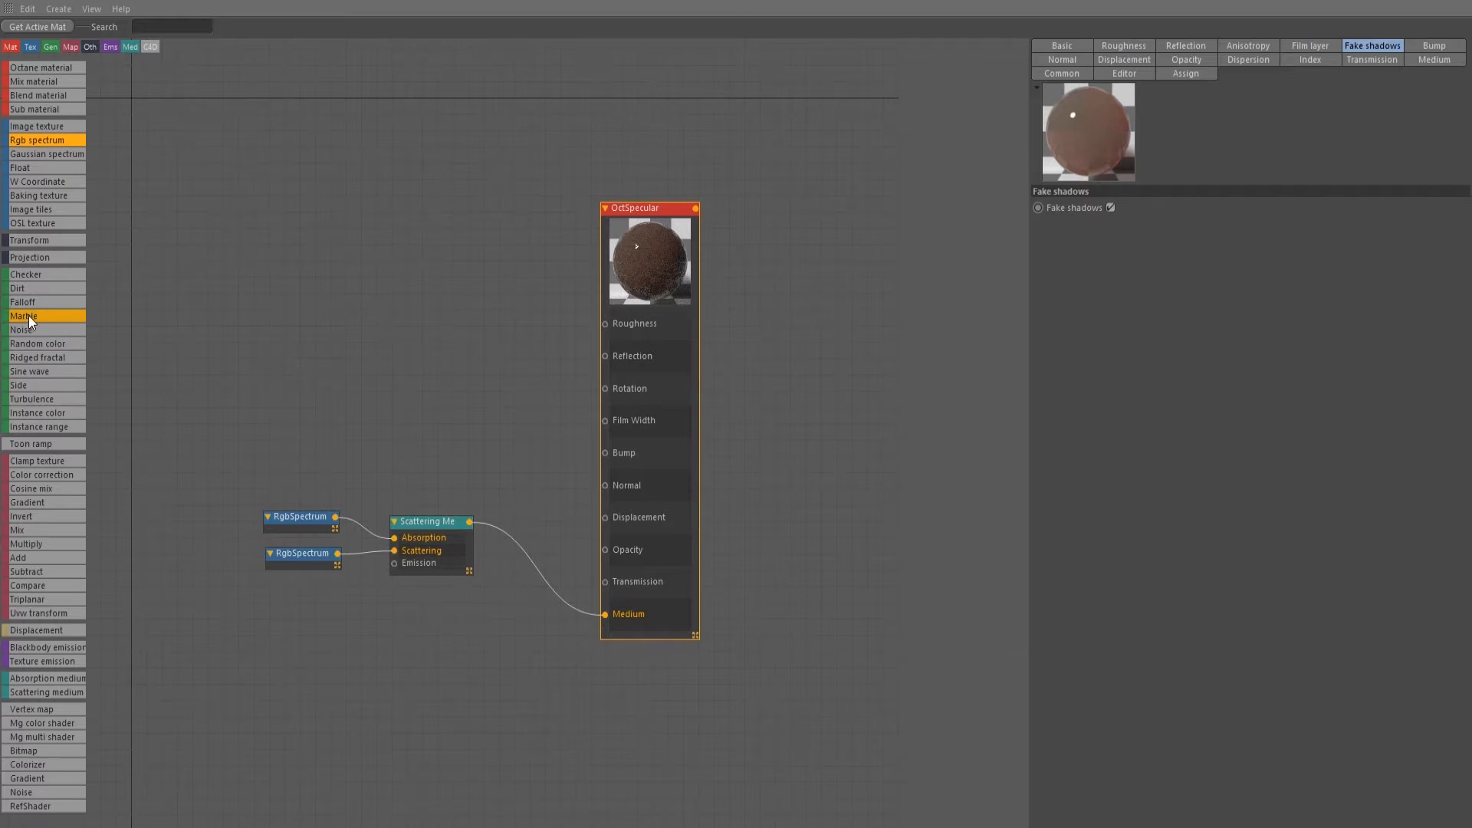
Step: Add a Marble texture node and connect it to the specular material's Bump channel
left_click_drag(29, 316, 290, 365)
left_click_drag(405, 354, 605, 456)
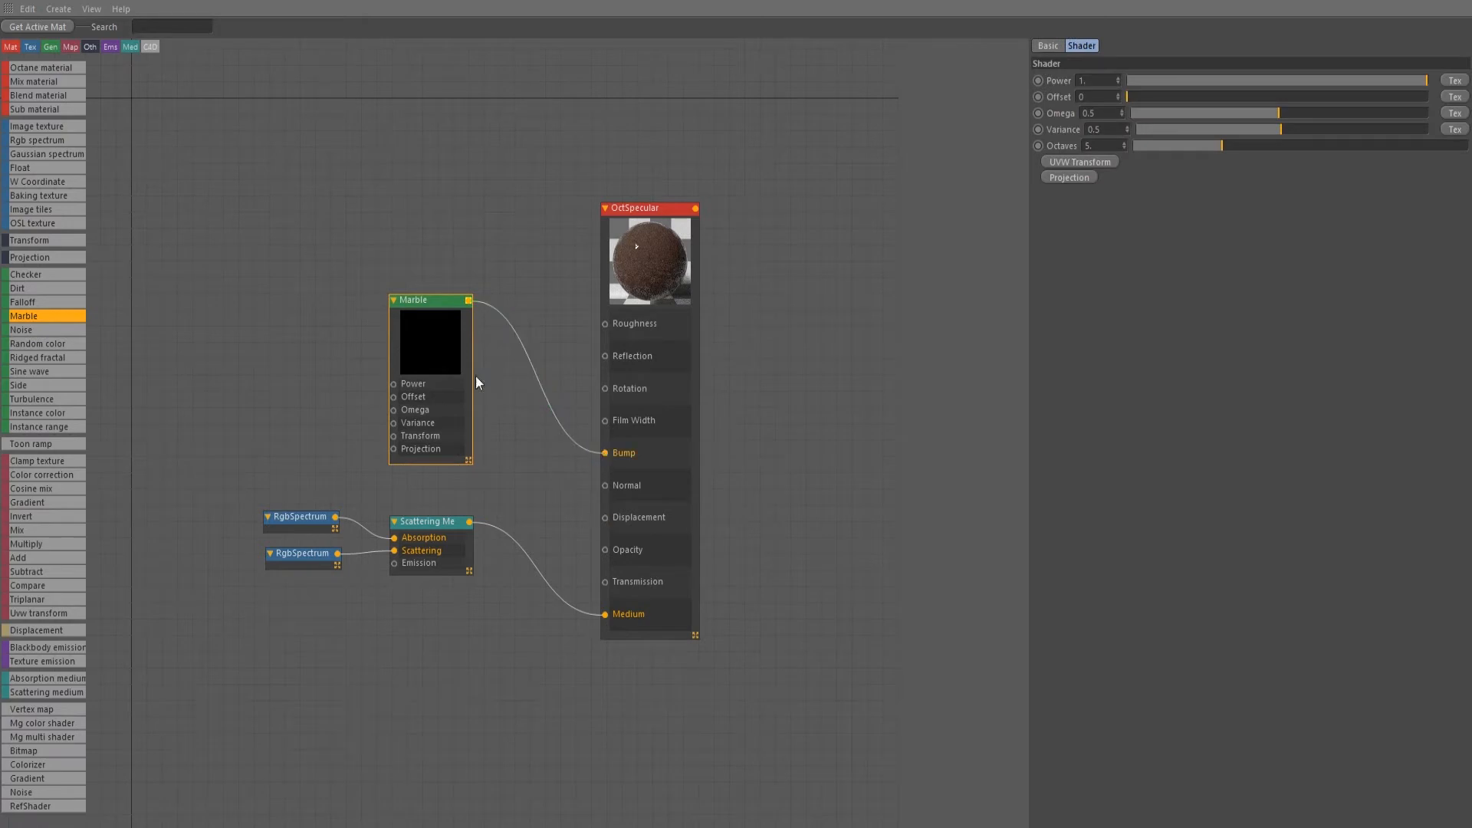
left_click_drag(441, 335, 433, 332)
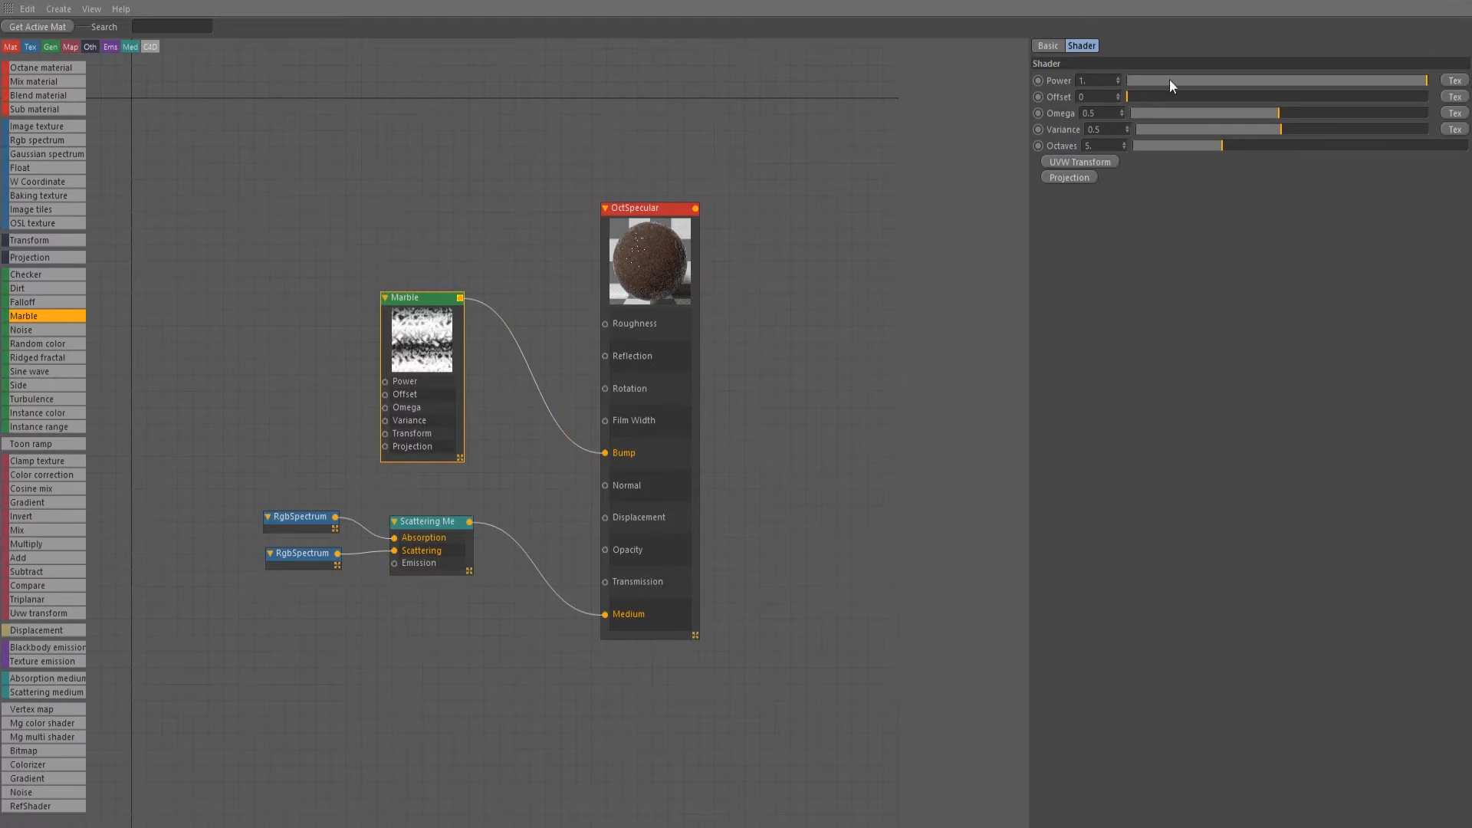
Step: Try refraction index values of 1.55, 4 and 2 on the specular material
left_click(657, 270)
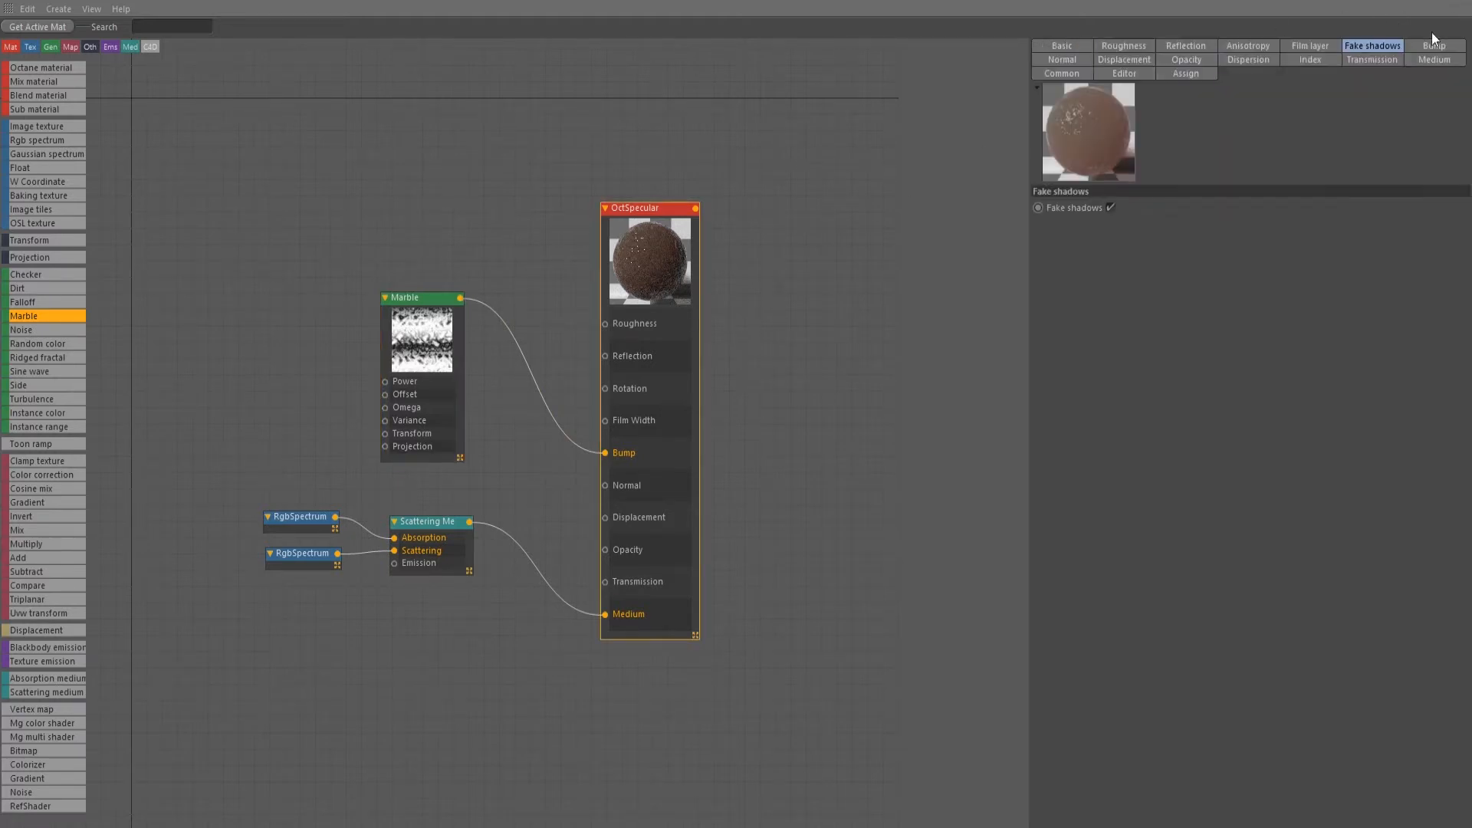
left_click(1306, 58)
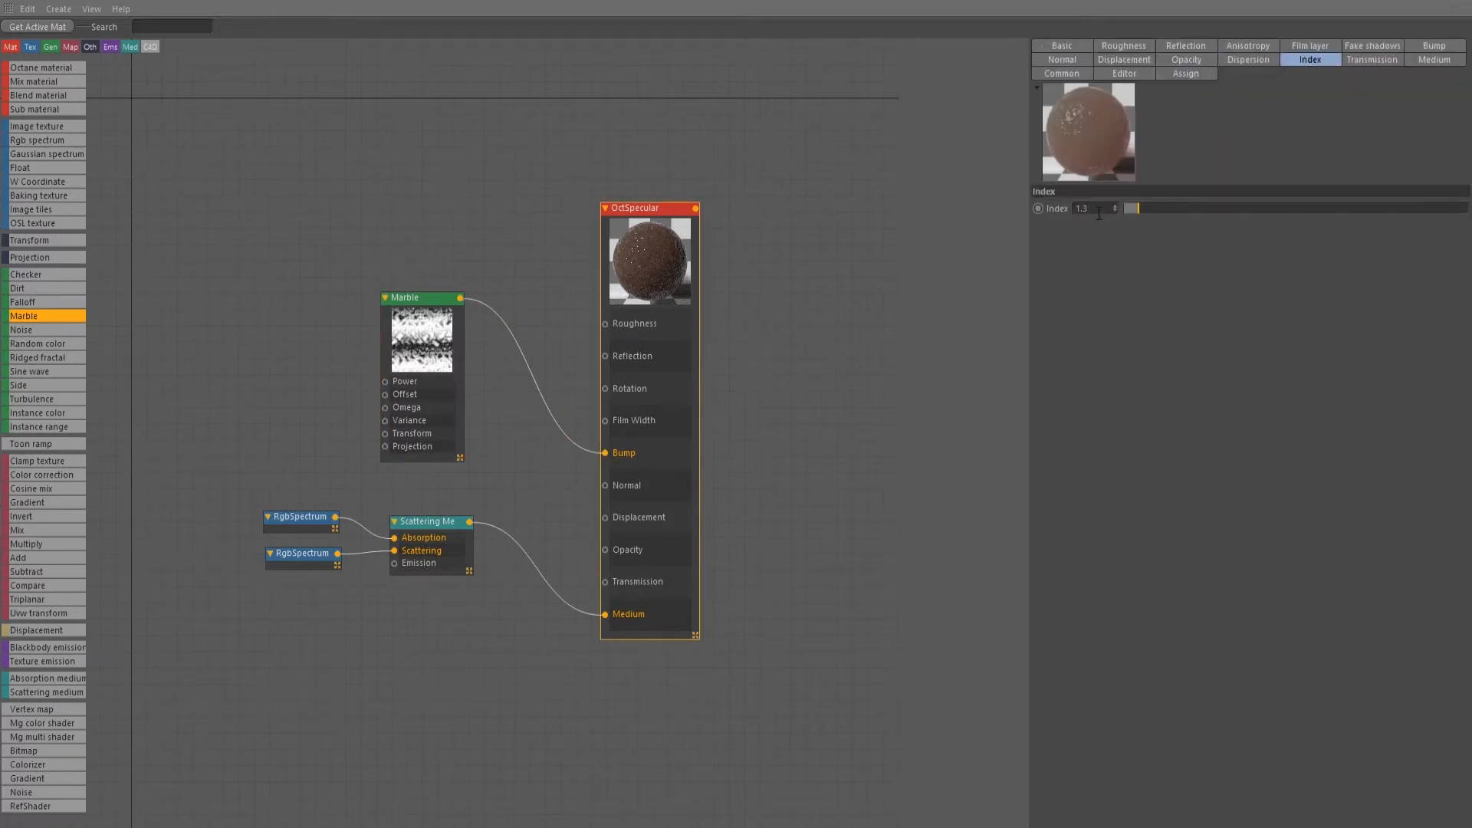
left_click(1099, 210)
type("1.55")
key("Return")
type("4")
key("Return")
double_click(1104, 211)
type("2")
key("Return")
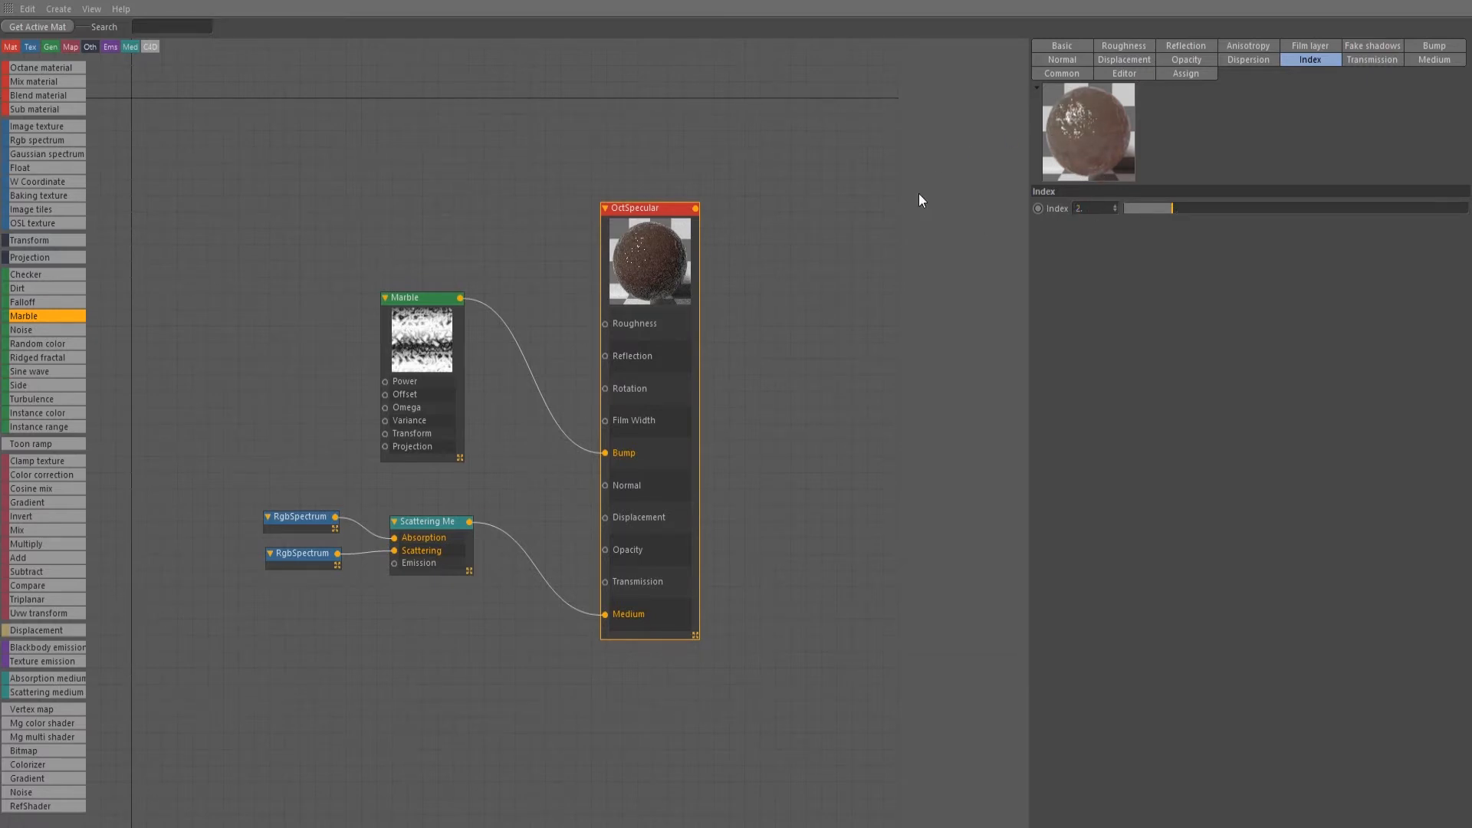
Step: Set the specular material's refraction index to 1.4
double_click(1094, 209)
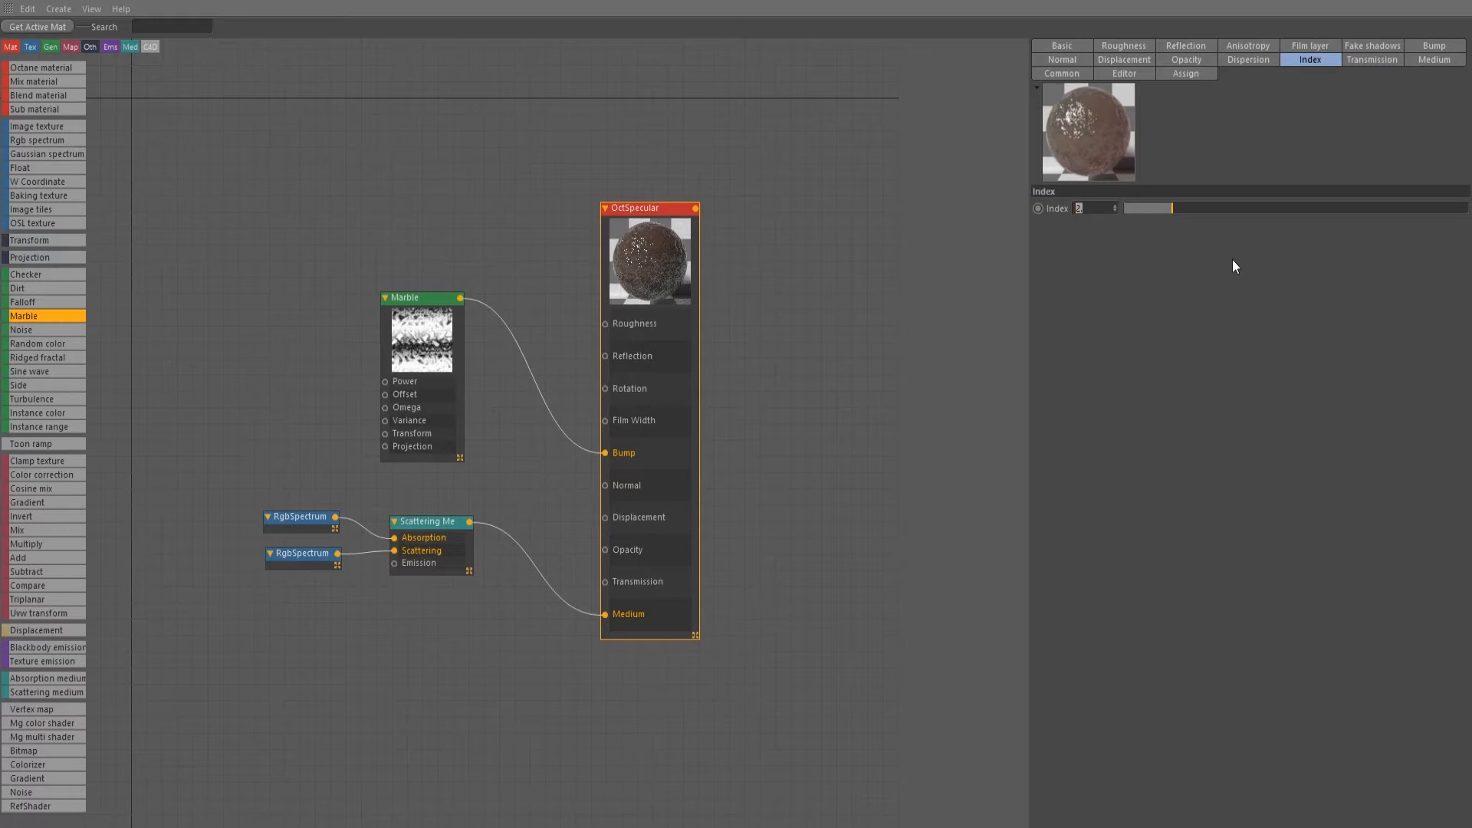
type("1.4")
type(".35")
key("Return")
left_click_drag(1096, 209, 1020, 218)
type("1.4")
key("Return")
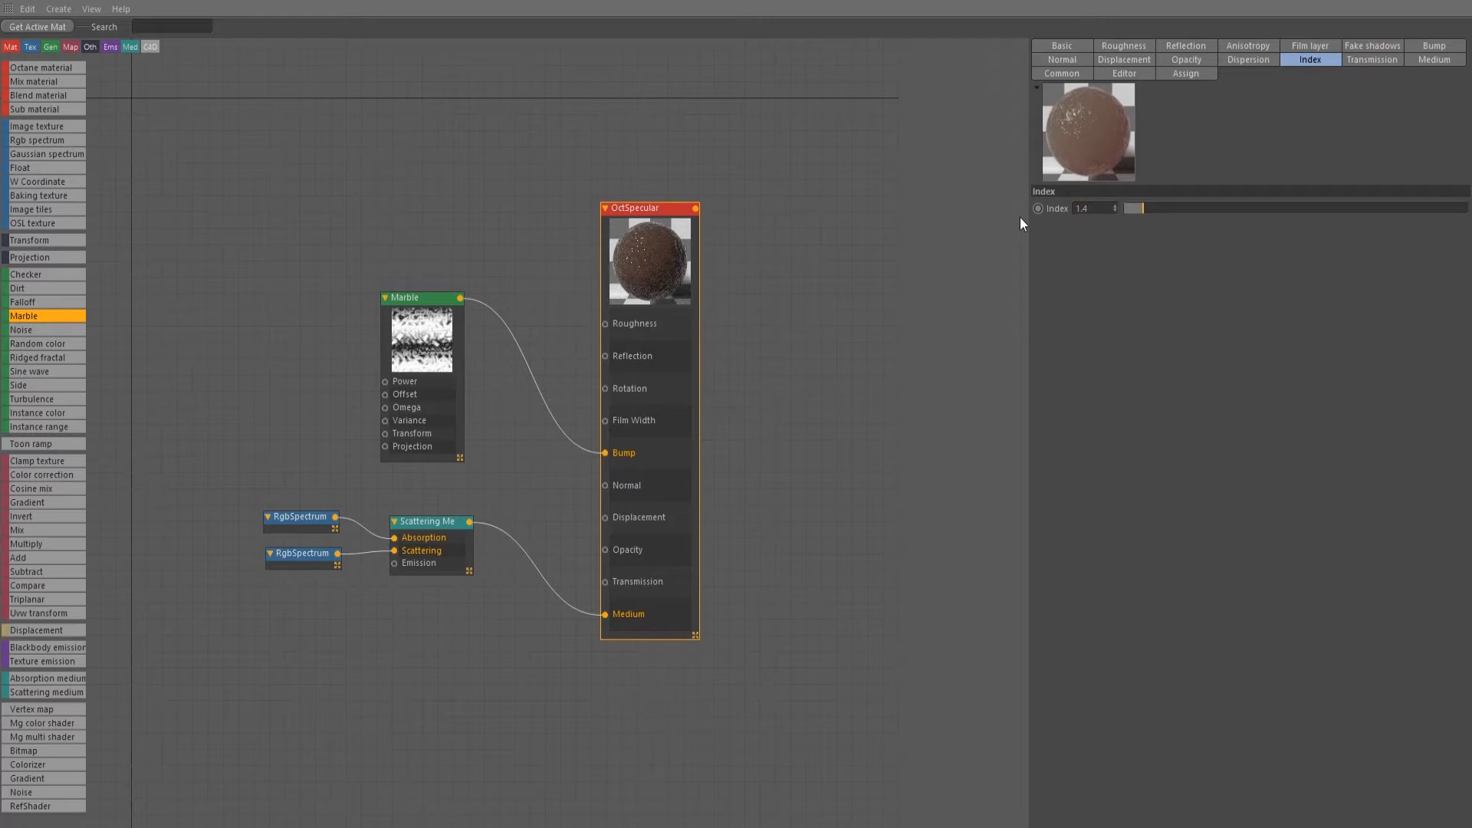
Step: Close the Node Editor, rename the specular material as Flesh, and close its editor
left_click(1465, 3)
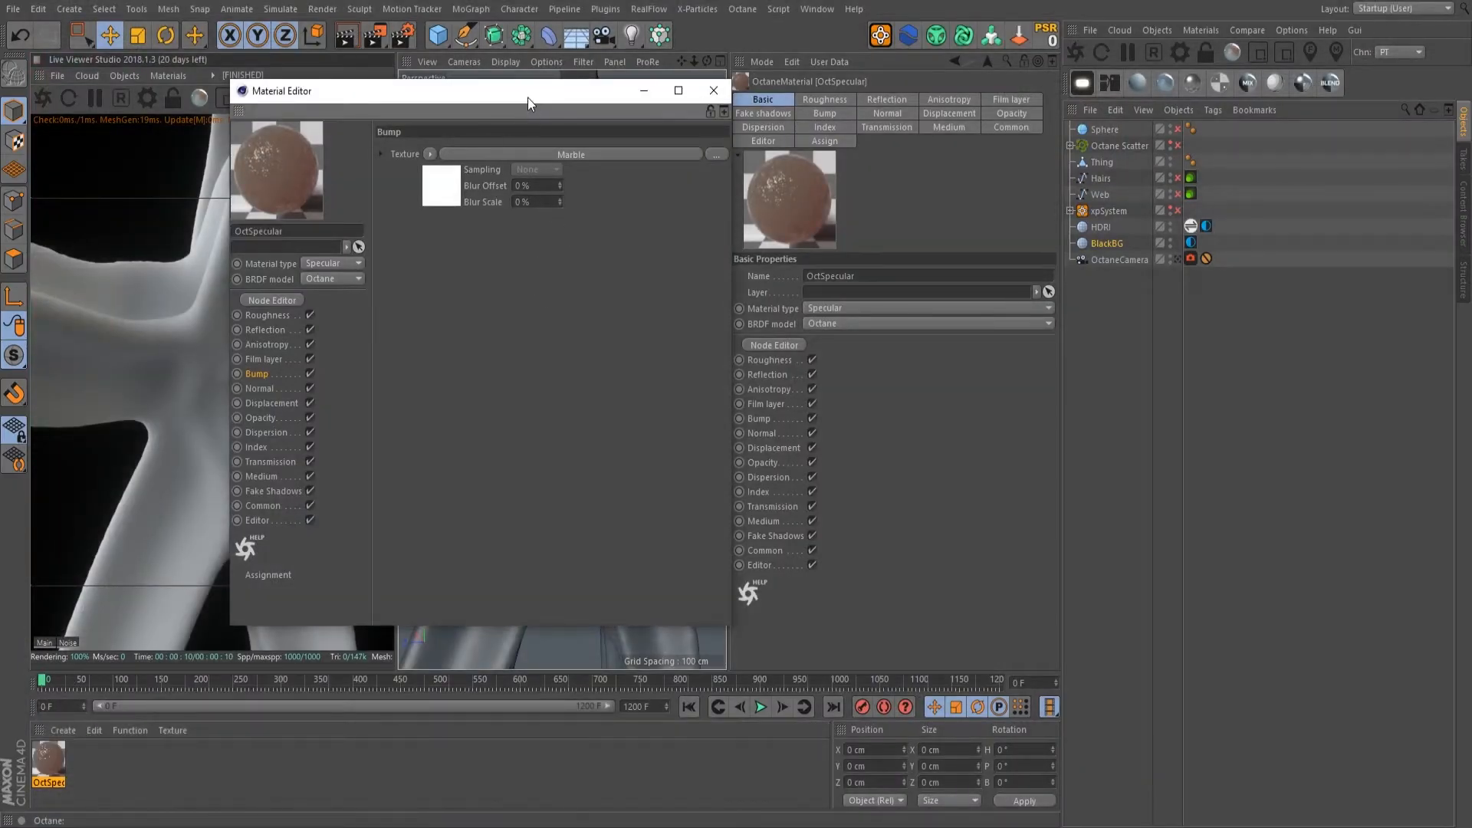
left_click_drag(527, 98, 913, 174)
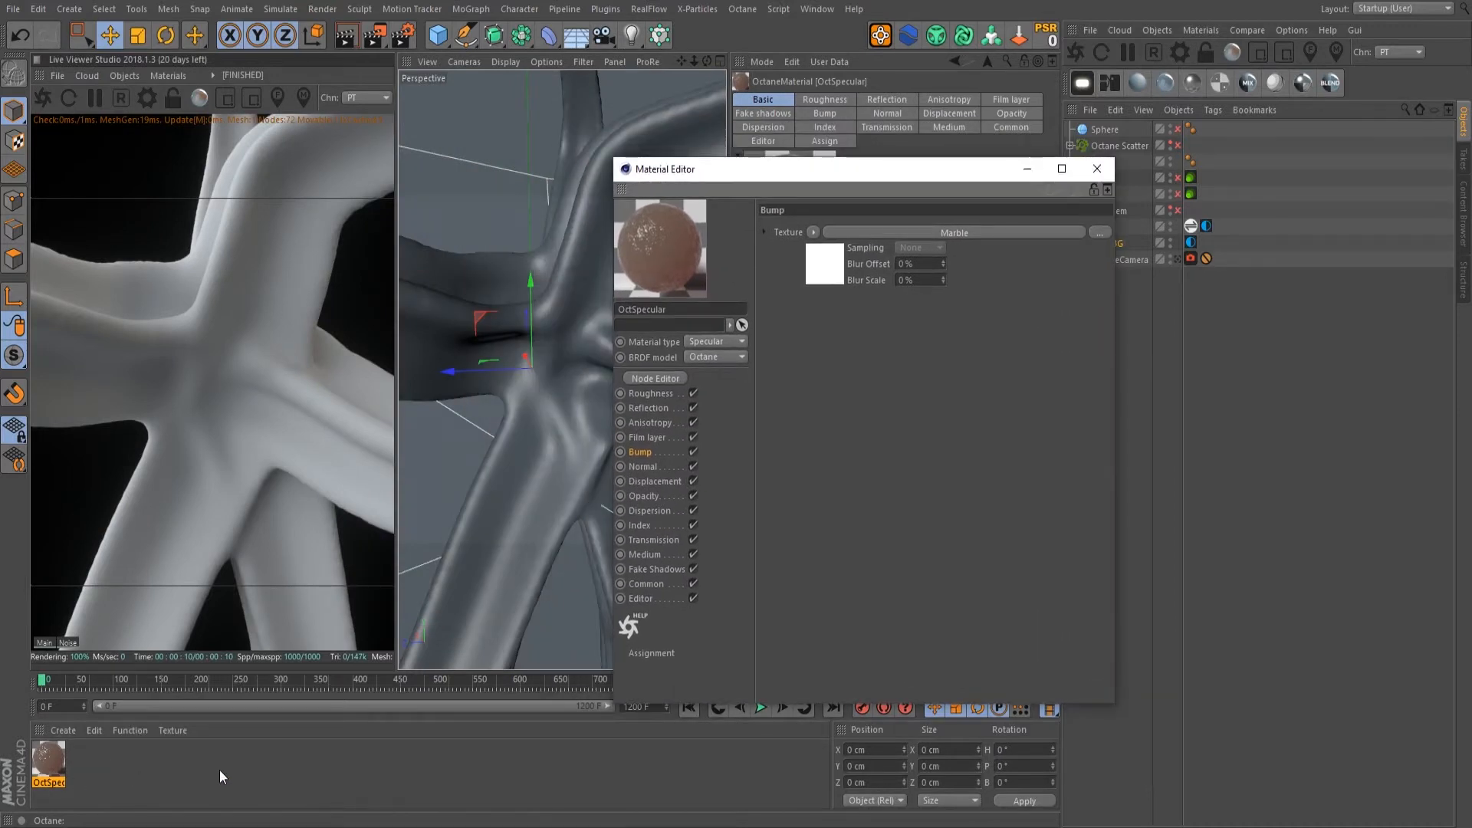
double_click(644, 309)
type("Flesh")
key("Return")
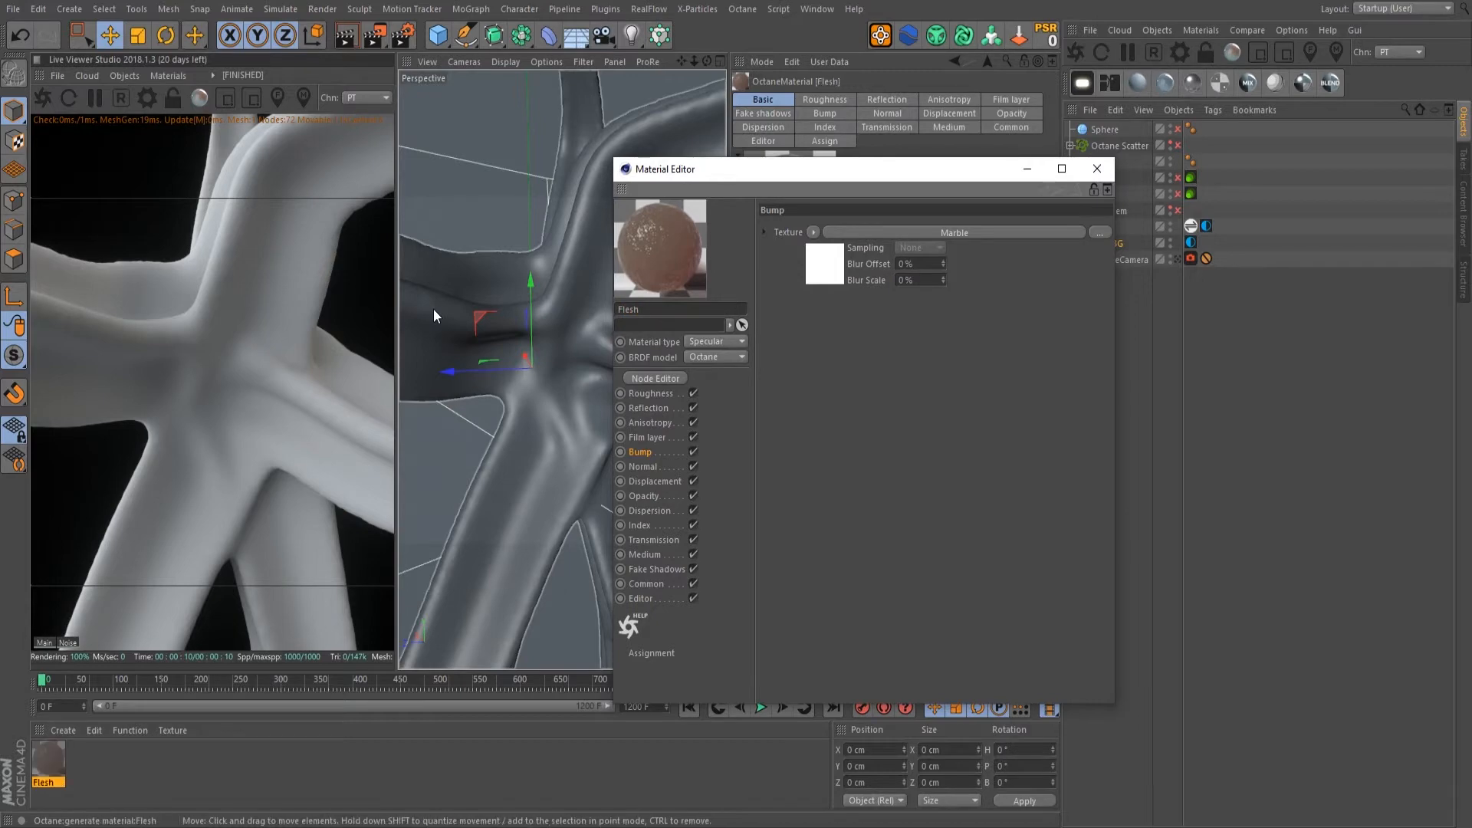
left_click(1099, 170)
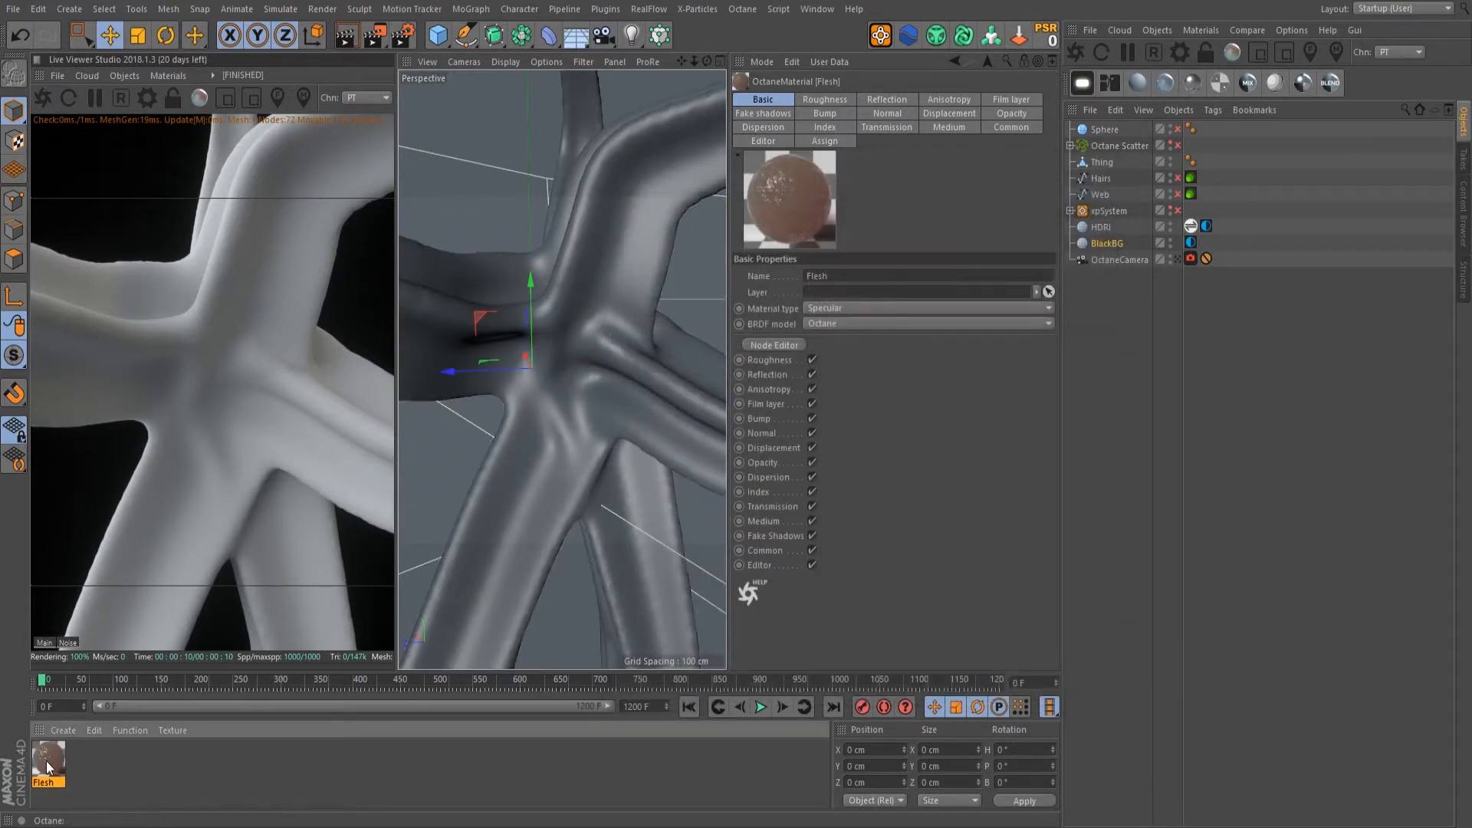
Step: Apply the Flesh material to the Thing object and set its texture projection to Cubic
left_click_drag(627, 303, 651, 267)
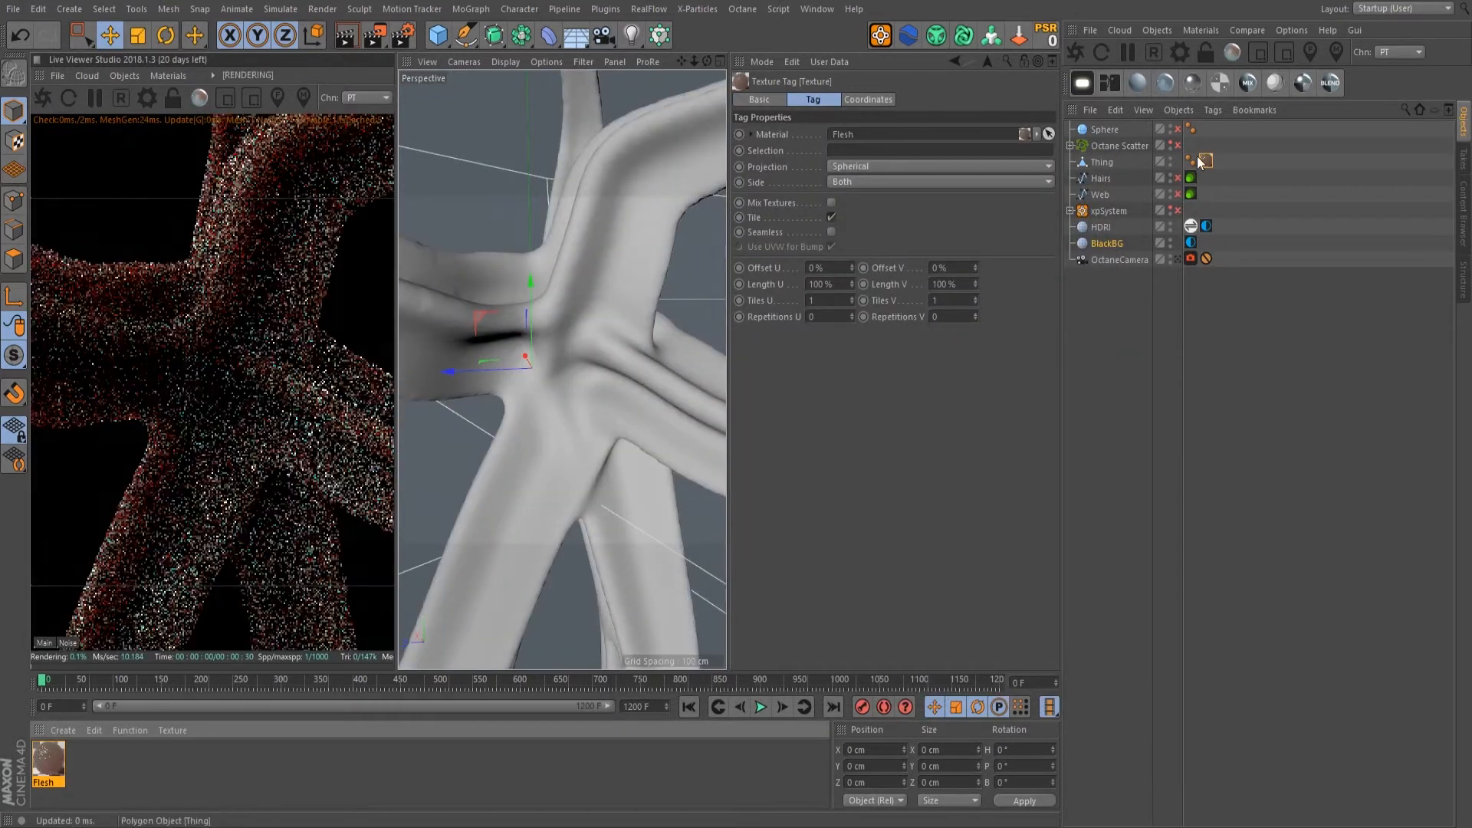
left_click(920, 166)
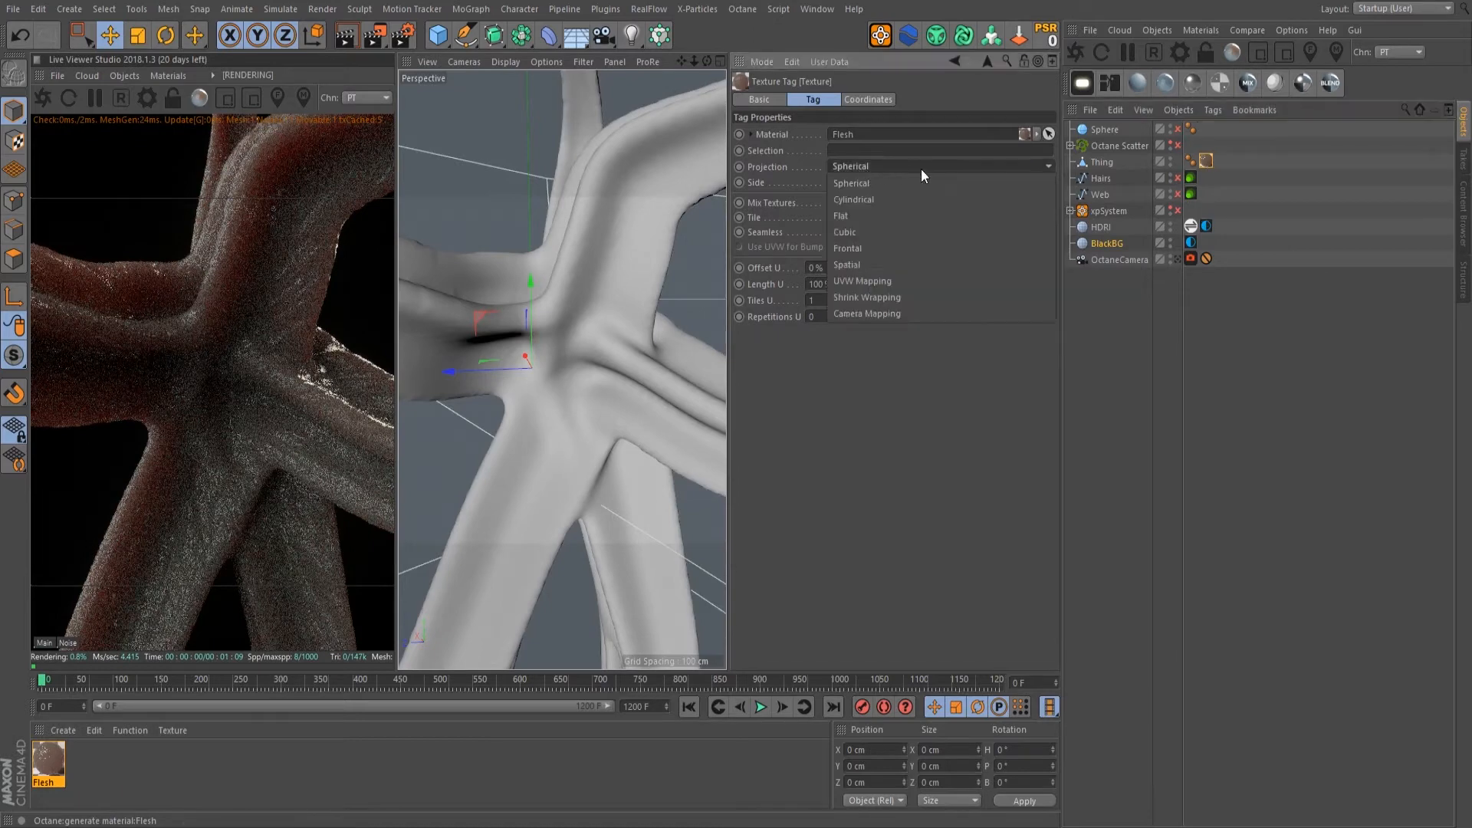
left_click(865, 266)
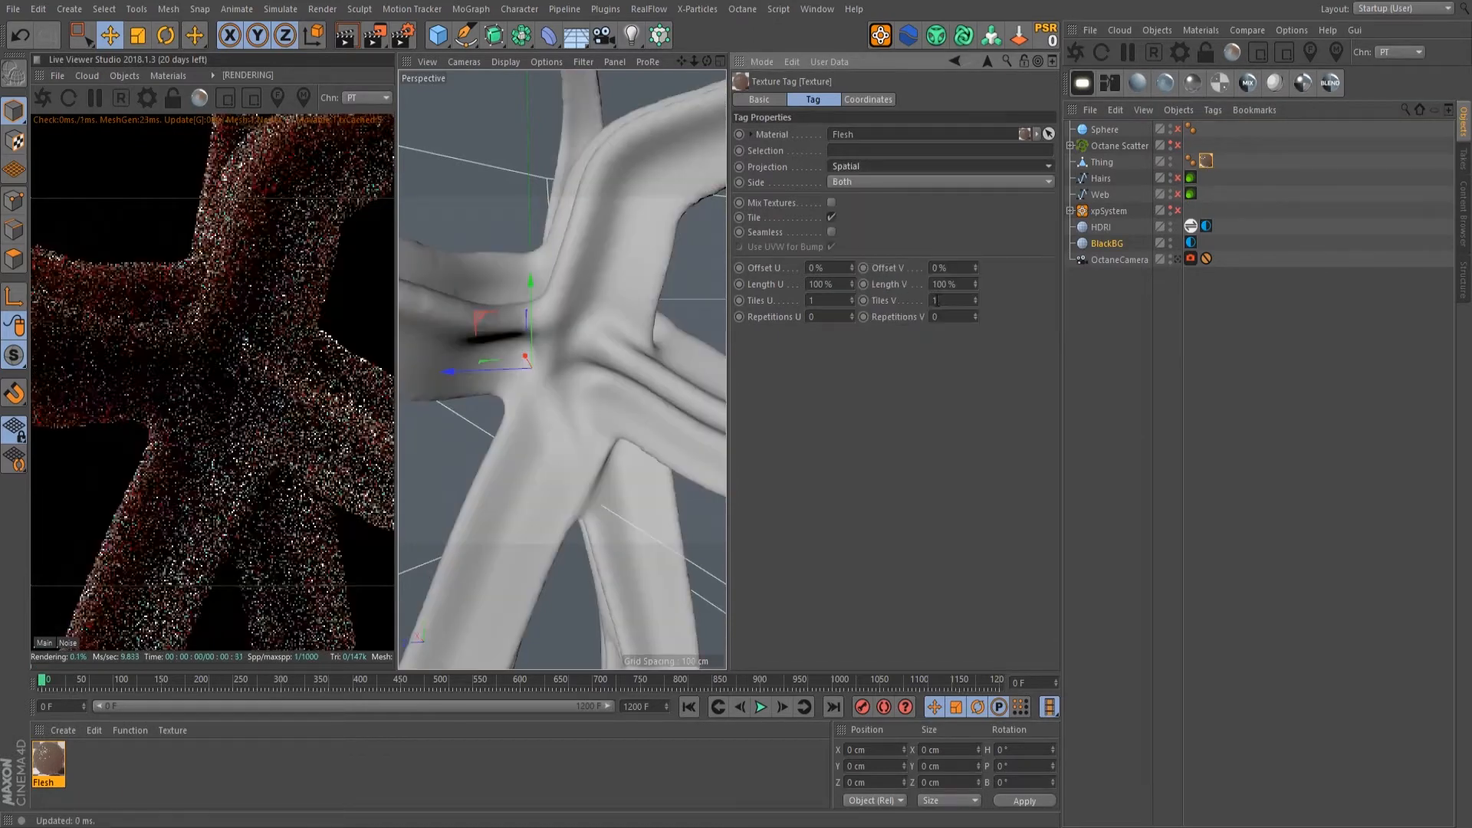
left_click(857, 166)
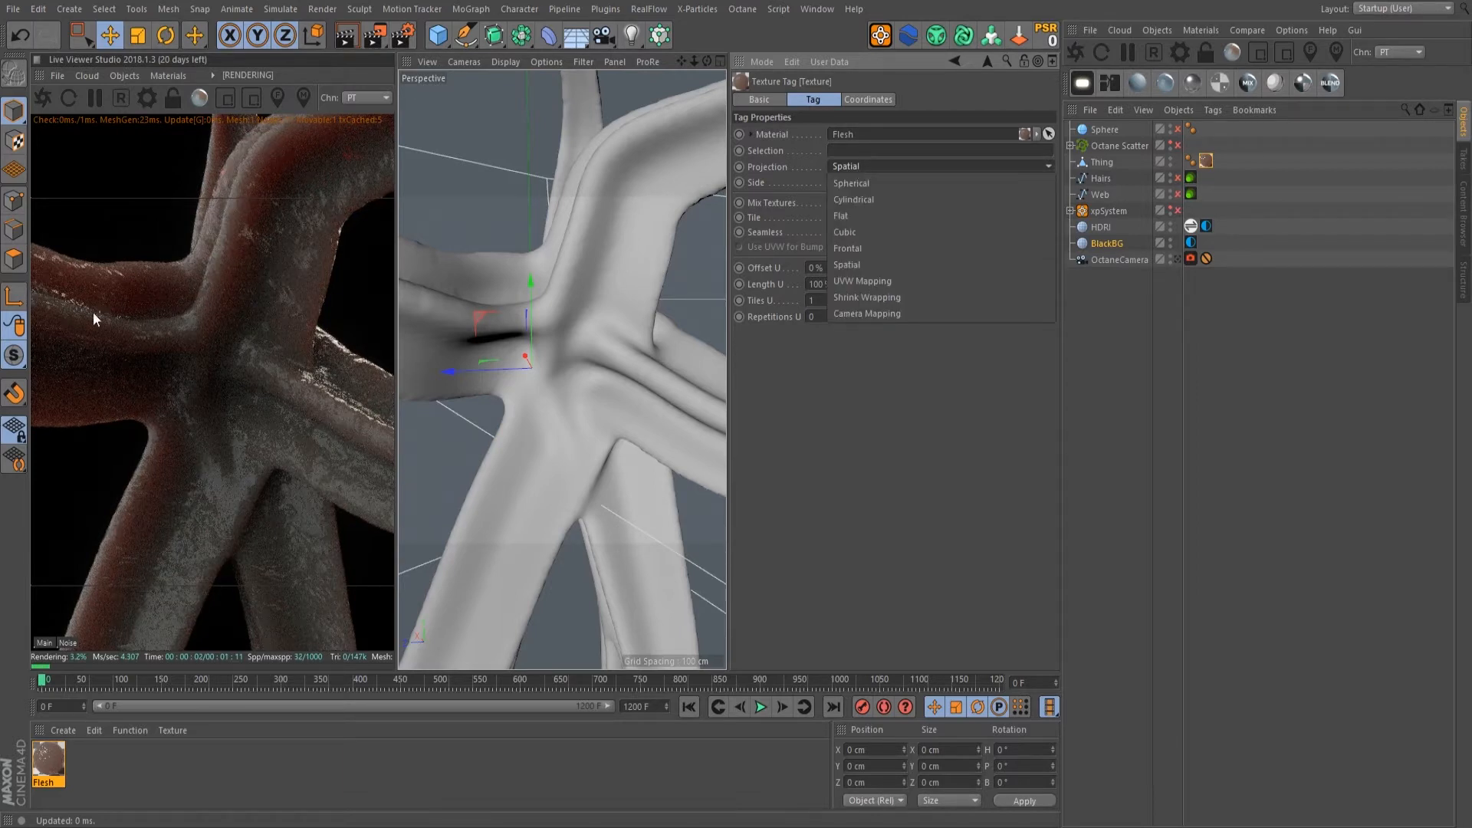
left_click(881, 230)
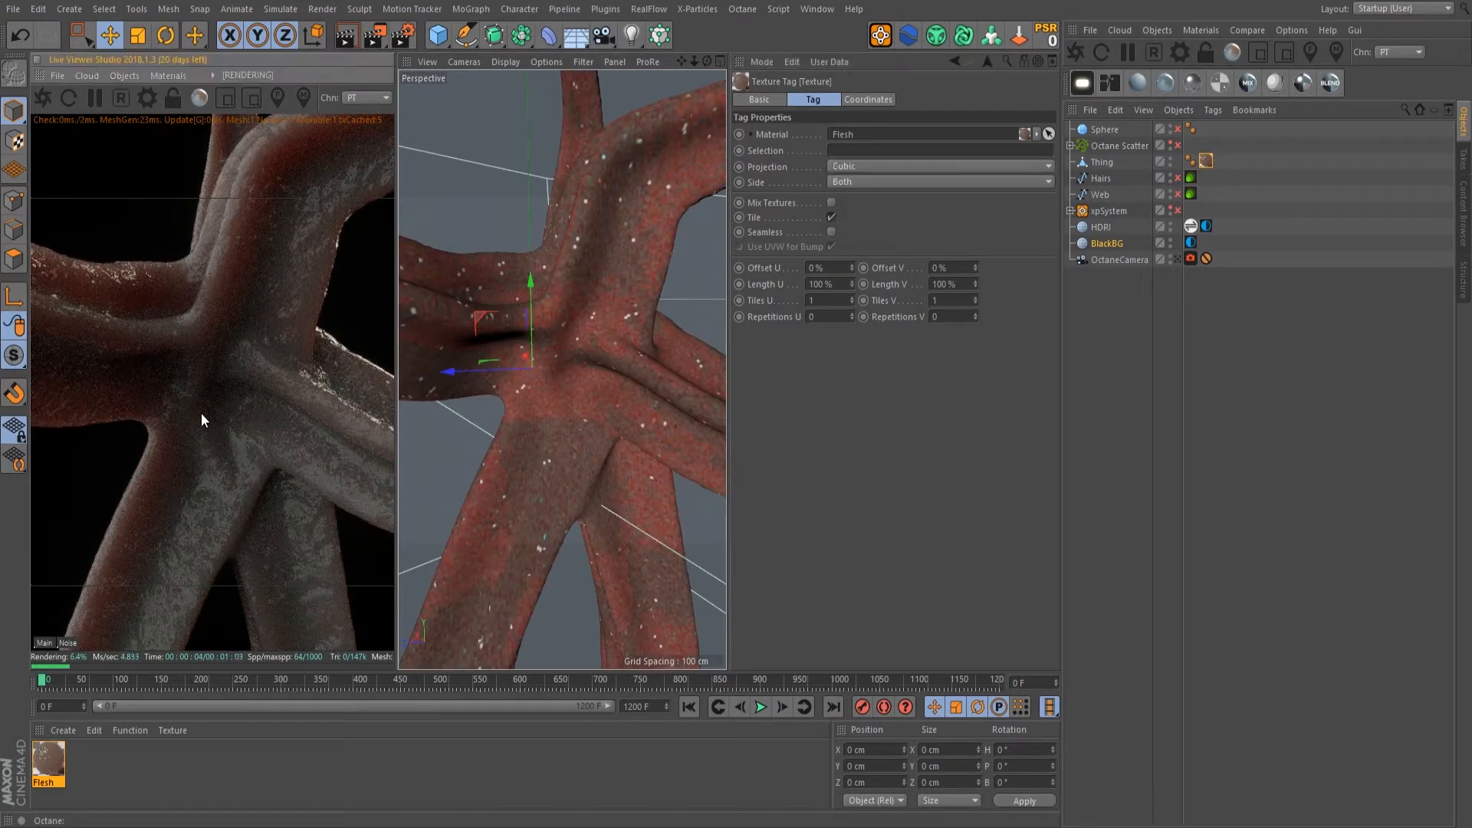
Step: Check the Thing in the render and try a density of 20 in the Flesh material's scattering medium
scroll(542, 361, "down", 5)
scroll(591, 352, "up", 3)
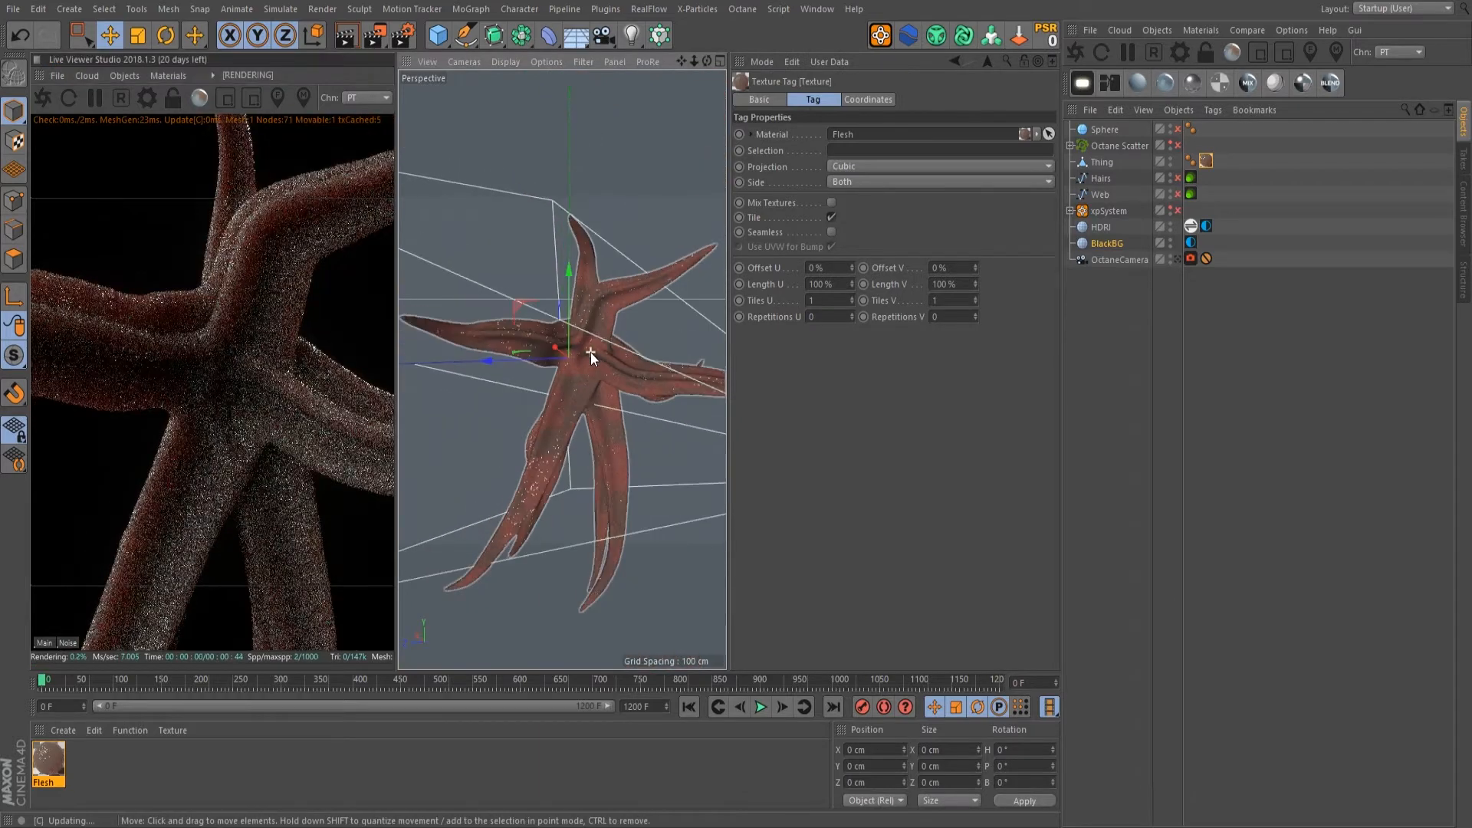
left_click_drag(578, 403, 652, 330, "alt")
scroll(559, 388, "up", 3)
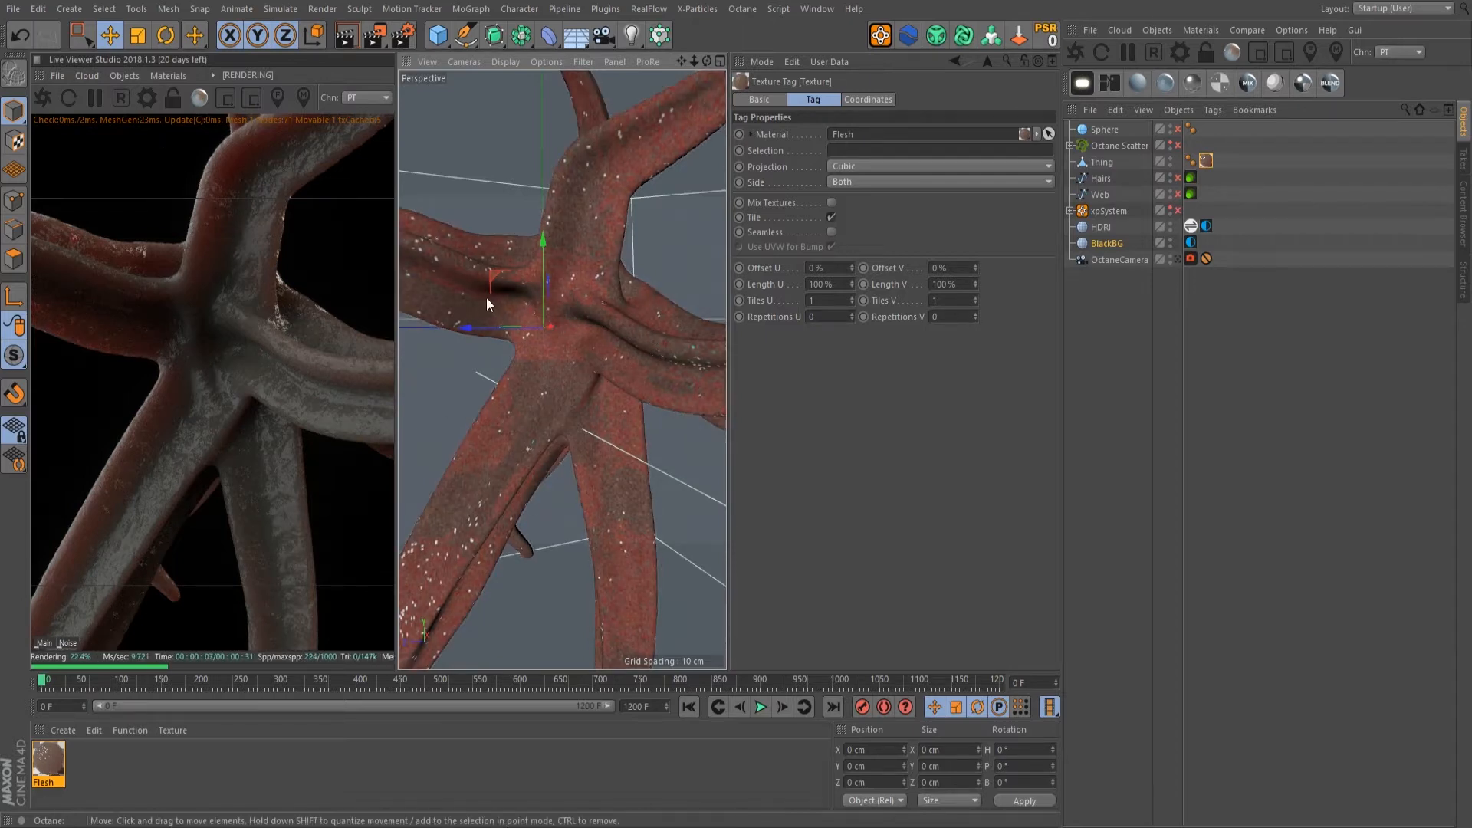
left_click_drag(486, 297, 620, 379, "alt")
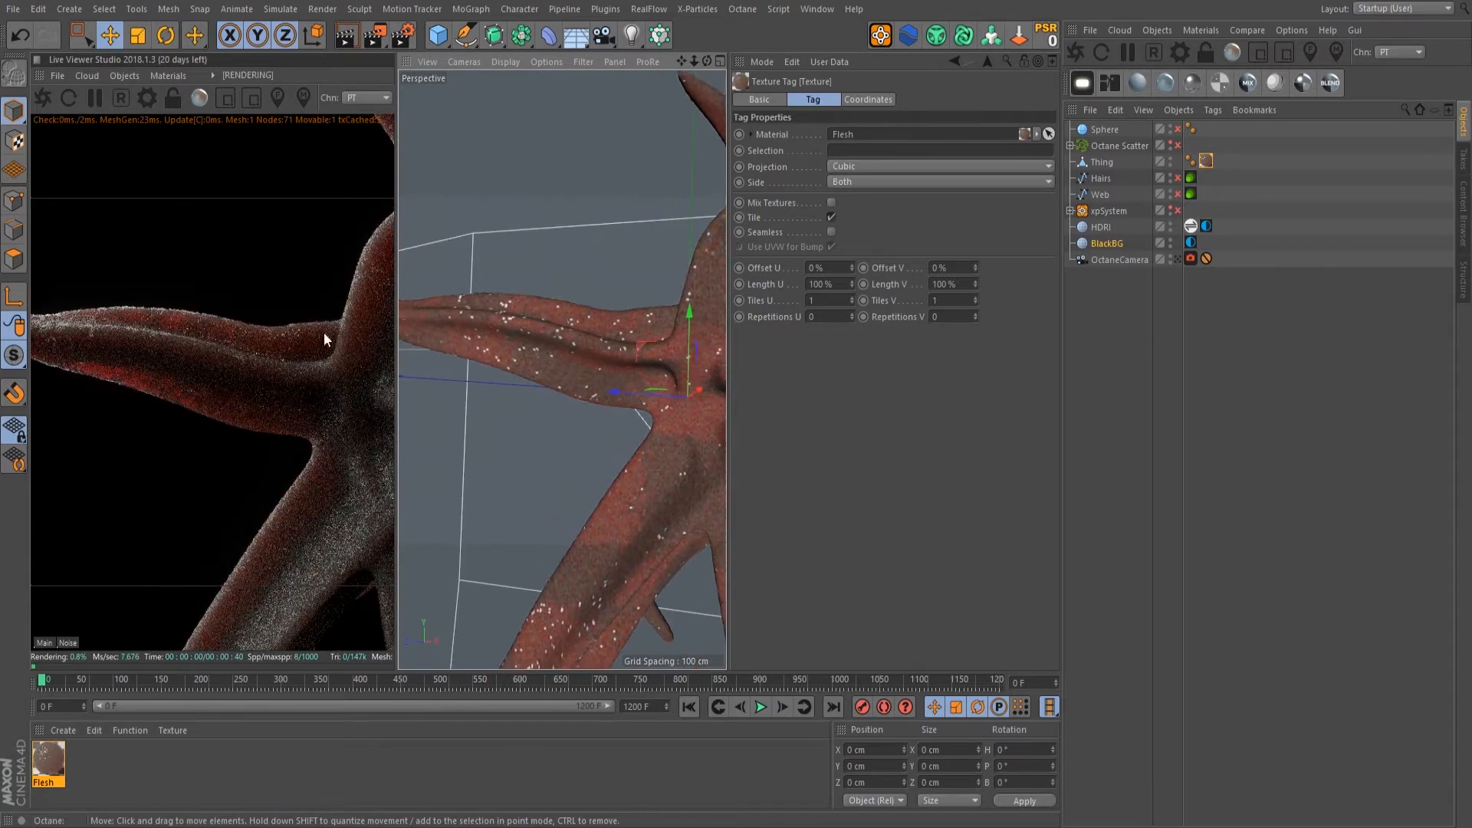
double_click(48, 763)
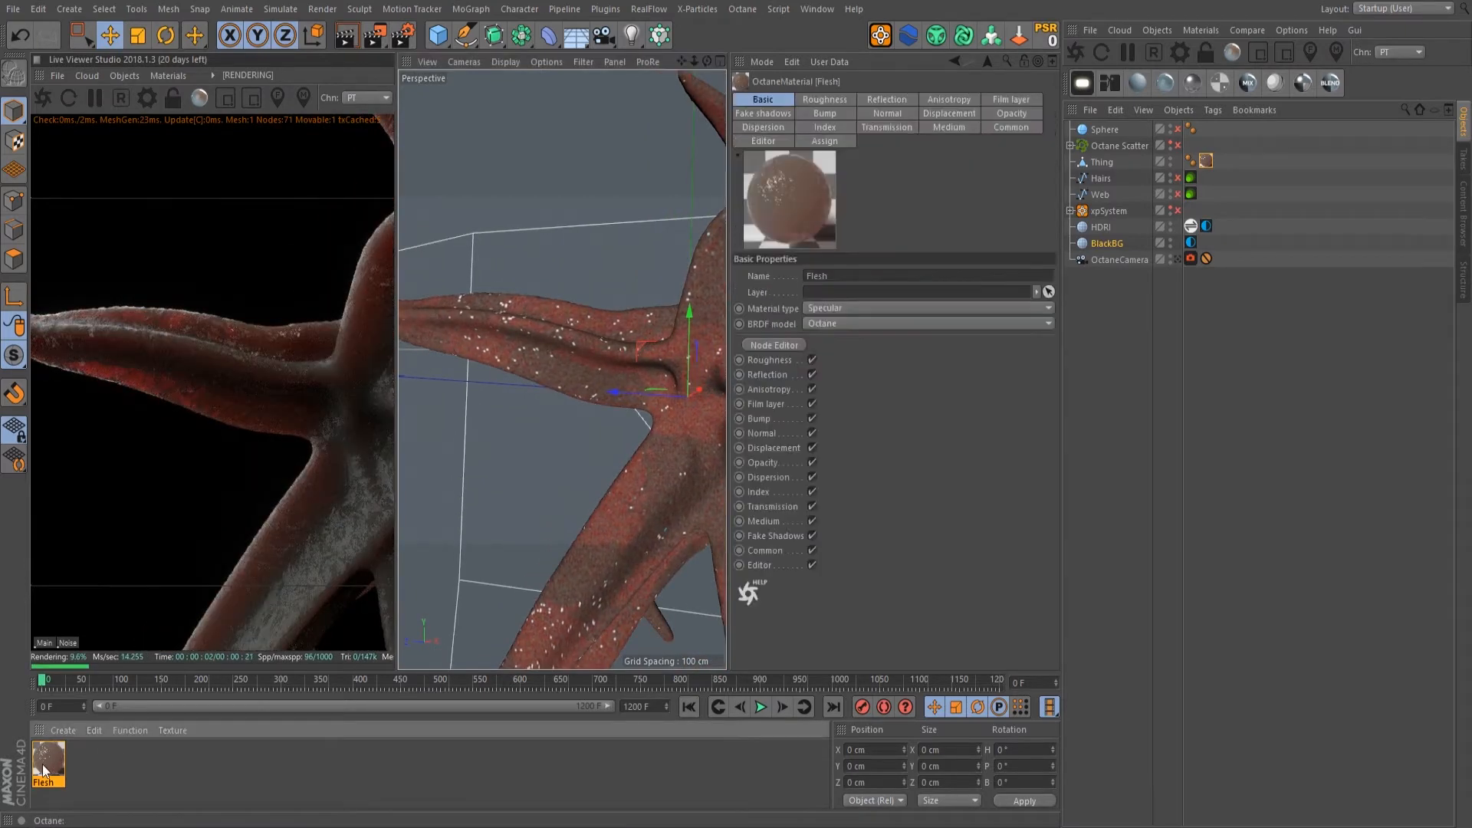
left_click_drag(462, 102, 966, 126)
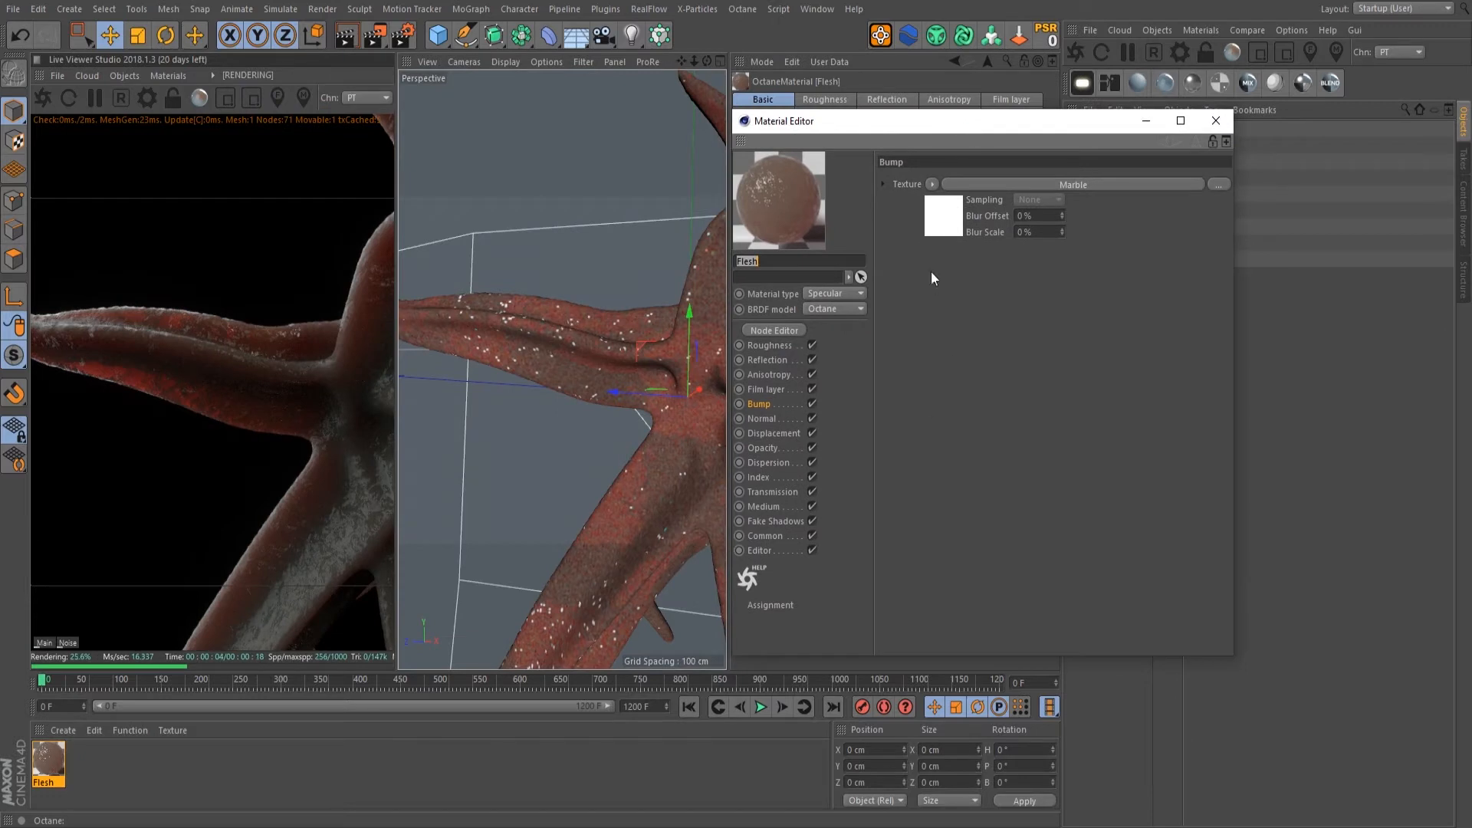
left_click(773, 506)
left_click(935, 228)
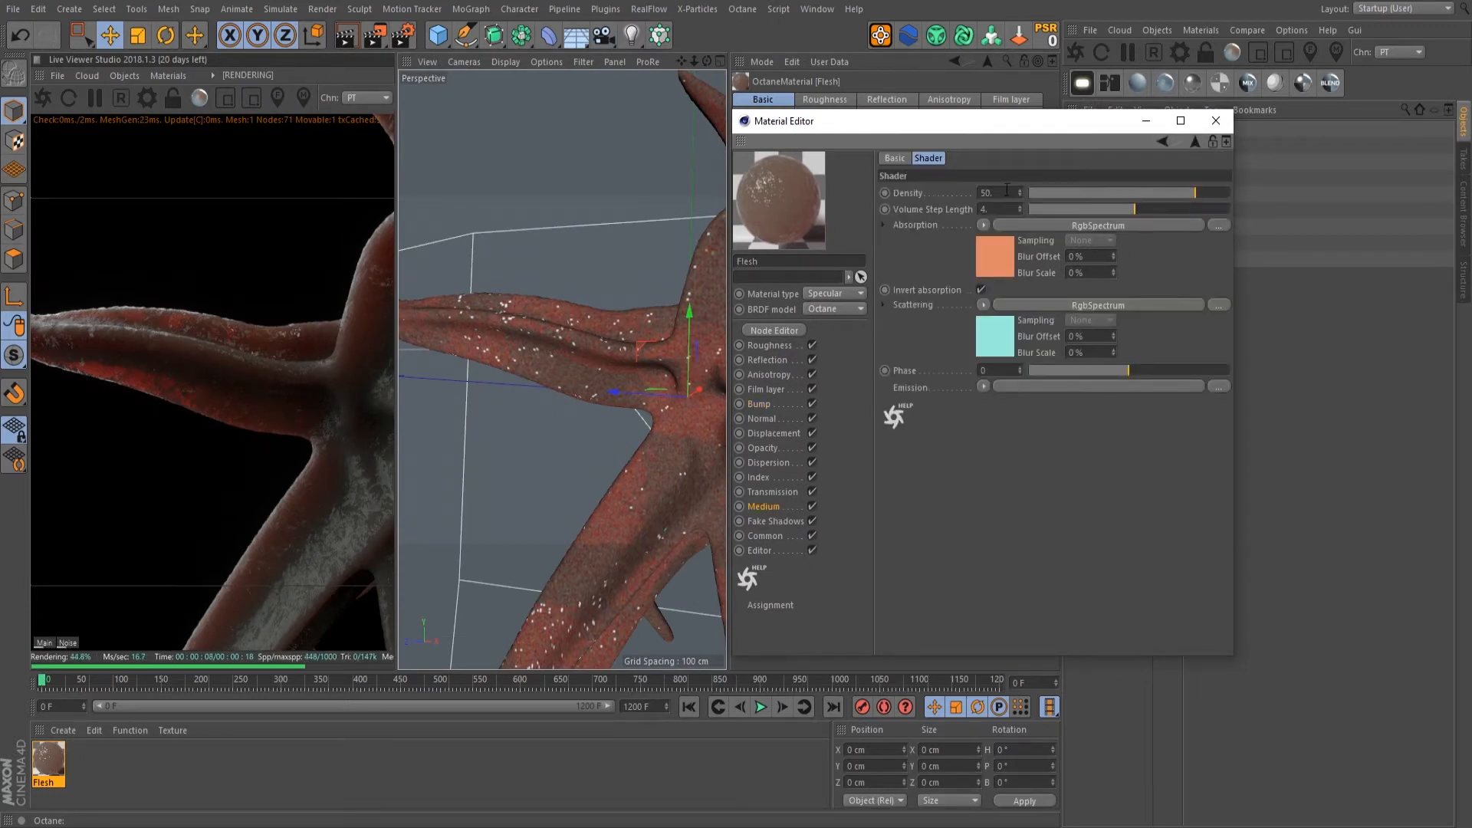
key("Return")
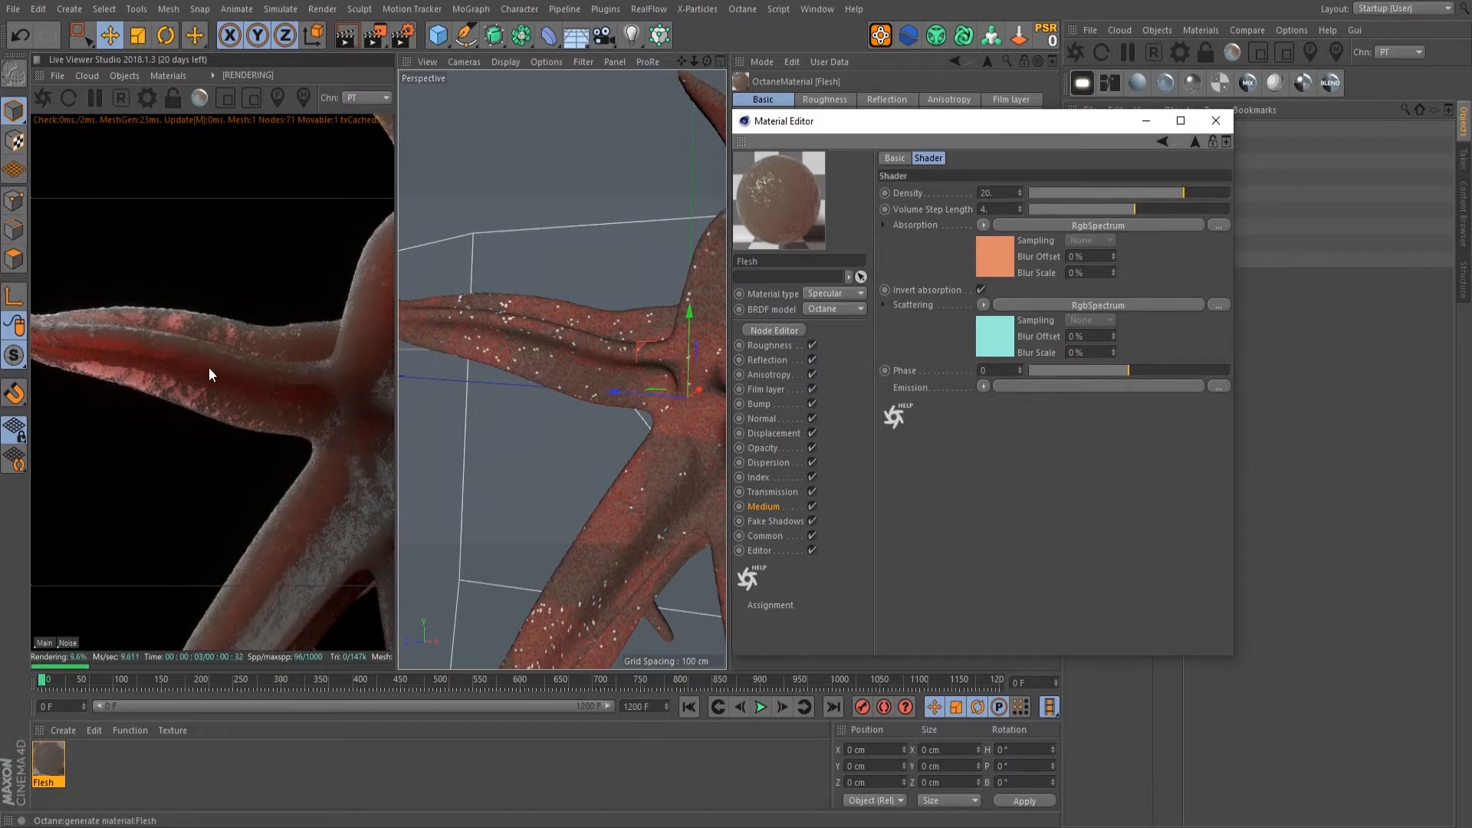
Step: Try scattering medium density values of 150 and 5 on the Flesh material
double_click(997, 193)
type("150")
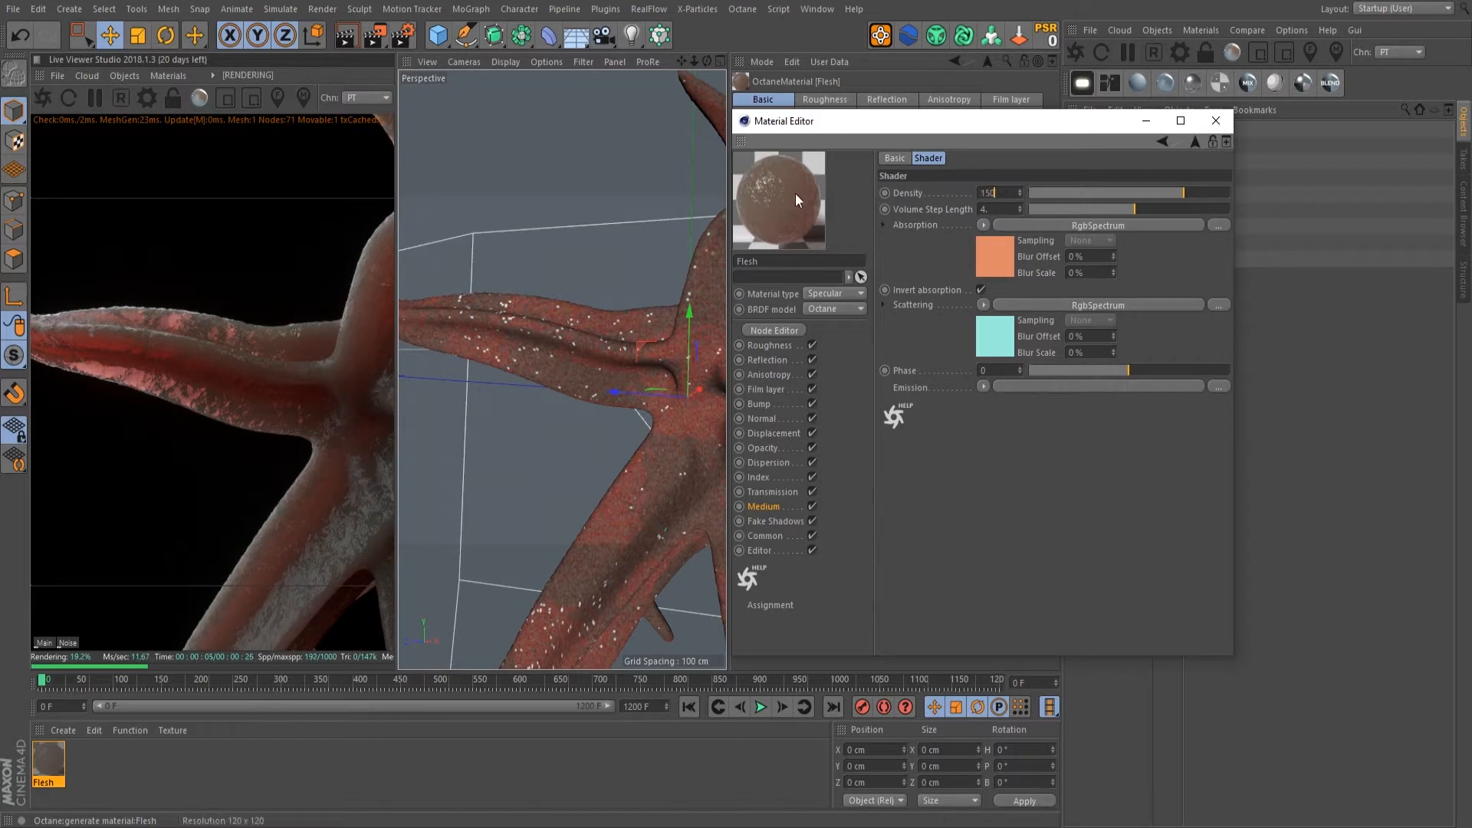
key("Return")
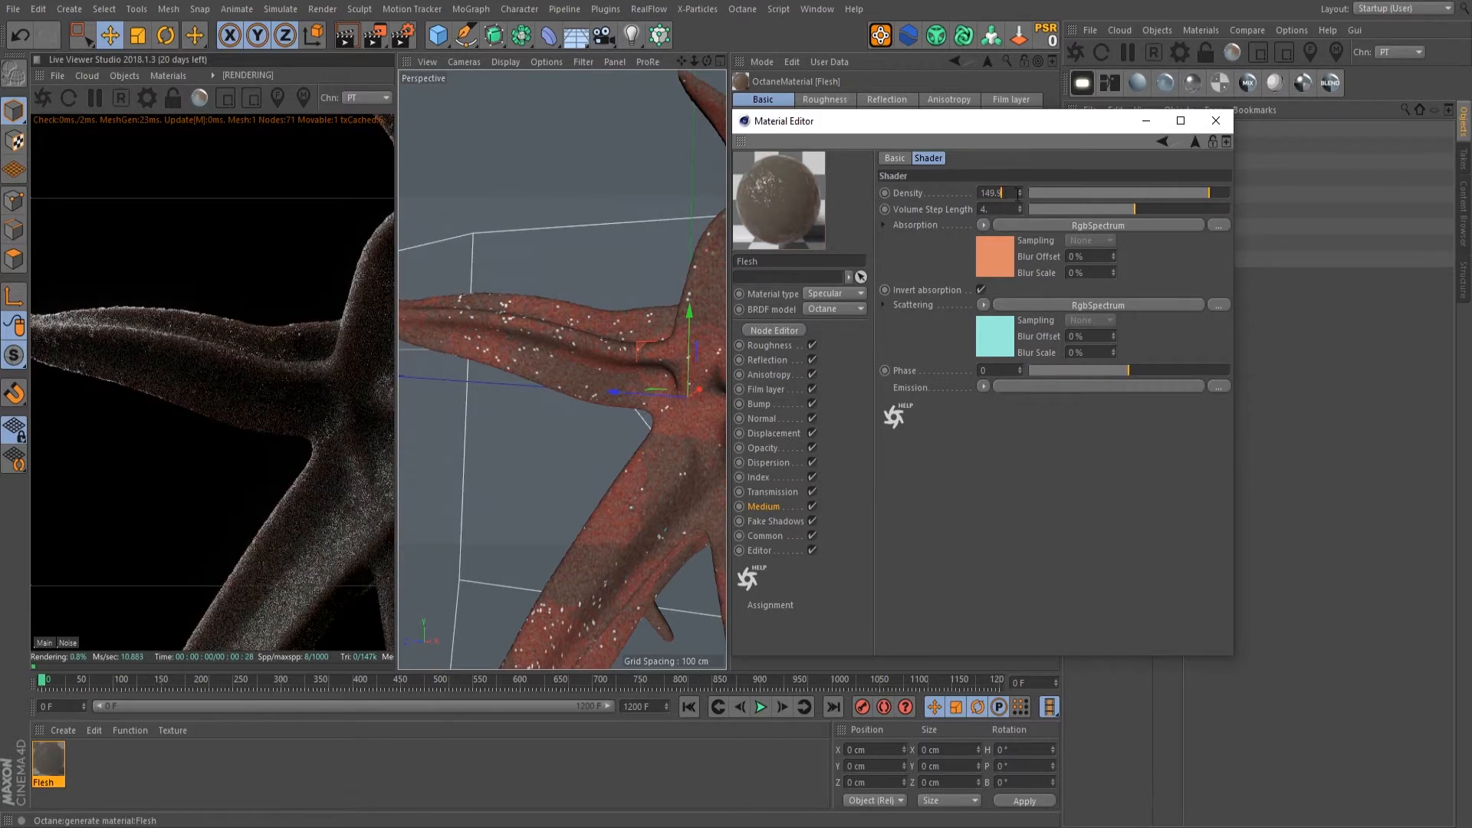
double_click(996, 193)
type("5")
key("Return")
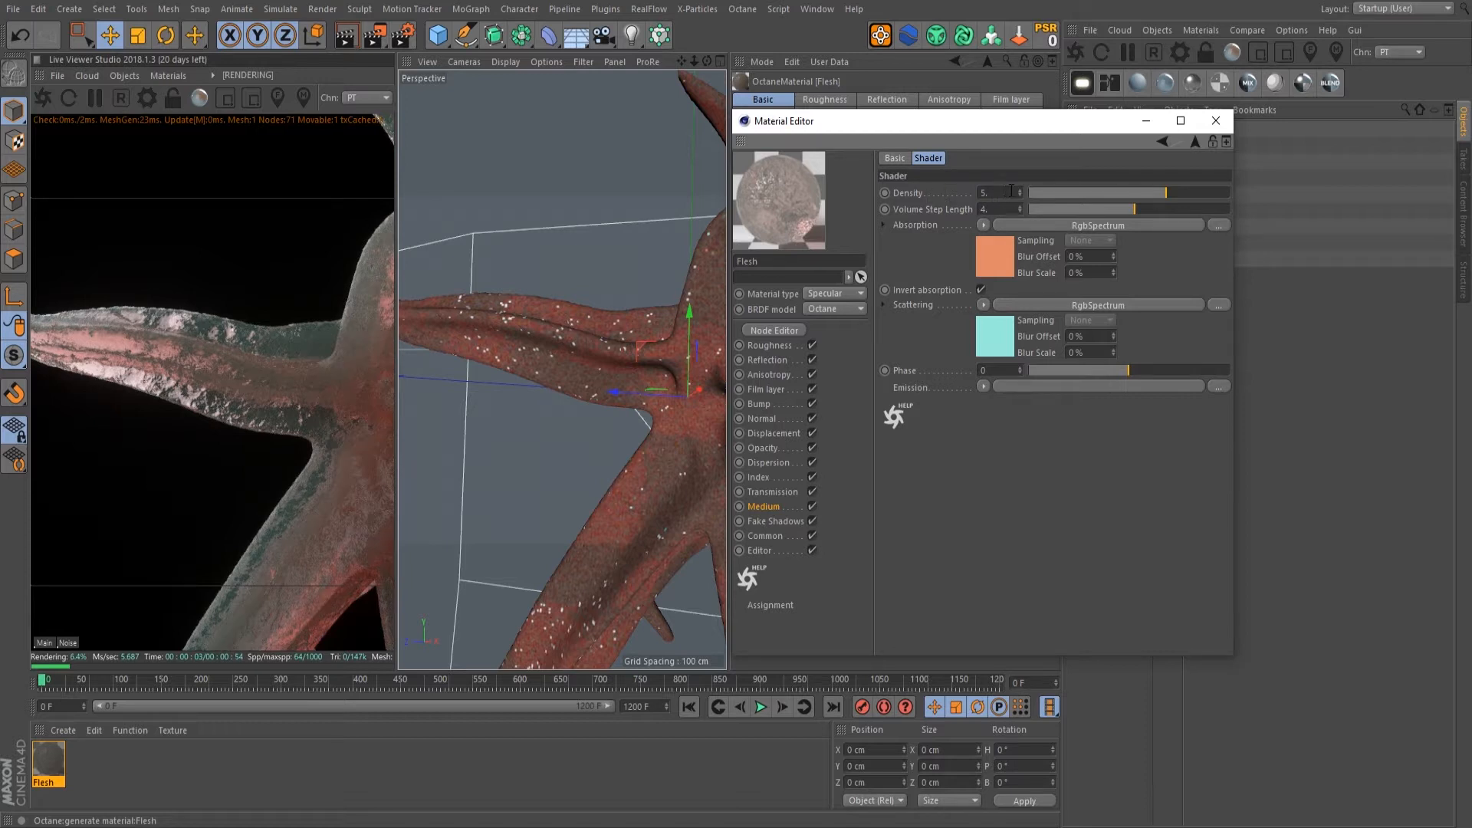
Step: Try a scattering medium density of 5.5, and set it back to 50
left_click(981, 123)
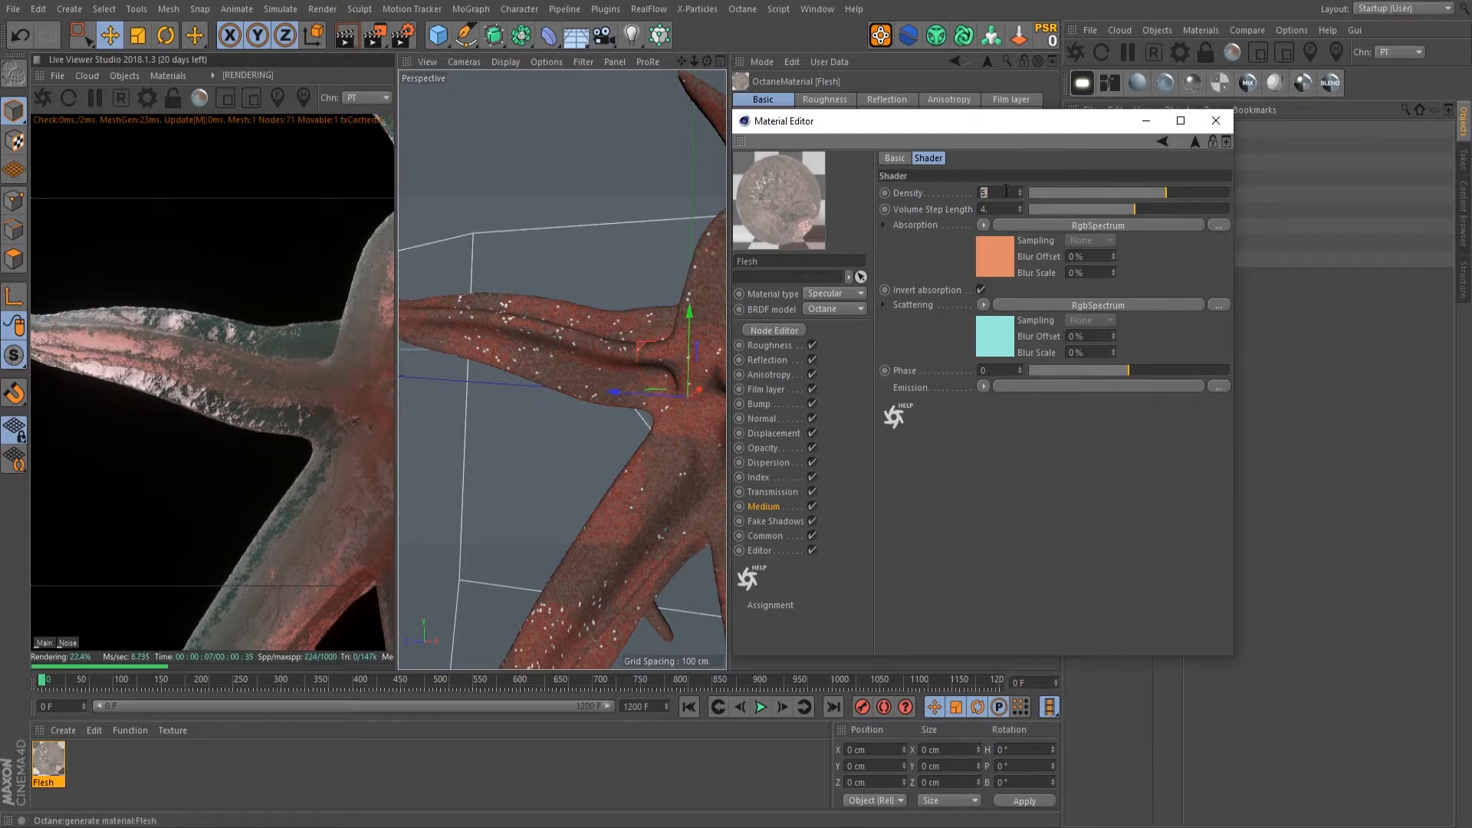
left_click(892, 205)
left_click(1006, 195)
type("5")
key("Return")
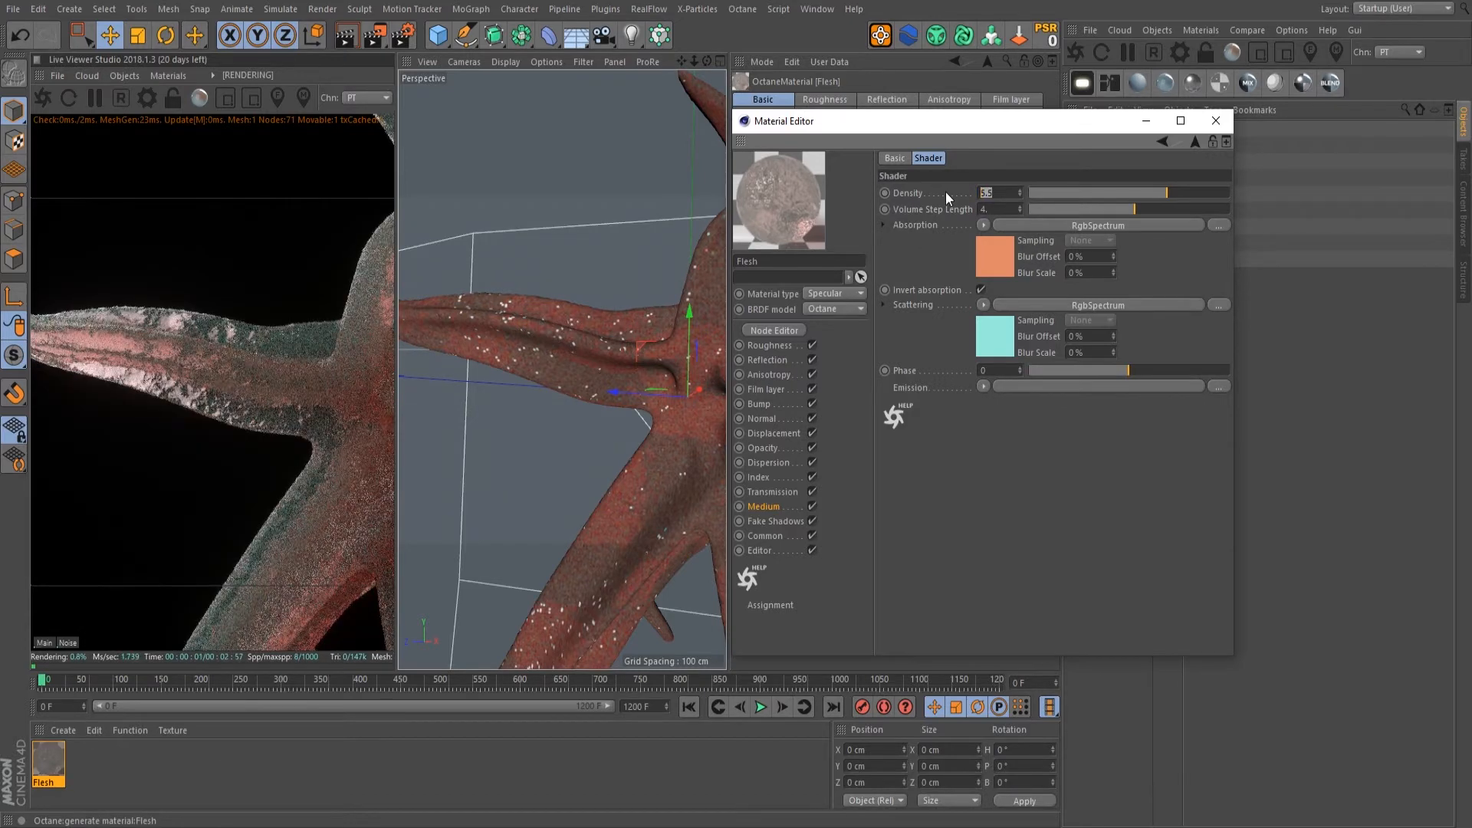
type("50")
key("Return")
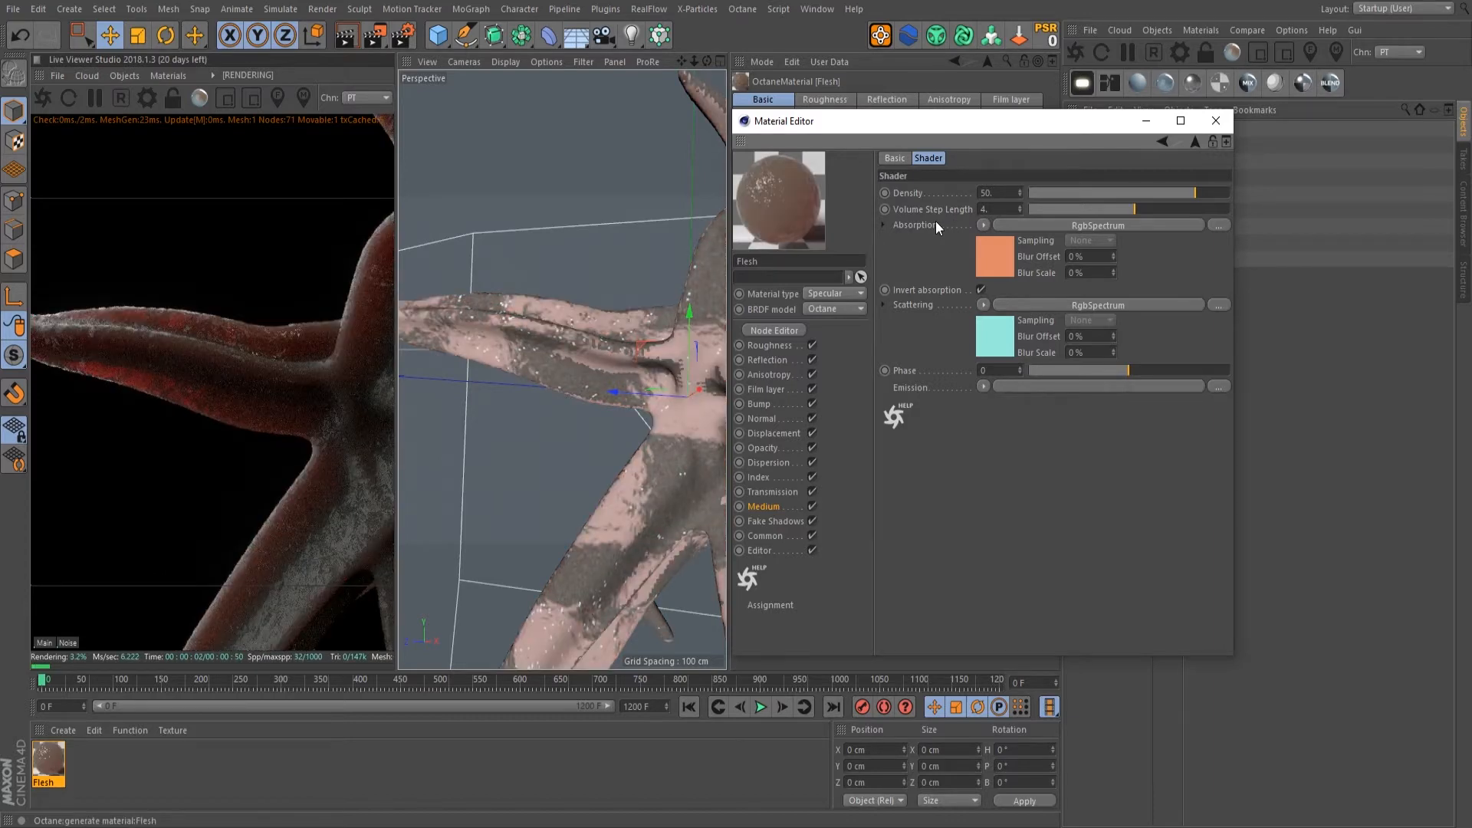
Step: Turn the Flesh material's fake shadows off and back on to compare the render
left_click(773, 522)
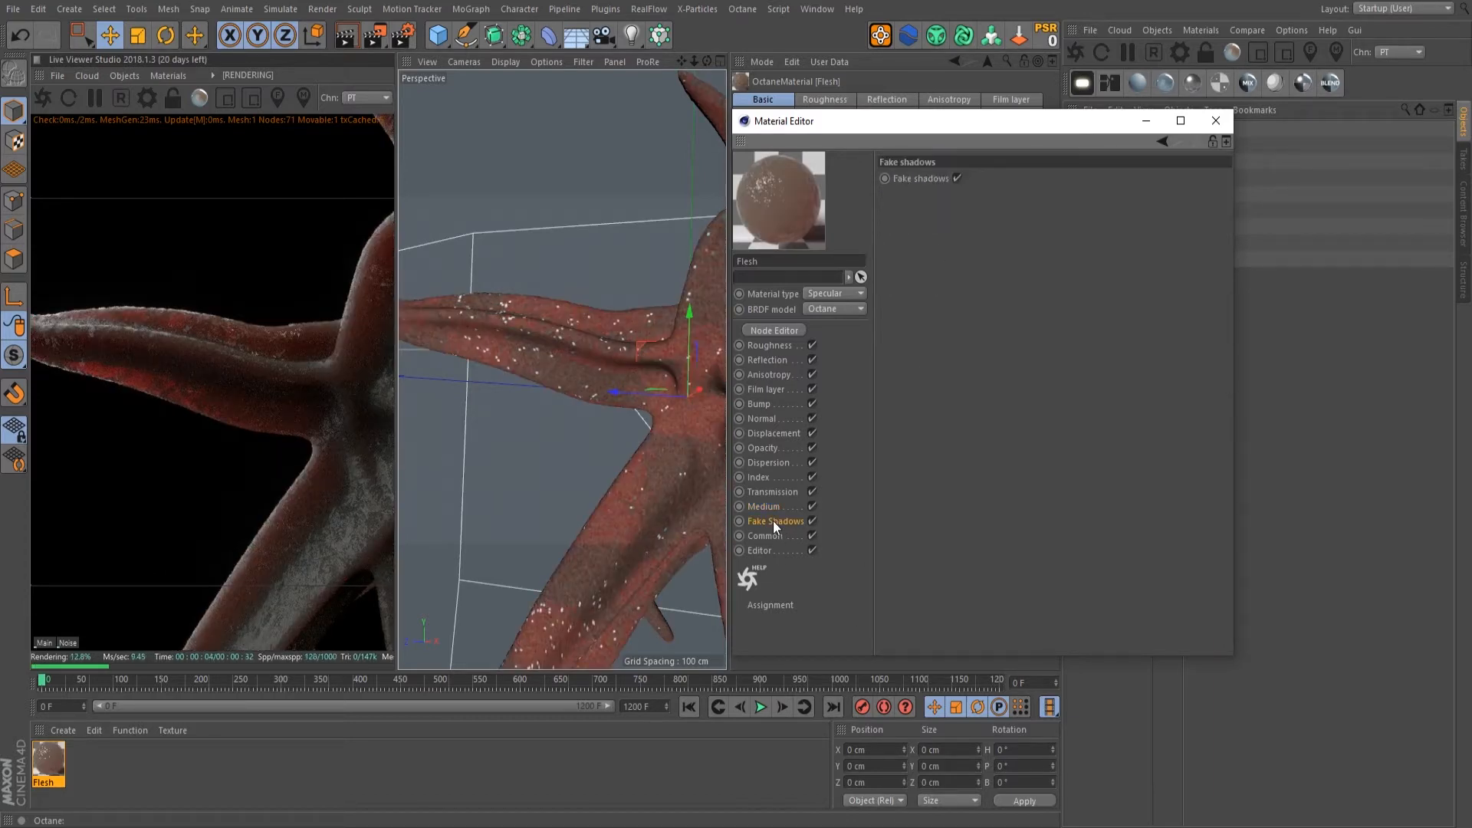
left_click(958, 178)
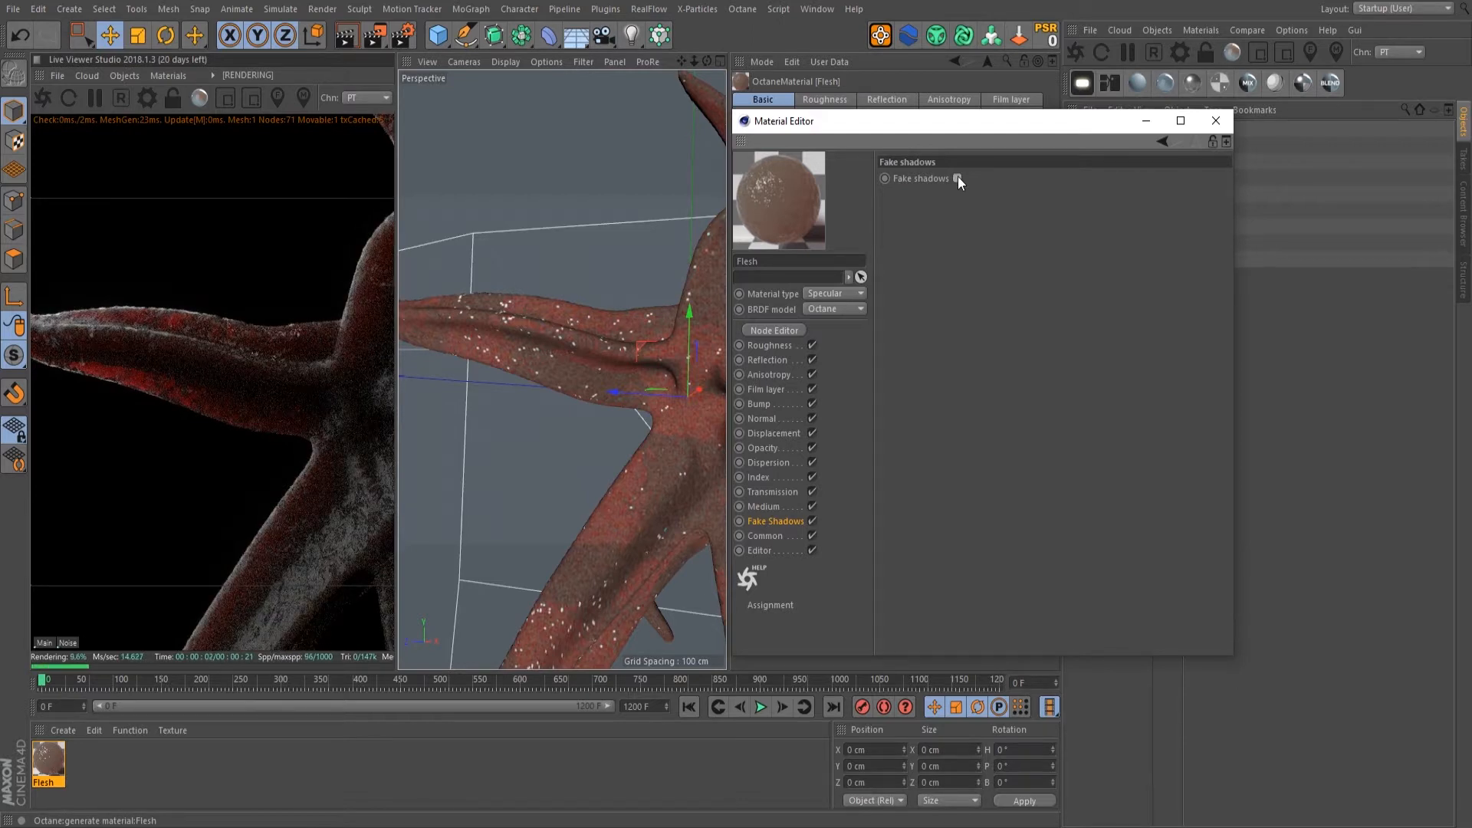
left_click(958, 178)
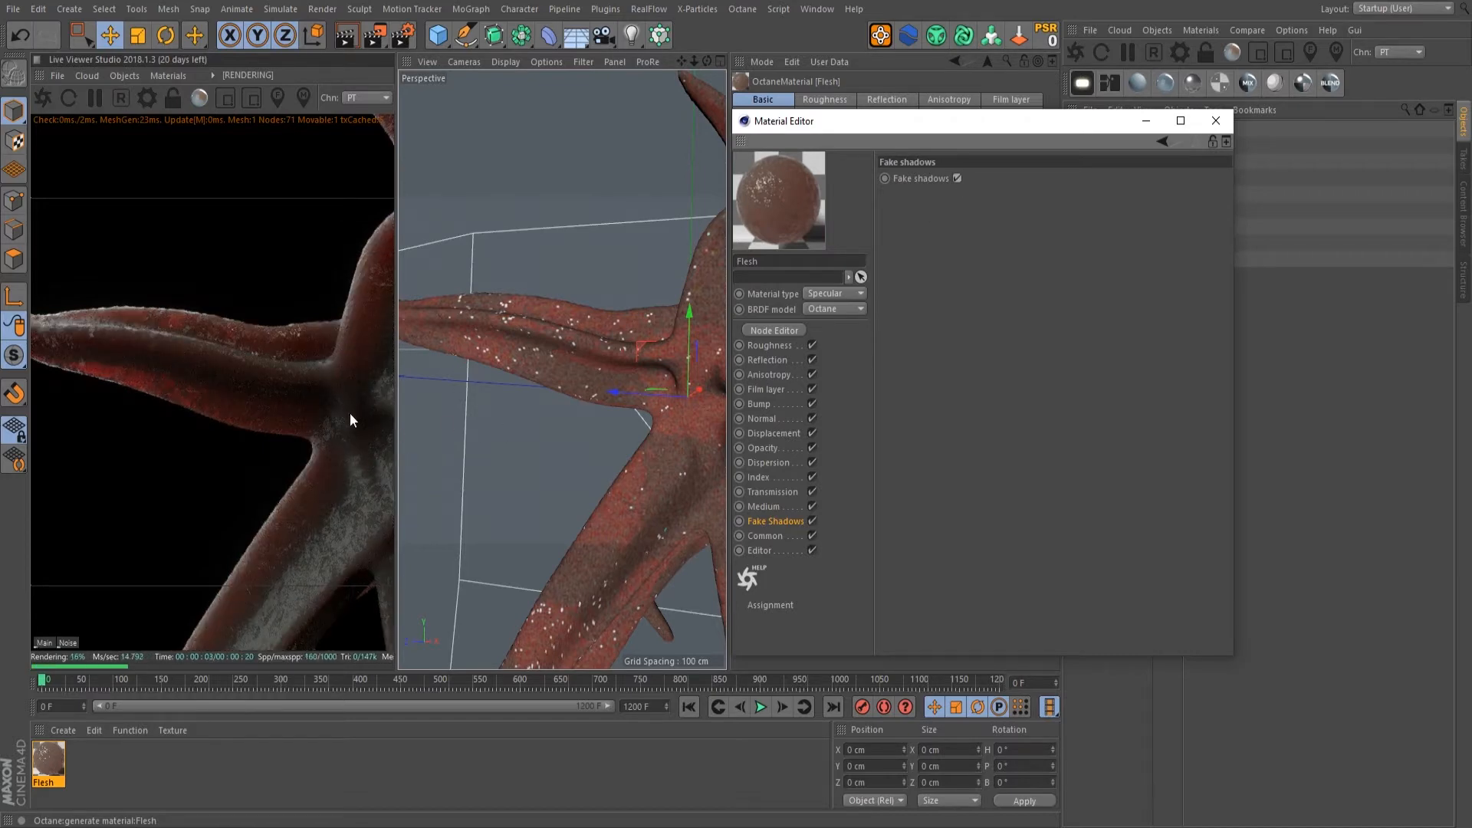
Step: Replace the Flesh material's bump texture with an Octane Noise of type Circular
left_click_drag(362, 406, 292, 406)
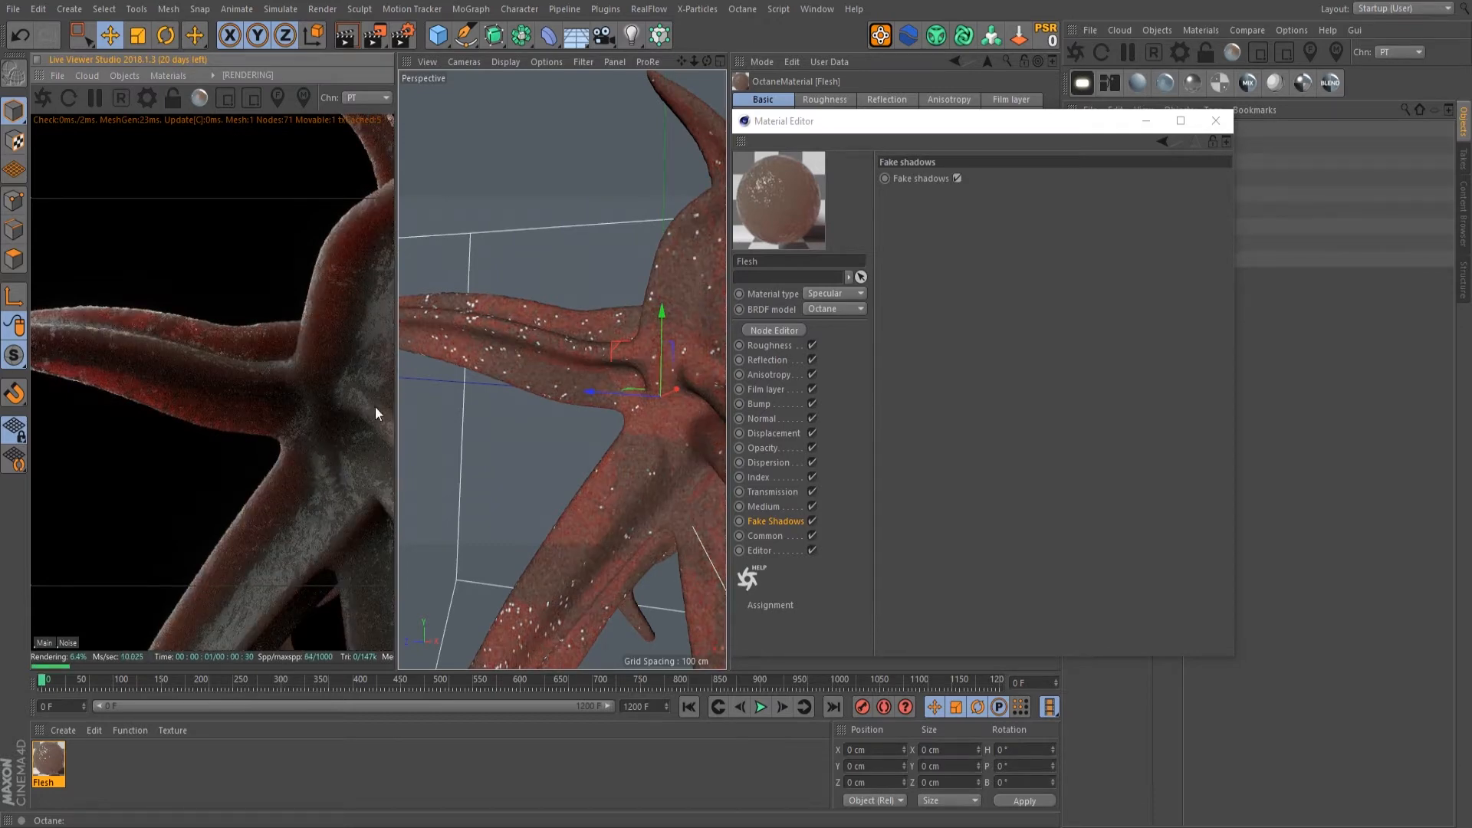
left_click(767, 405)
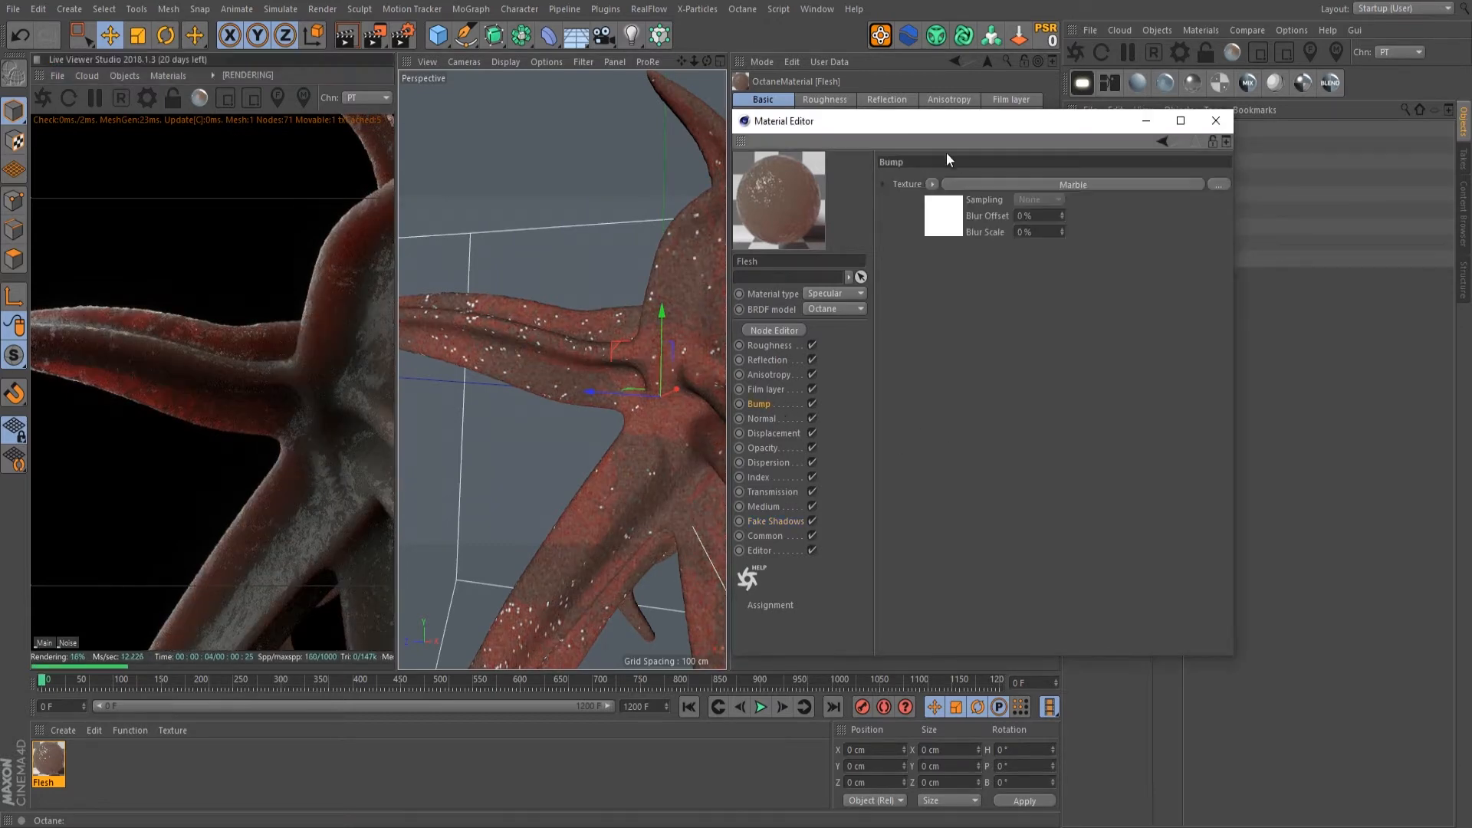
left_click(933, 184)
mouse_move(960, 526)
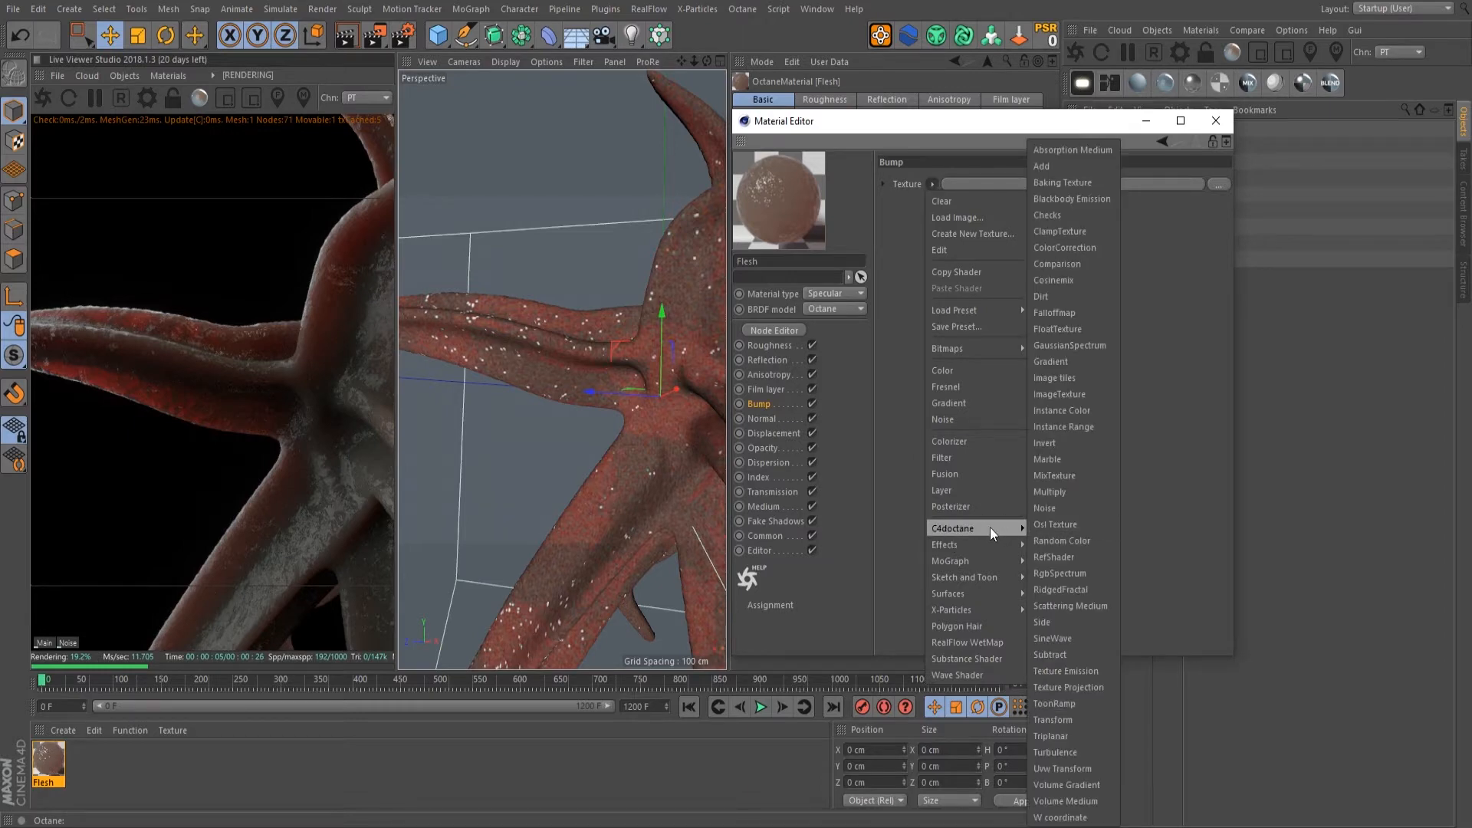
left_click(1054, 509)
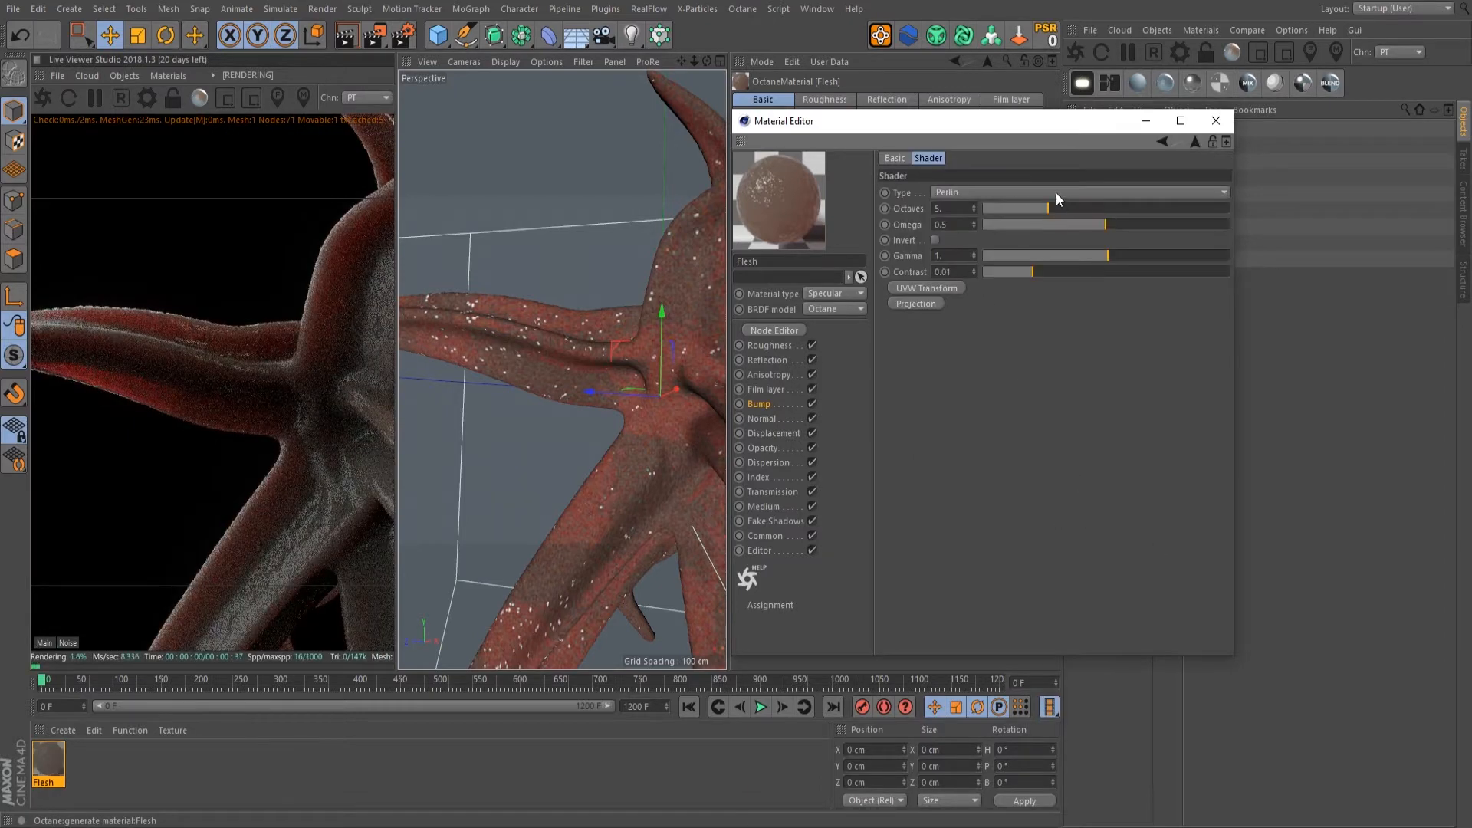
left_click(1056, 191)
left_click(968, 238)
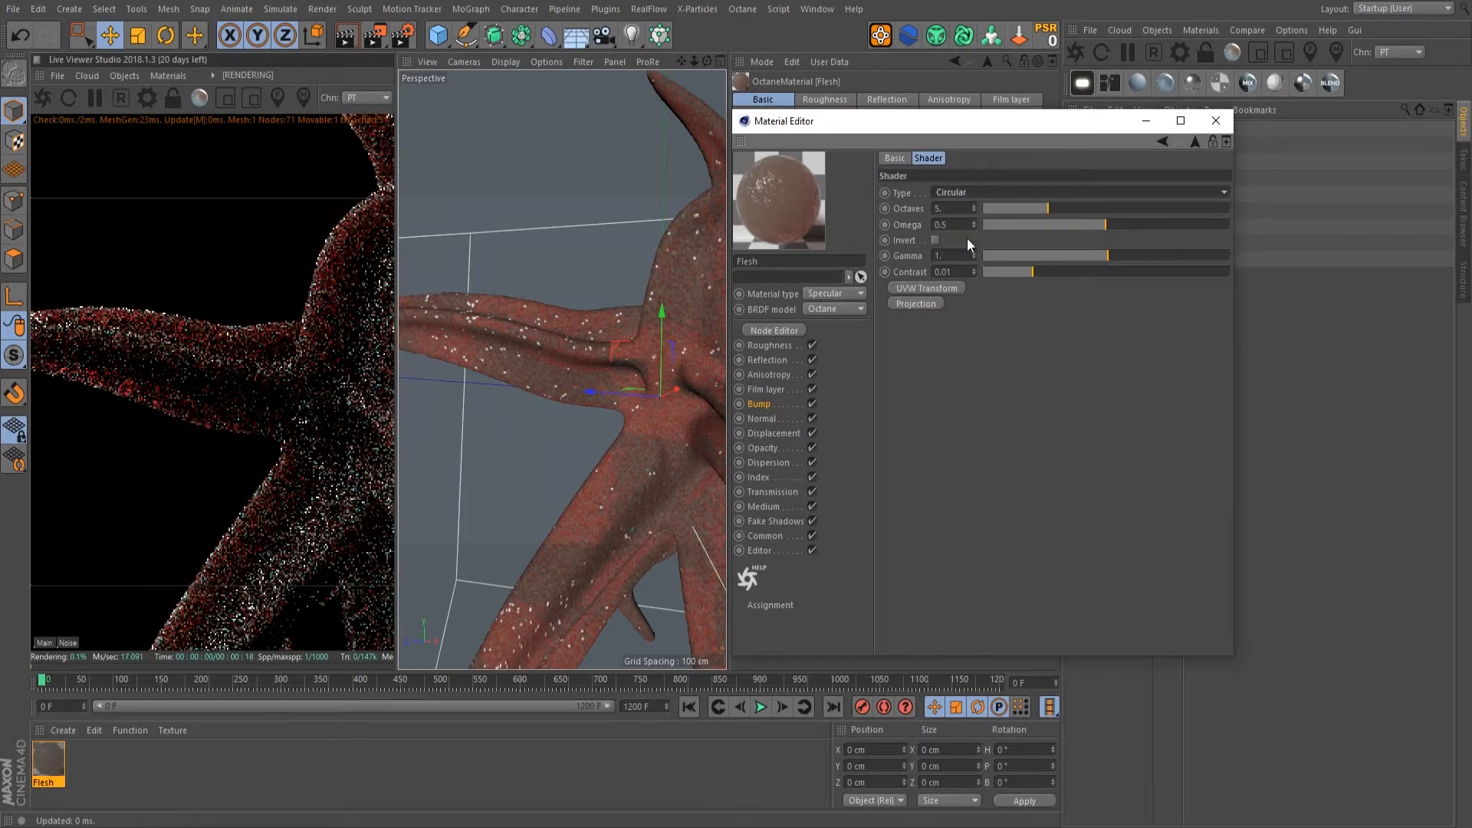
Step: Adjust the bump noise to 2 octaves, omega about 0.10, gamma about 0.04 and contrast about 1.07
left_click_drag(1033, 209, 999, 208)
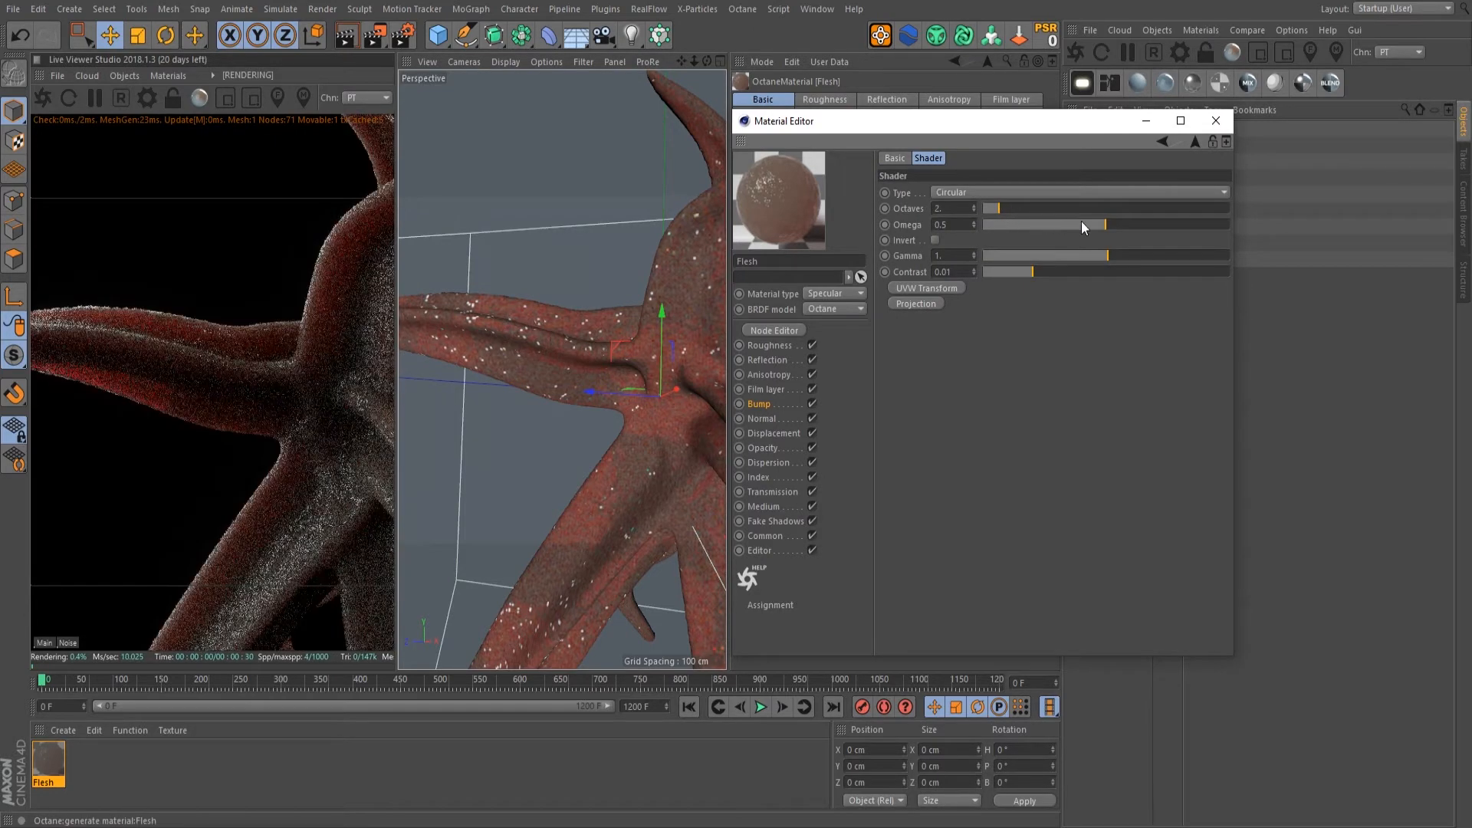
left_click_drag(1105, 223, 1156, 257)
left_click_drag(1034, 273, 1091, 273)
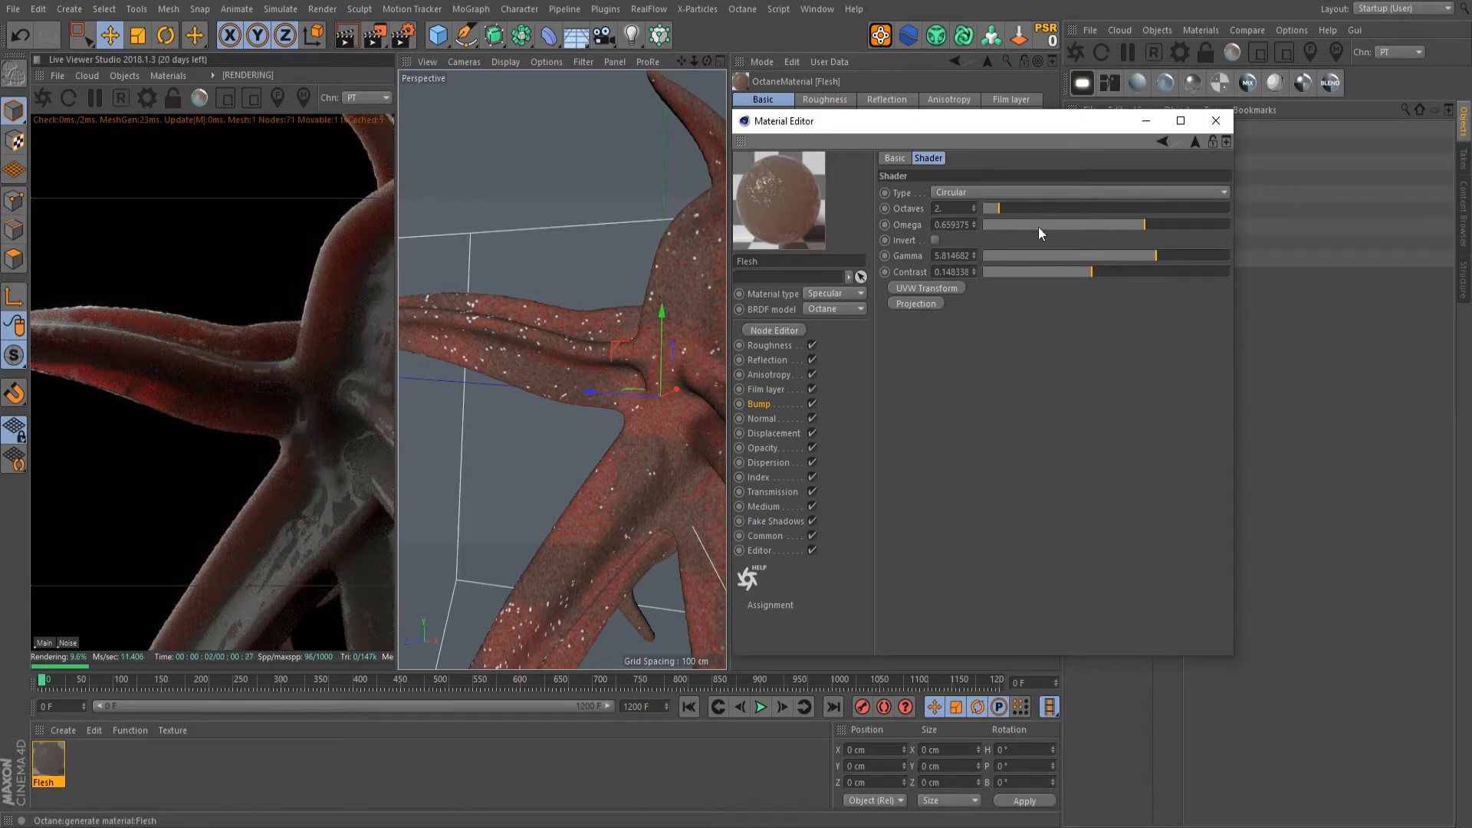
left_click_drag(1038, 227, 1134, 271)
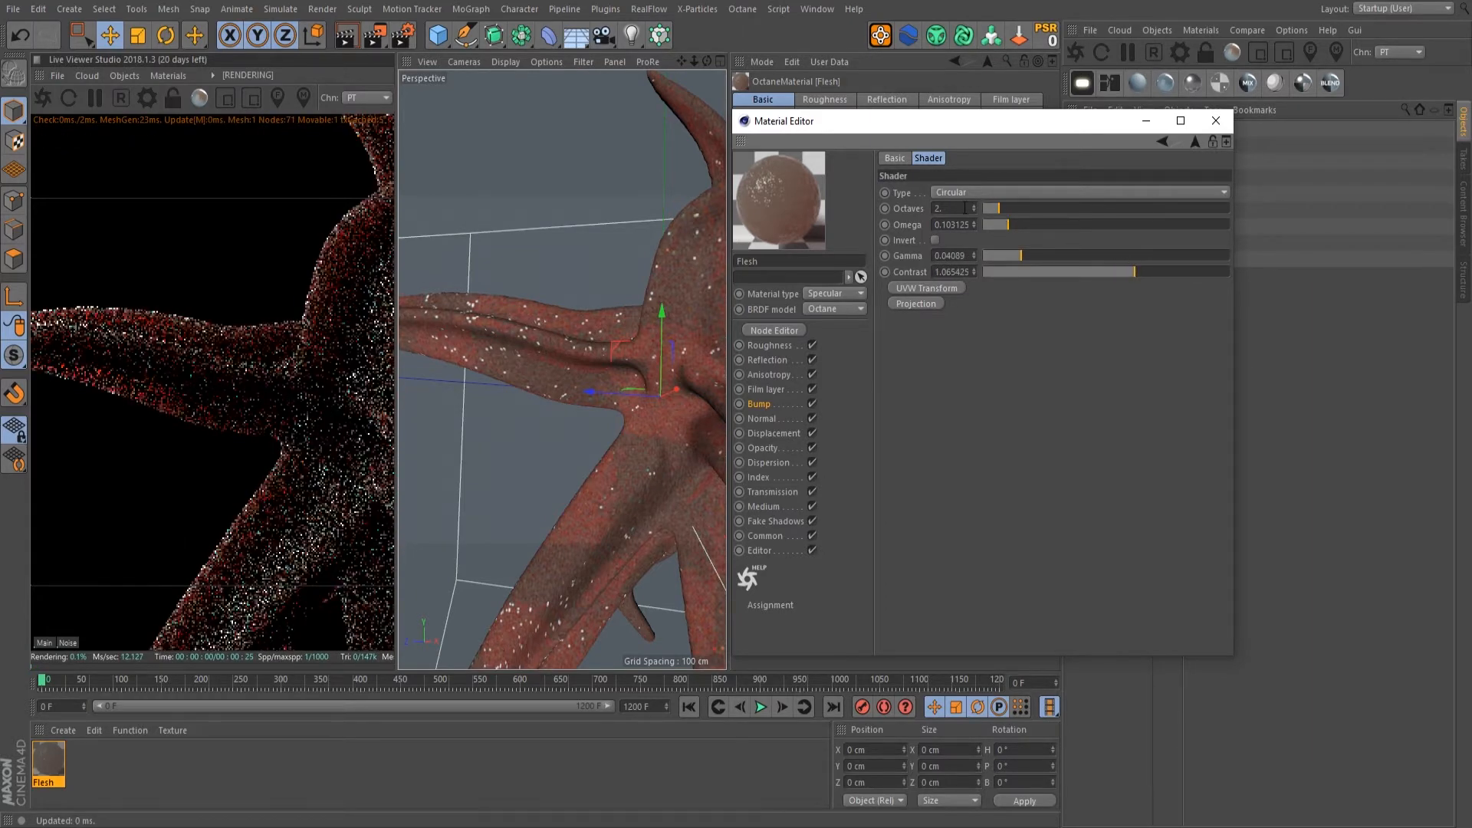
Step: Change the bump noise to 6 octaves, omega about 0.44, gamma about 0.52 and contrast about 0.14
scroll(965, 208, "up", 4)
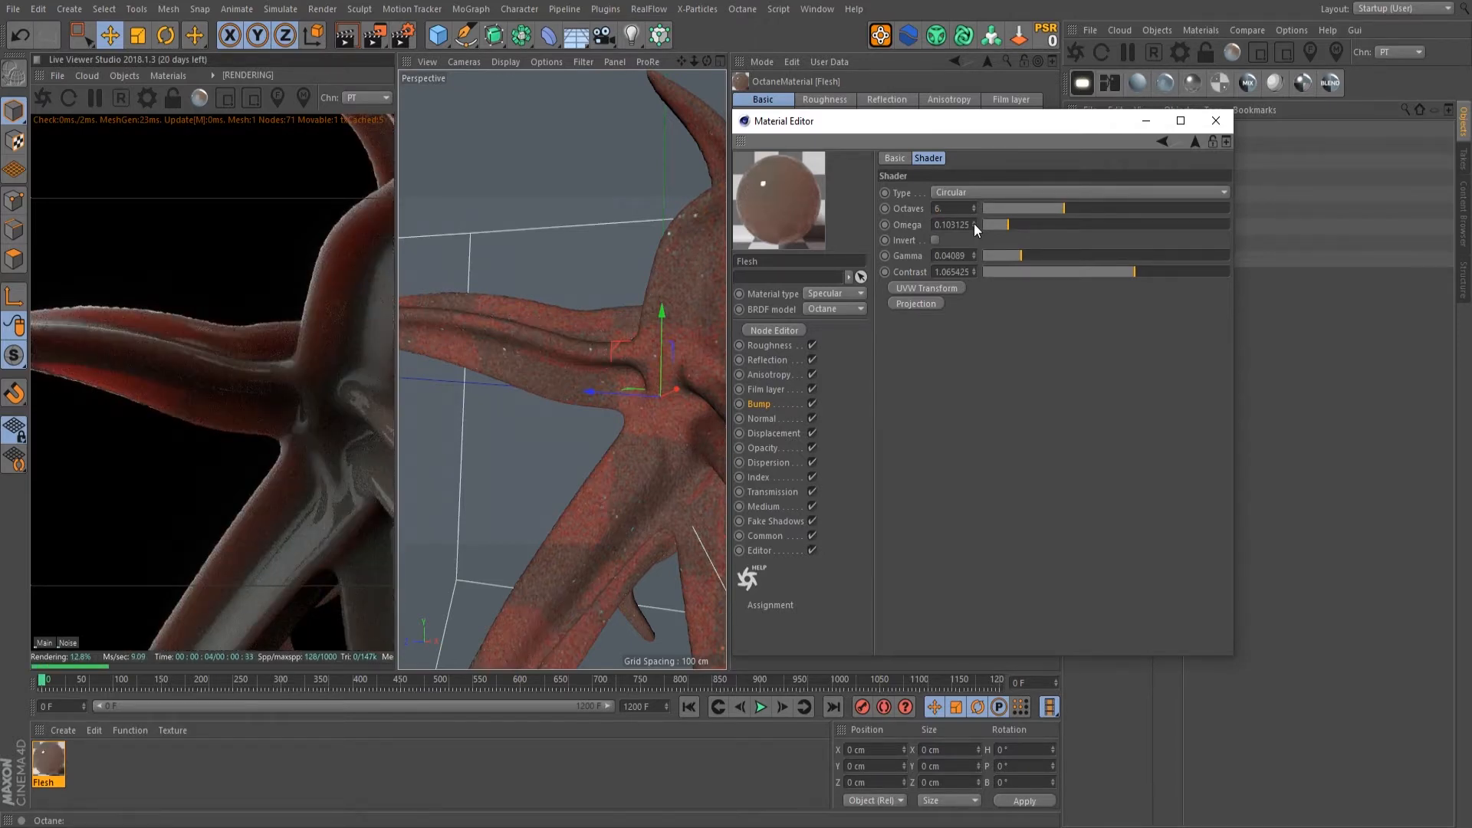
left_click_drag(973, 224, 1132, 225)
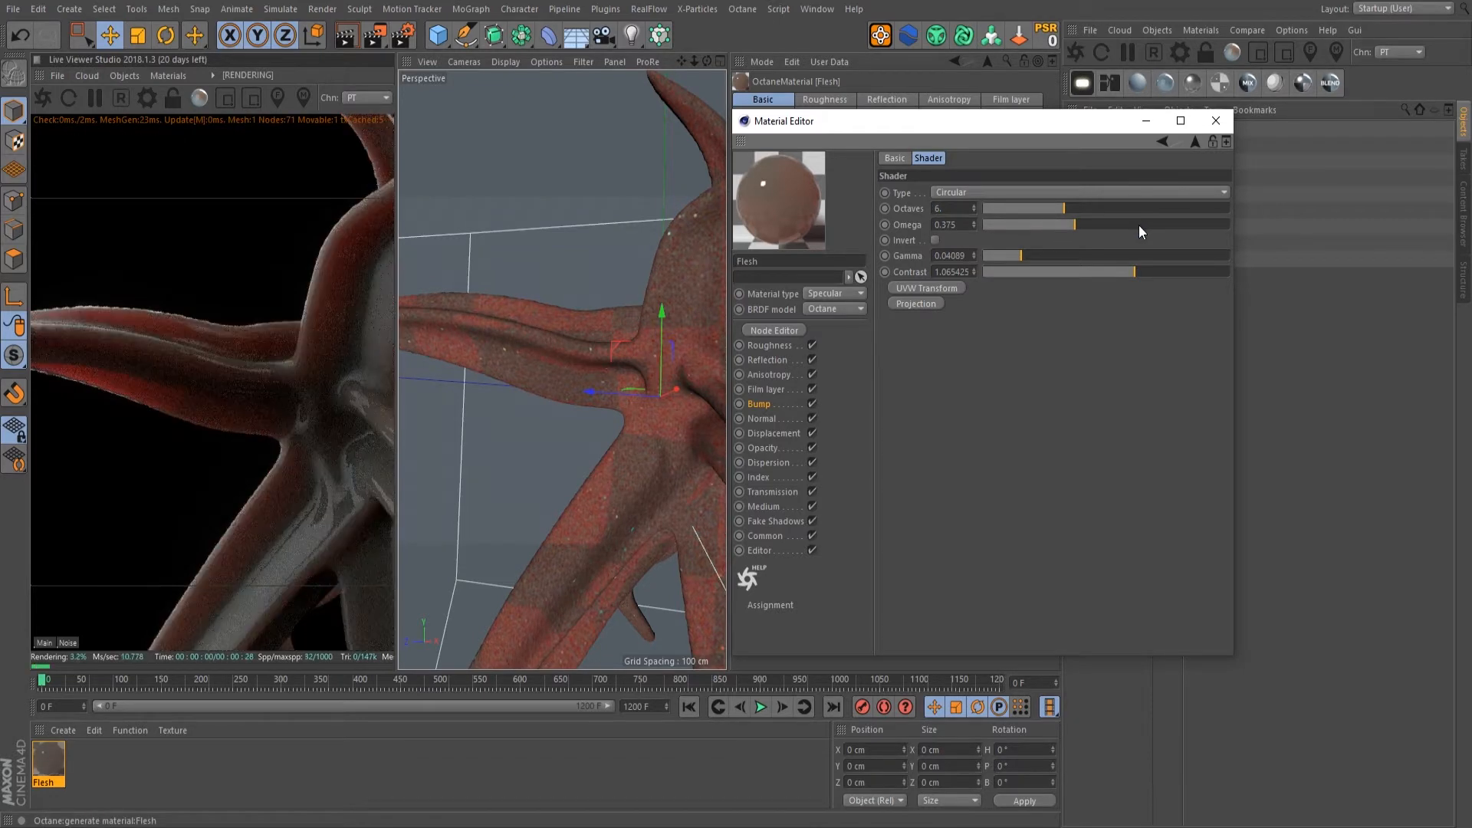
left_click_drag(1051, 260, 1089, 253)
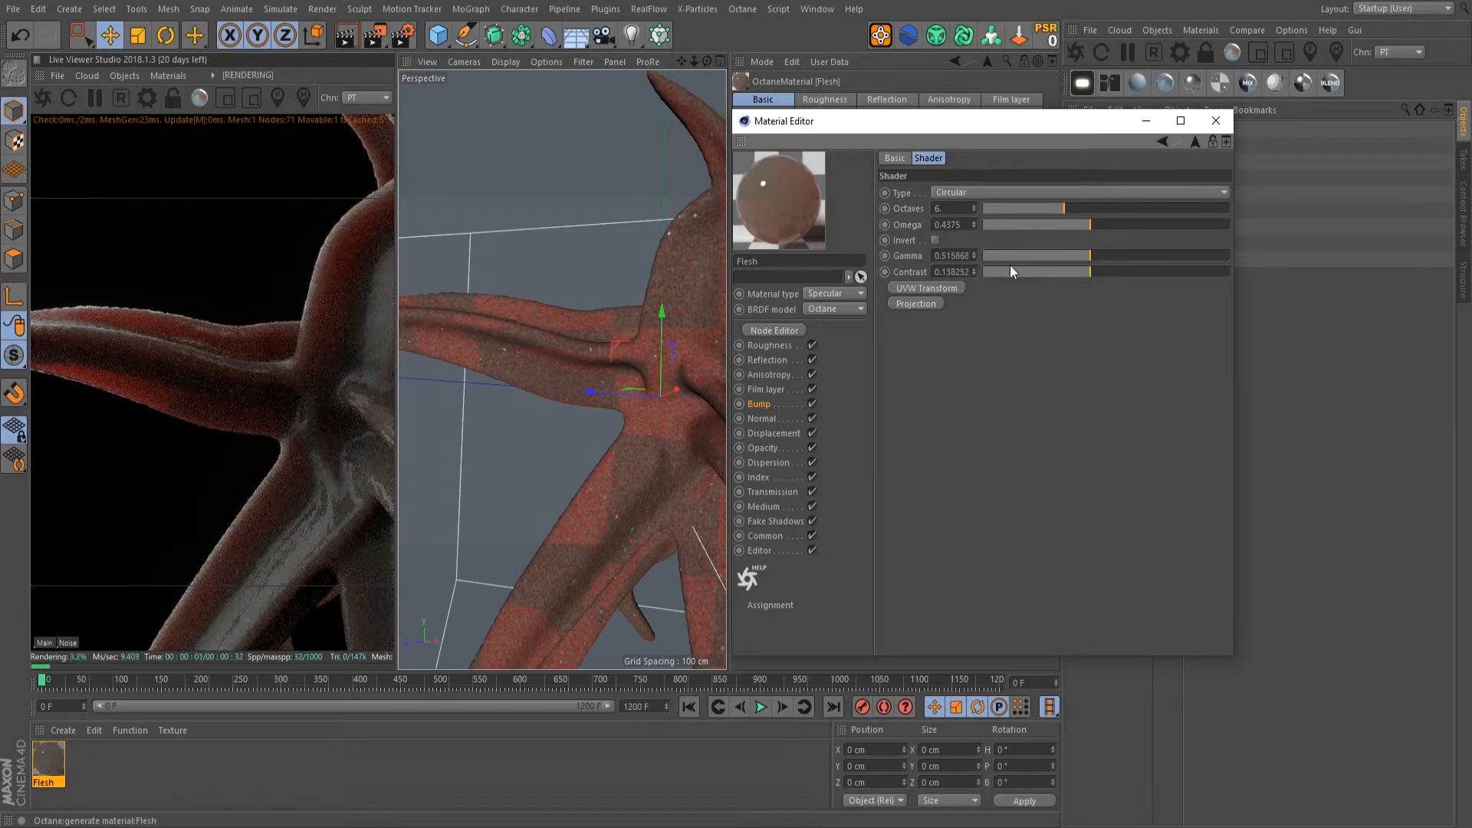
Step: Replace the bump noise with an Octane Marble texture and close the material's editor
left_click(759, 403)
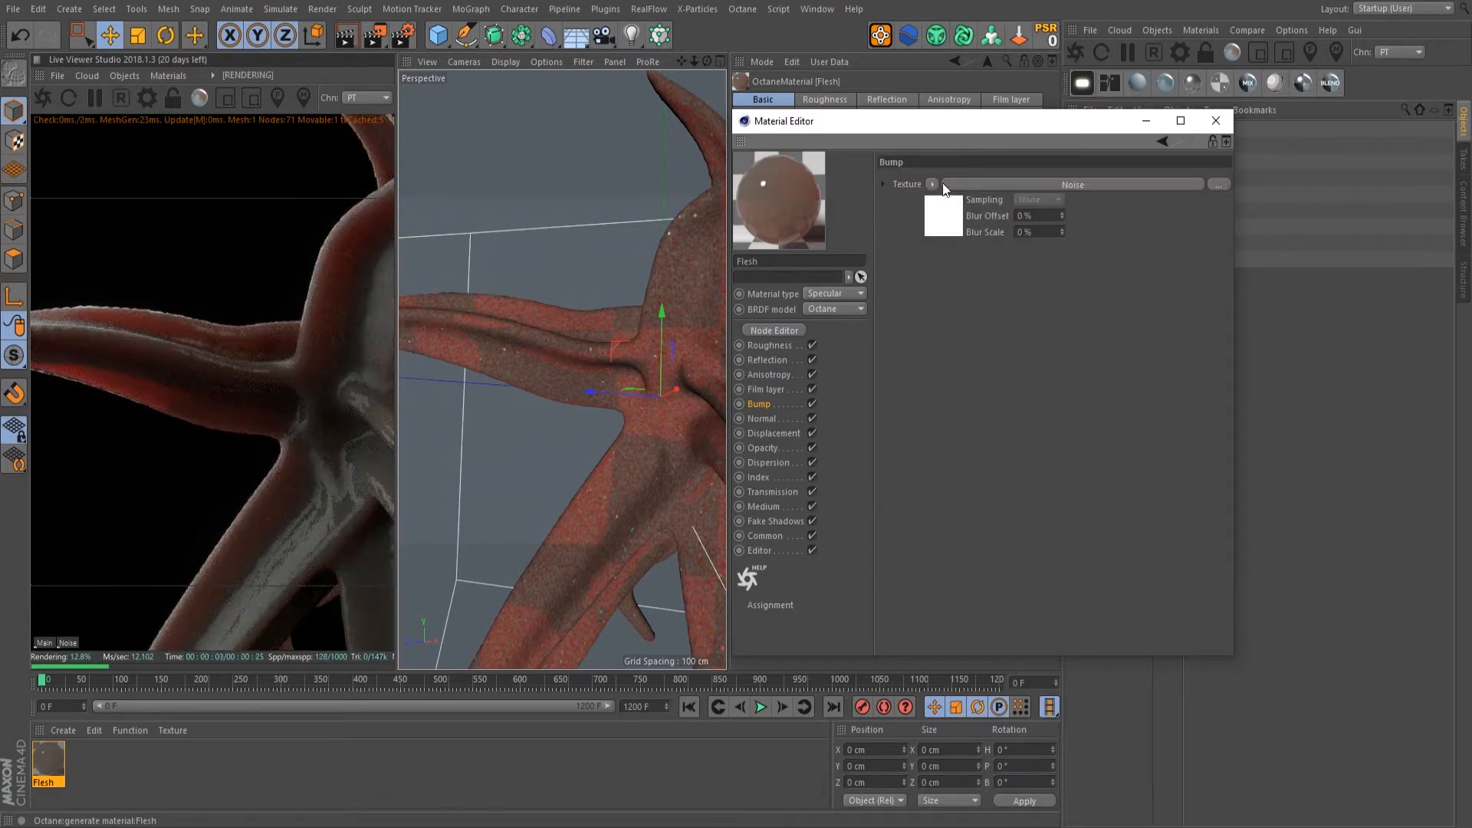
left_click(933, 184)
mouse_move(968, 527)
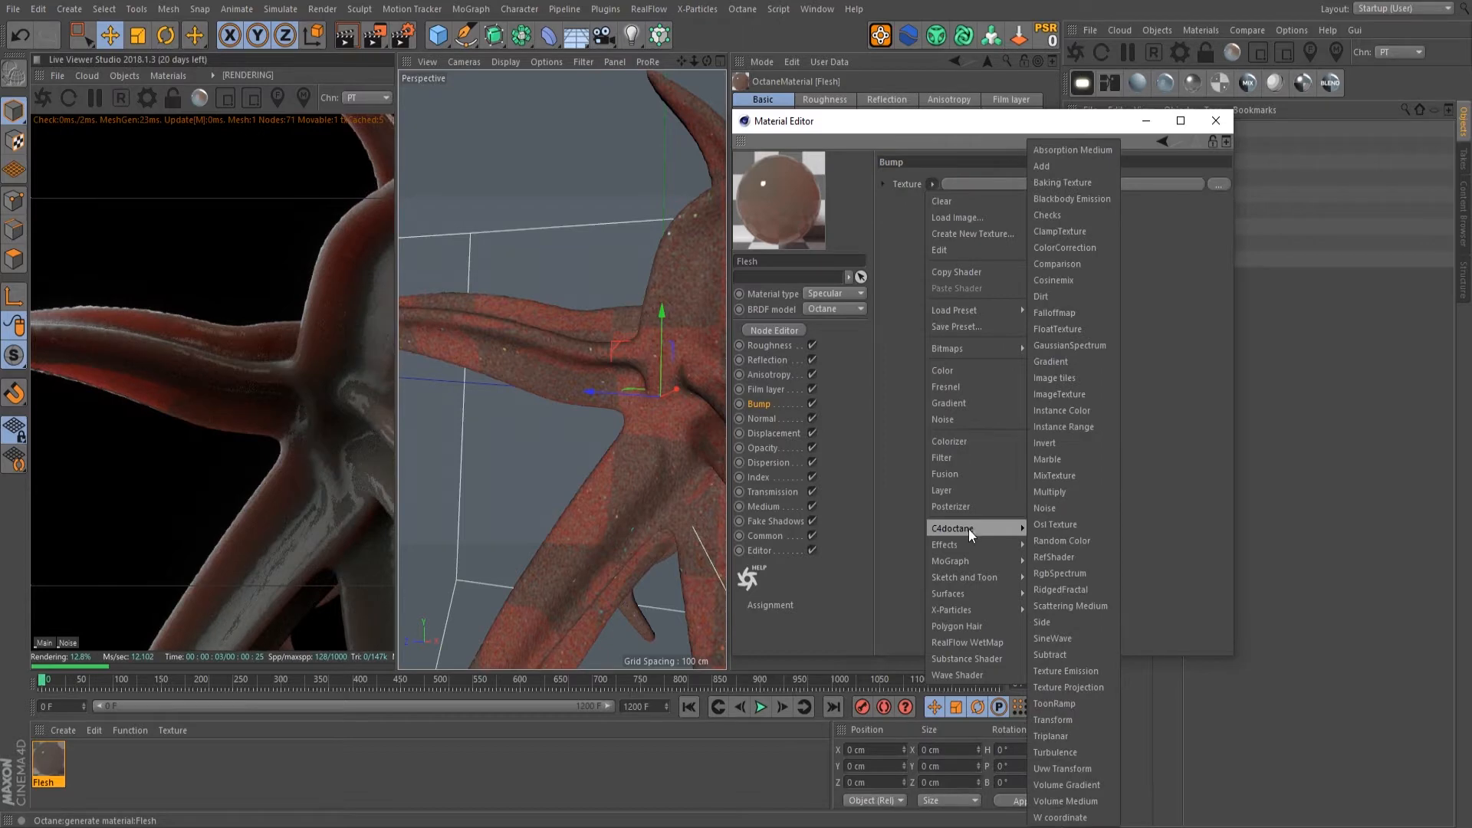
left_click(1062, 460)
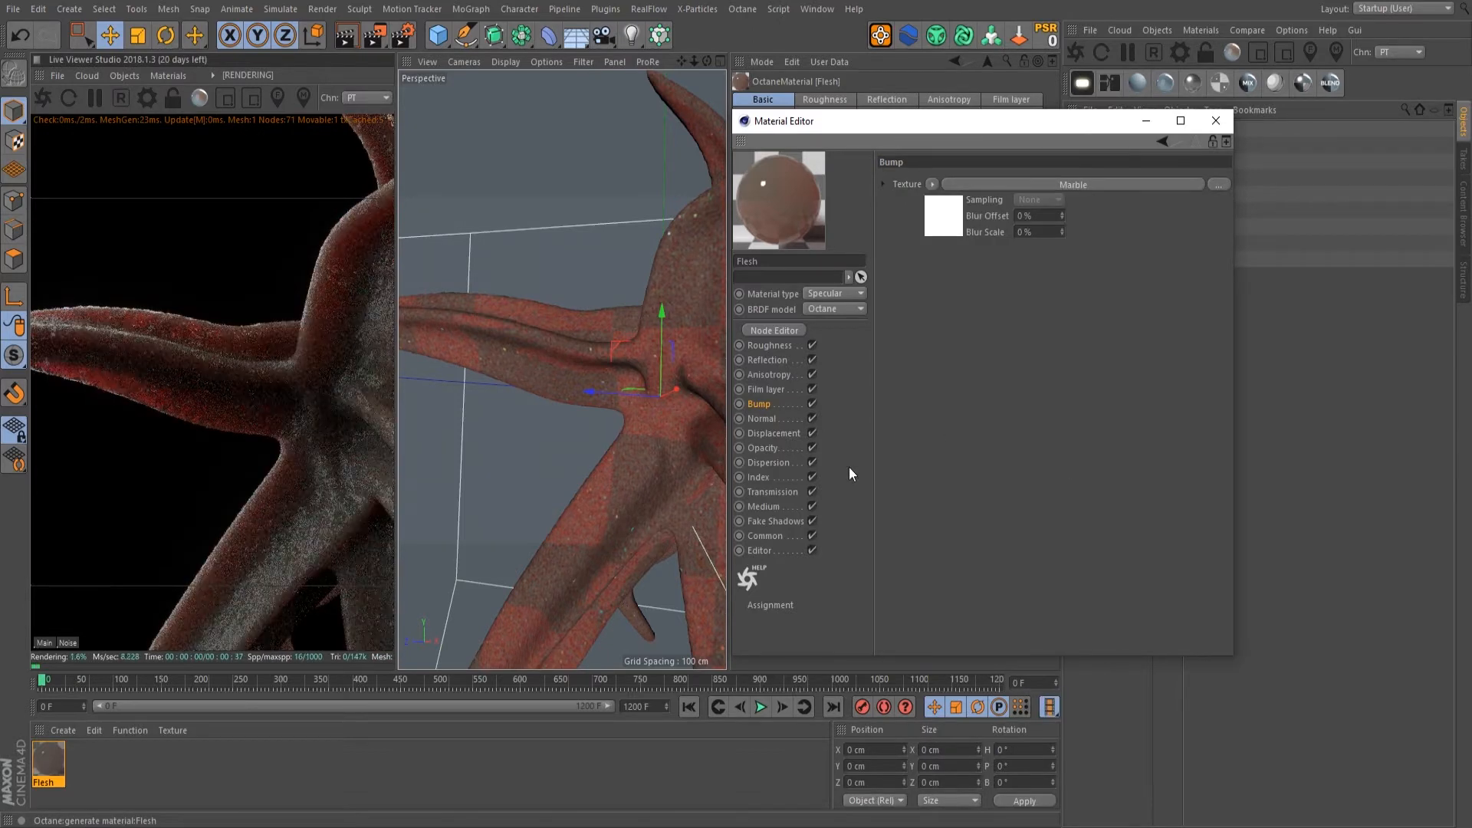
left_click(1216, 120)
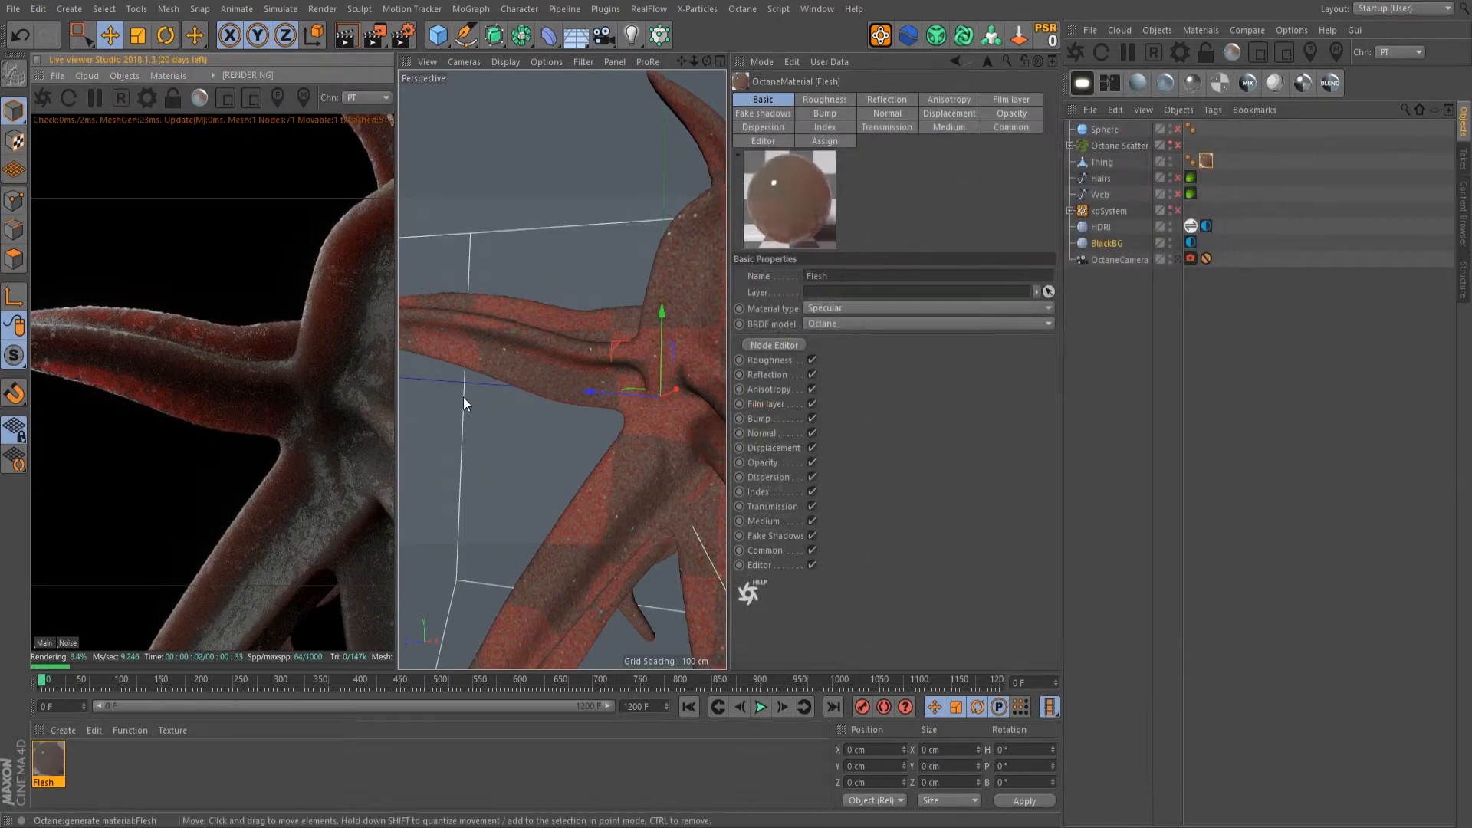
Step: Look through the OctaneCamera and reduce the orange colour in the Flesh material's medium to 31% saturation
left_click(1179, 259)
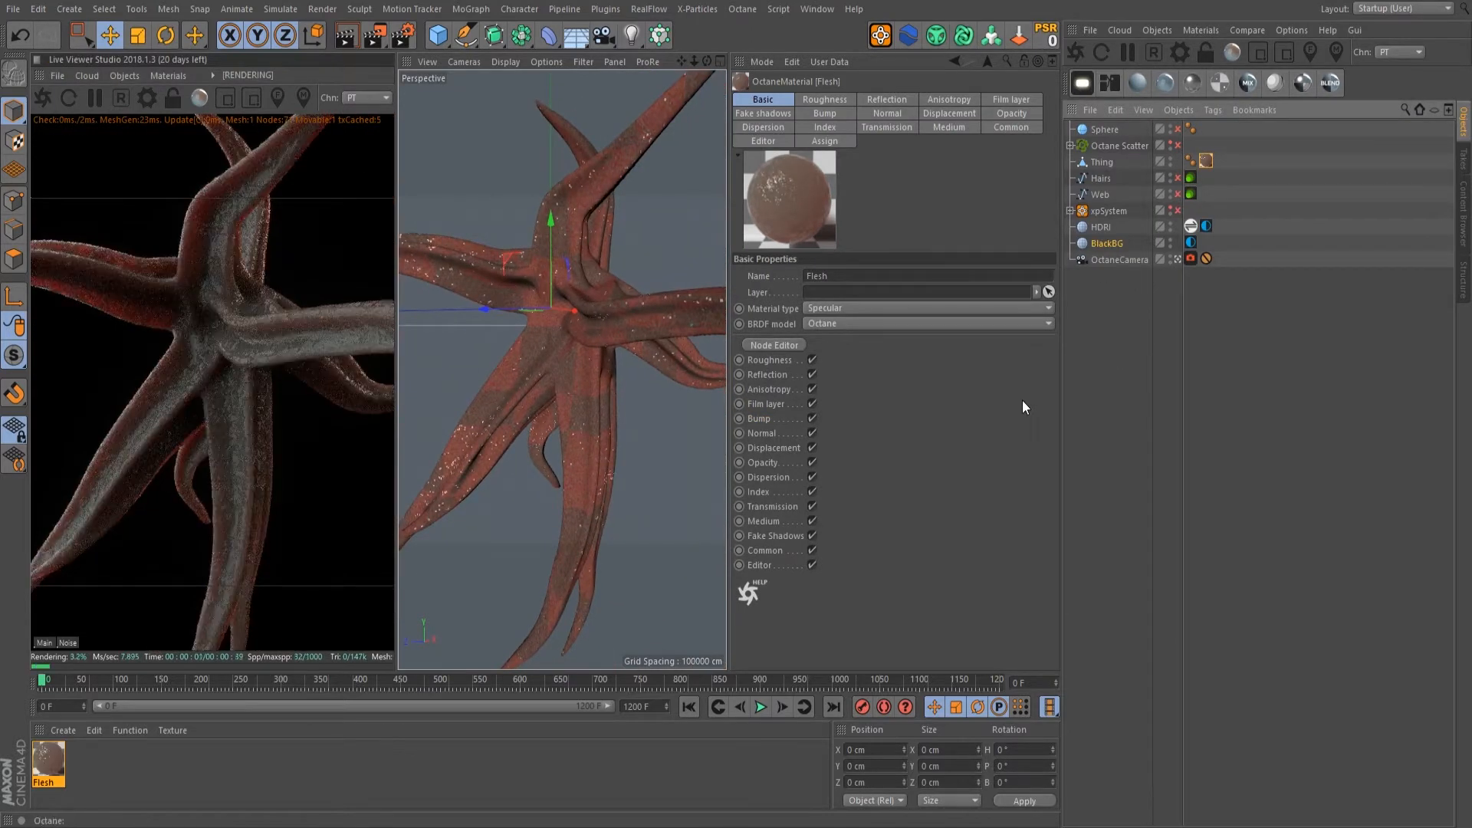
double_click(48, 761)
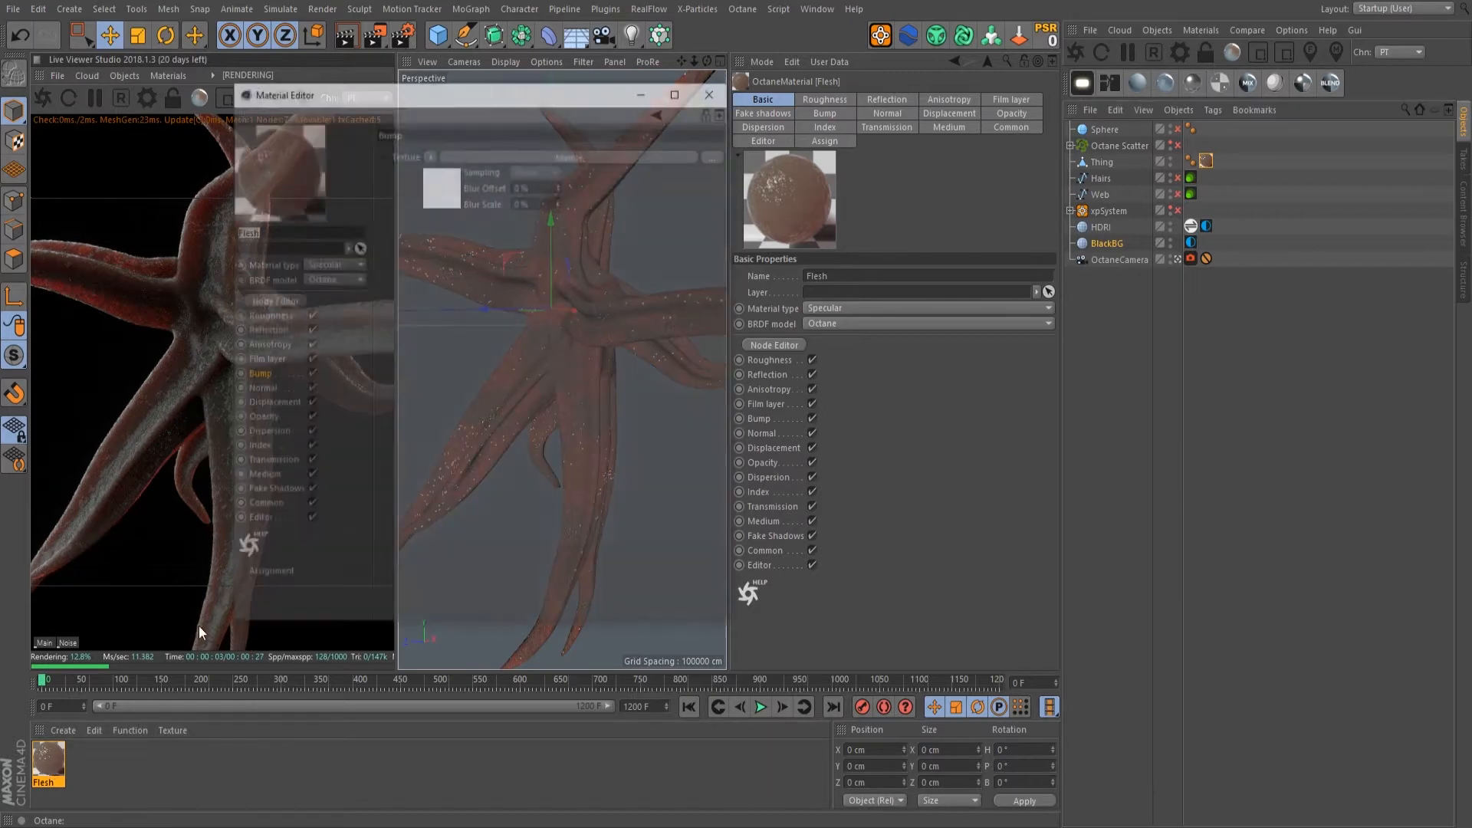
left_click_drag(553, 105, 996, 145)
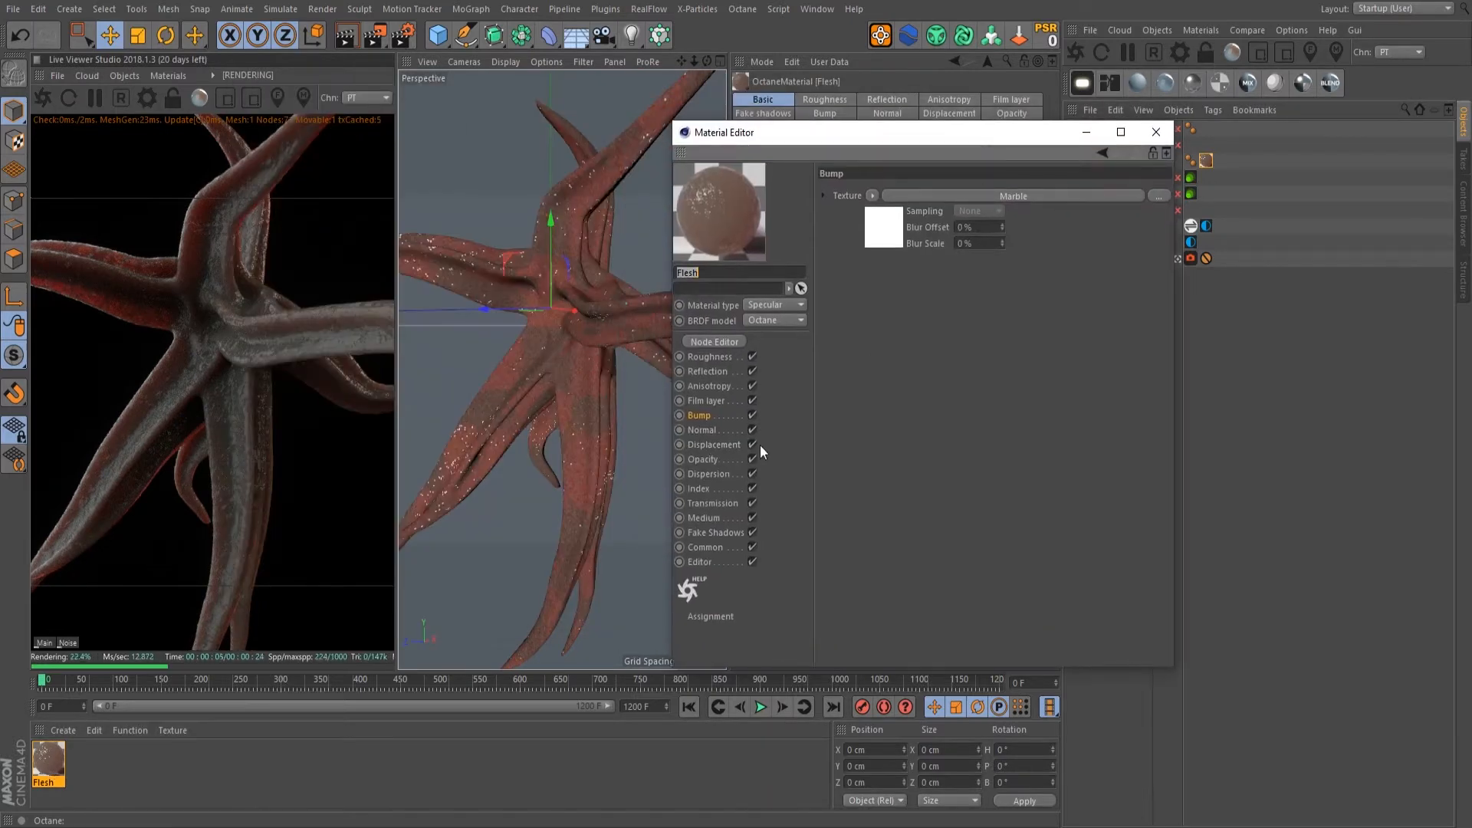
left_click(707, 518)
left_click(945, 274)
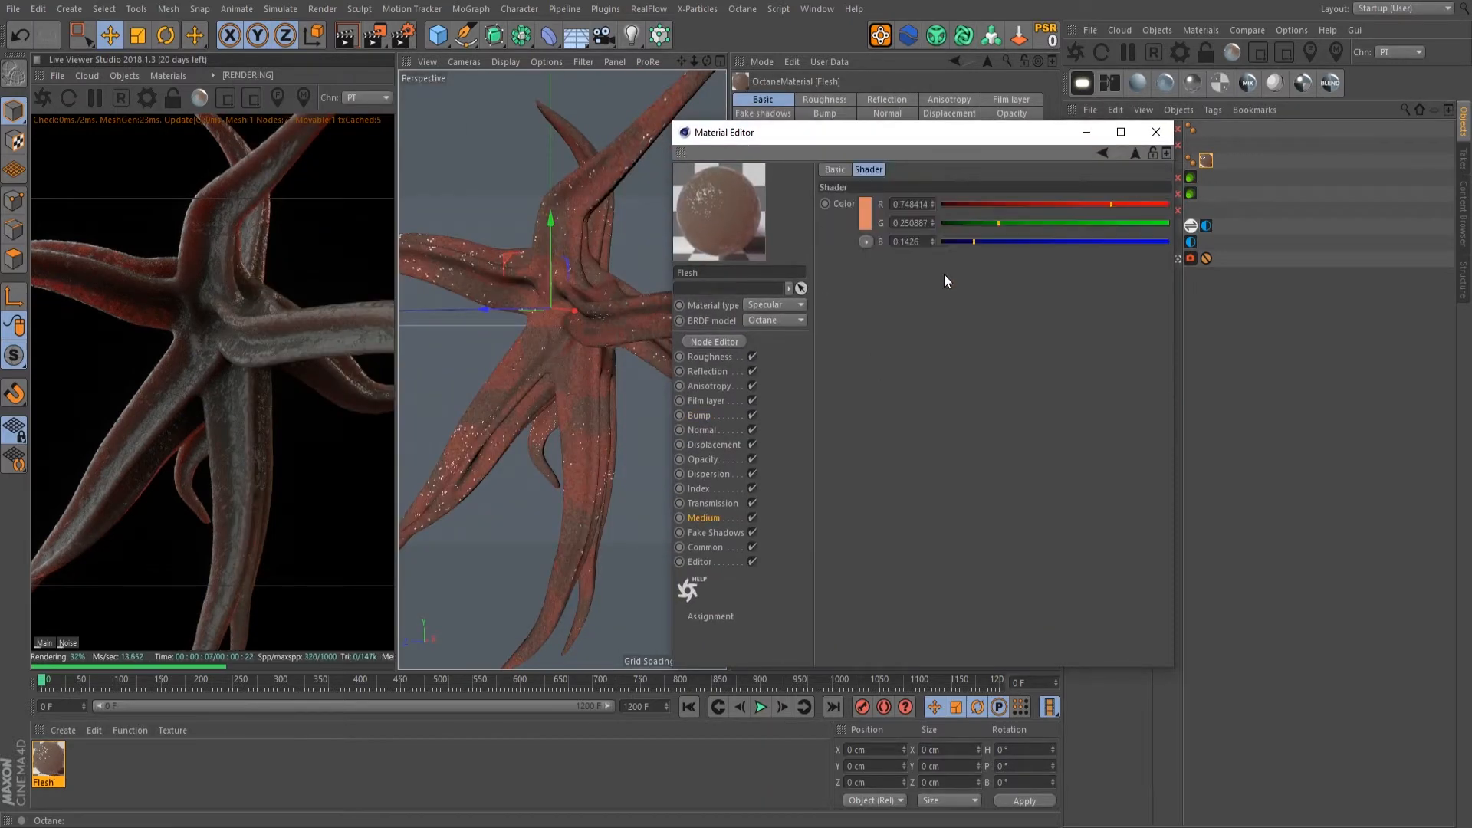
left_click(871, 214)
left_click_drag(910, 228, 860, 231)
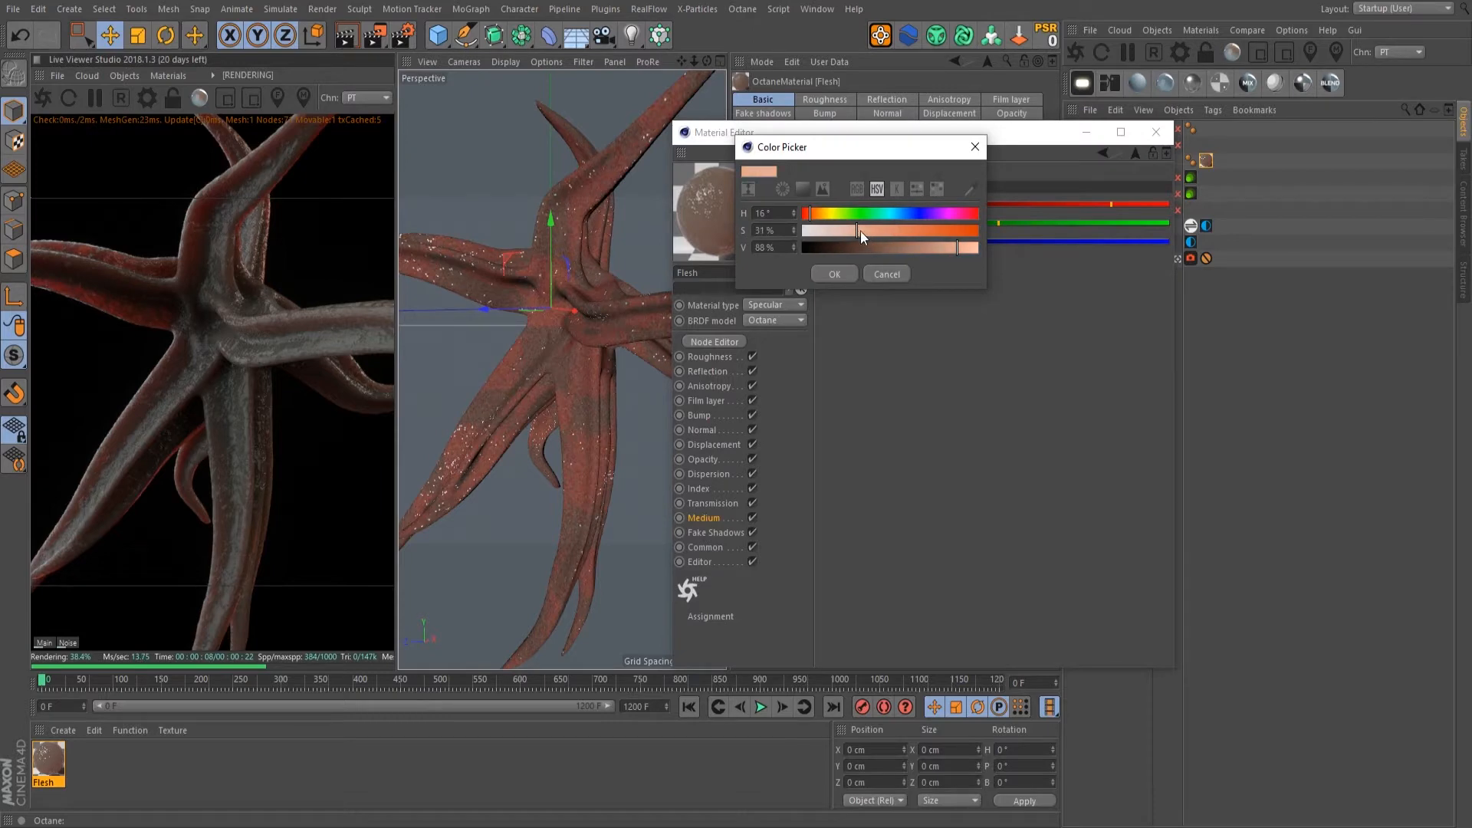
left_click(836, 274)
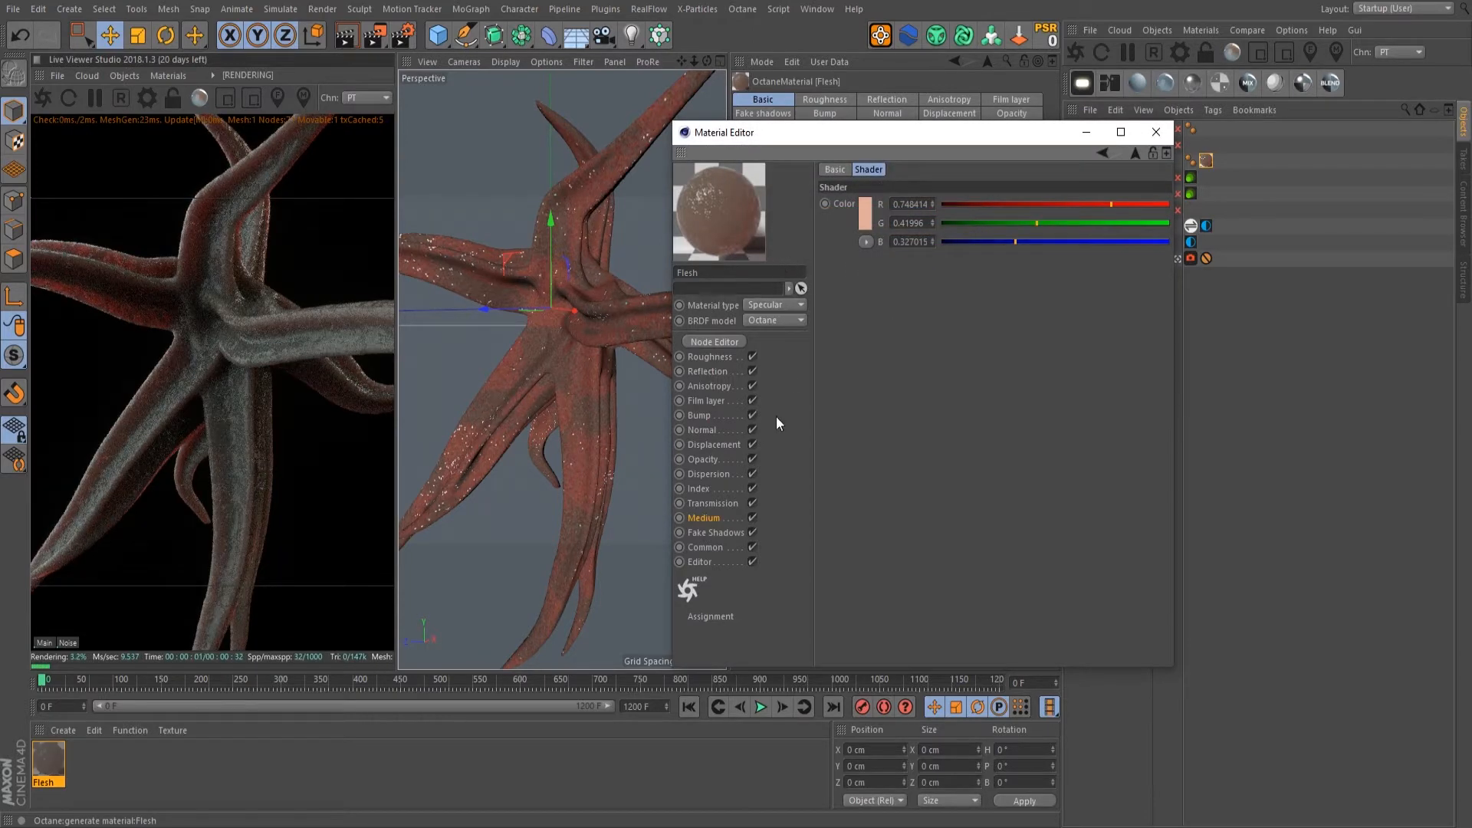
Step: Adjust the brightness of the Flesh medium's peach-orange colour
left_click(864, 216)
left_click_drag(903, 250, 970, 248)
left_click(838, 275)
Step: Adjust the teal colour of the Flesh material's scattering medium to RGB about 0.28, 0.87, 0.71 and close the material's editor
left_click(705, 515)
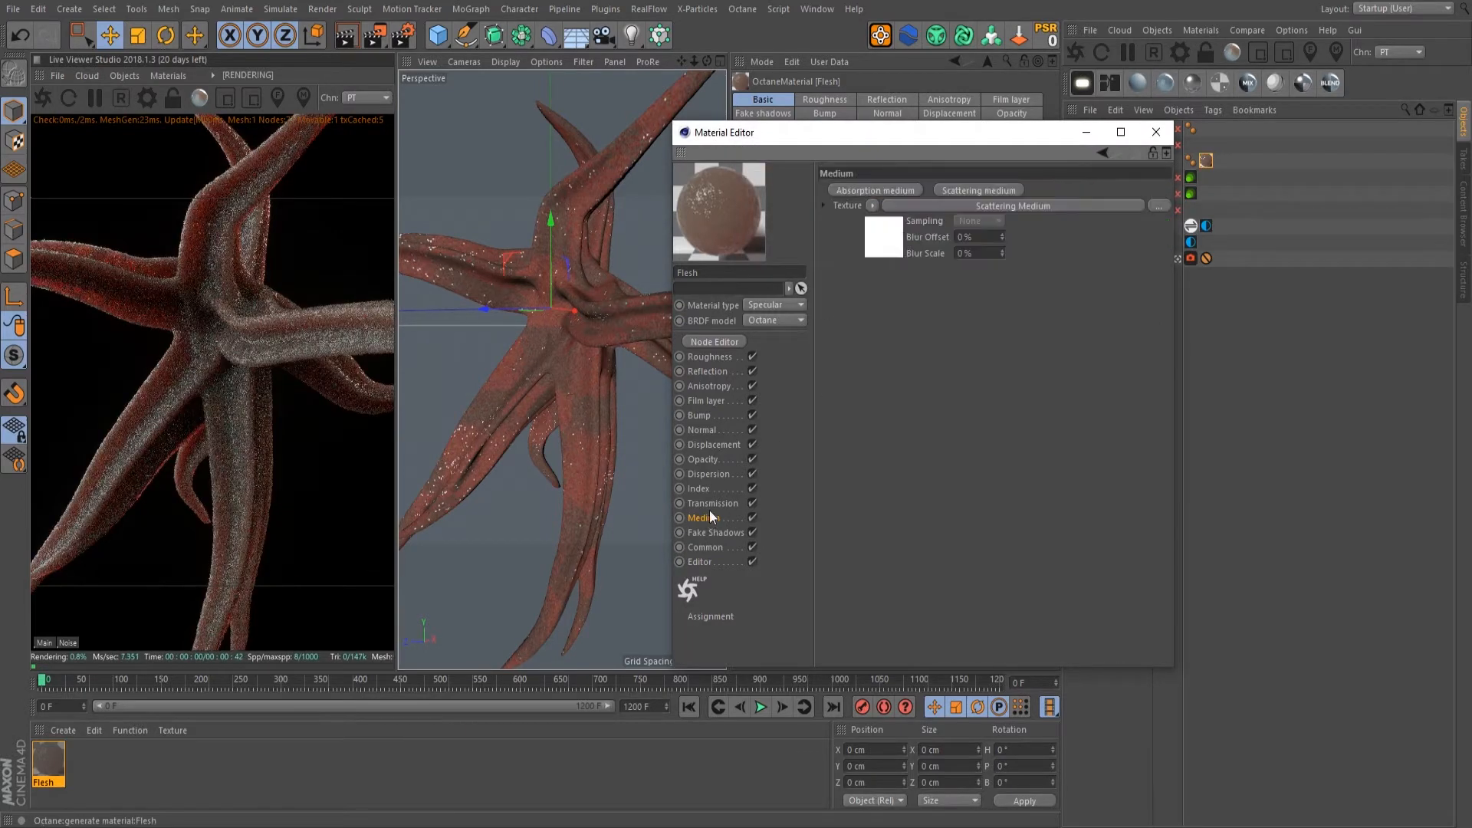
left_click(937, 337)
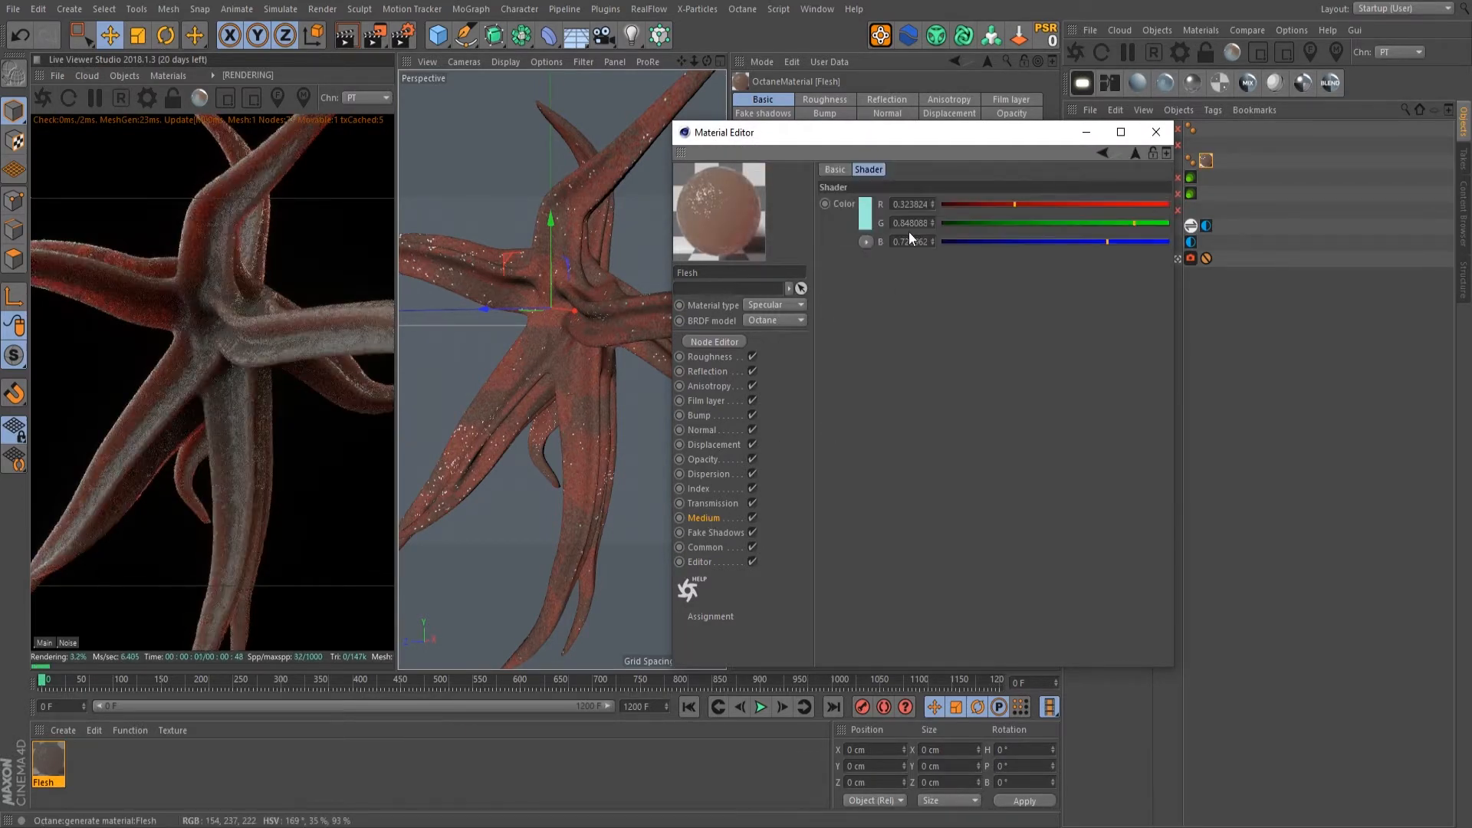
left_click(869, 218)
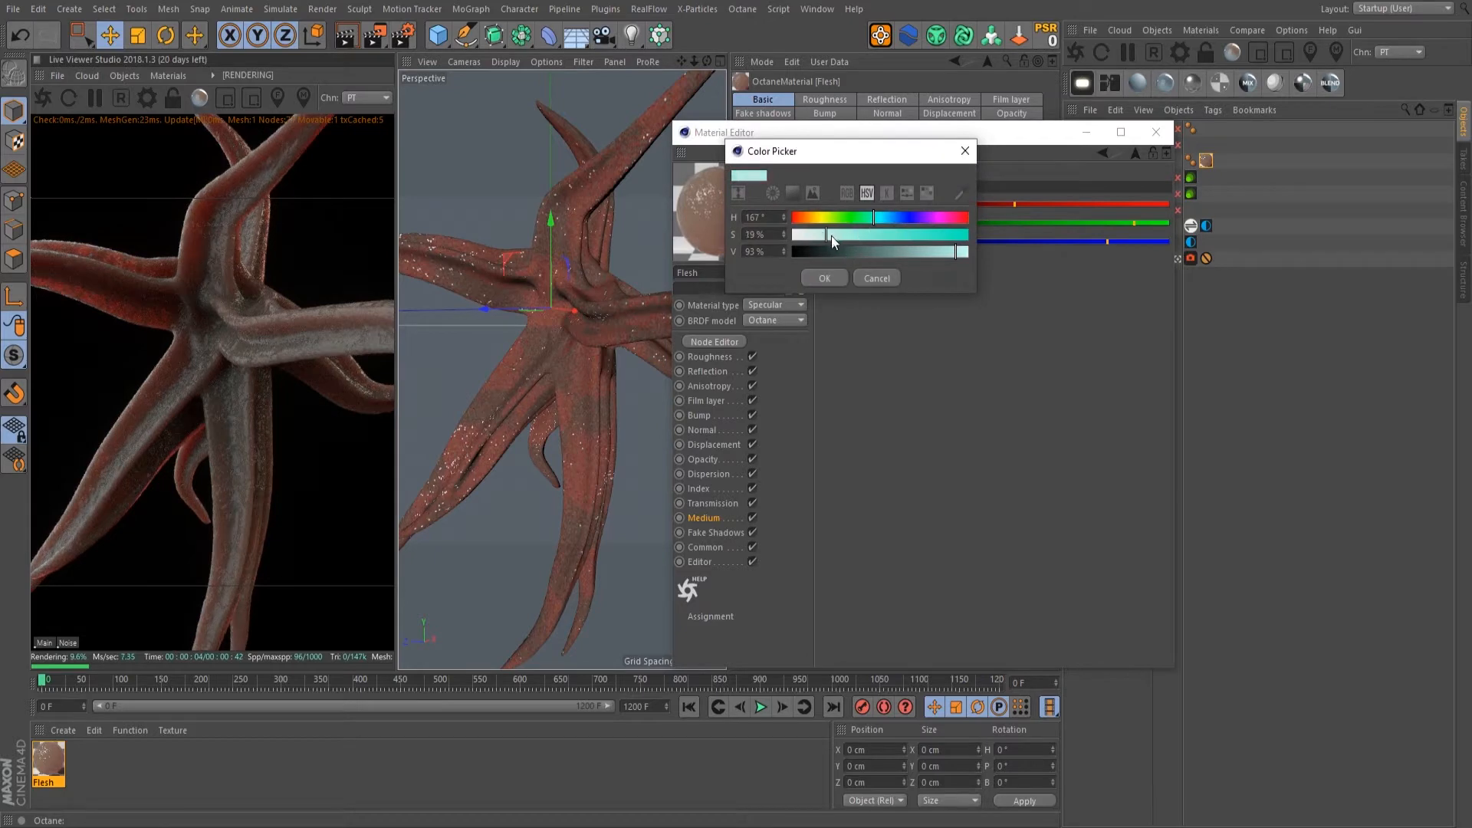
left_click(826, 277)
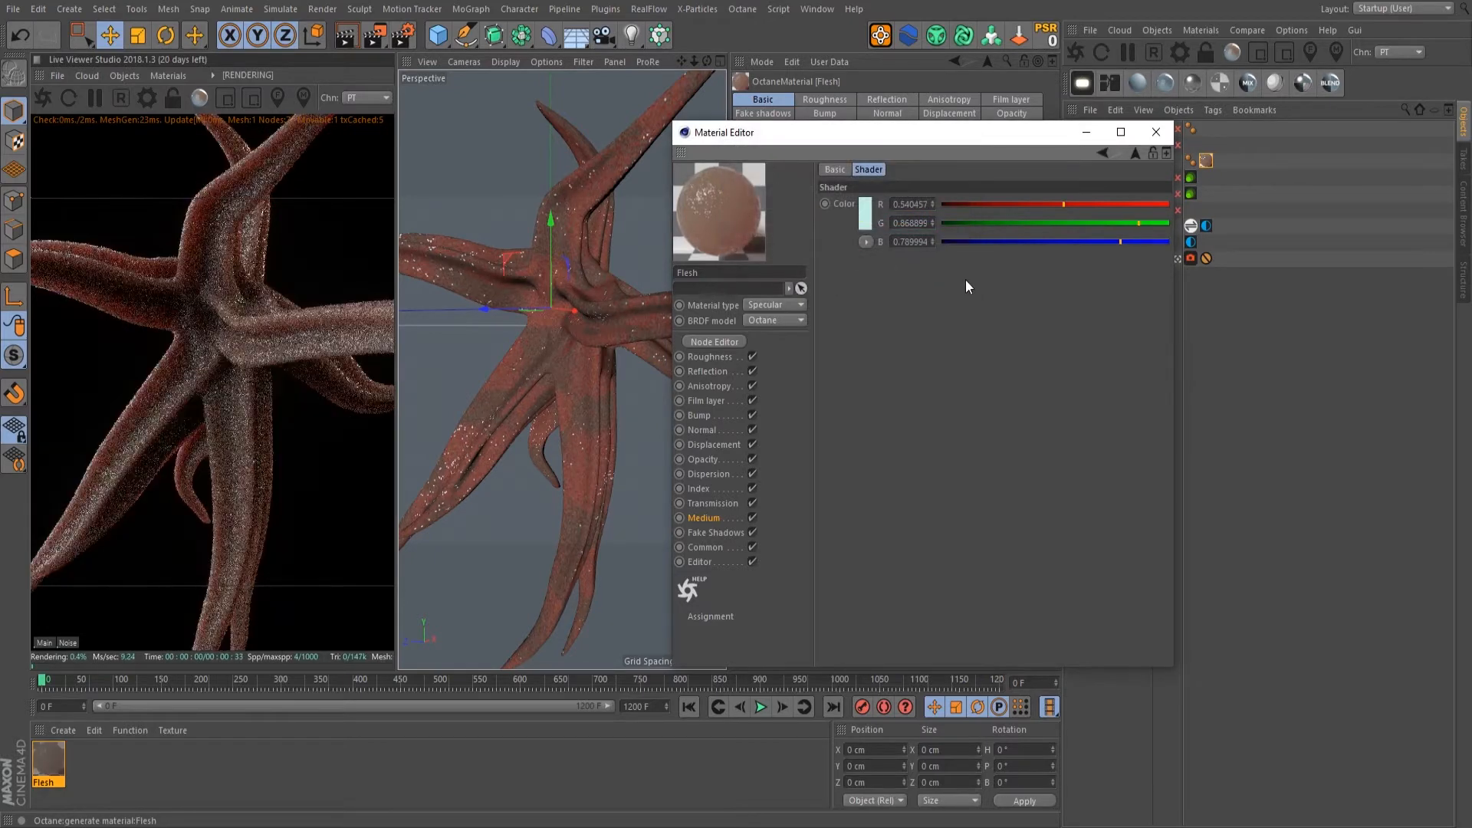
left_click(868, 207)
left_click_drag(876, 222, 910, 220)
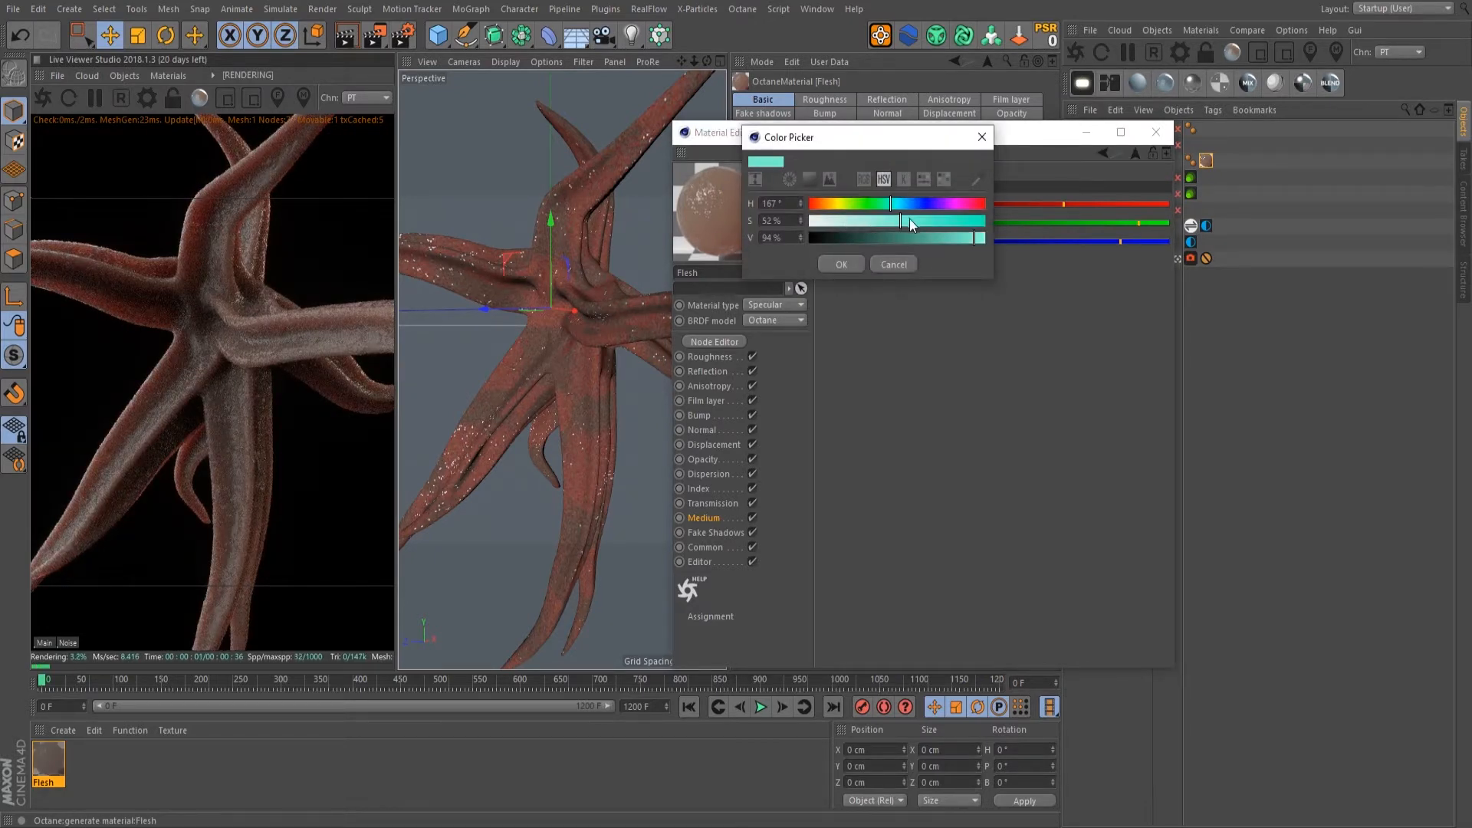
left_click(839, 265)
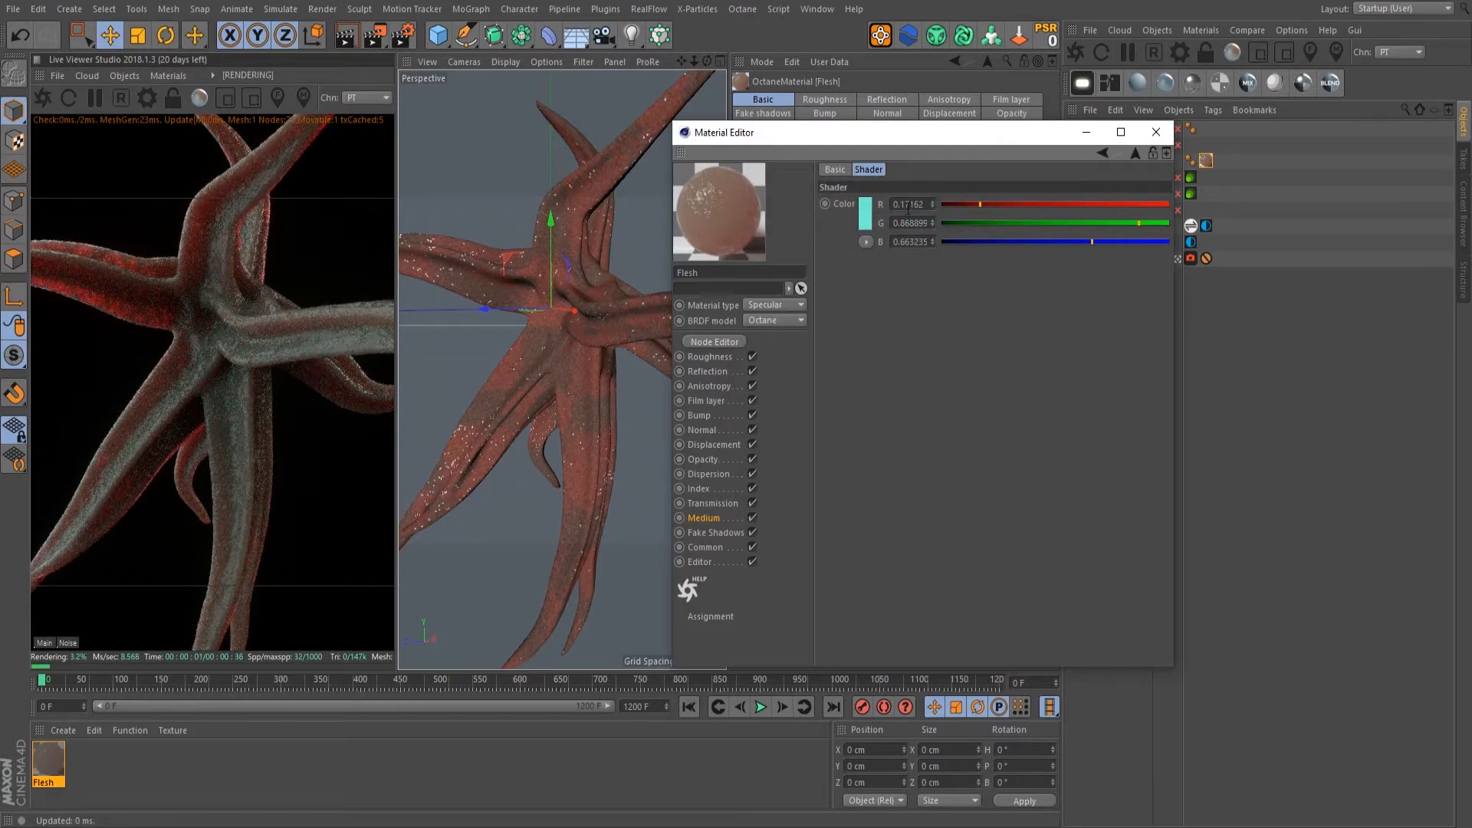
left_click(866, 224)
left_click_drag(898, 231, 888, 232)
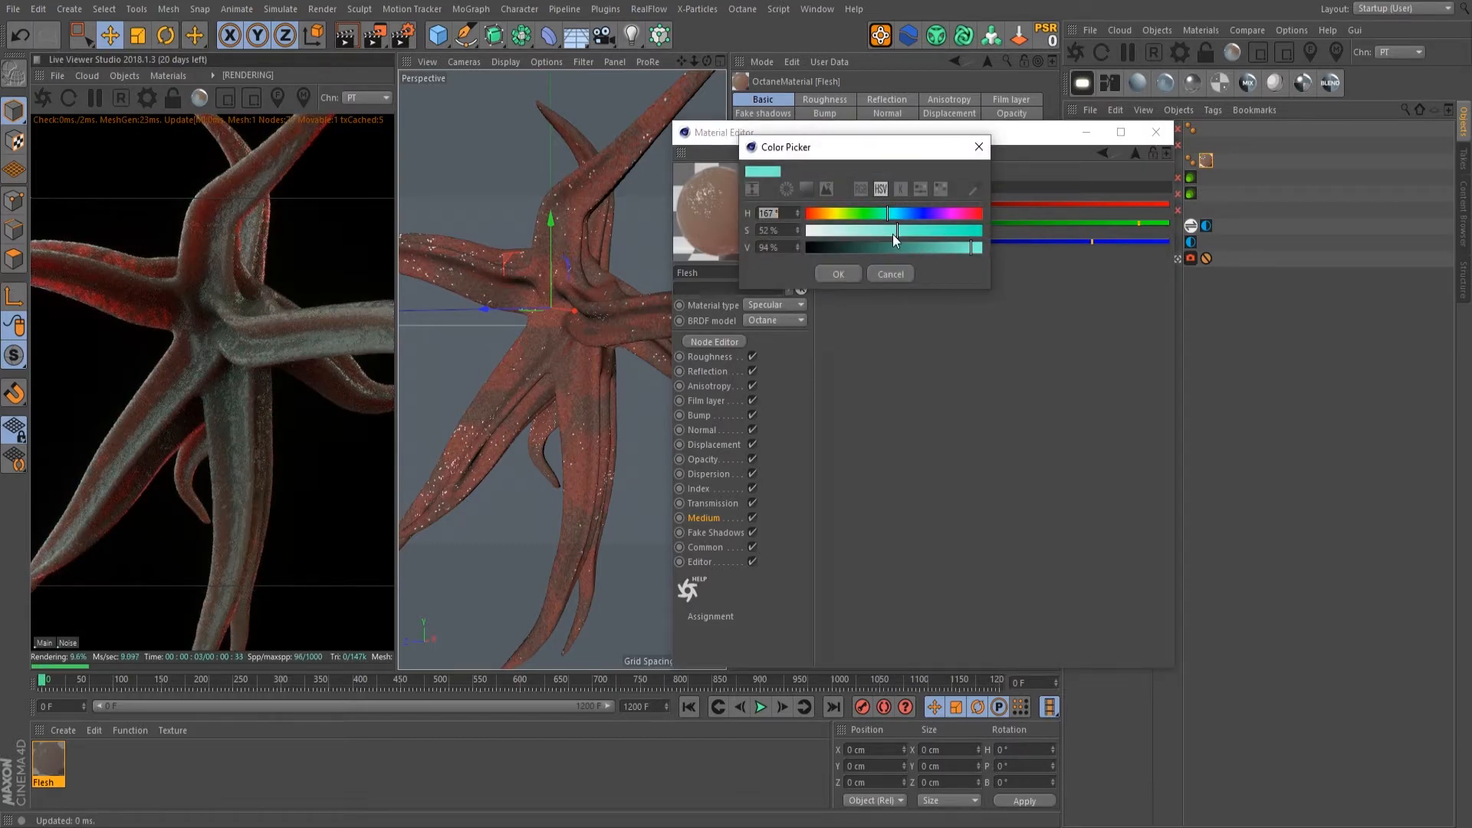
left_click(836, 277)
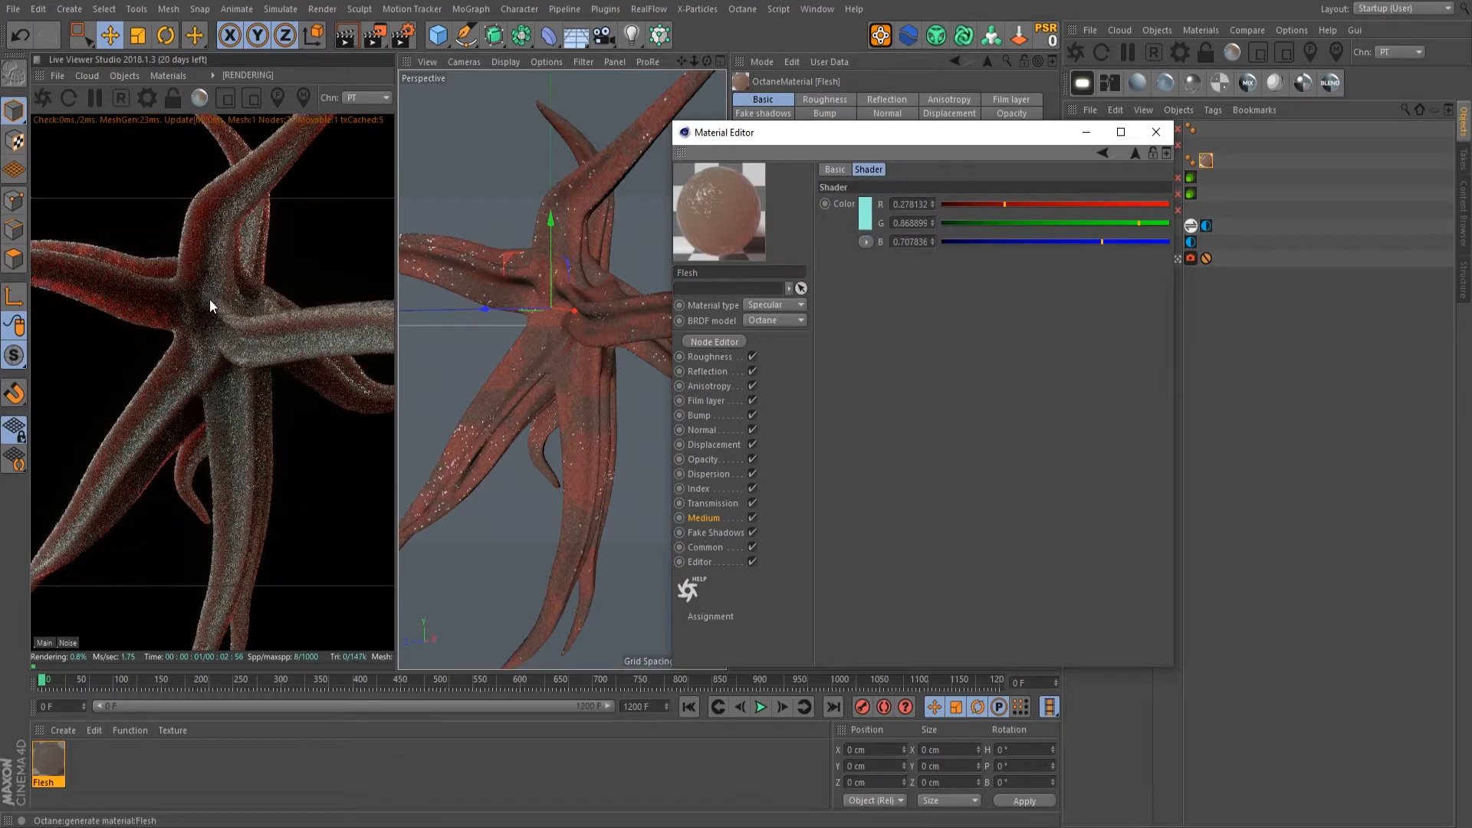
left_click(1156, 132)
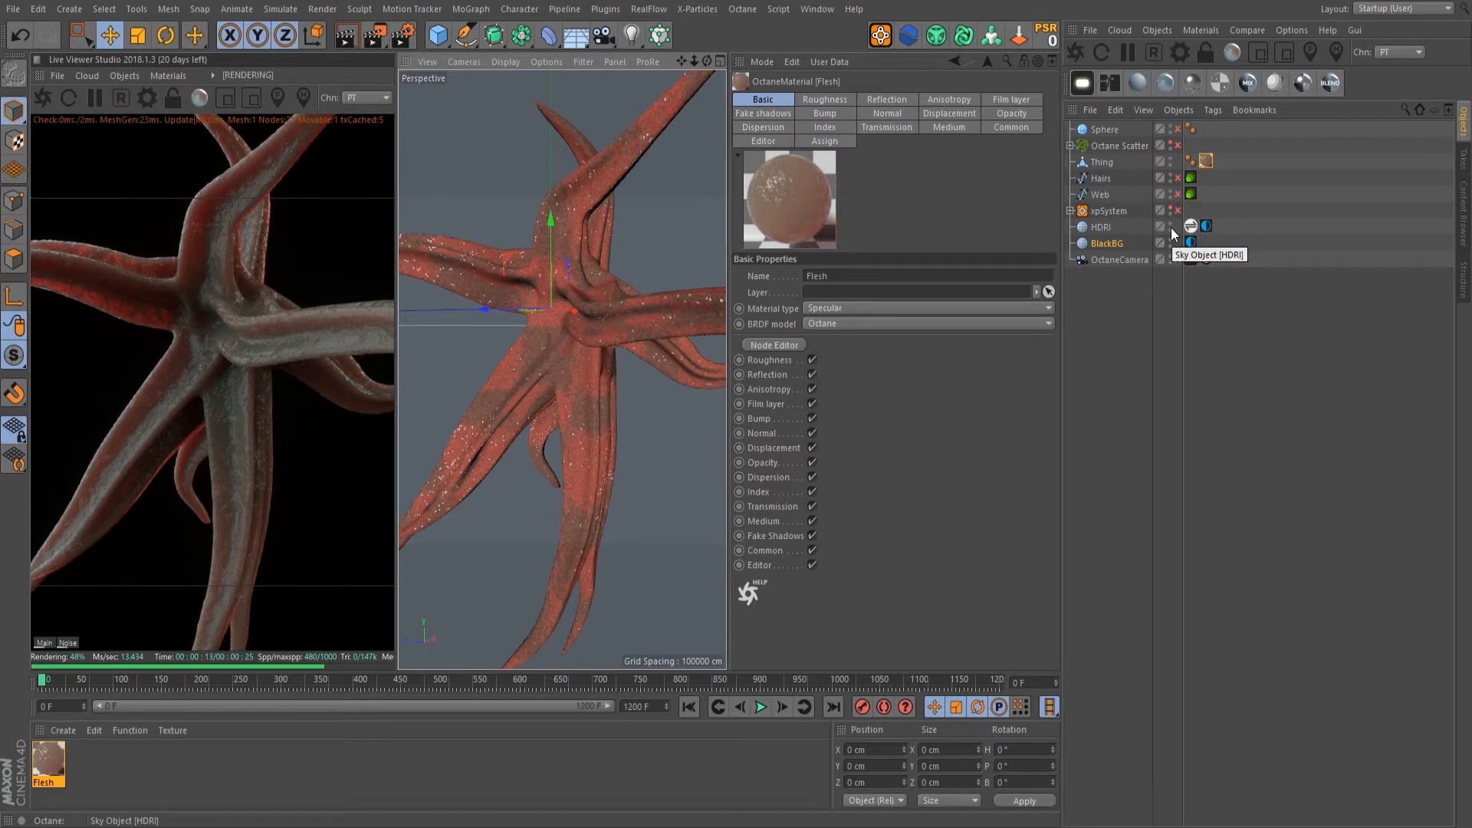
Step: Enable the Hairs spline and leave the OctaneCamera view for a close-up of the hairy tentacles
left_click(1109, 175)
left_click(1179, 177)
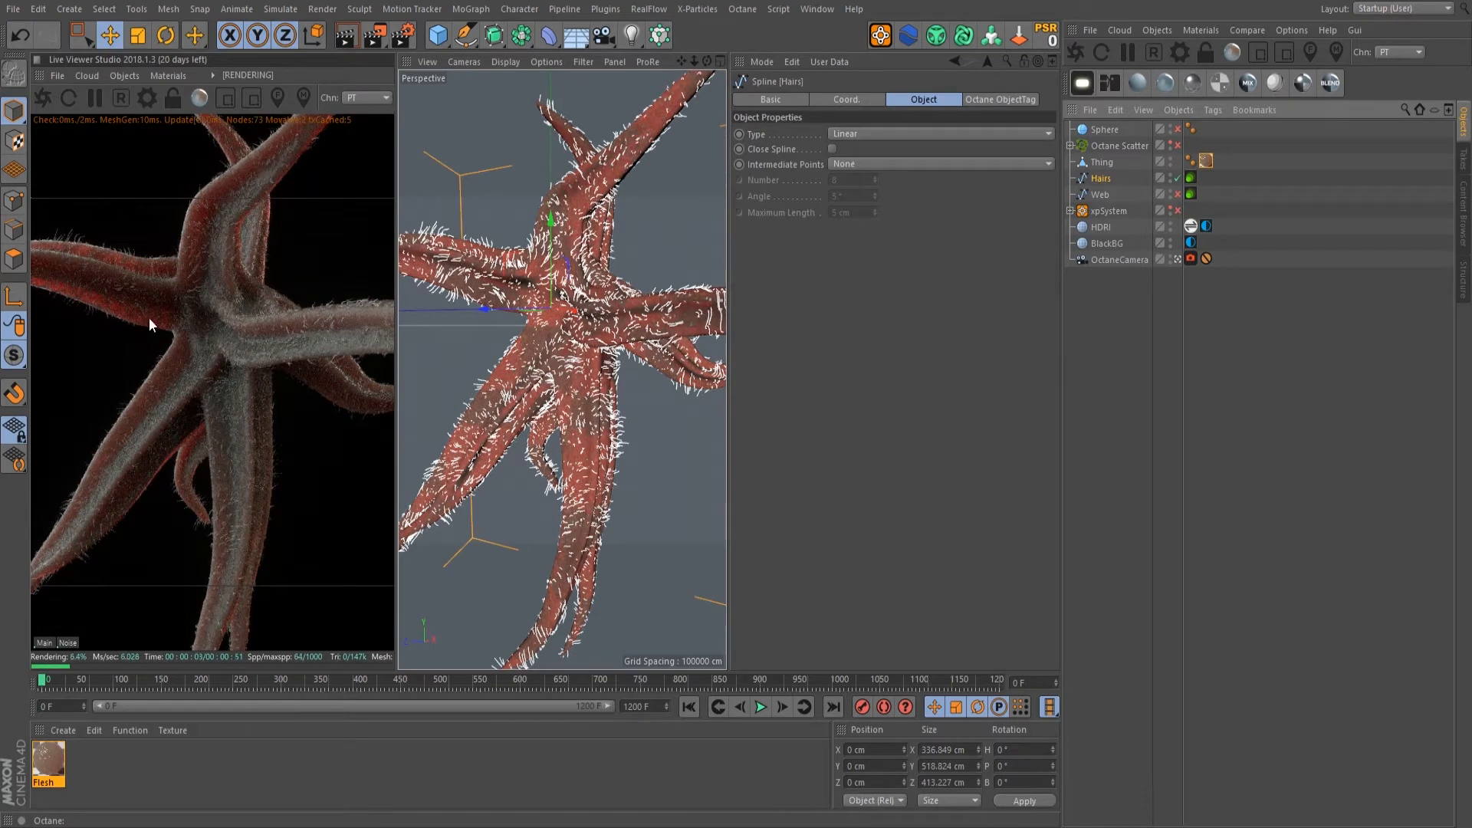
left_click(1178, 260)
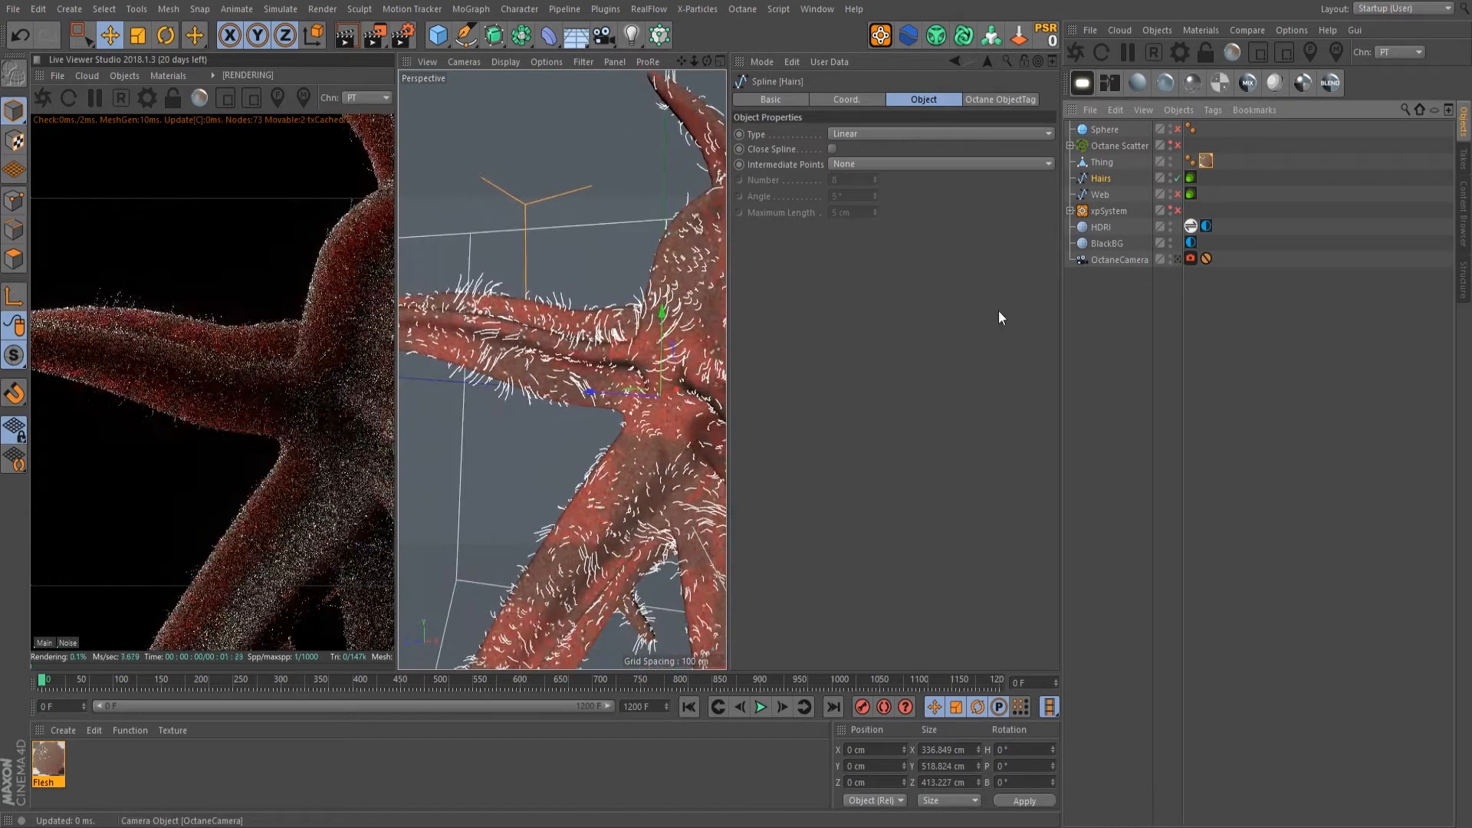
middle_click_drag(640, 373, 512, 378, "alt")
right_click_drag(512, 378, 549, 389, "alt")
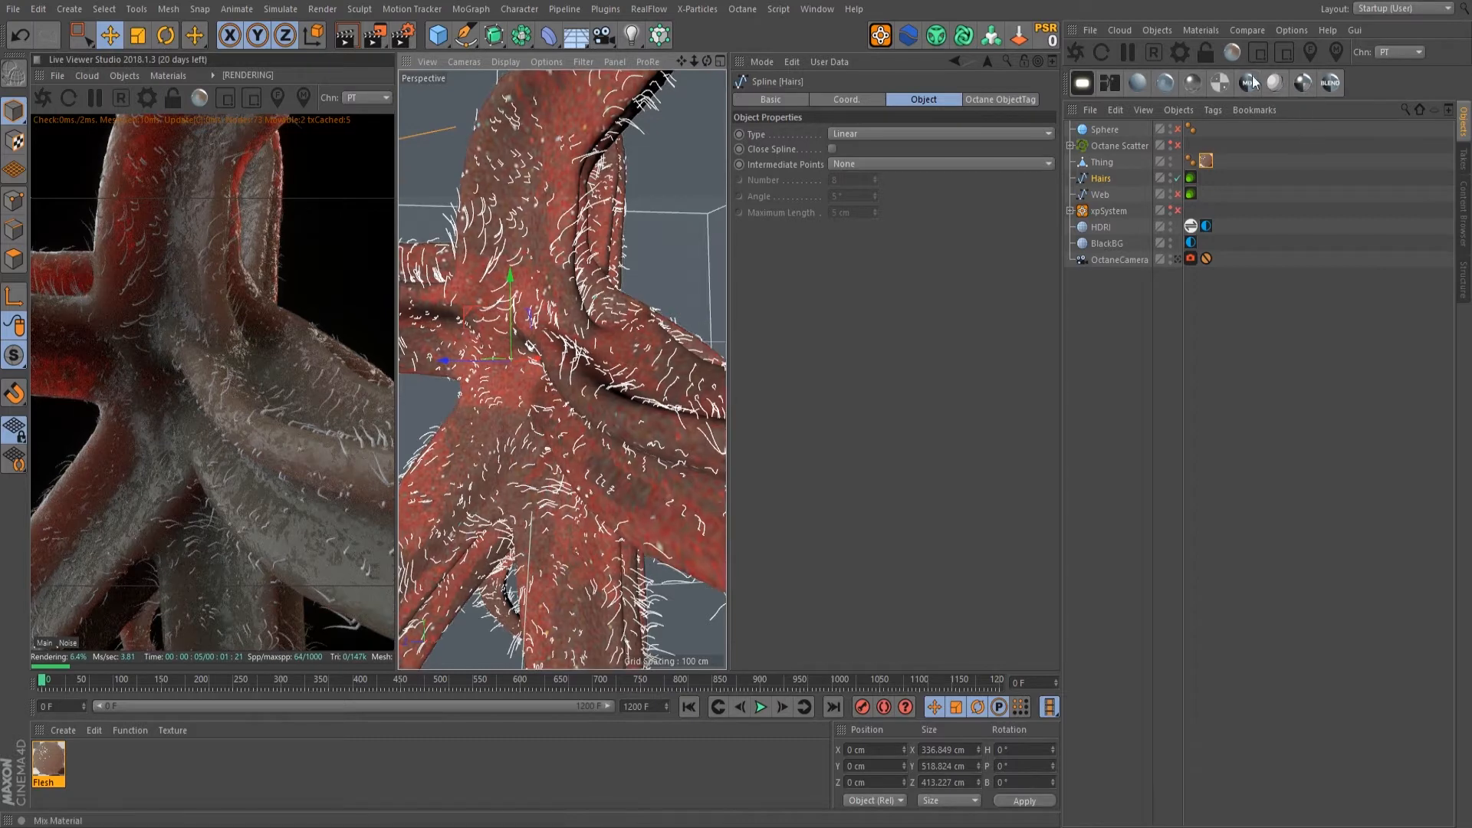
Step: Create an Octane specular material and enable its fake shadows
left_click(1225, 80)
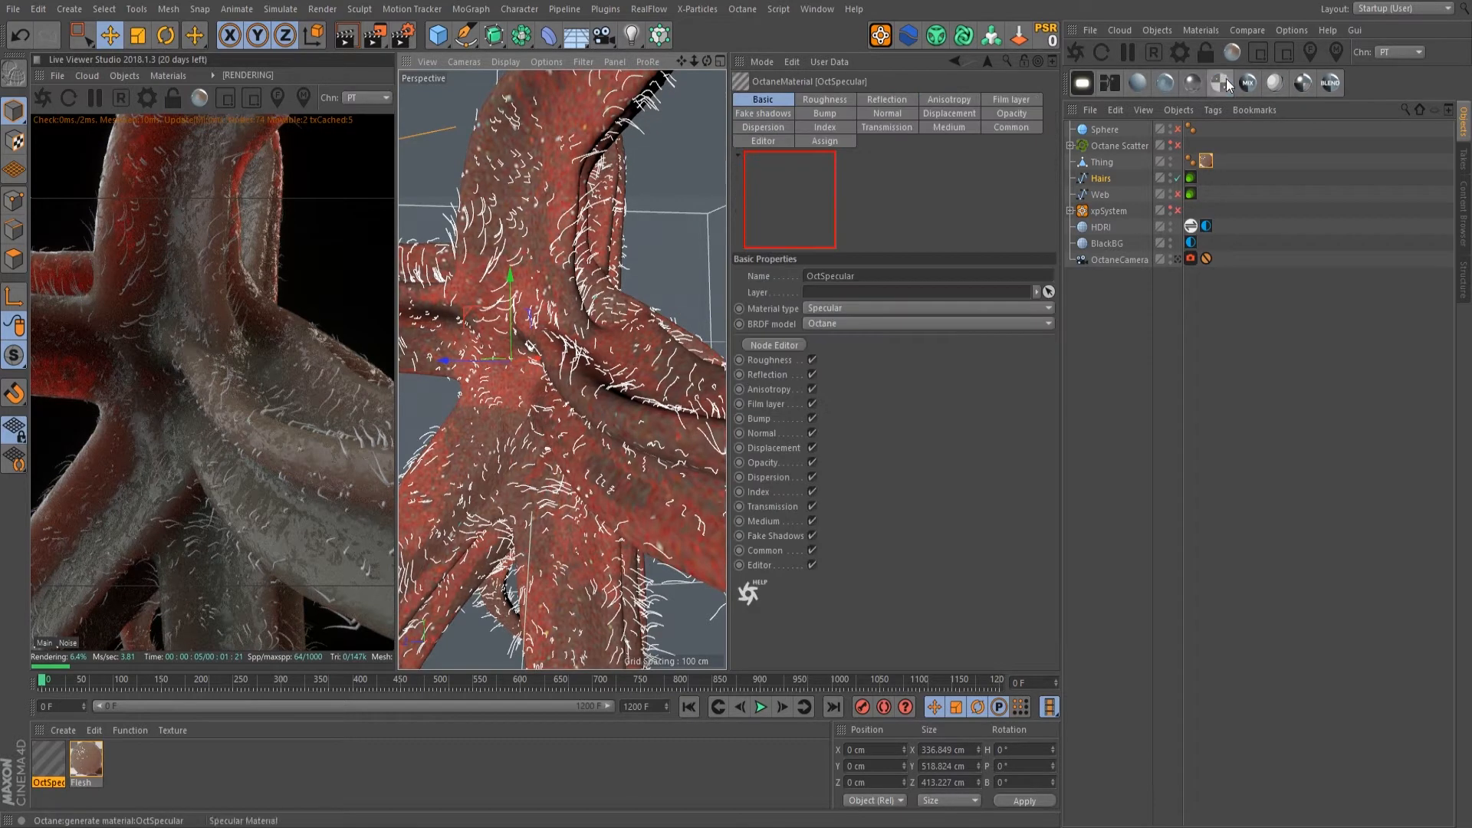
double_click(58, 779)
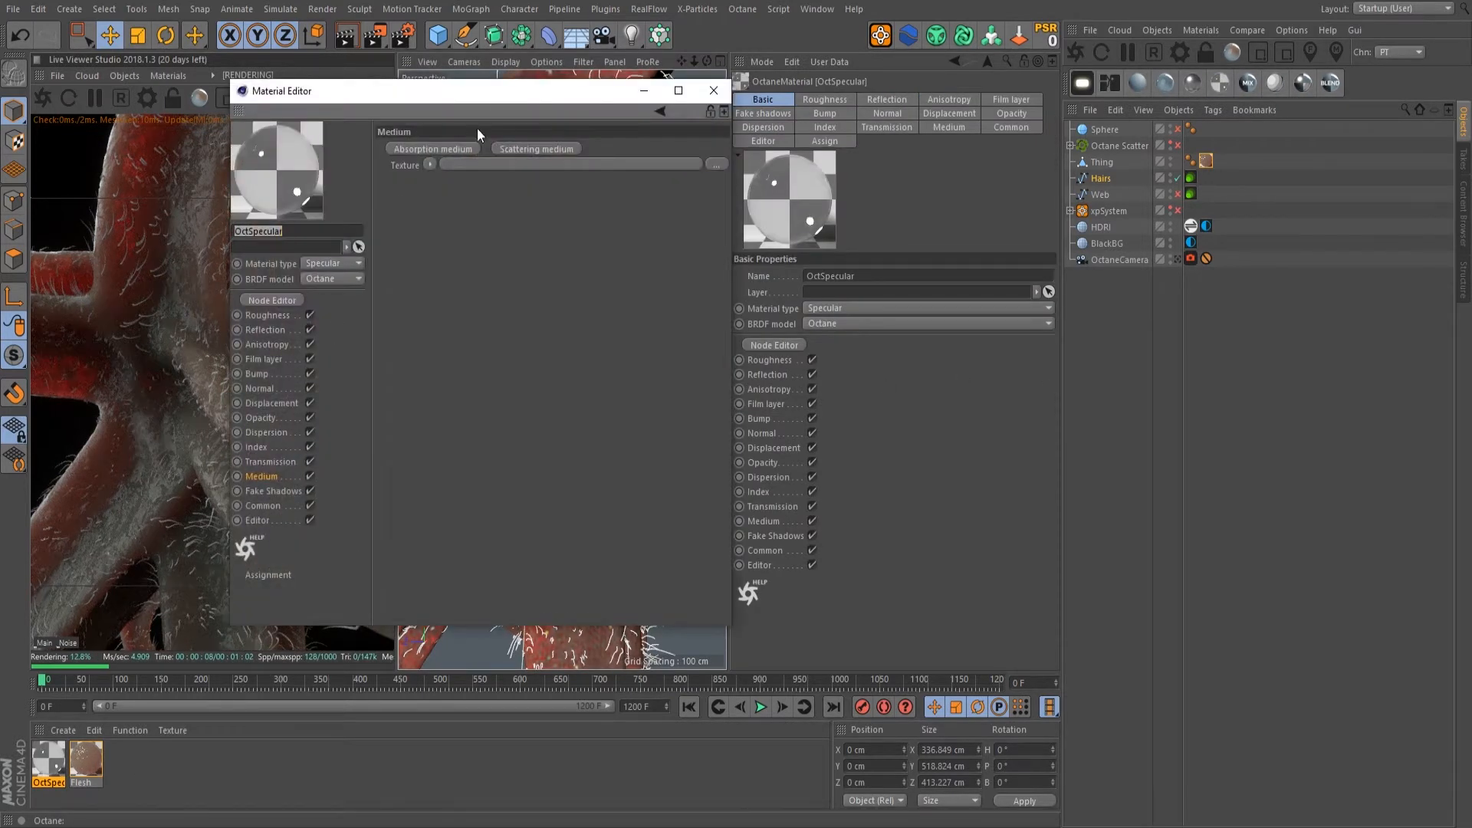
left_click_drag(477, 93, 810, 279)
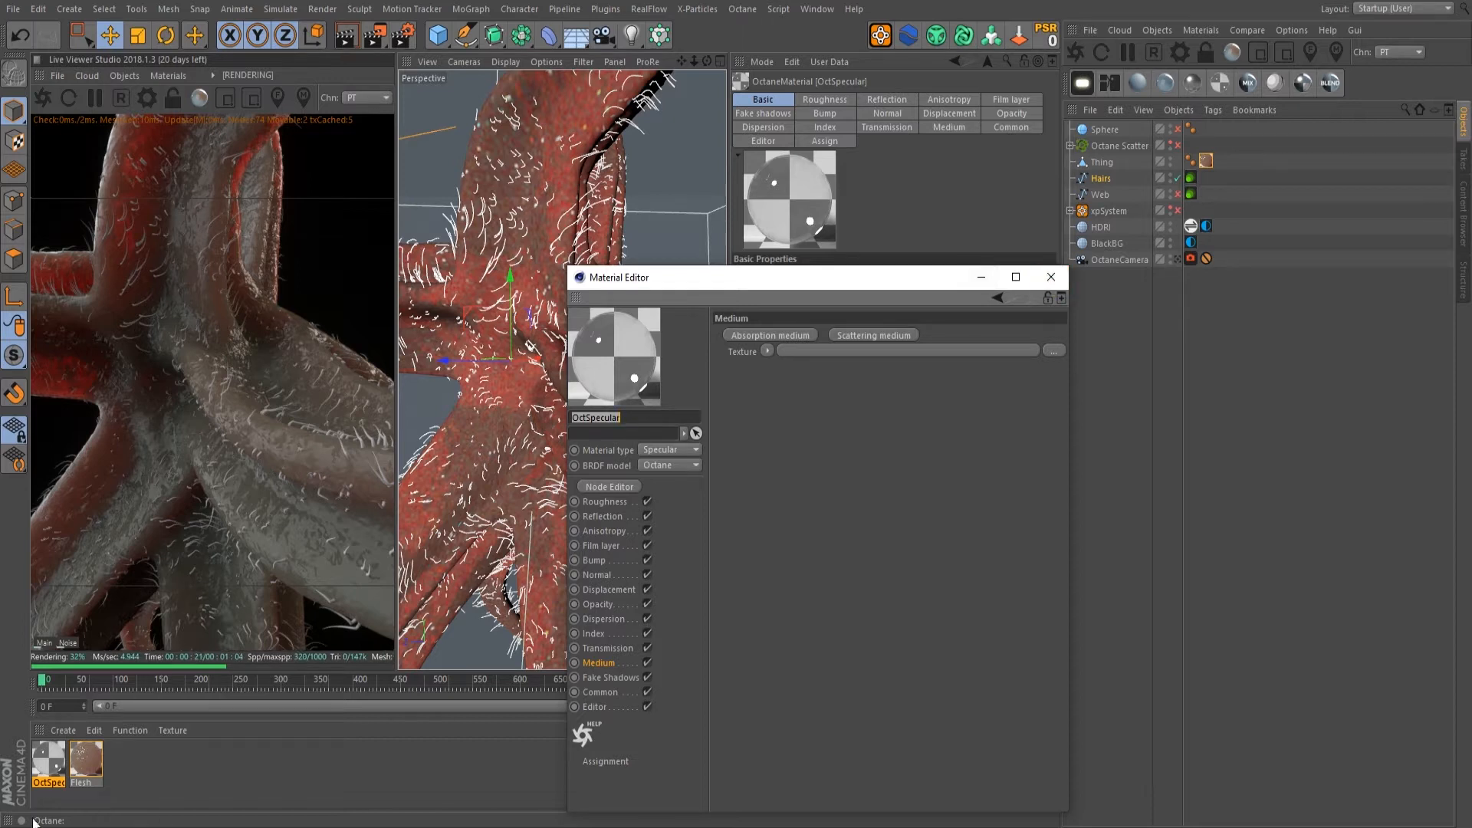
left_click(611, 678)
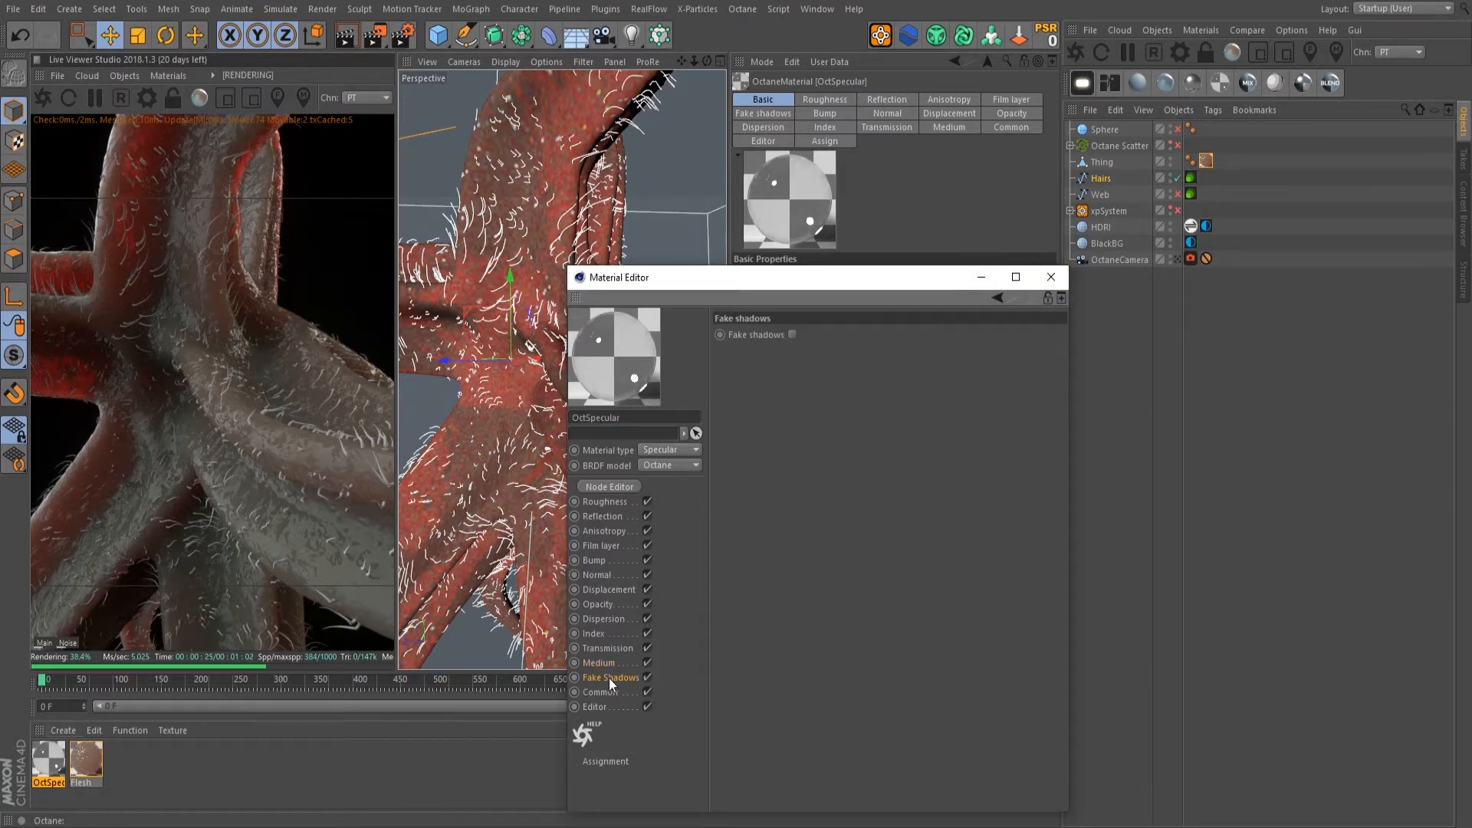
left_click(792, 335)
left_click_drag(838, 284, 701, 198)
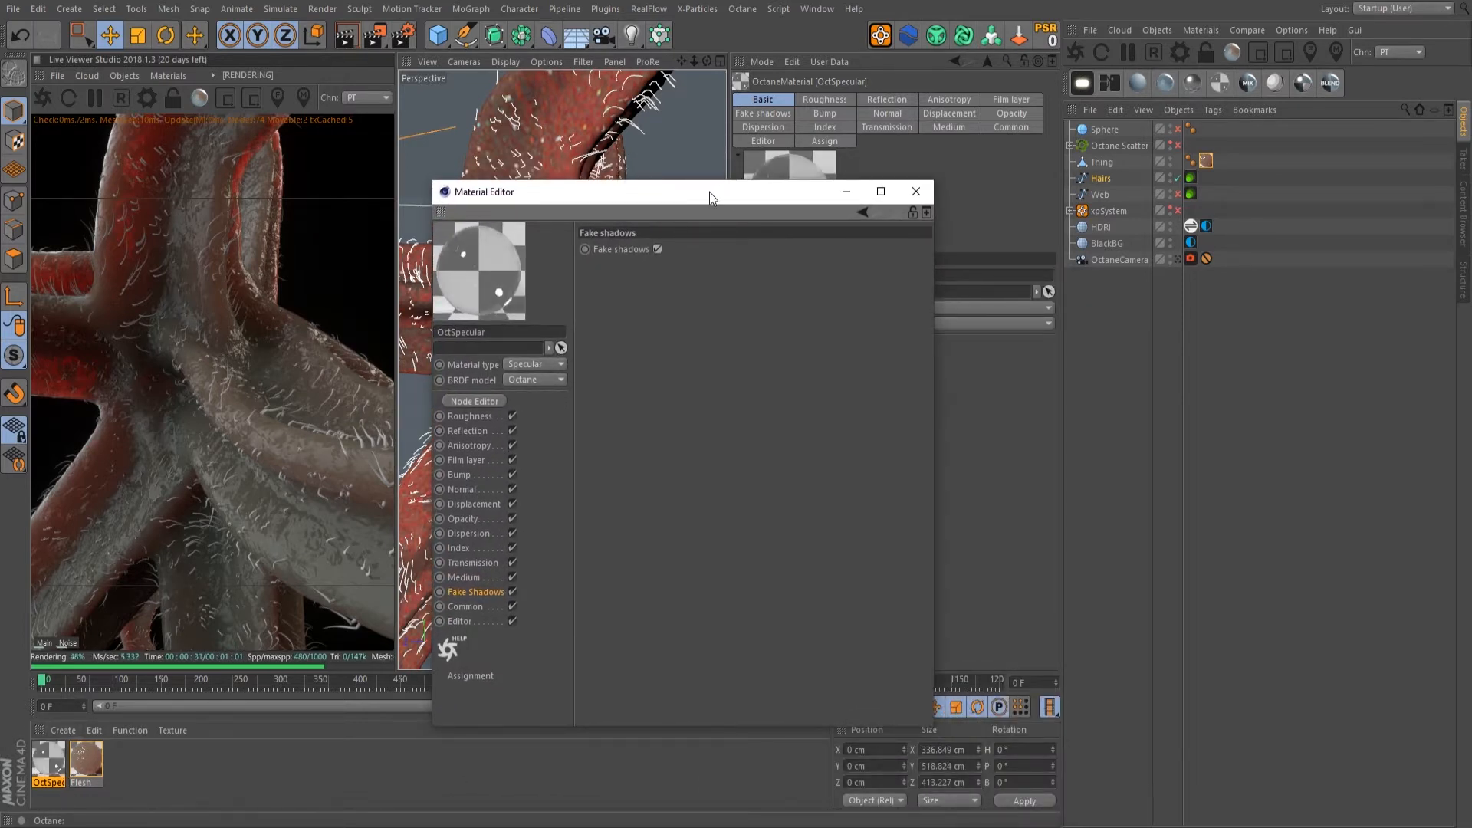
left_click_drag(710, 196, 815, 253)
Step: Apply the OctSpecular material to the Hairs object and set its roughness to 0.05
left_click_drag(49, 763, 1118, 180)
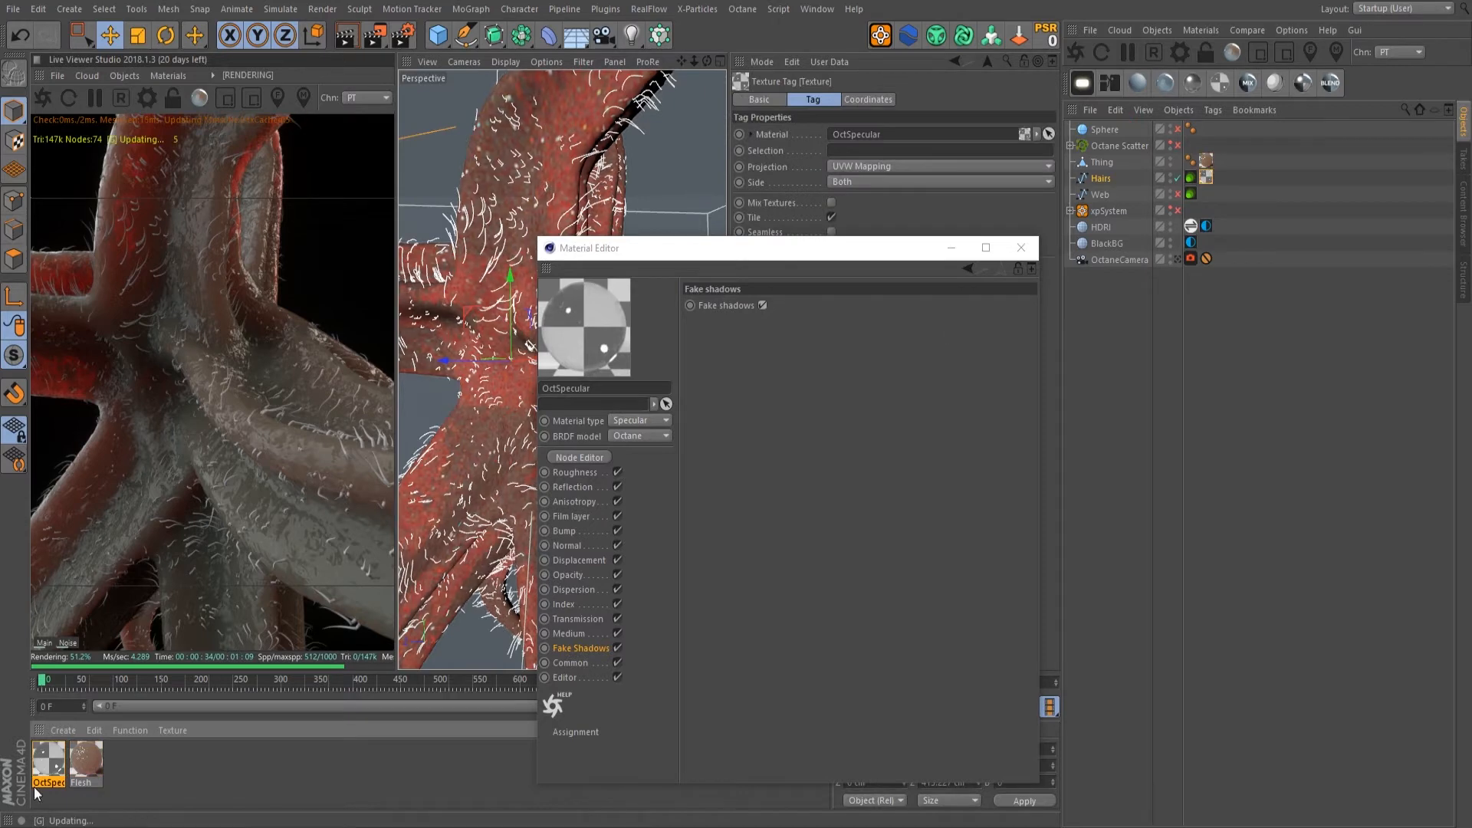
left_click_drag(688, 254, 813, 253)
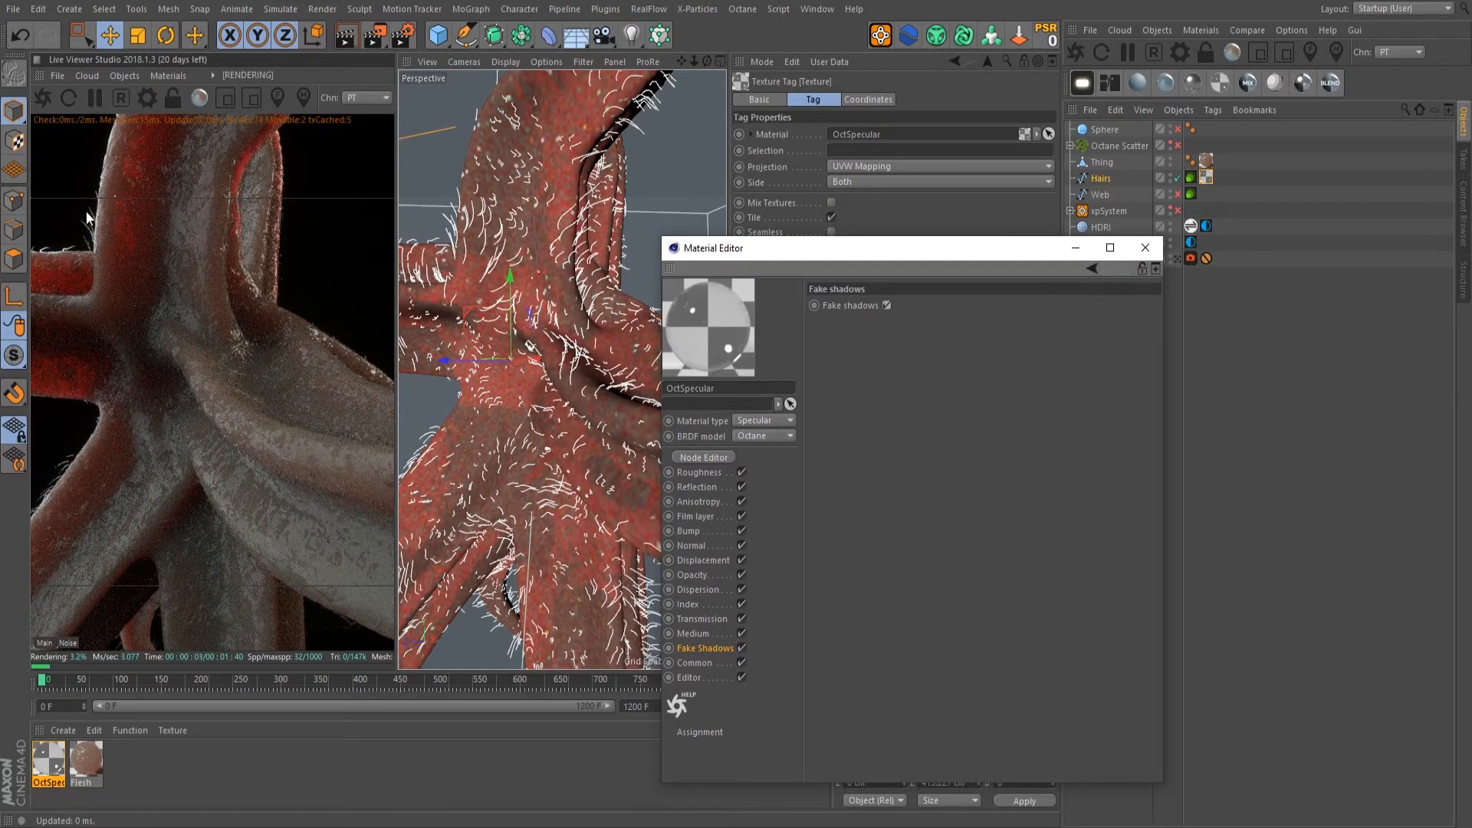
left_click(700, 472)
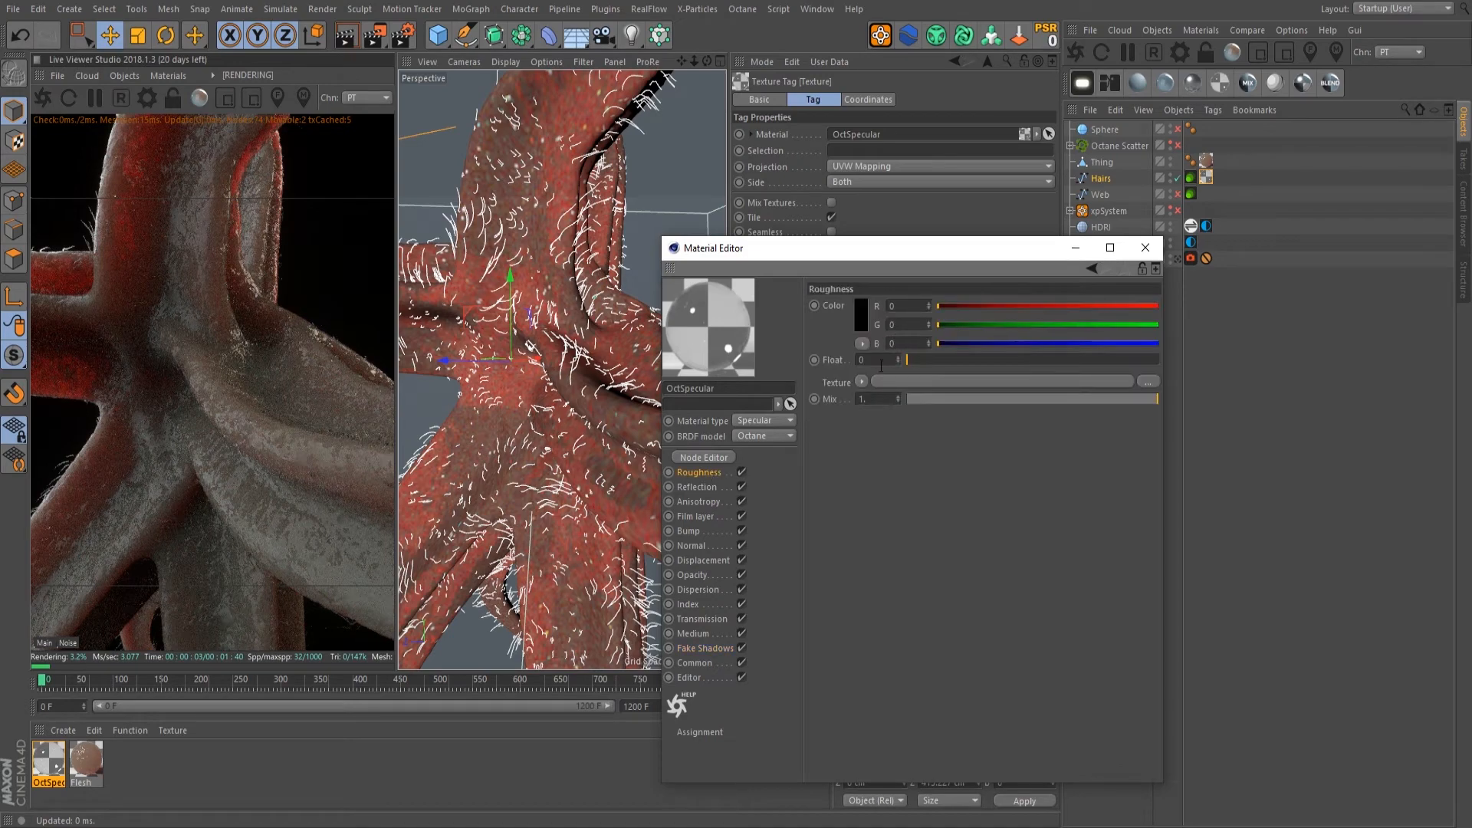
scroll(884, 363, "up", 1)
type("0.05")
key("Return")
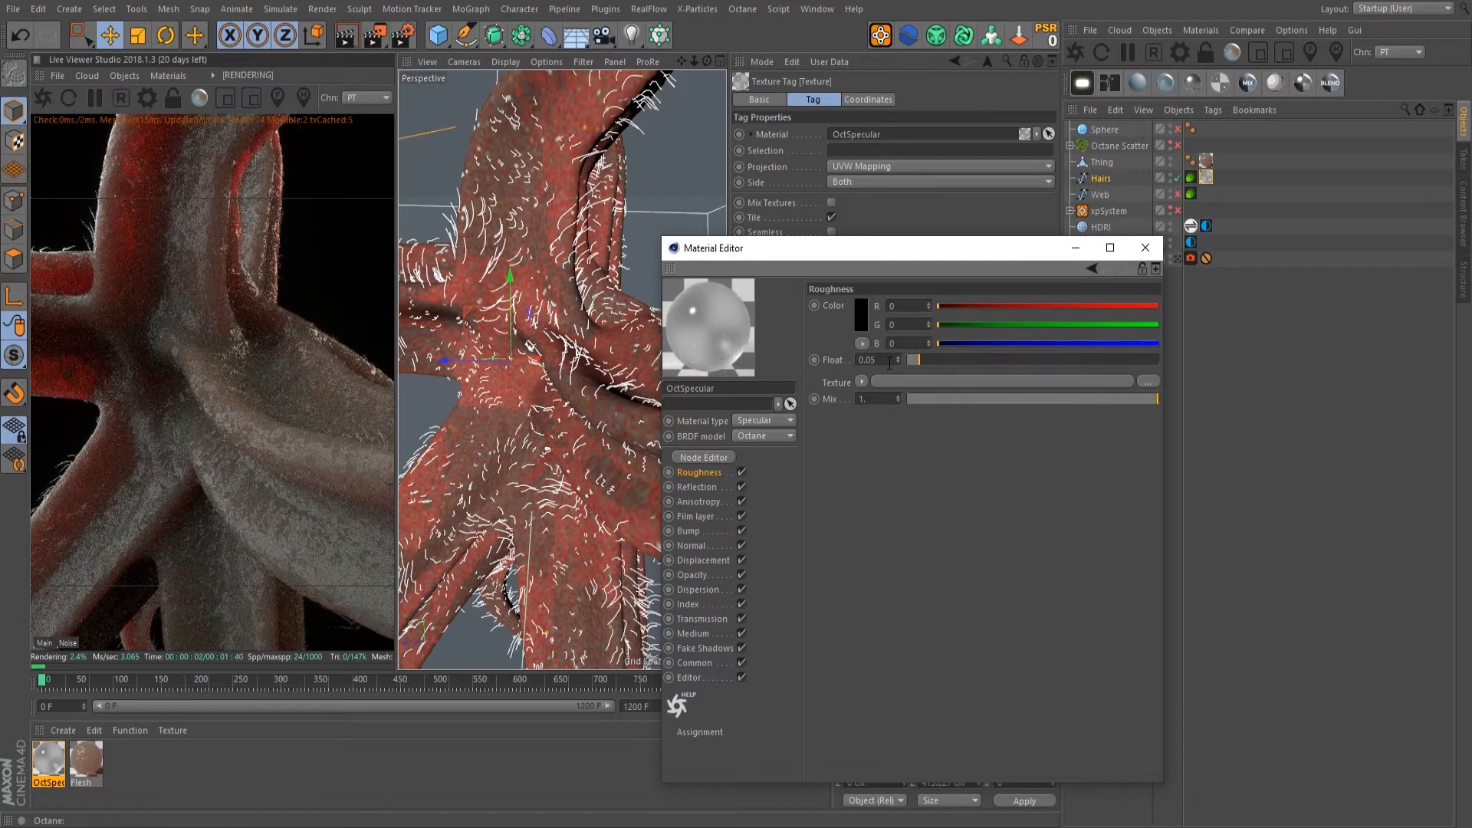
Step: Examine the rendered hairs on the tentacles from several angles, both close up and with the whole model in view
scroll(499, 331, "up", 5)
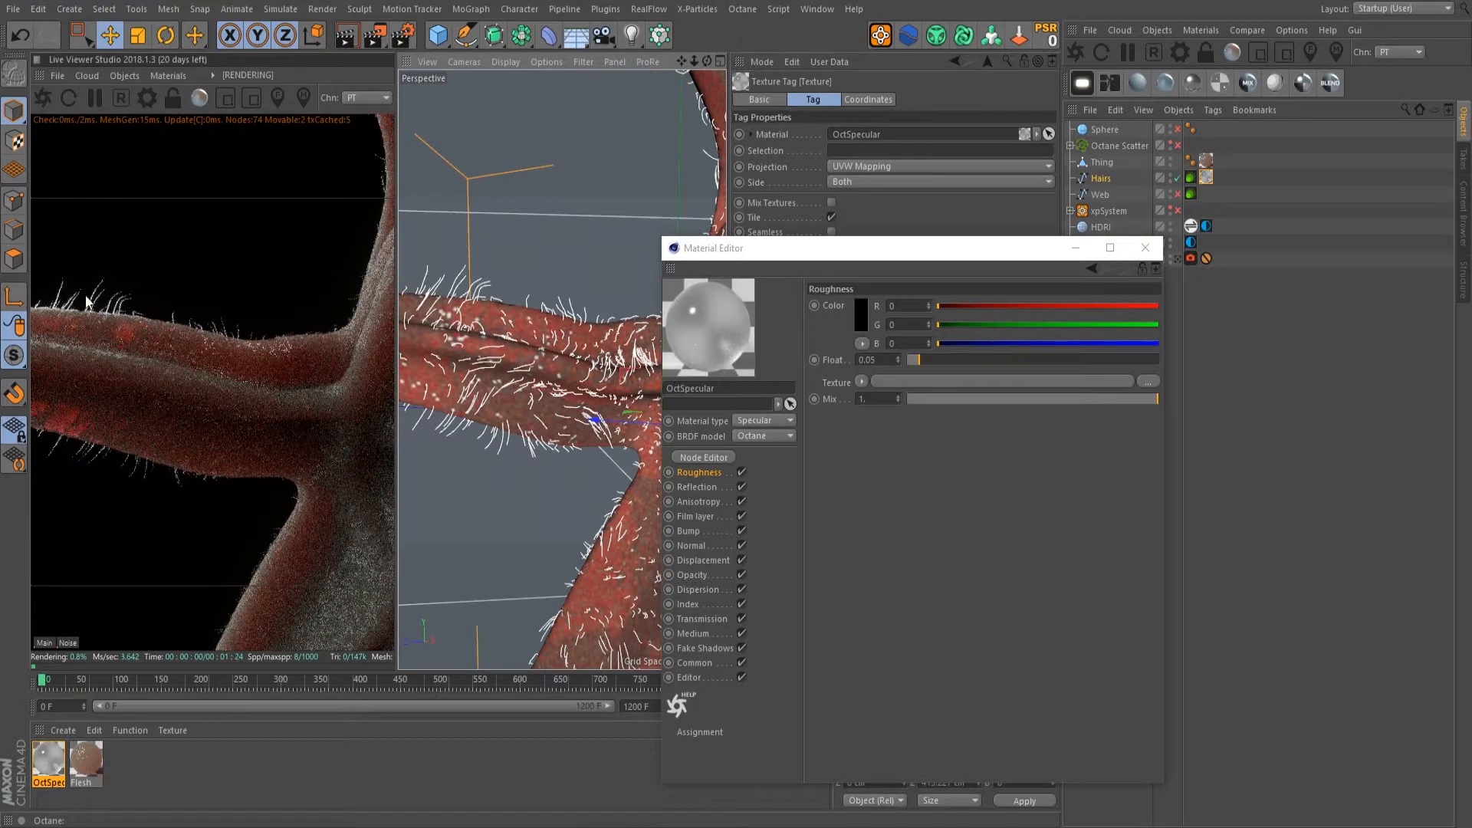
left_click_drag(451, 318, 398, 319, "alt")
middle_click_drag(451, 318, 487, 326, "alt")
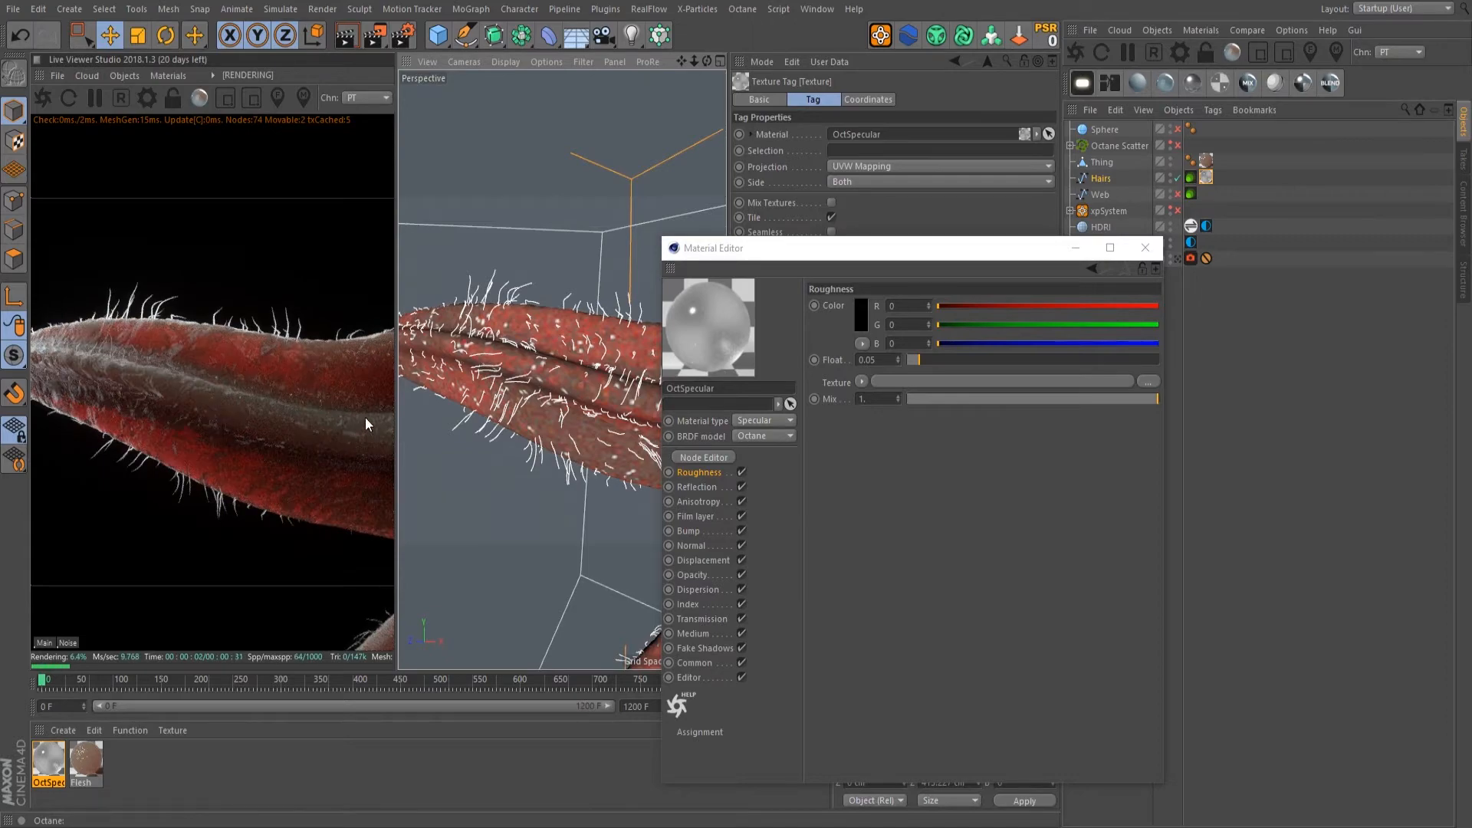
left_click_drag(563, 421, 715, 416, "alt")
left_click_drag(563, 372, 613, 491, "alt")
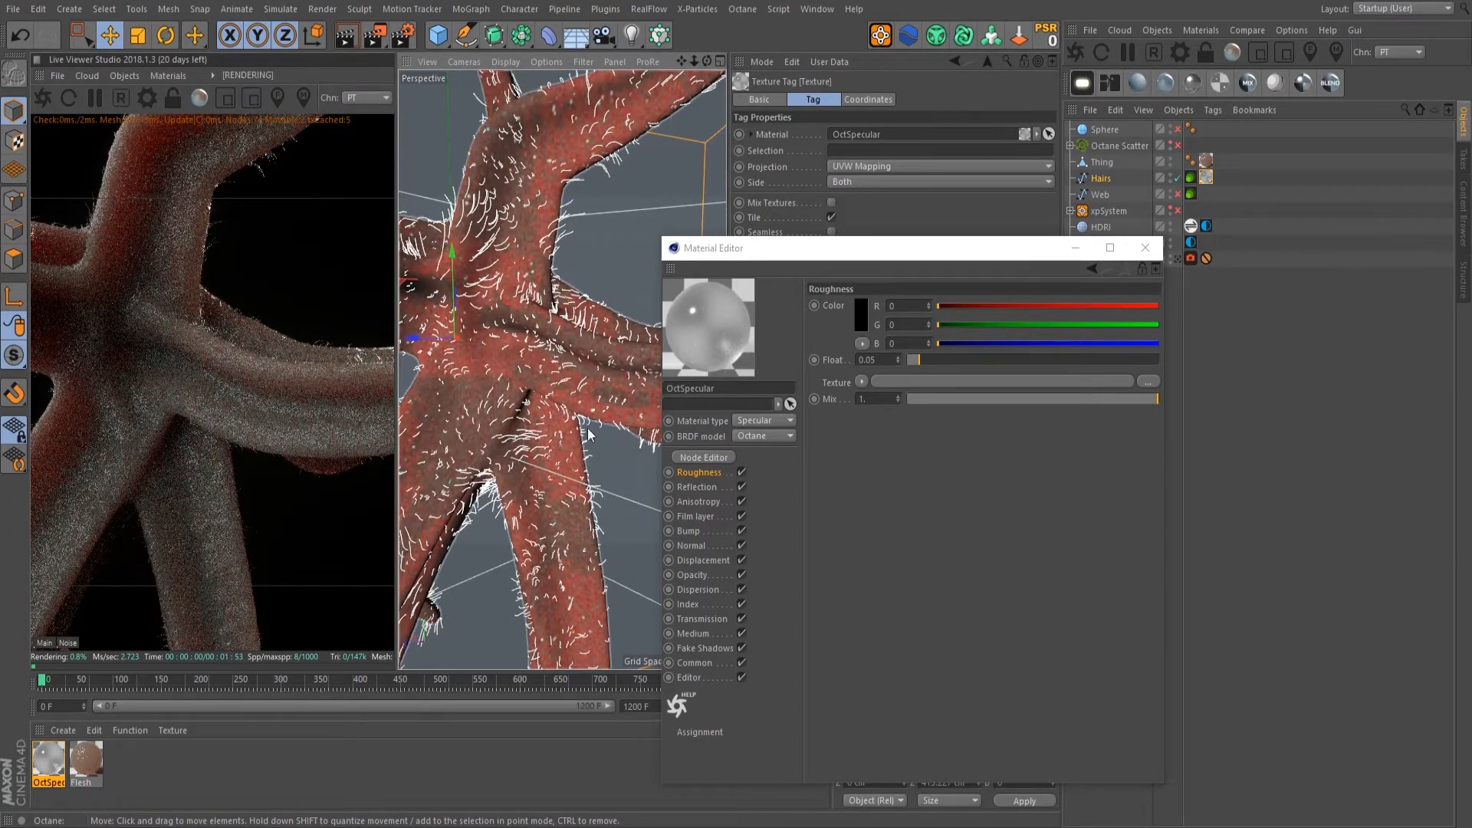
scroll(509, 383, "down", 5)
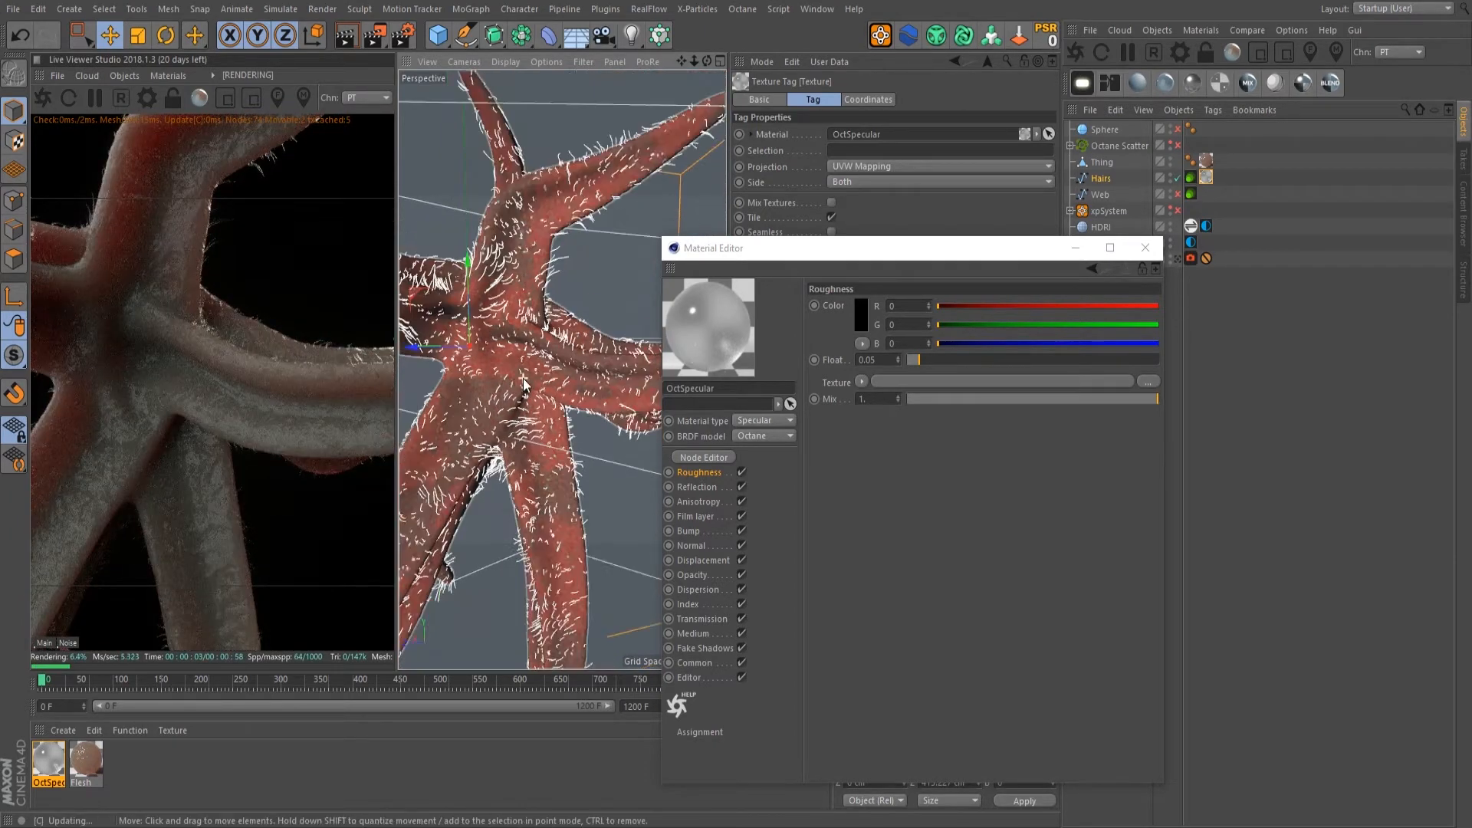
left_click_drag(537, 392, 510, 385, "alt")
middle_click_drag(510, 379, 548, 363, "alt")
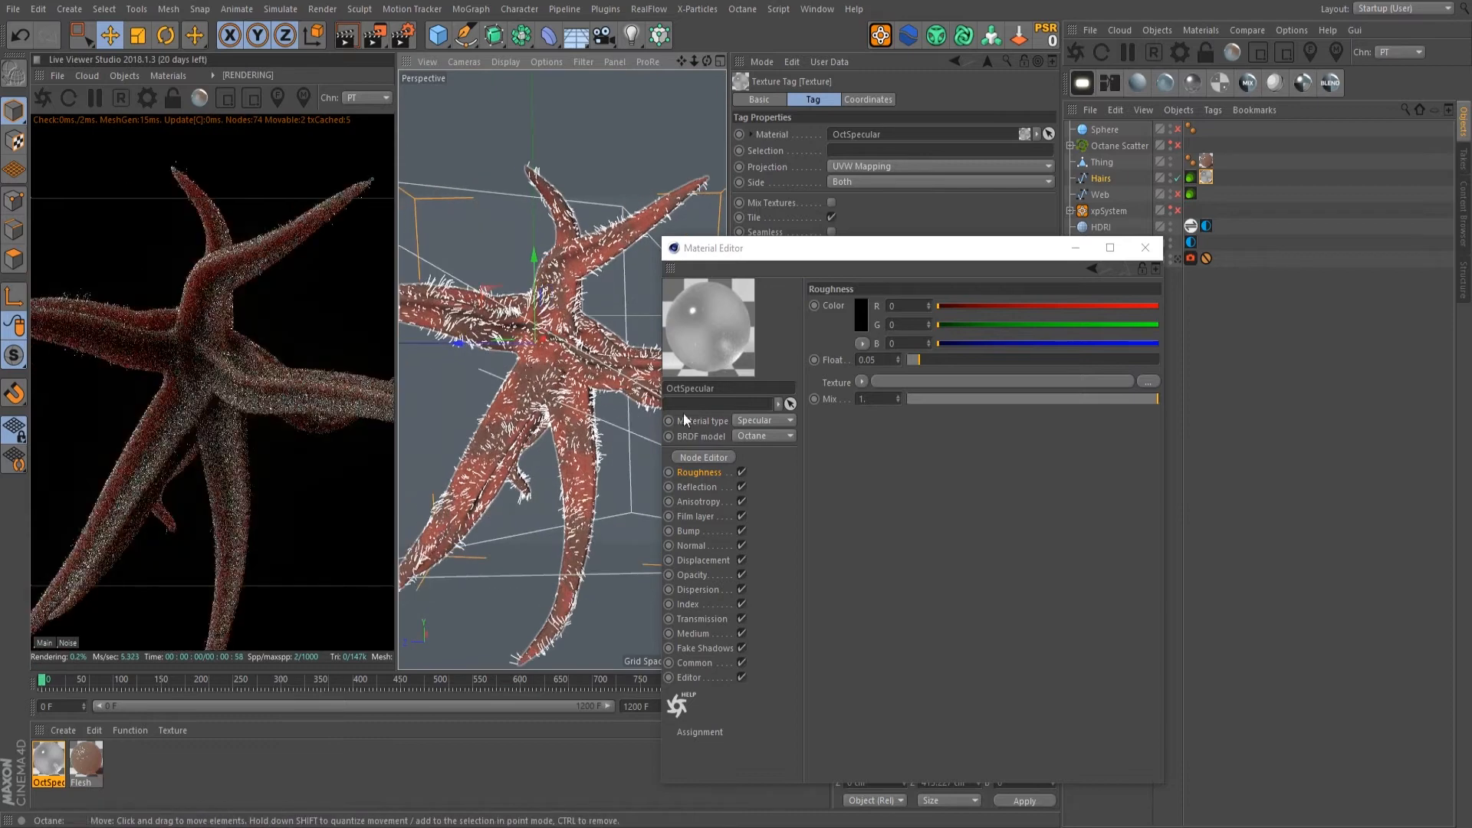
Step: Raise the hair material's roughness to about 0.28
left_click_drag(922, 359, 961, 361)
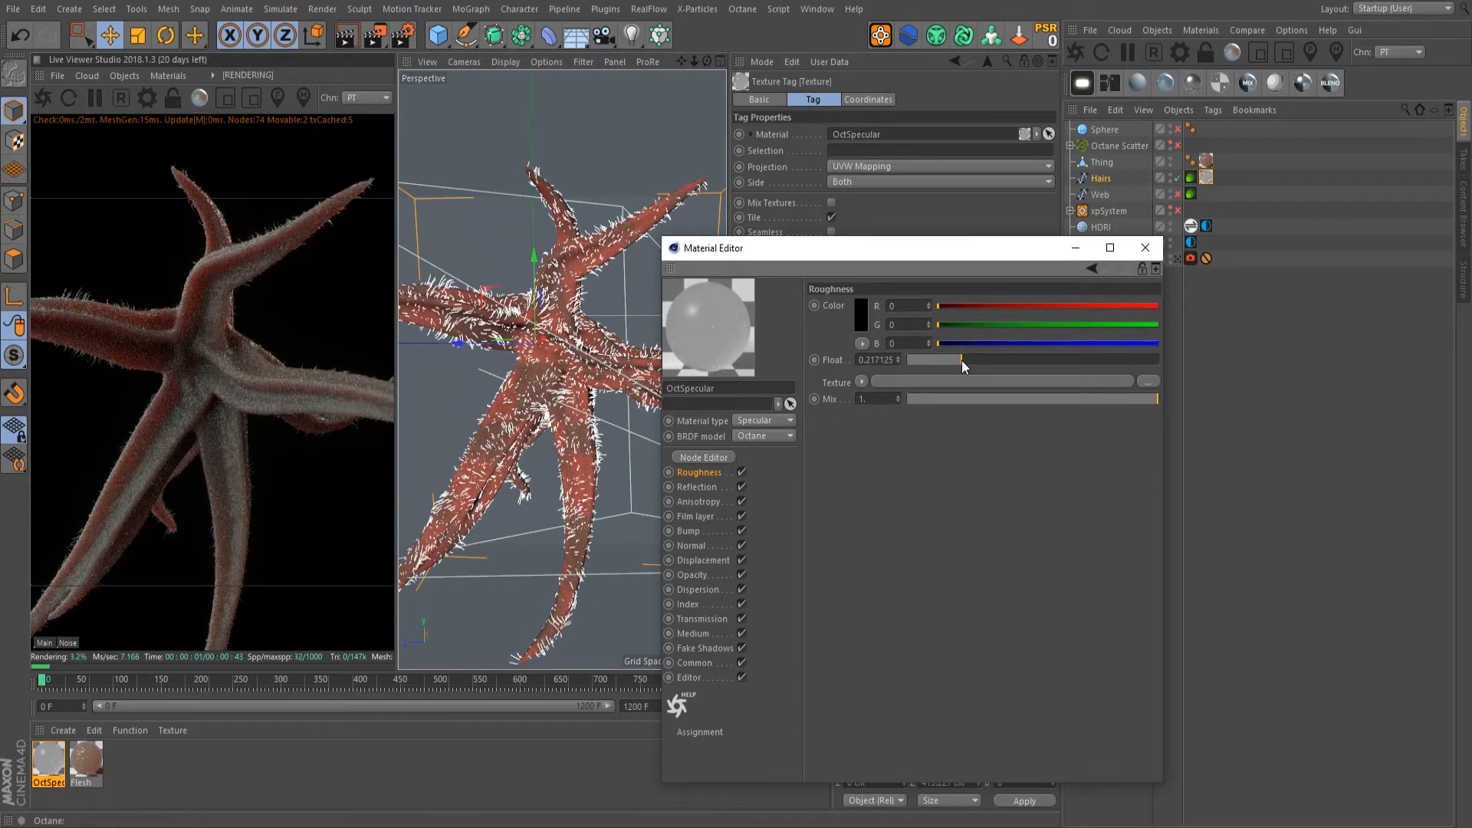
left_click_drag(961, 360, 978, 360)
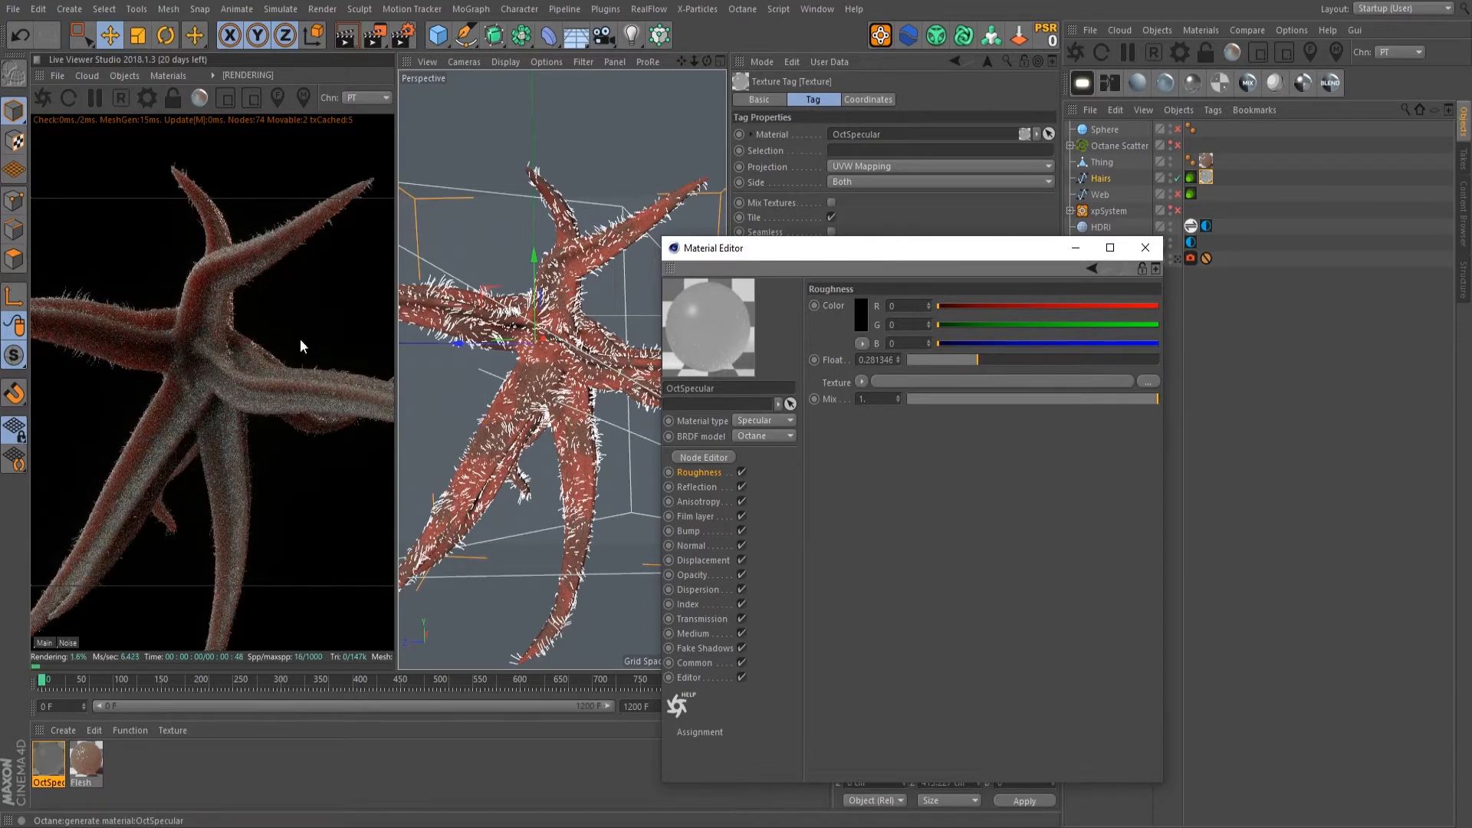
scroll(553, 355, "up", 5)
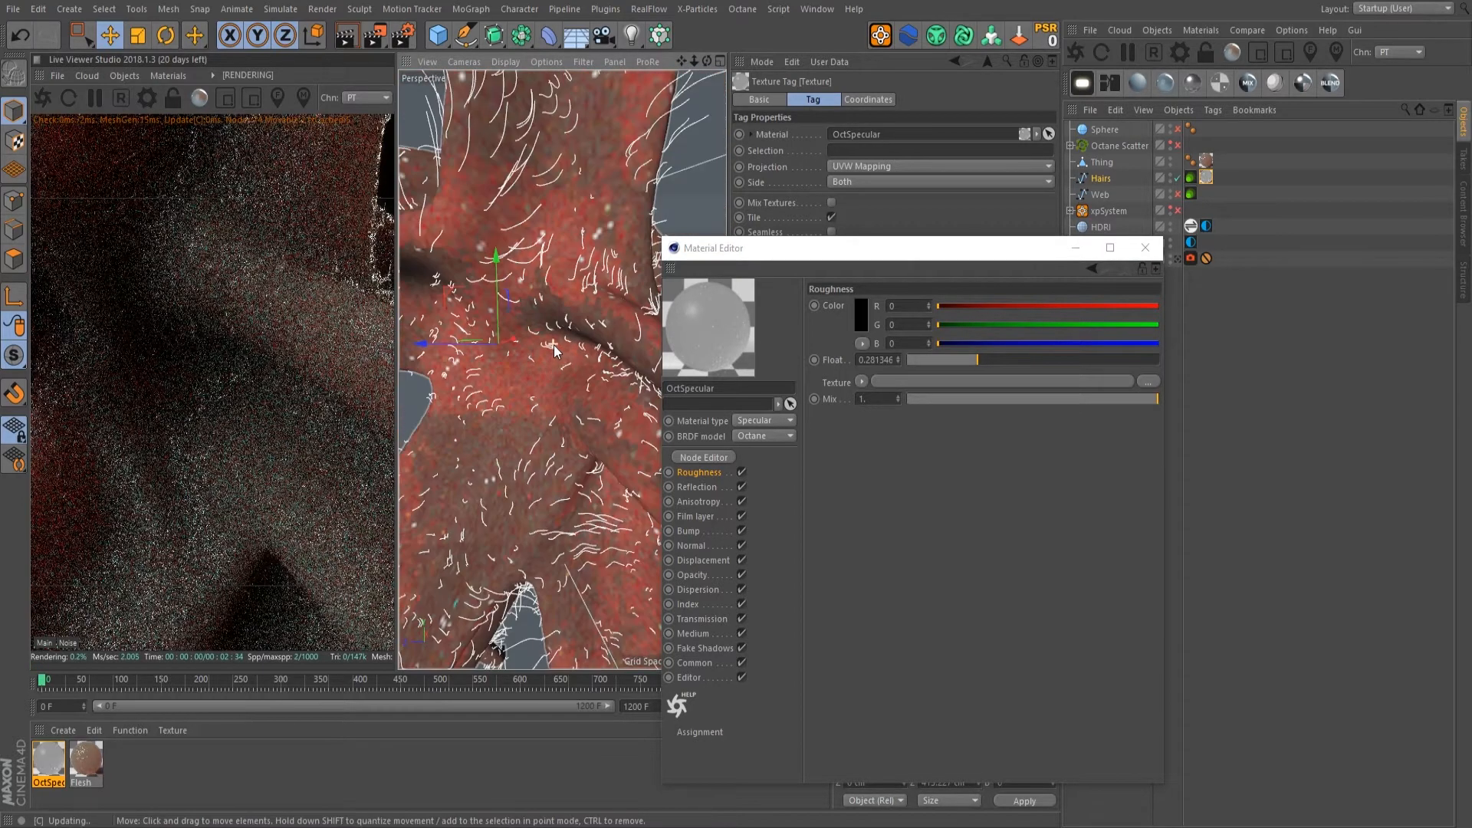
Step: Close the hair material's settings and enable the Web spline so its strands render over the Thing
scroll(553, 354, "up", 3)
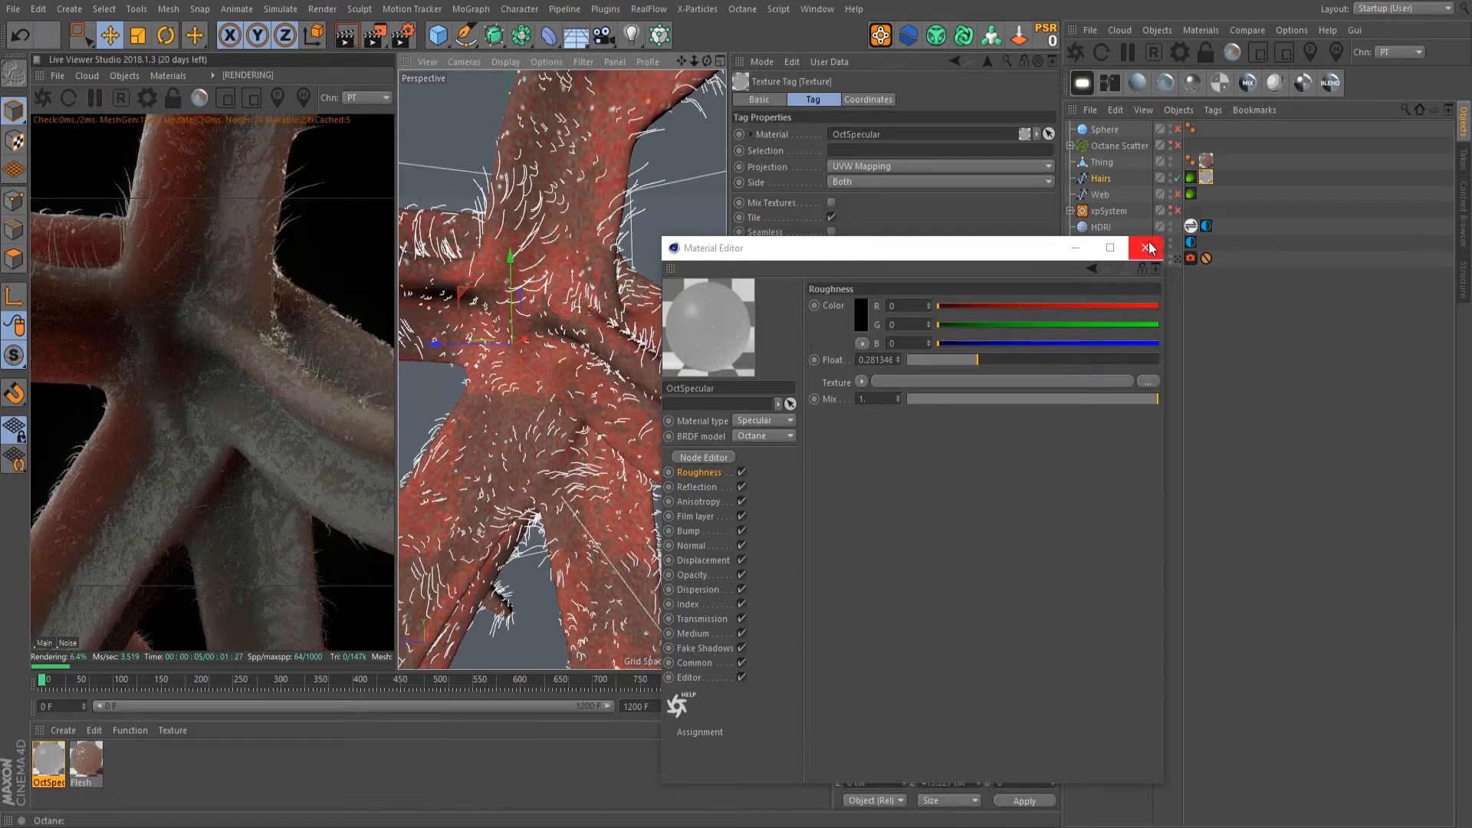
left_click(1146, 247)
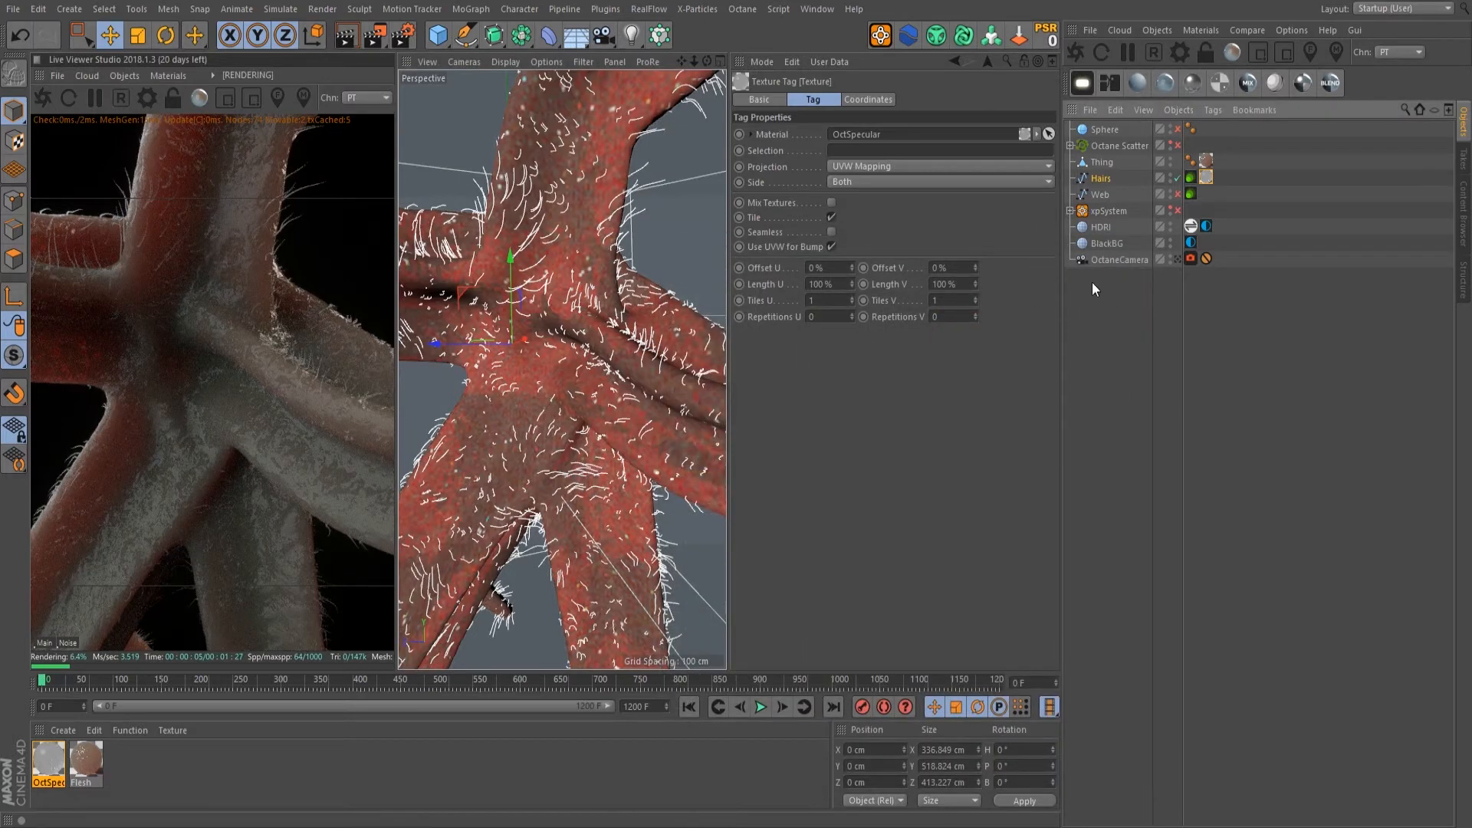
left_click(1098, 194)
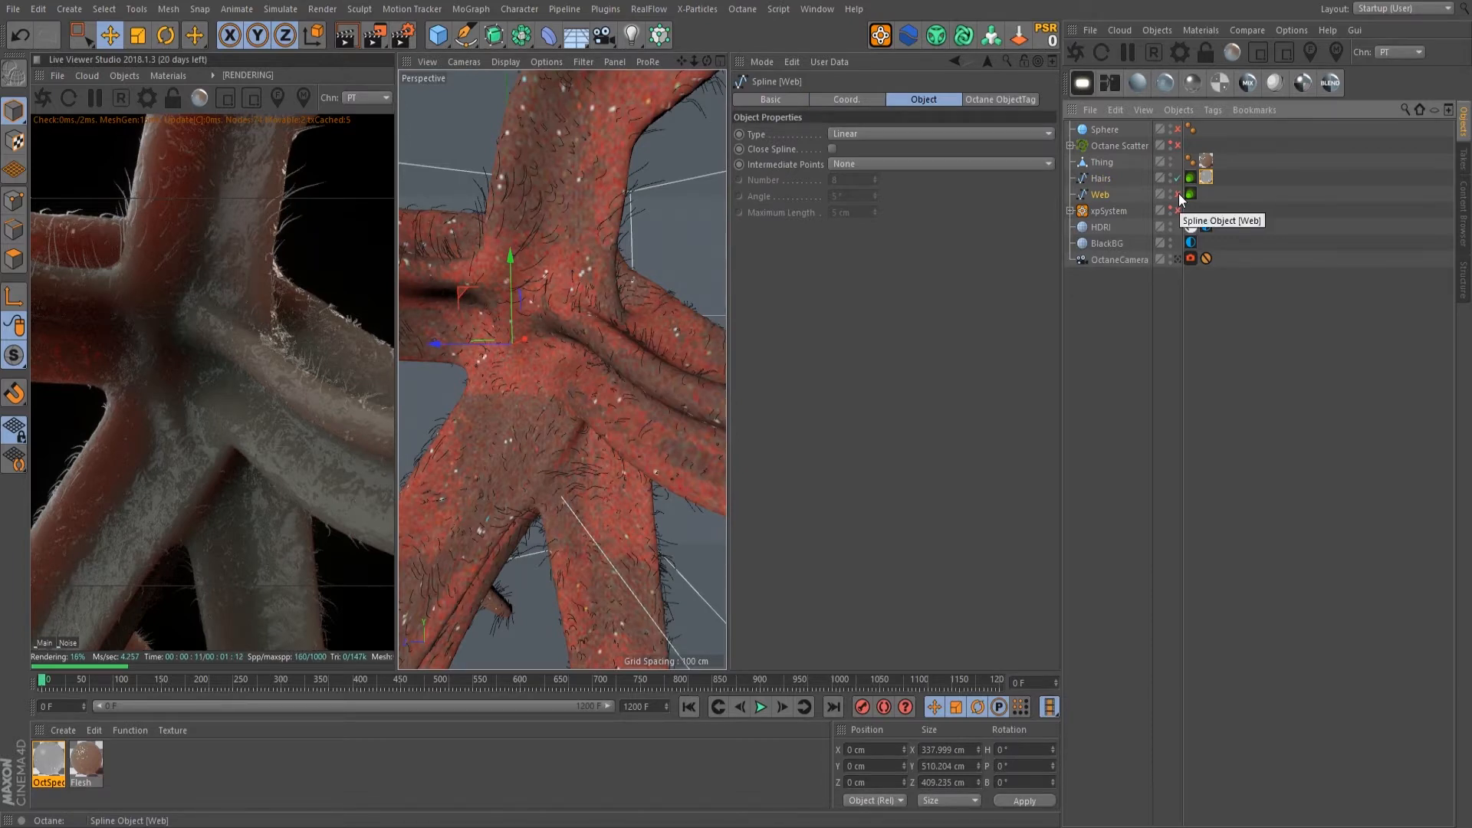
left_click(1179, 194)
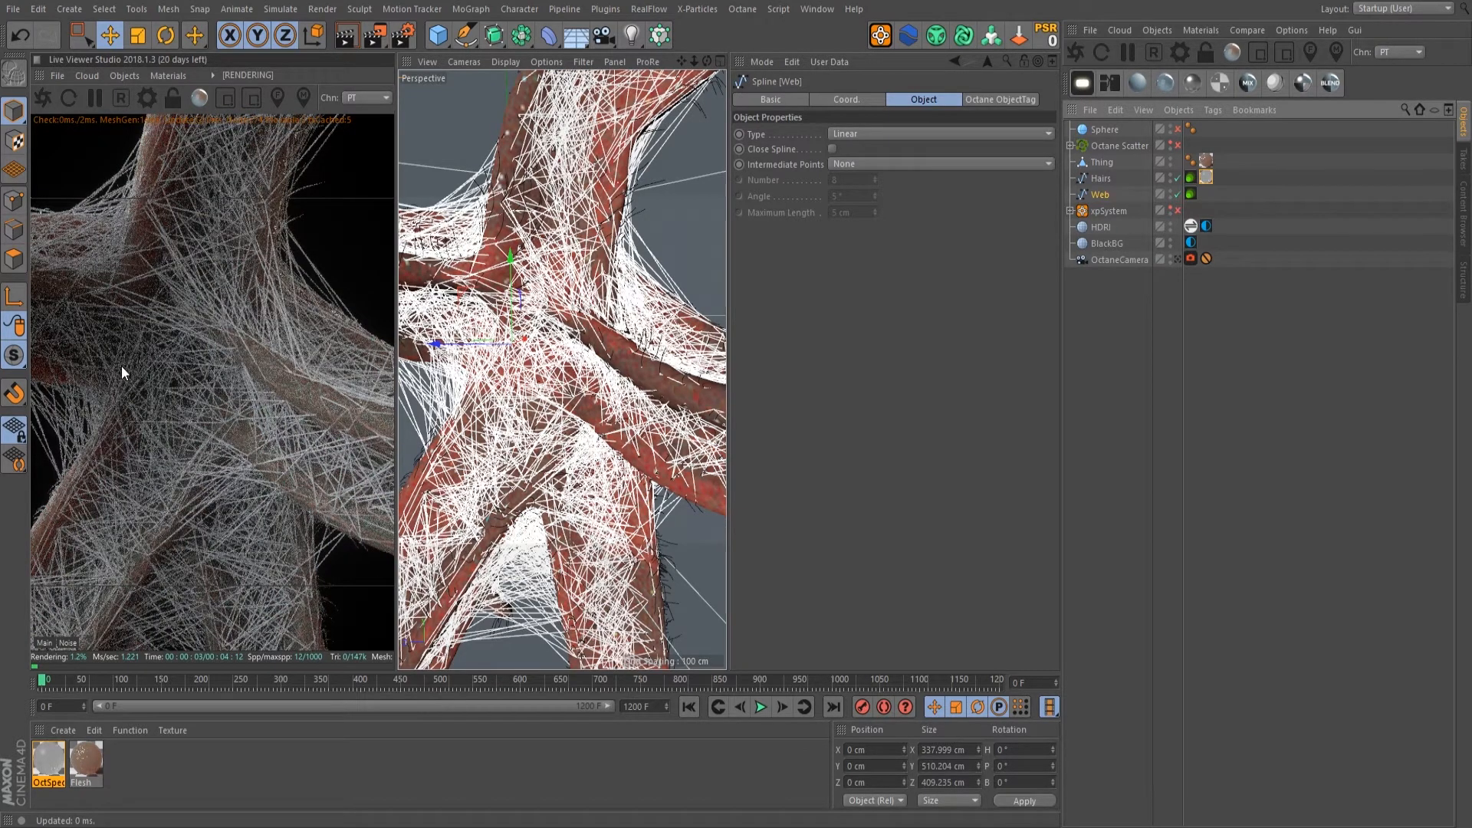
left_click(1179, 259)
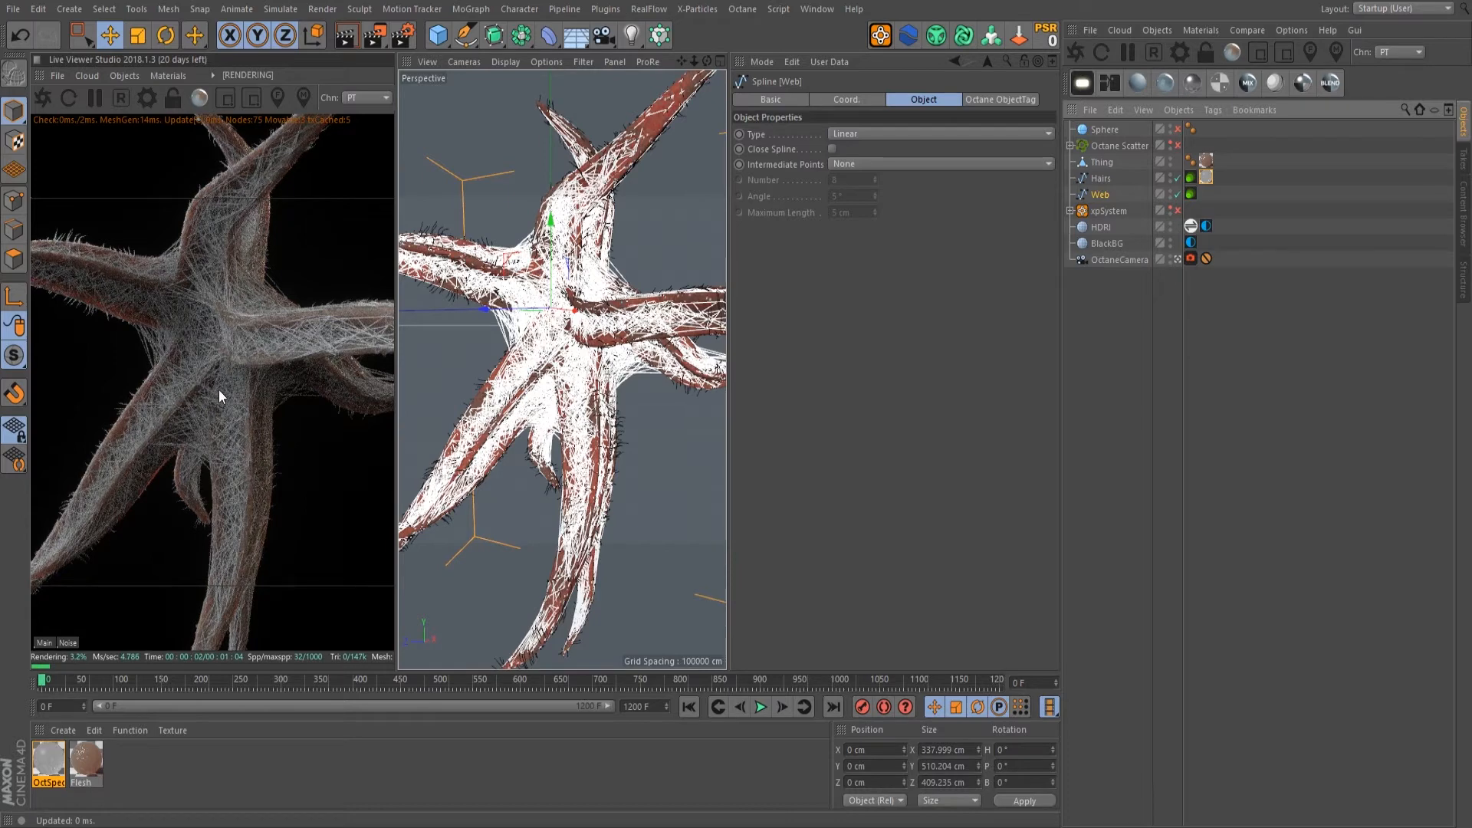
Step: Duplicate the hairs' OctSpecular material and set the copy's roughness to about 0.05
left_click(47, 781)
left_click_drag(57, 758, 104, 784, "ctrl")
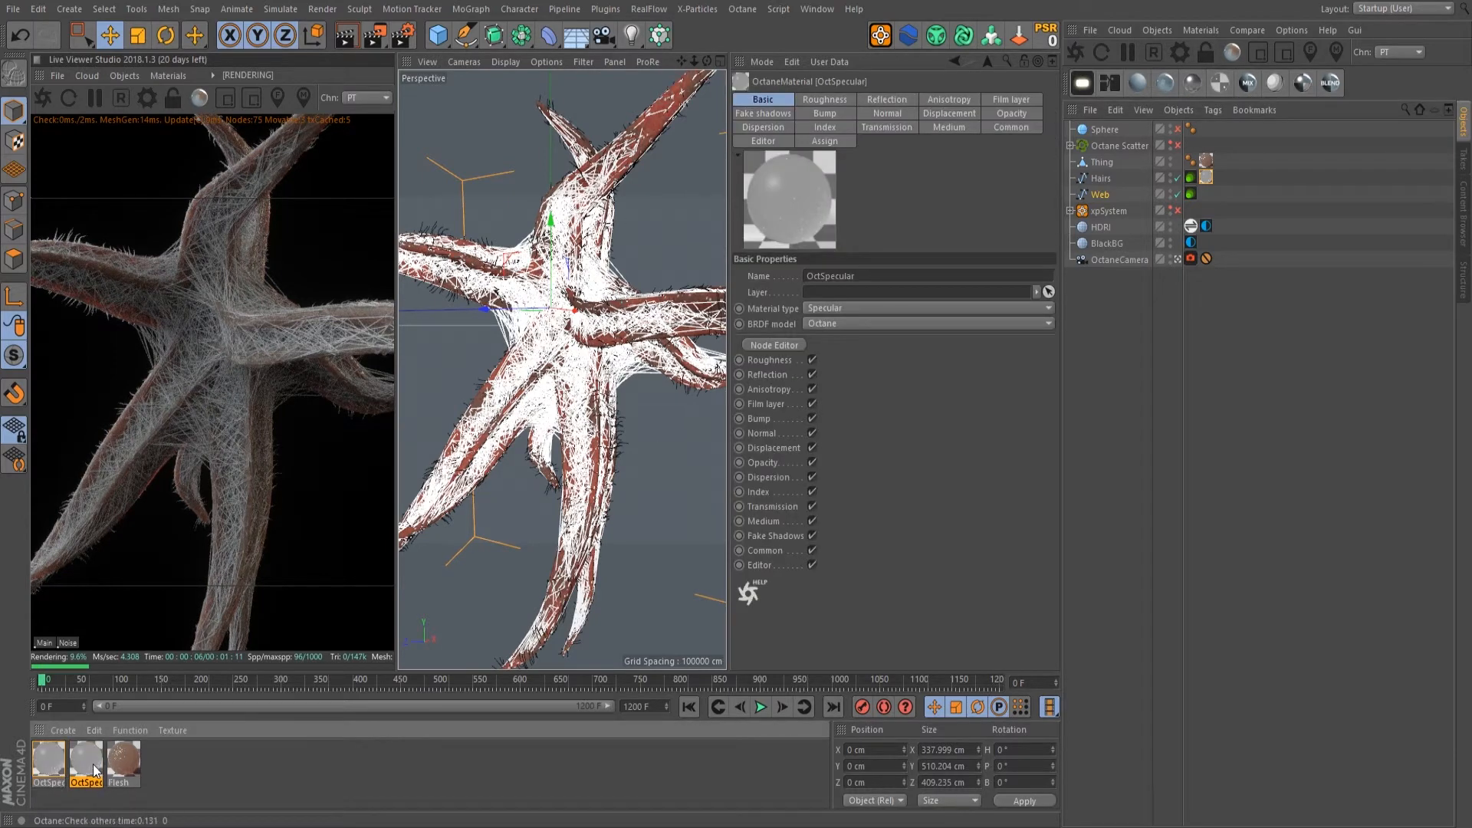
double_click(76, 761)
left_click_drag(500, 89, 886, 174)
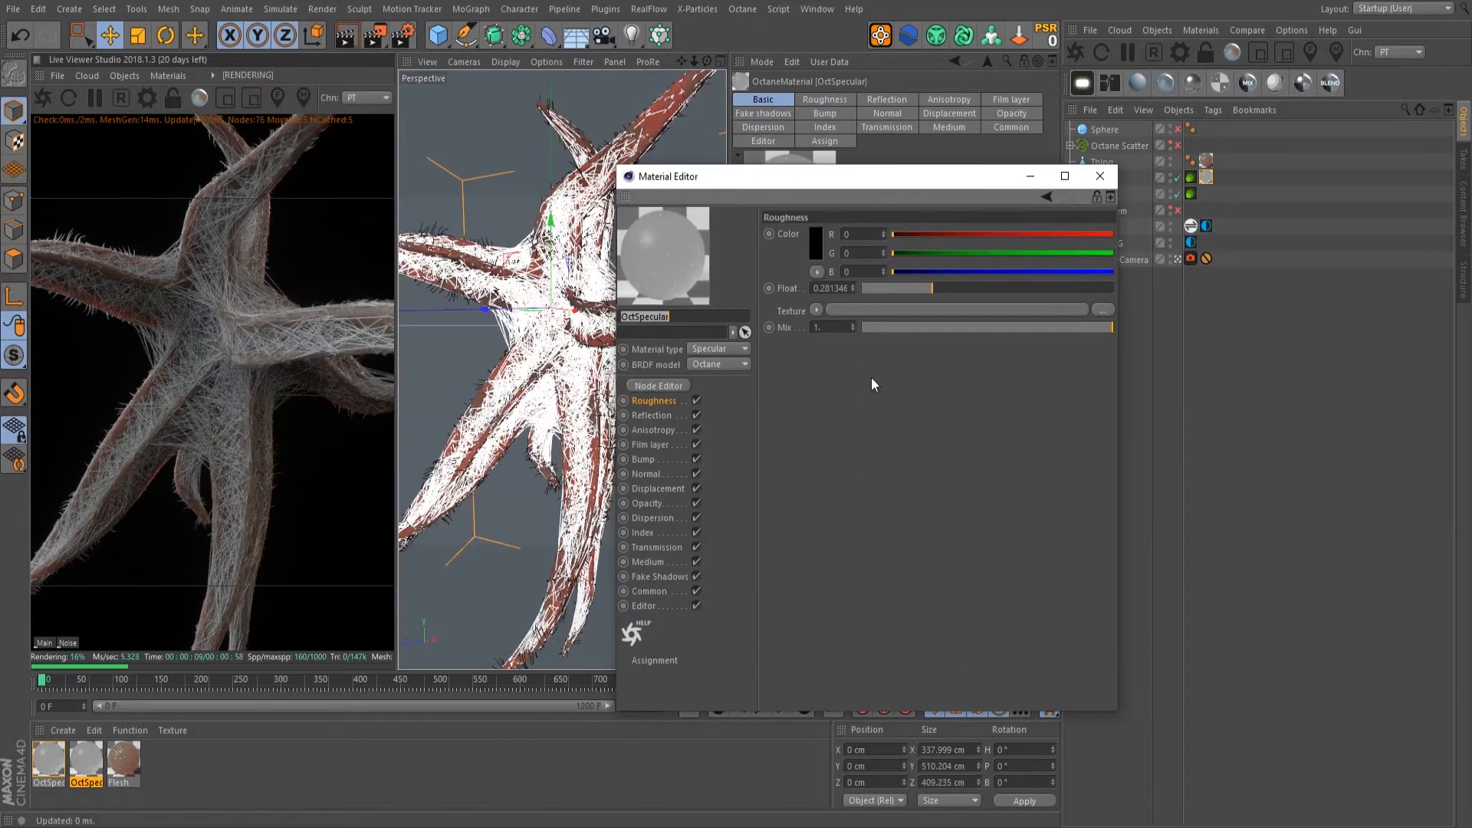
left_click(875, 290)
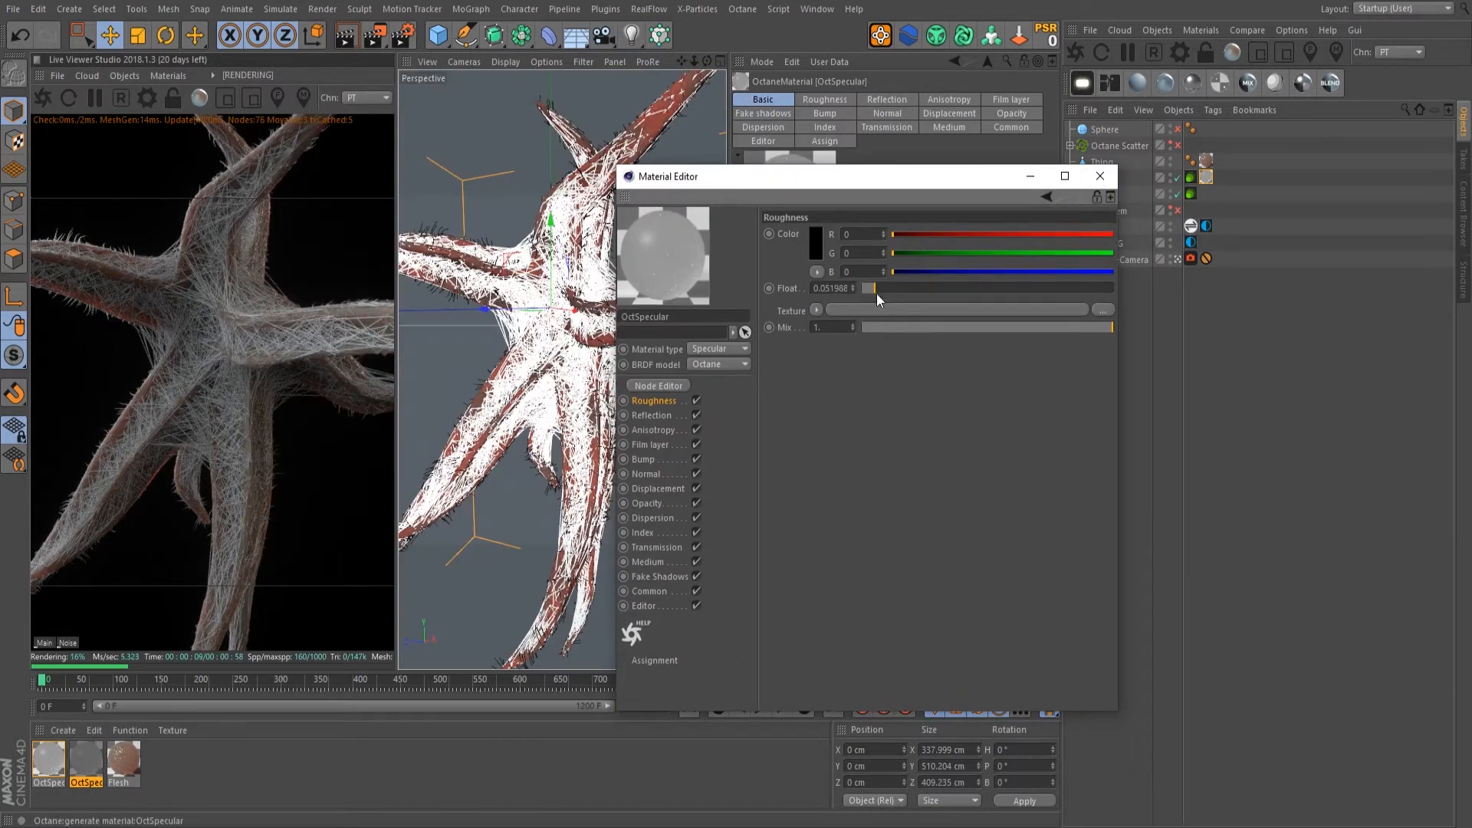
left_click(1101, 176)
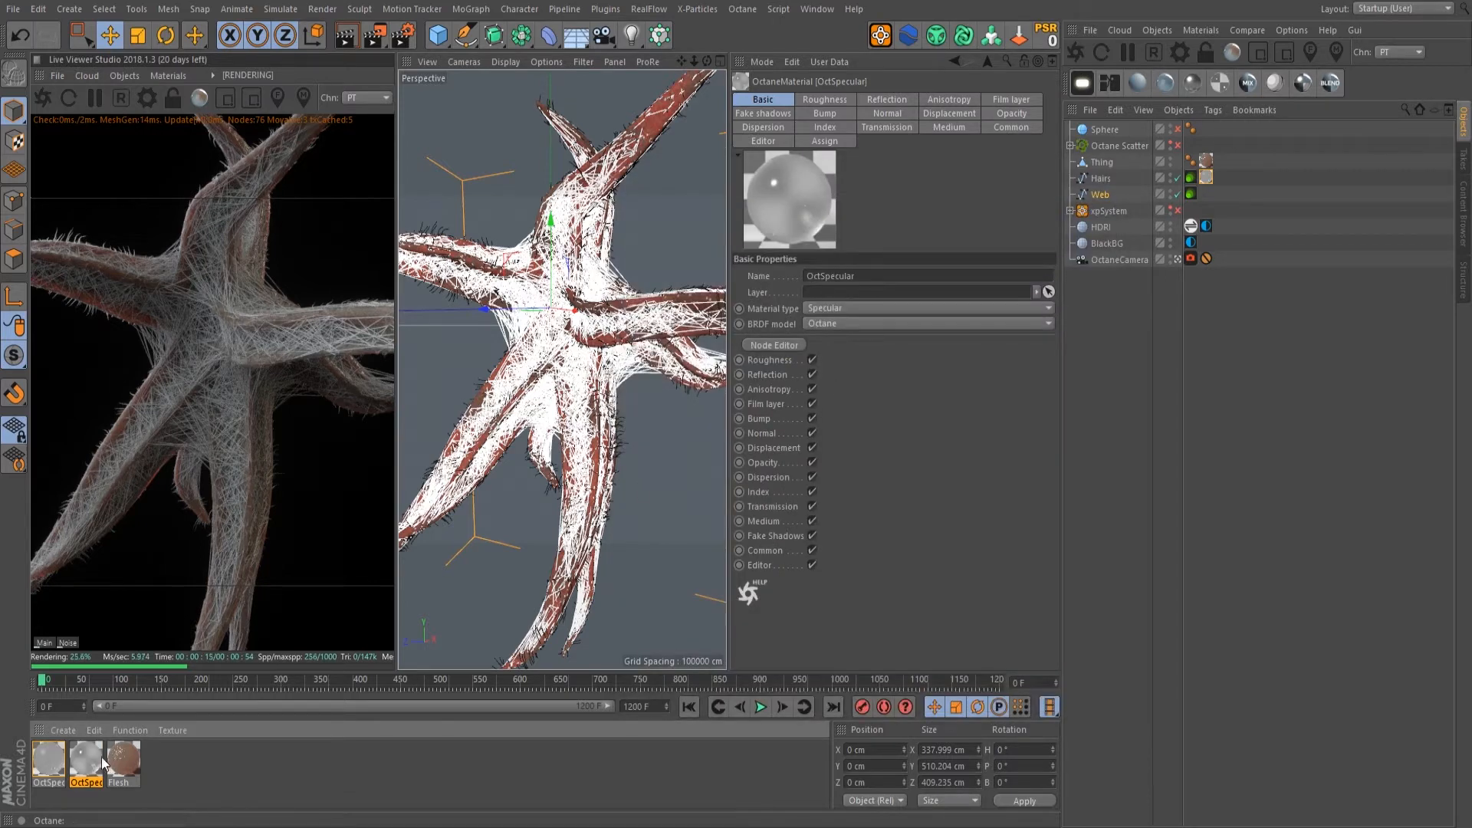
Step: Apply the duplicated OctSpecular material to the Web spline and leave the Octane camera for a closer view
left_click_drag(1108, 194, 1109, 194)
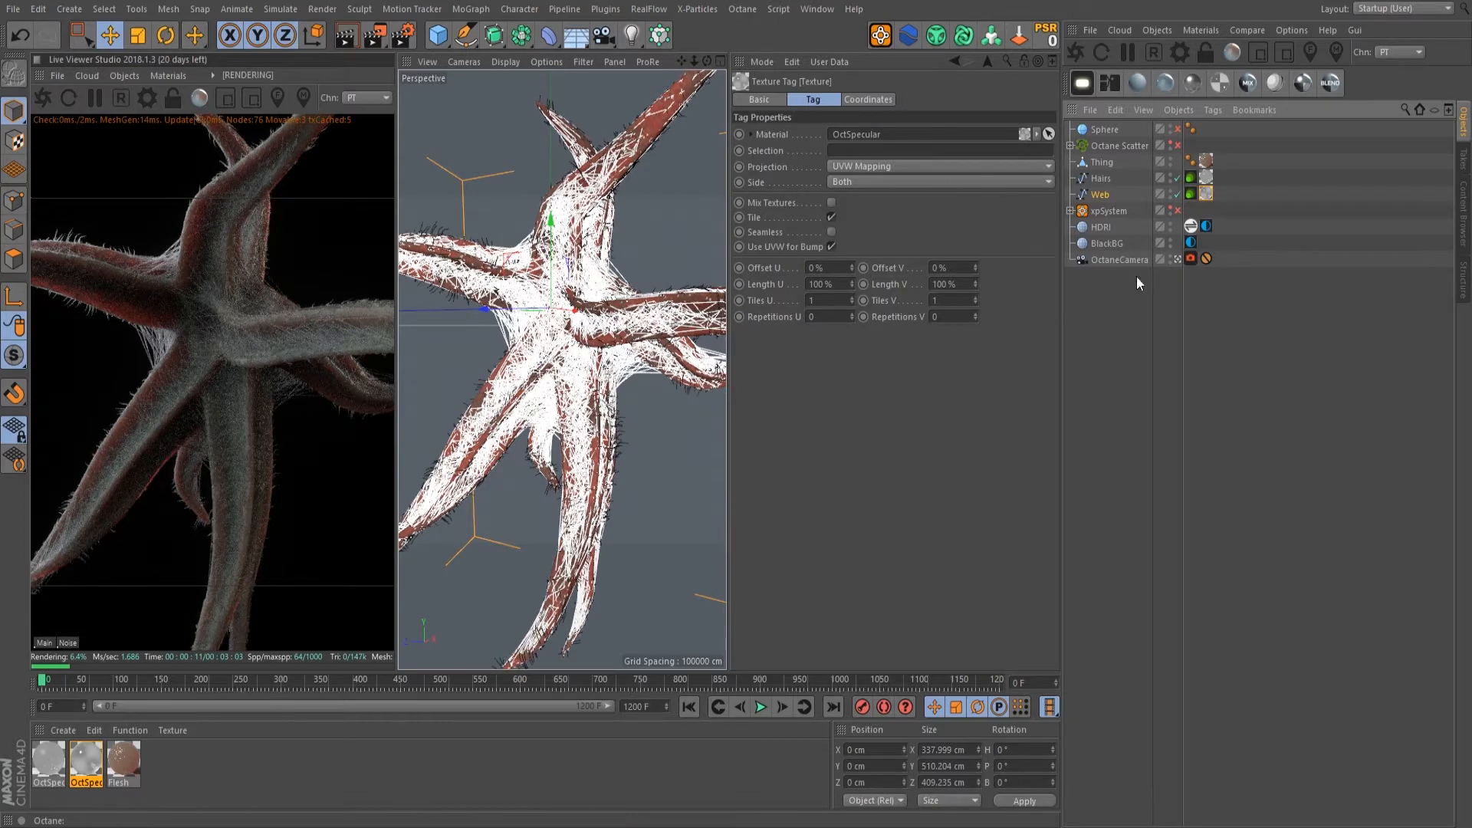
left_click(1180, 261)
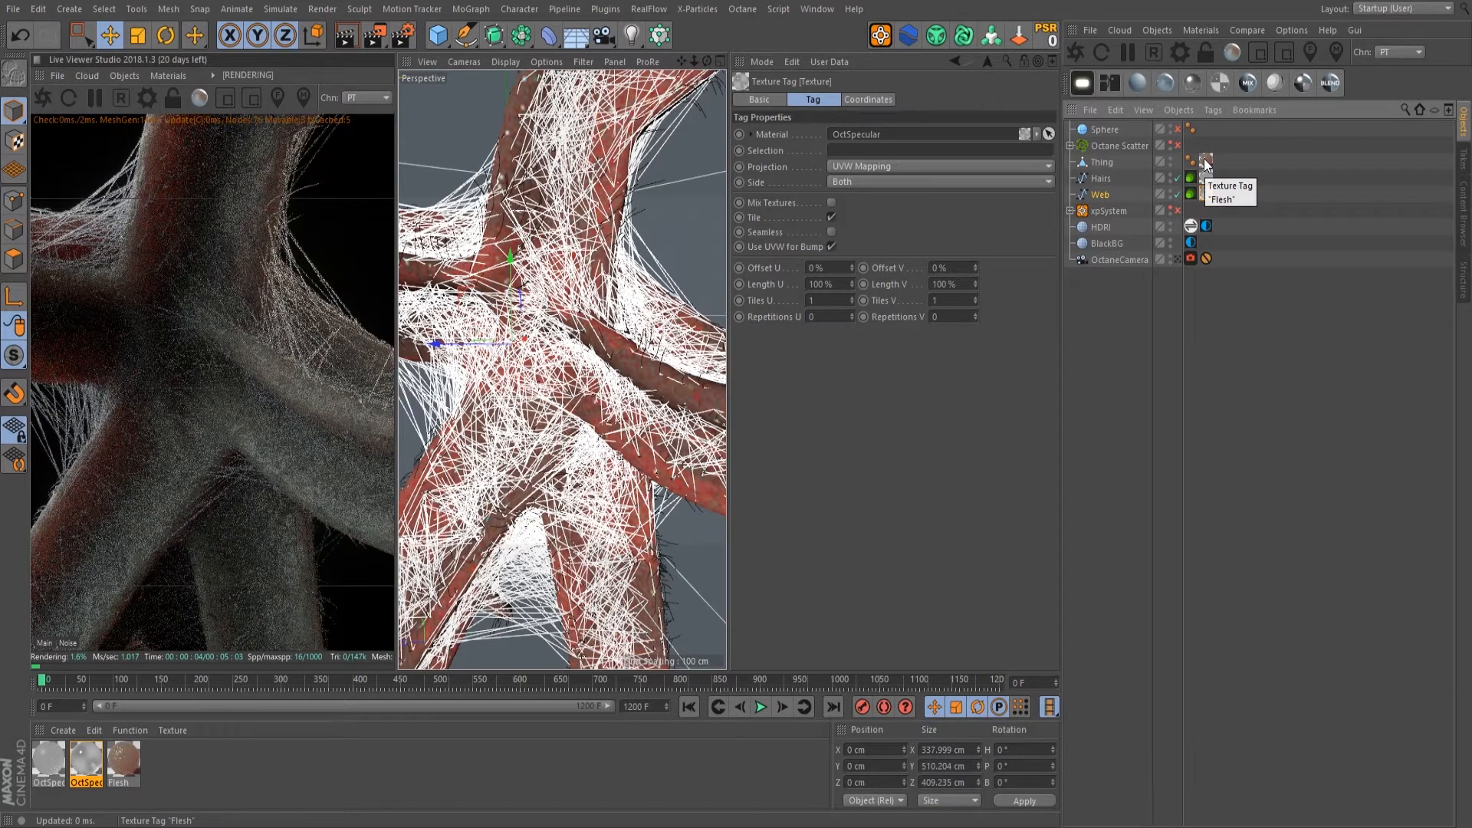
Step: Move the Flesh texture tag off the Thing to examine the web strands on the untextured surface, and put it back
left_click_drag(1206, 162, 1198, 146)
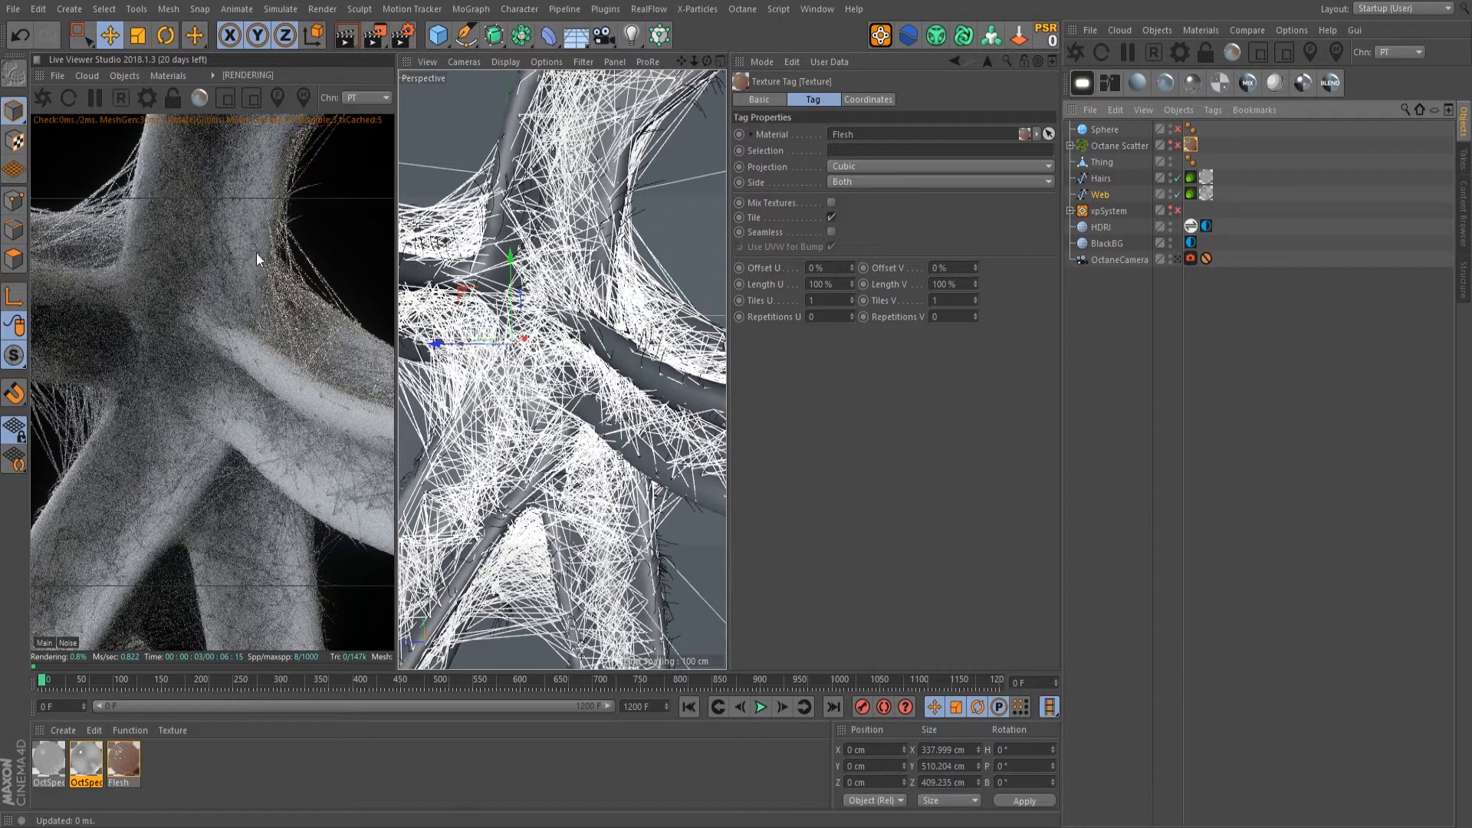
scroll(470, 432, "up", 4)
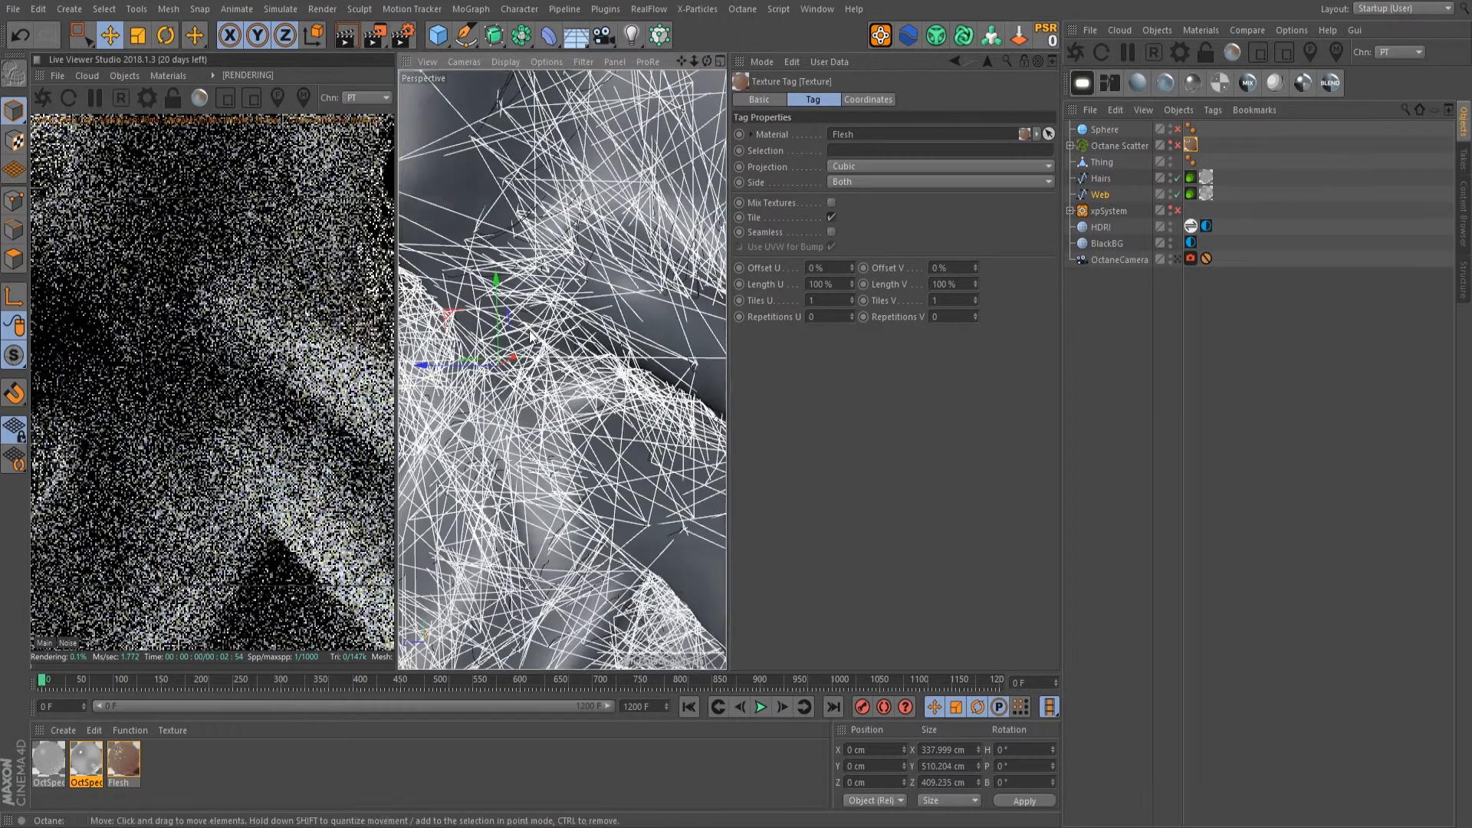
scroll(470, 432, "down", 5)
left_click_drag(470, 432, 589, 445, "alt")
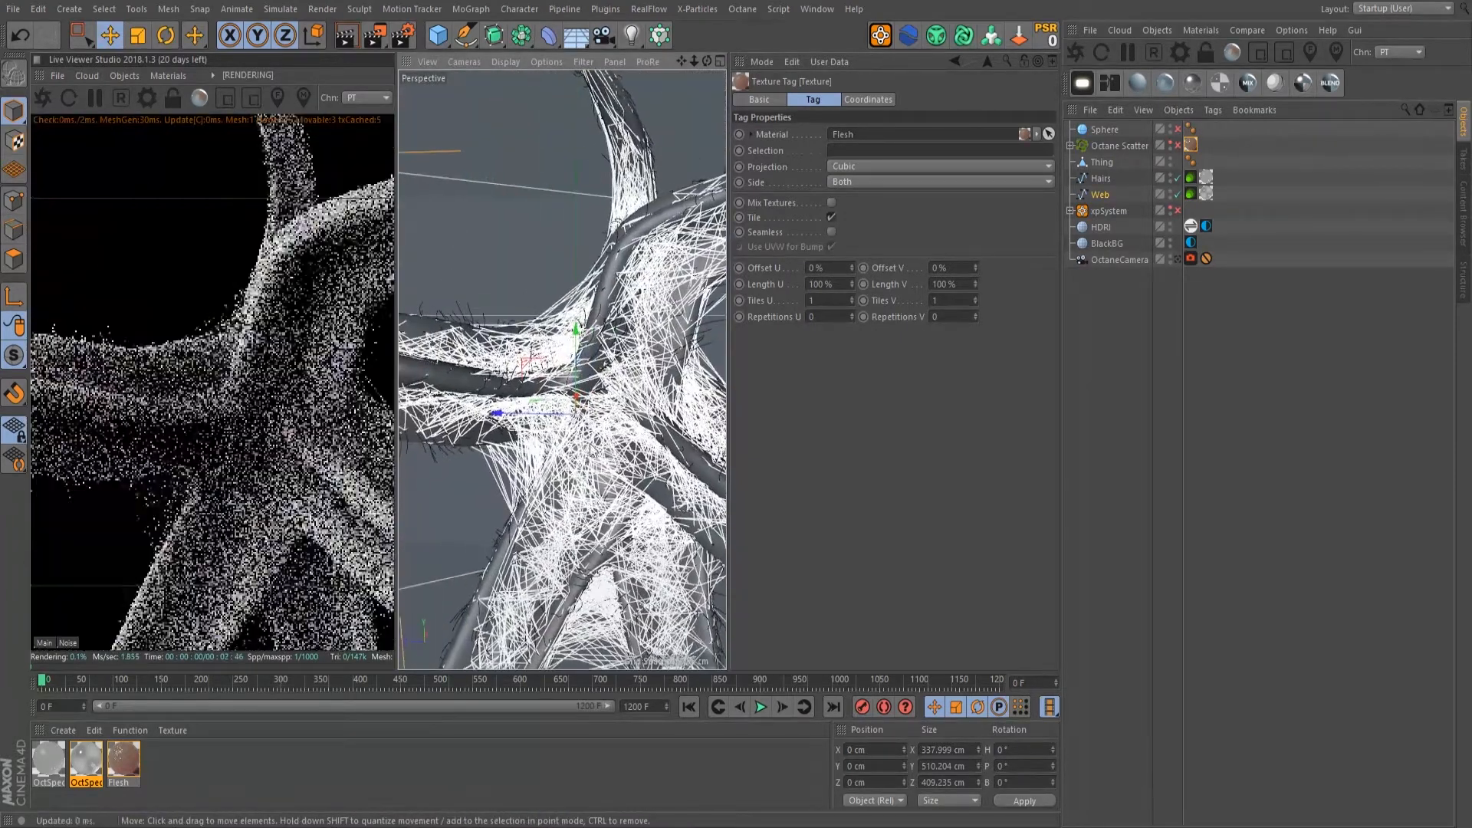
scroll(561, 458, "up", 4)
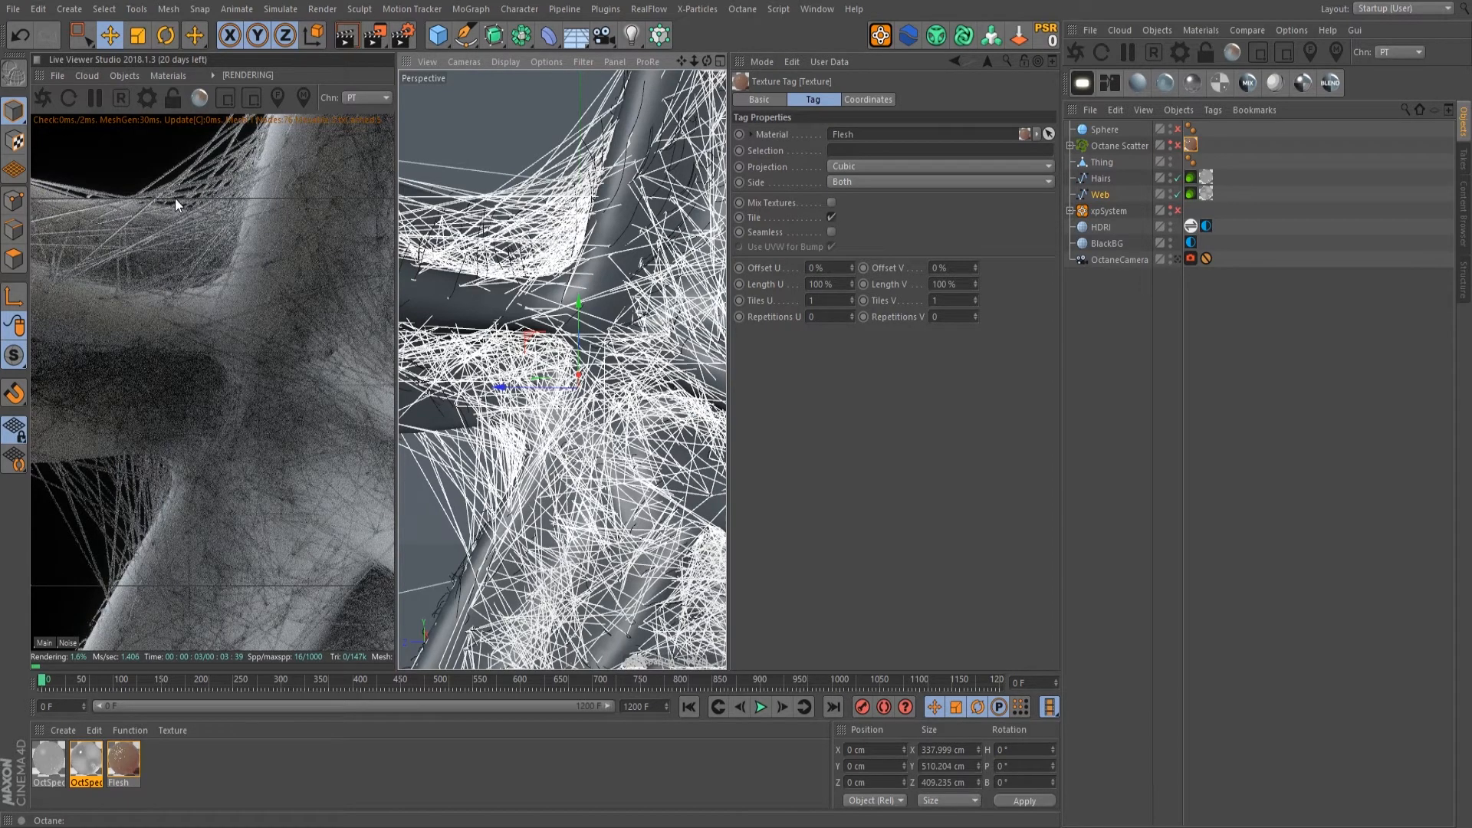
left_click_drag(1191, 145, 1205, 161)
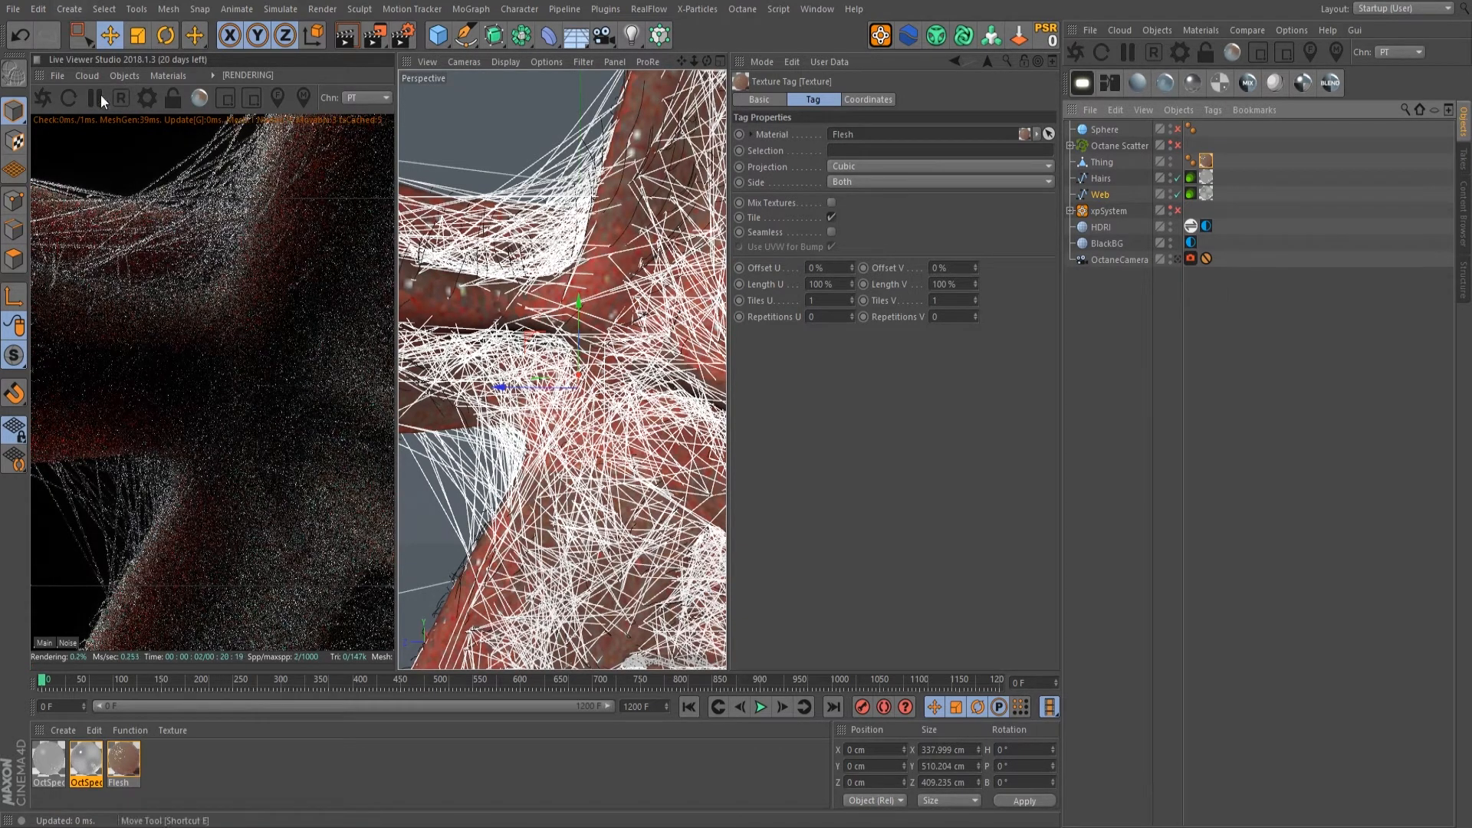
Step: Limit the live render to a region over the webbed junction of the tentacles
left_click(224, 99)
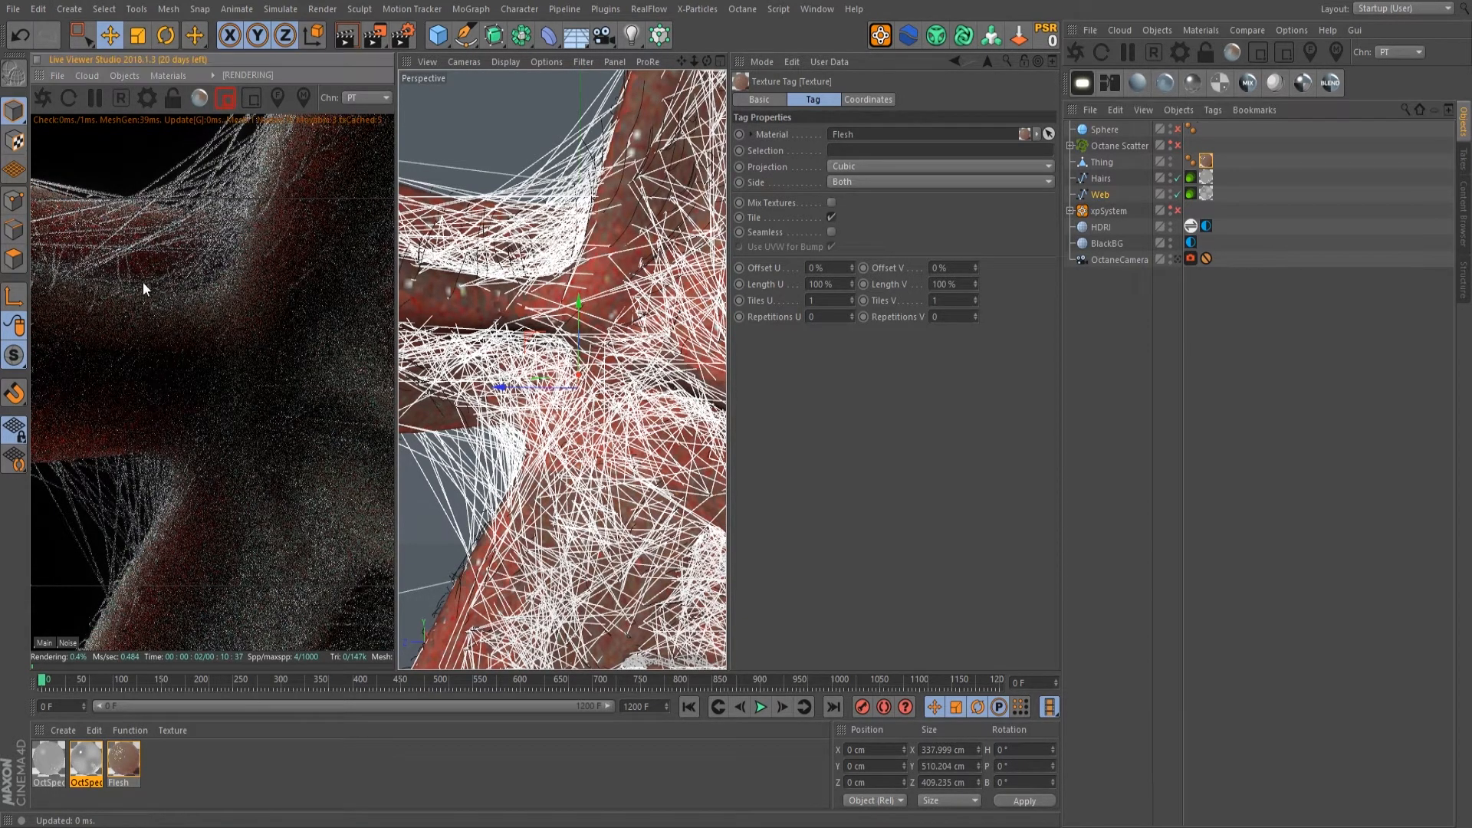
left_click_drag(139, 280, 356, 526)
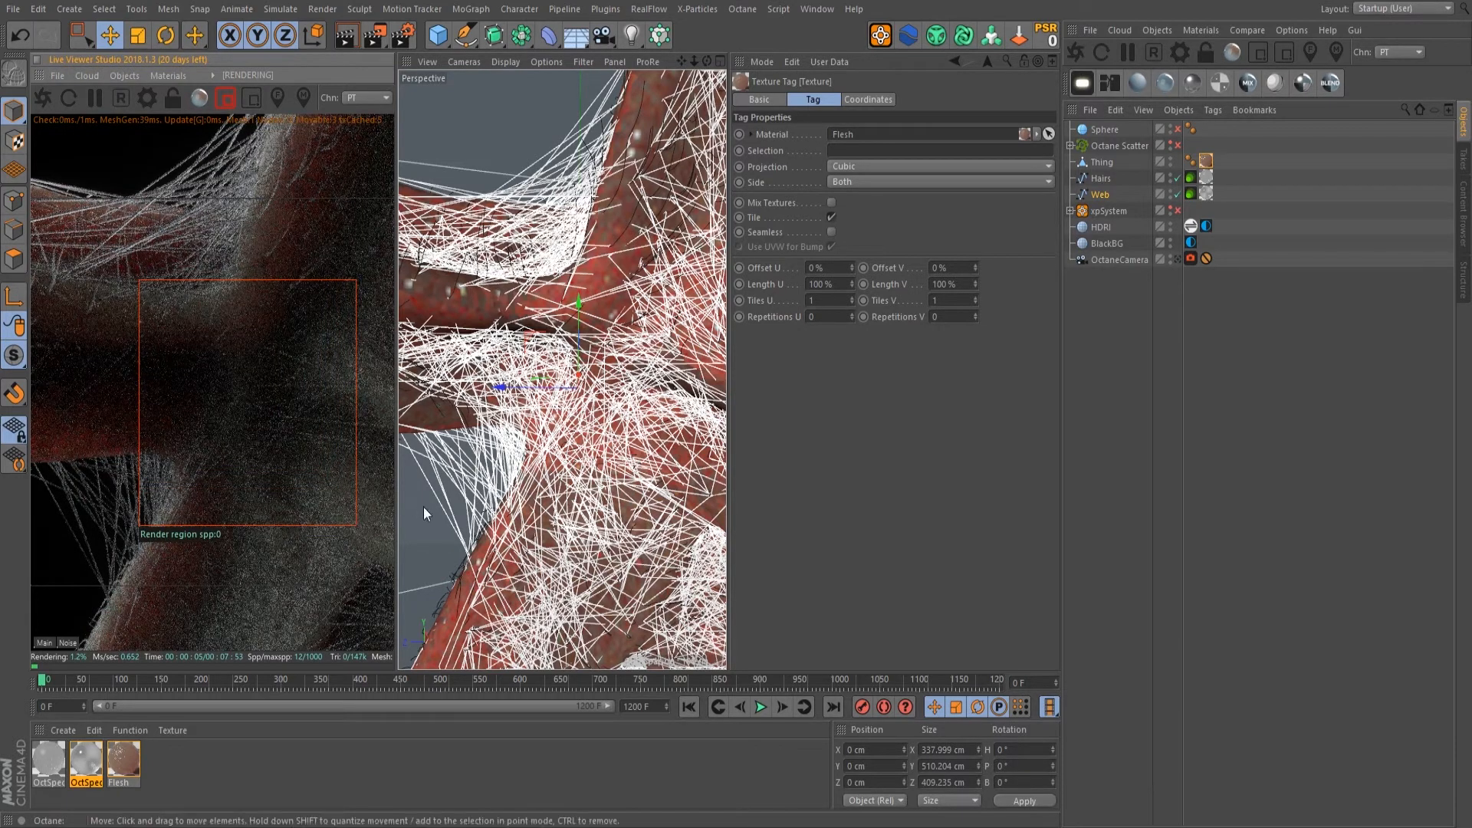
scroll(598, 399, "down", 3)
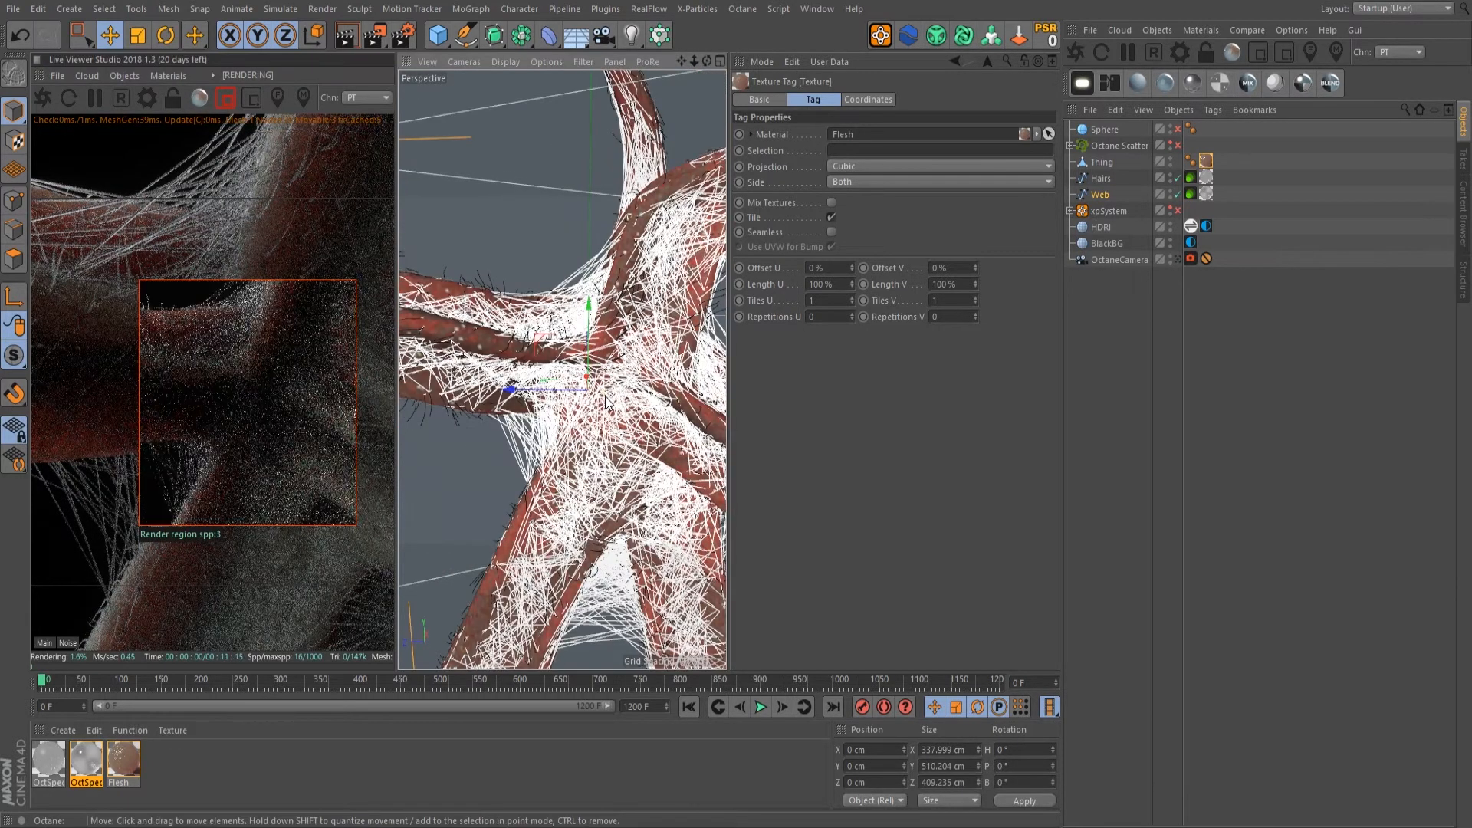
left_click_drag(589, 408, 539, 349, "alt")
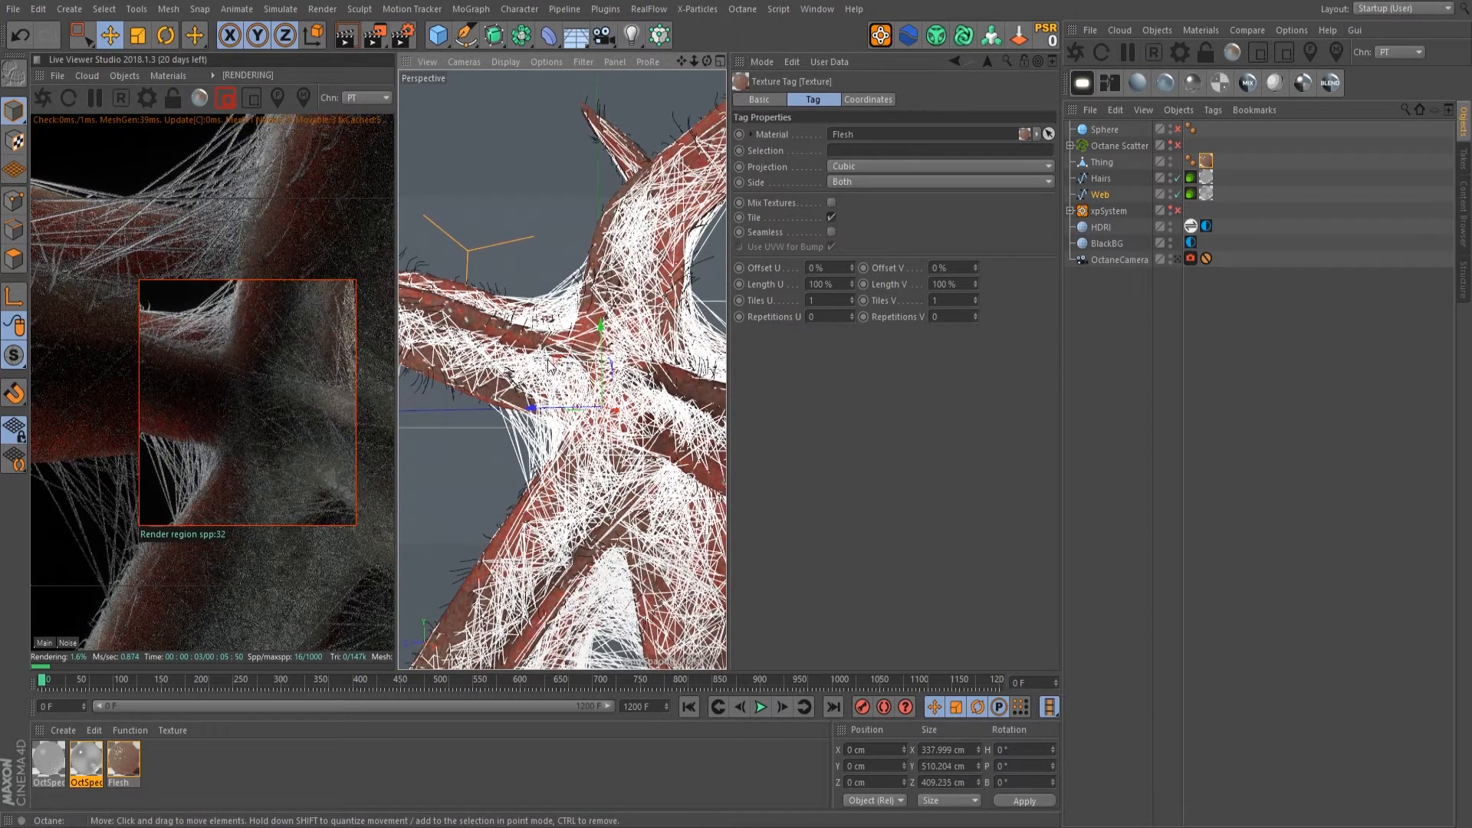
Step: Lower the web material's roughness to about 0.03
double_click(86, 762)
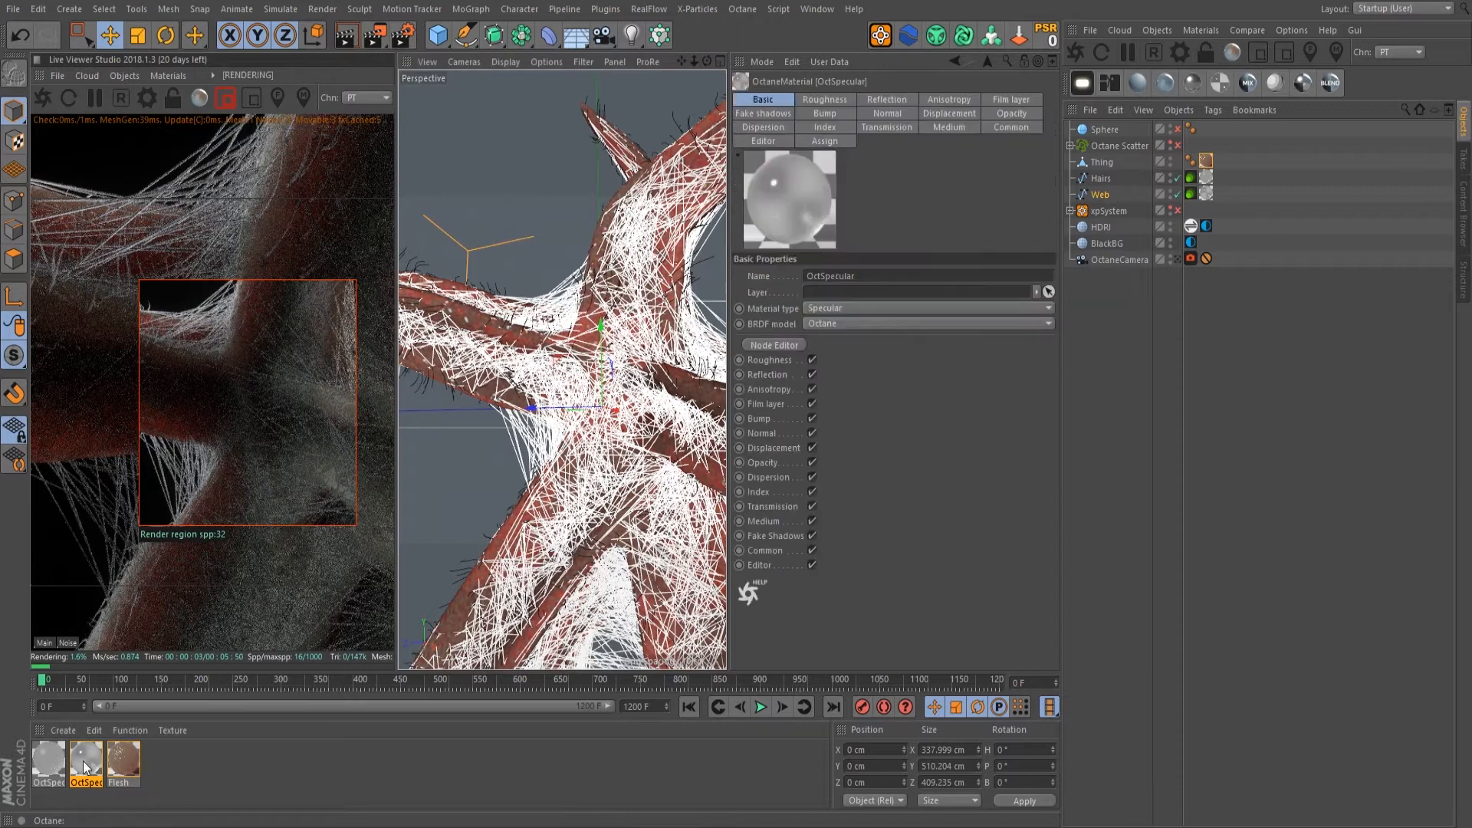
left_click_drag(514, 92, 757, 129)
left_click(725, 240)
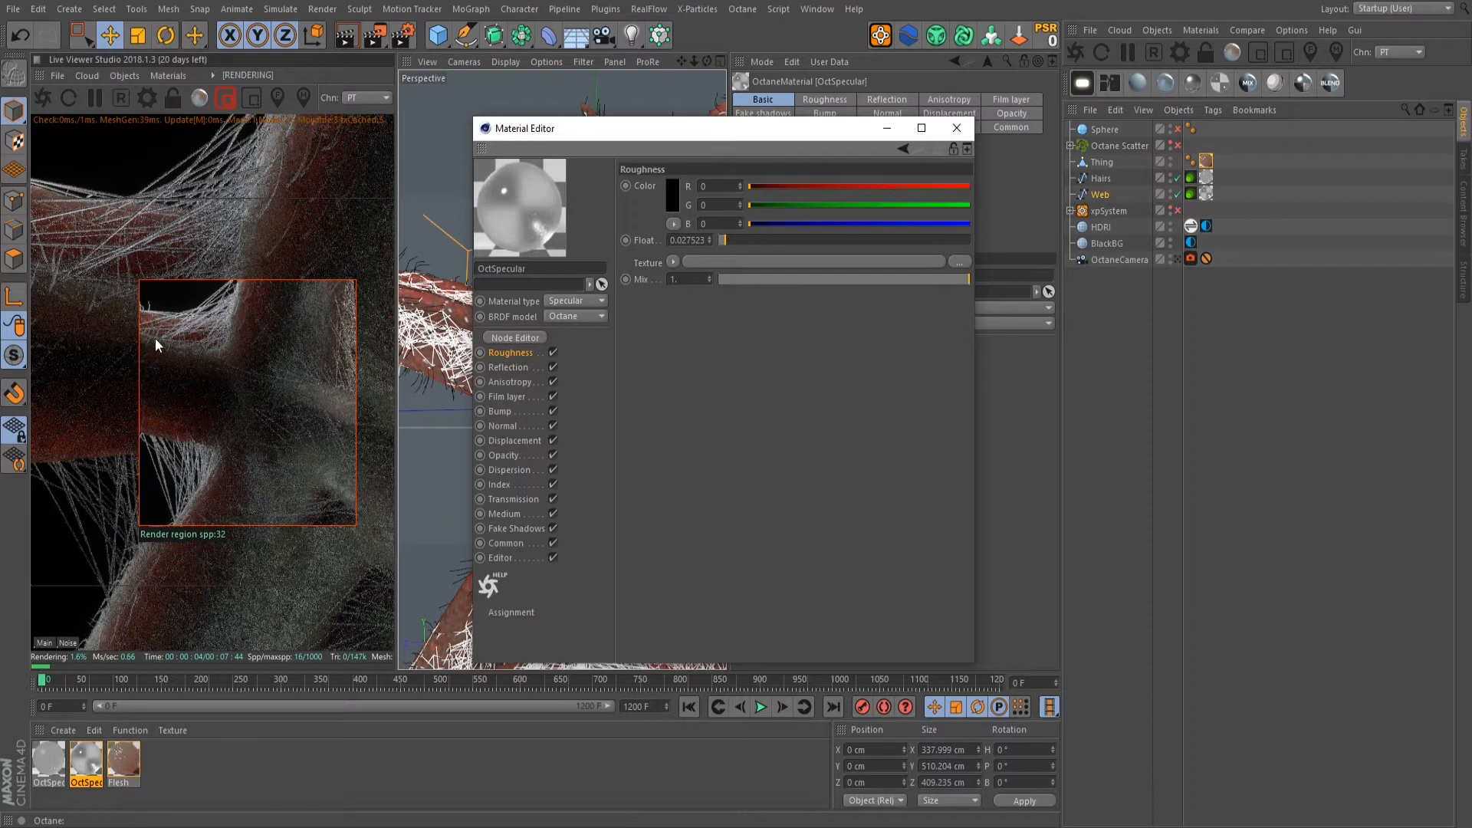
Step: Tint the web material's transmission color a very pale yellow with hue 56° and saturation 3%
left_click(516, 499)
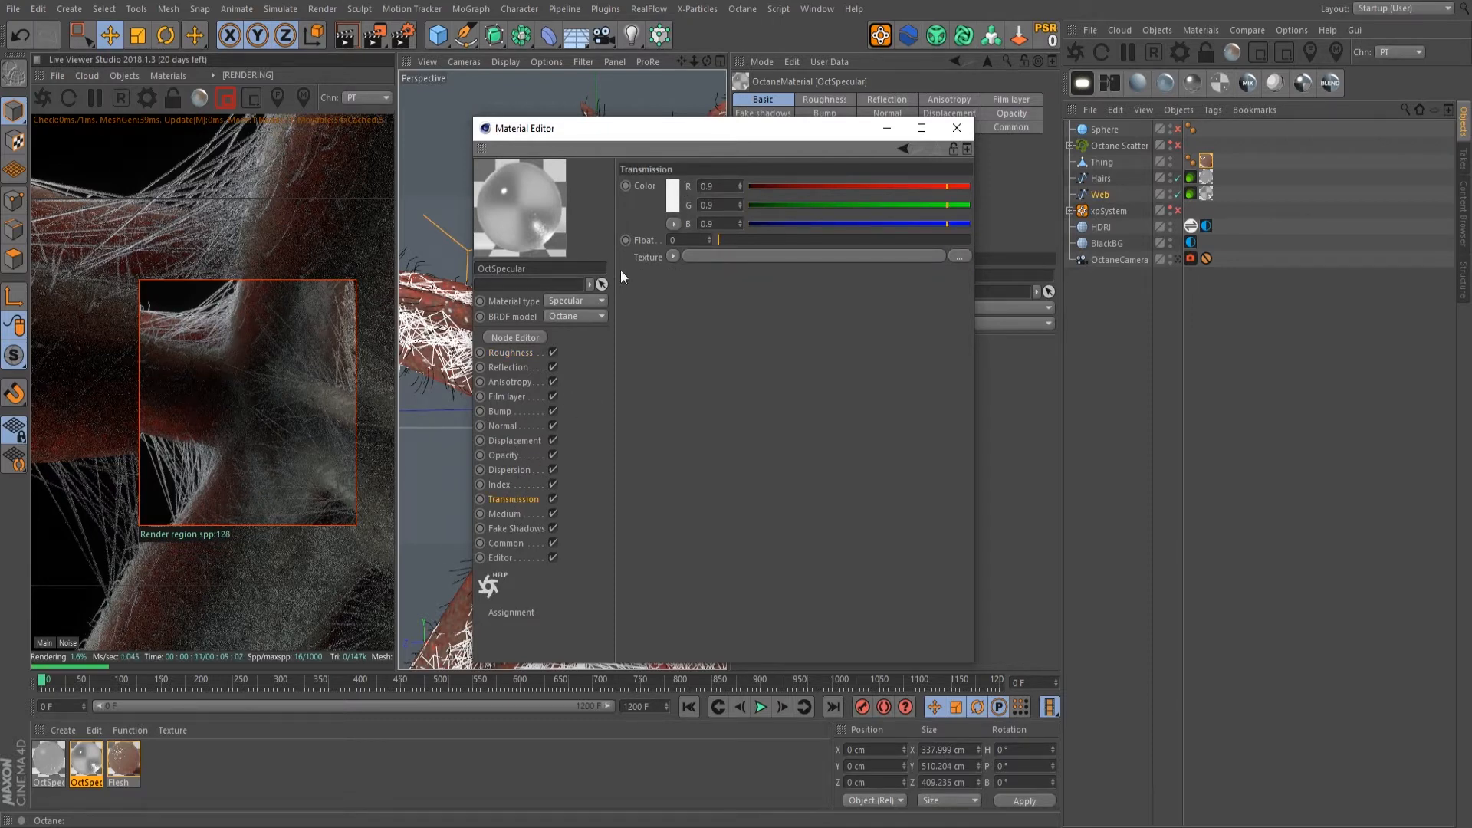
left_click(668, 195)
left_click(641, 191)
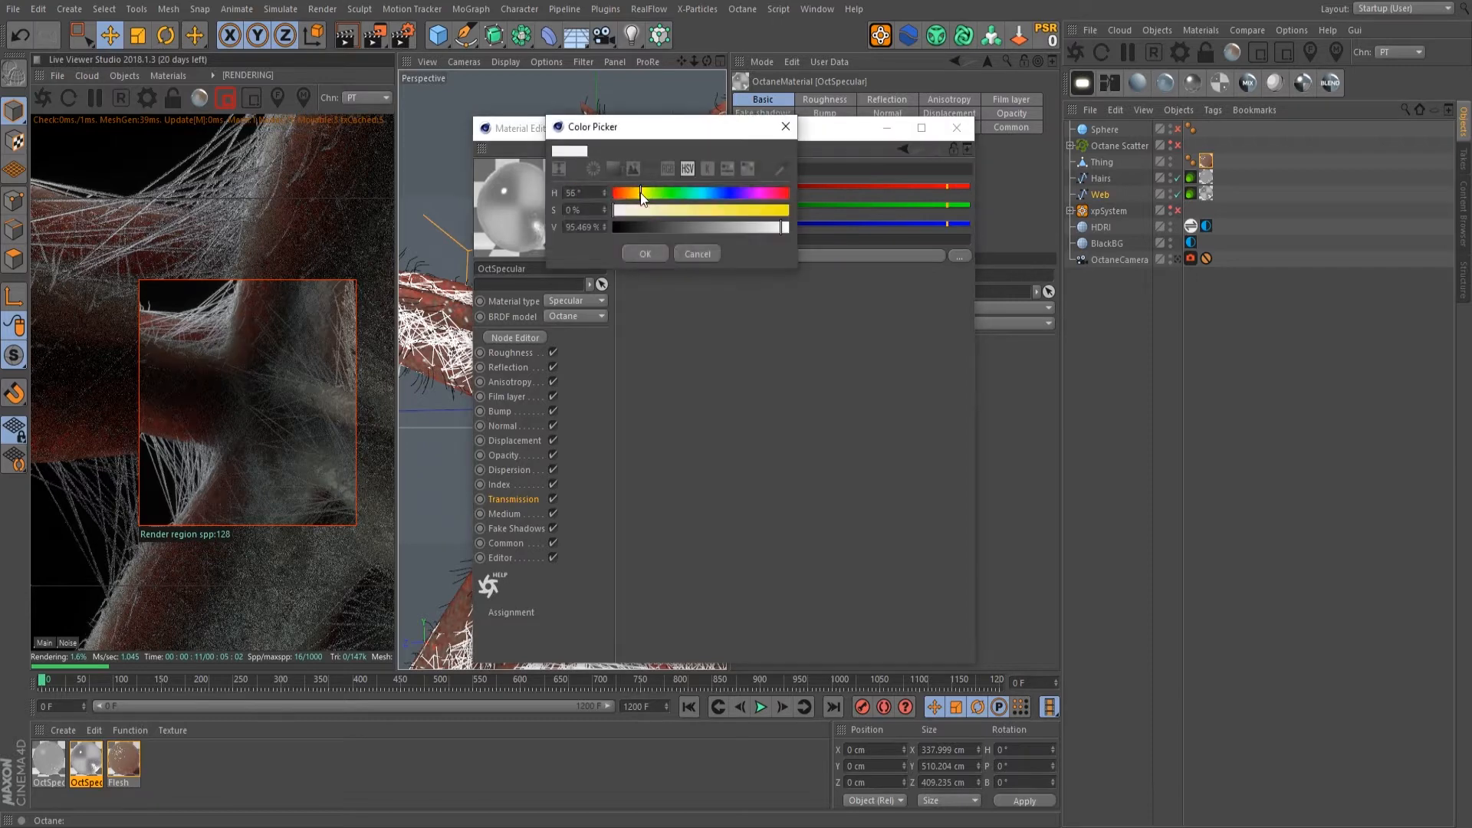
left_click(627, 211)
left_click(638, 253)
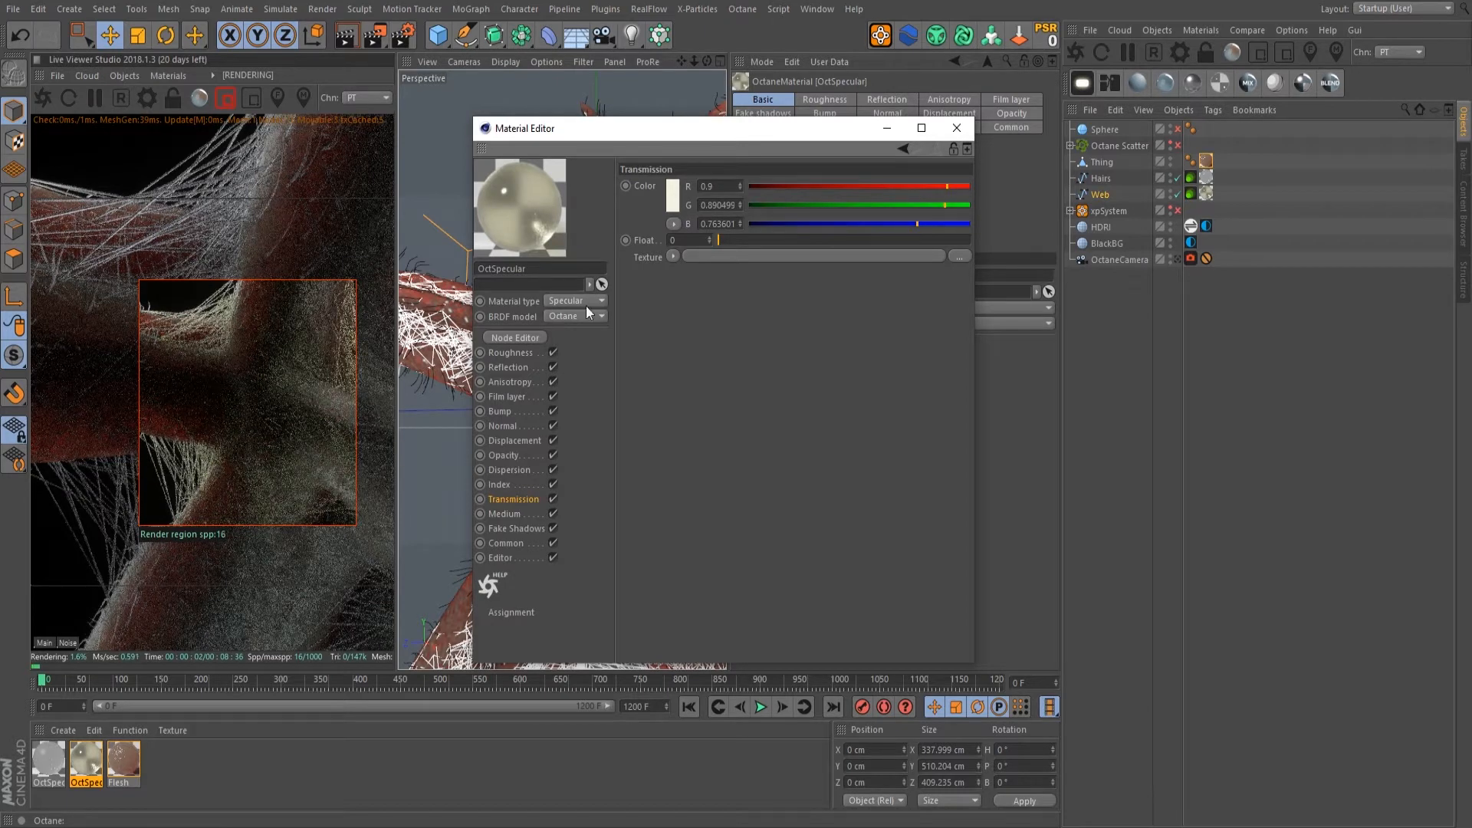
left_click(673, 196)
left_click(621, 220)
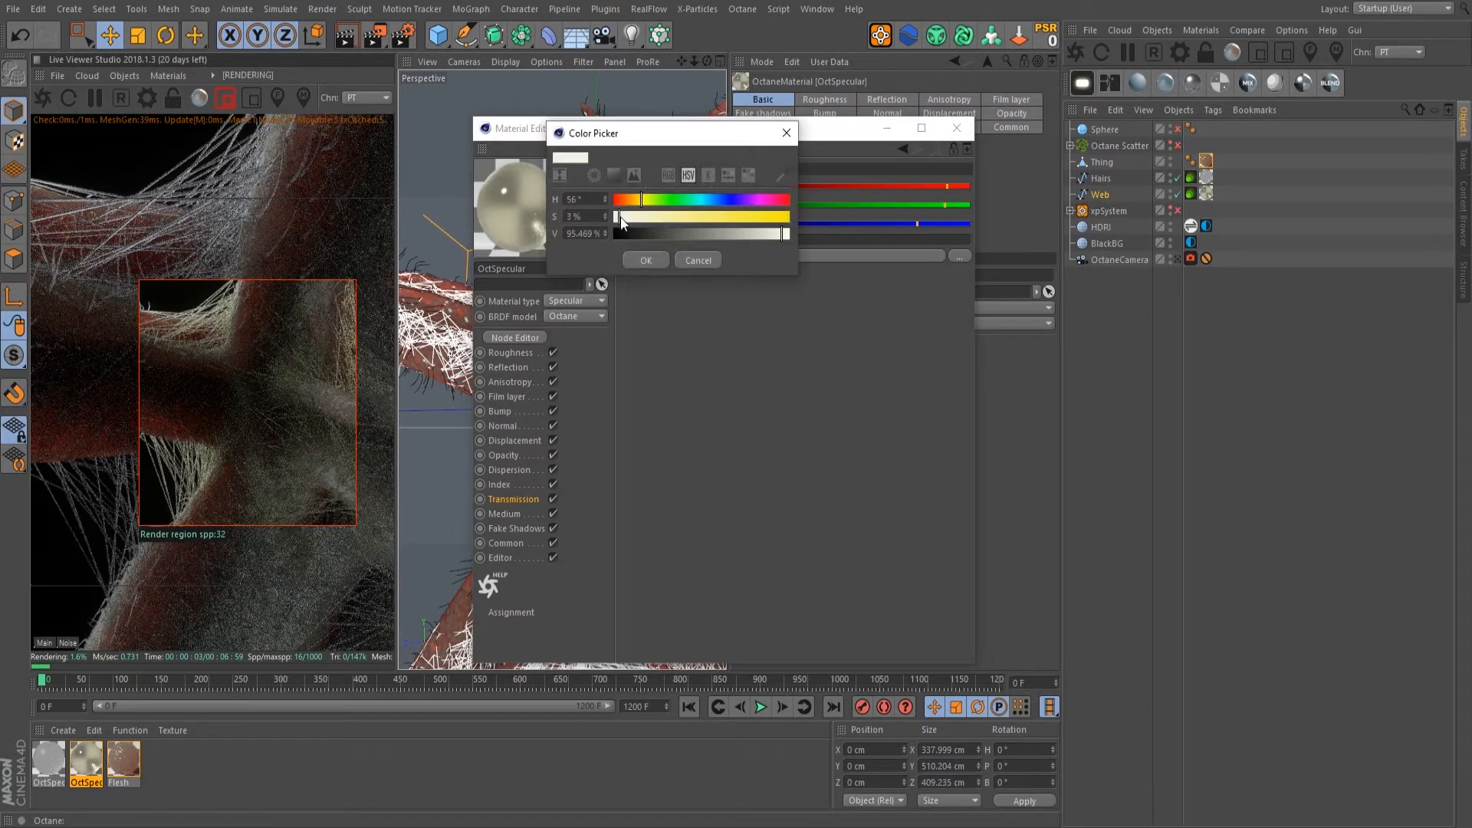
left_click(646, 261)
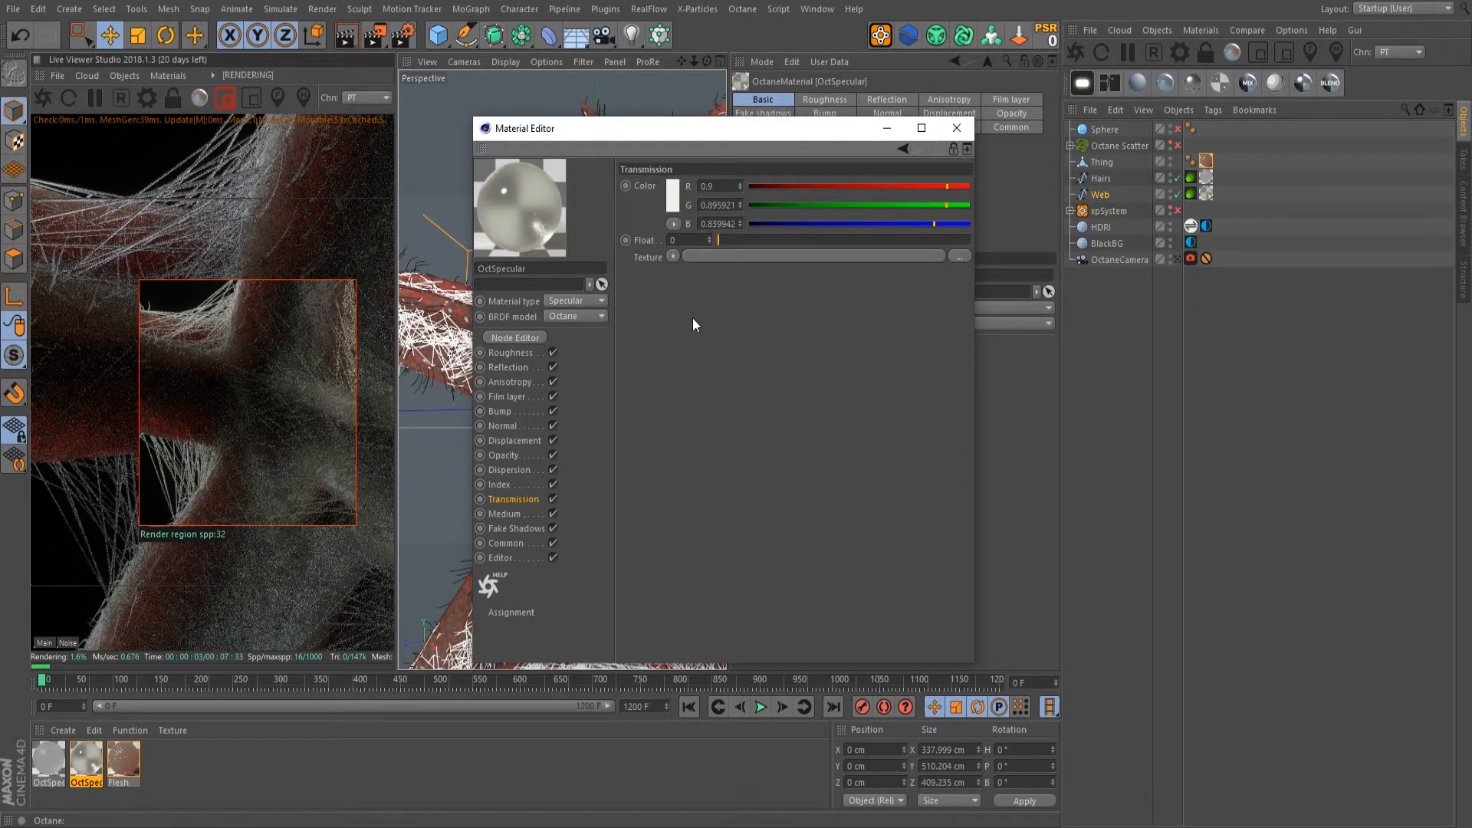
left_click(958, 127)
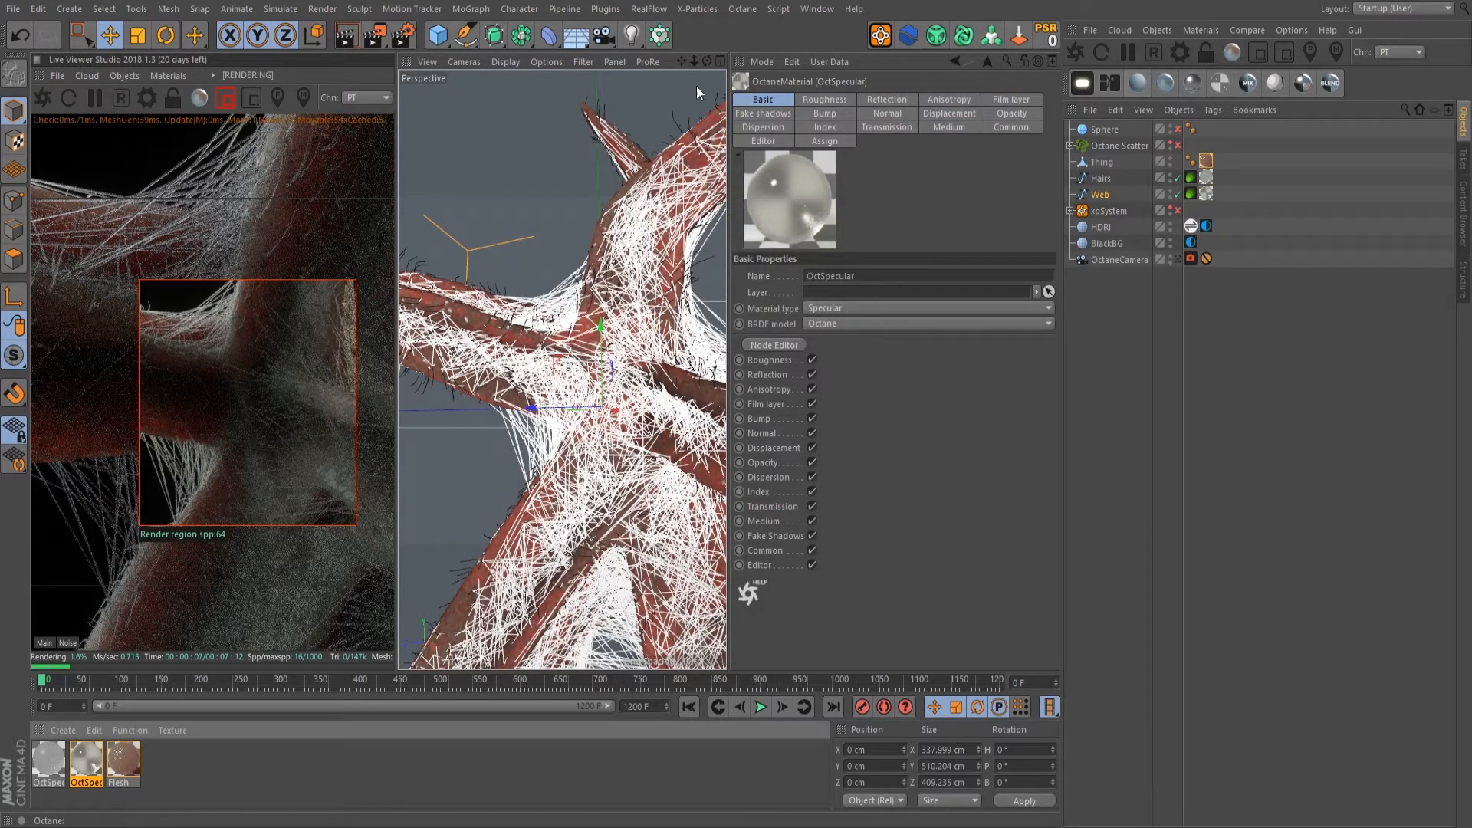
Step: Turn off the render region and examine the webbed Thing both close up and as a whole
left_click(226, 97)
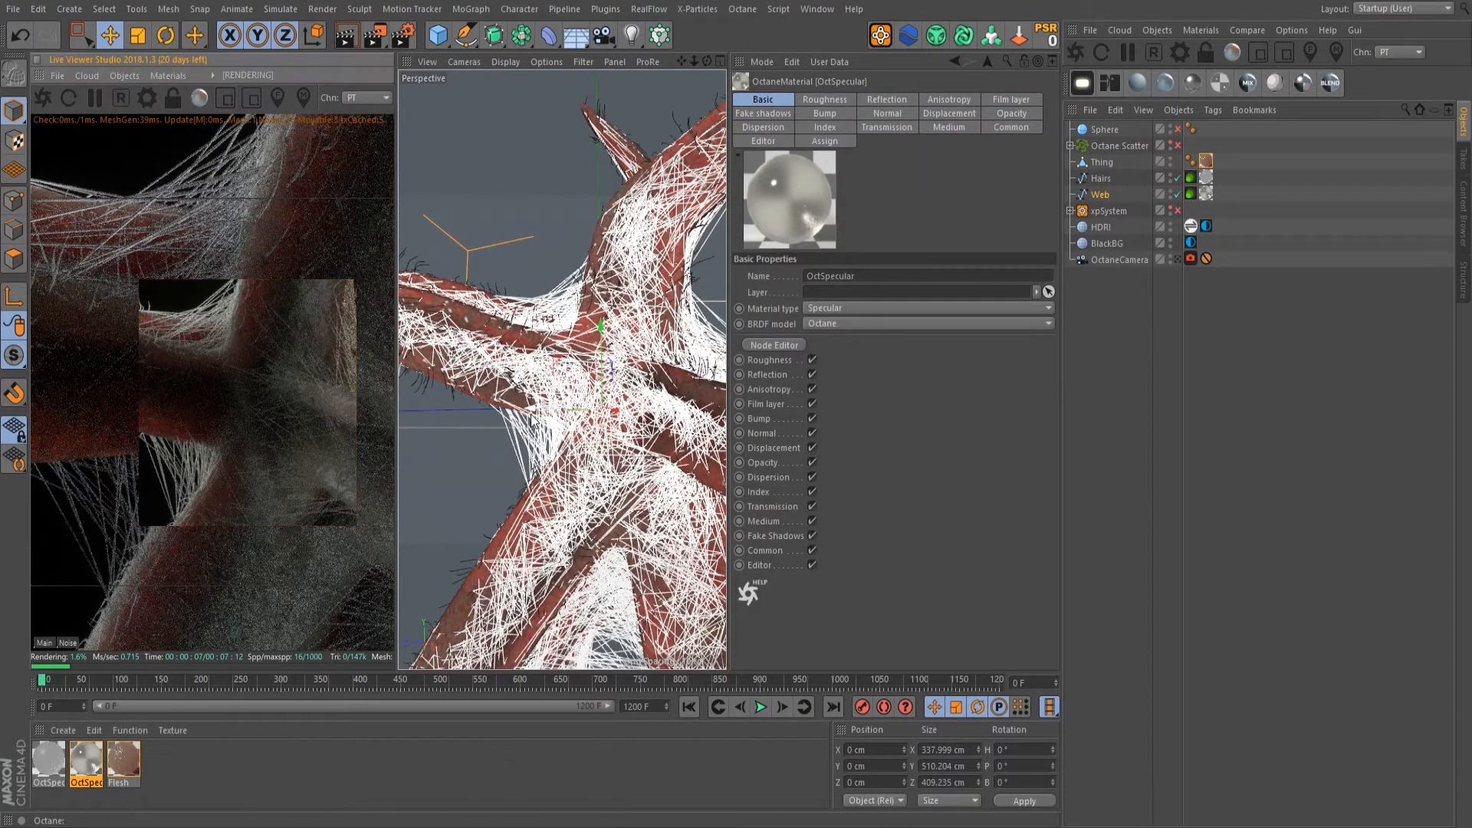
scroll(600, 425, "down", 5)
left_click_drag(601, 425, 571, 422, "alt")
scroll(644, 474, "up", 5)
scroll(593, 422, "down", 5)
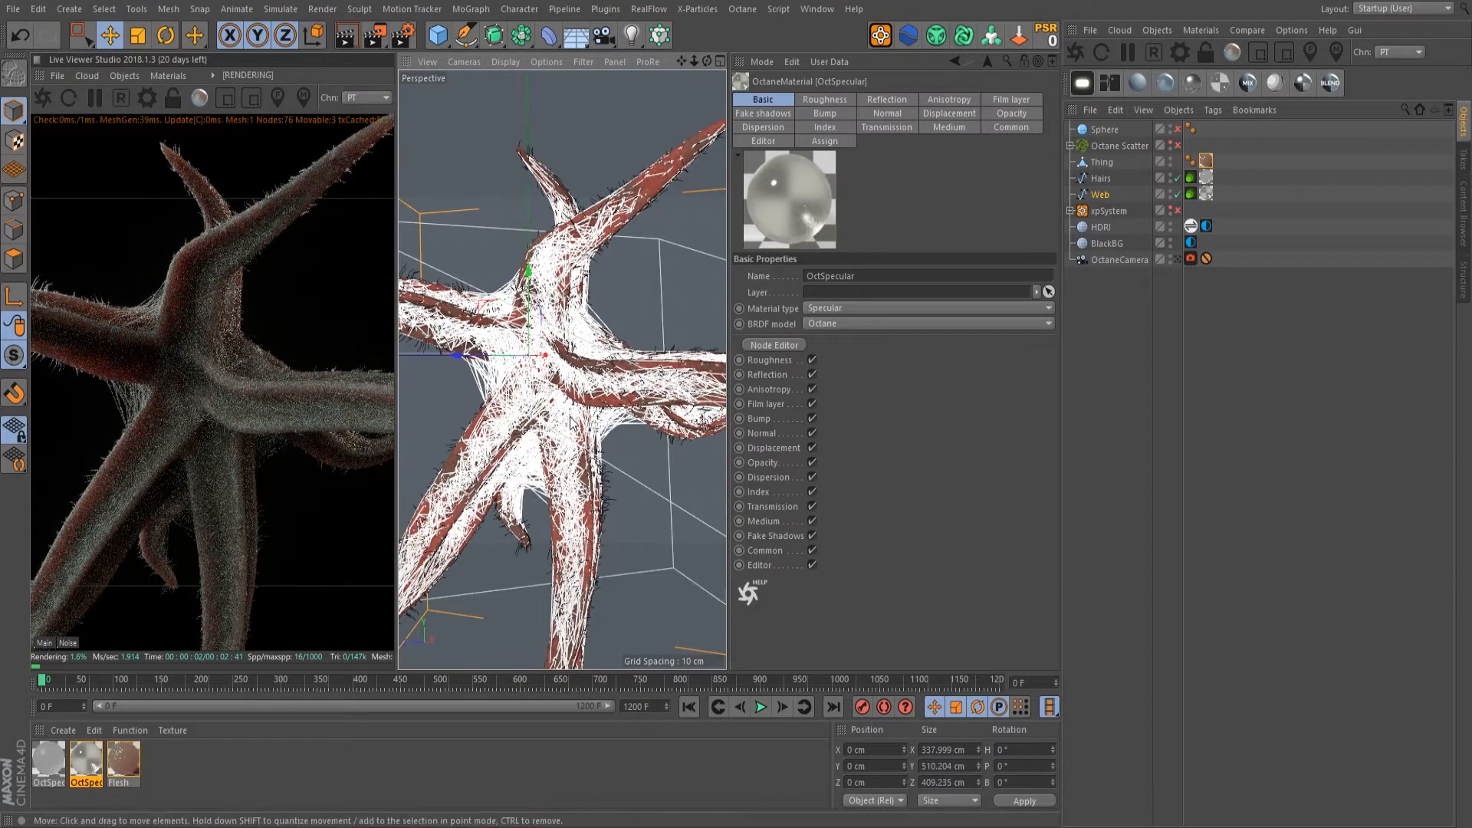
scroll(569, 423, "up", 2)
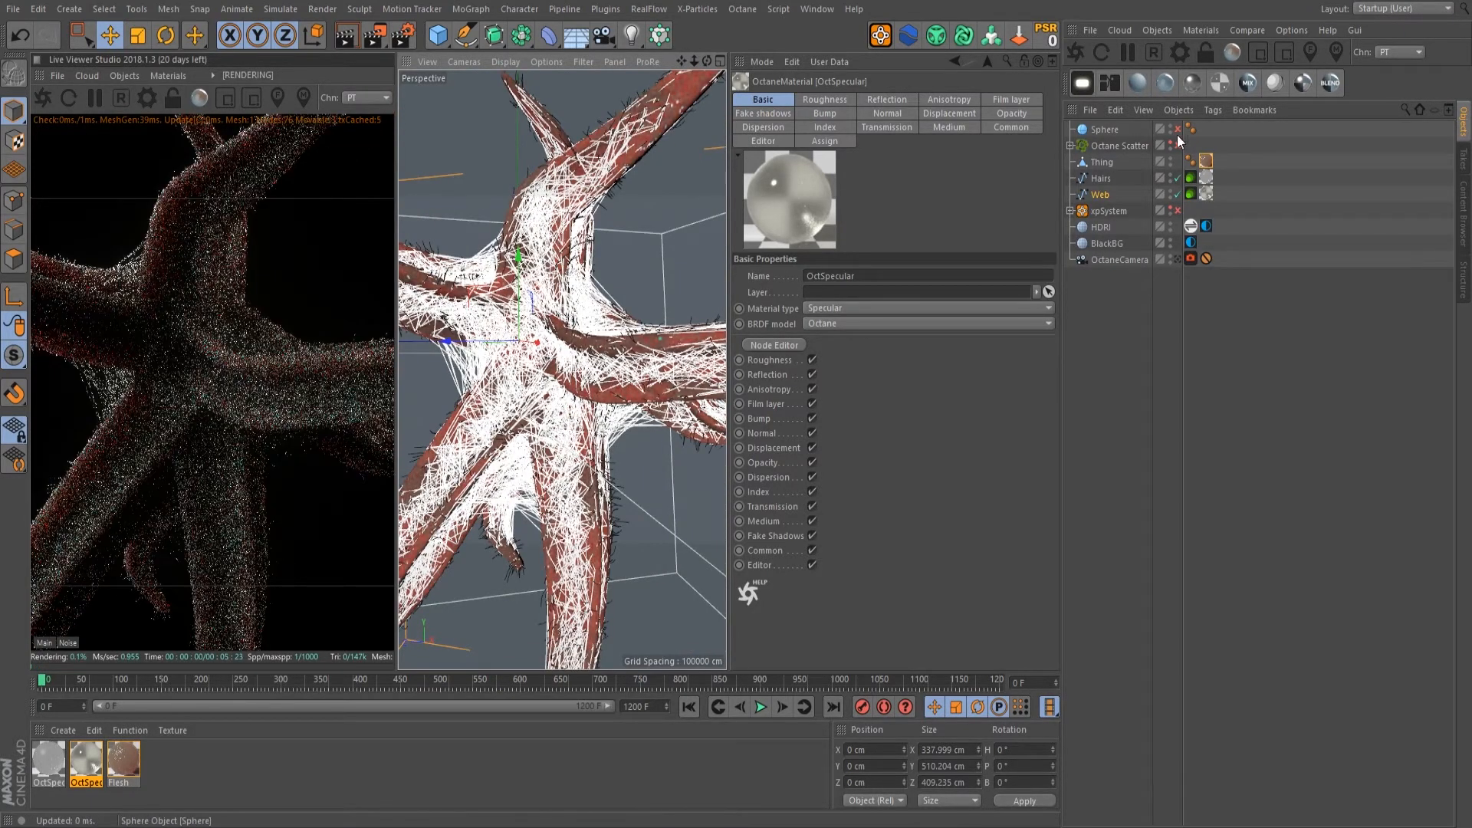
Step: Disable the Web and Hairs splines and enable the Octane Scatter object
left_click(1178, 194)
left_click(1179, 177)
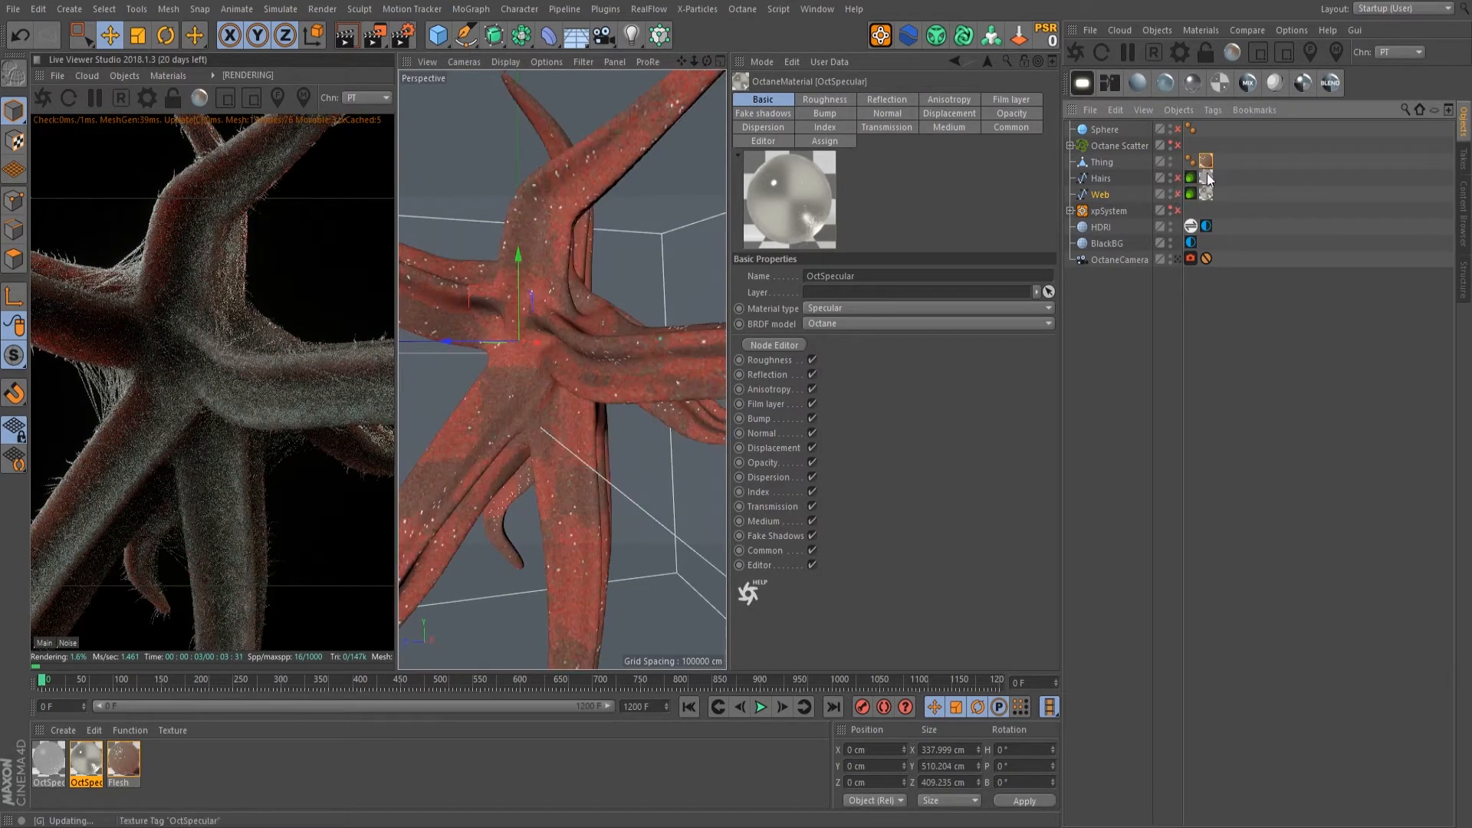
left_click(1178, 145)
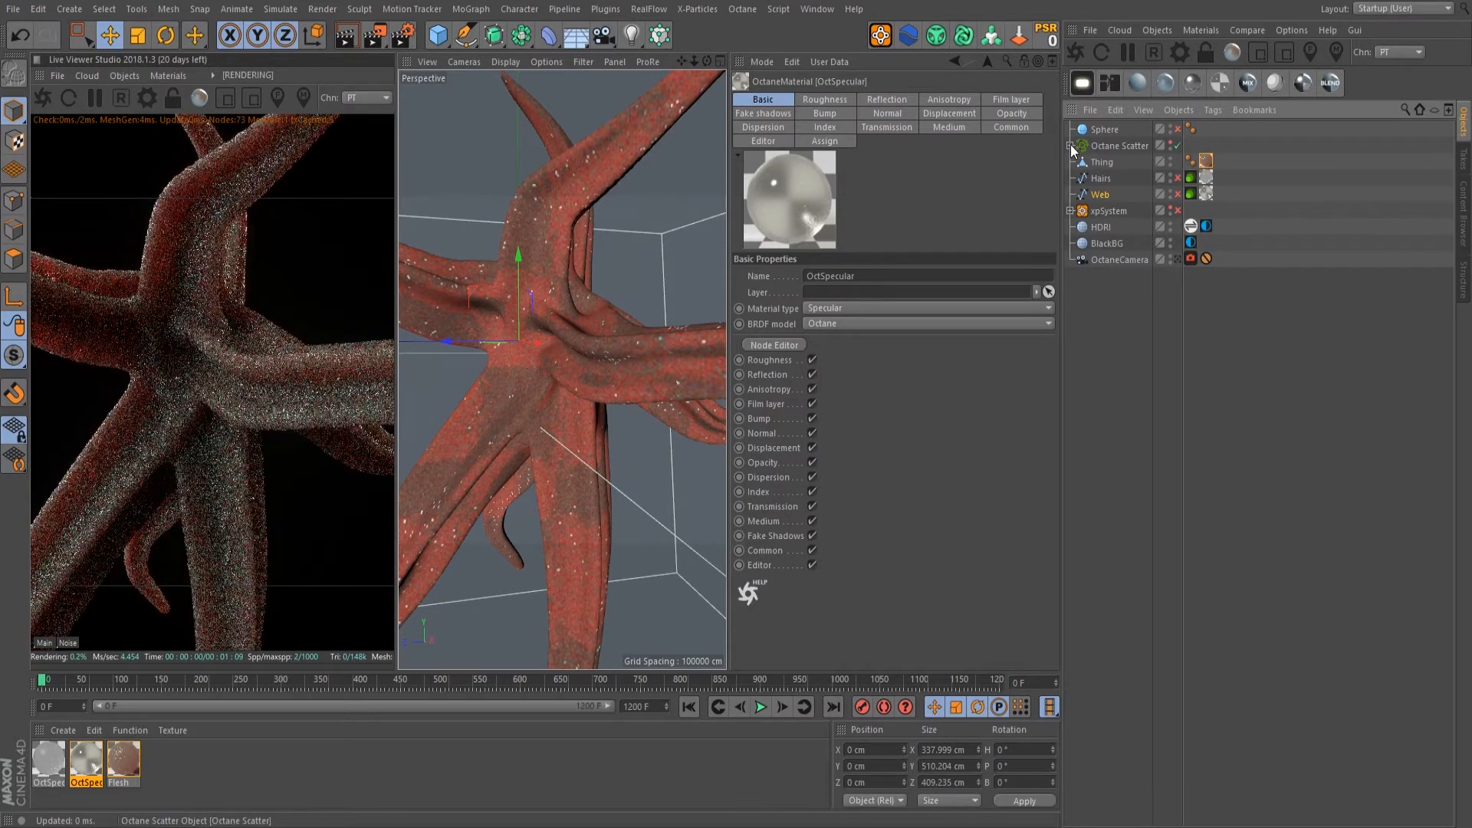
Step: Reveal the Octane Scatter's child spheres, show its distribution settings, and examine the scattered particles on the Thing
left_click(1069, 146)
left_click(1118, 146)
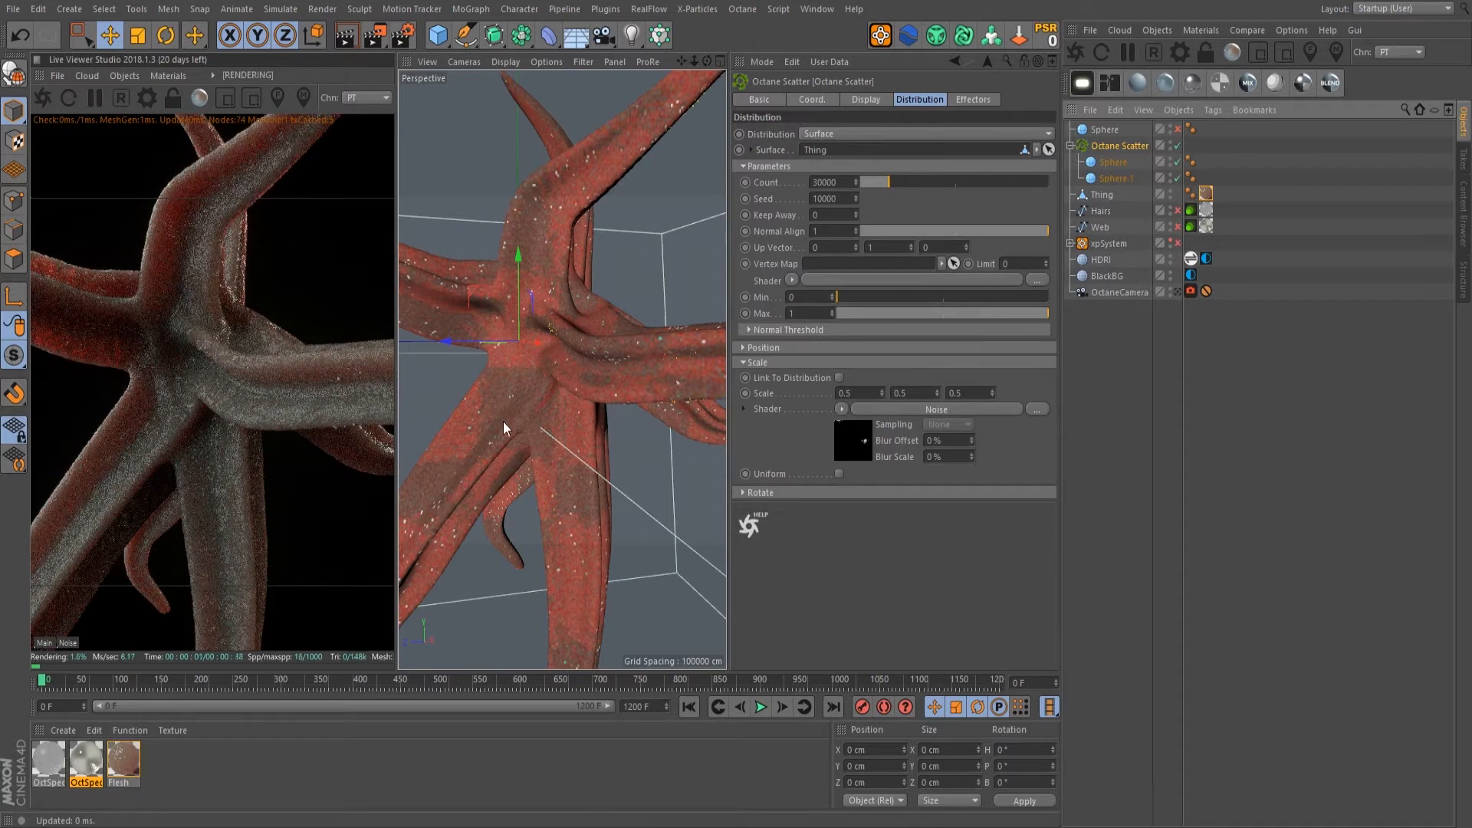
left_click_drag(503, 421, 575, 348, "alt")
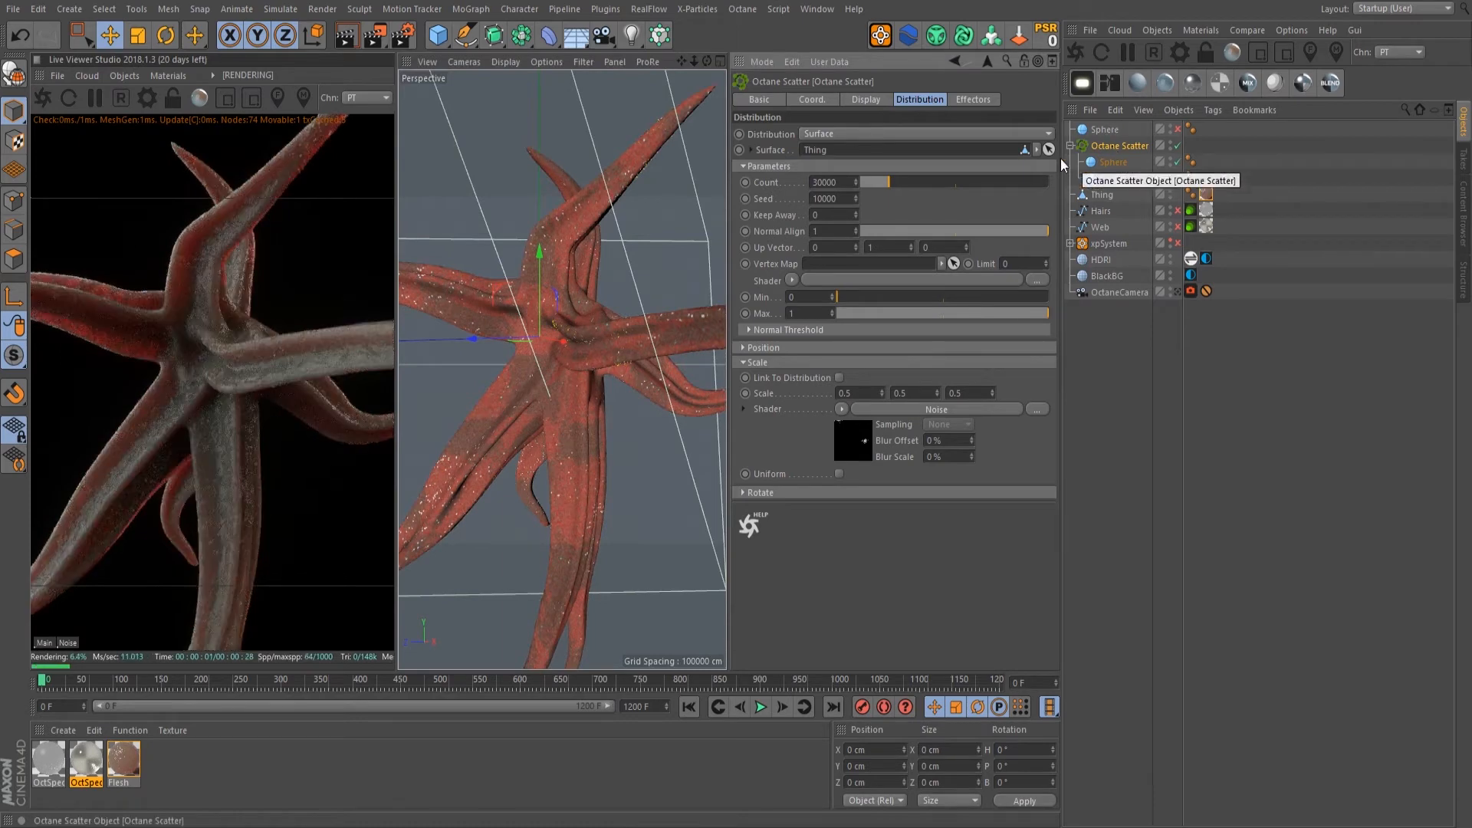
Step: Examine the spheres scattered by the Octane Scatter on the Thing, both close up and from a wider angle
left_click(1130, 145)
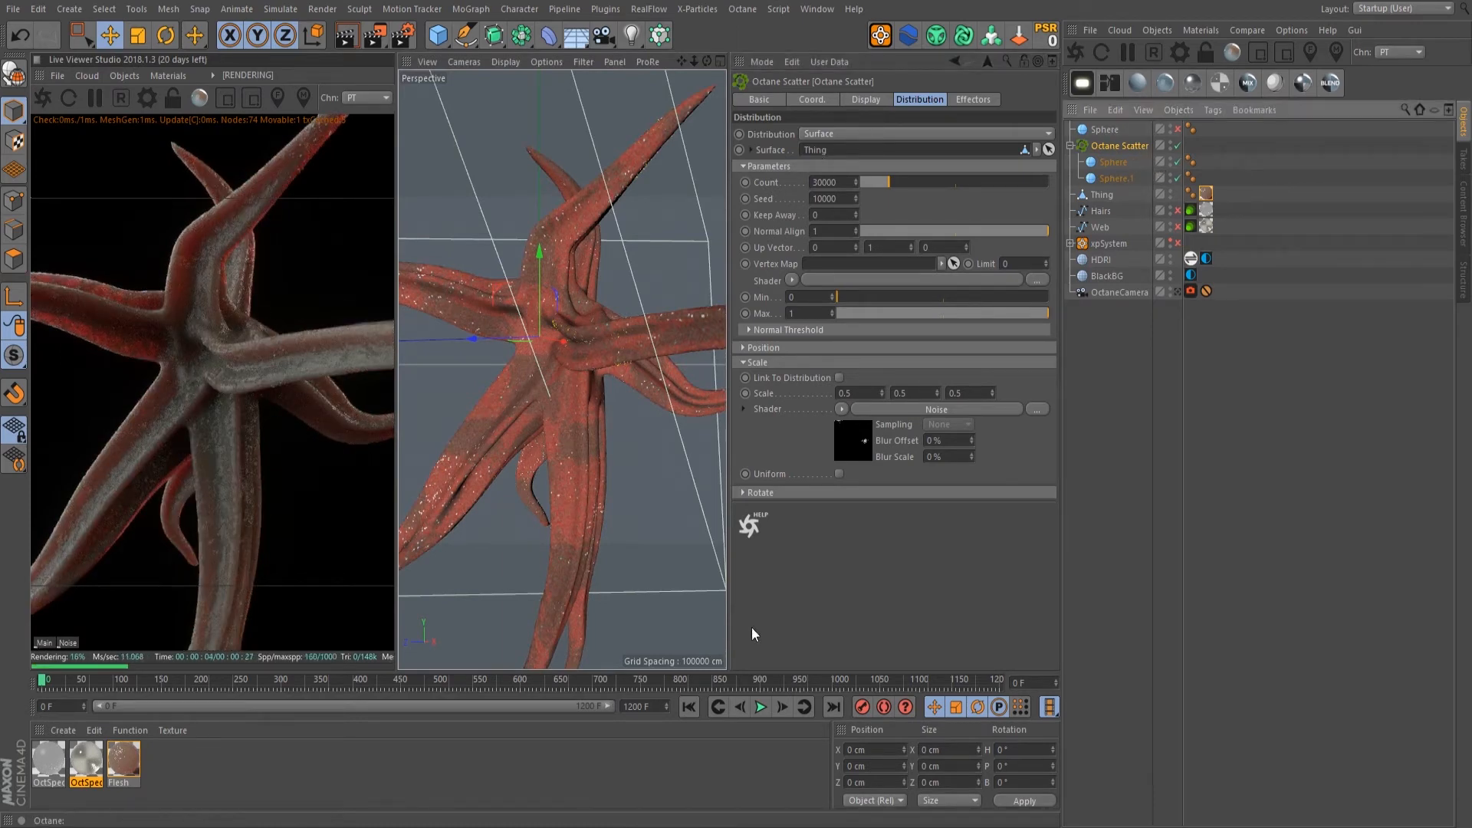
left_click(1078, 51)
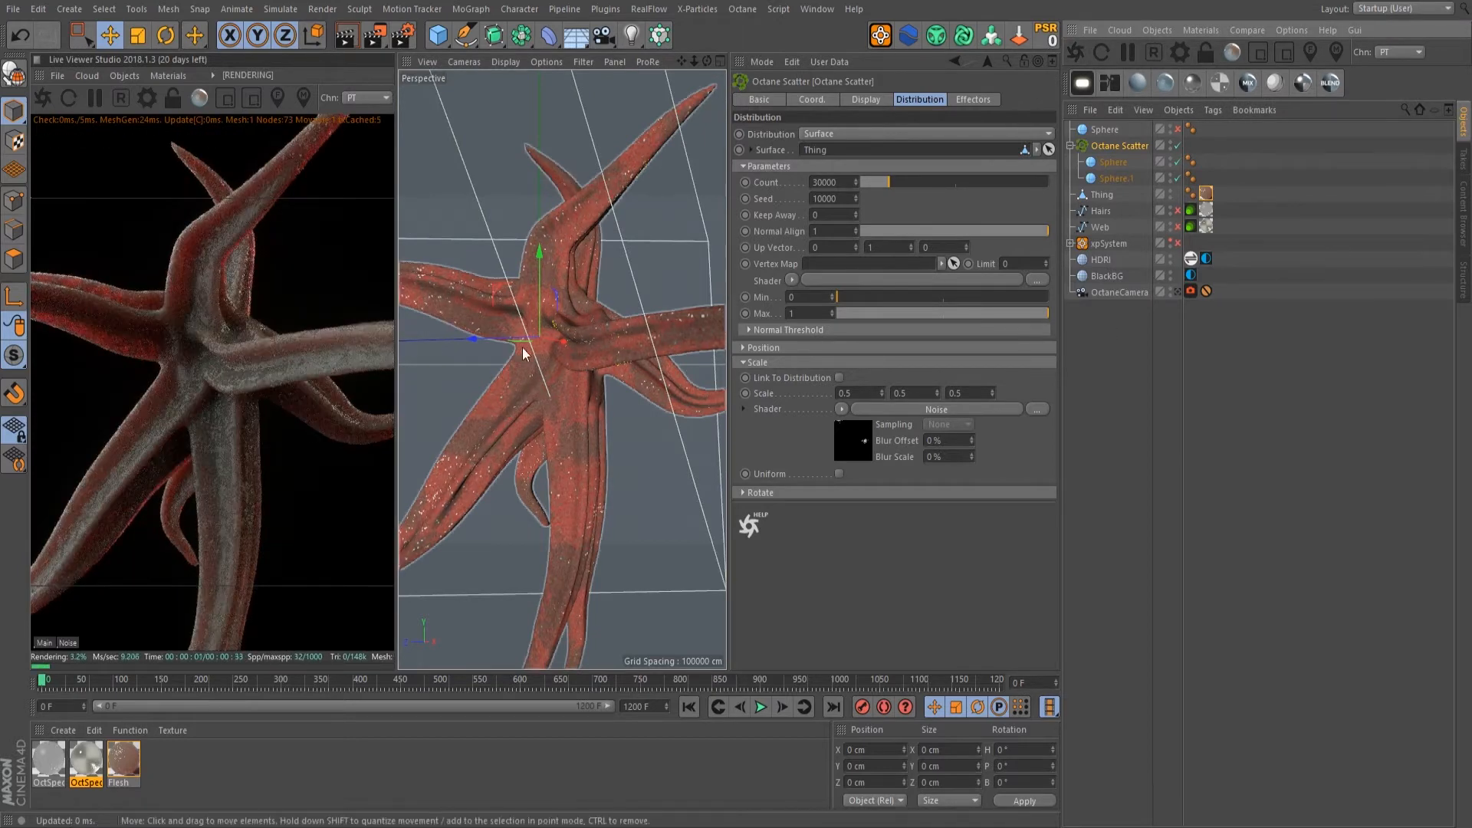
scroll(530, 346, "up", 5)
scroll(629, 302, "up", 5)
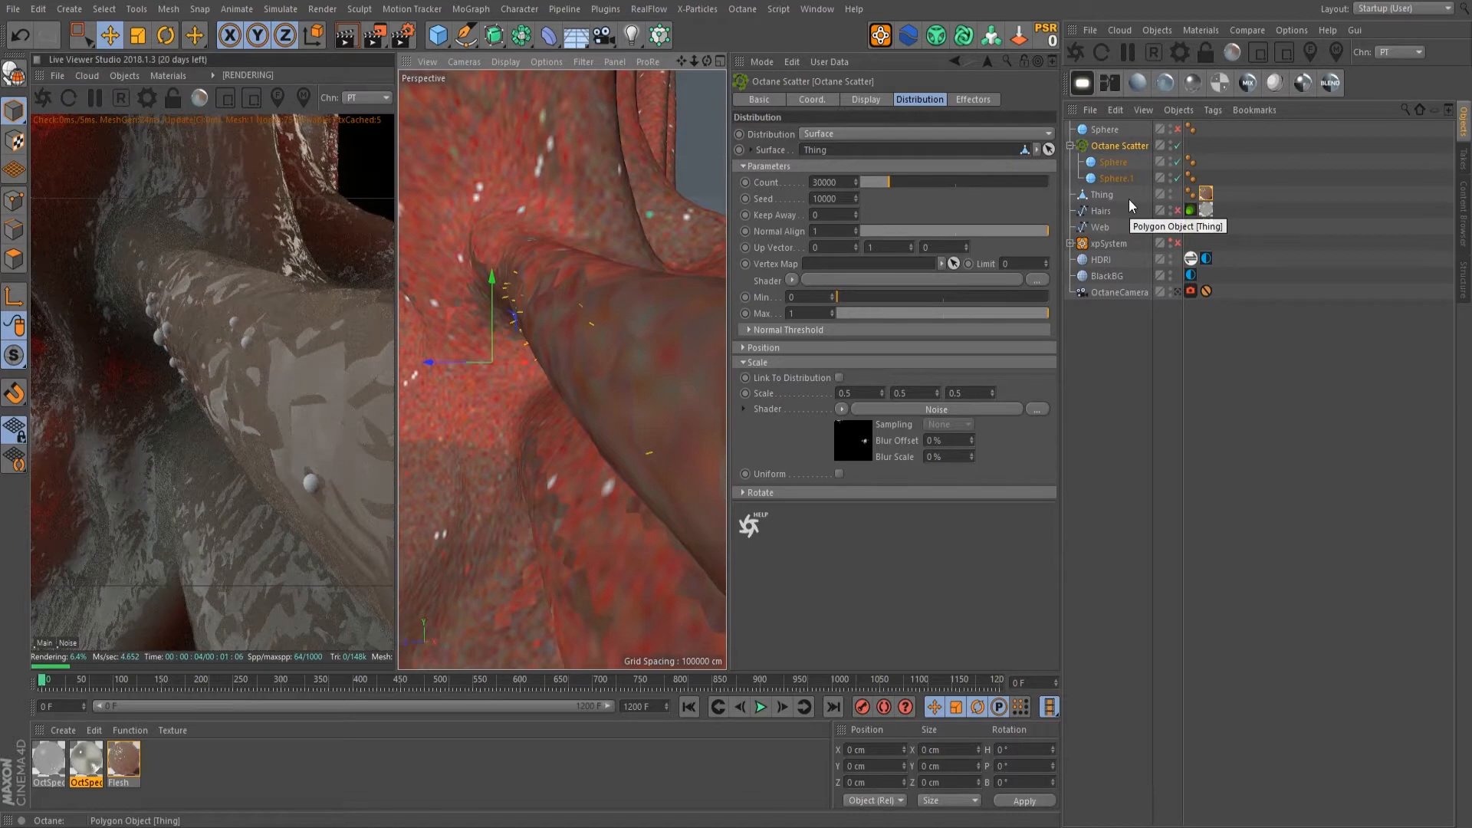
scroll(506, 291, "down", 5)
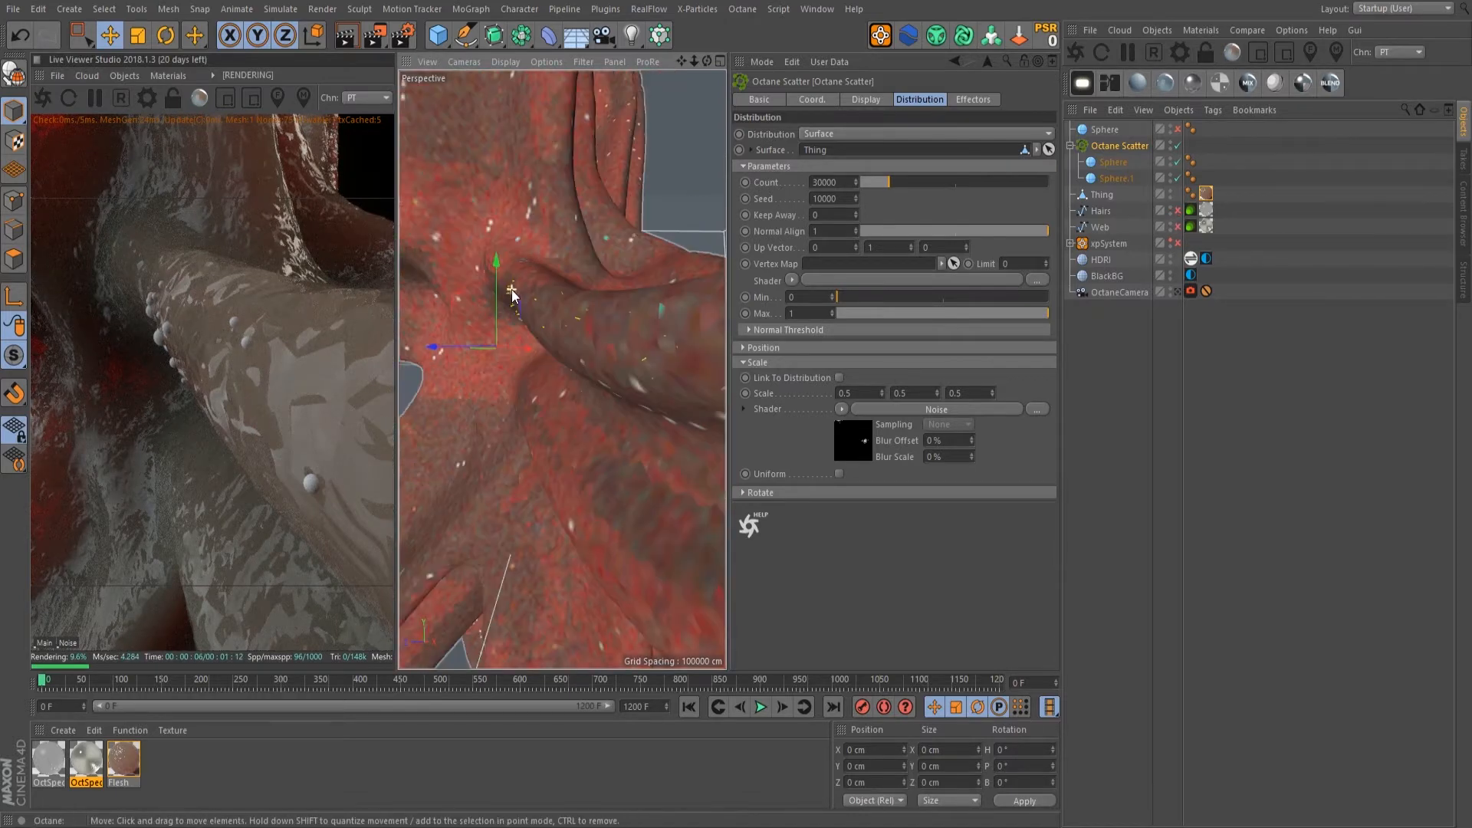
left_click_drag(512, 295, 625, 371, "alt")
scroll(596, 375, "down", 5)
scroll(595, 403, "up", 5)
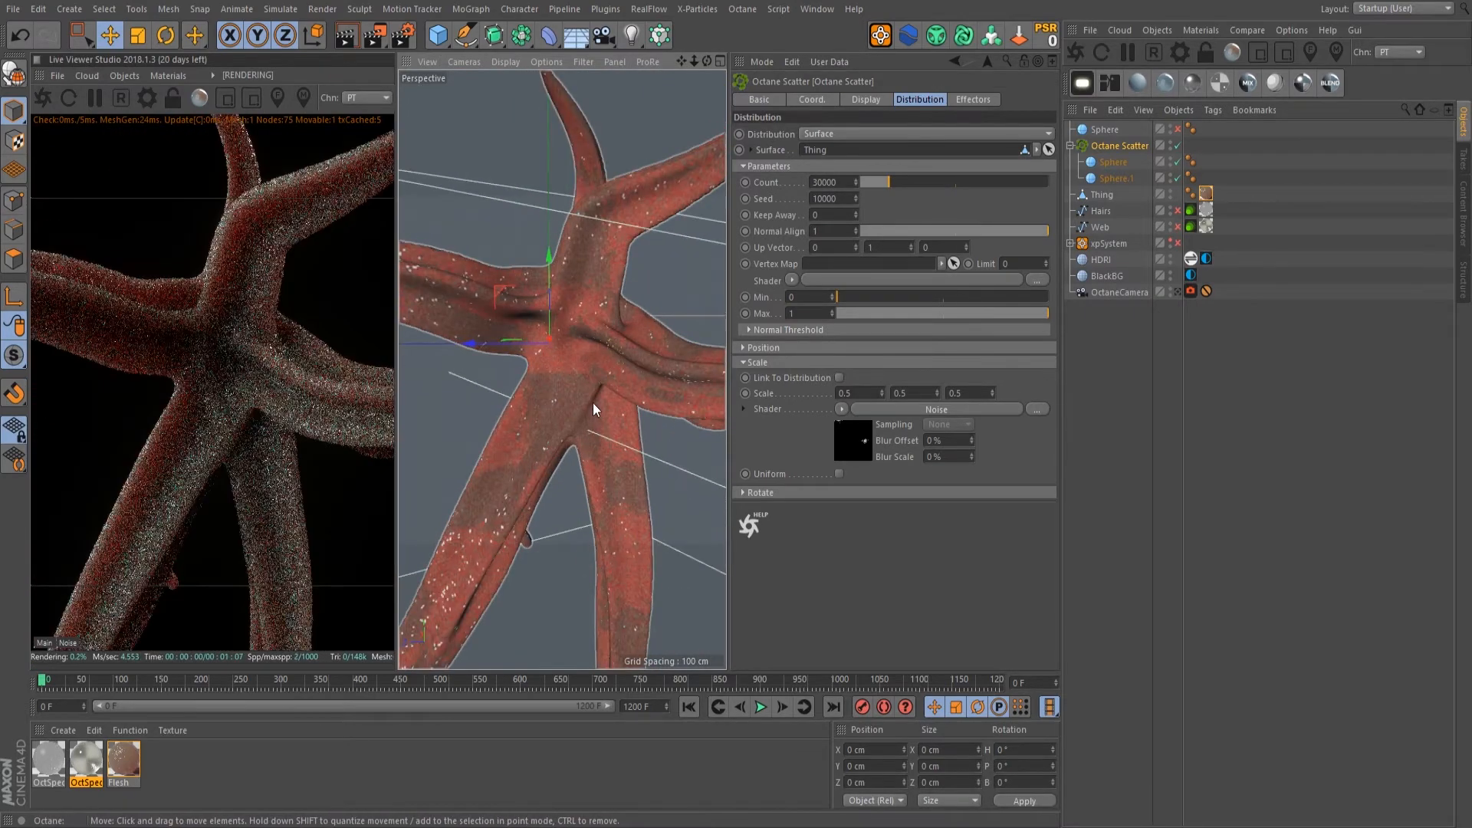
middle_click_drag(592, 403, 658, 283, "alt")
left_click_drag(657, 283, 557, 395, "alt")
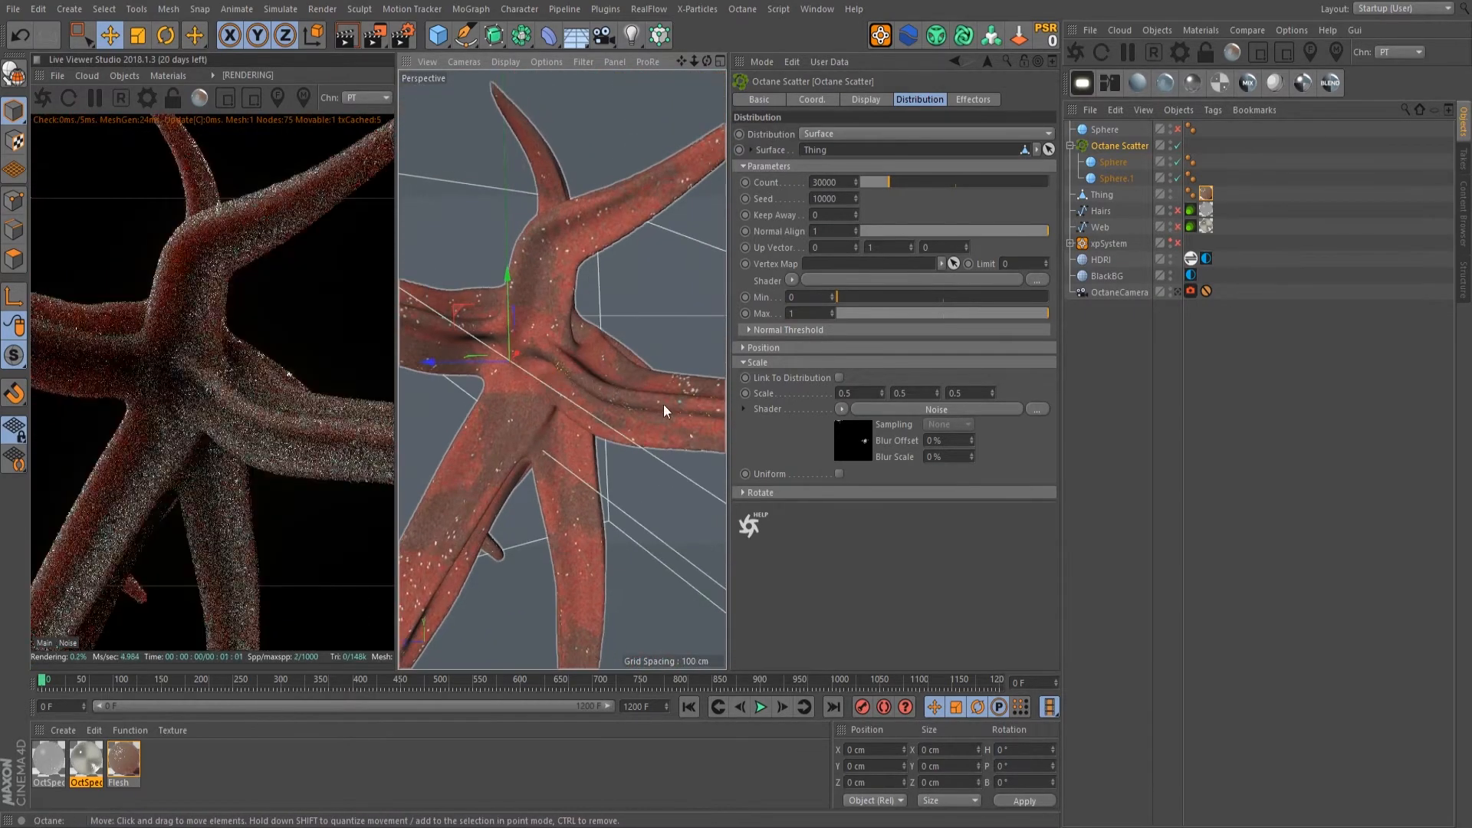
Step: Set the contrast of the Octane Scatter's scale noise shader to 11% and show the child sphere's settings
left_click(855, 439)
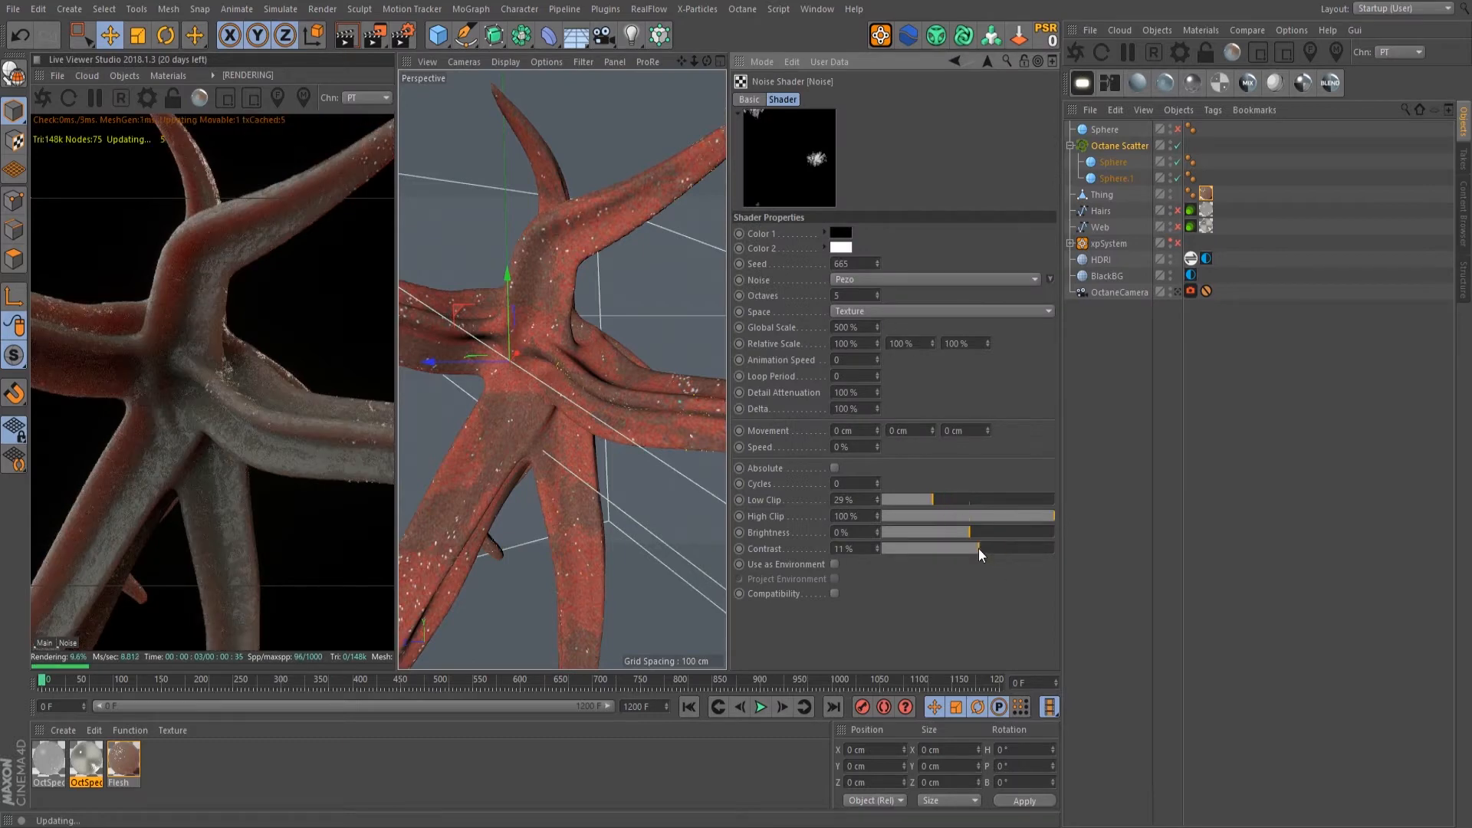
left_click(978, 550)
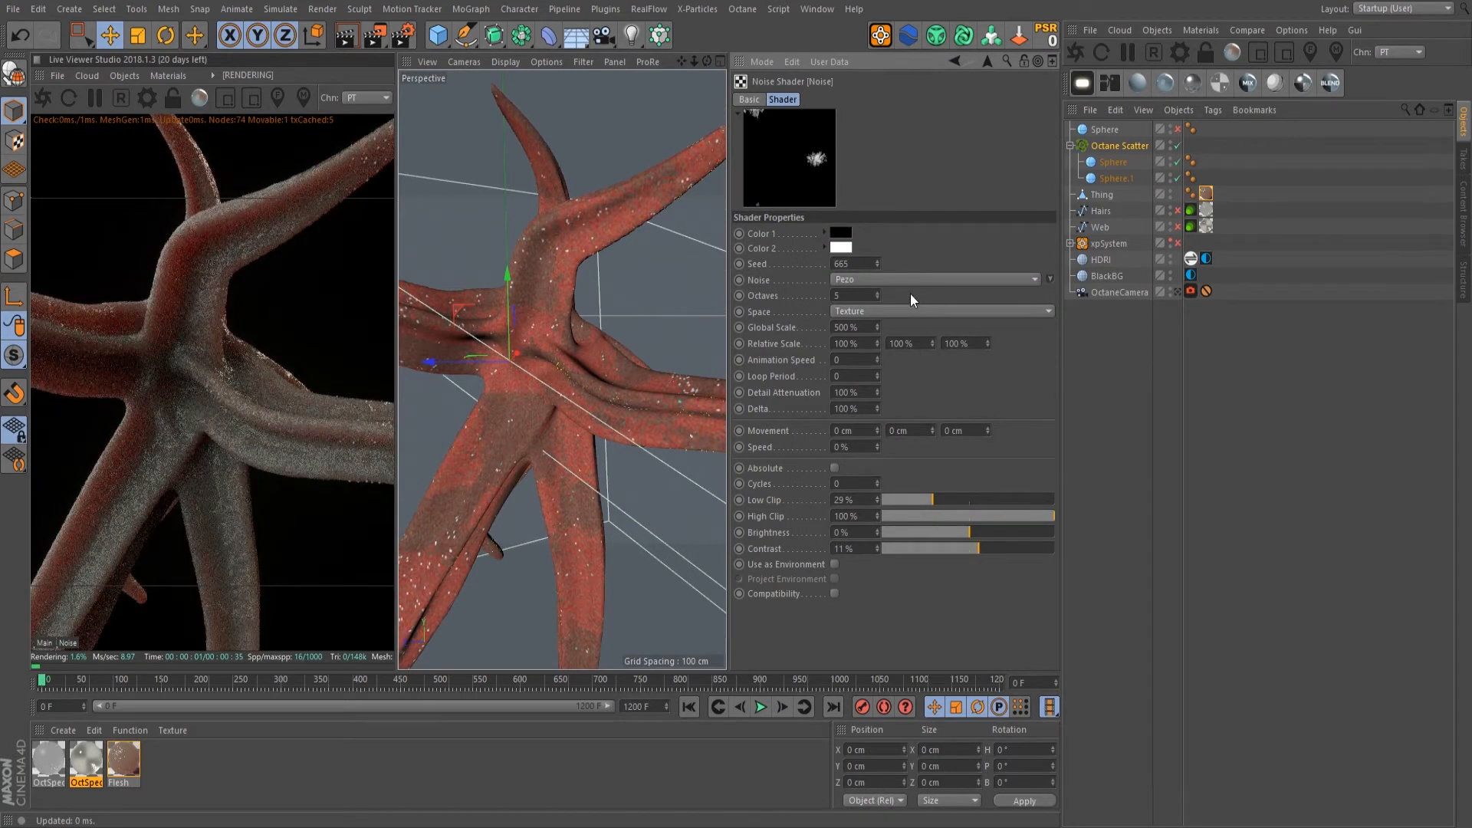
left_click(1115, 163)
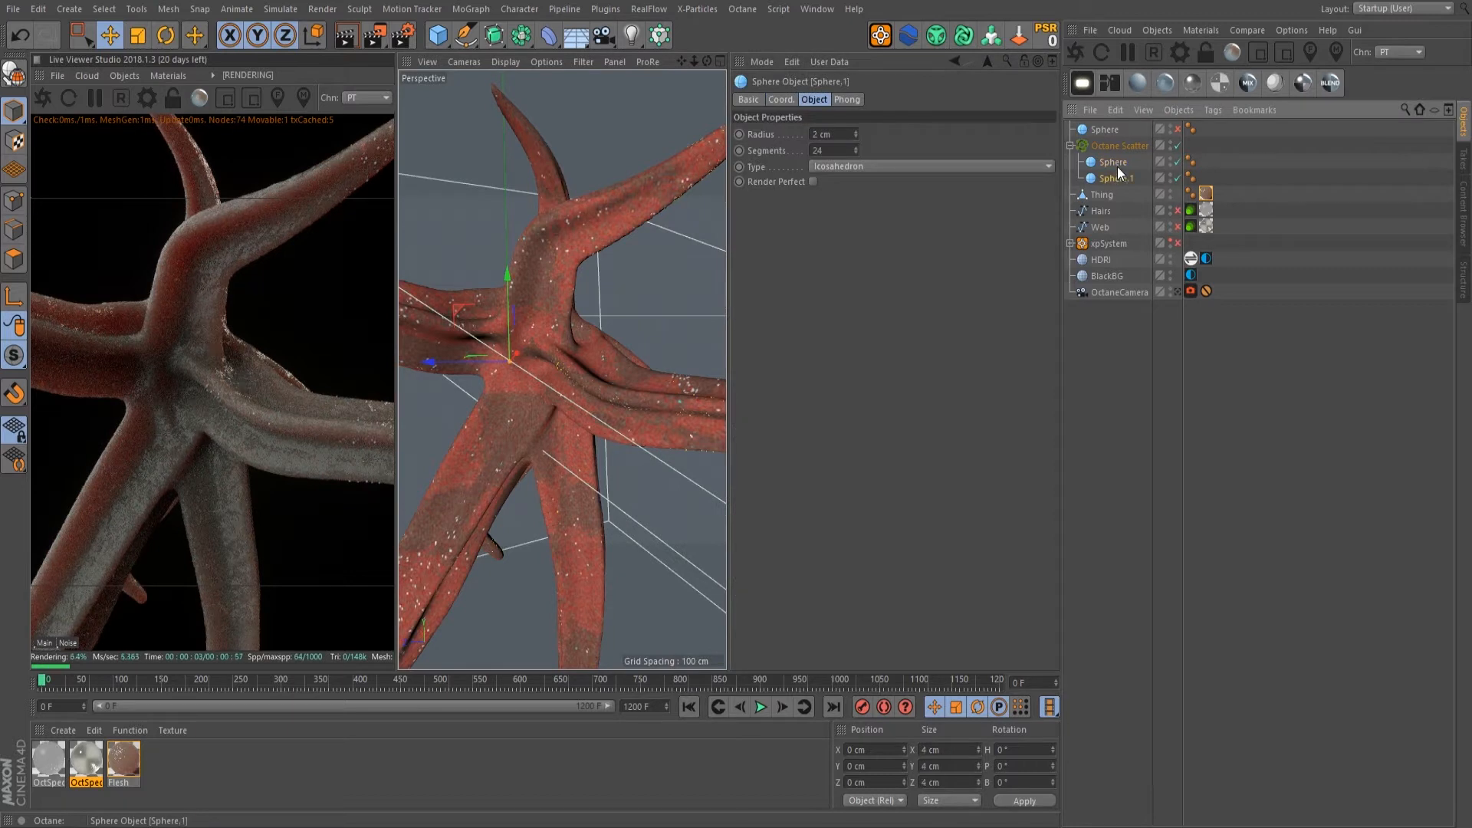
Step: Re-enter 30000 as the Octane Scatter's count and toggle the scatter off and on
left_click(1124, 145)
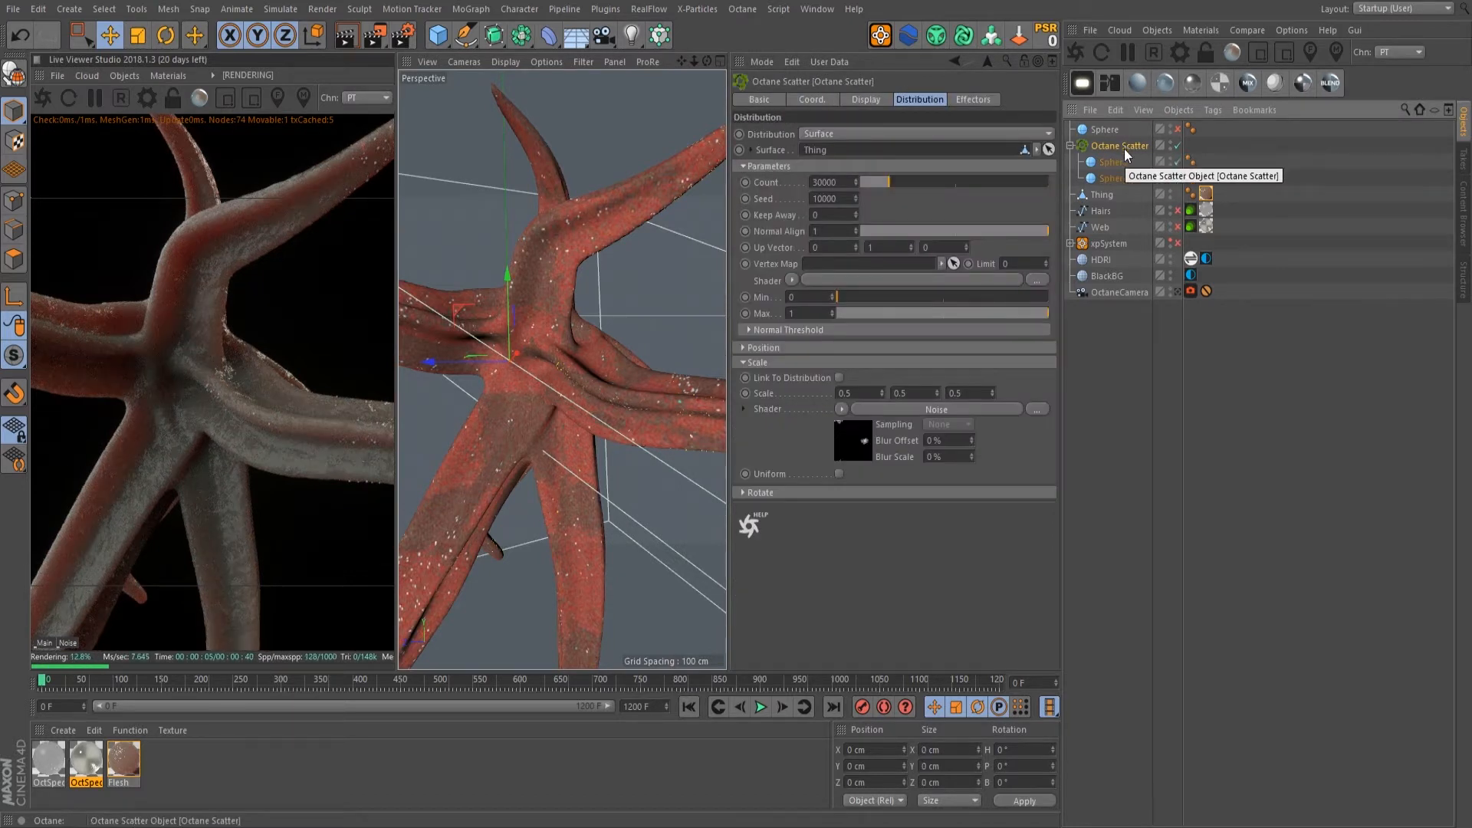
double_click(841, 185)
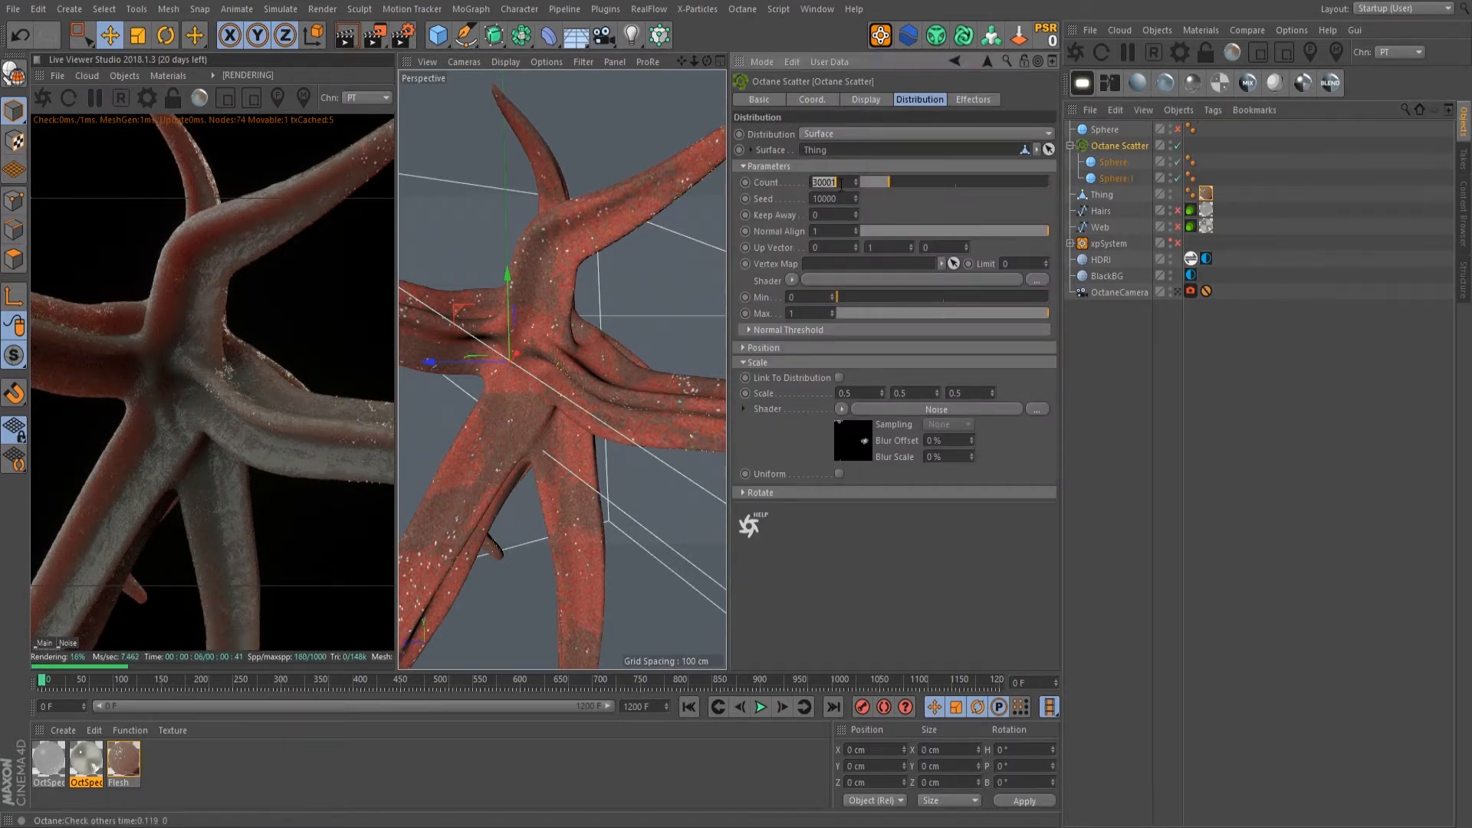
type("30000")
key("Return")
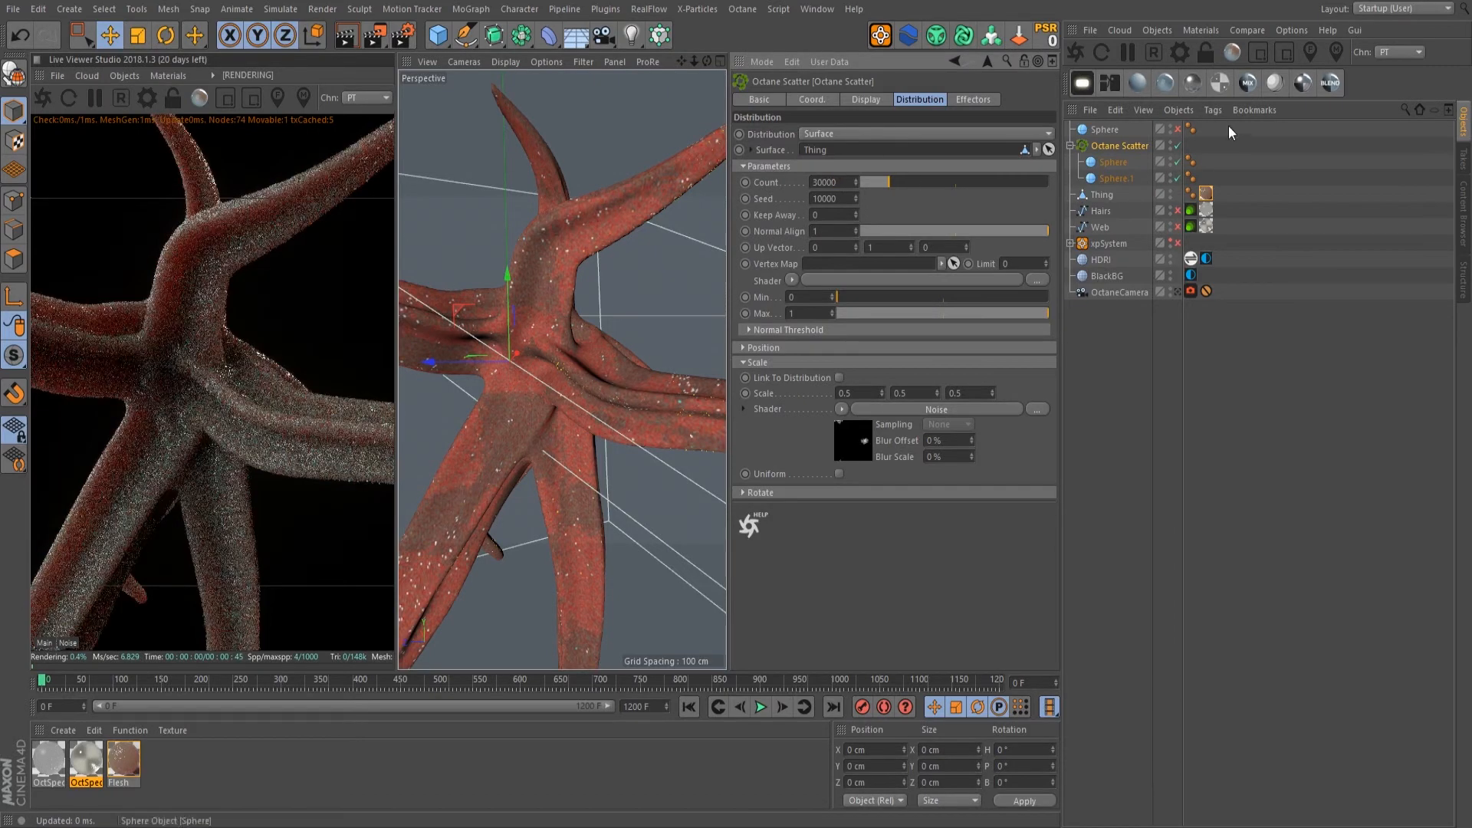
left_click(1179, 144)
left_click(1179, 143)
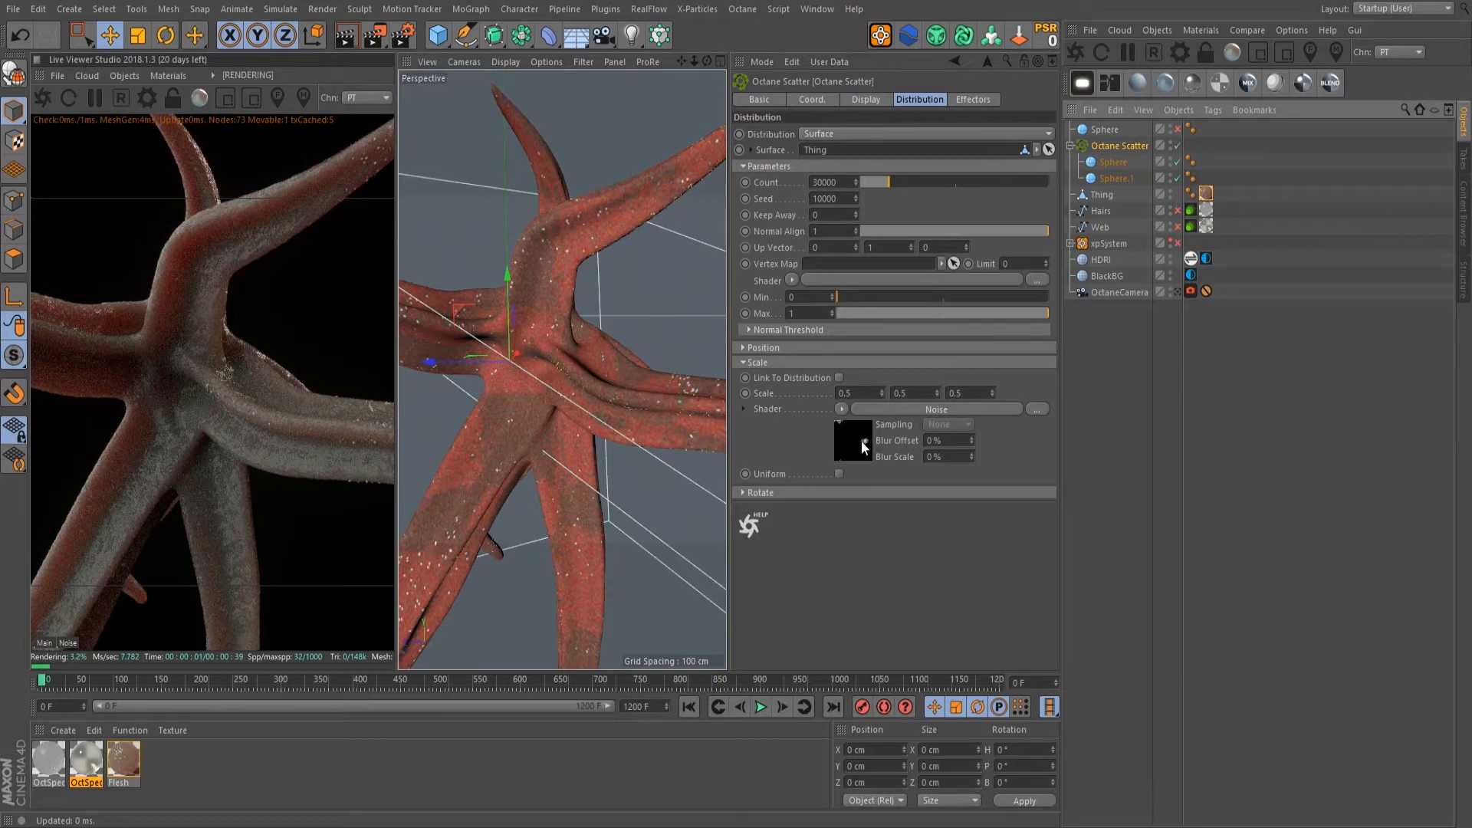
Step: Set the Octane Scatter's scale to 1 on all three axes
left_click_drag(863, 395, 776, 383)
type("1")
key("Tab")
type("1")
key("Tab")
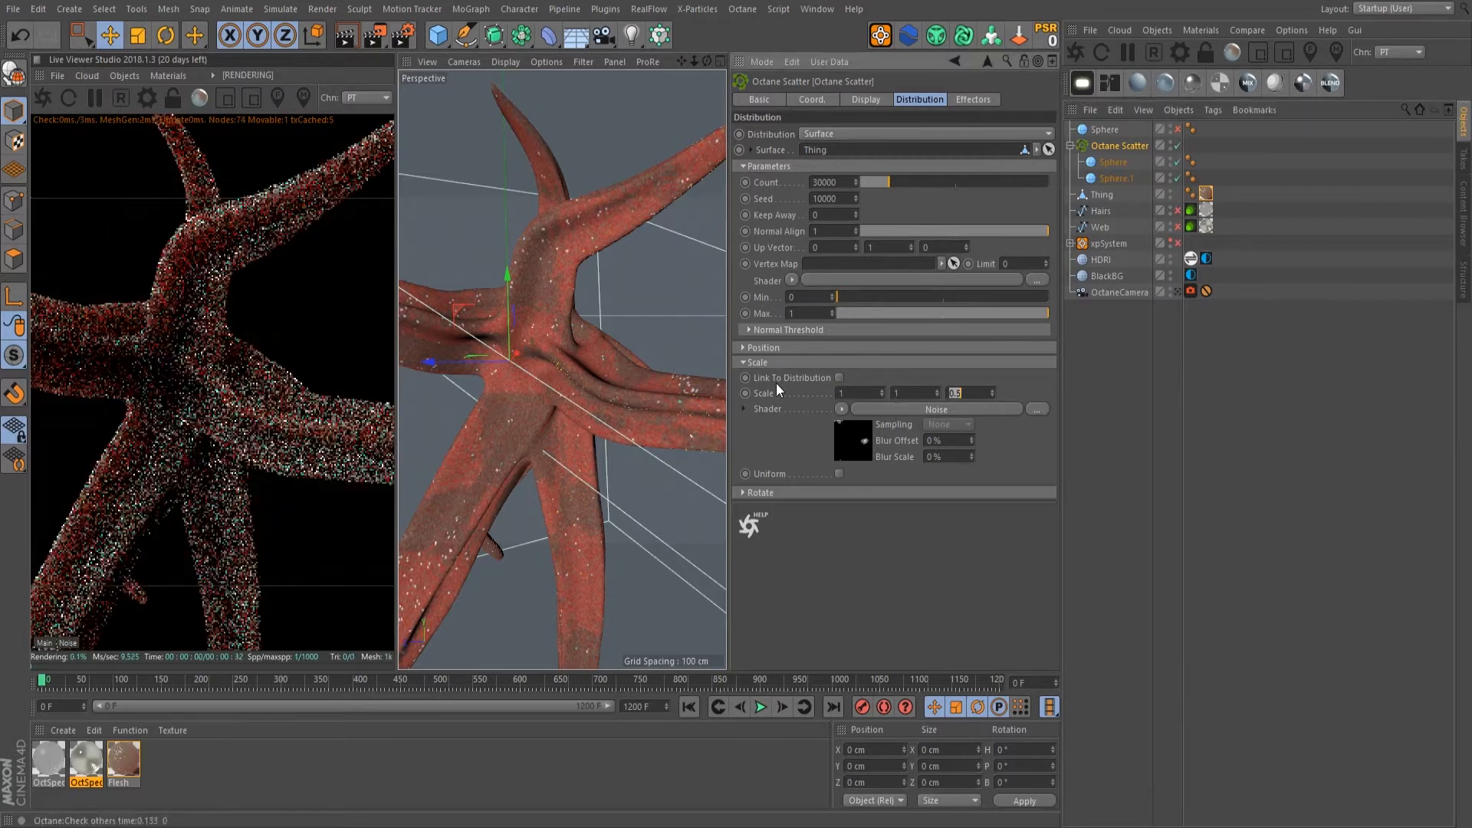
type("1")
key("Return")
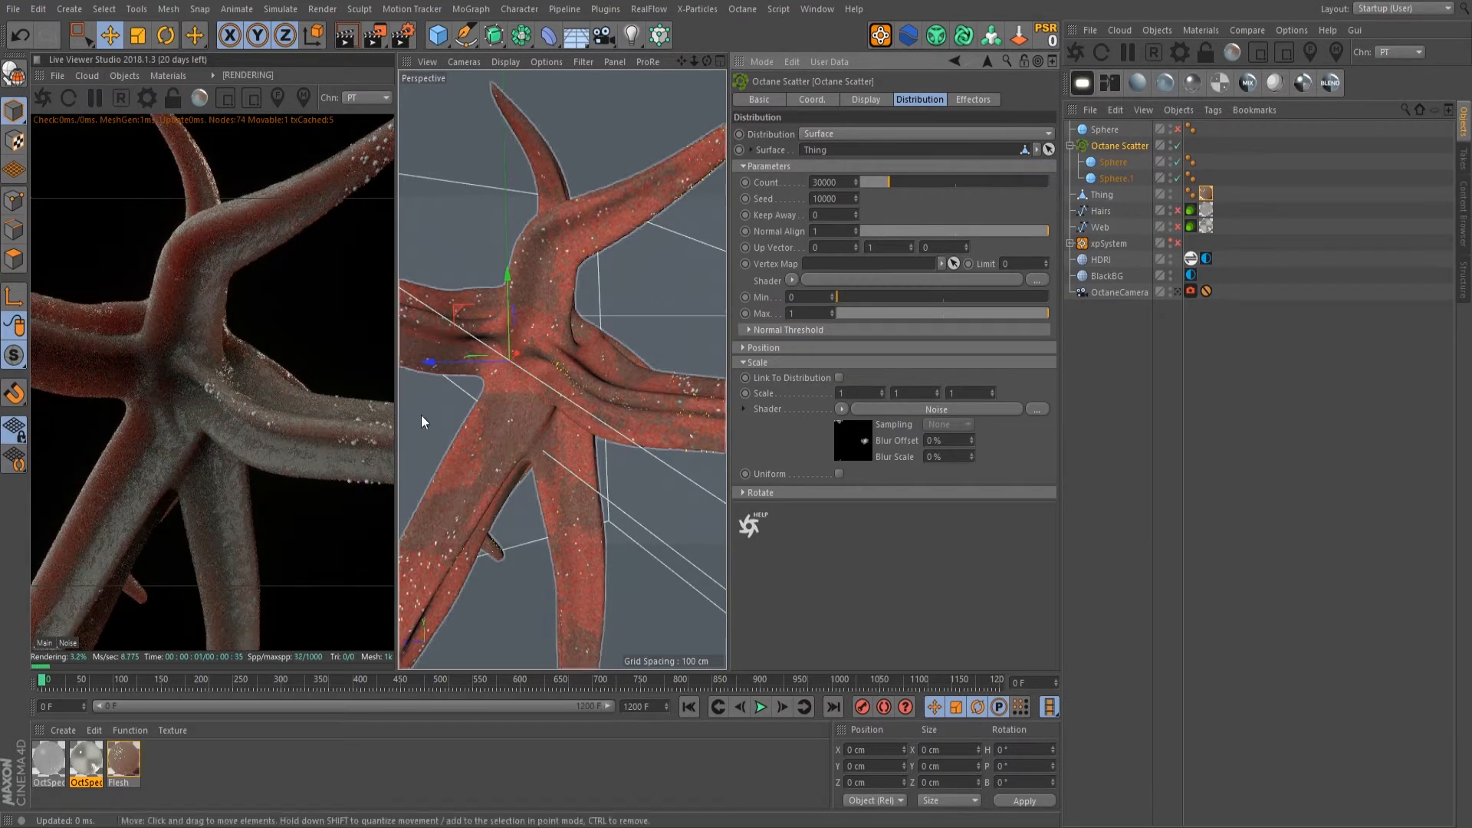
left_click_drag(568, 395, 544, 362, "alt")
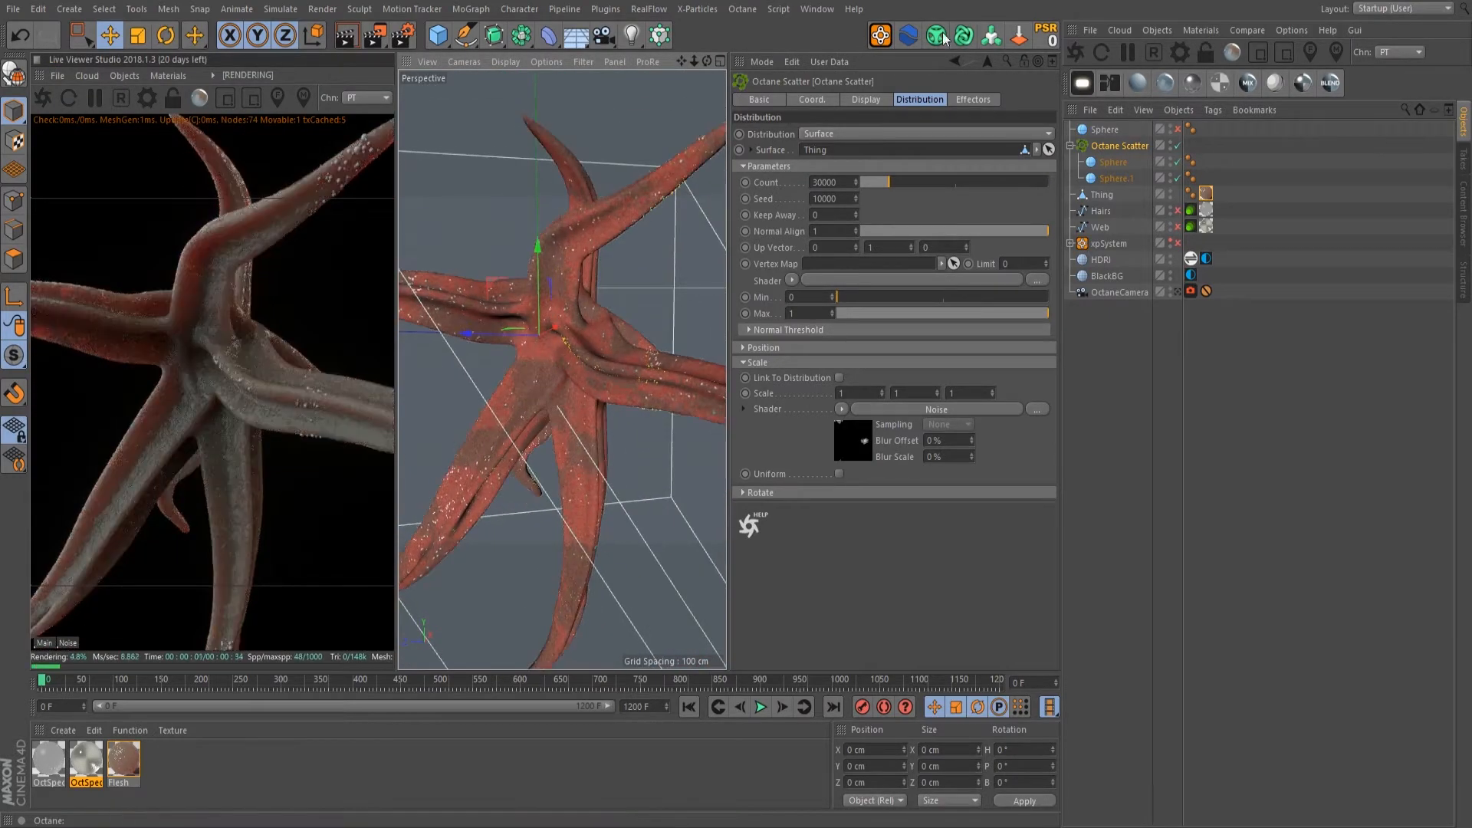
Step: Try an Octane Scatter count of 300000 and set it back to 30000
left_click(843, 182)
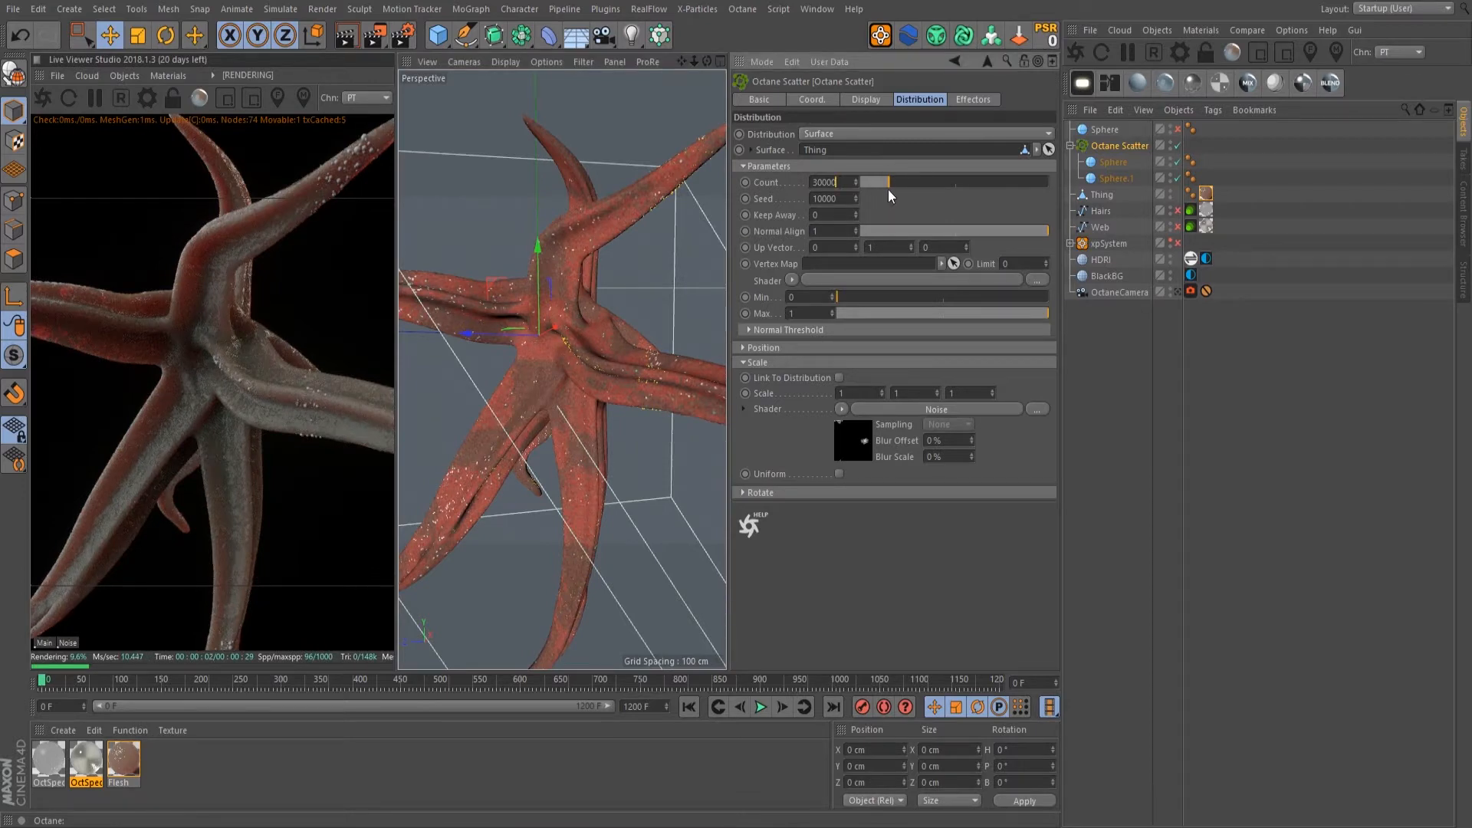
type("00")
key("Return")
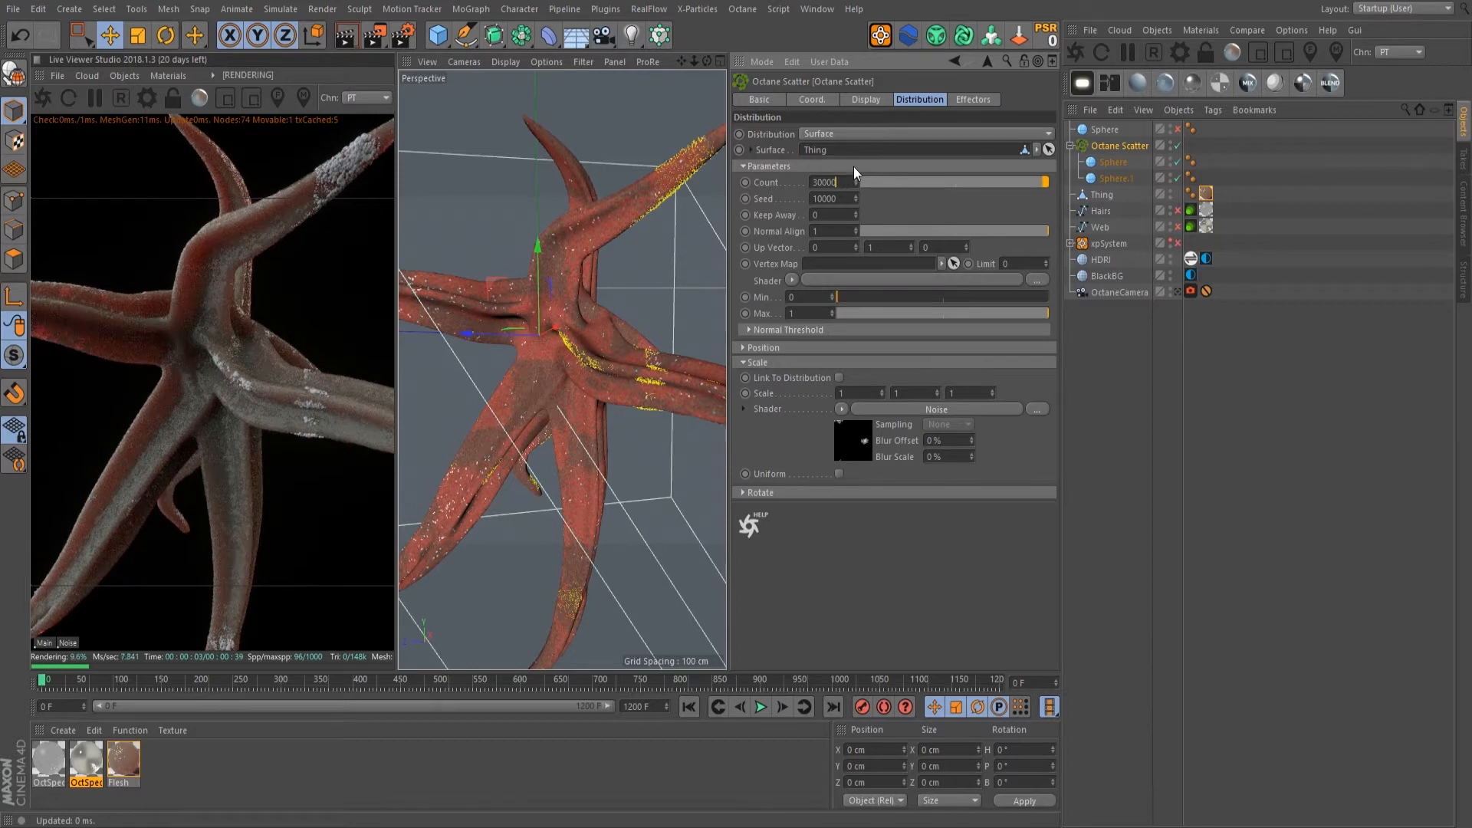
key("BackSpace")
key("Return")
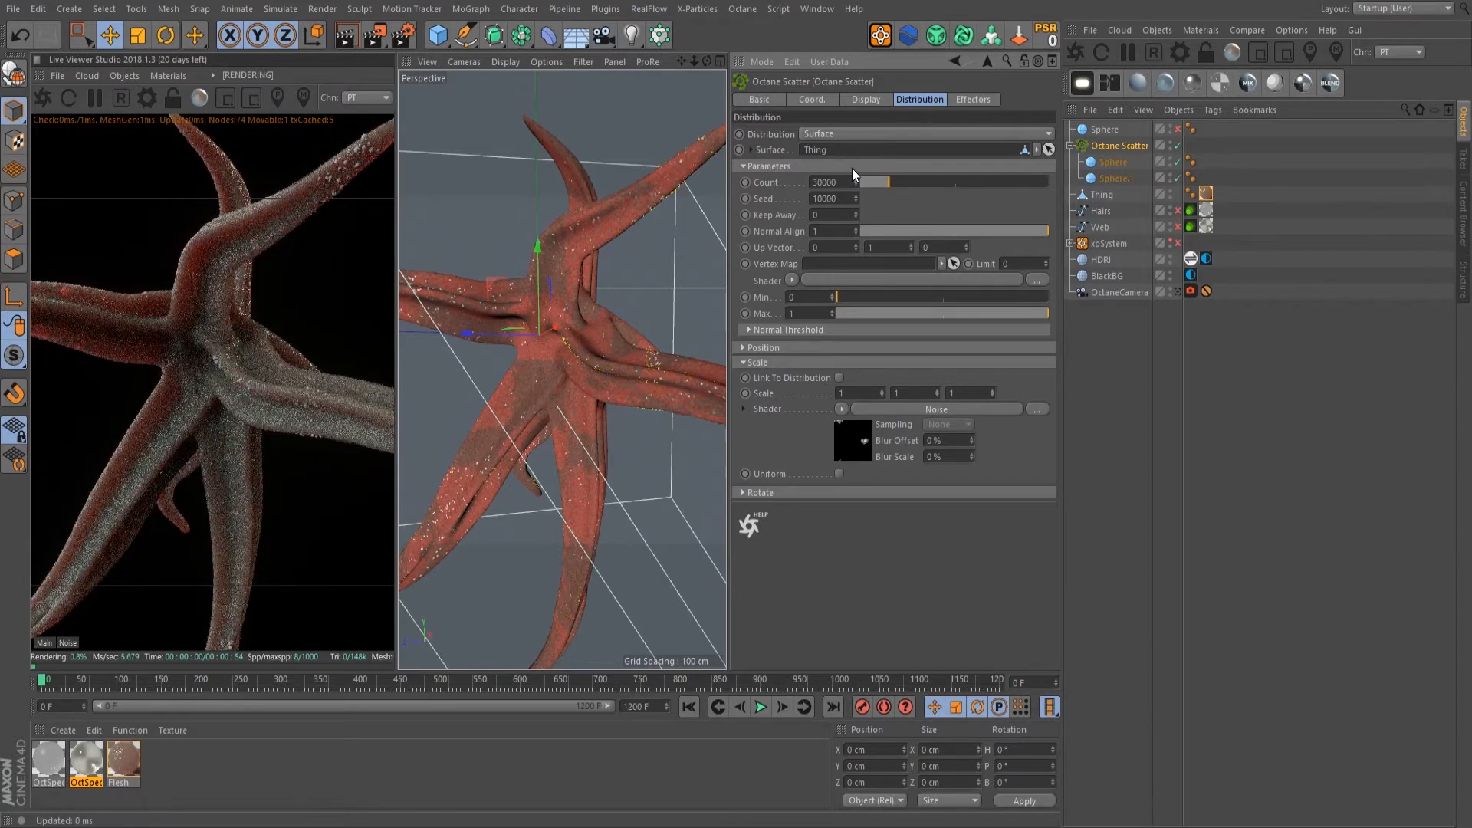
Step: Set the scatter scale noise's contrast to -2% and its low clip to 10%
left_click(889, 409)
left_click_drag(968, 545, 968, 549)
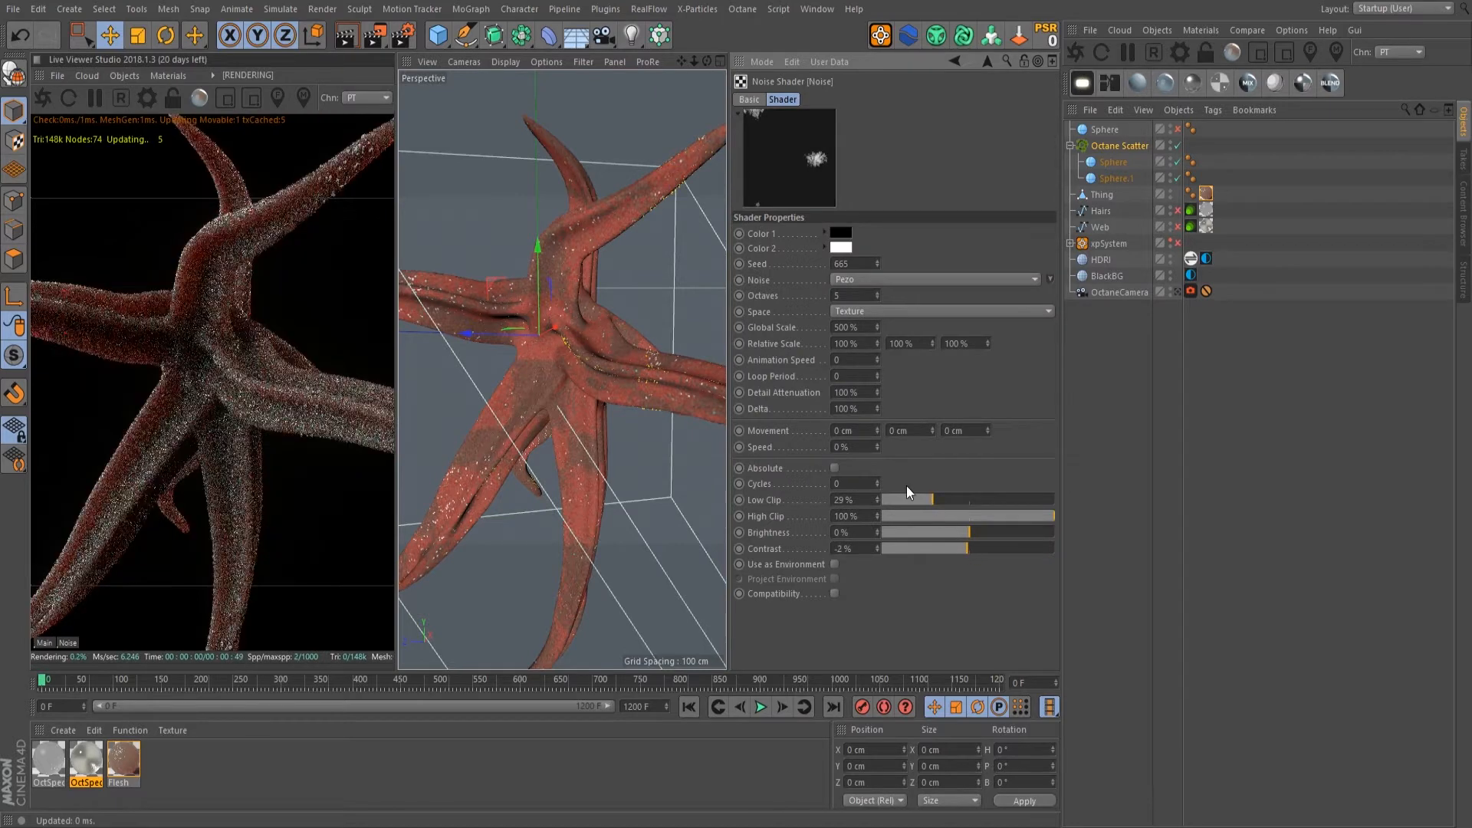
left_click(886, 500)
left_click_drag(891, 503, 899, 499)
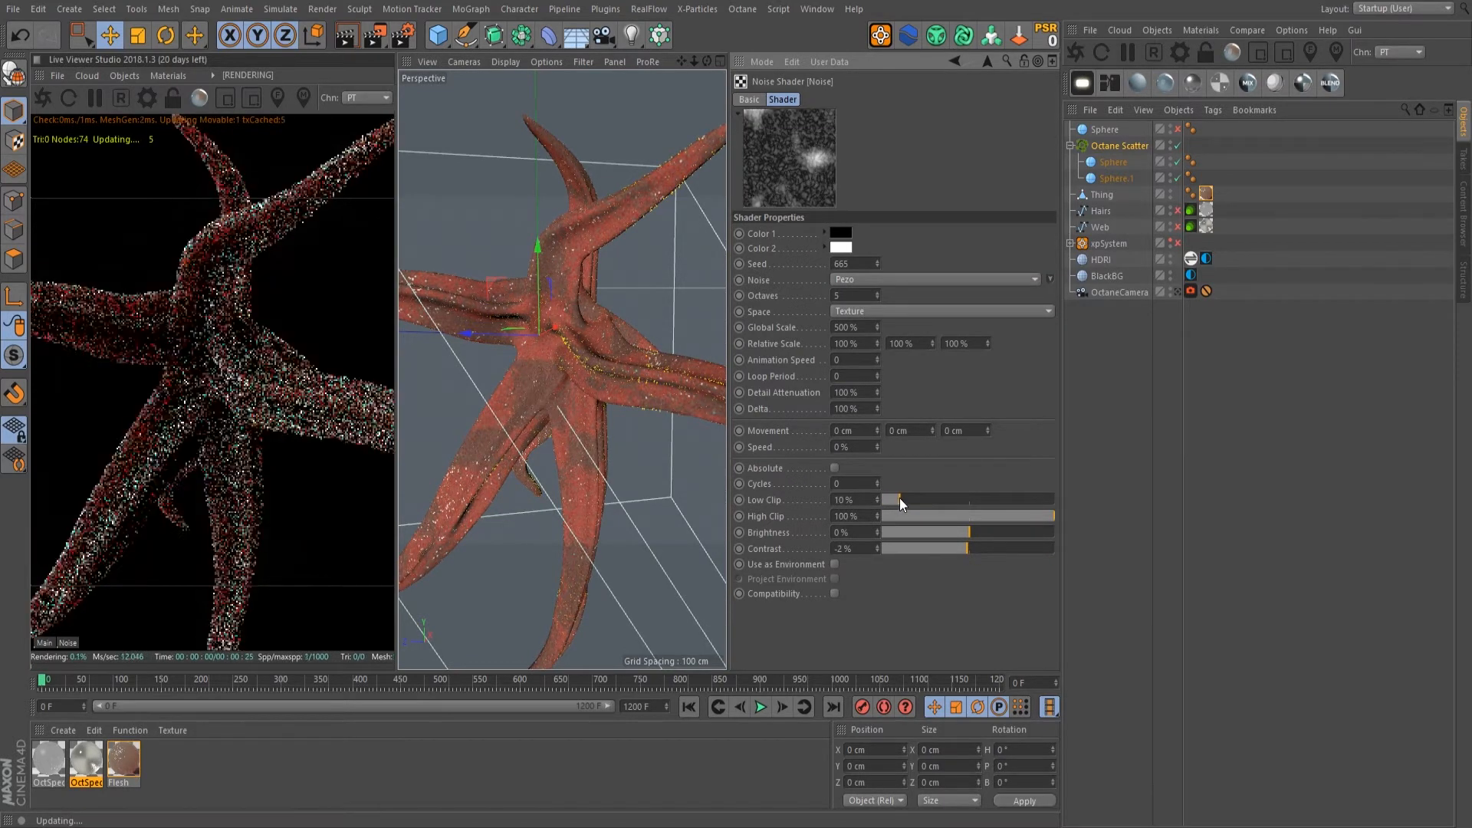
Step: Inspect the scattered spheres near the Thing's center and change the scale shader's noise type to Poxo
left_click_drag(220, 389, 224, 390)
scroll(600, 366, "up", 2)
scroll(600, 367, "up", 5)
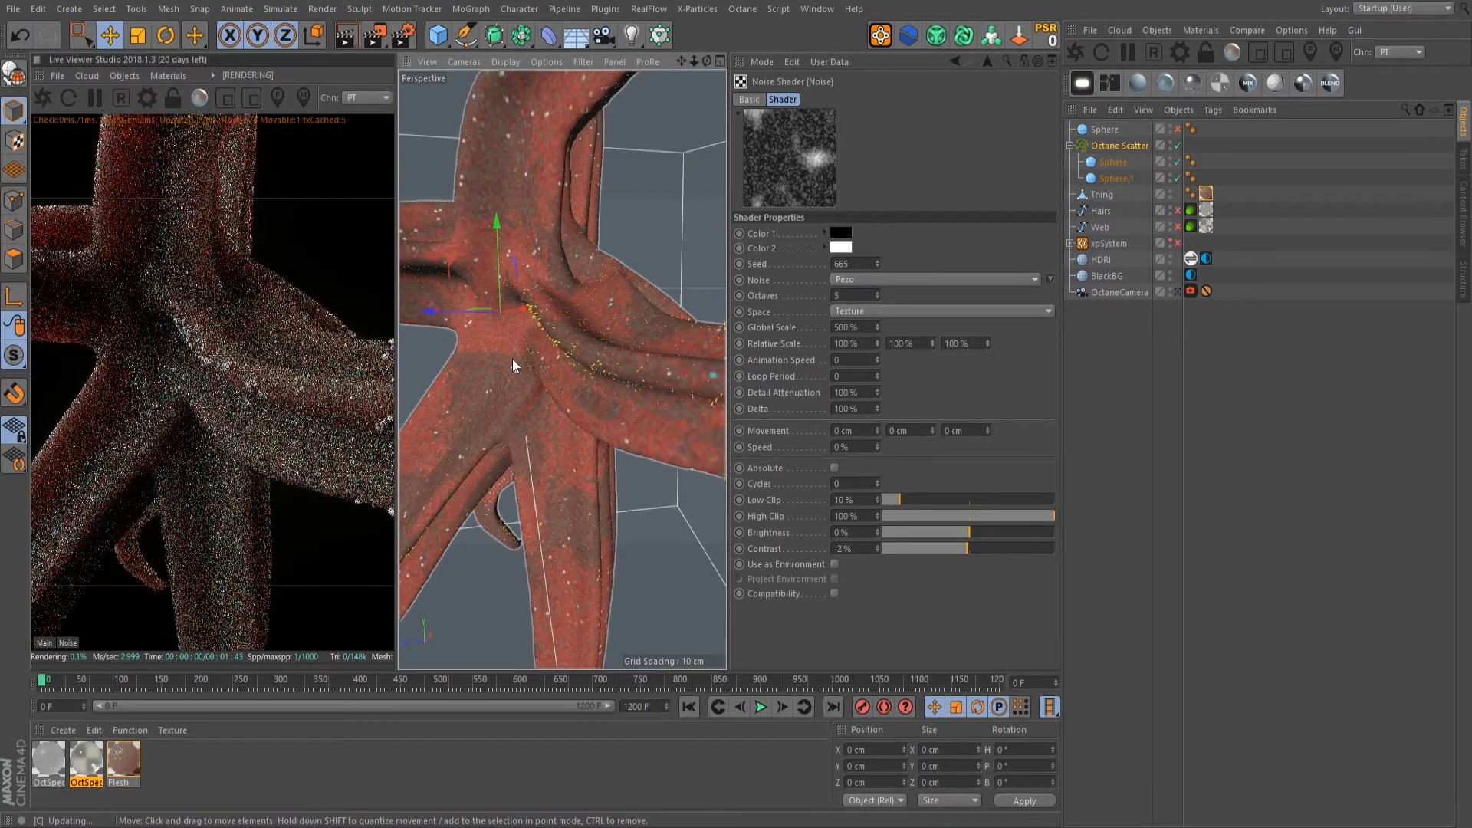
scroll(580, 358, "up", 1)
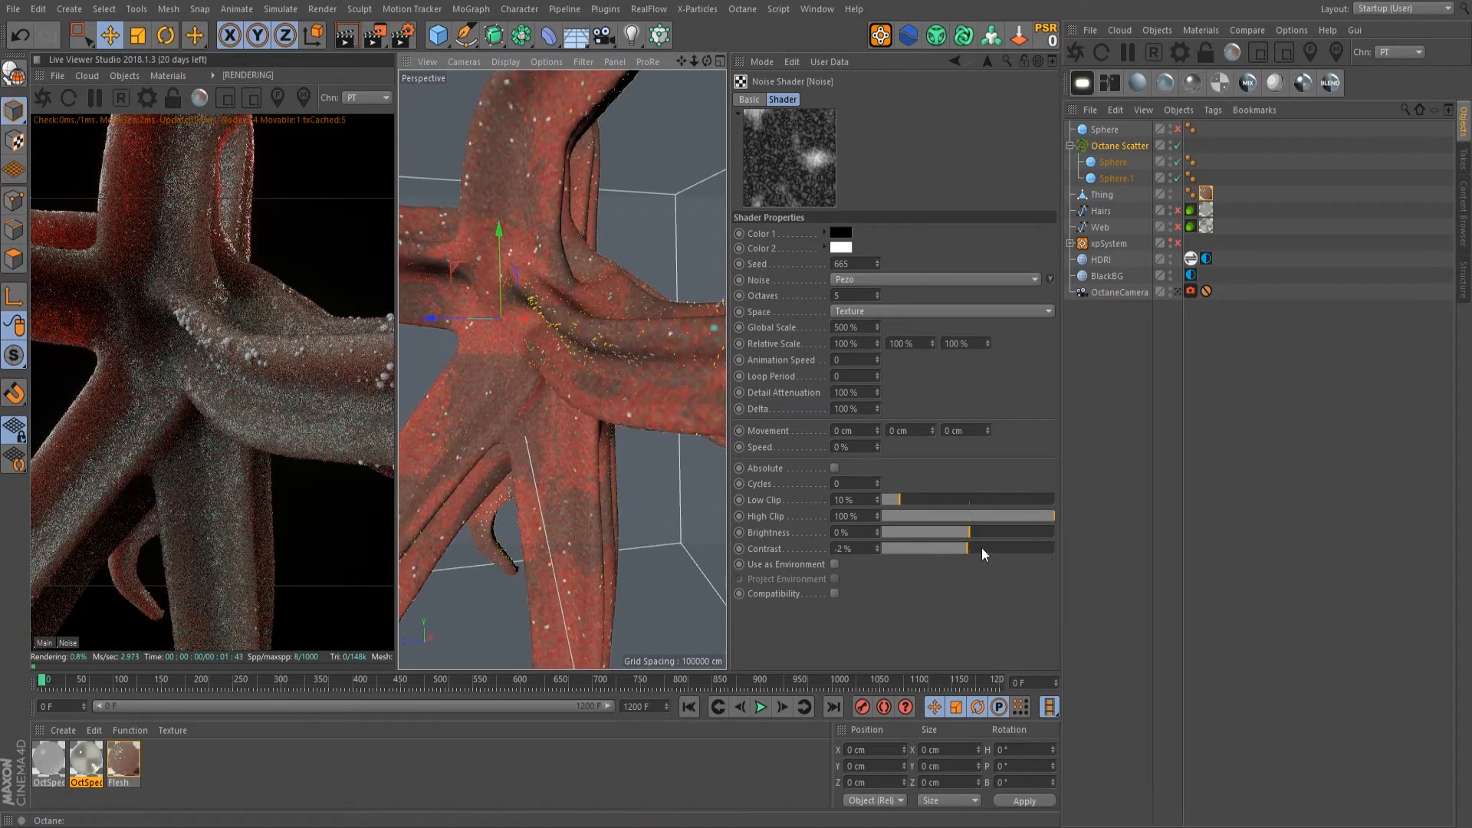
scroll(923, 277, "down", 1)
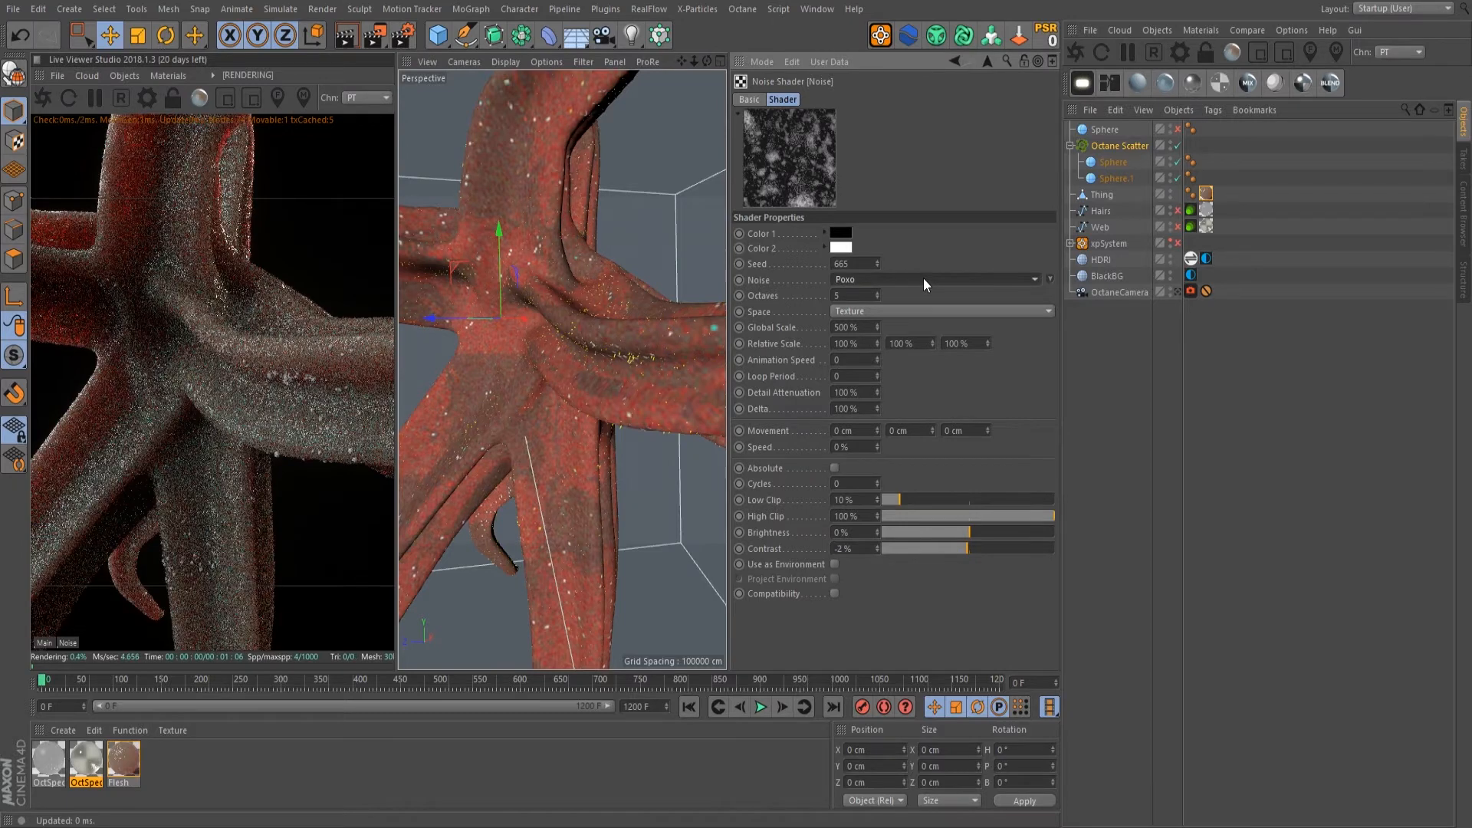
Step: Raise the Octane Scatter's count to 300000 and examine the denser spheres on the tentacles
left_click(1127, 147)
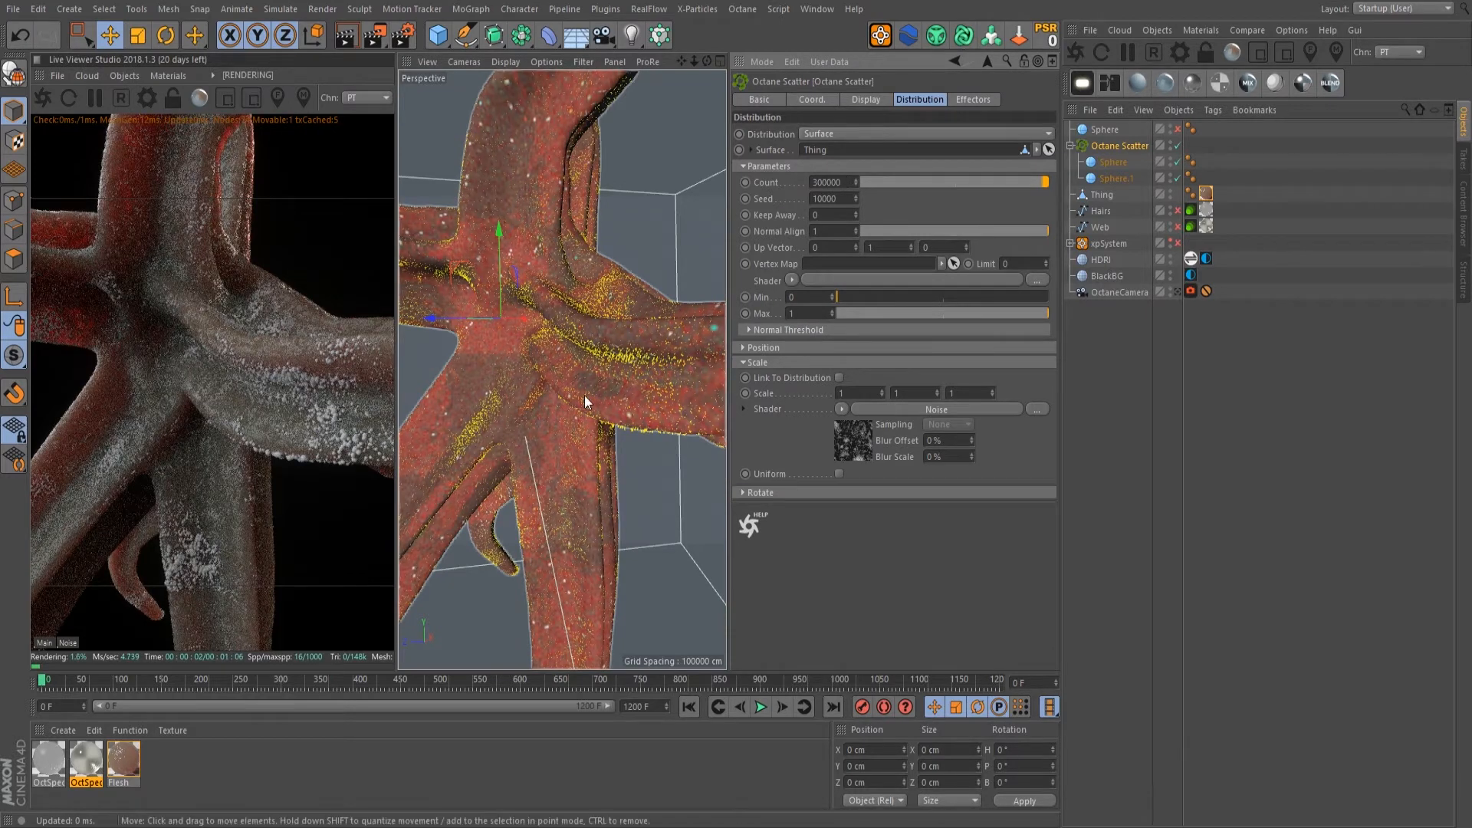
scroll(585, 395, "down", 6)
left_click_drag(531, 411, 578, 348, "alt")
scroll(578, 348, "up", 10)
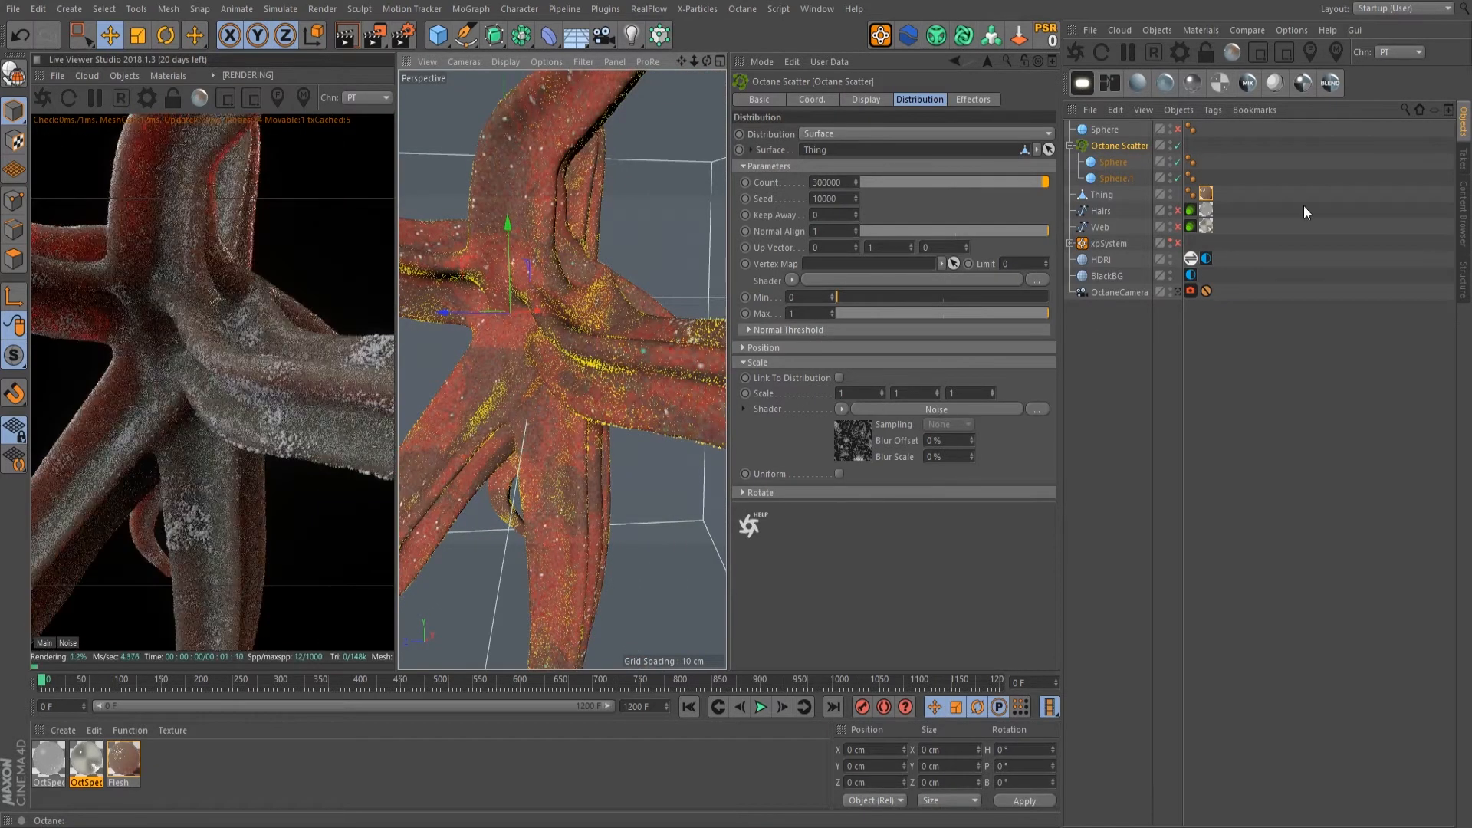
Step: Set the radius of the scatter's second child sphere, Sphere.1, to 3 cm and examine the larger spheres up close
left_click(1114, 162)
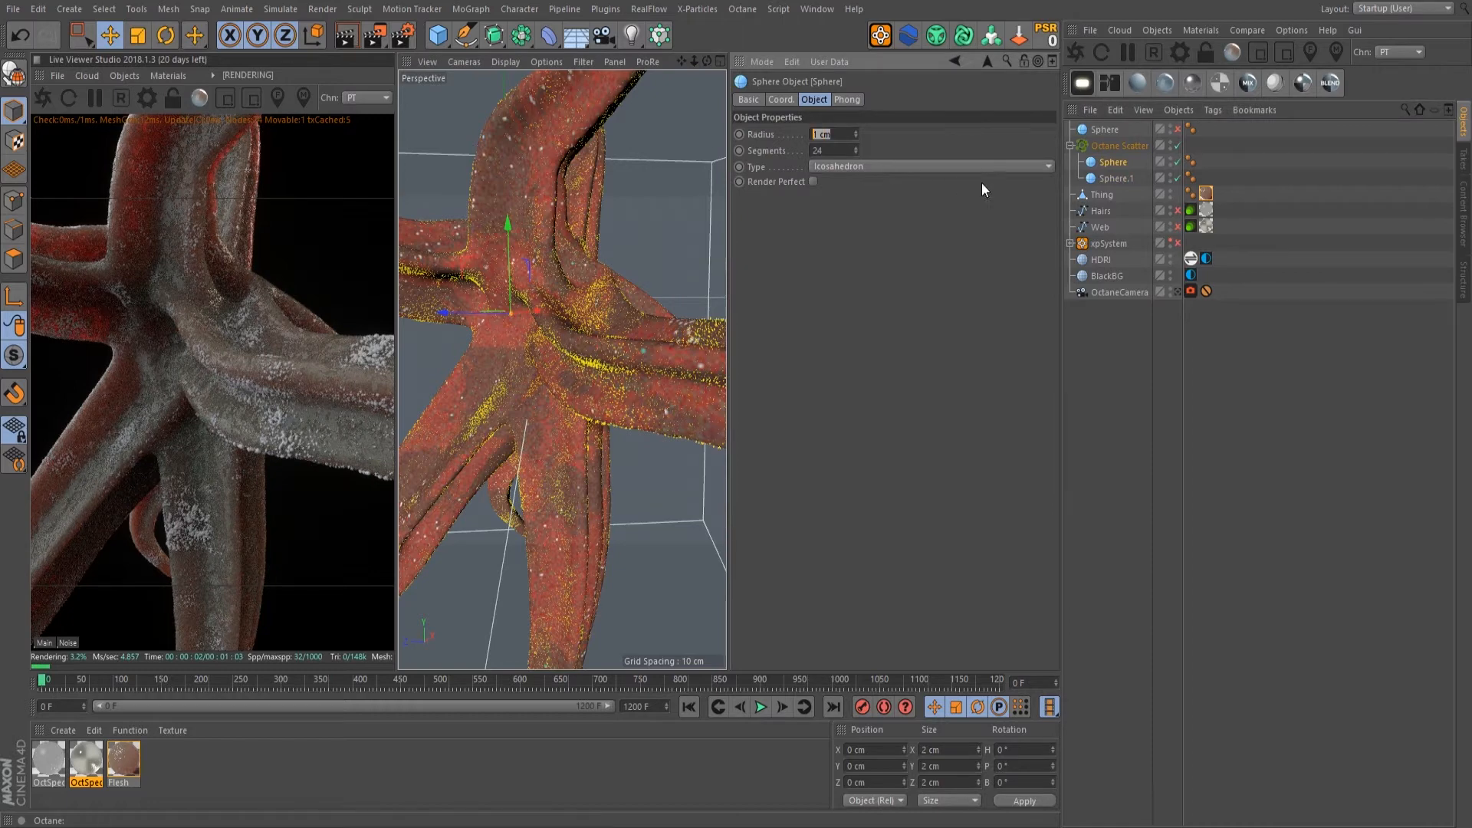
left_click(1117, 178)
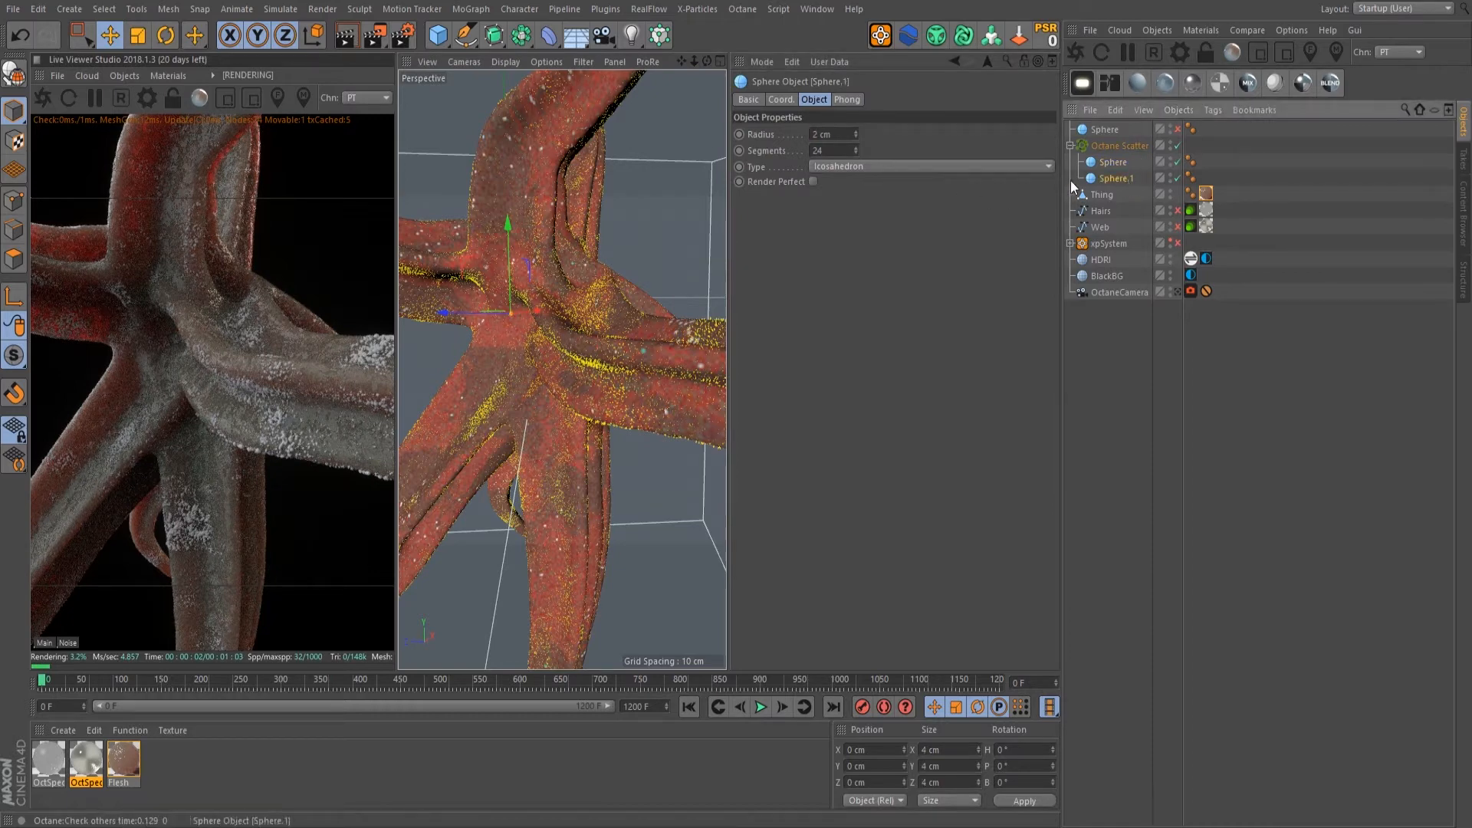
left_click(841, 135)
left_click(1109, 399)
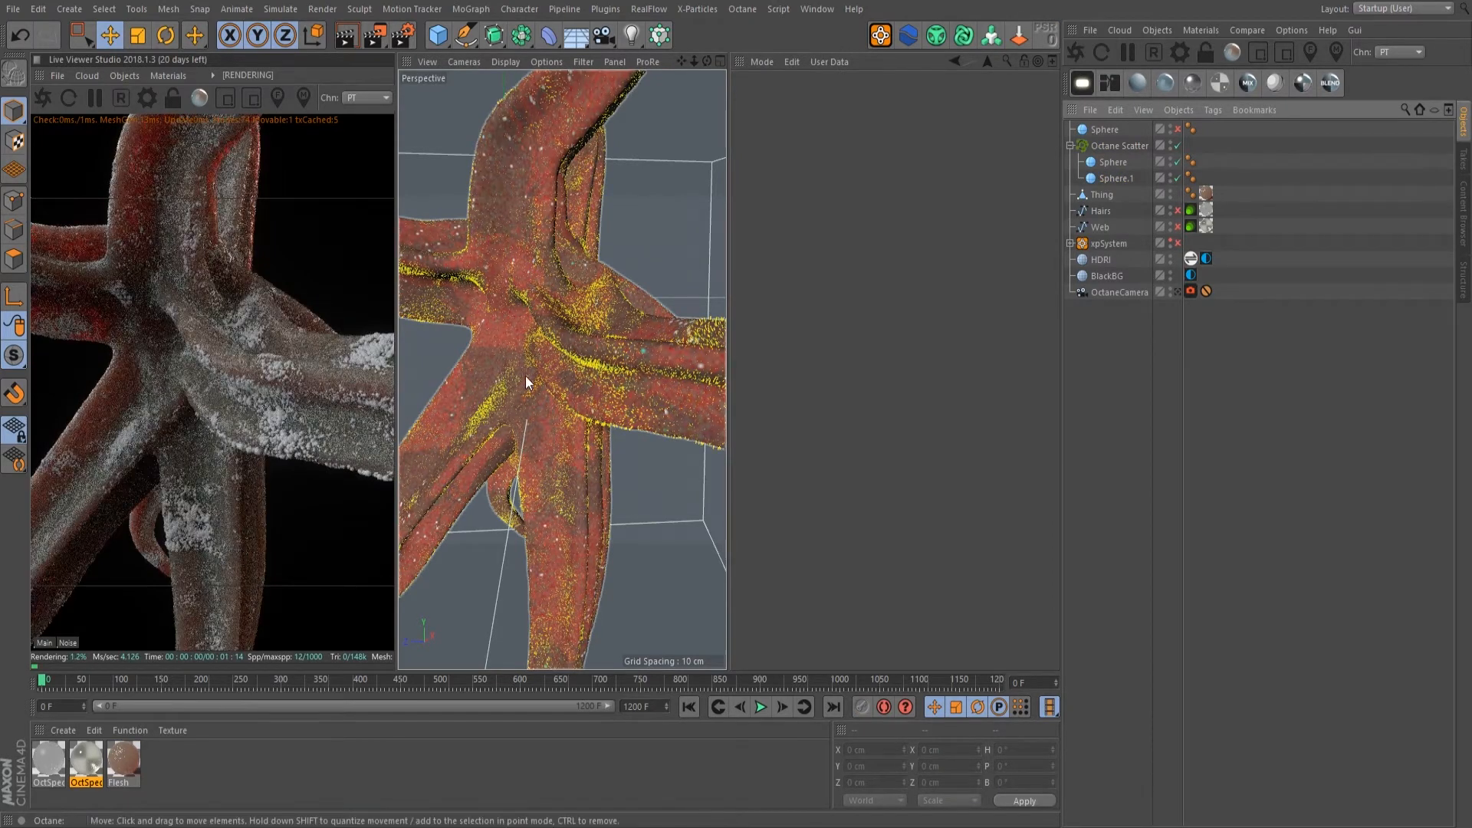
scroll(527, 376, "up", 3)
left_click_drag(559, 379, 546, 333, "alt")
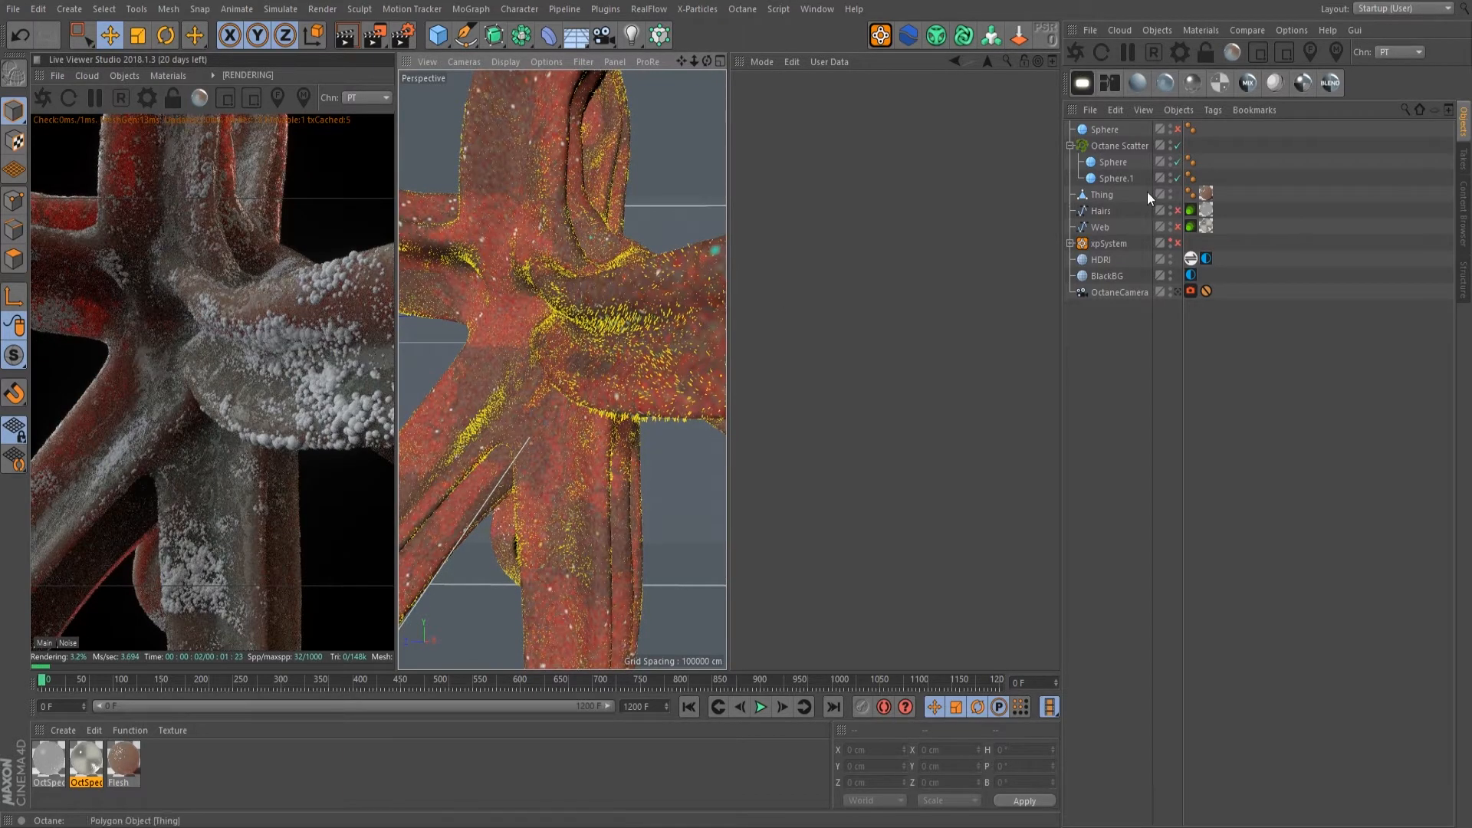
Step: Enable the Web spline and preview it over the scattered spheres with a temporary render region
left_click(1178, 226)
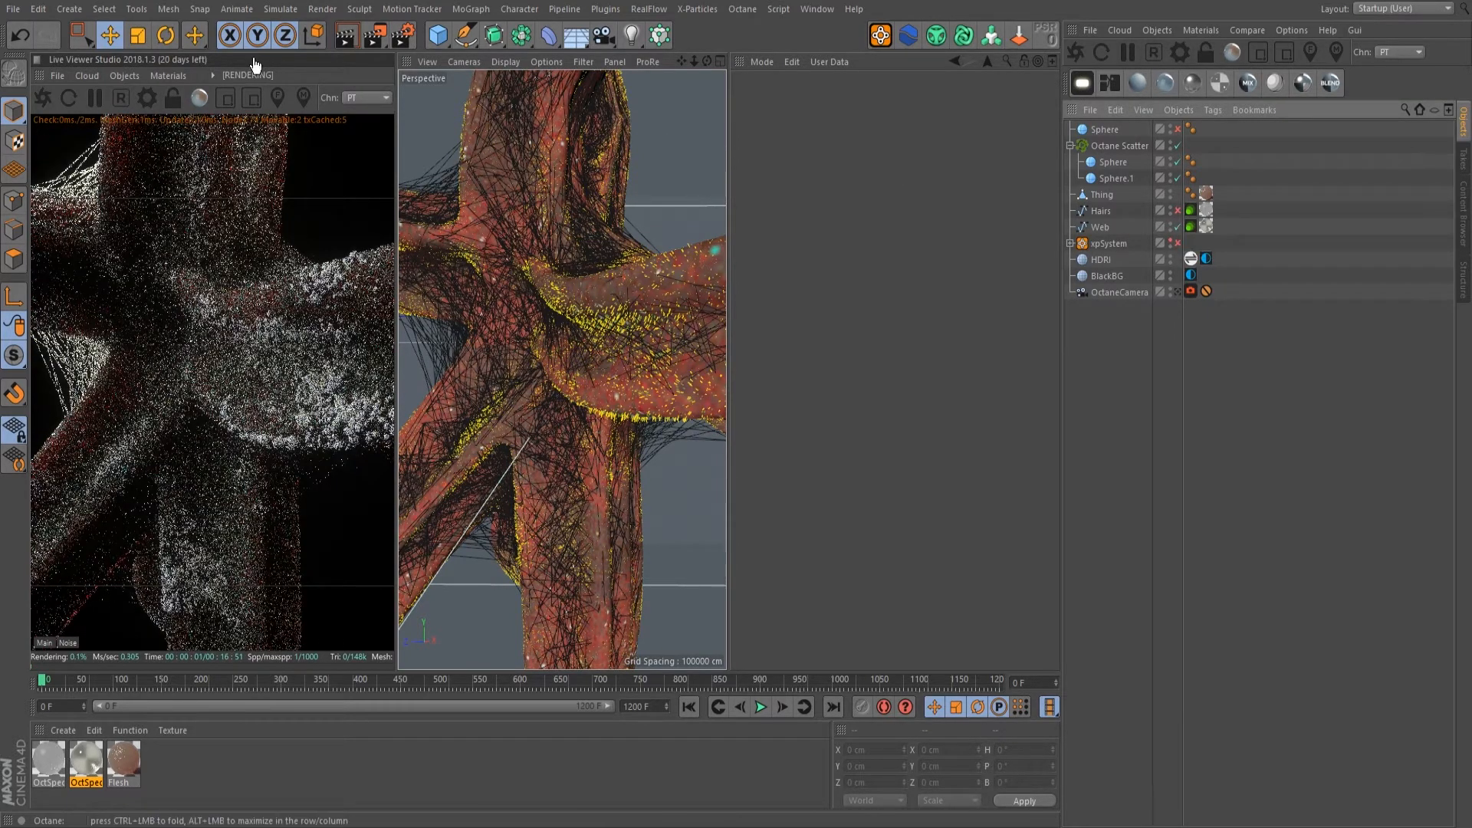
left_click(225, 98)
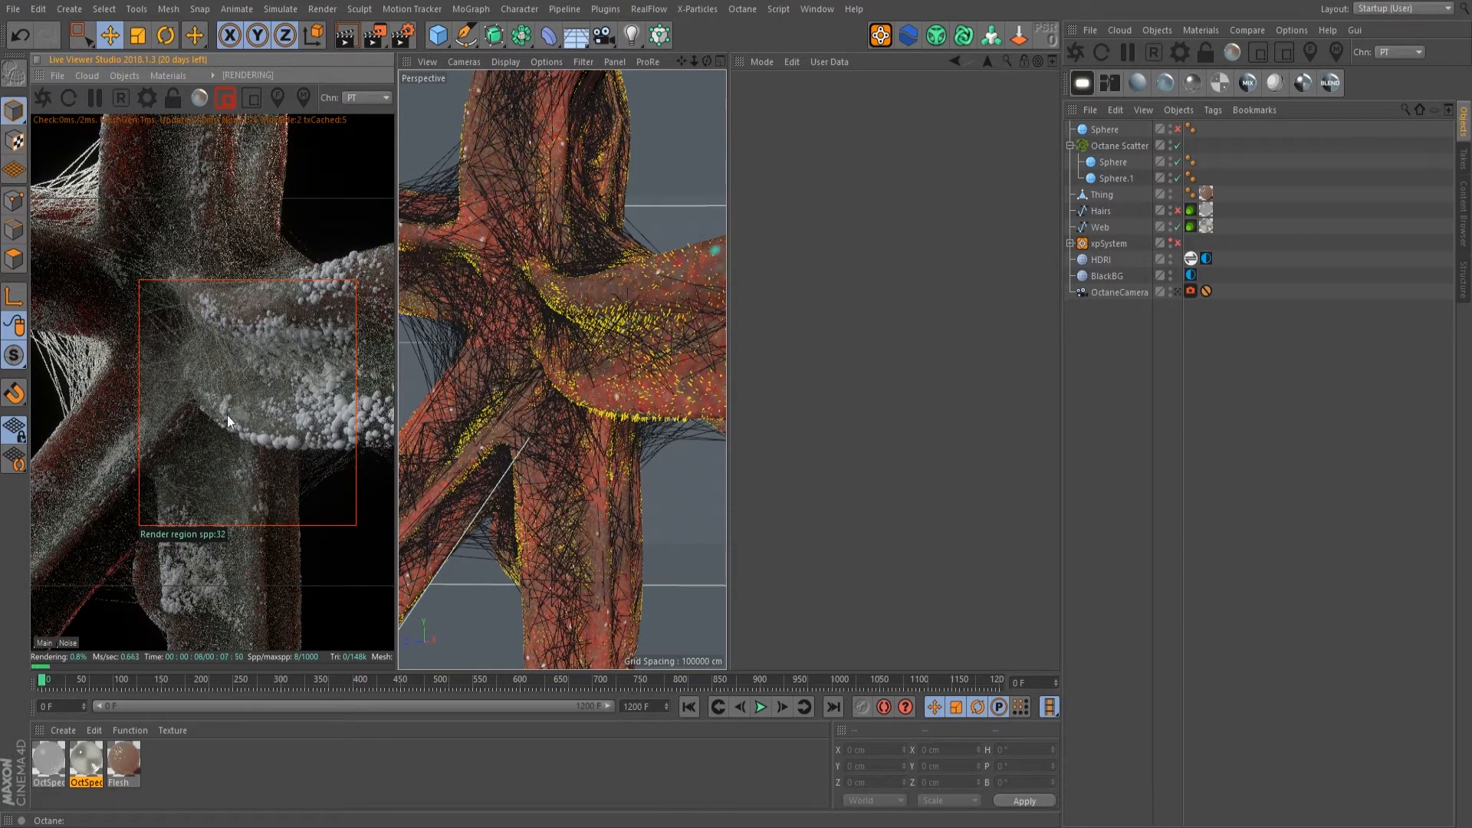
left_click(226, 97)
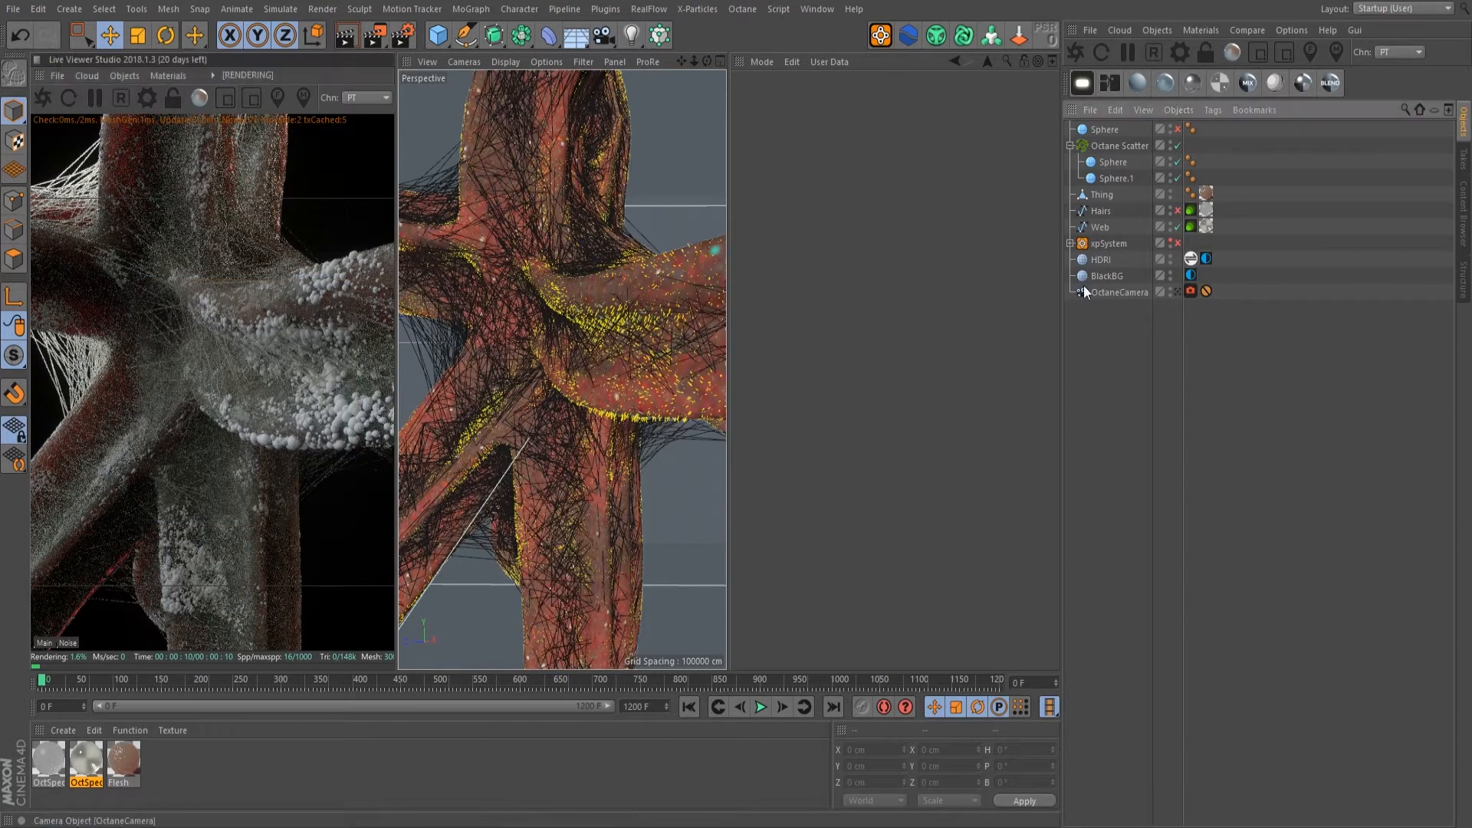
left_click(1200, 30)
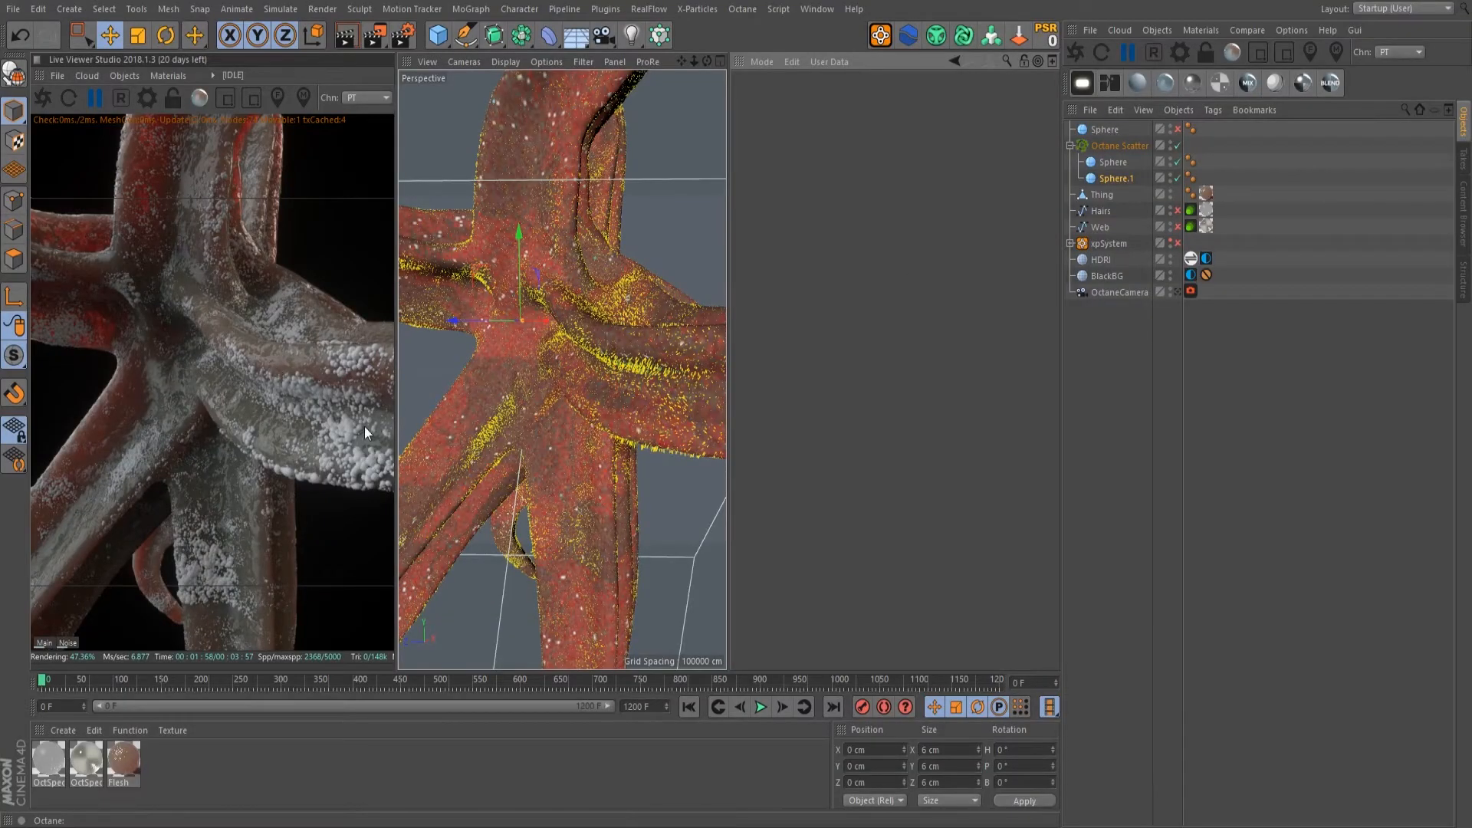
Step: Create an Octane specular material and set its index to 1
left_click(330, 402)
left_click(1121, 144)
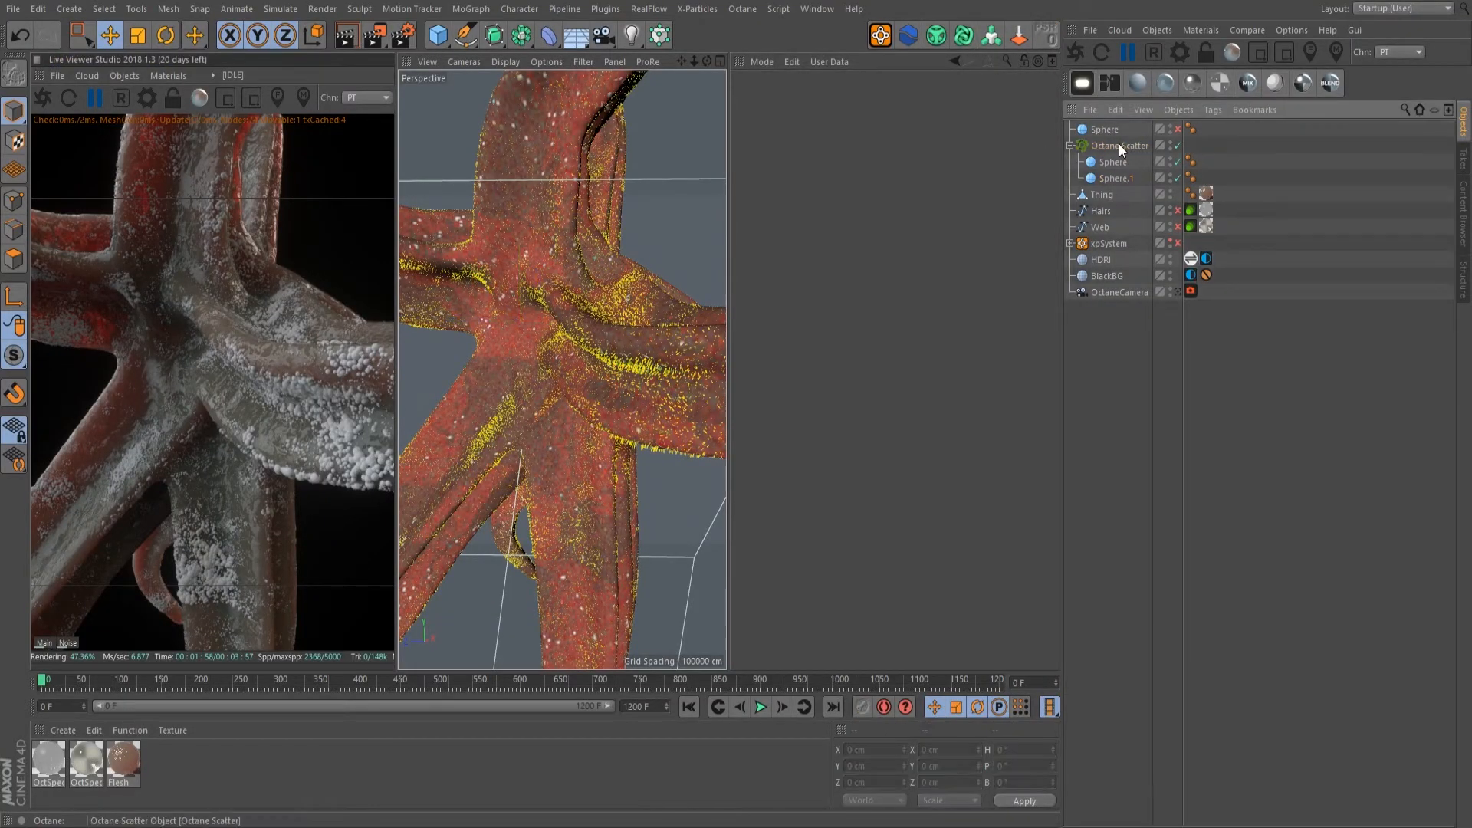
left_click(1119, 145)
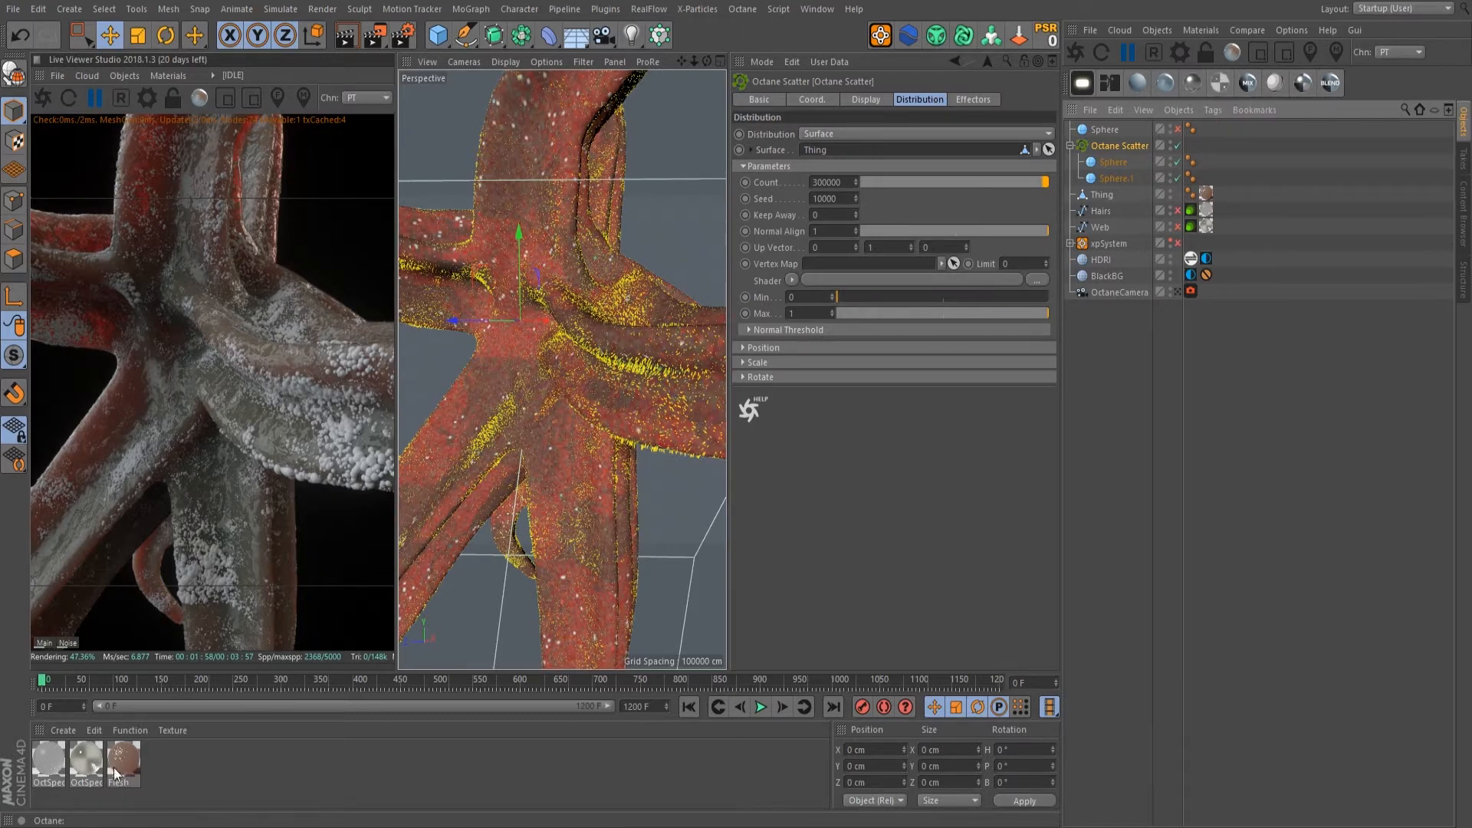
left_click(1226, 80)
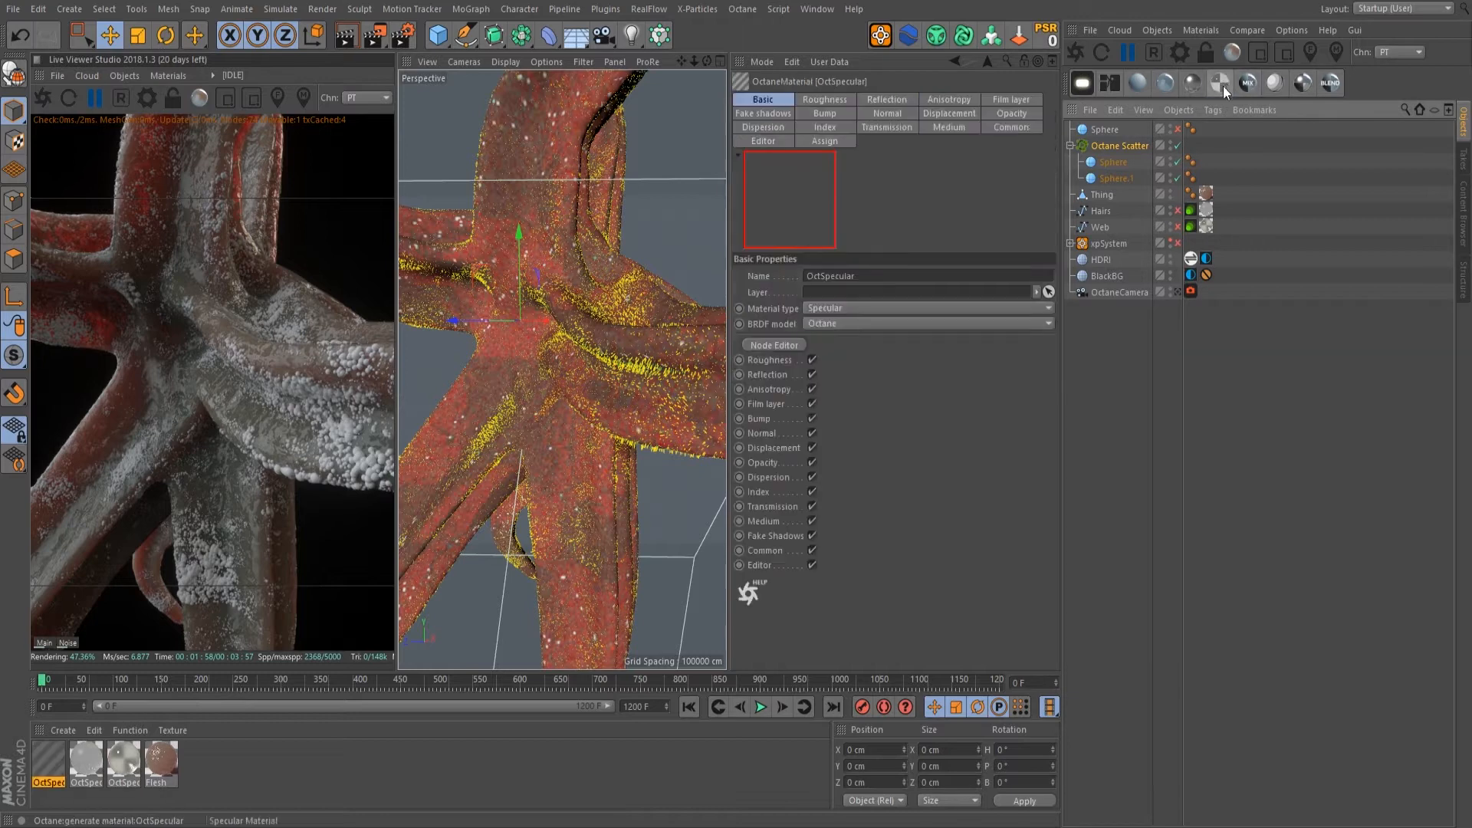
double_click(48, 761)
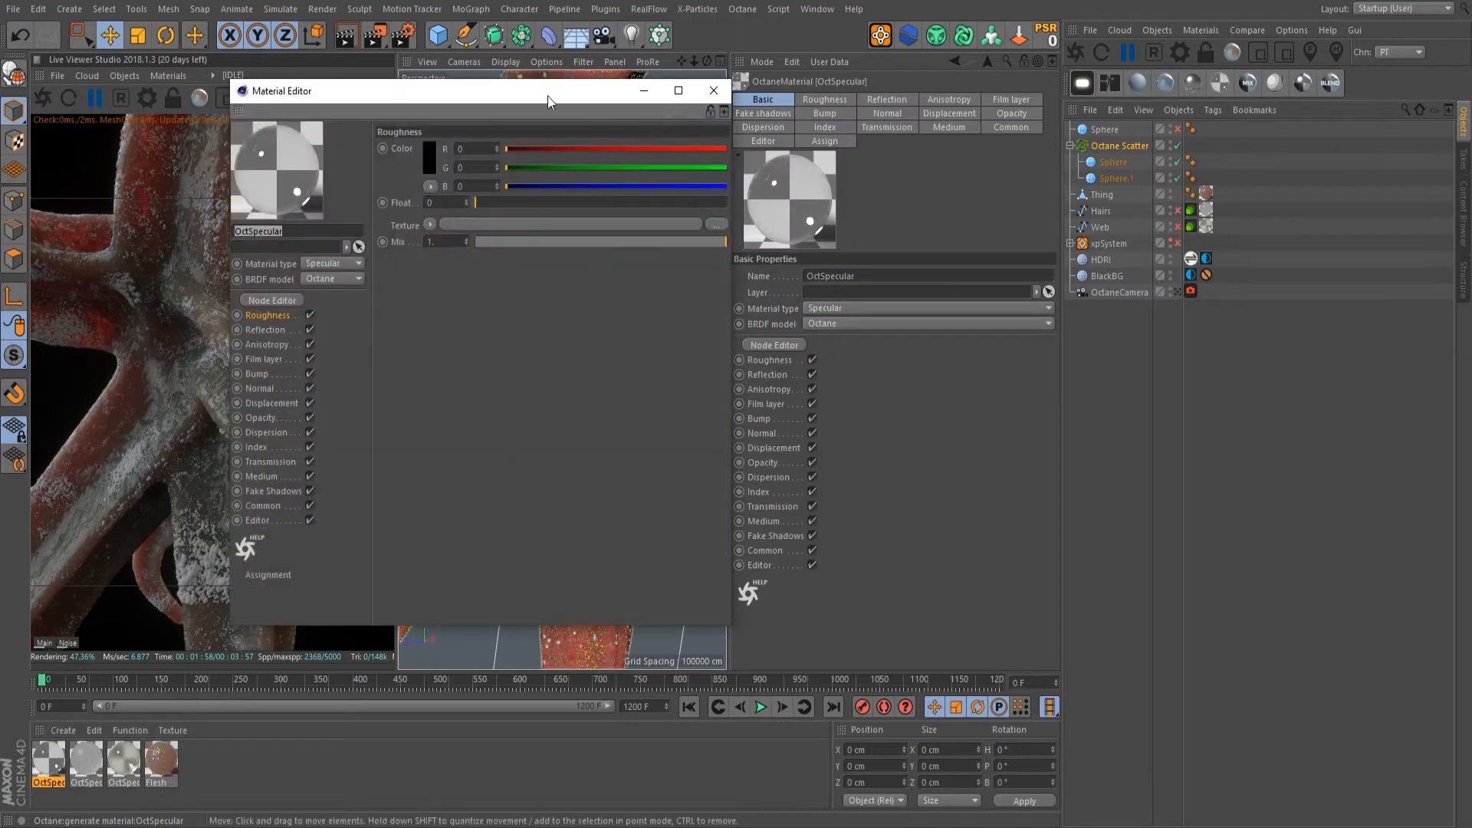
left_click_drag(566, 173, 1015, 139)
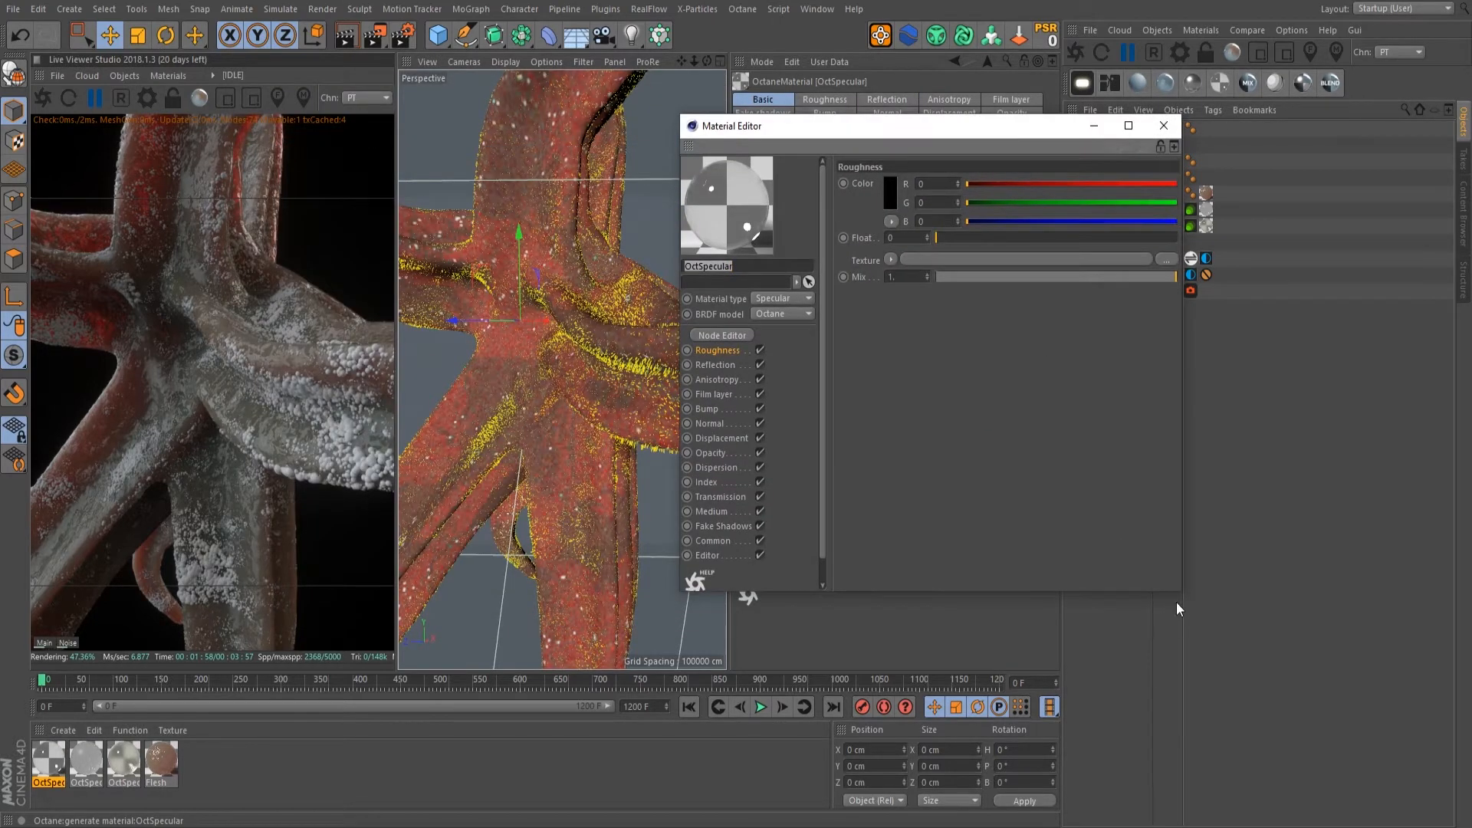
mouse_move(1182, 595)
left_mouse_down()
mouse_move(1126, 698)
mouse_move(1181, 613)
left_mouse_up()
left_click(711, 483)
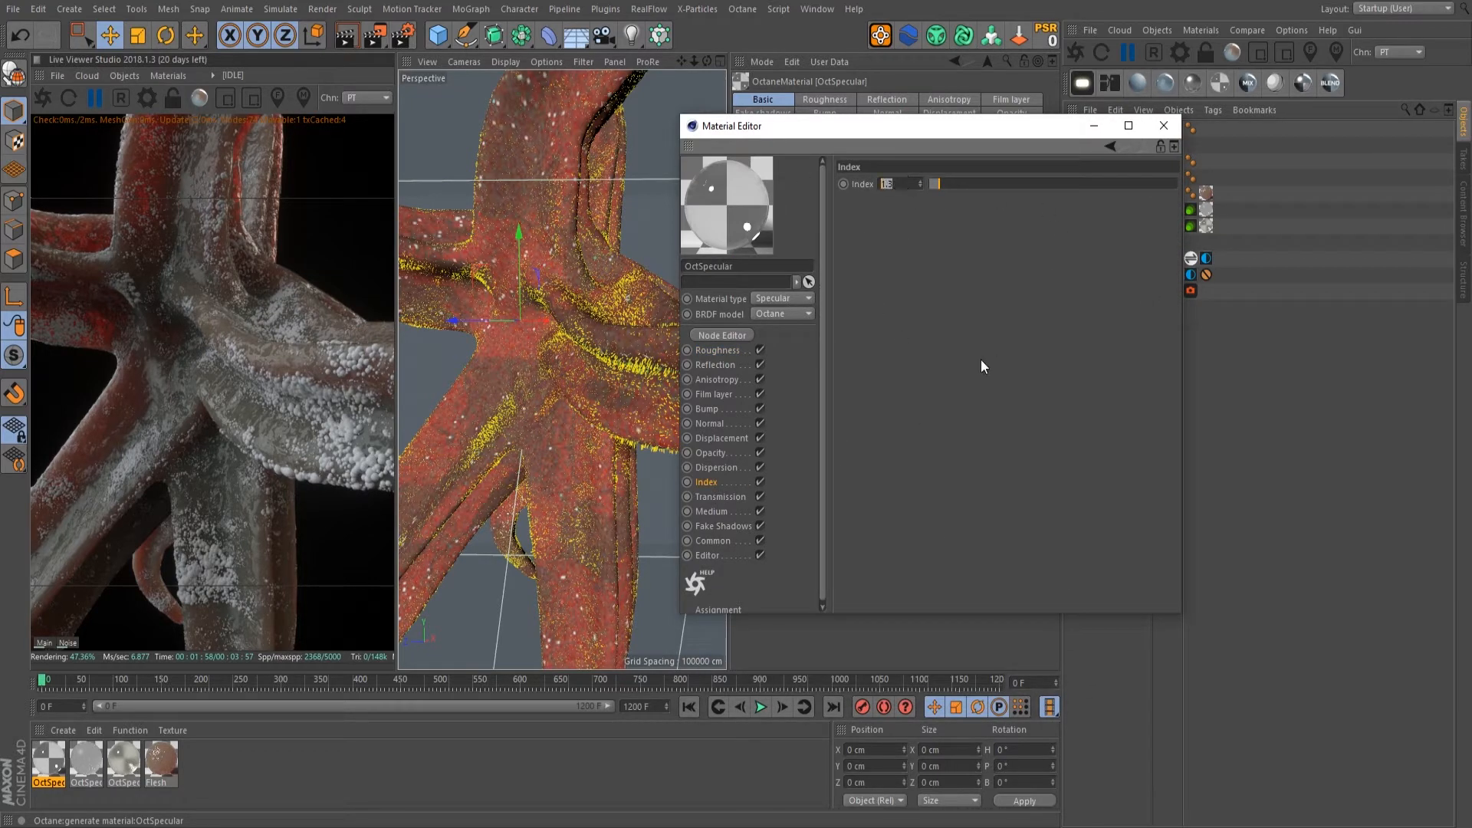
type("1")
key("Return")
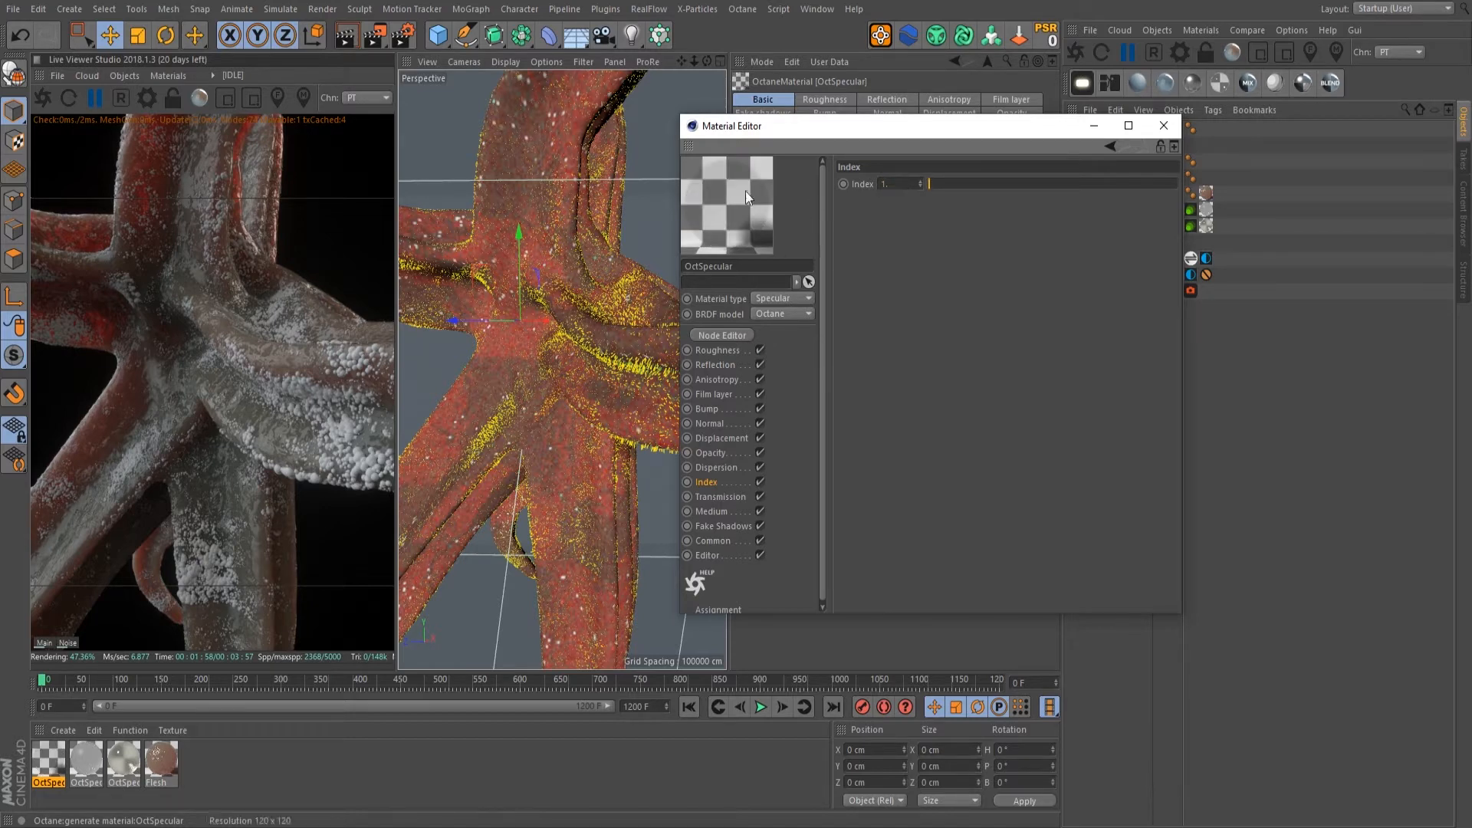
Step: Add a scattering medium to the new specular material, with RgbSpectrum shaders for both absorption and scattering
left_click(724, 526)
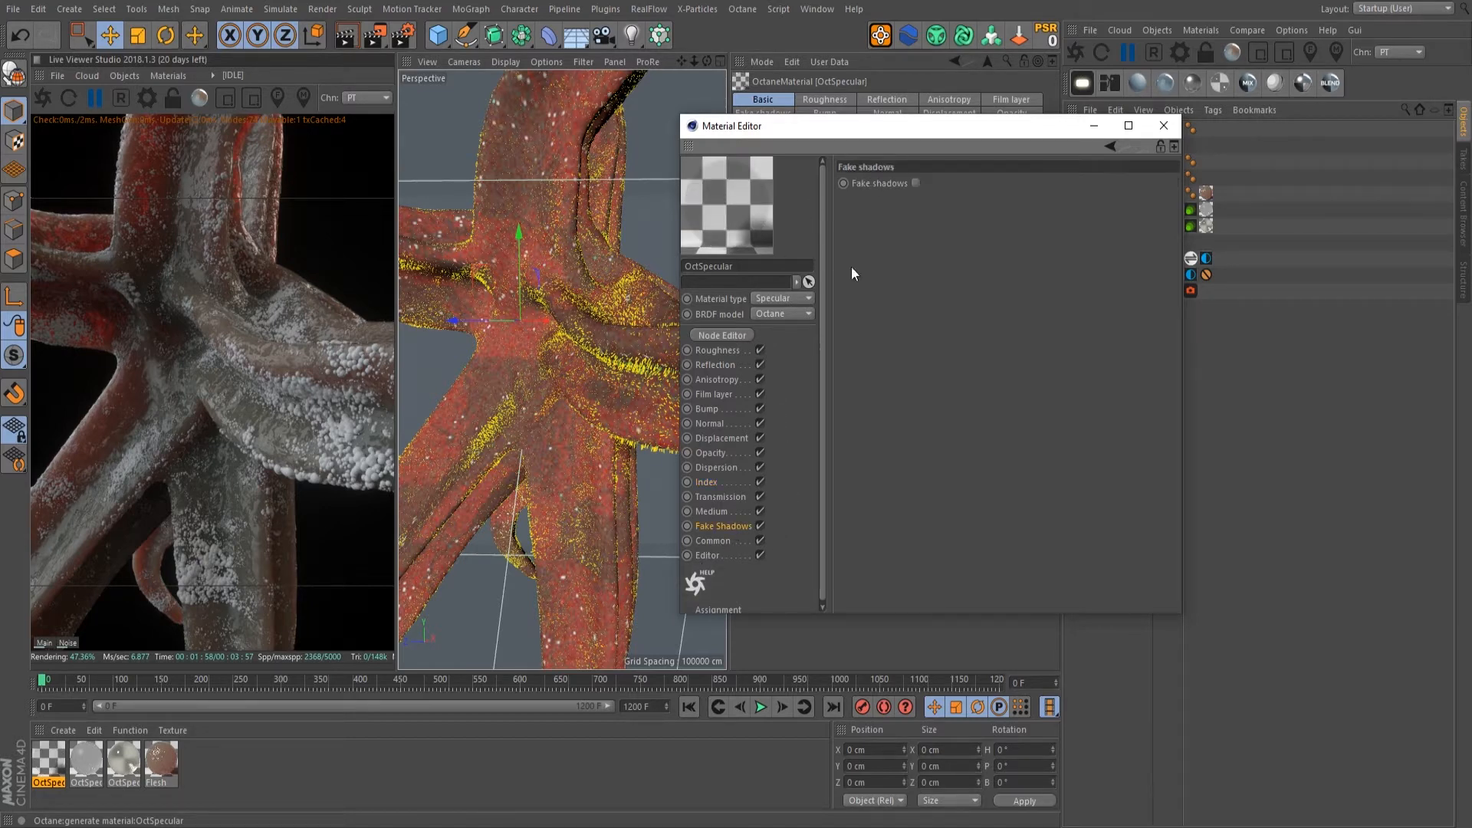
left_click(721, 512)
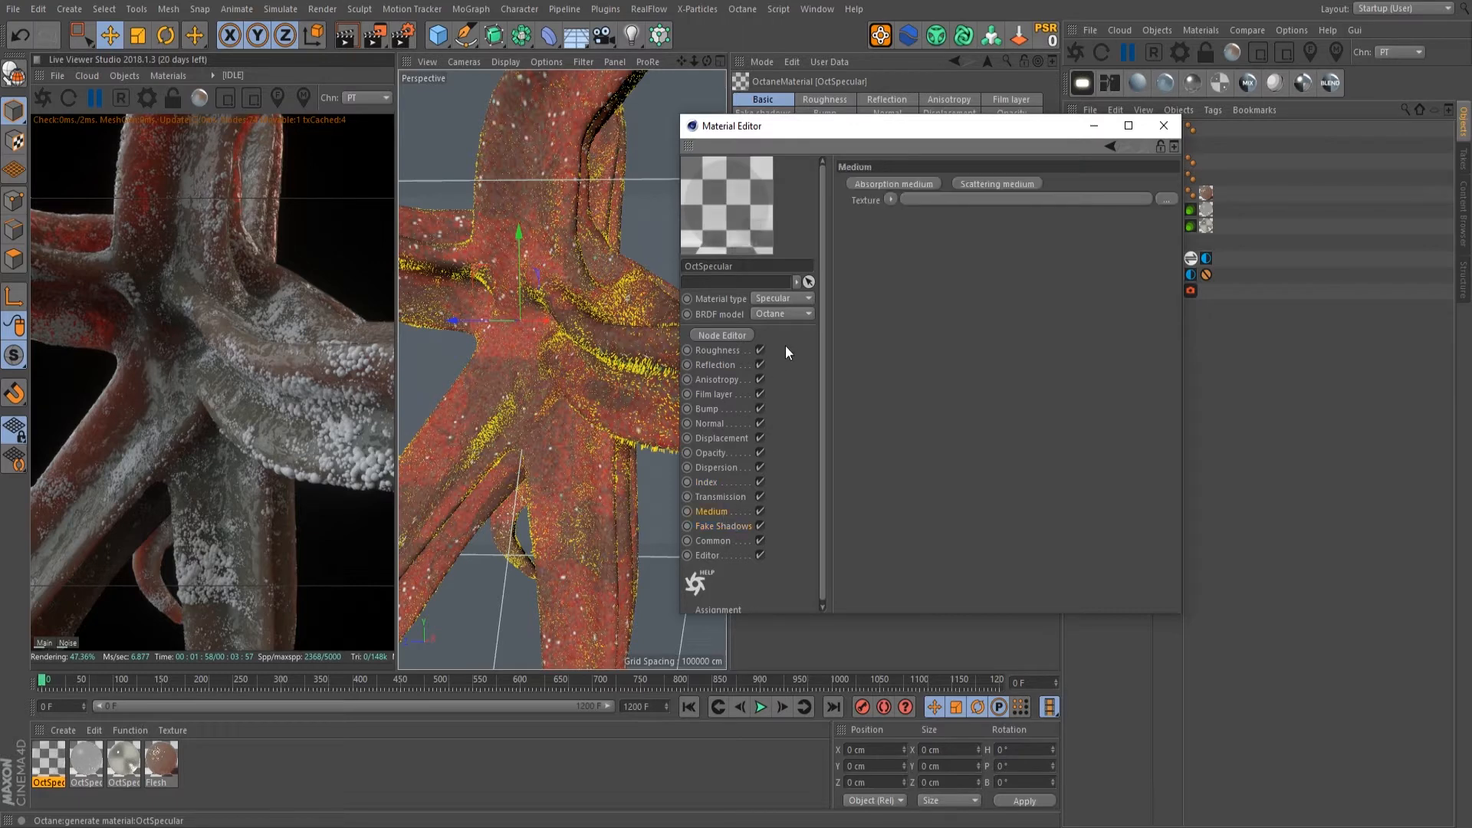
left_click(997, 184)
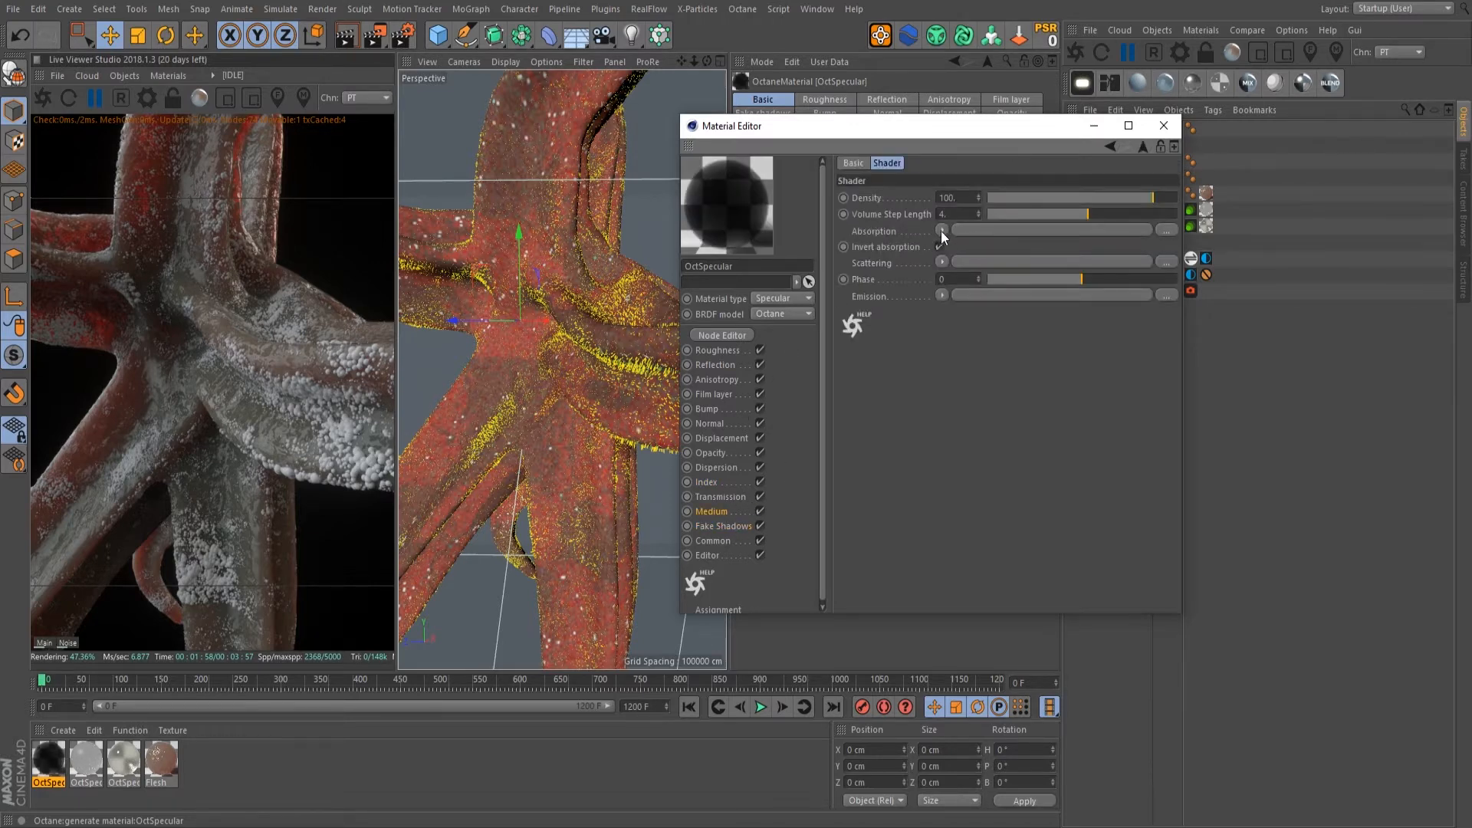
left_click(942, 232)
mouse_move(997, 536)
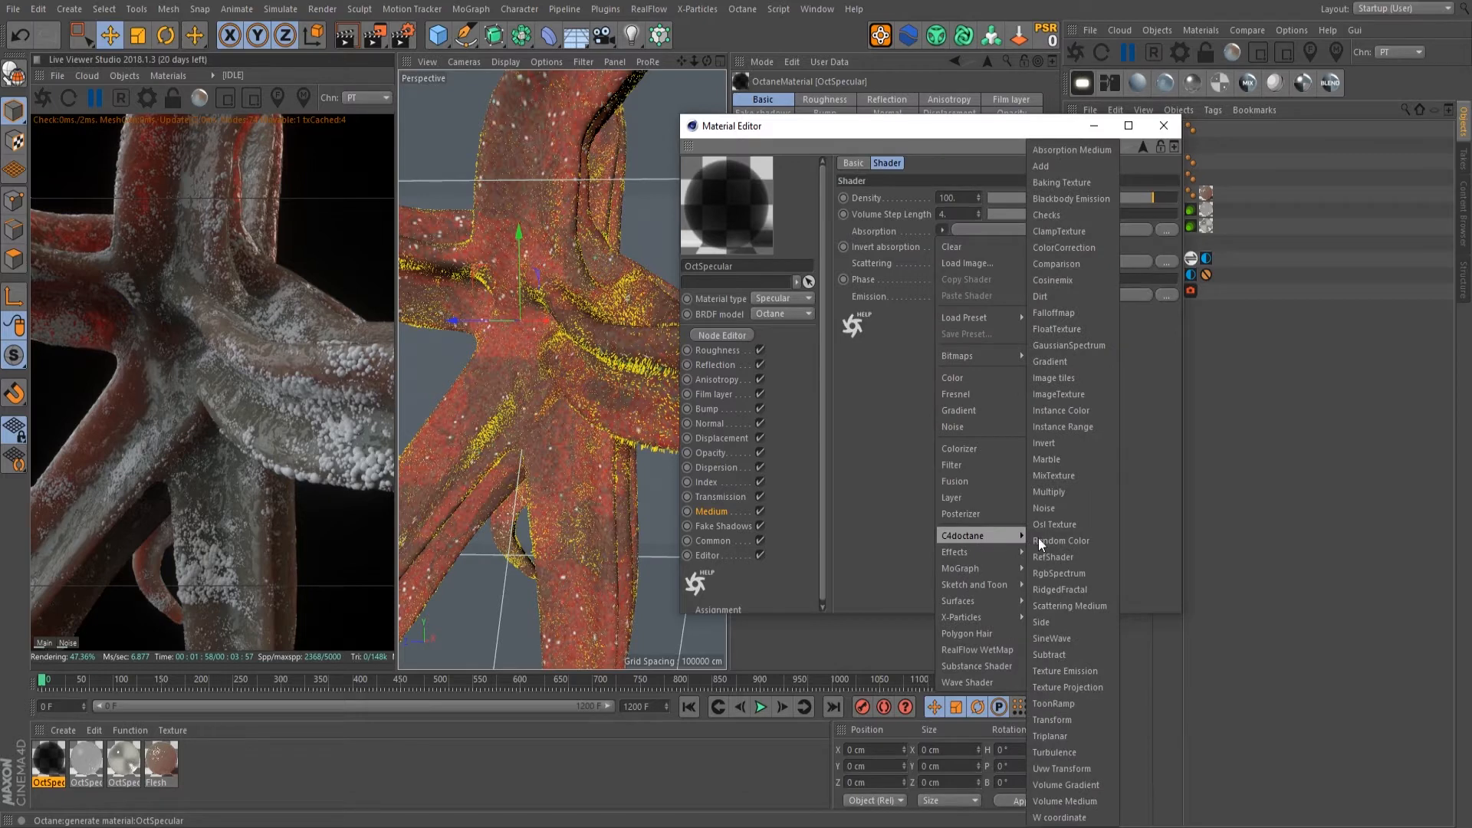
left_click(1083, 575)
left_click(943, 310)
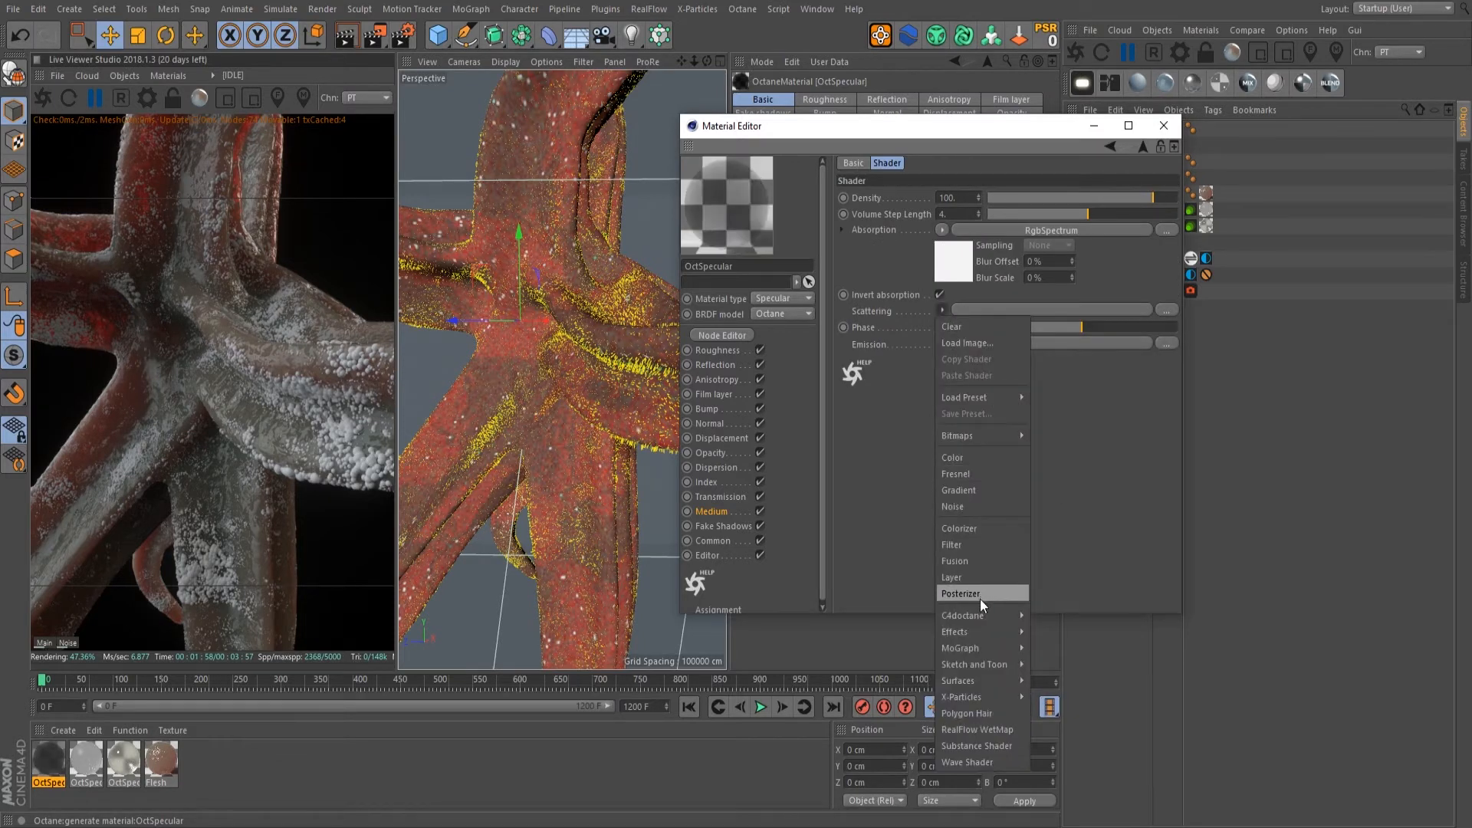
mouse_move(985, 616)
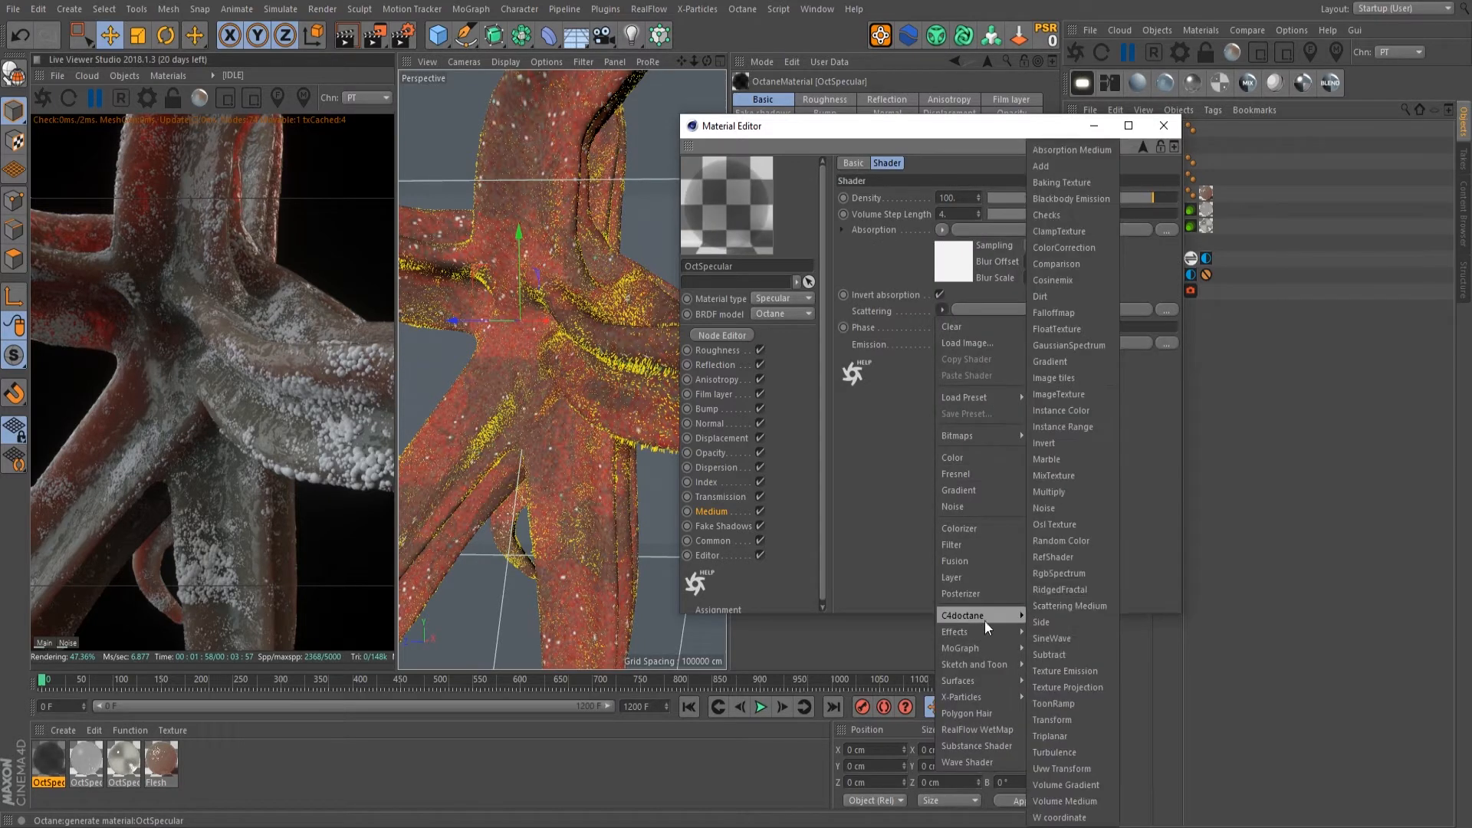
left_click(1083, 575)
left_click(957, 259)
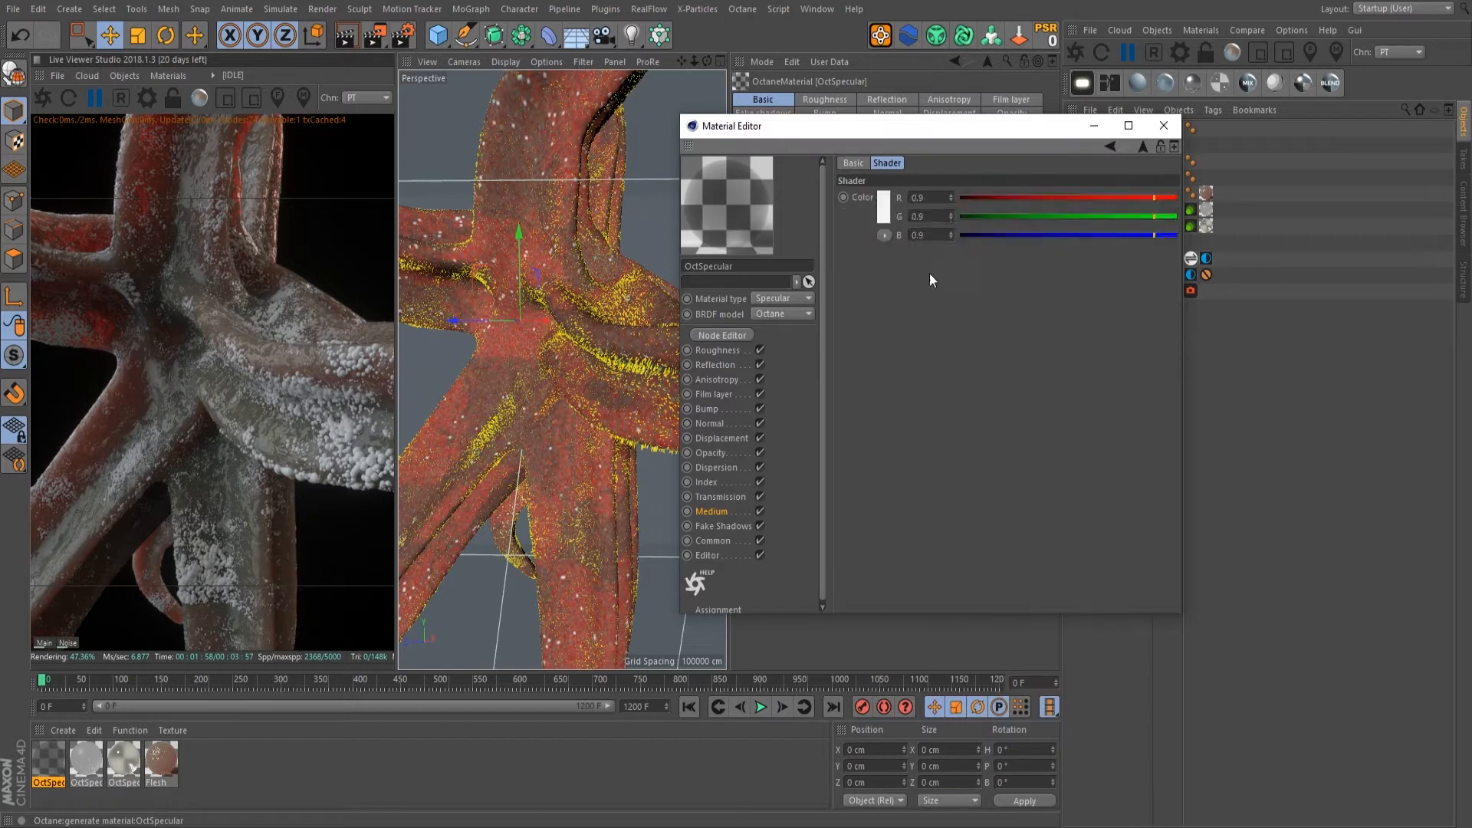
left_click(886, 207)
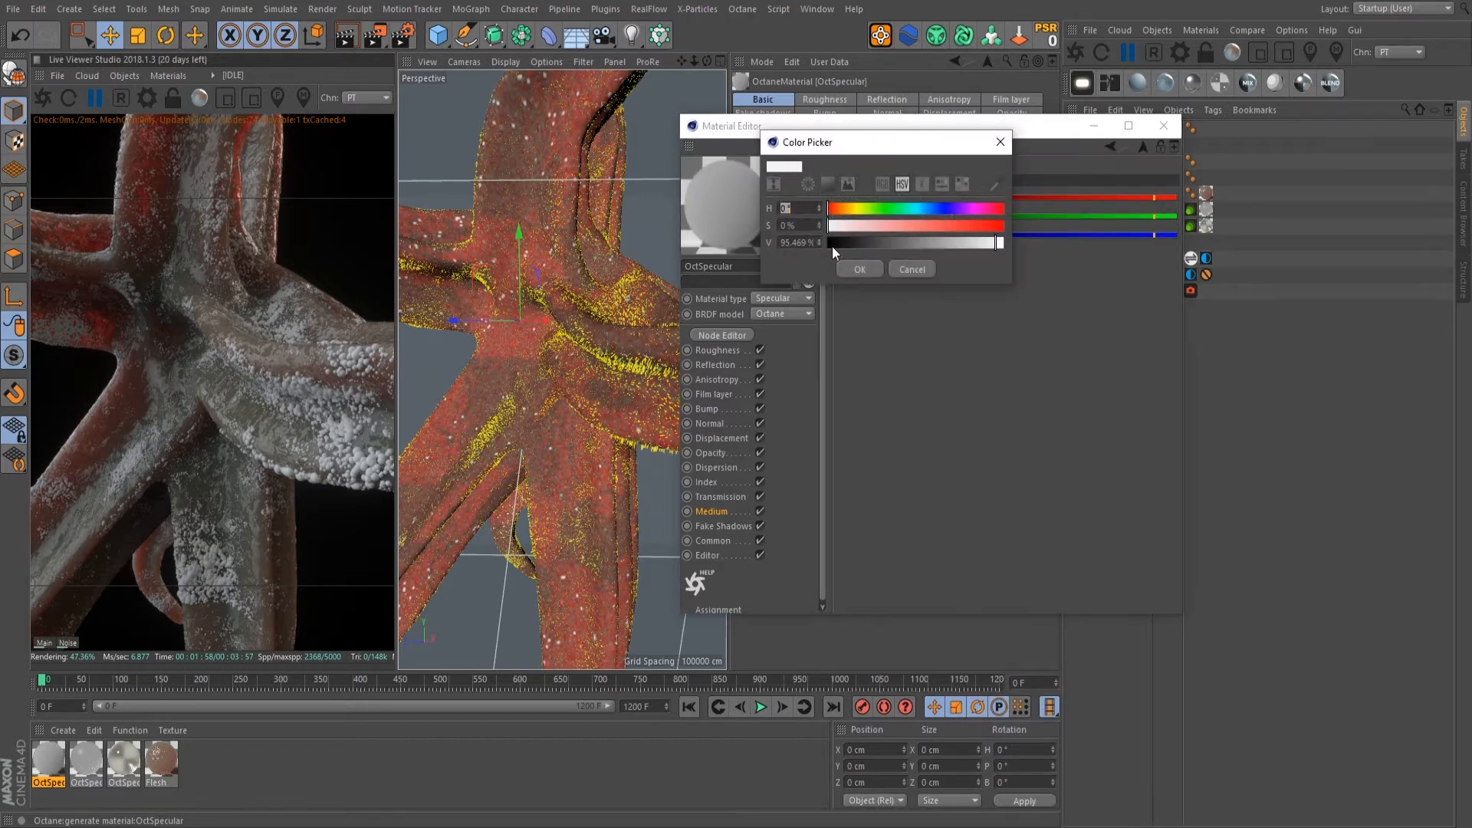
left_click(913, 269)
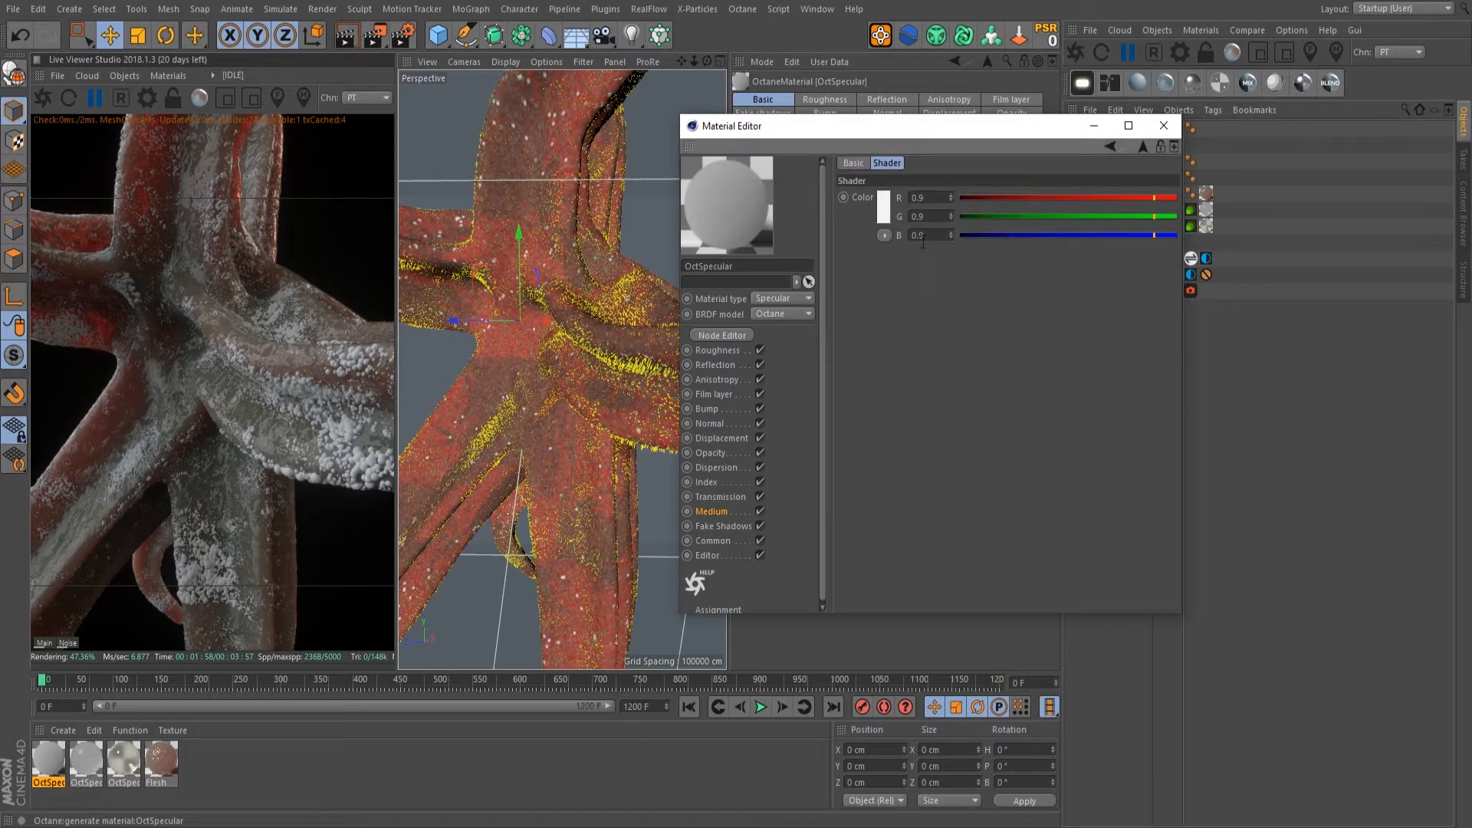
Step: Check the scattering medium's shaders, apply the material to the Octane Scatter's first child sphere, and update the live render
left_click(728, 511)
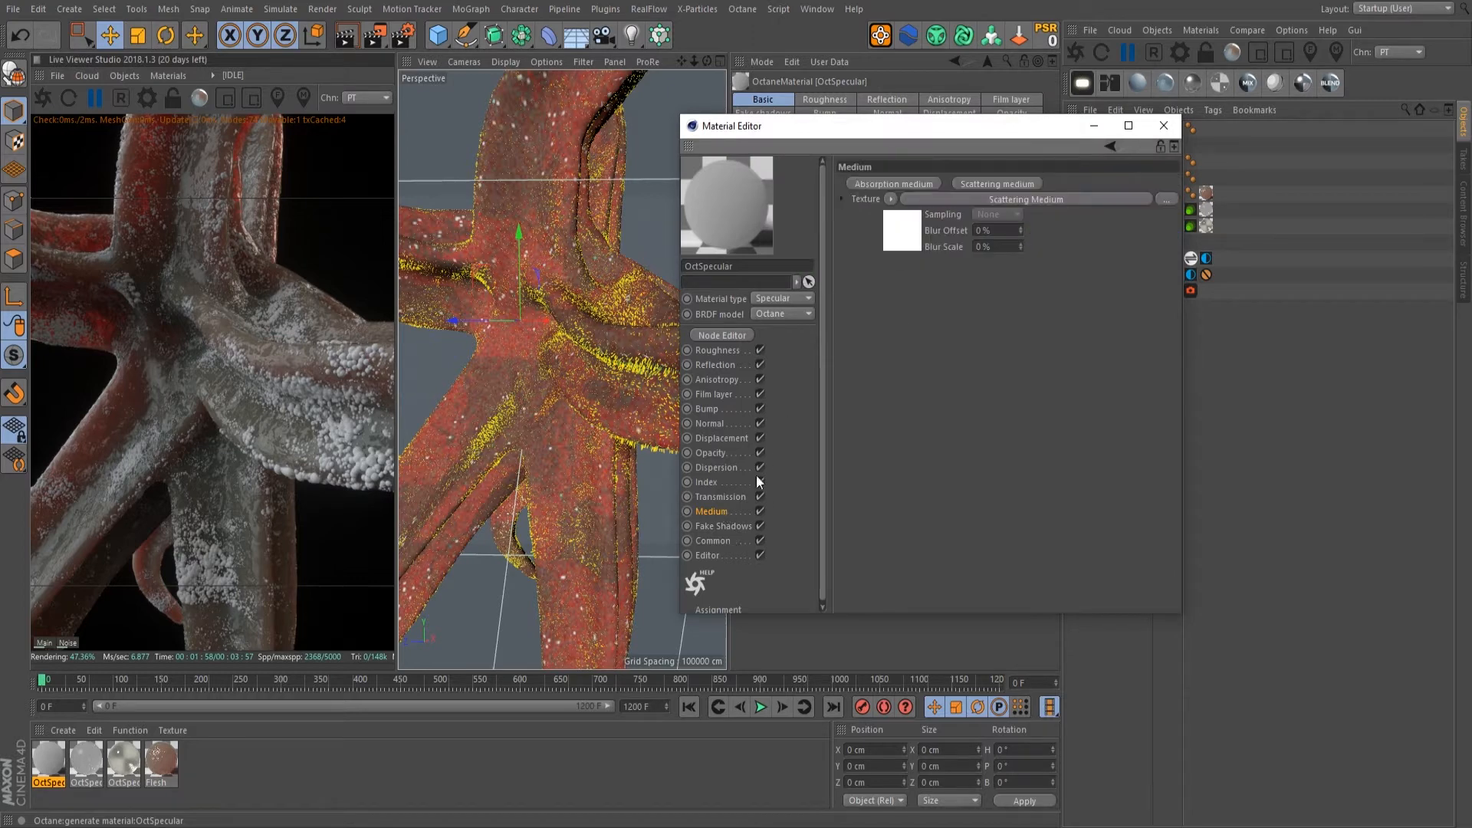
left_click(905, 245)
left_click_drag(1015, 132, 1089, 348)
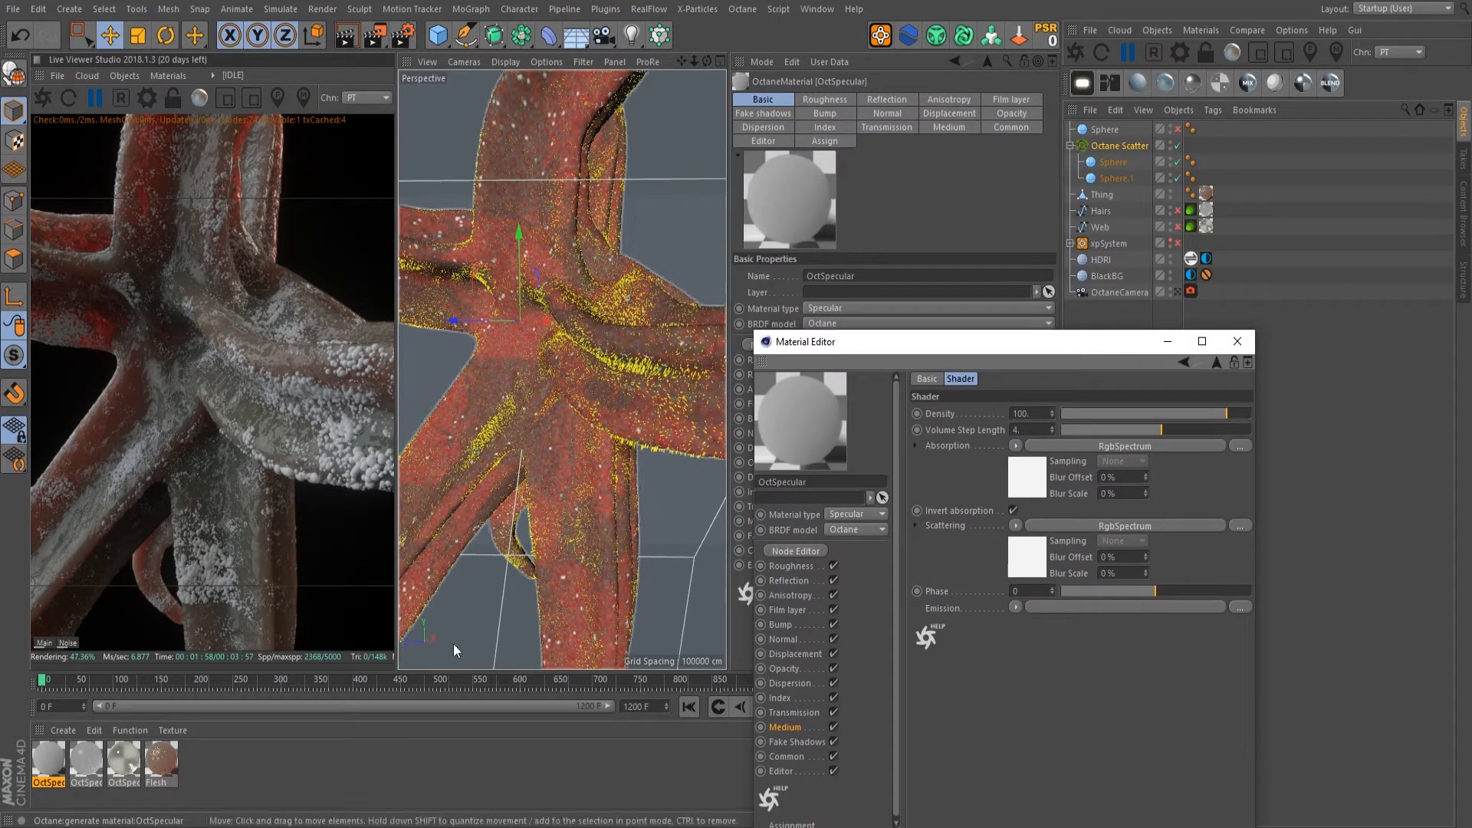
left_click_drag(995, 348, 960, 302)
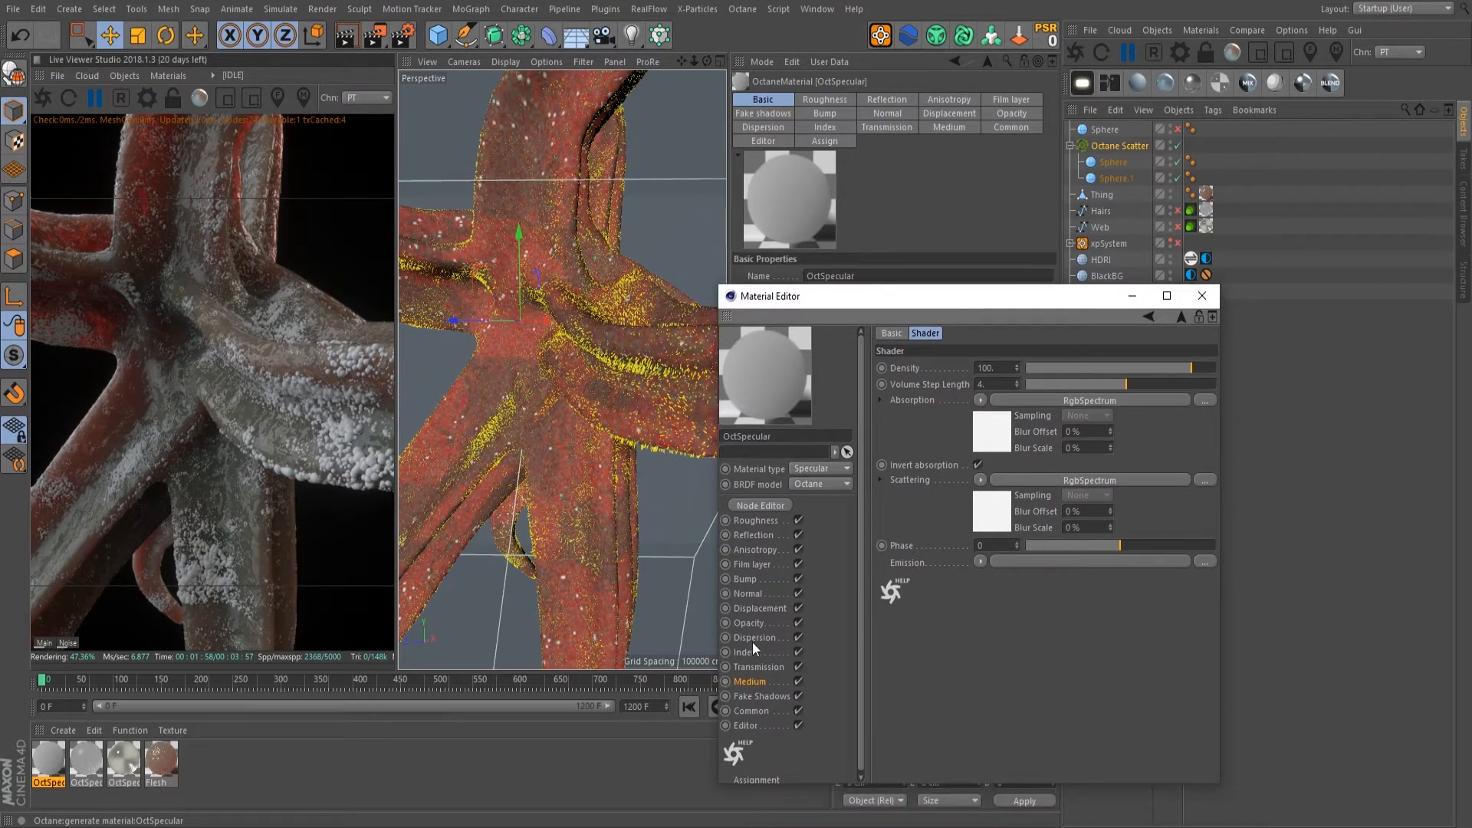
left_click(1201, 296)
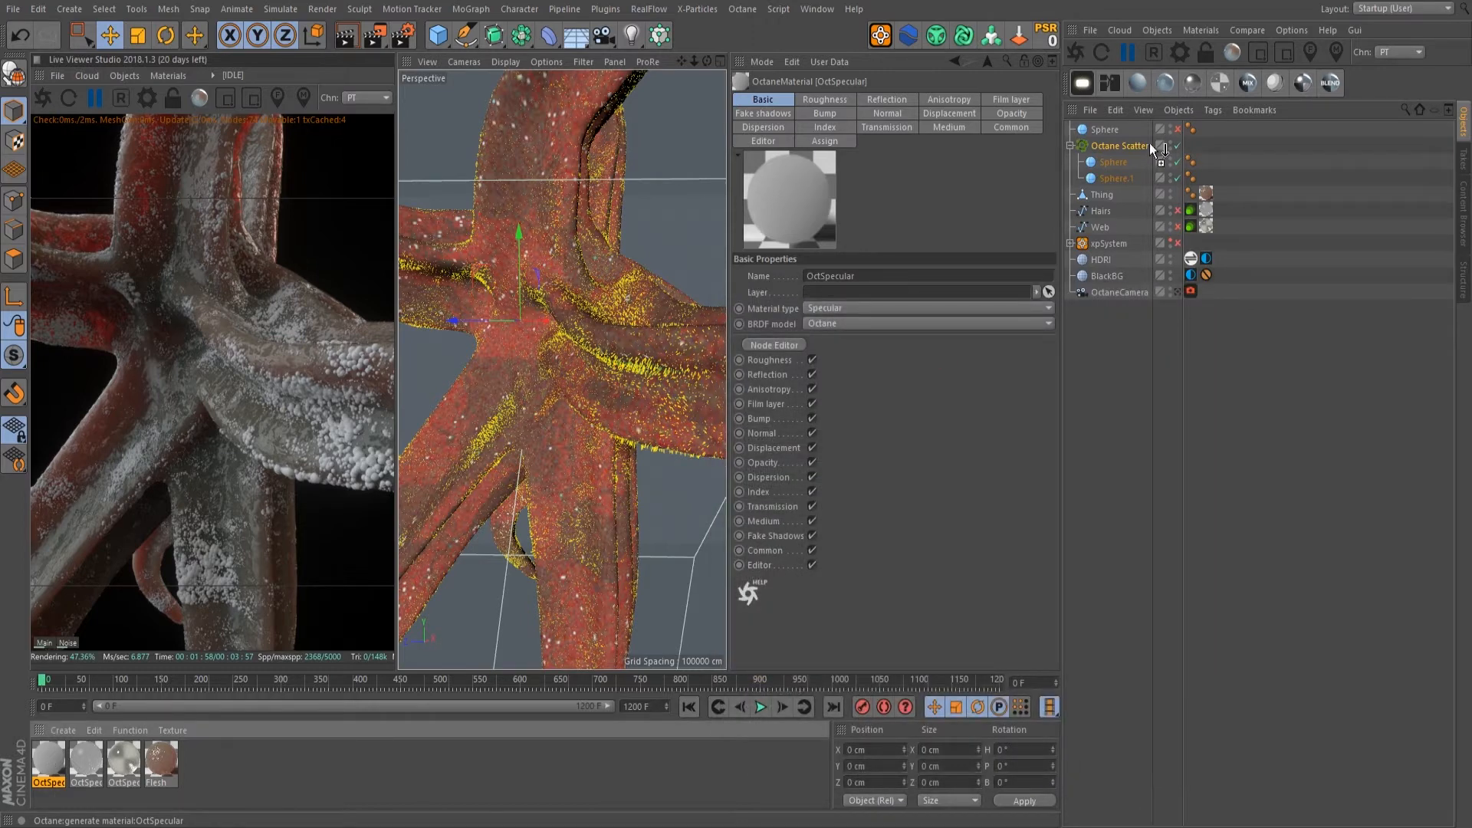
left_click_drag(1113, 169, 1115, 160)
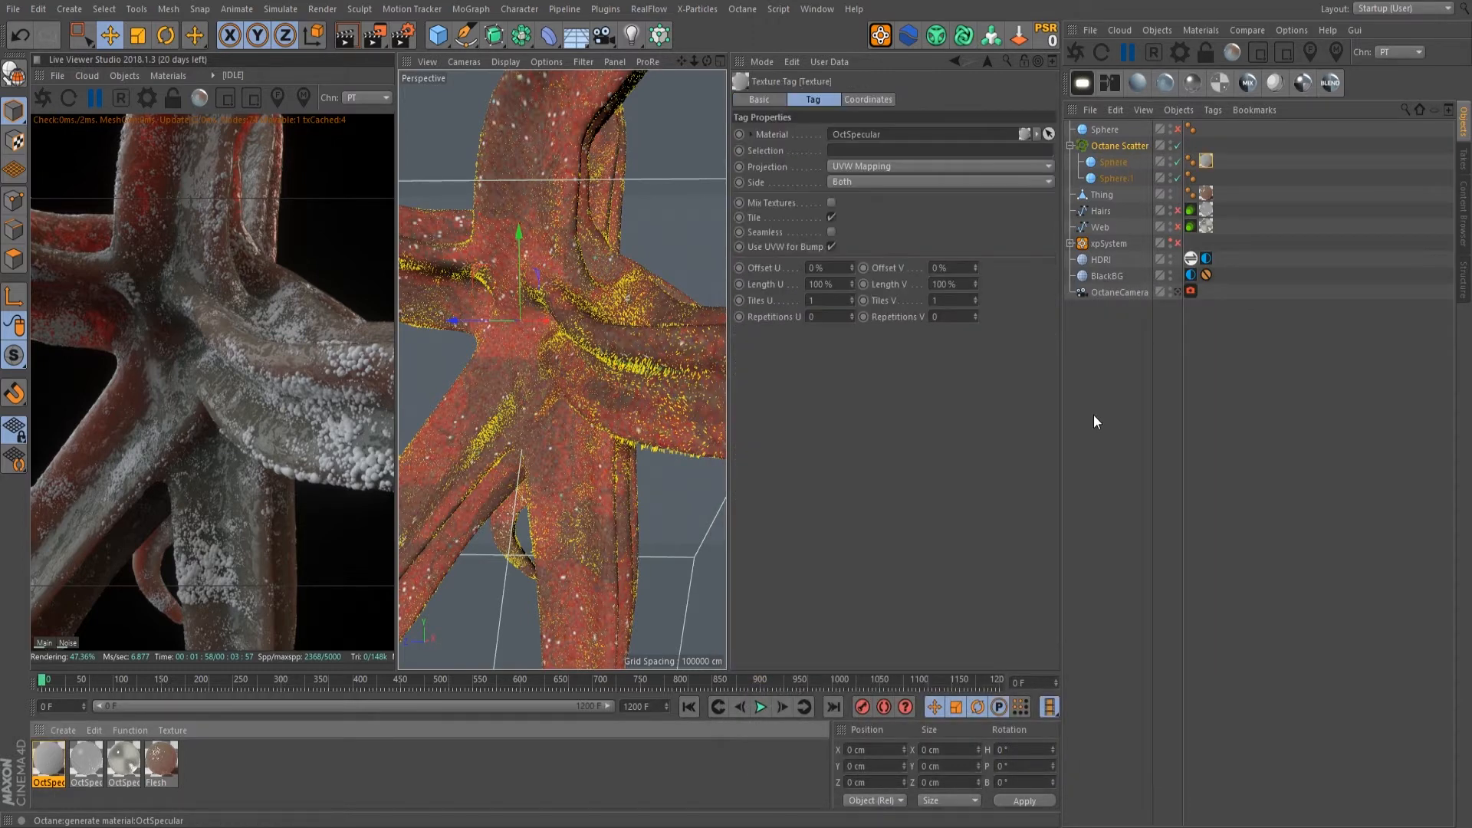
left_click(1077, 51)
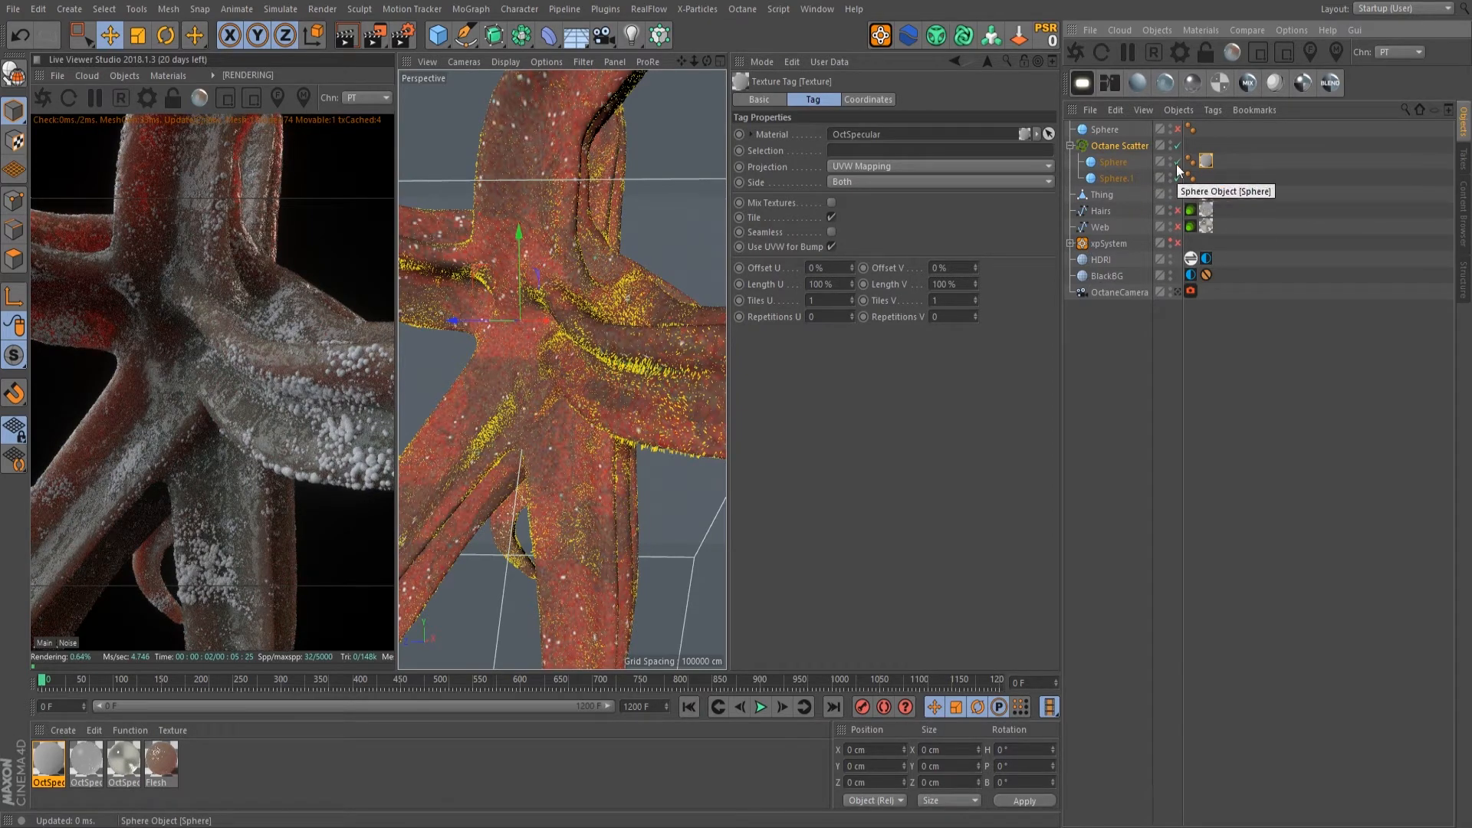
Step: Duplicate the first child sphere's scattering specular material for use on Sphere.1
left_click(1133, 162)
left_click(1118, 178)
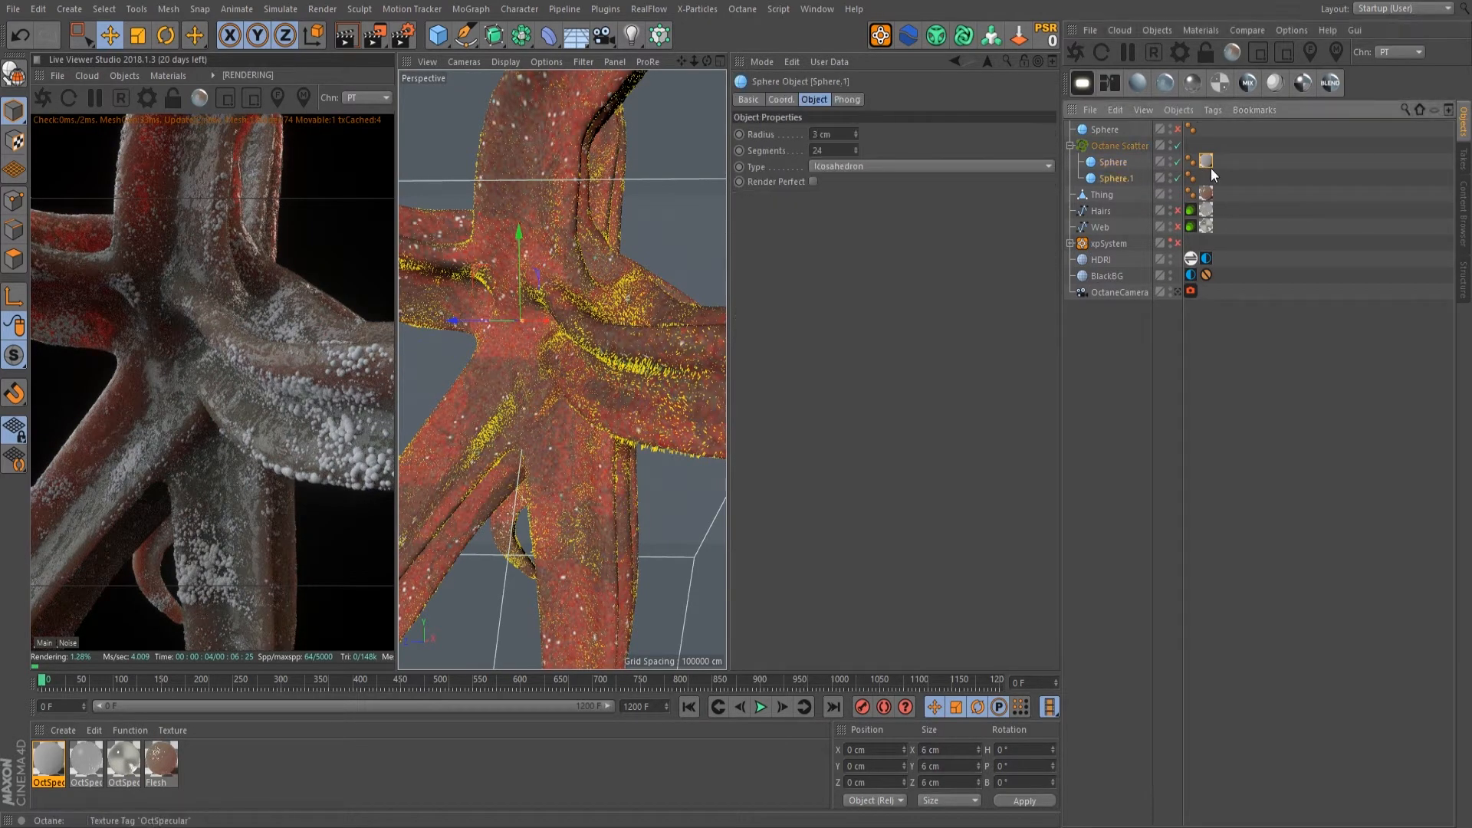
left_click(61, 766)
left_click_drag(62, 764, 76, 774, "ctrl")
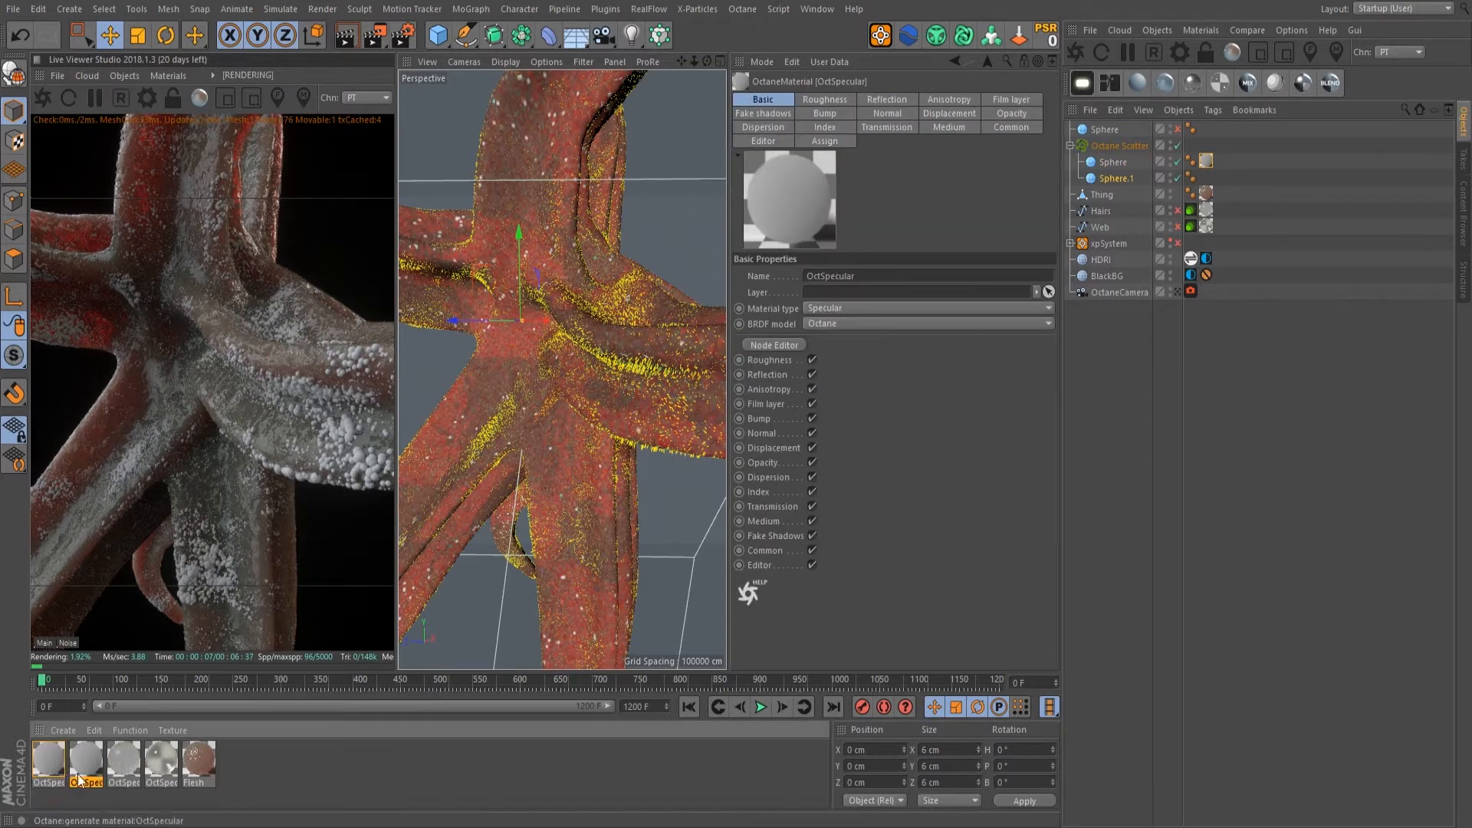
Step: Set the absorption color in the duplicate material's scattering medium to a light blue, about R 0.47, G 0.77, B 0.9
double_click(84, 761)
left_click(466, 189)
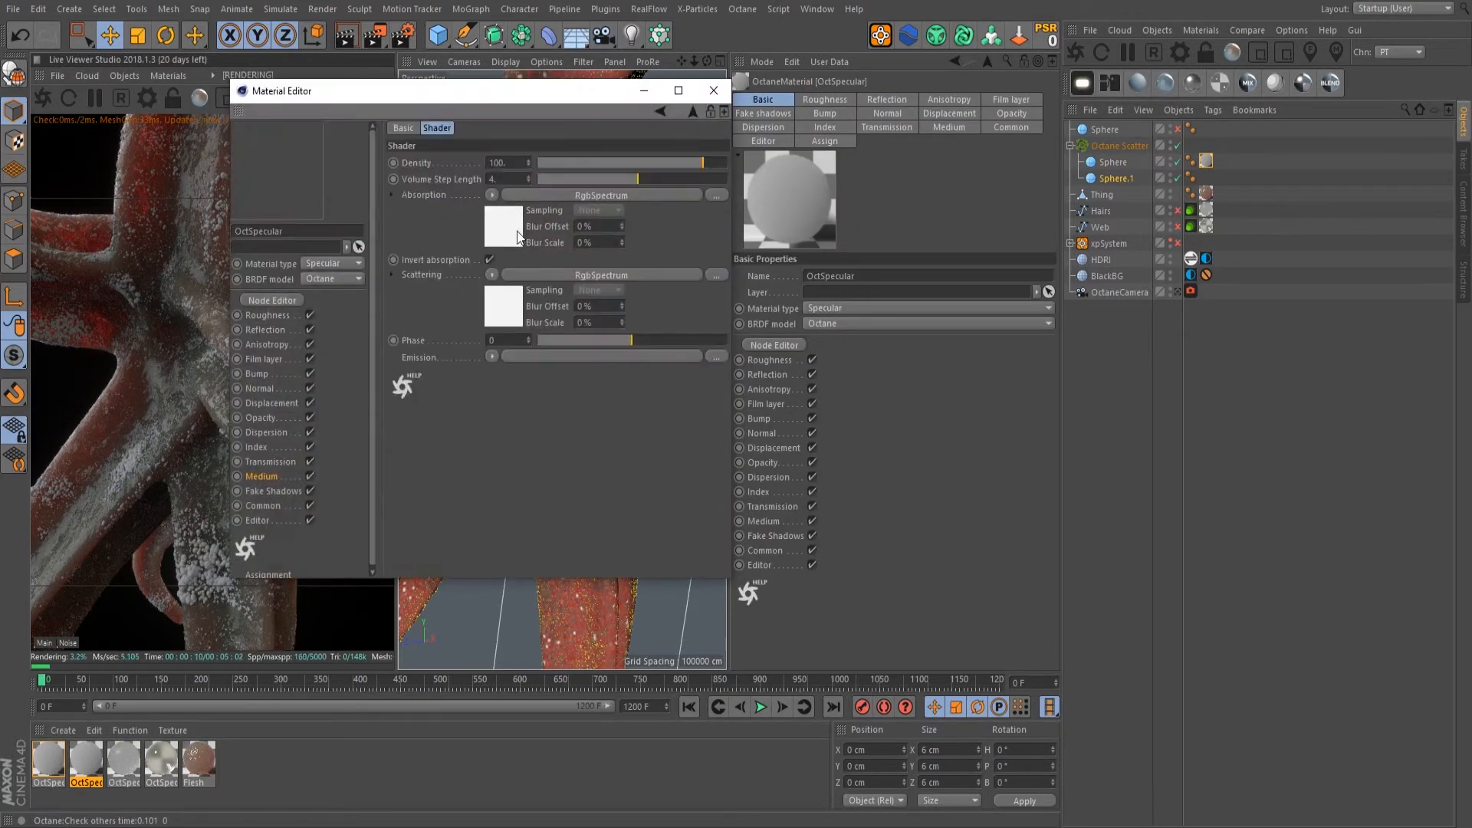
left_click(503, 228)
left_click(431, 181)
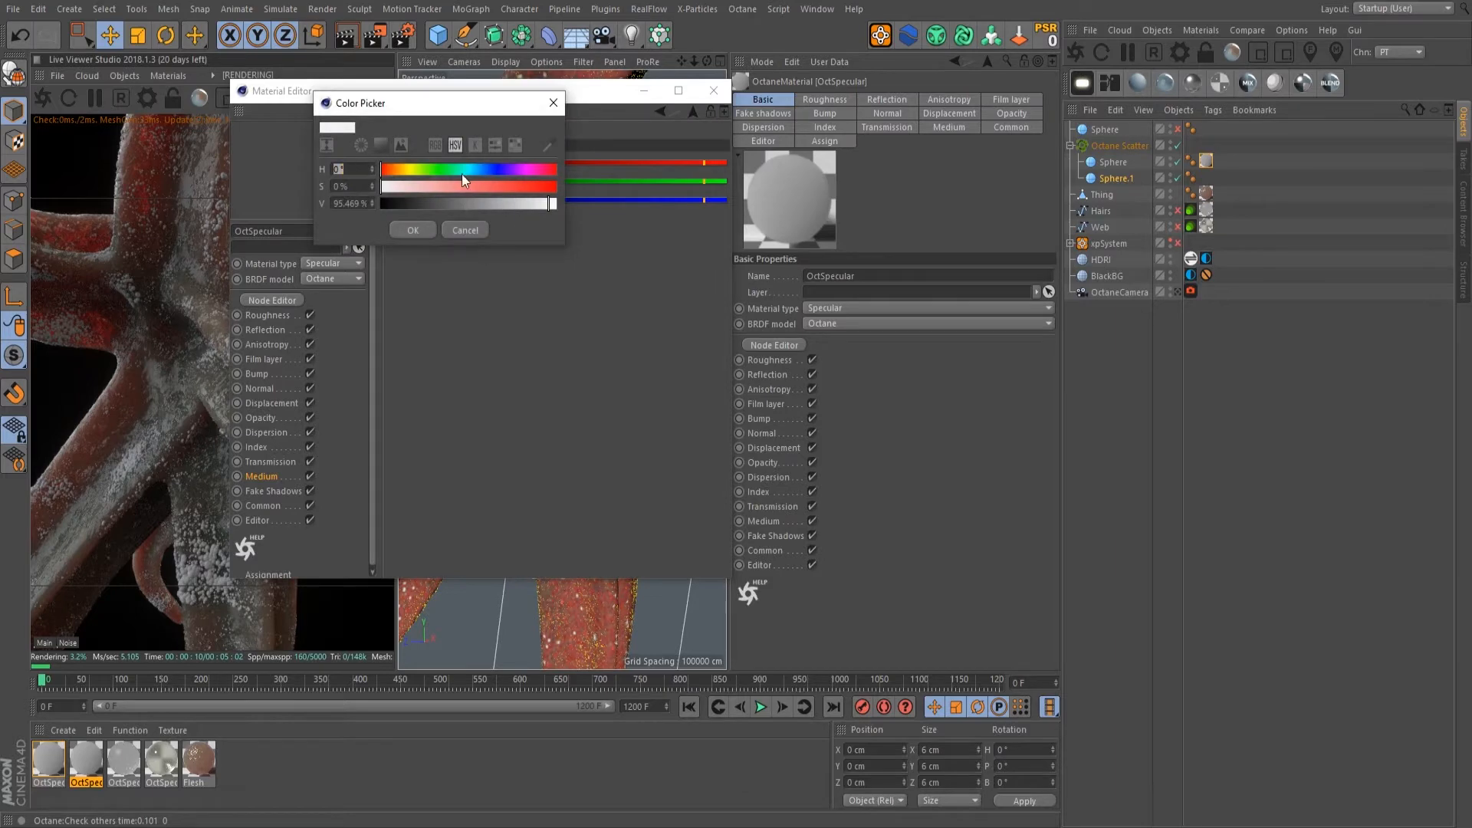
left_click_drag(463, 174, 477, 172)
left_click_drag(381, 188, 425, 188)
left_click(429, 229)
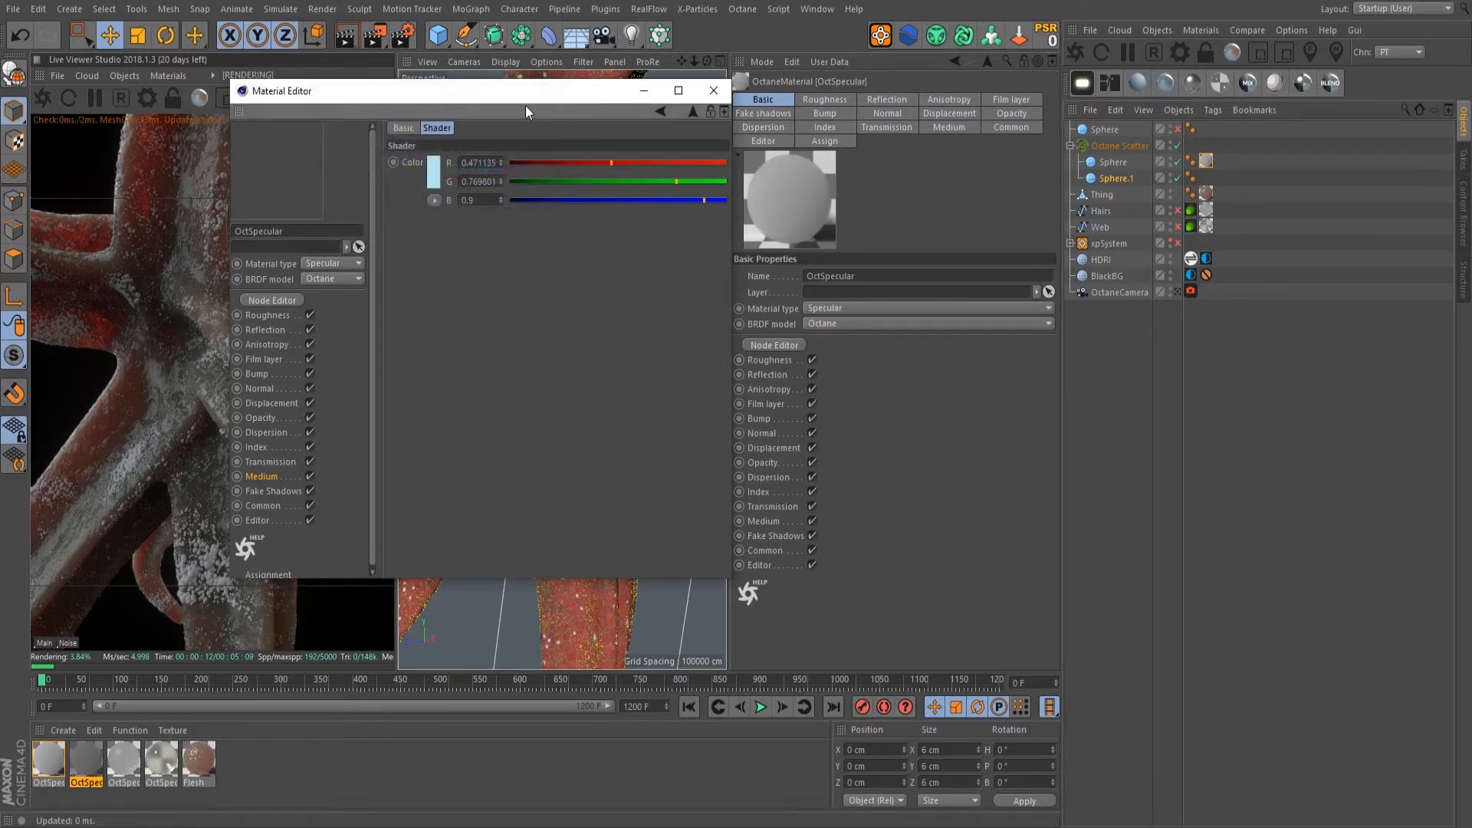
Step: Apply the light blue specular material to Sphere.1 and restart the live render
left_click_drag(526, 104, 916, 207)
left_click(1101, 194)
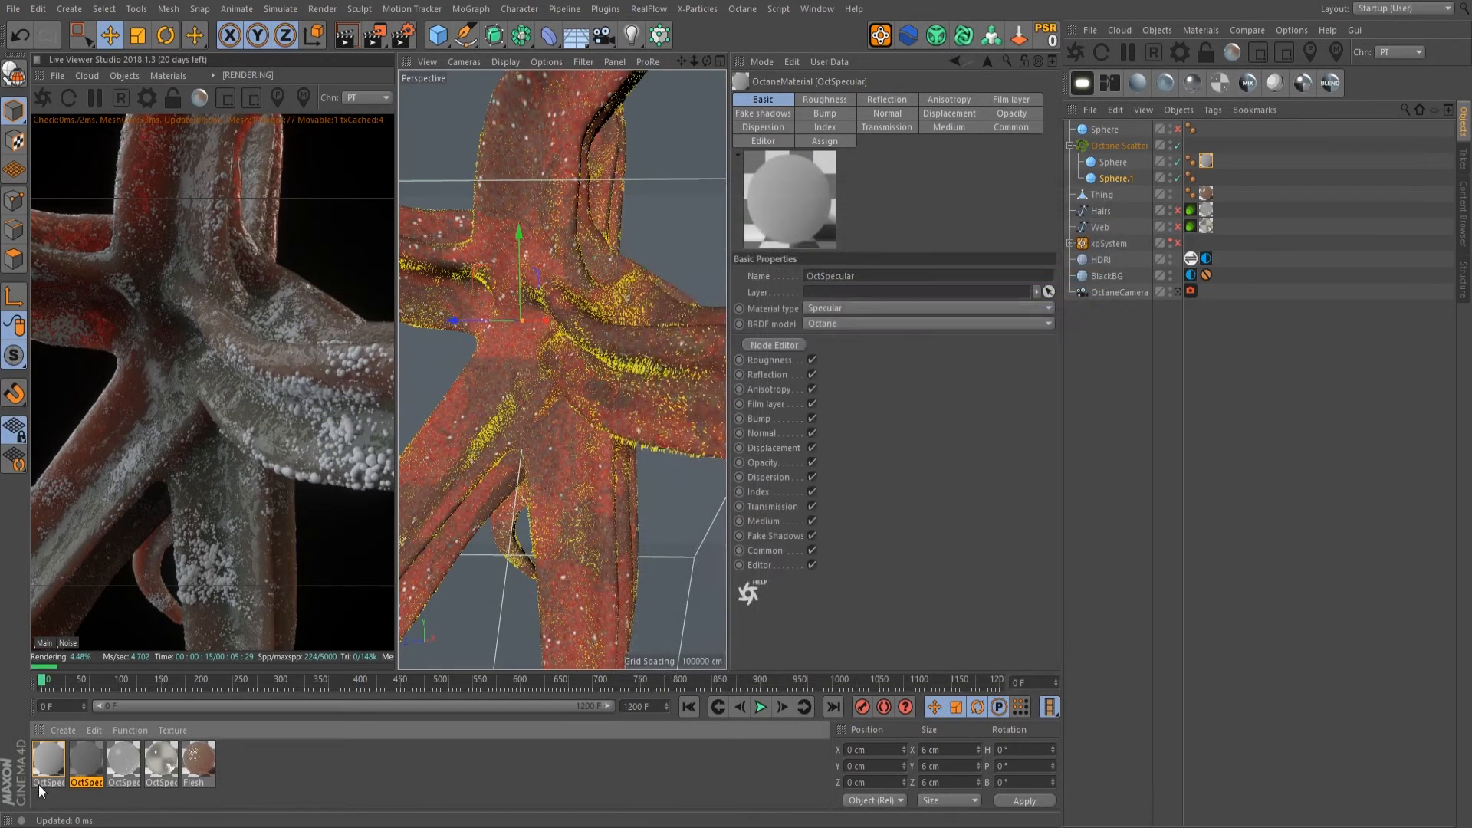
left_click_drag(80, 764, 1115, 178)
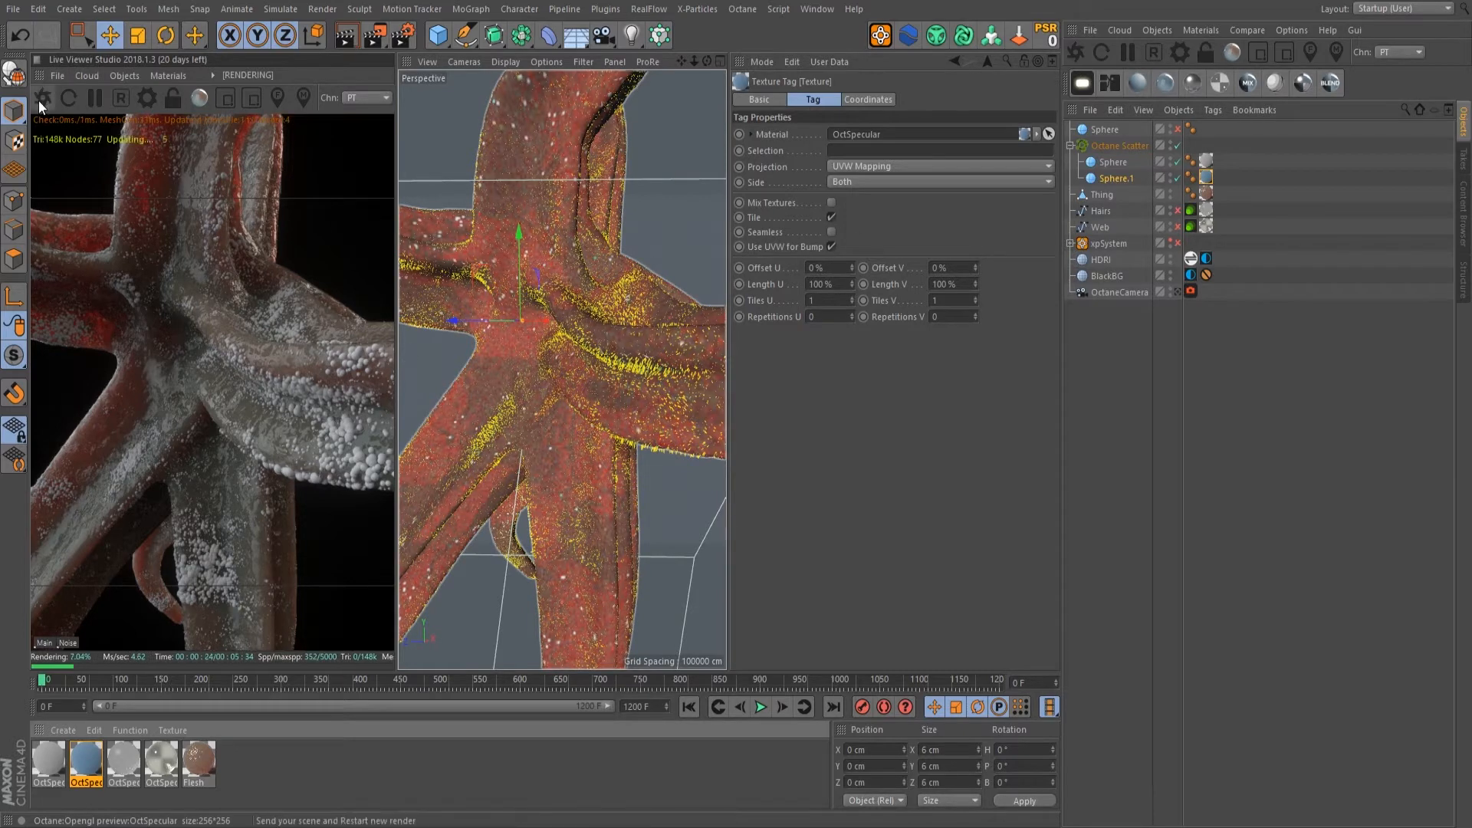
left_click(68, 97)
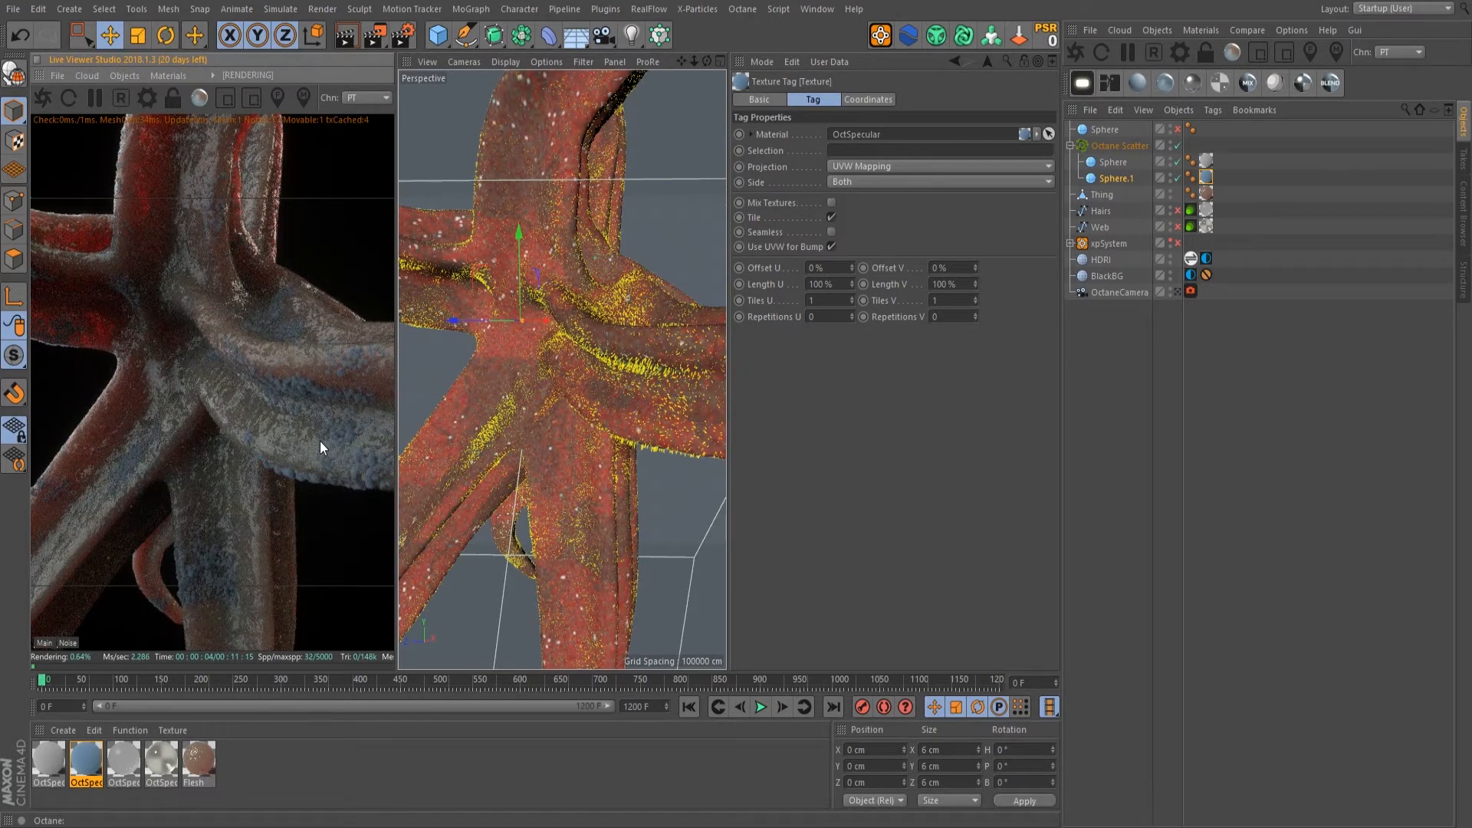
Step: Set the scattering medium density of the light blue specular material to 150
double_click(89, 763)
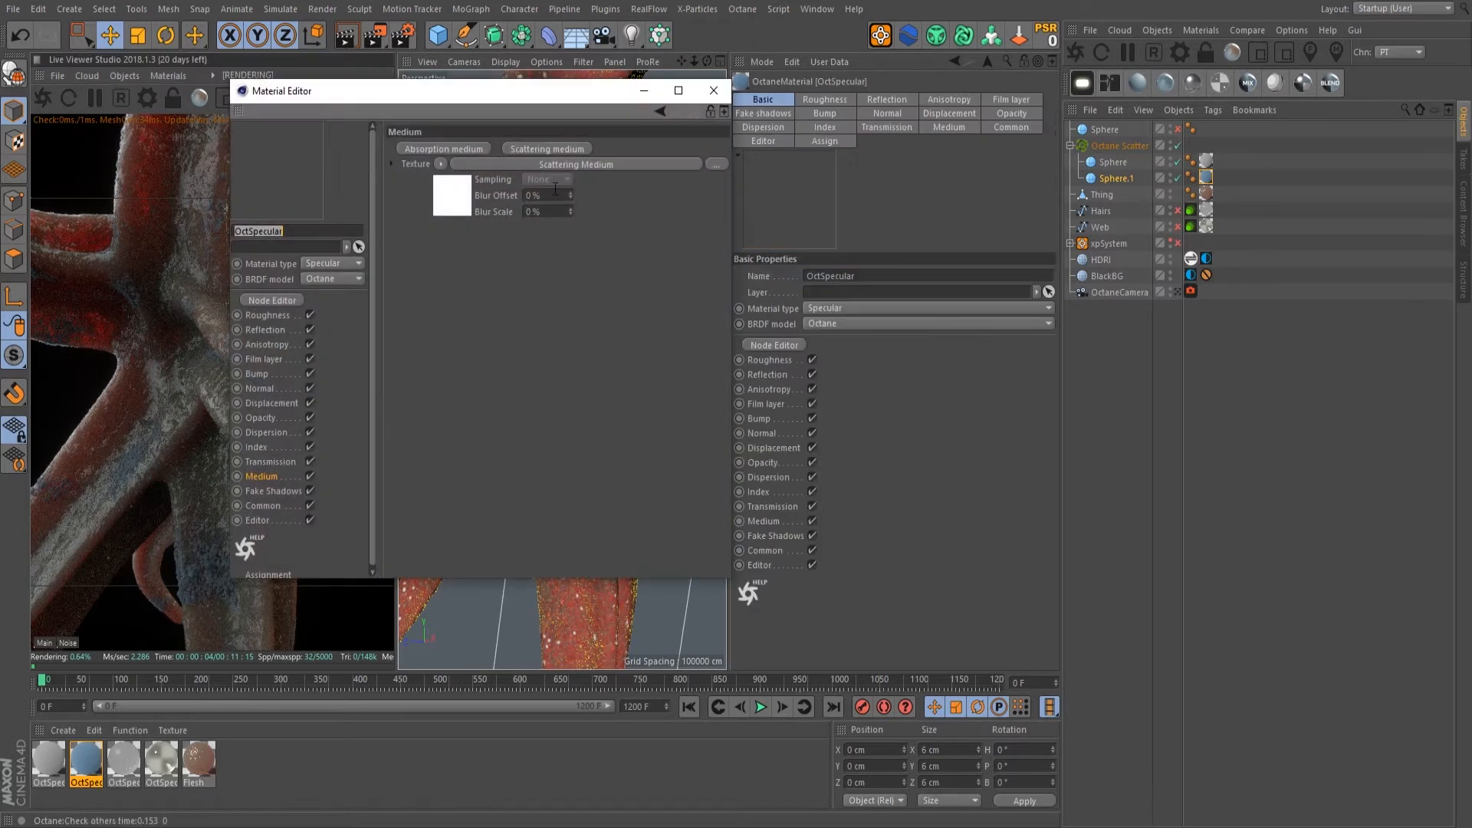
left_click_drag(519, 164, 362, 156)
type("150")
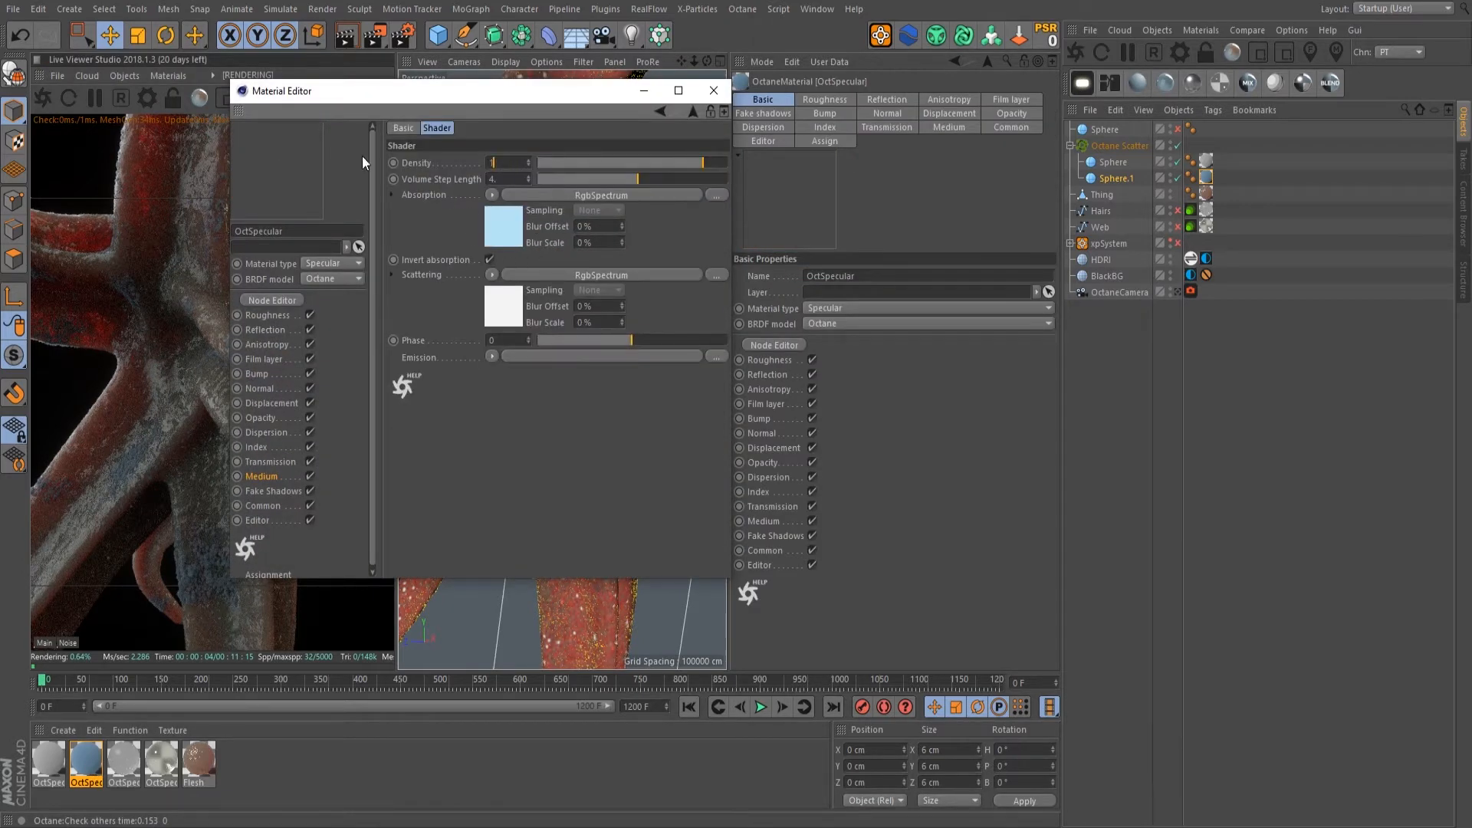
key("Return")
Step: Set the scattering medium density of the first child sphere's white specular material to 150
left_click(47, 759)
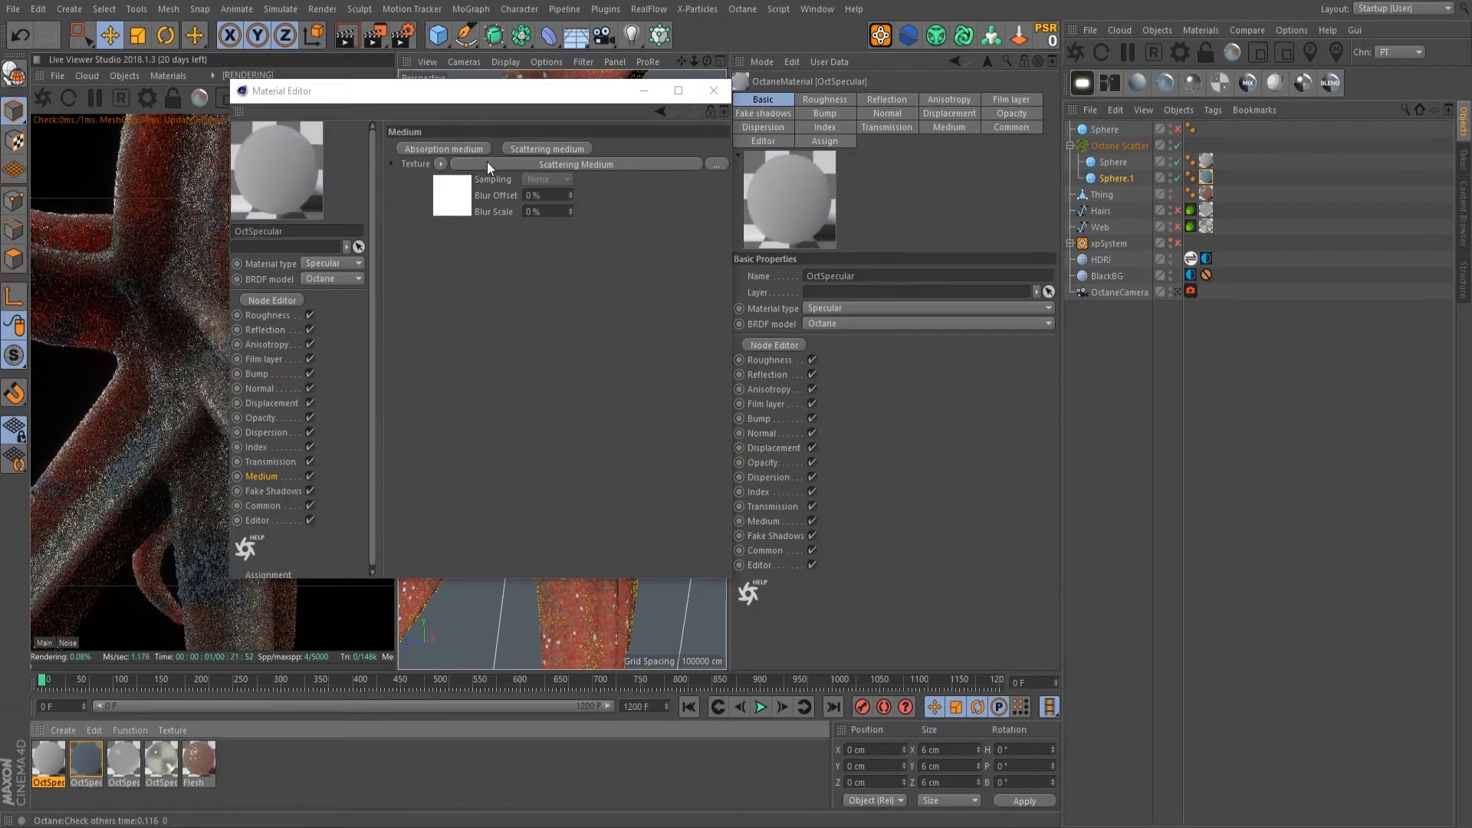
left_click(525, 164)
left_click_drag(534, 96, 945, 166)
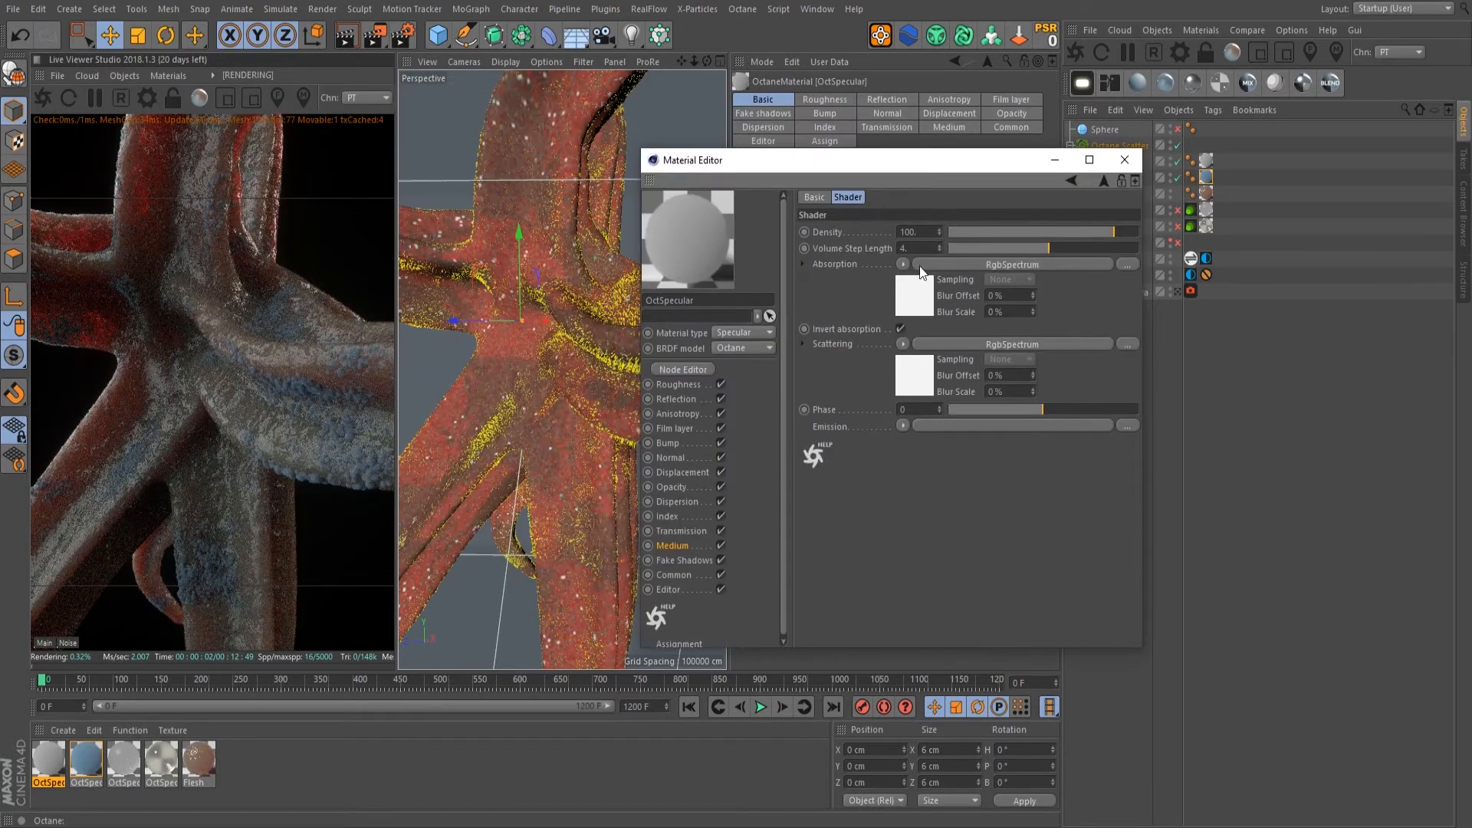
left_click_drag(930, 231, 785, 236)
type("150")
key("Return")
left_click_drag(837, 157, 848, 165)
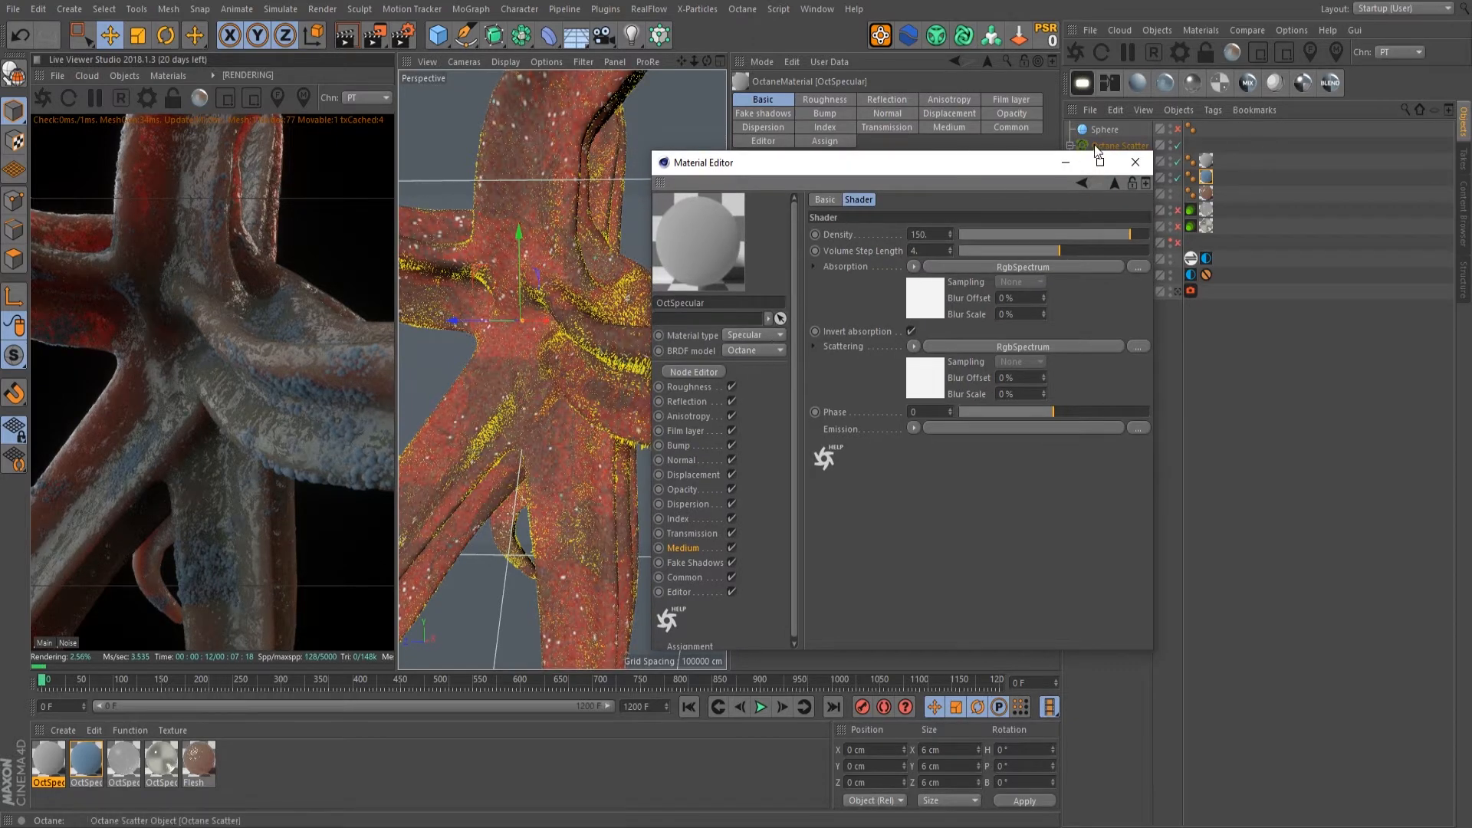
Step: Close the material settings and turn the Hairs and Web objects back on, keeping the Octane Scatter selected
left_click(1137, 162)
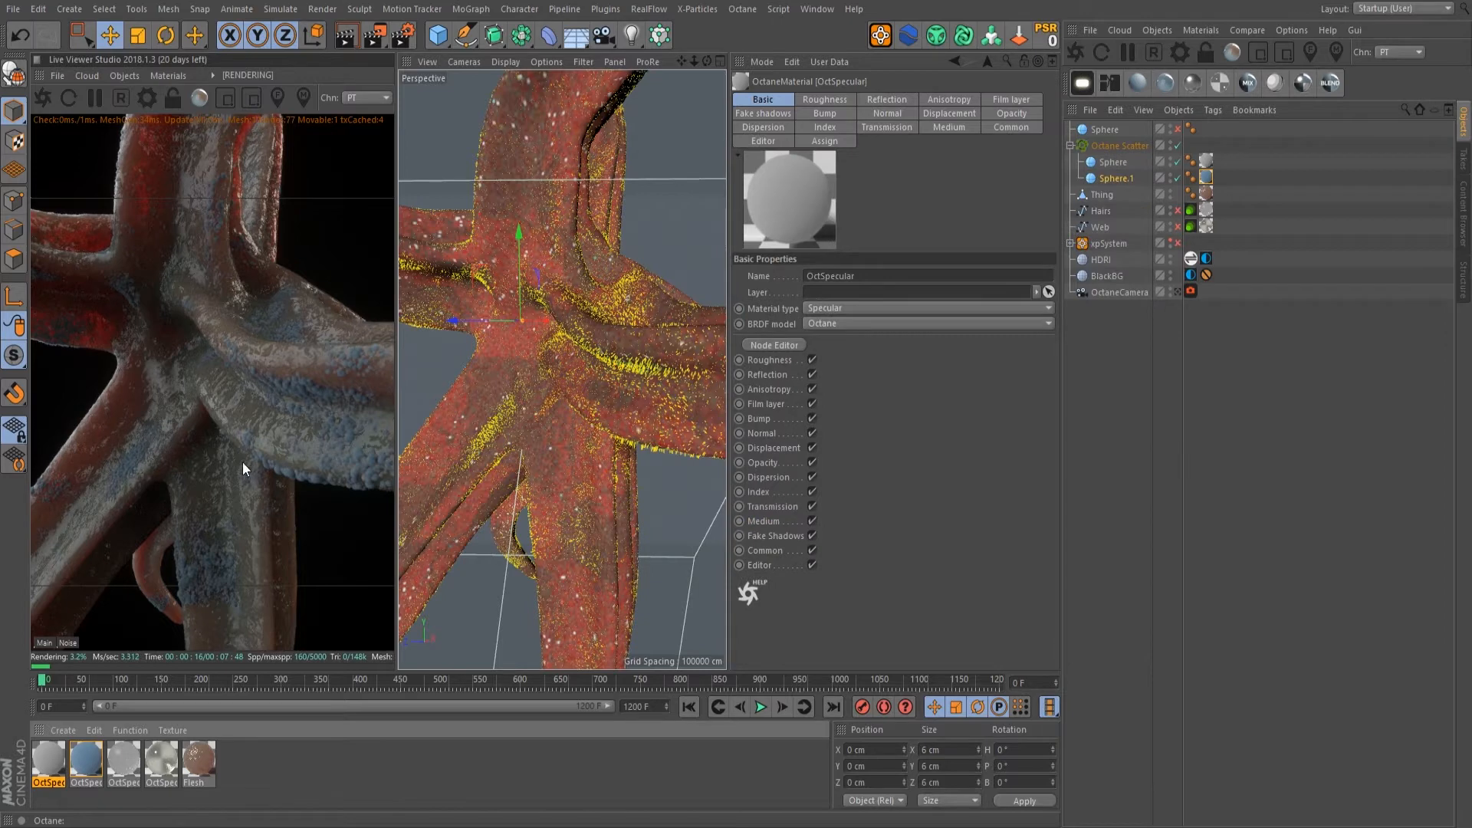
left_click(1178, 210)
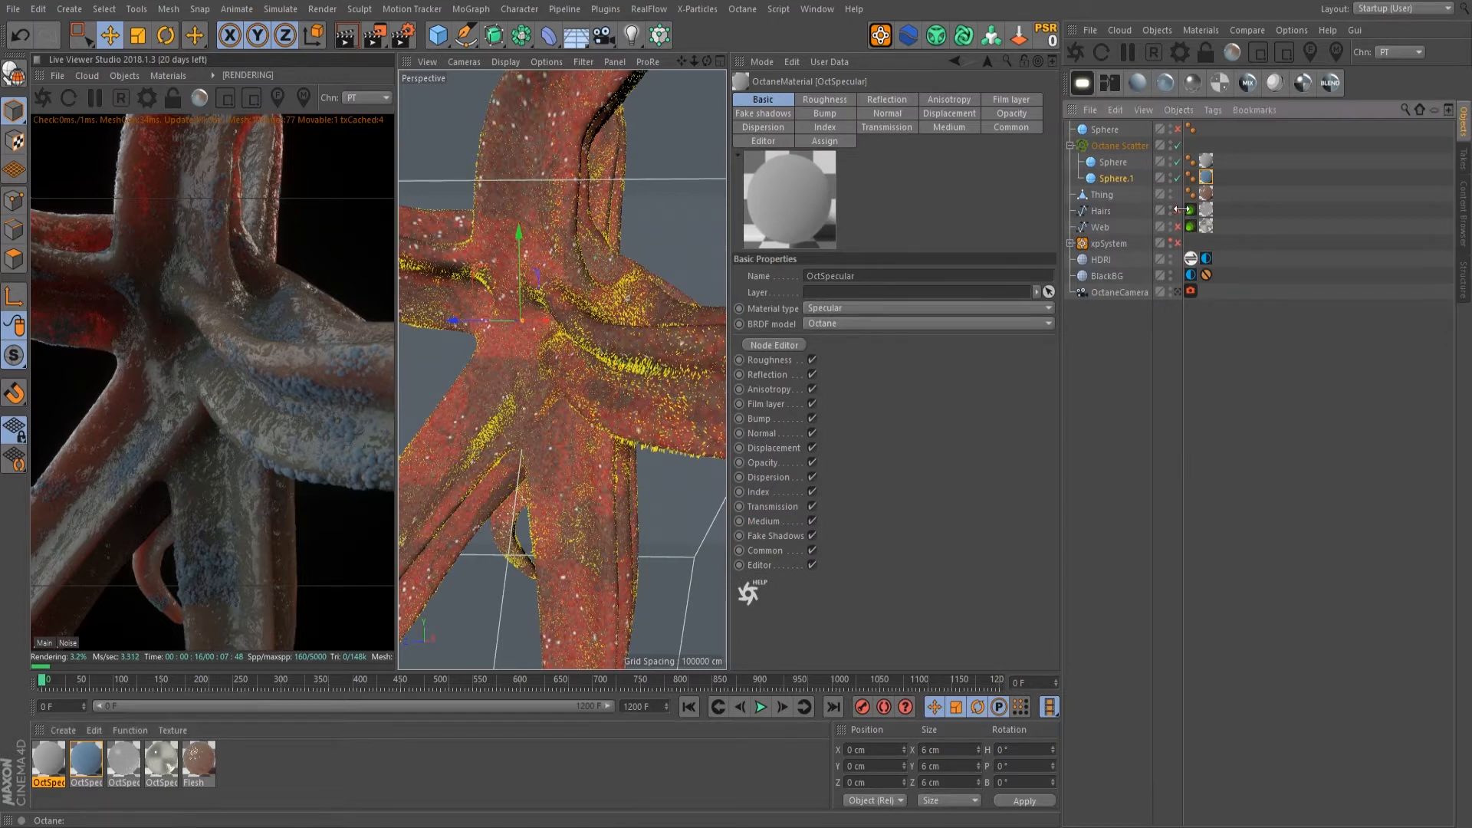
left_click(1178, 227)
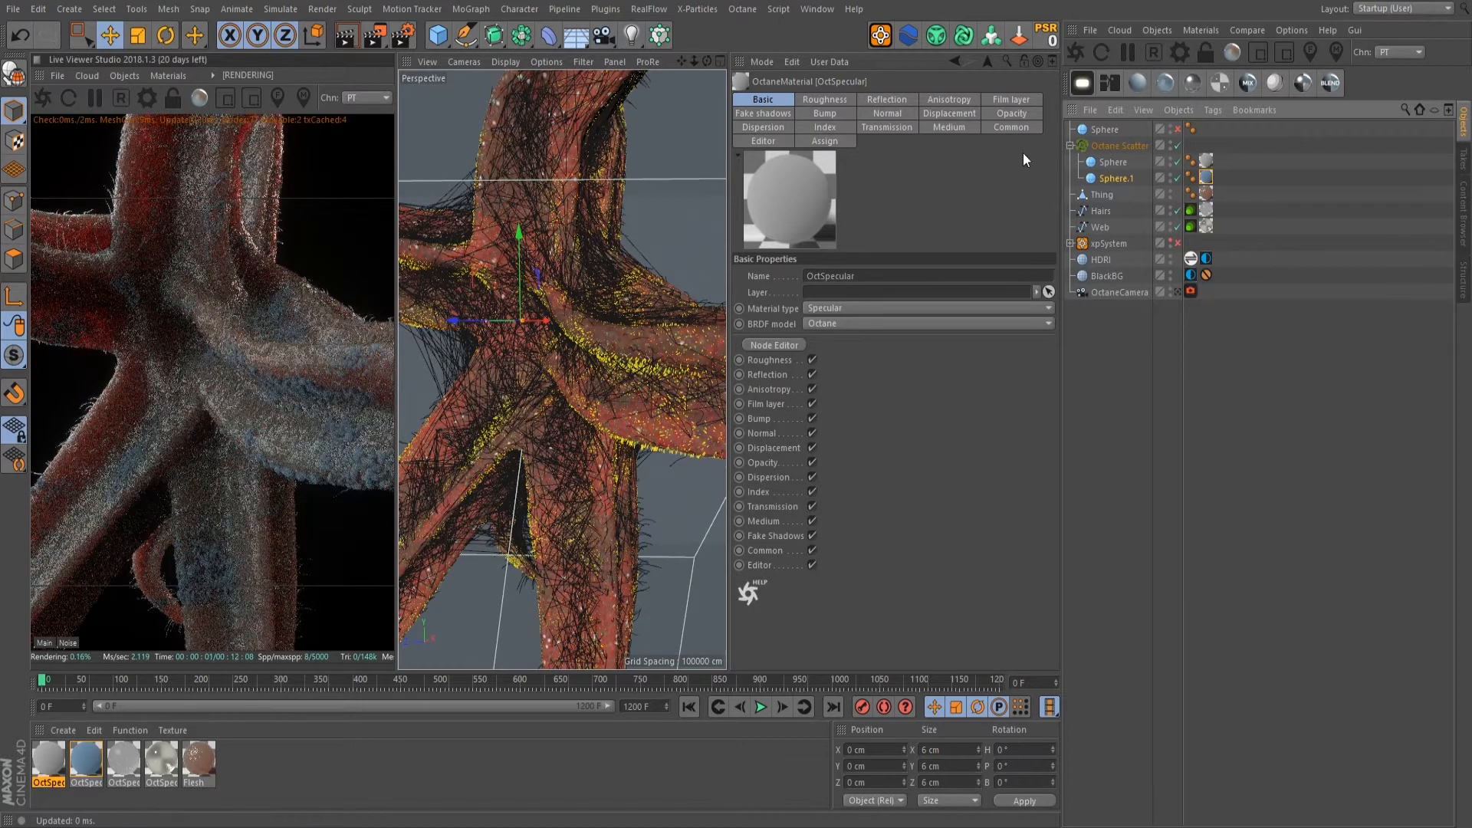
left_click(1125, 146)
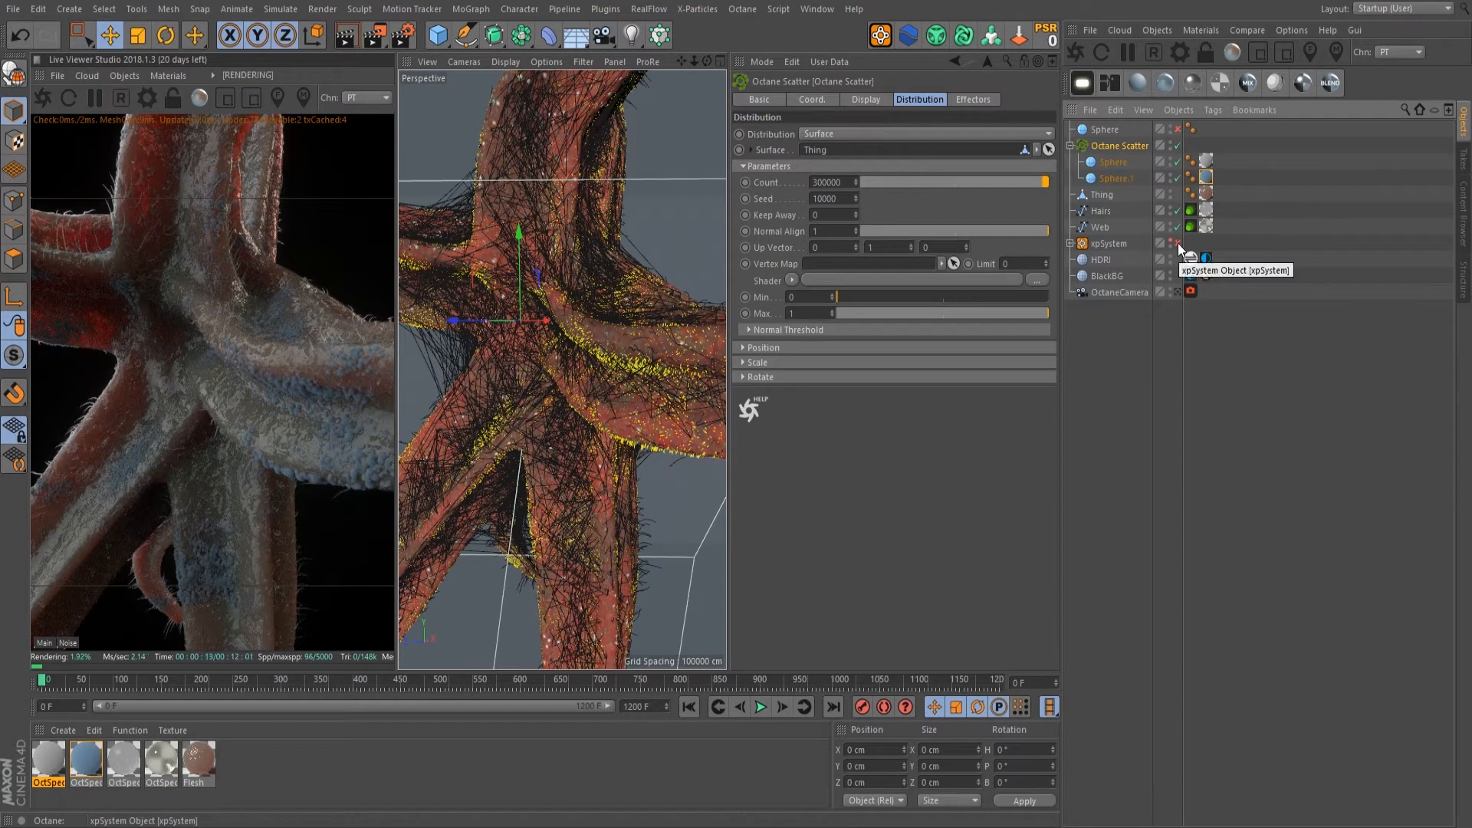
Step: Enable the xpSystem and the top-level particle Sphere, and open the Octane object tag of the xpEmitter
left_click(1070, 243)
left_click_drag(1178, 373, 1178, 128)
left_click(1104, 129)
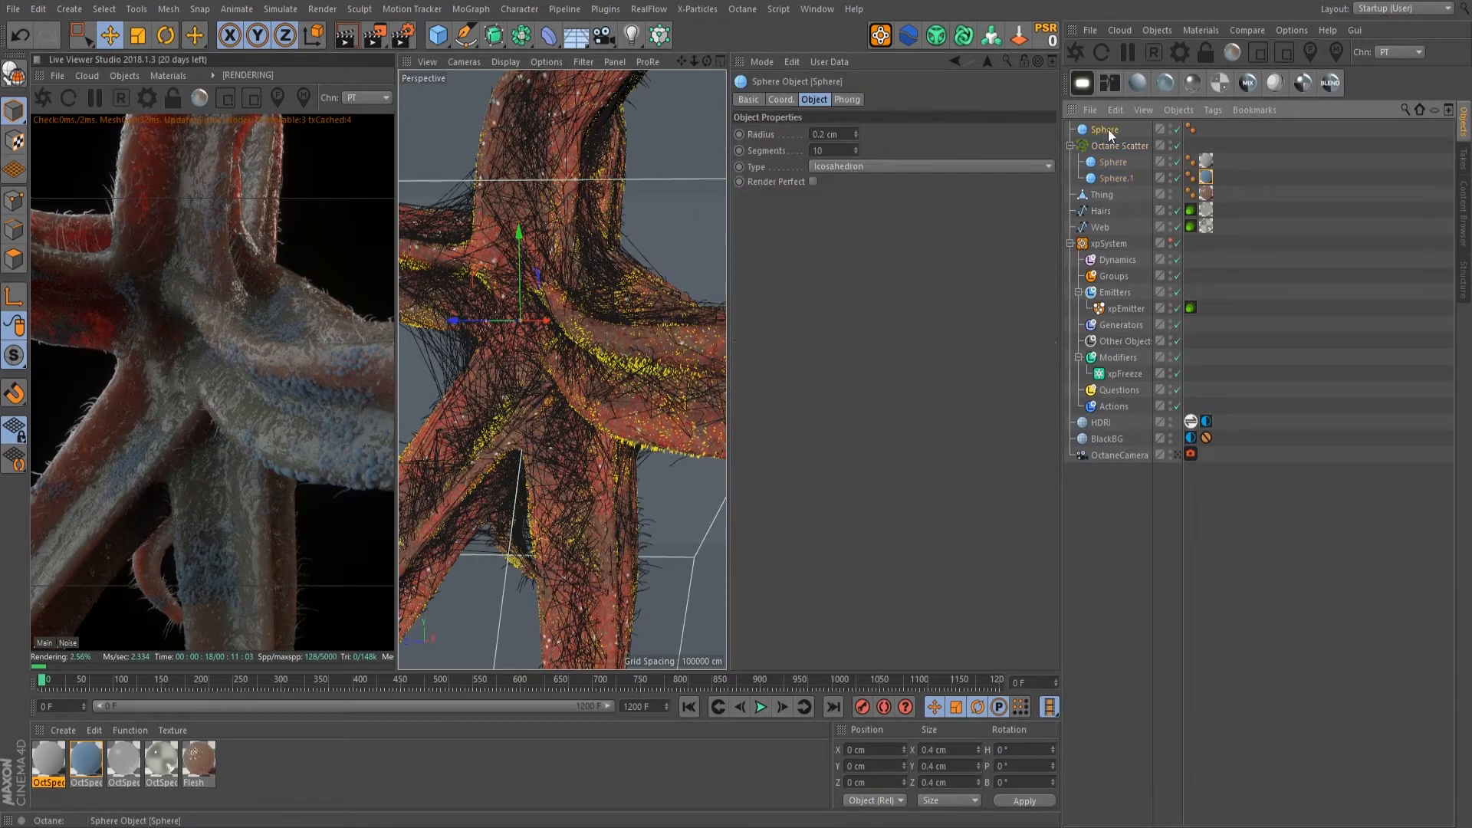
left_click(1191, 308)
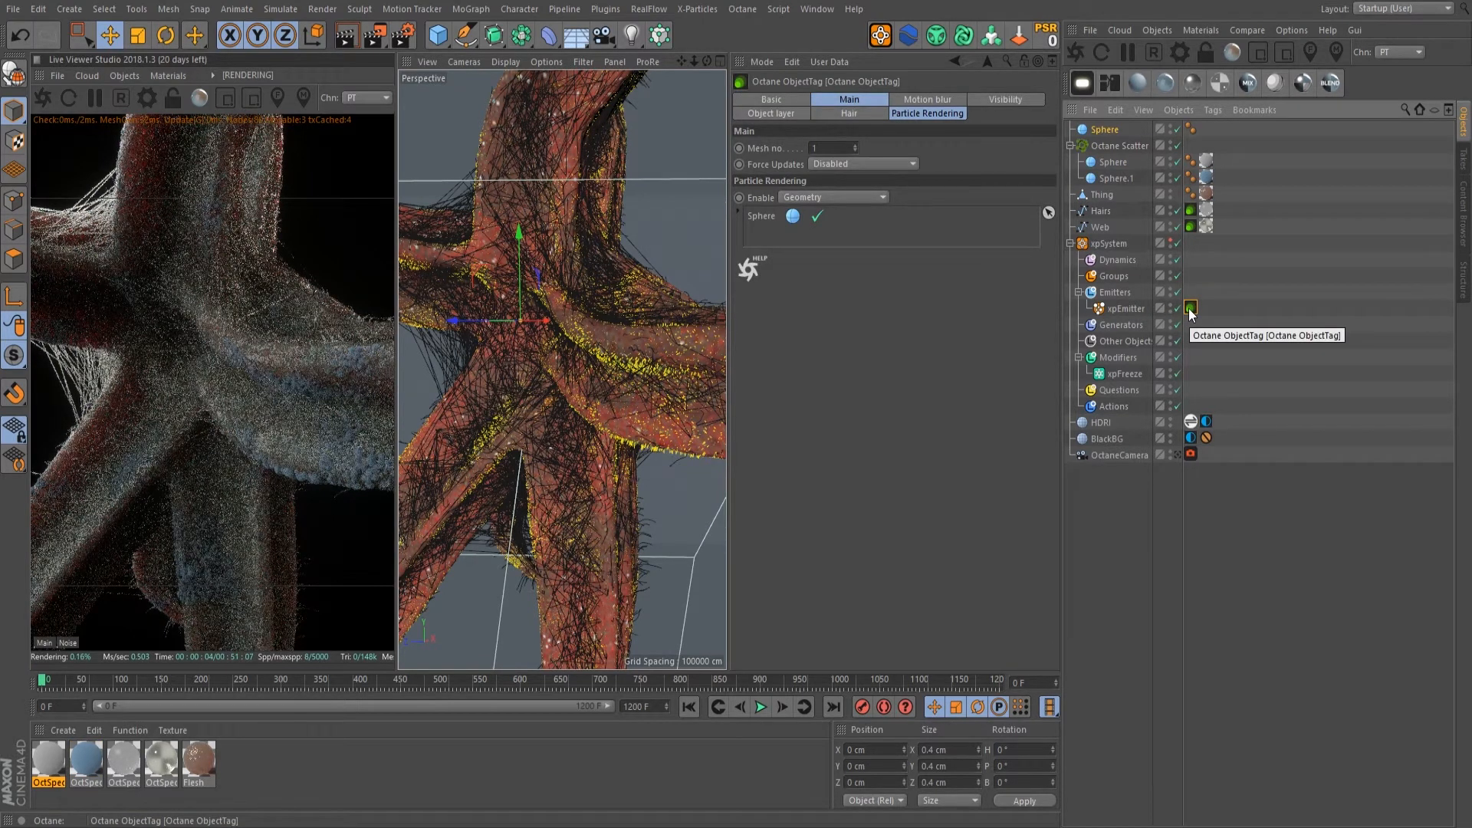
Step: Create an Octane diffuse material, pause the live render, and set the material's diffuse color to black
left_click(1134, 81)
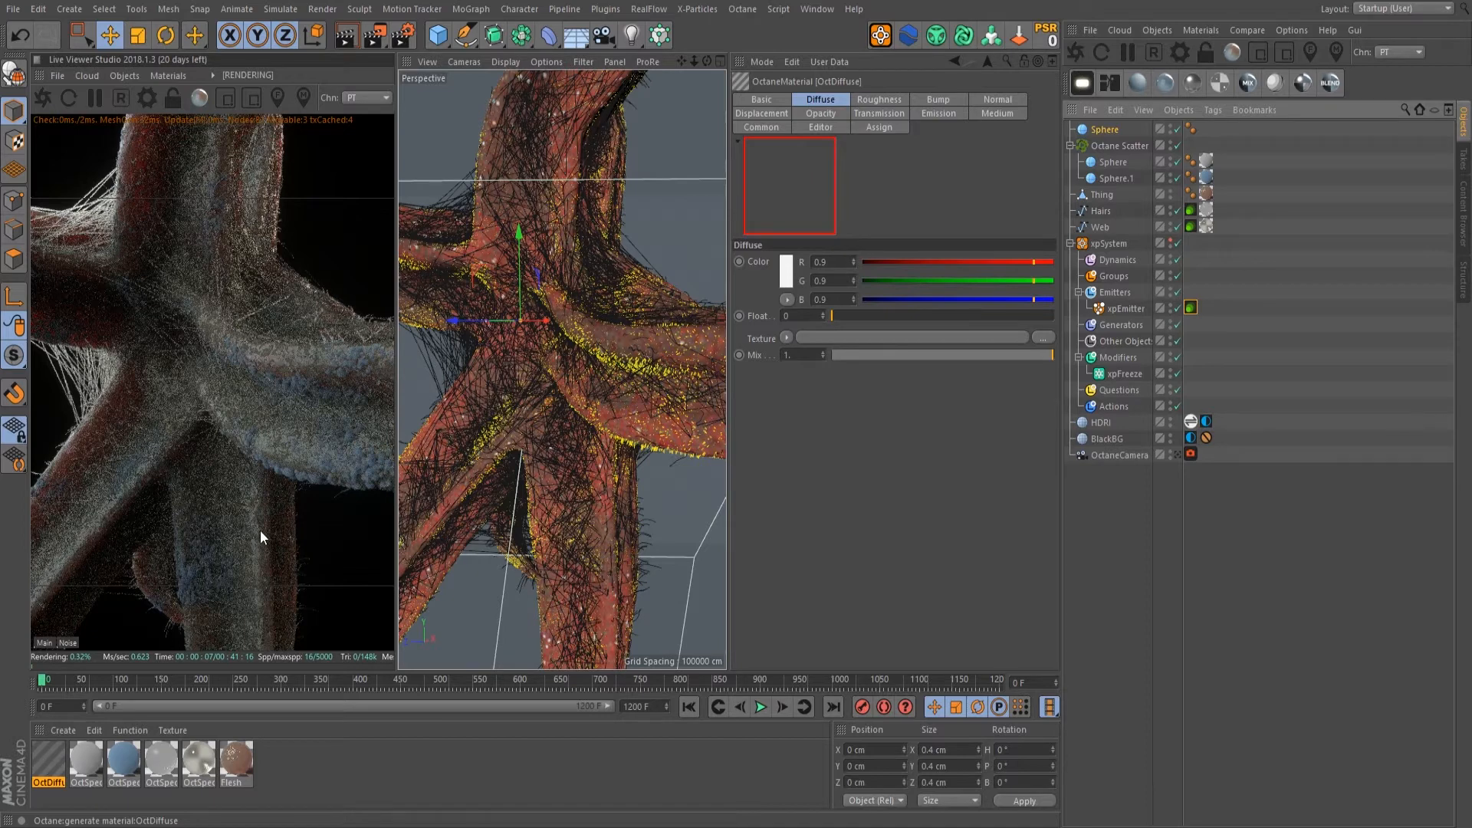
left_click(1127, 52)
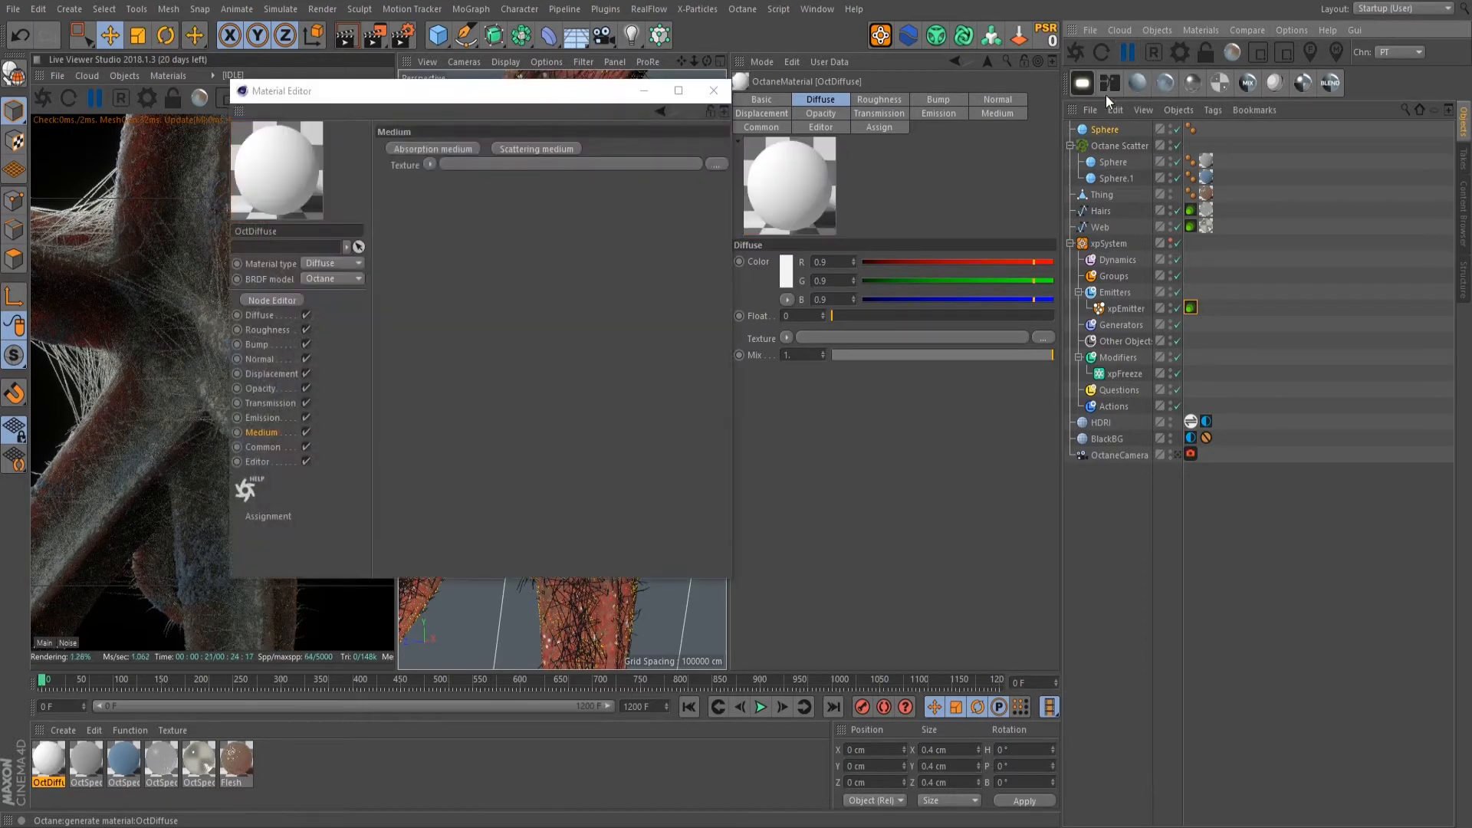
left_click_drag(466, 92, 982, 254)
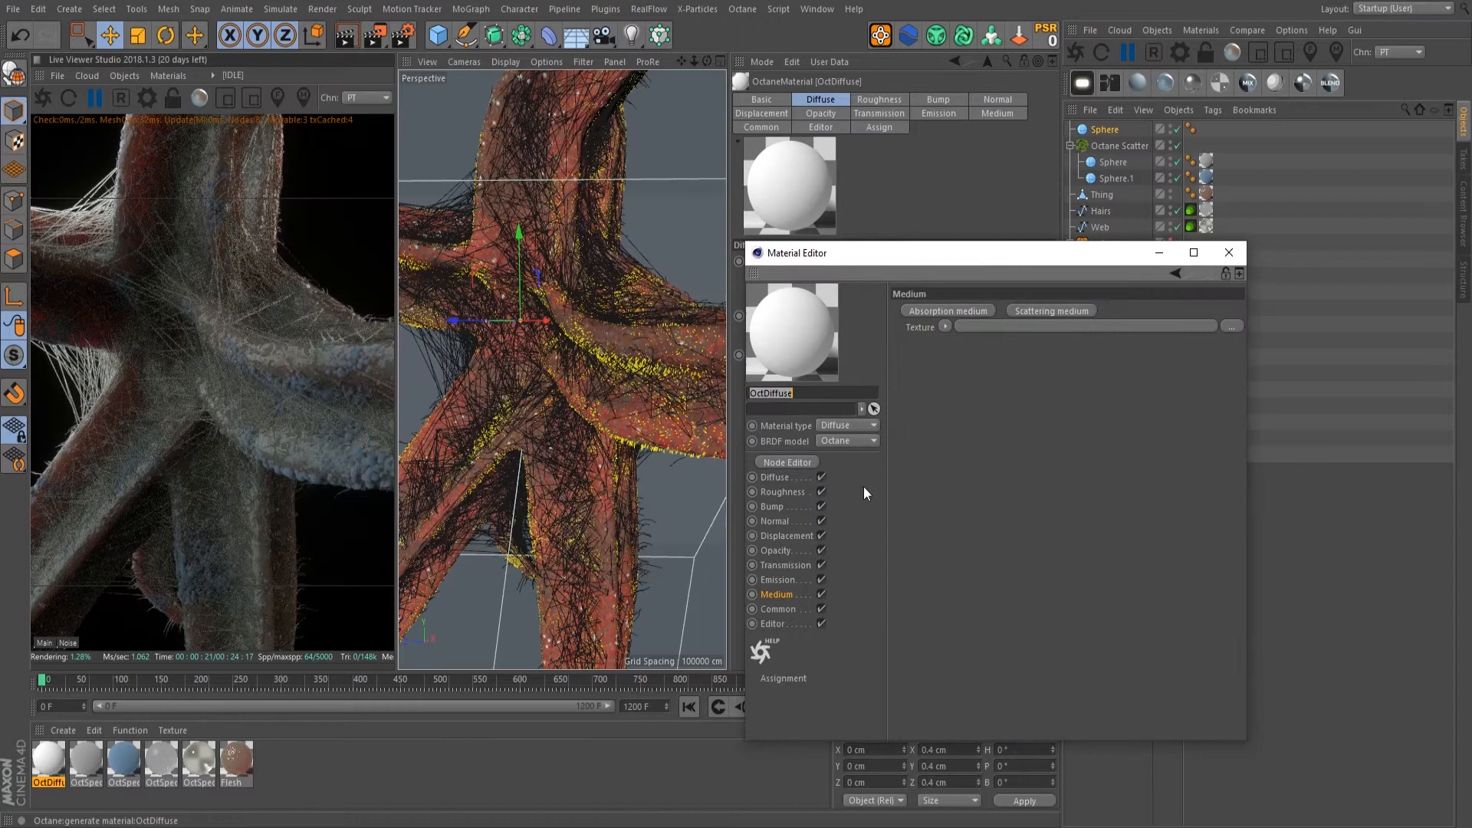
left_click(775, 472)
left_click(946, 322)
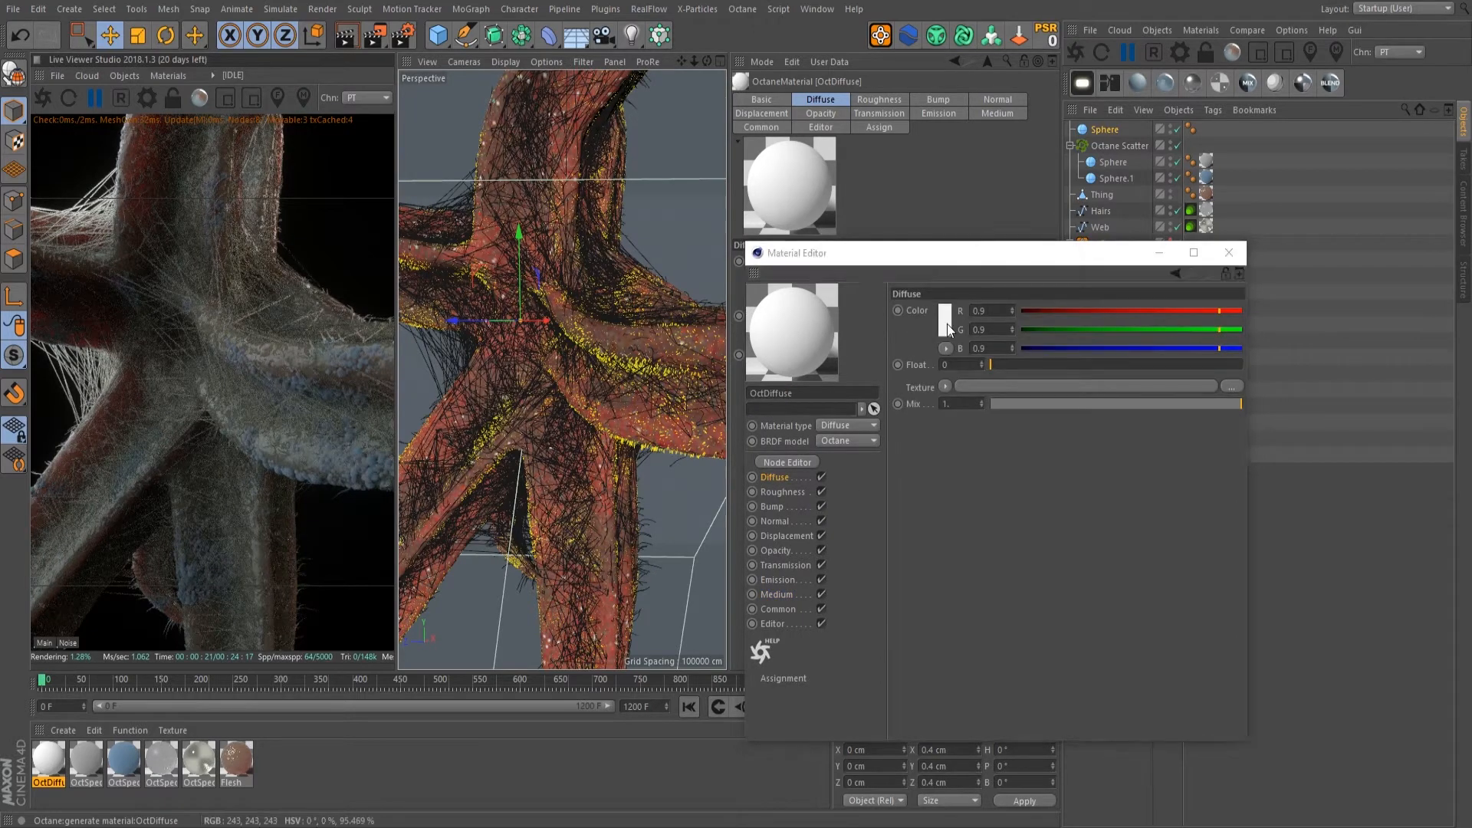
left_click(918, 382)
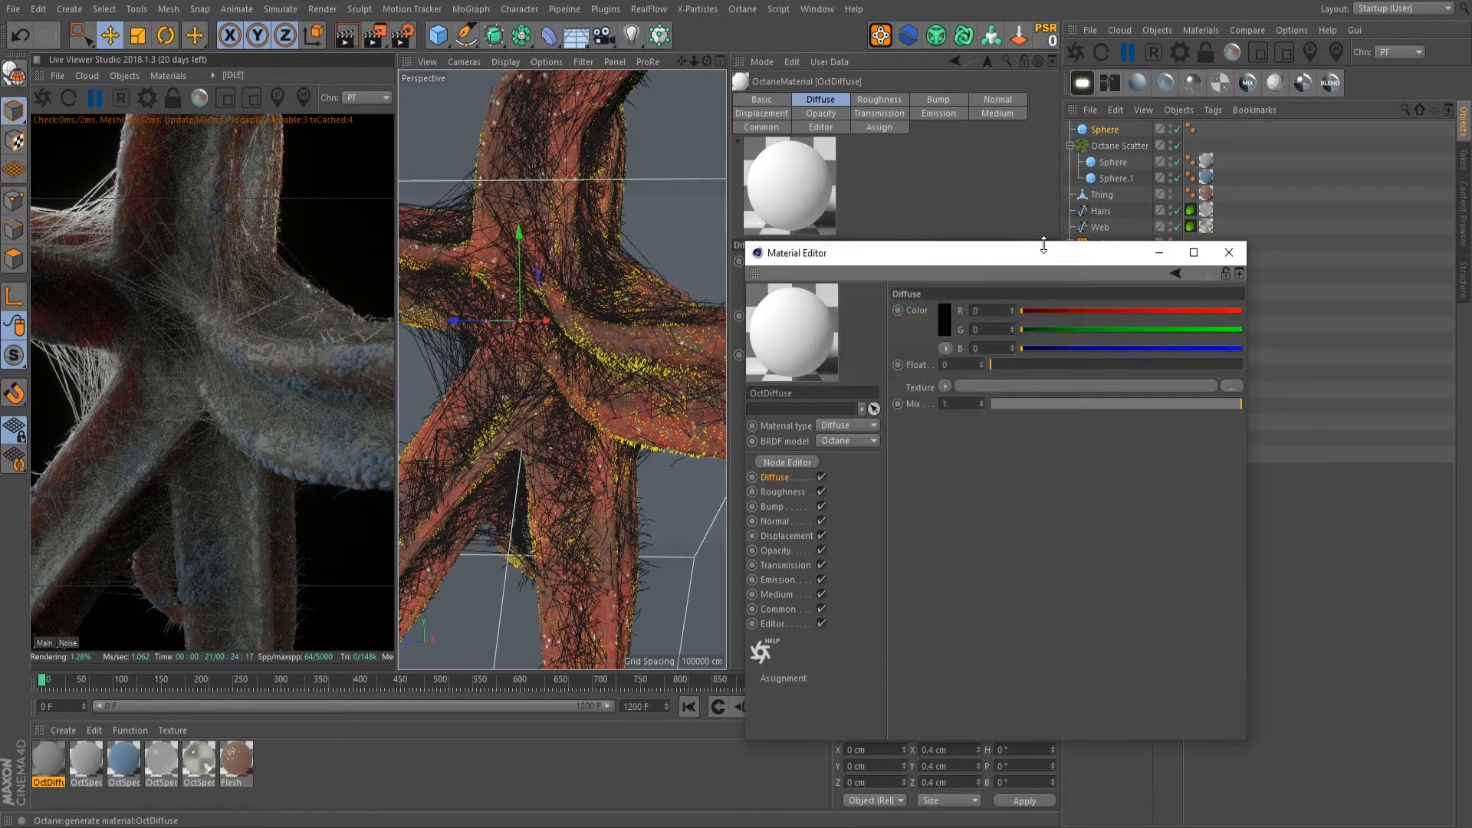
left_click_drag(1020, 251, 1018, 235)
Step: Add blackbody emission to the black diffuse material with surface brightness on and the power set to 10
left_click(776, 560)
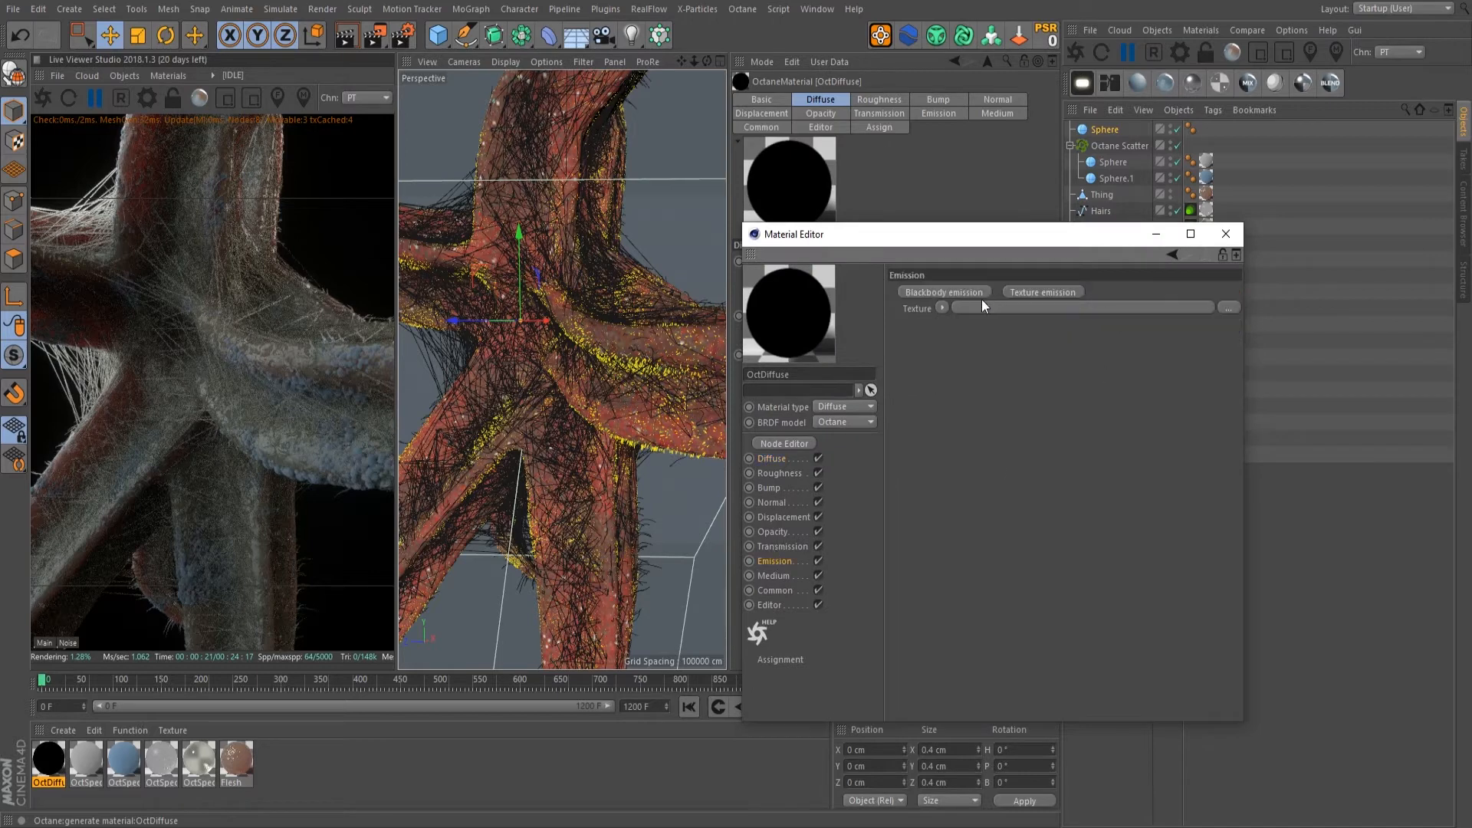
left_click(961, 293)
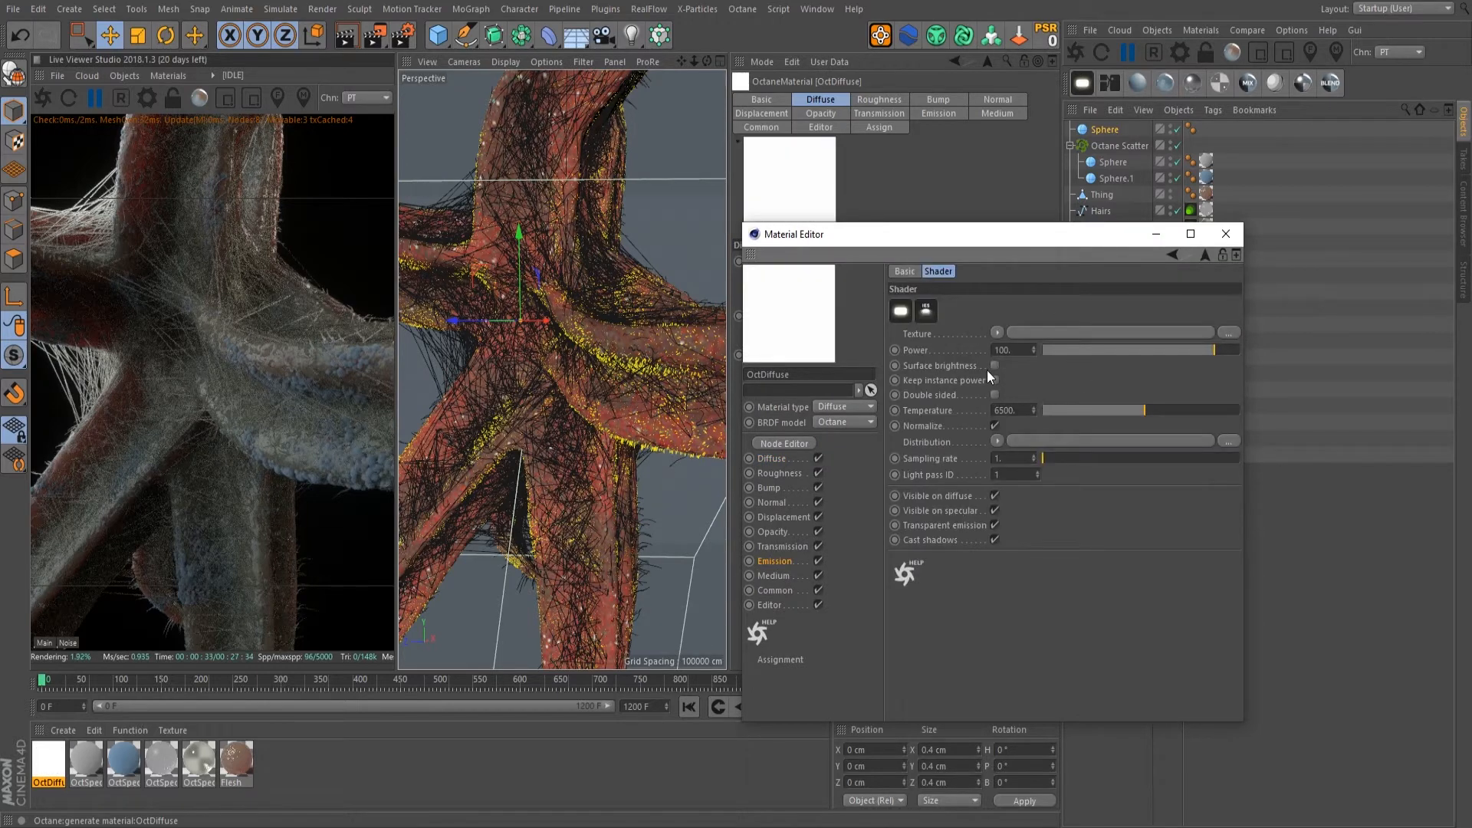
left_click_drag(1012, 232, 539, 248)
left_click(1105, 129)
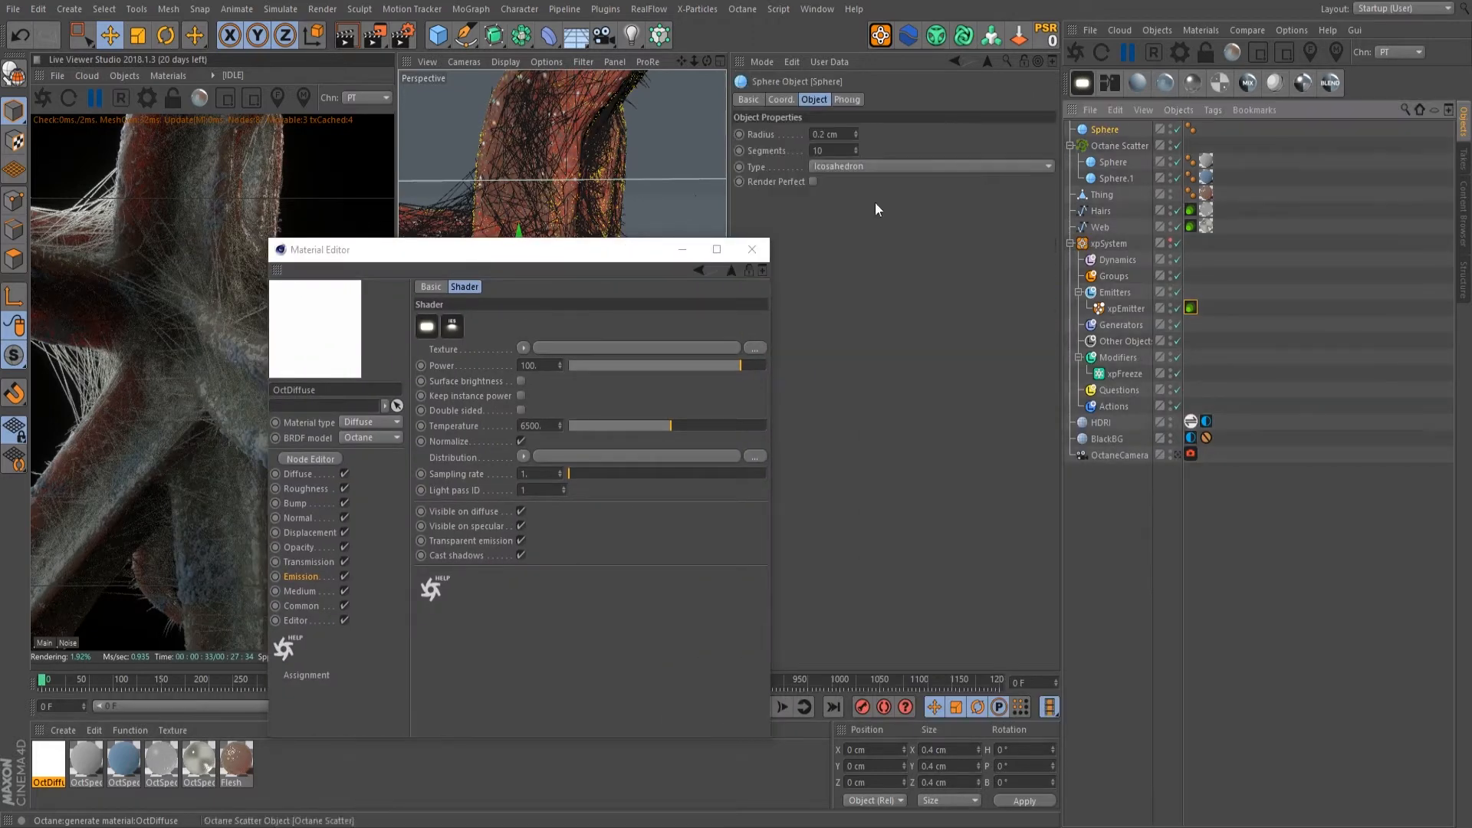
left_click(533, 380)
left_click(546, 364)
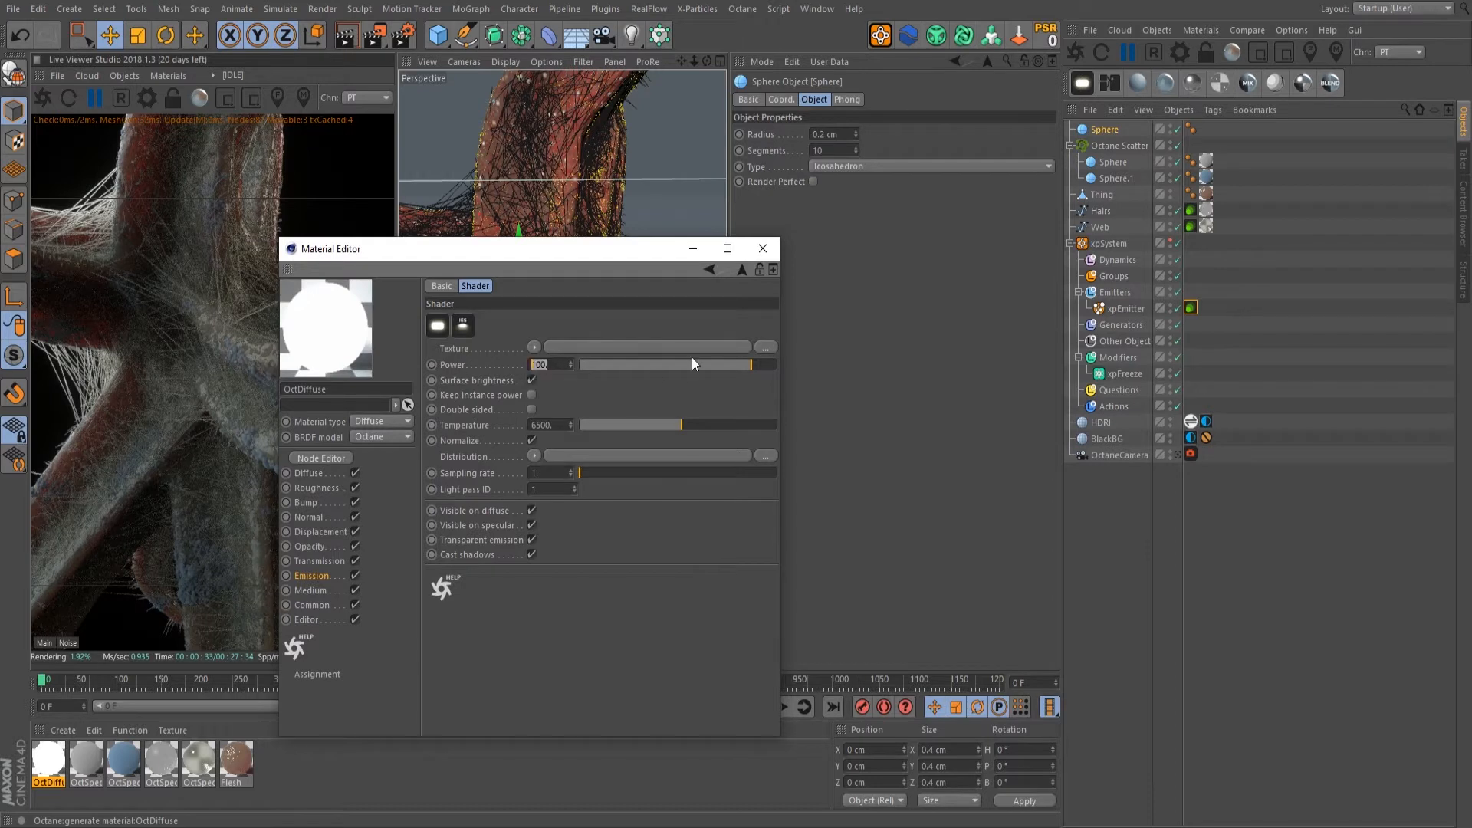
type("10")
key("Return")
Step: Load a Color shader as the blackbody emission texture and set it to a warm orange with 100% saturation
left_click(533, 347)
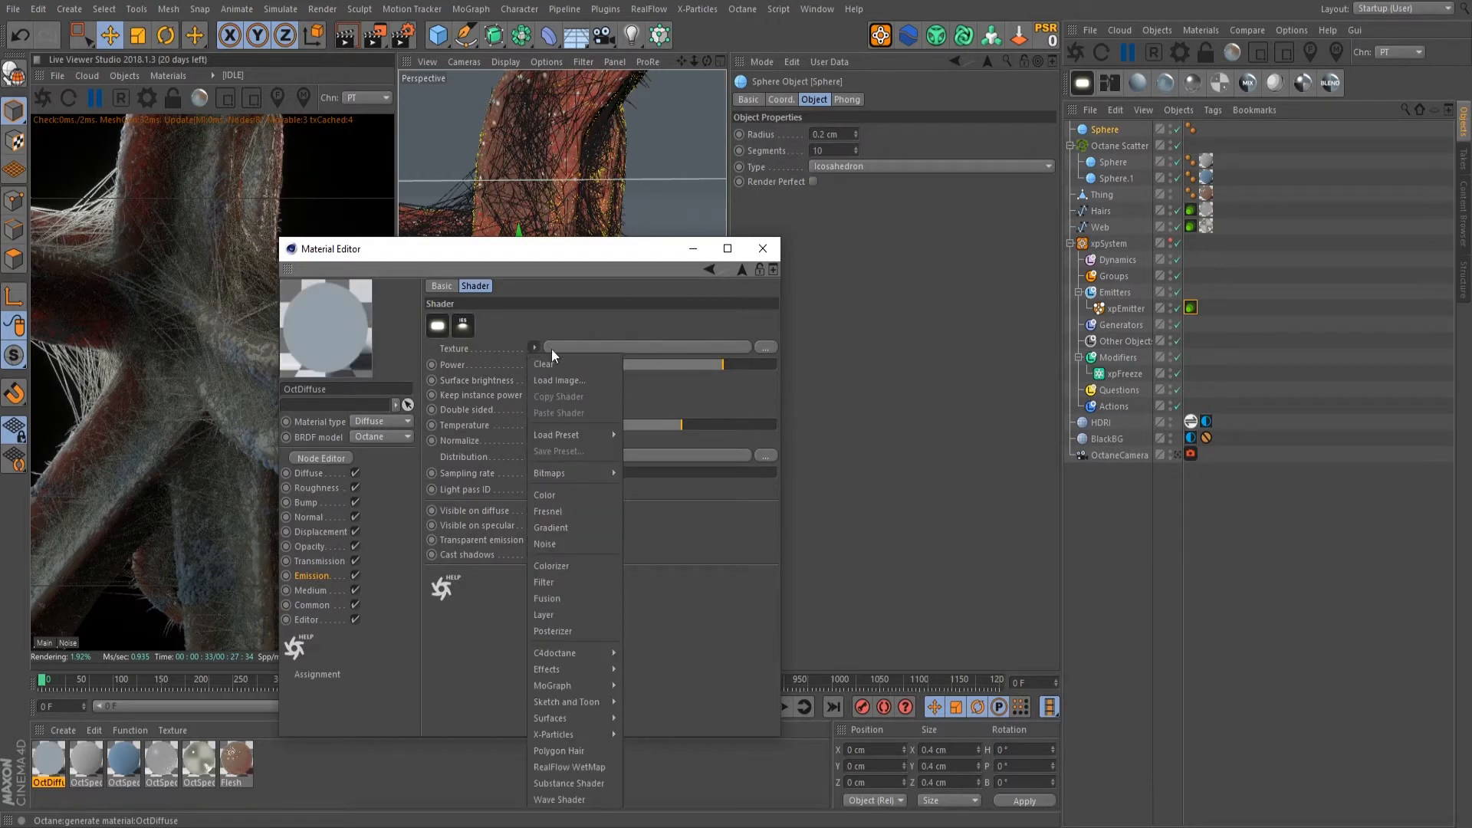
left_click(552, 499)
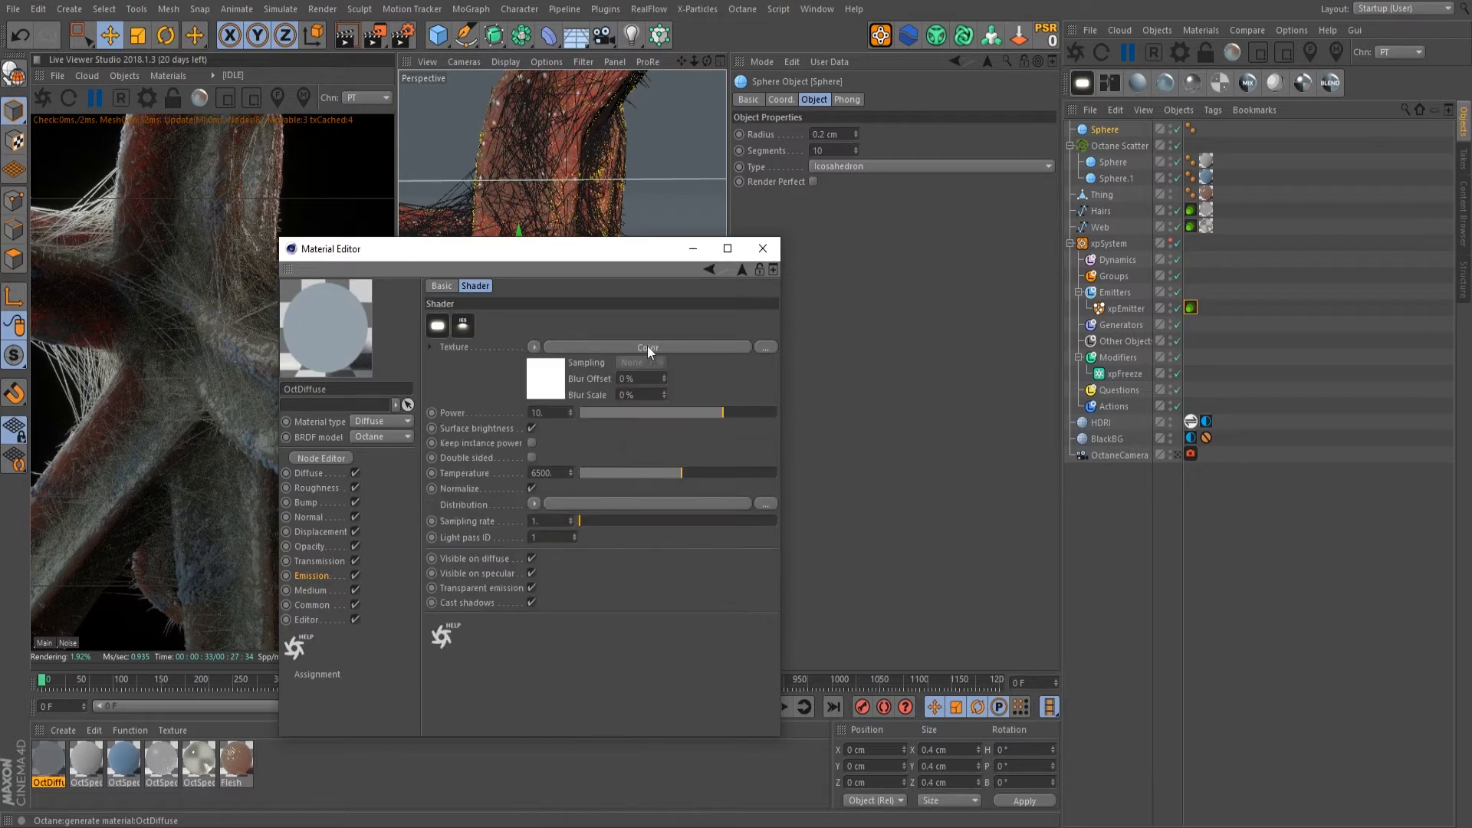
left_click(552, 386)
left_click(570, 461)
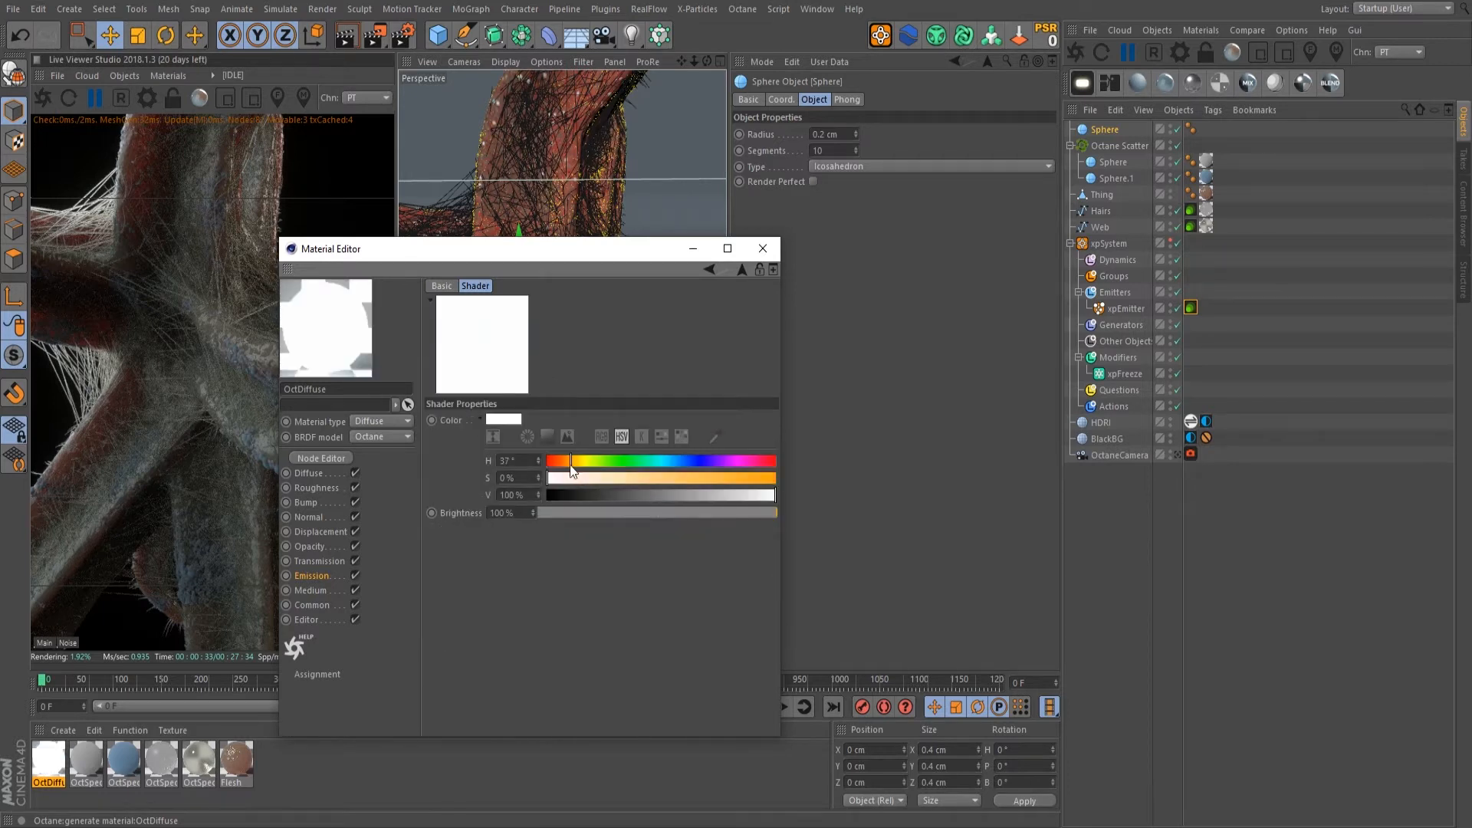
left_click_drag(592, 478, 779, 478)
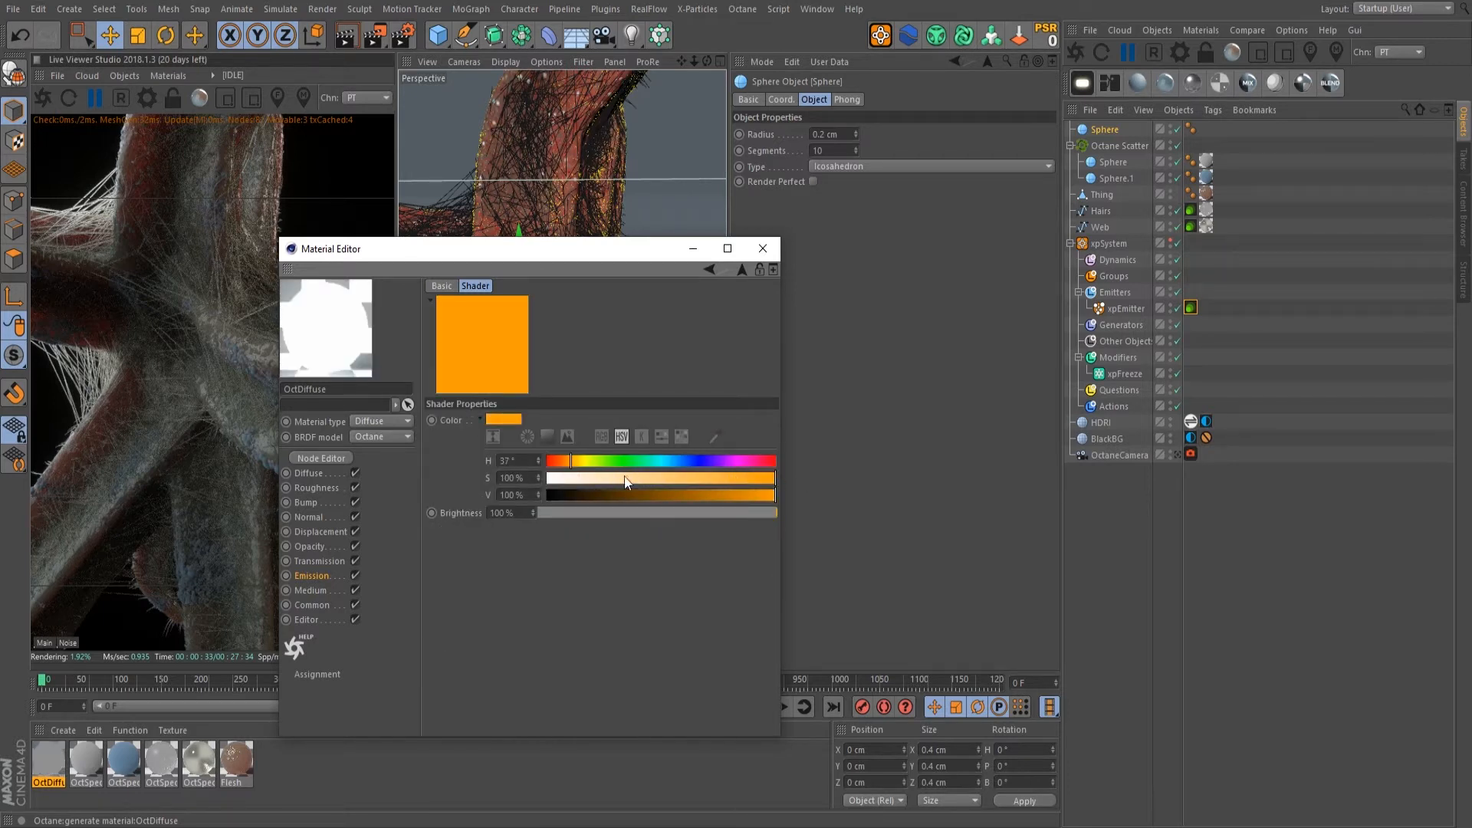
left_click(566, 461)
Step: Close the emissive material's settings and apply the material to the top-level particle Sphere
left_click(329, 581)
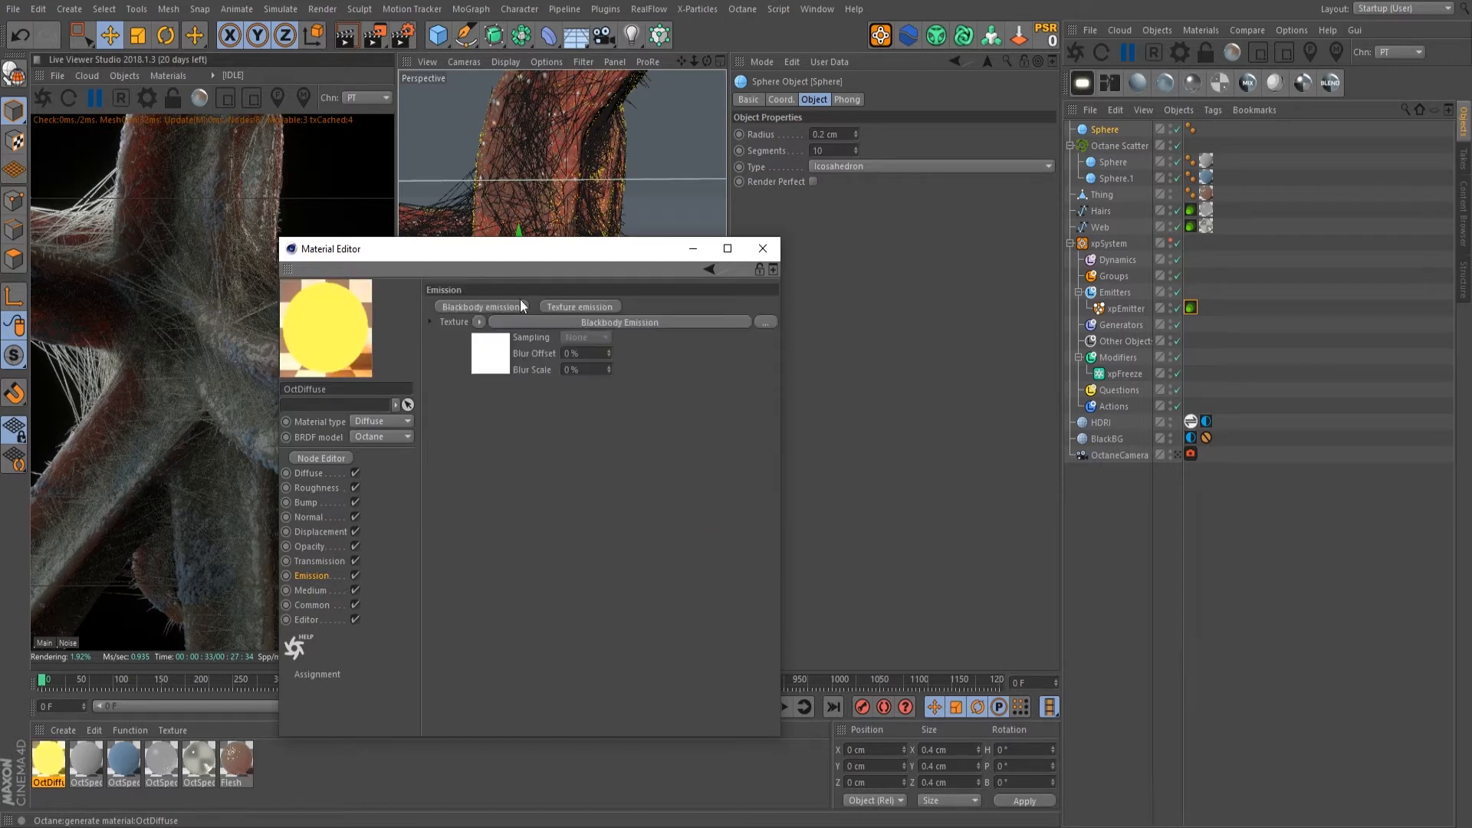
left_click(763, 249)
left_click_drag(27, 782, 1118, 135)
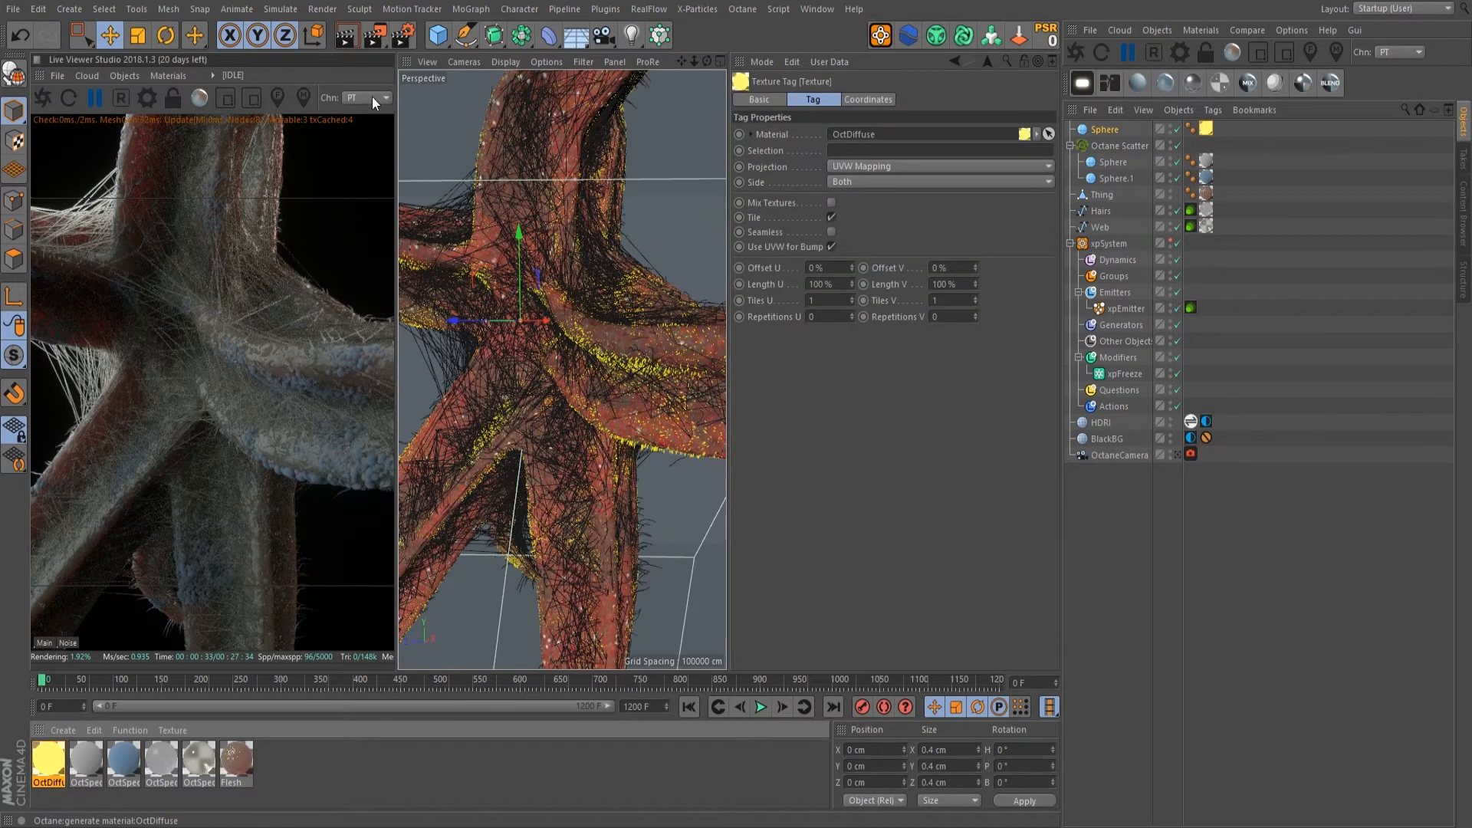
Step: Undock the Live Viewer and close it to leave more room for the perspective view
left_click(41, 76)
left_click(61, 90)
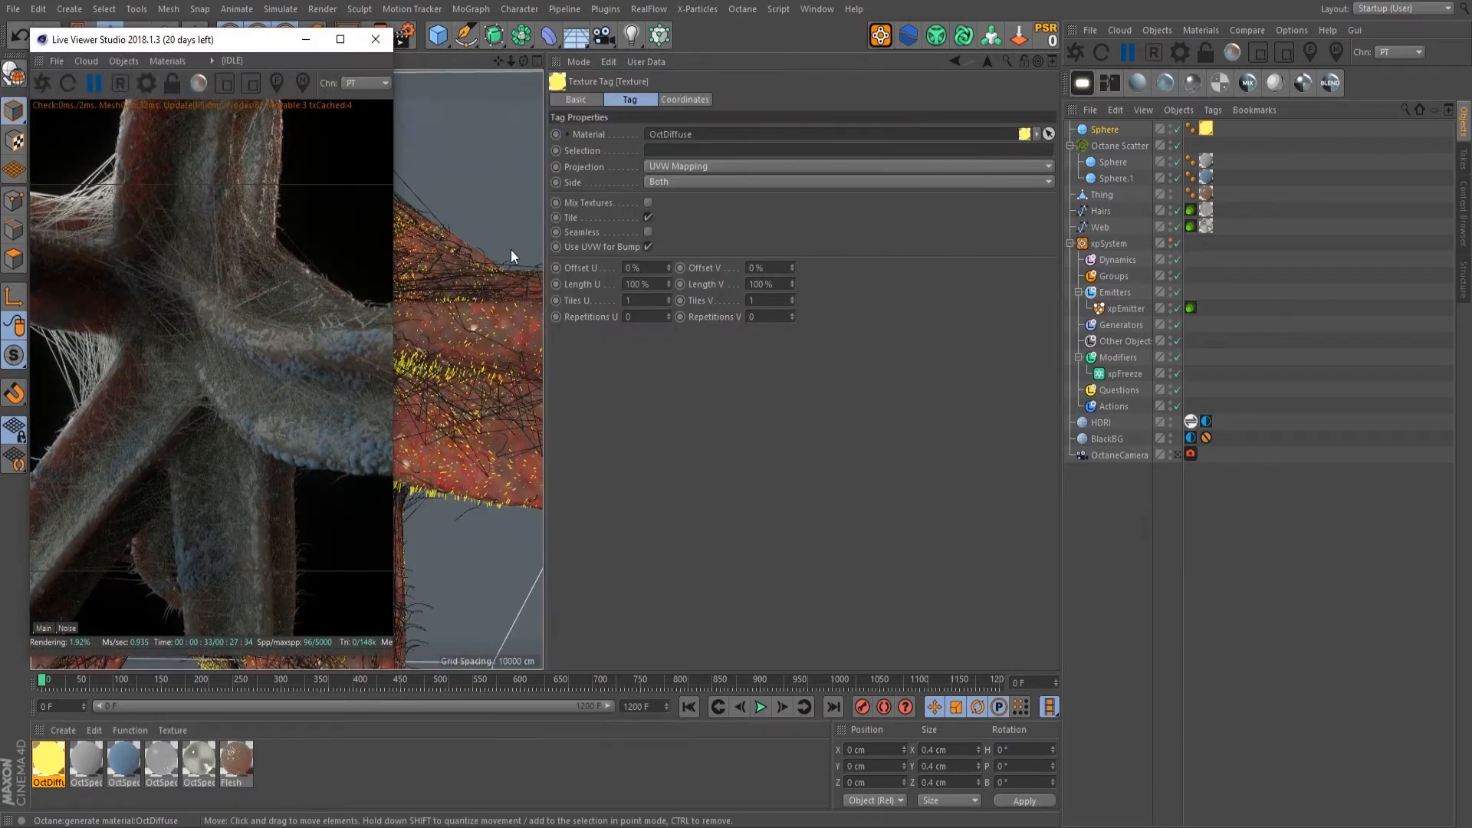
left_click(378, 42)
Step: Start the Octane render directly in the perspective viewport and advance the animation to frame 1
left_click(1304, 30)
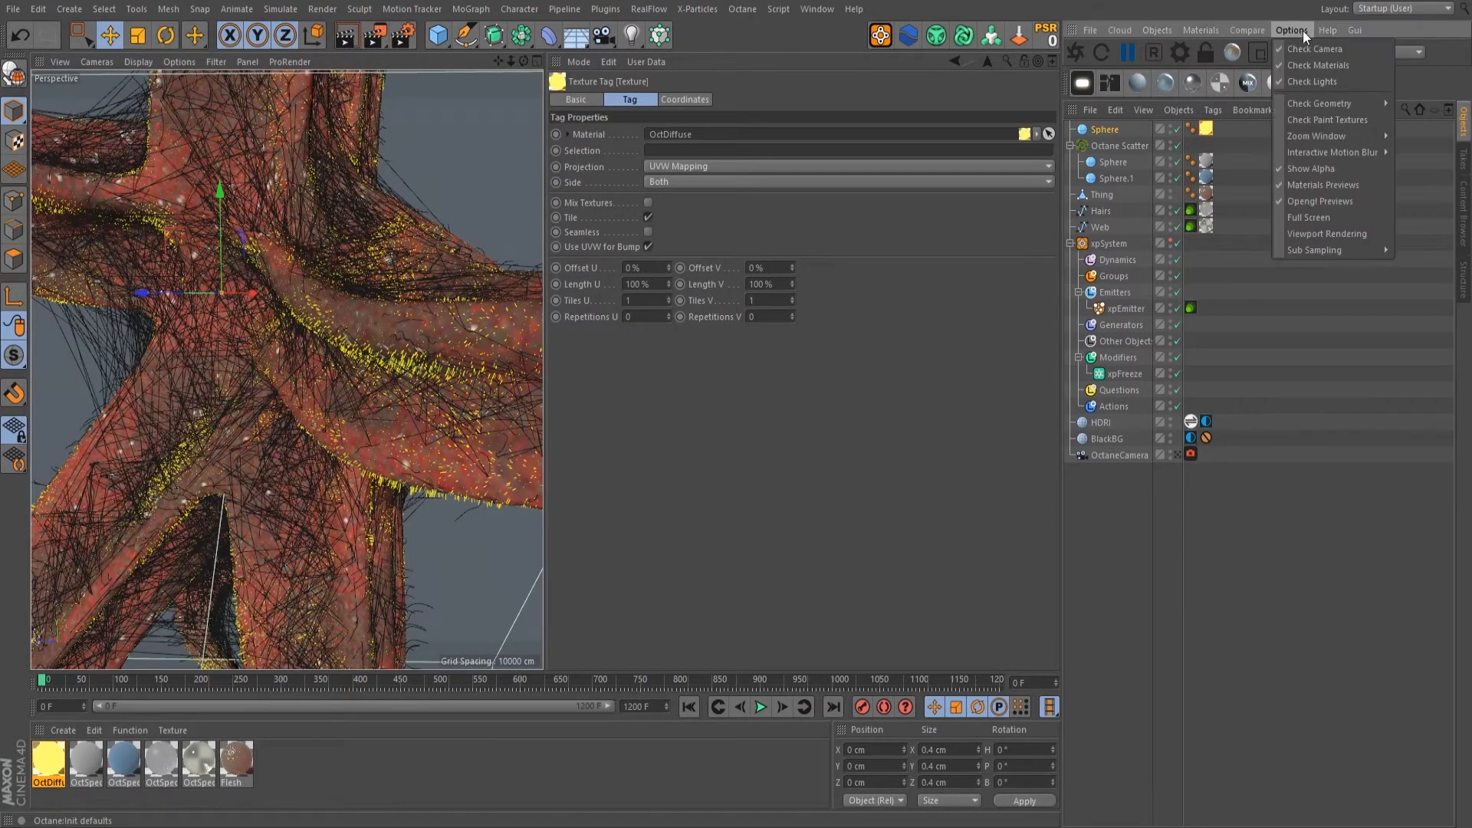
left_click(984, 135)
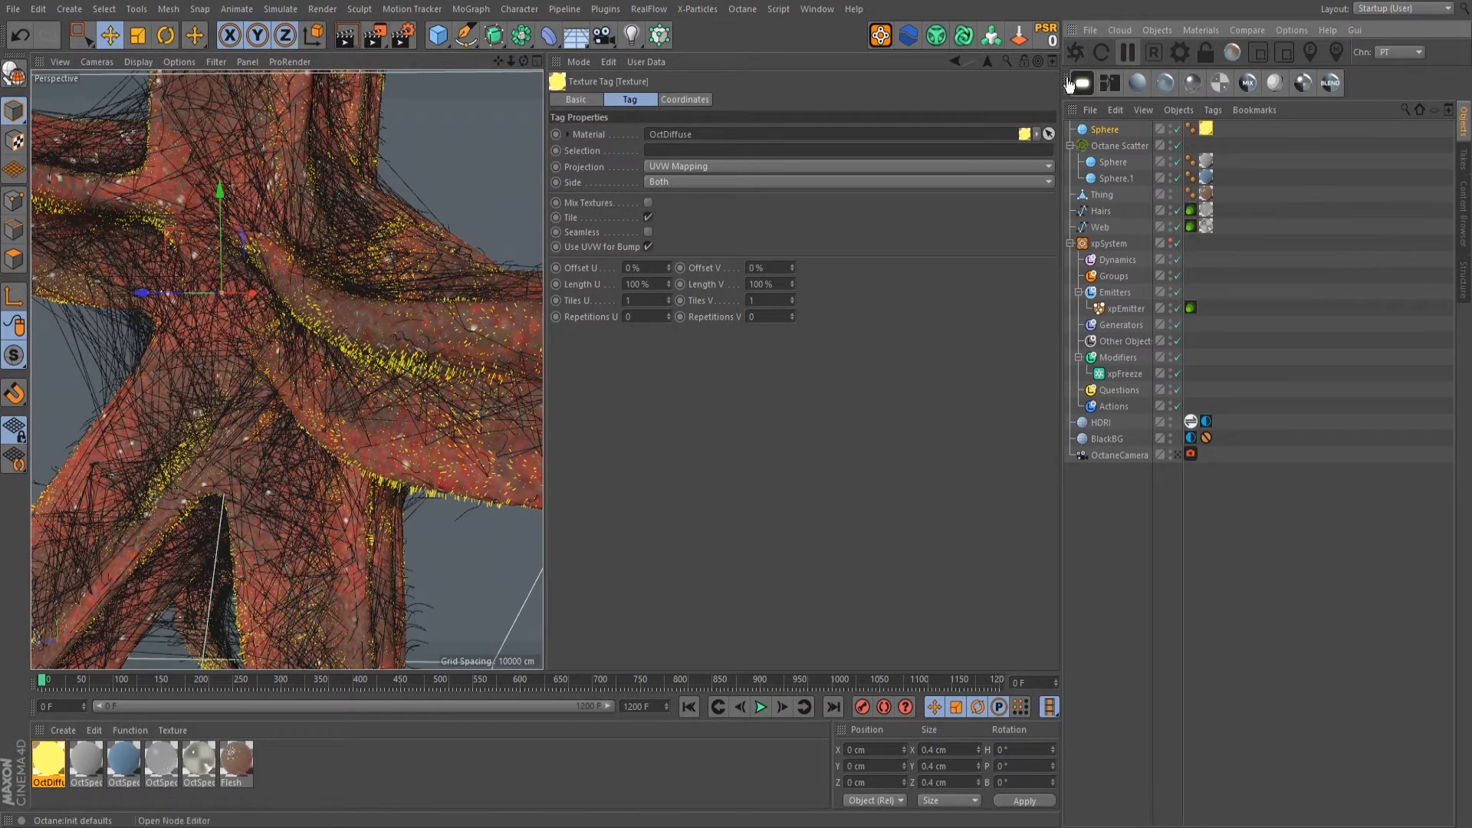
left_click(1075, 54)
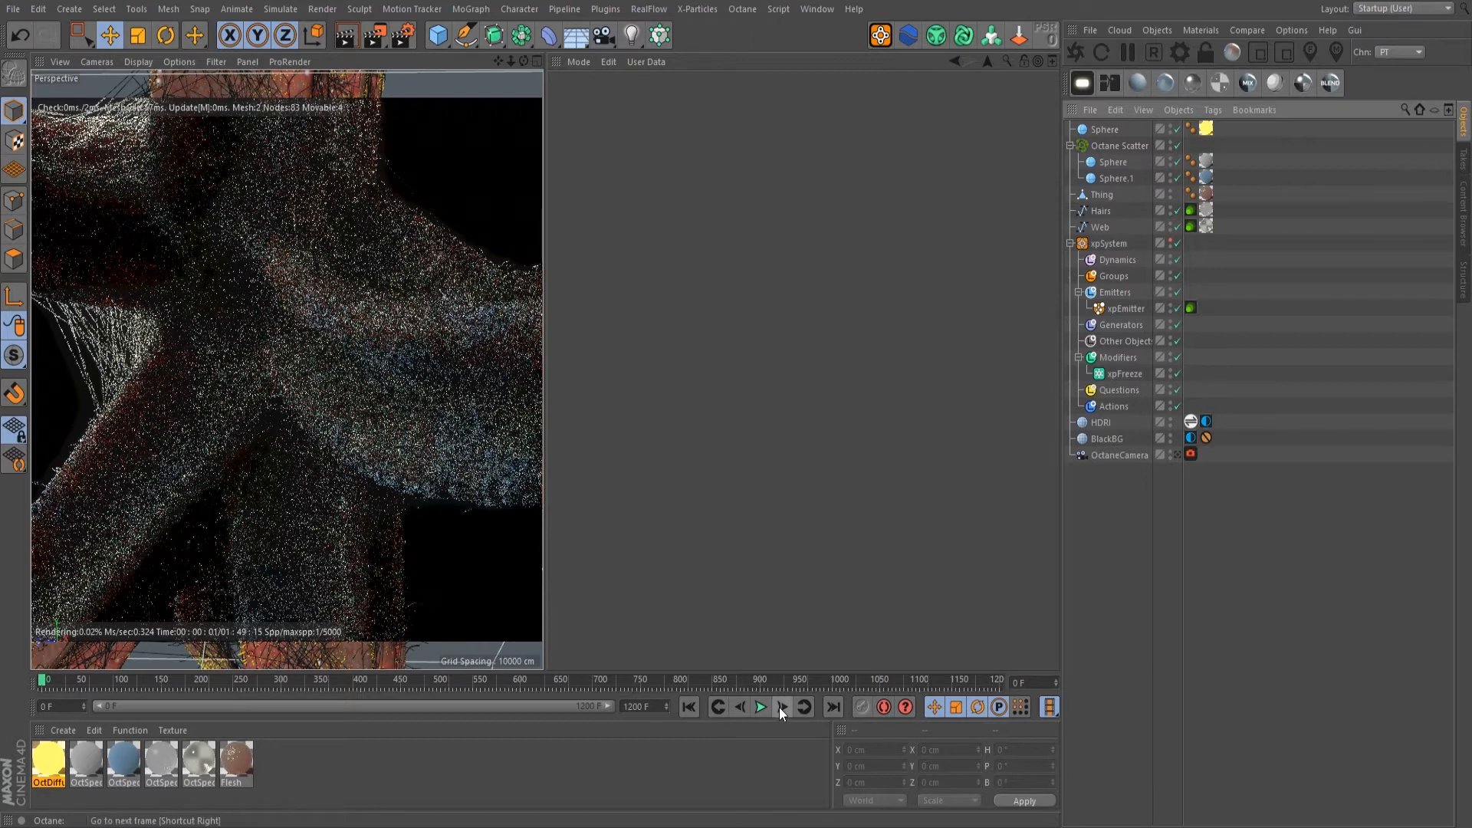
left_click(780, 708)
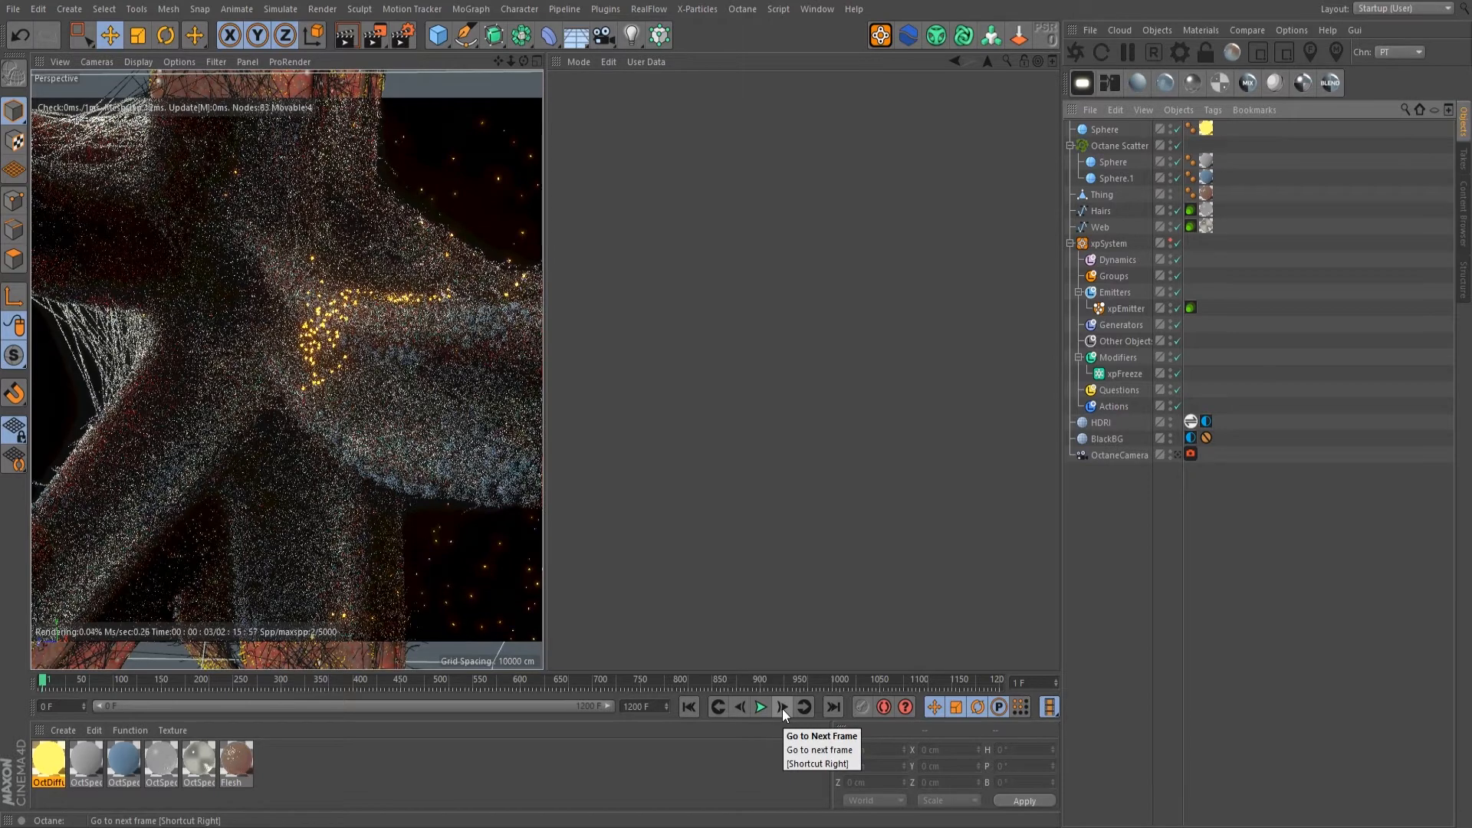
Step: Turn off viewport rendering and display the xpSystem particles in the viewport at frame 2
left_click(1292, 30)
left_click(1329, 239)
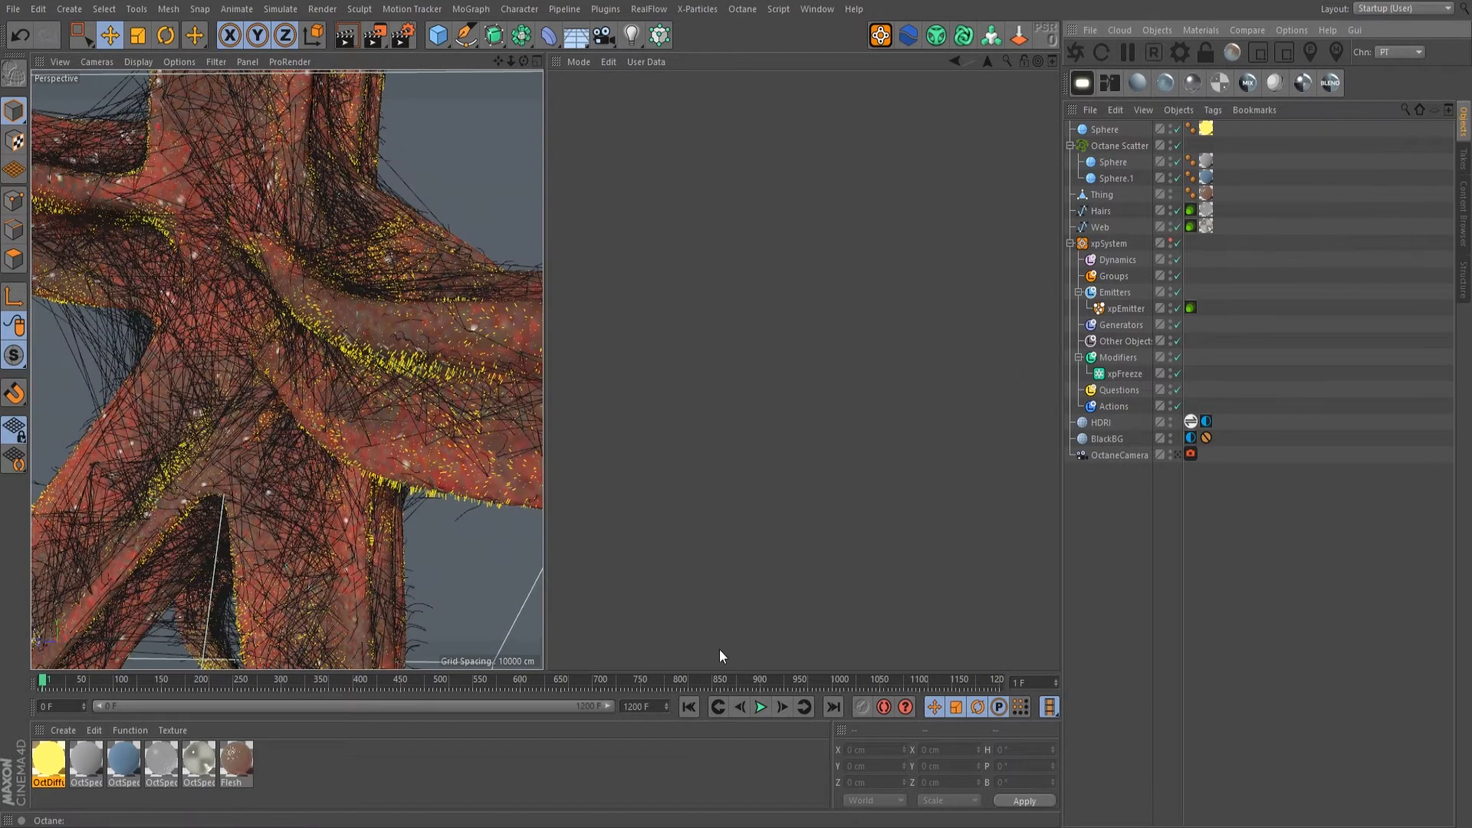
left_click(782, 707)
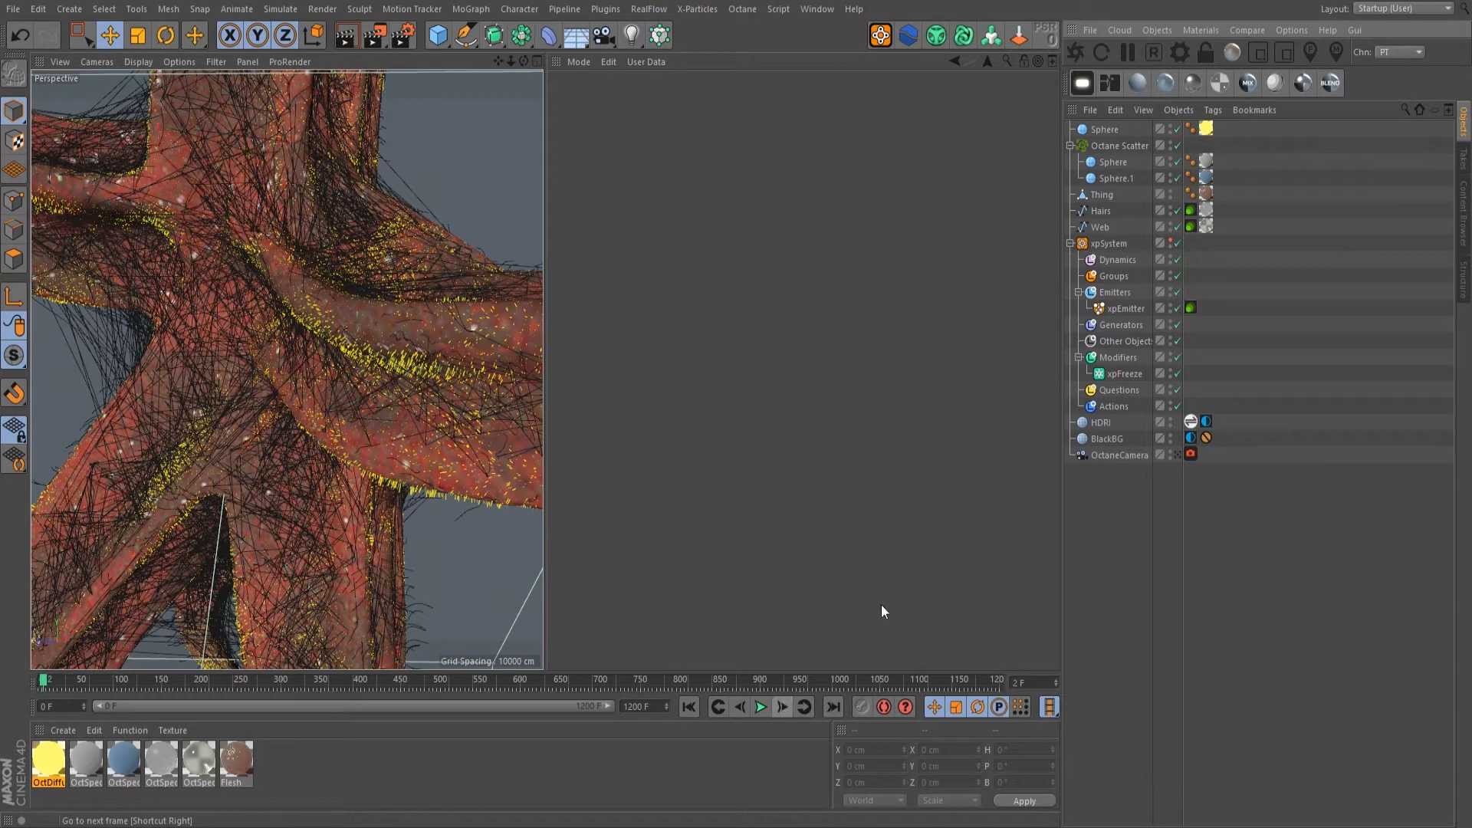
left_click(1169, 241)
left_click(1169, 243)
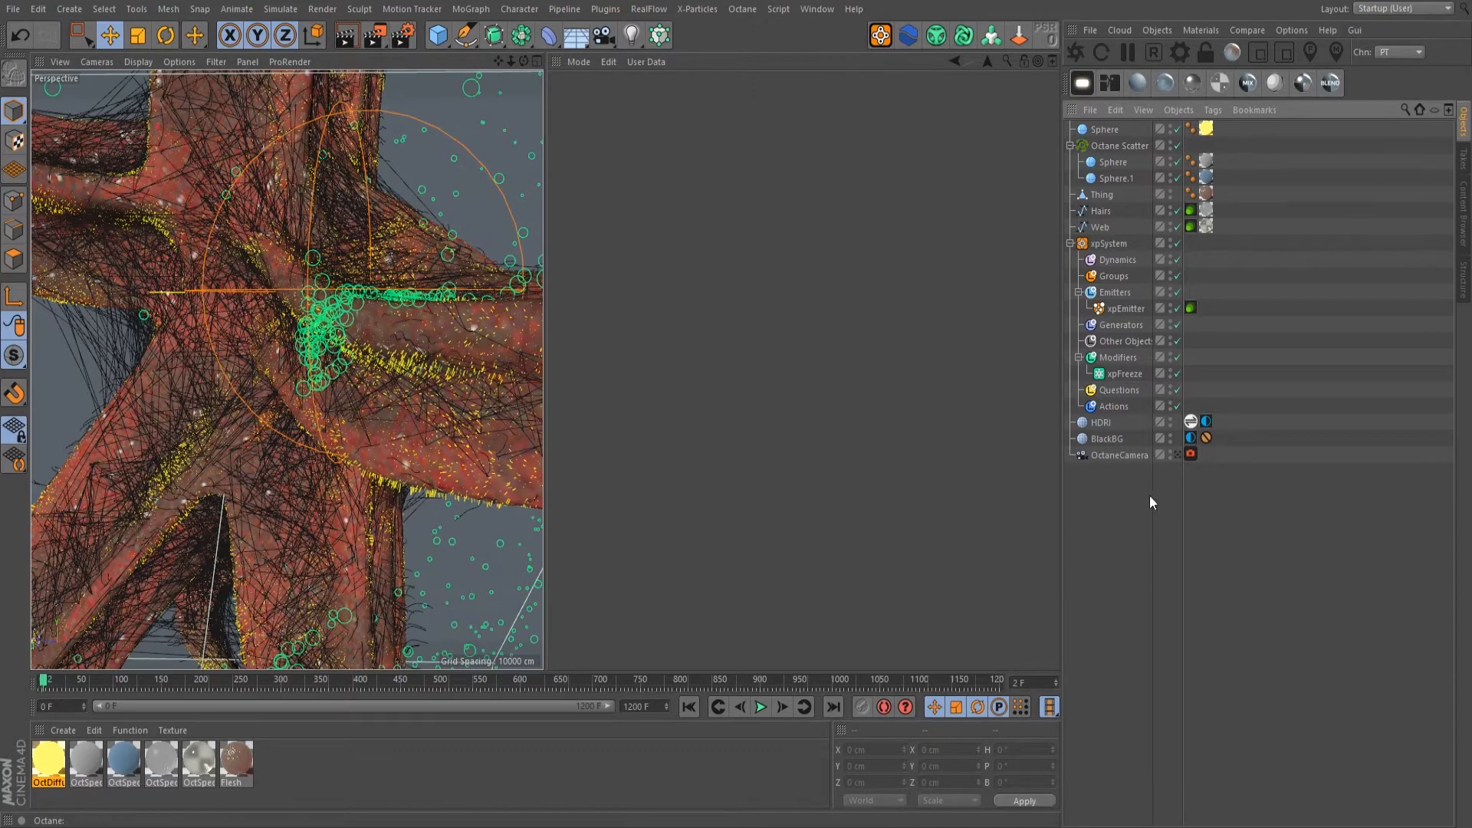
Step: Look through the OctaneCamera and reframe it on the junction where the Thing's tentacles branch
left_click(1132, 457)
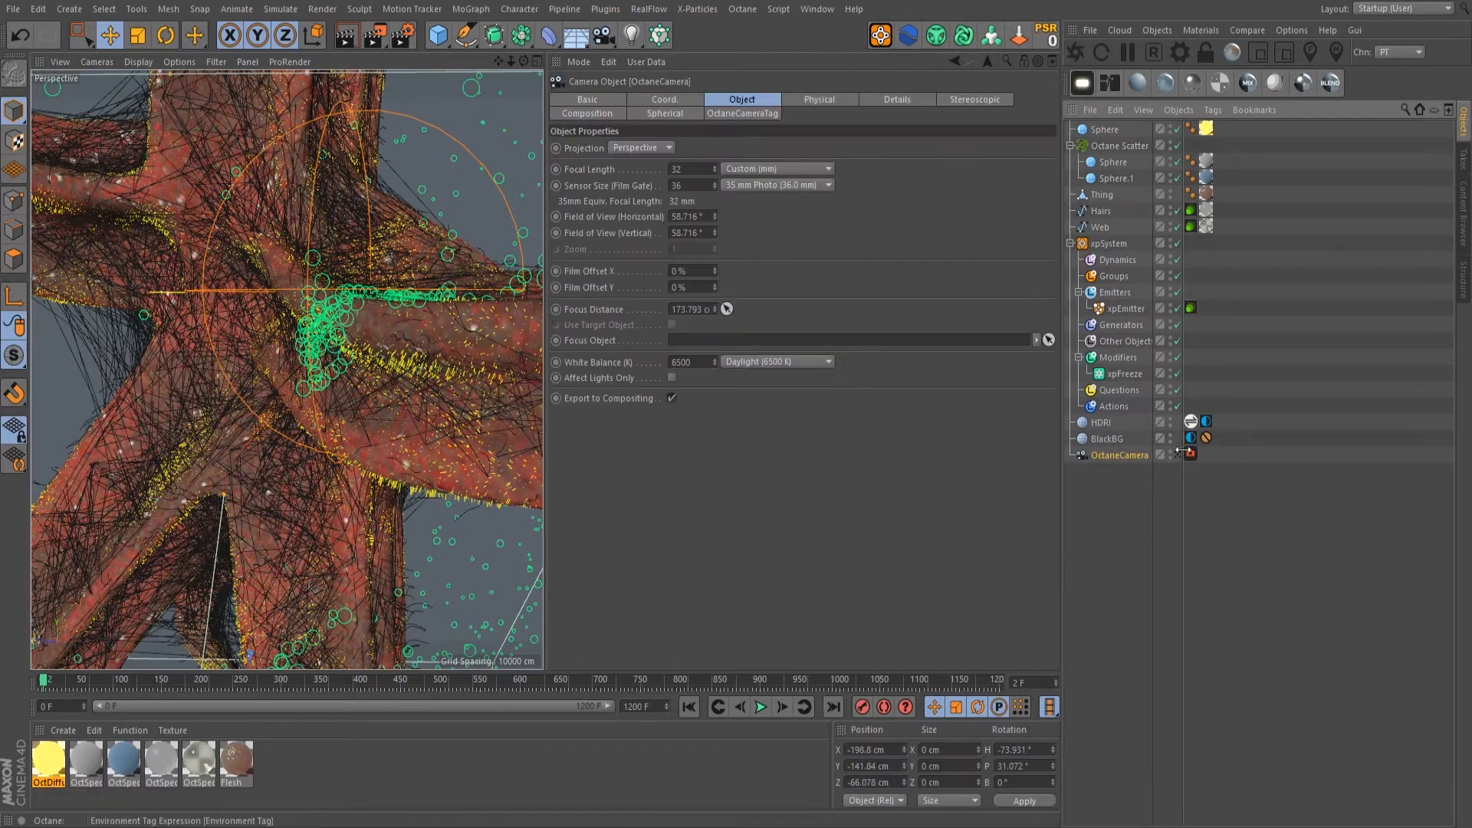
left_click(1179, 455)
left_click_drag(250, 439, 365, 397, "alt")
scroll(296, 444, "down", 5)
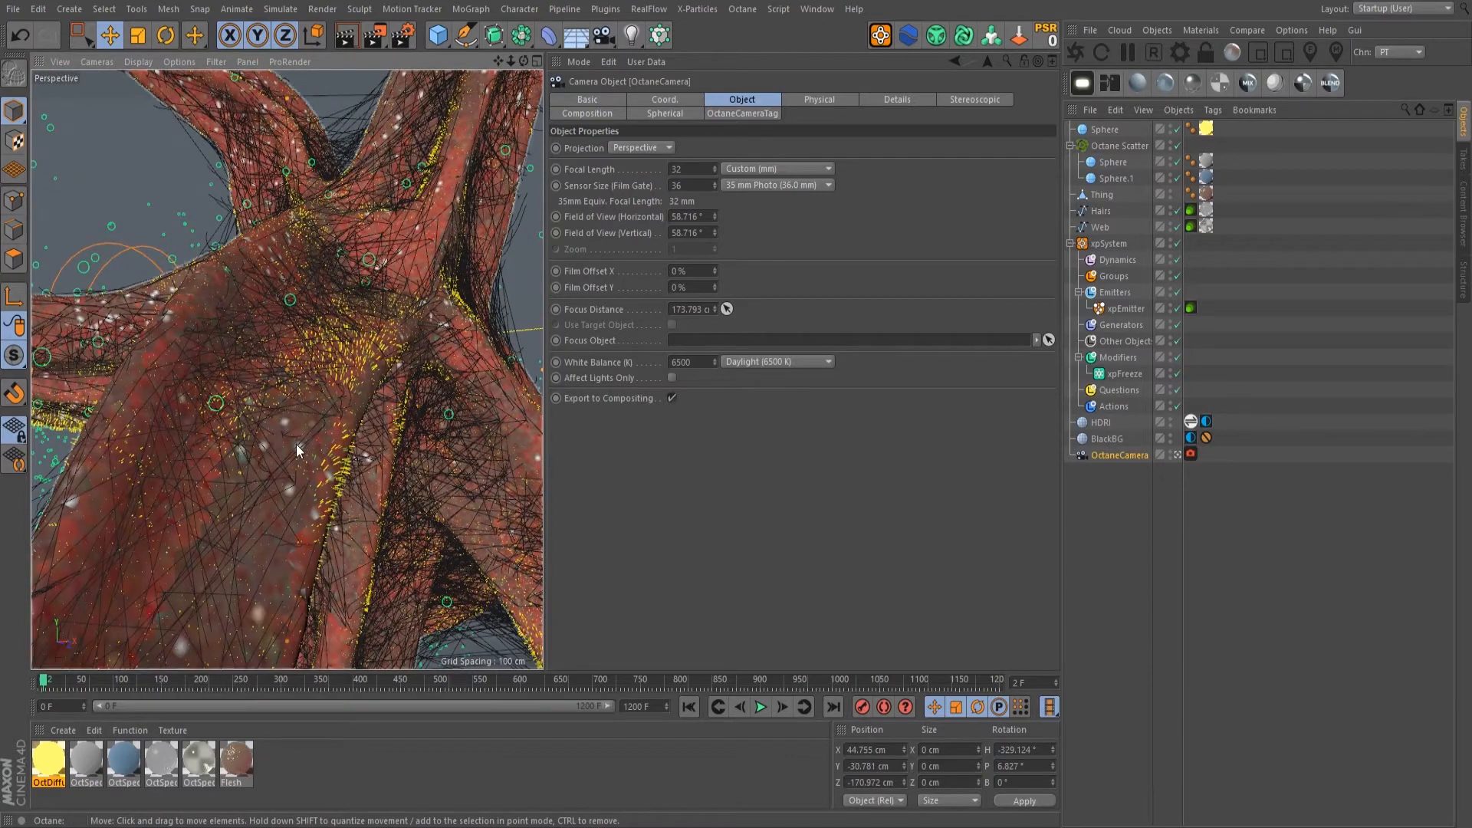
middle_click_drag(284, 493, 287, 387, "alt")
scroll(289, 387, "up", 3)
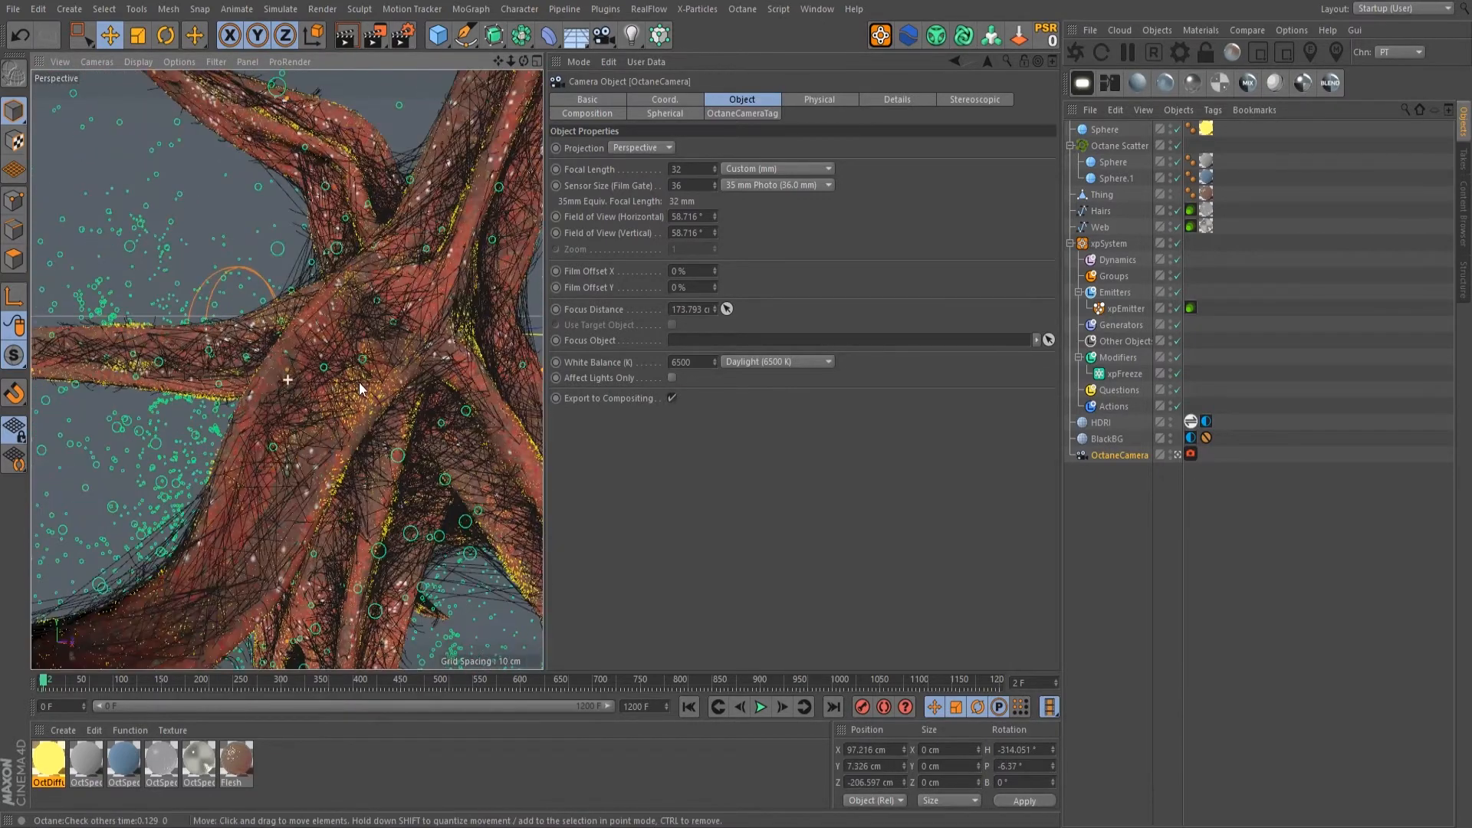
left_click_drag(360, 386, 317, 331, "alt")
middle_click_drag(317, 331, 299, 332, "alt")
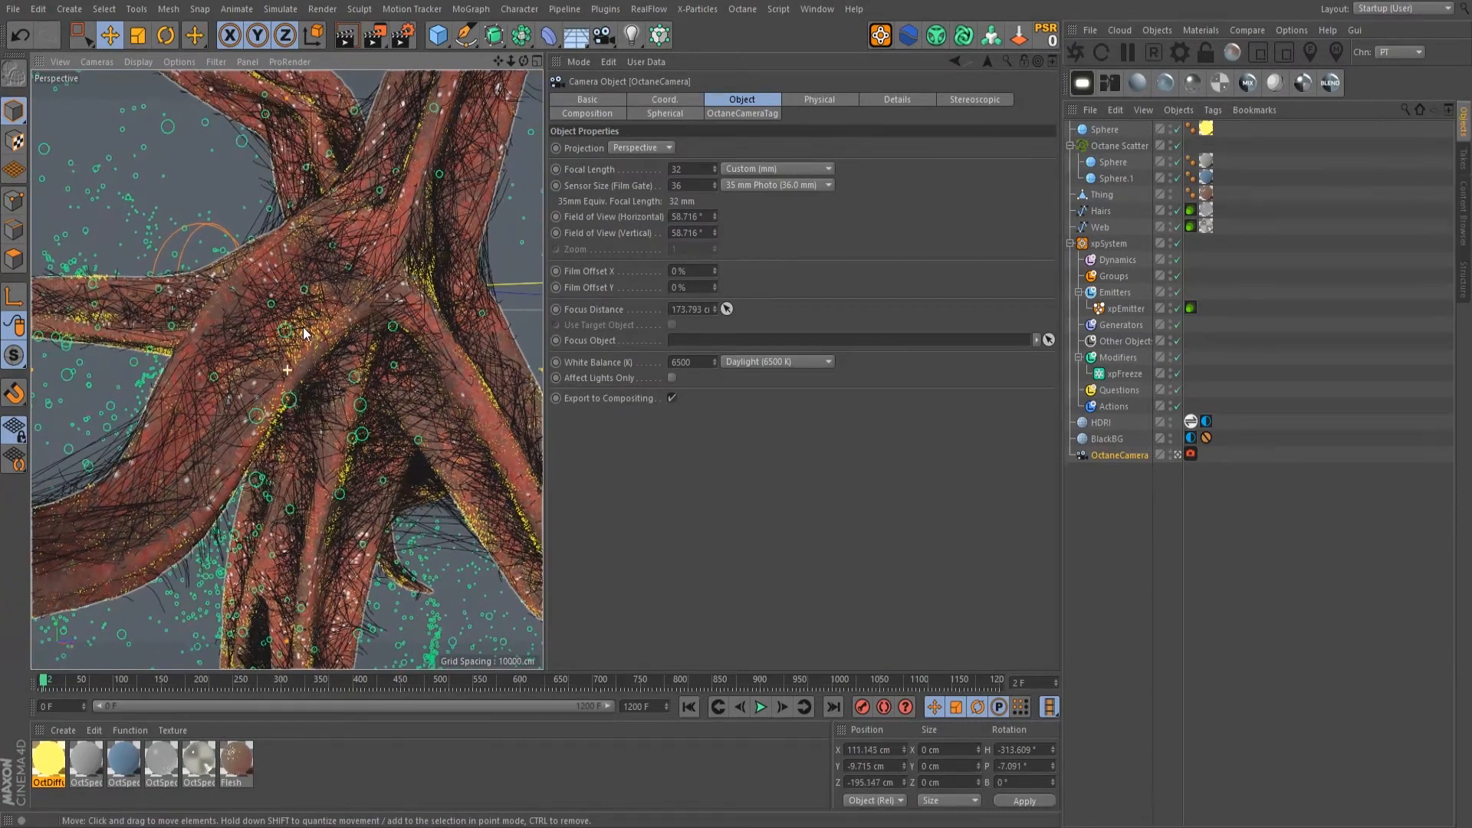
Step: Turn viewport rendering back on, deselect the camera, and widen the perspective view slightly
left_click(1293, 30)
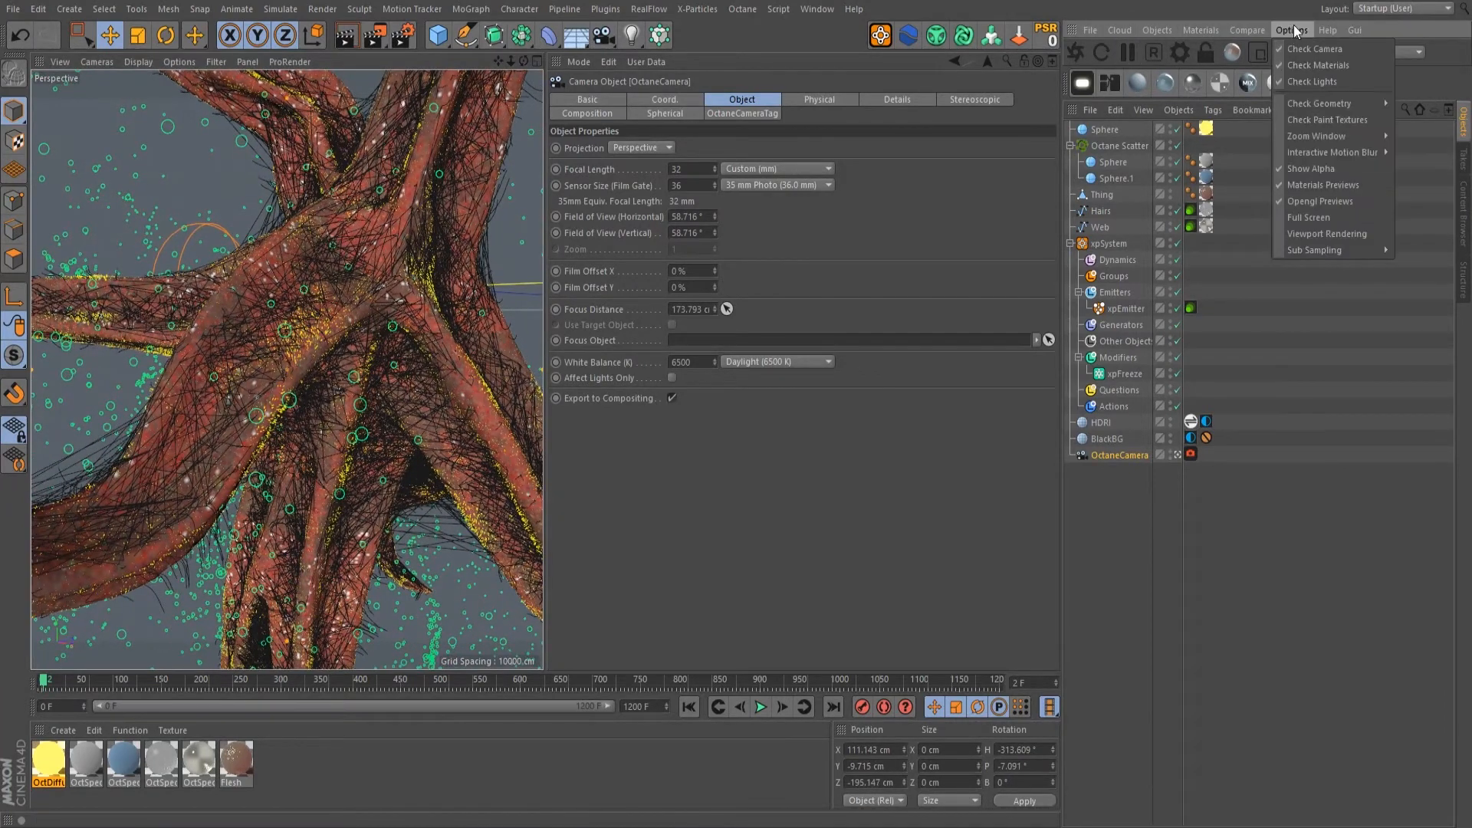
left_click(1322, 233)
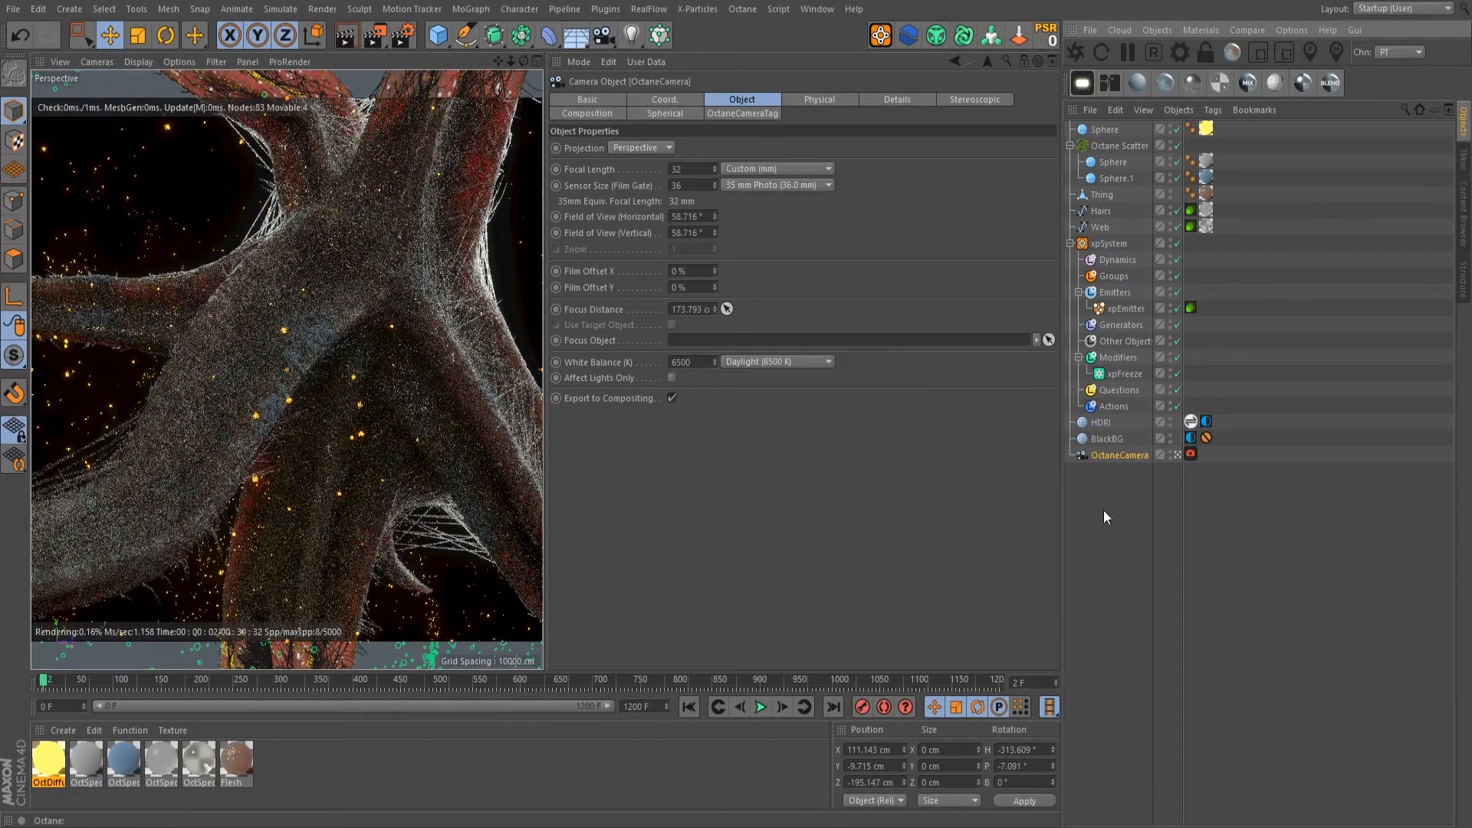
left_click(1106, 569)
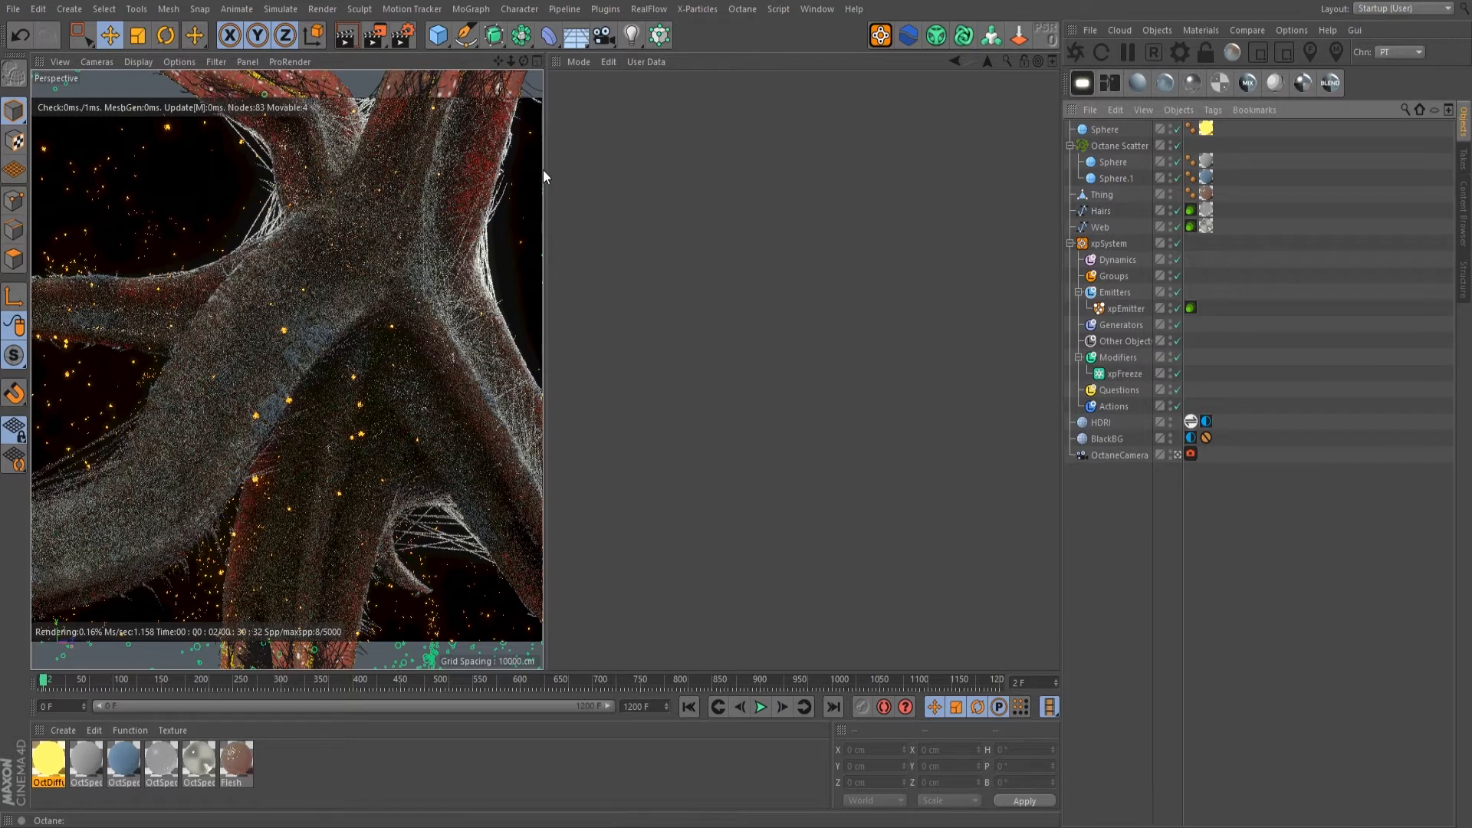
left_click_drag(544, 169, 599, 177)
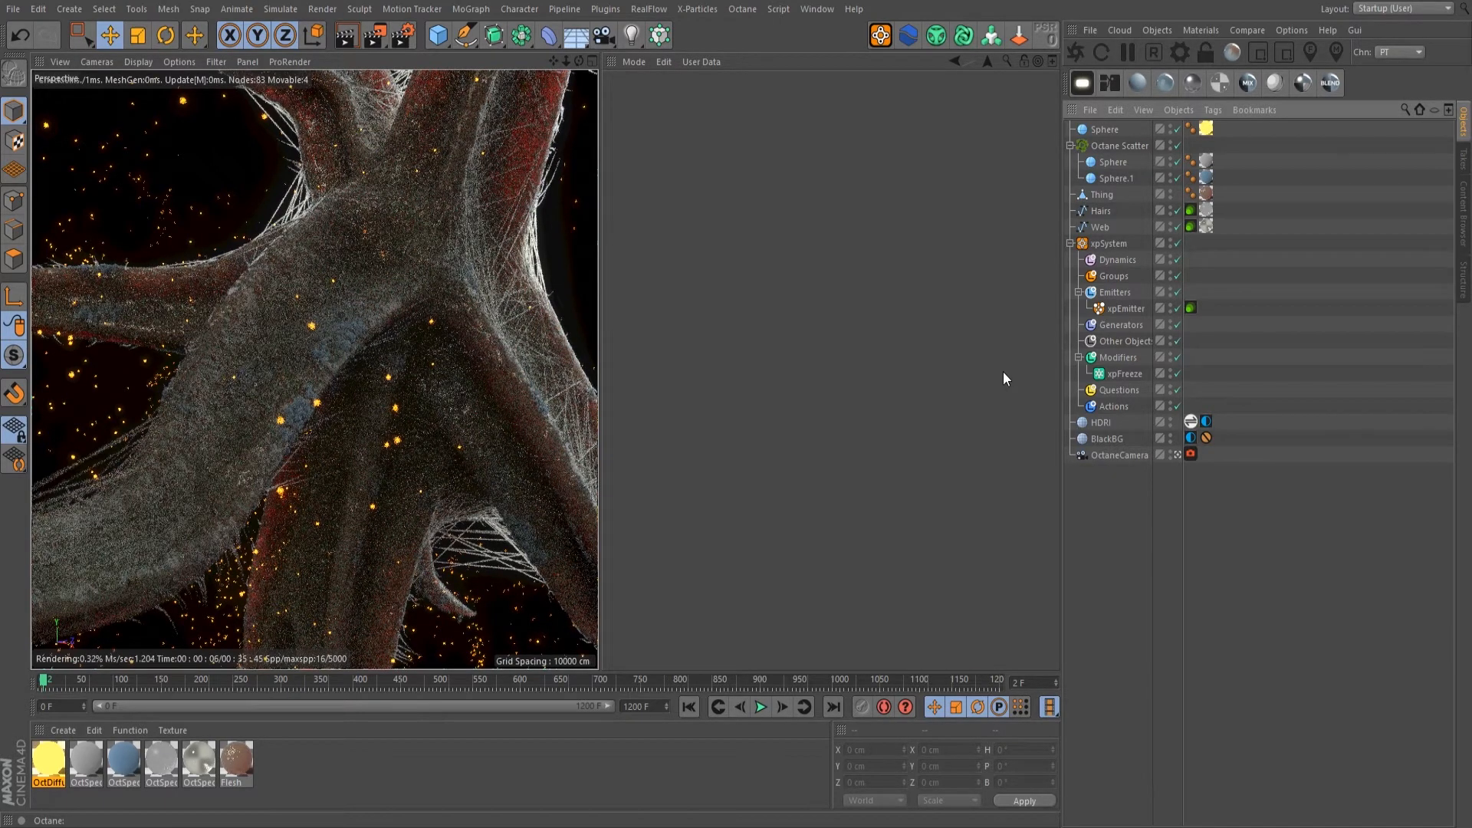
Step: Orbit the camera around the rendered tentacle junction to find a new angle on the glowing particles
left_click(361, 283)
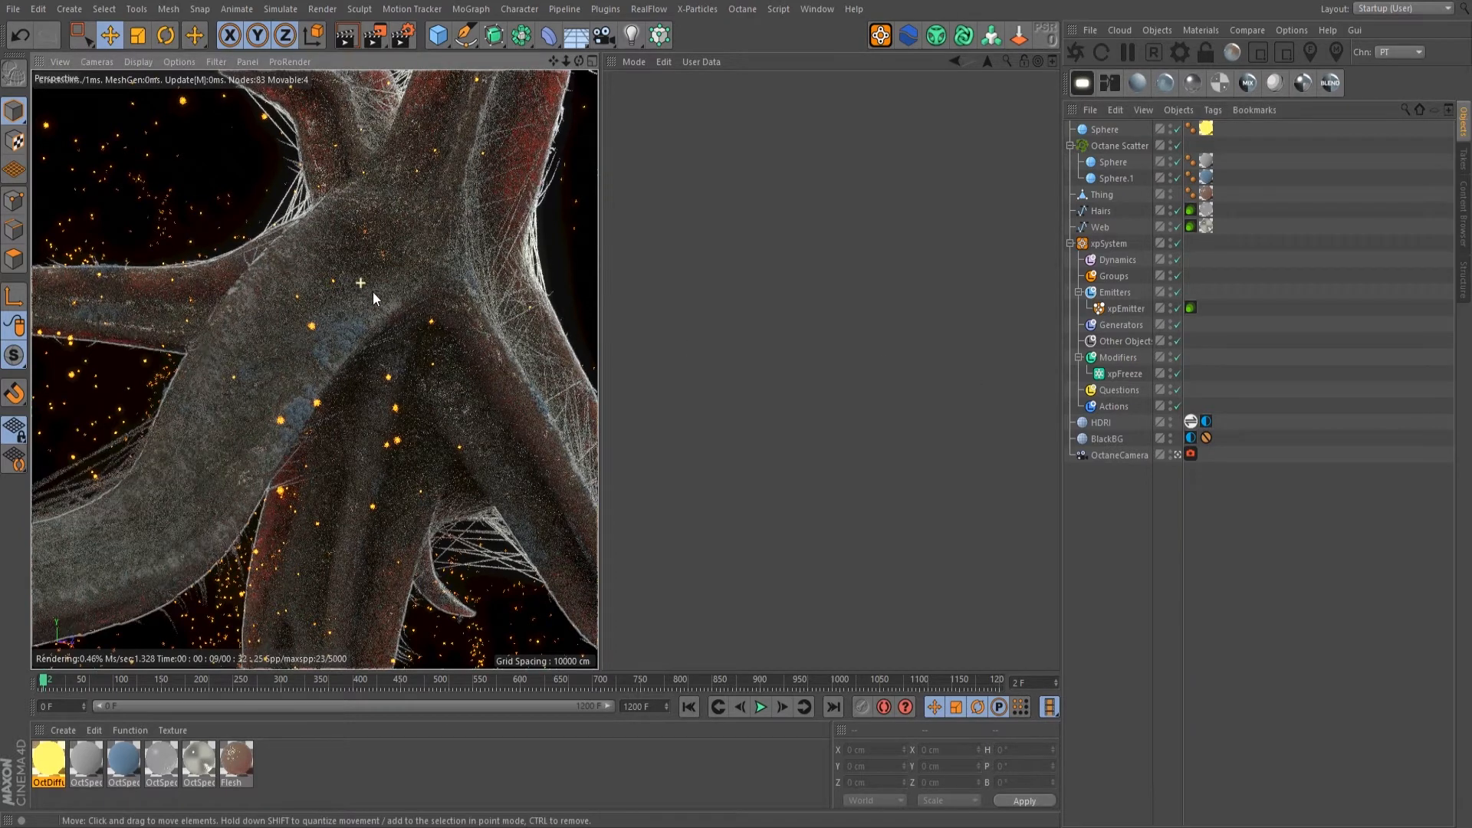
mouse_move(383, 306)
left_mouse_down("alt")
mouse_move(396, 328)
mouse_move(375, 286)
left_mouse_up("alt")
left_click_drag(597, 314, 429, 348, "alt")
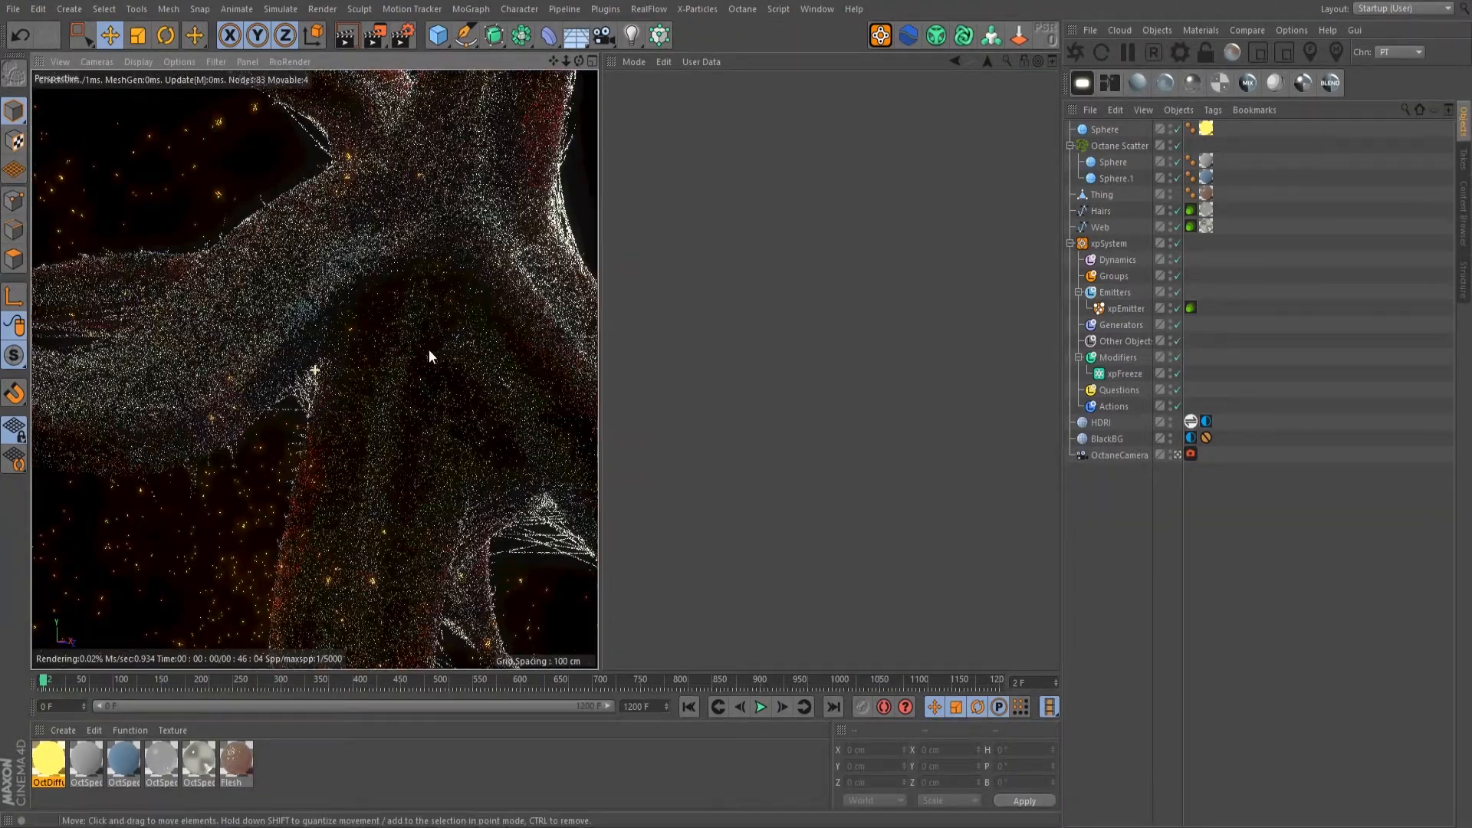
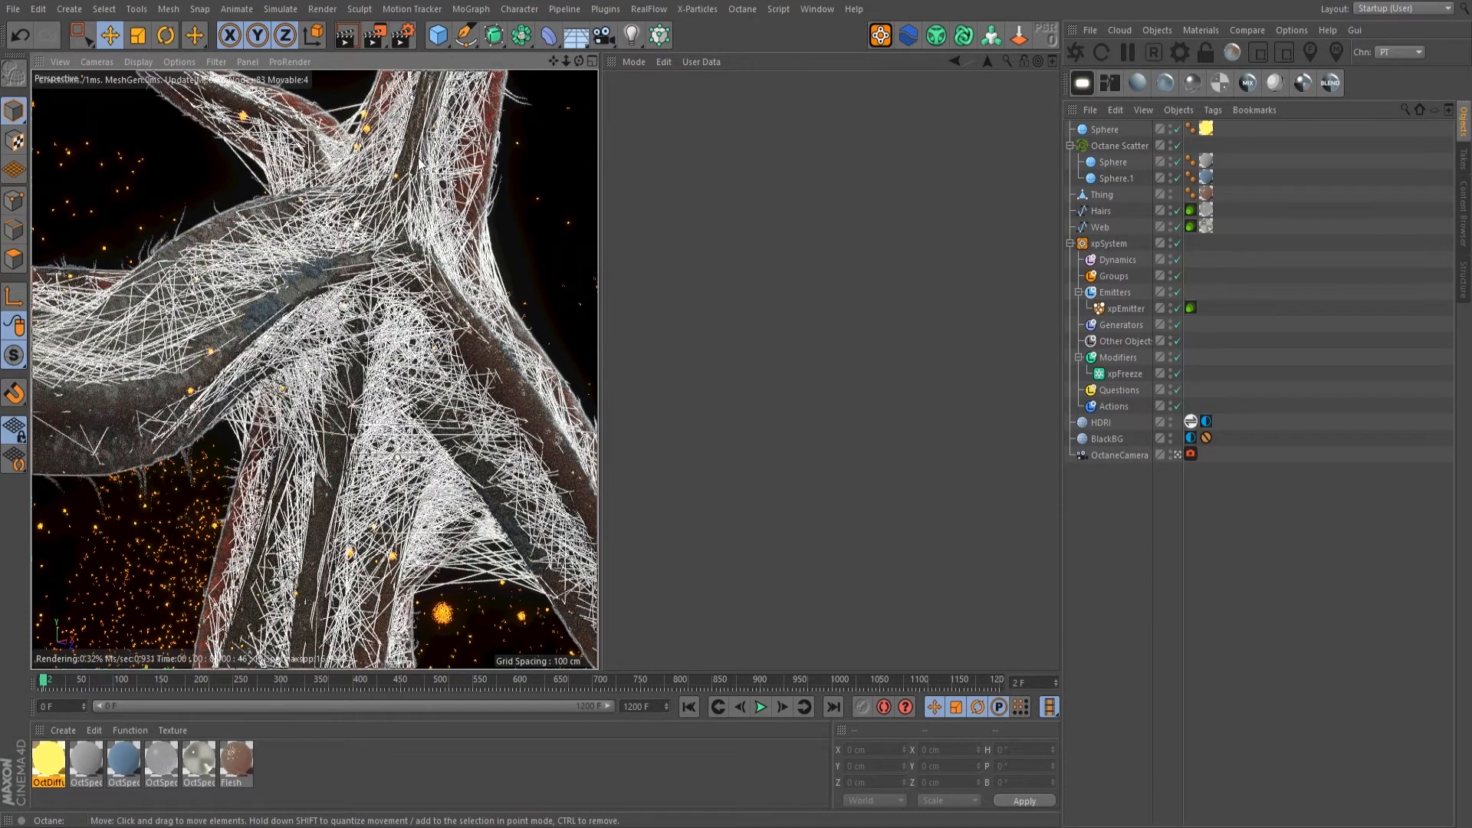
Step: Turn off Octane viewport rendering and save the scene with the view reframed on the tentacle junction
left_click(1292, 30)
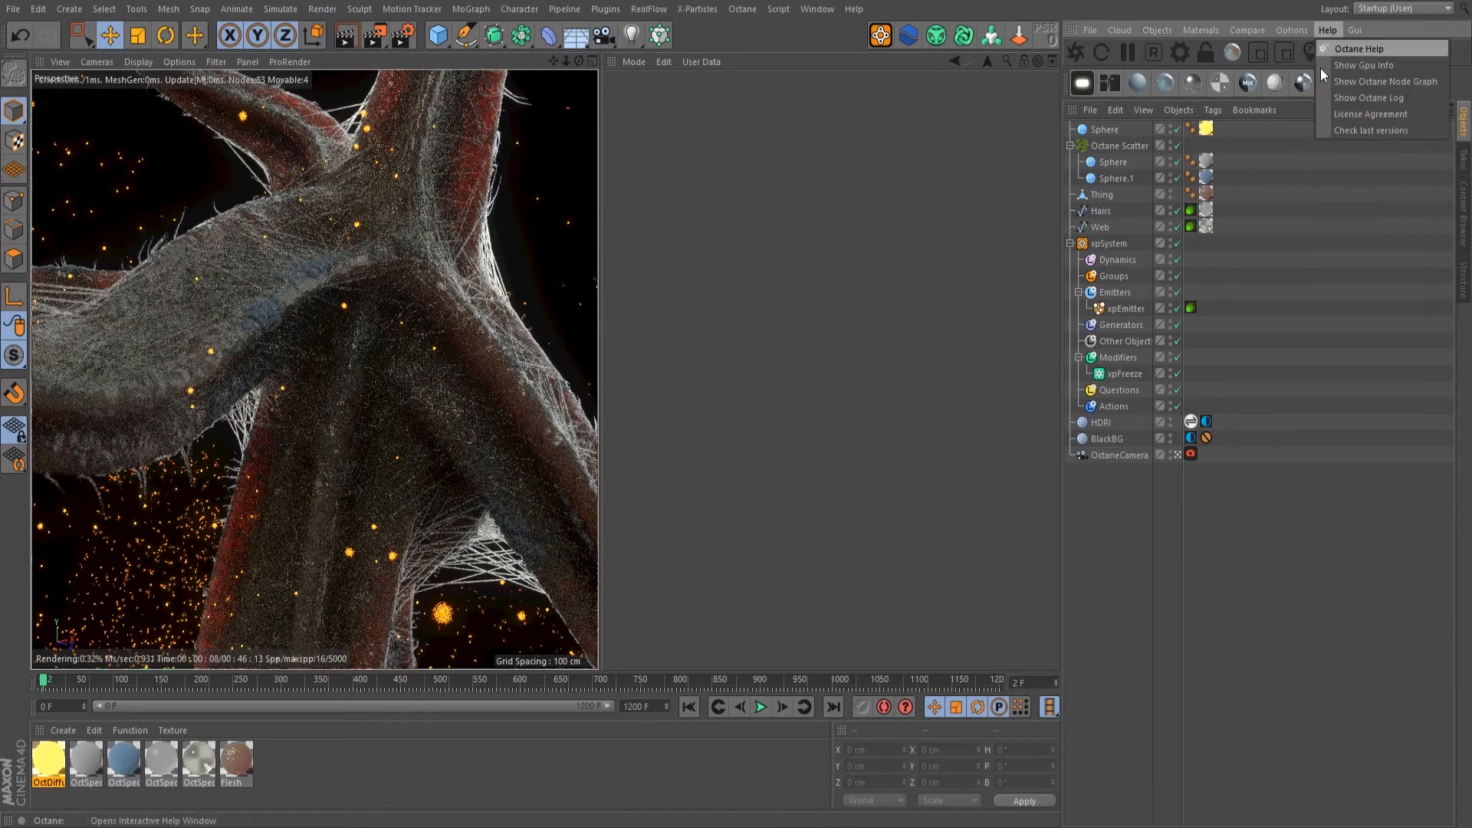
left_click(1304, 233)
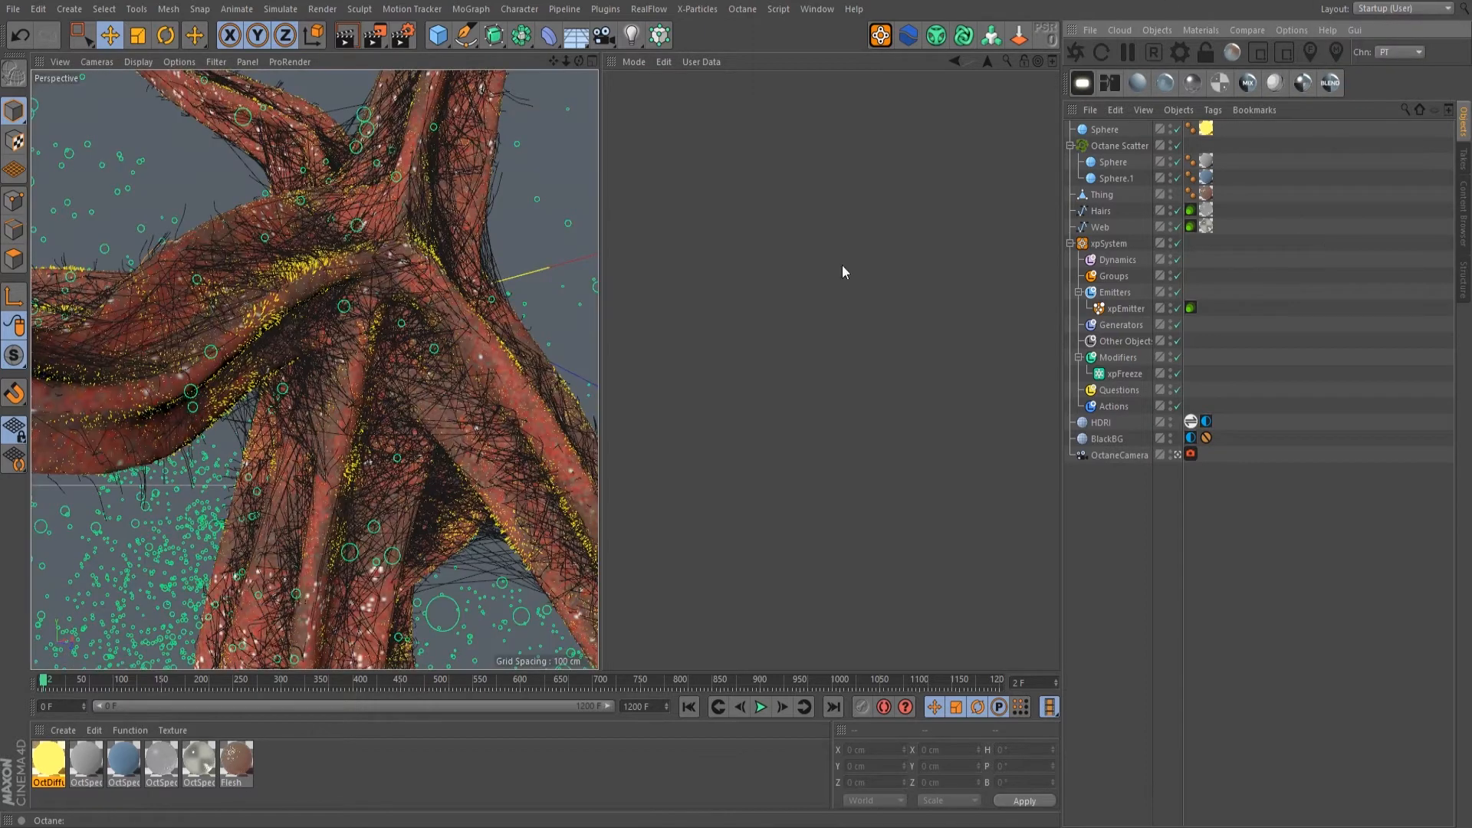
left_click_drag(216, 413, 326, 280, "alt")
middle_click_drag(307, 272, 286, 259, "alt")
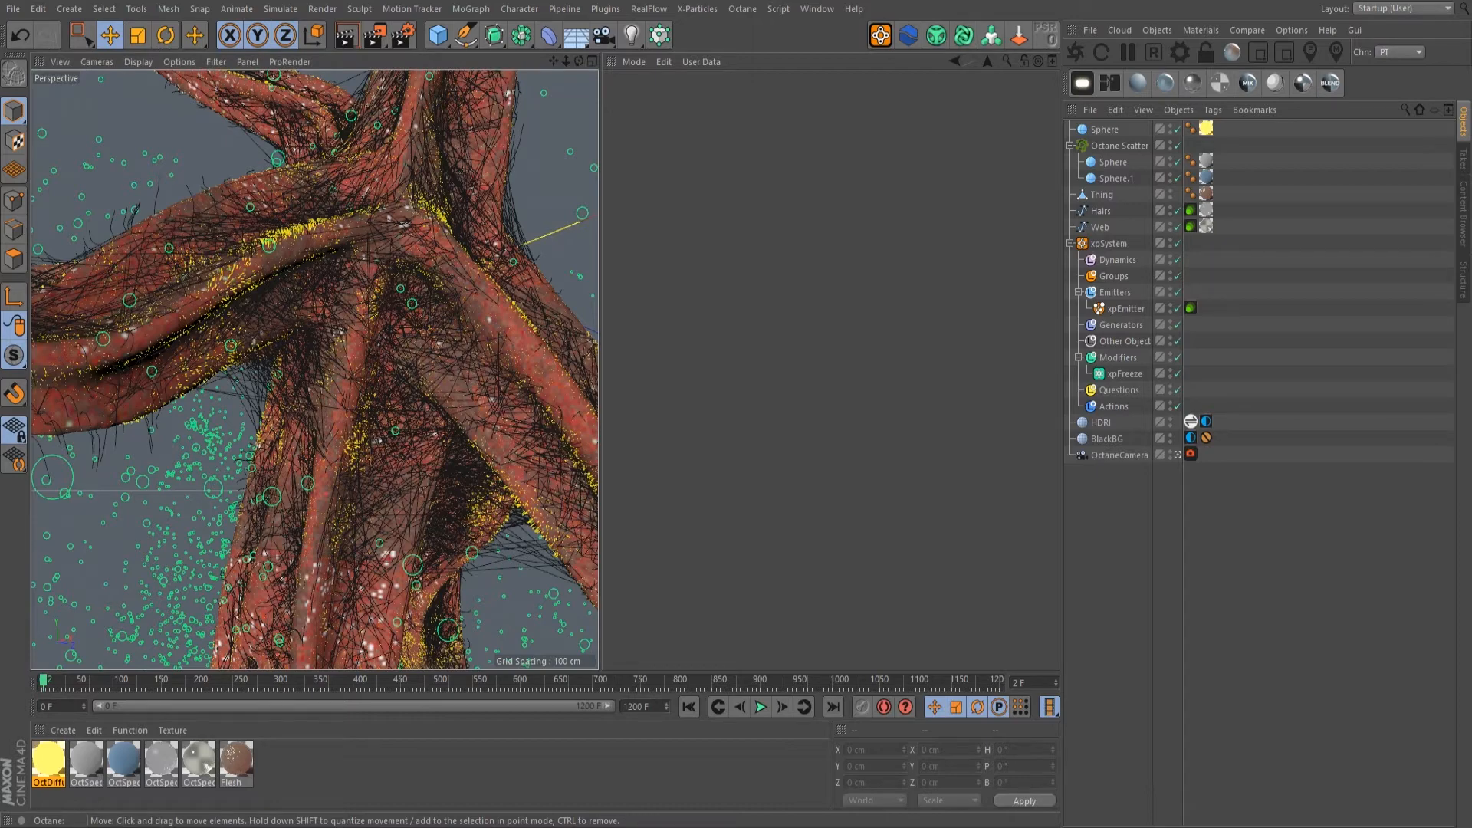
left_click_drag(322, 310, 386, 269, "alt")
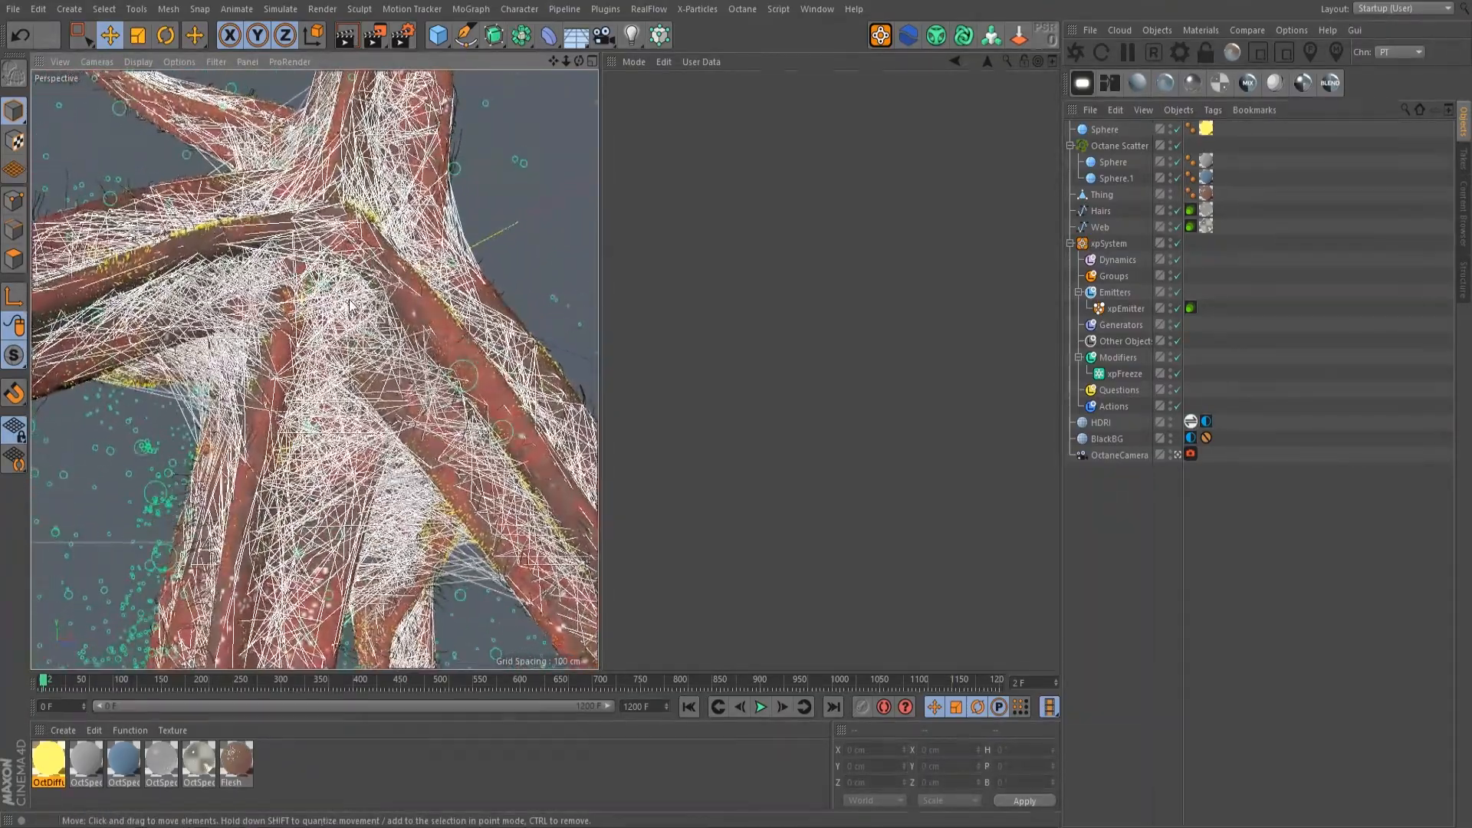
key("ctrl+s")
Step: Turn Octane viewport rendering back on and inspect the tentacle junction from other angles
left_click(1292, 30)
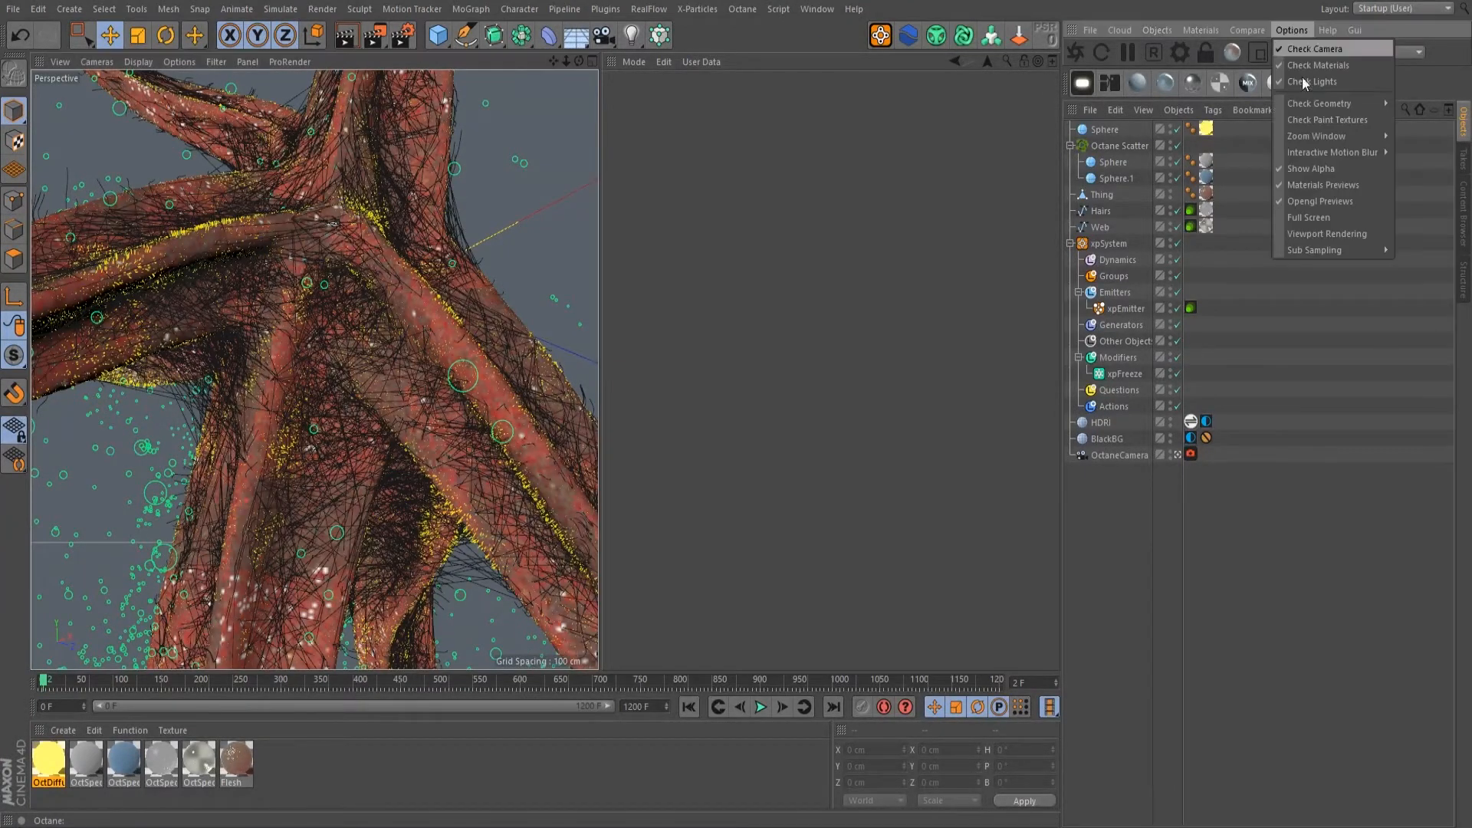
left_click(1316, 235)
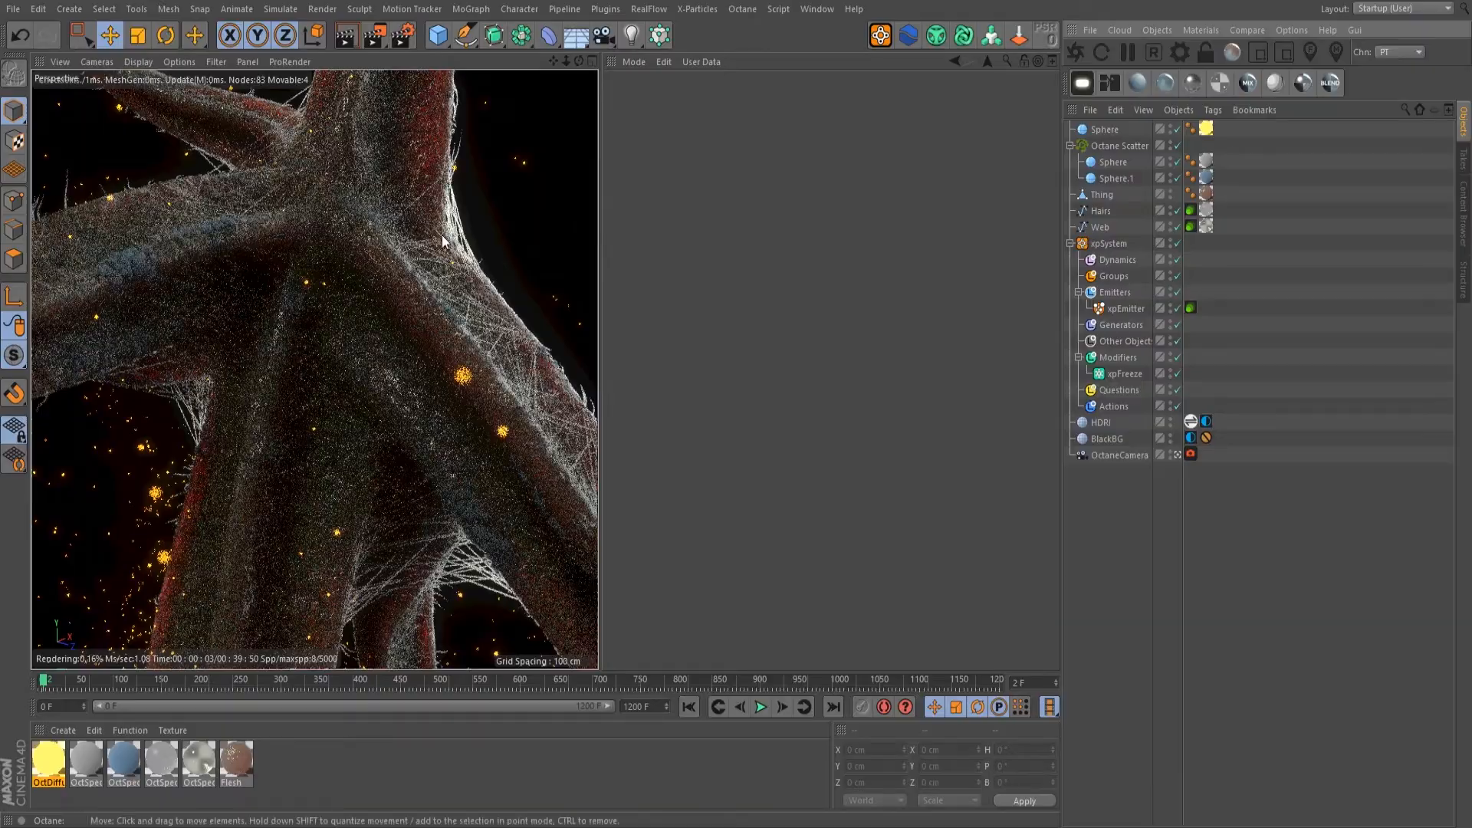
left_click_drag(303, 256, 295, 319, "alt")
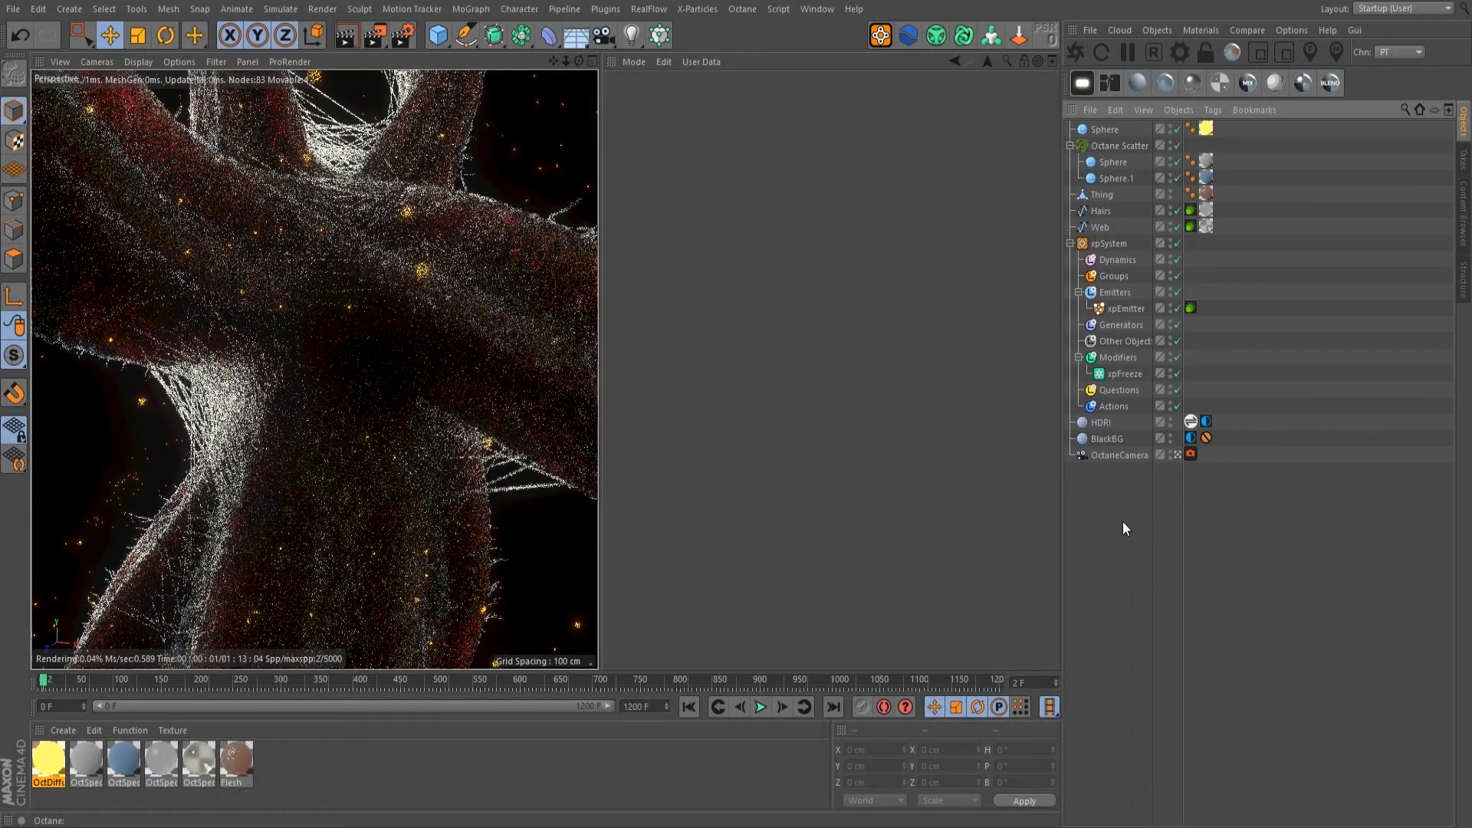
left_click_drag(566, 60, 618, 231)
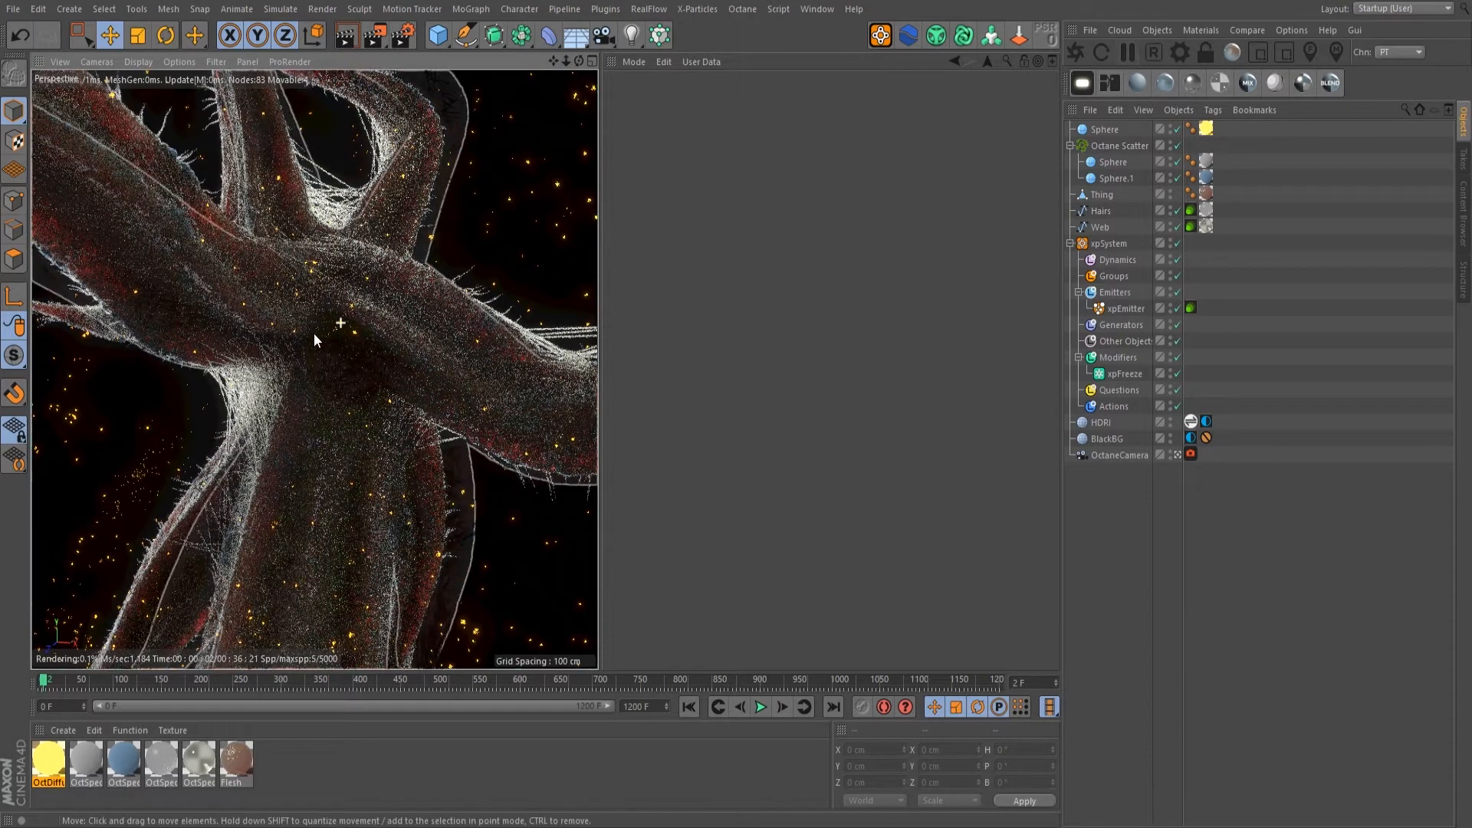
left_click_drag(299, 333, 339, 356, "alt")
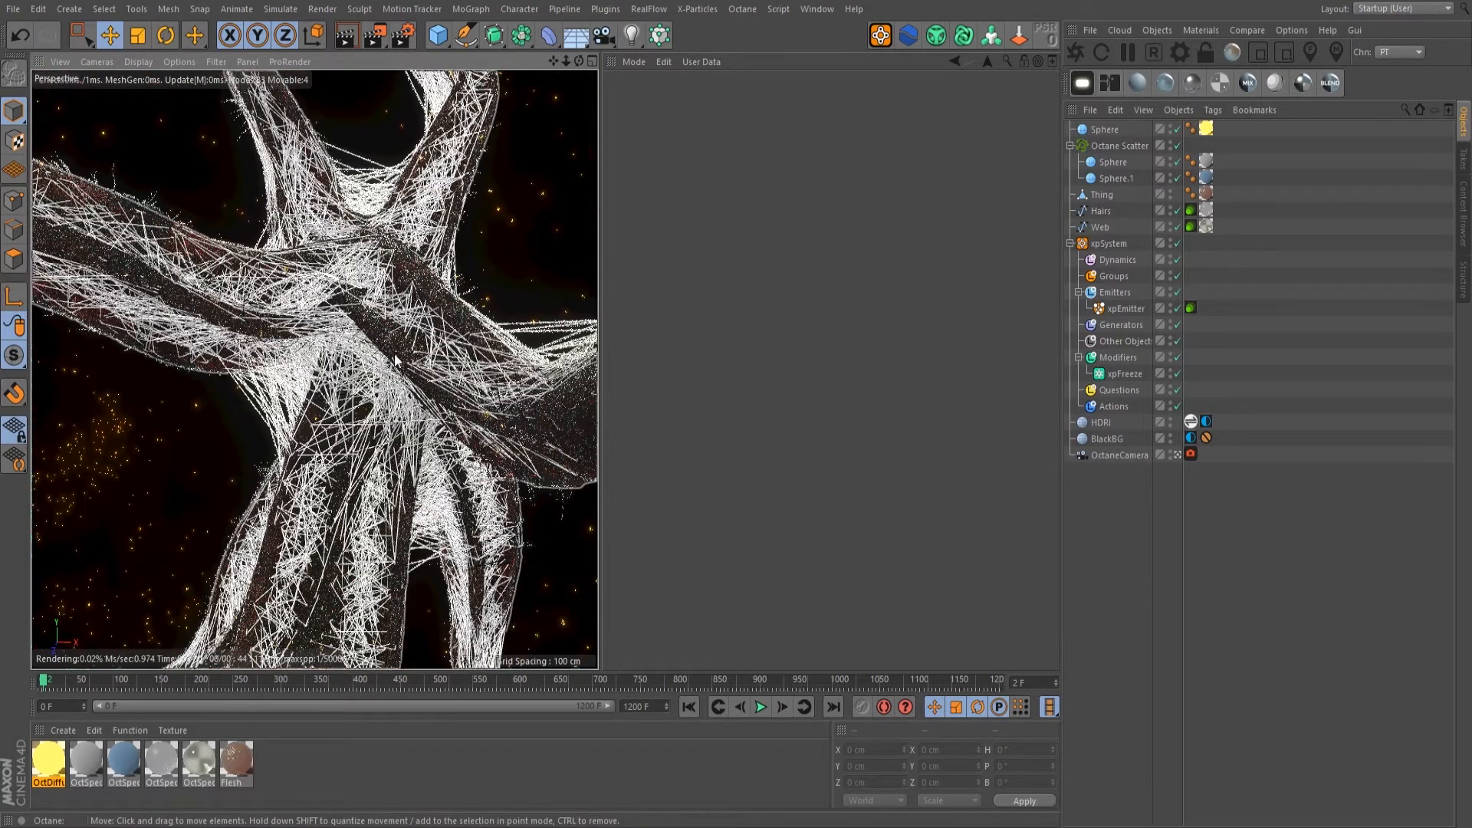
Step: Turn off viewport rendering and start the Live Viewer render in an enlarged window beside the perspective view
left_click(1291, 30)
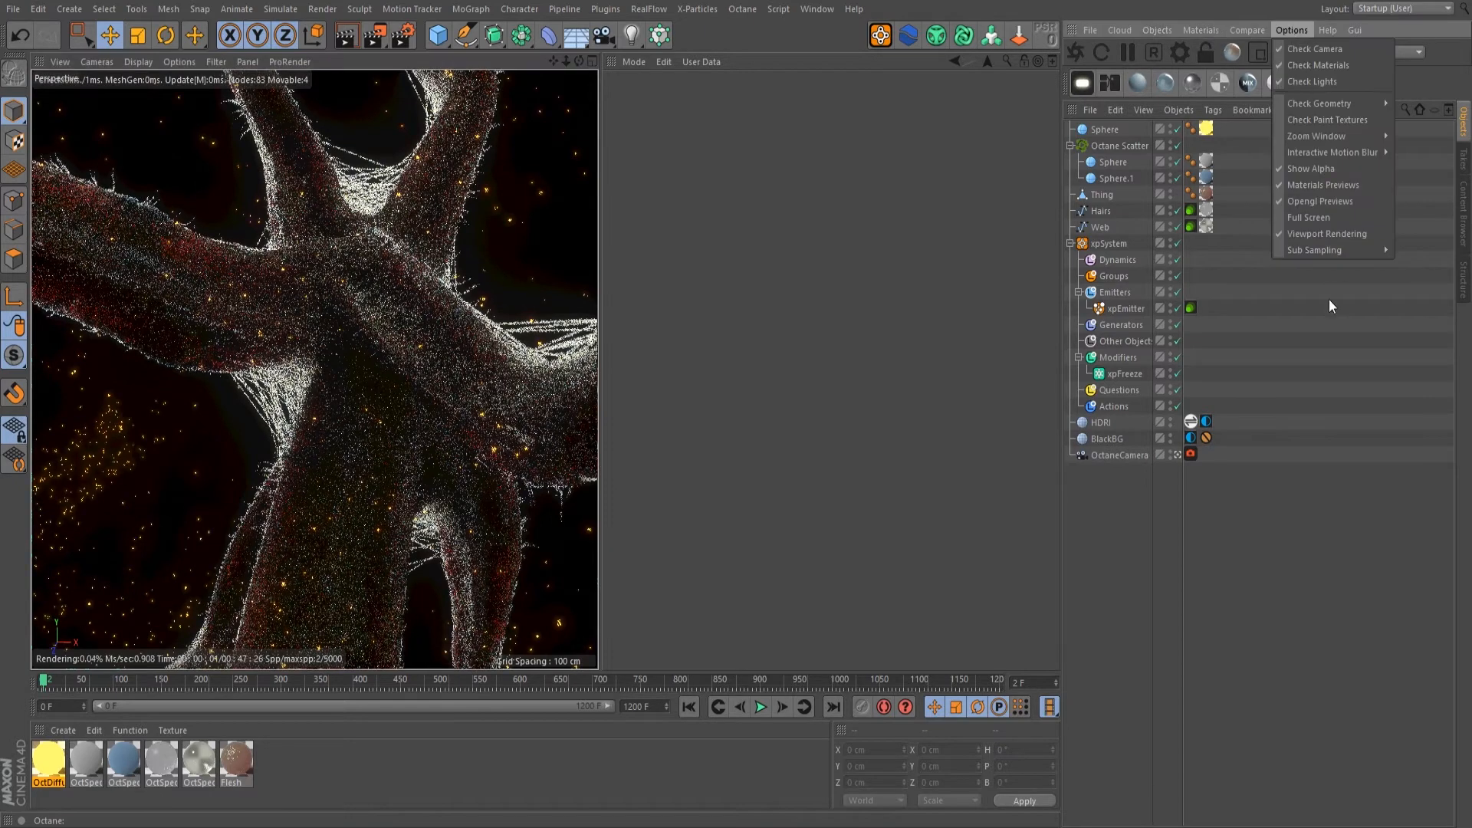
left_click(1336, 230)
left_click(1077, 53)
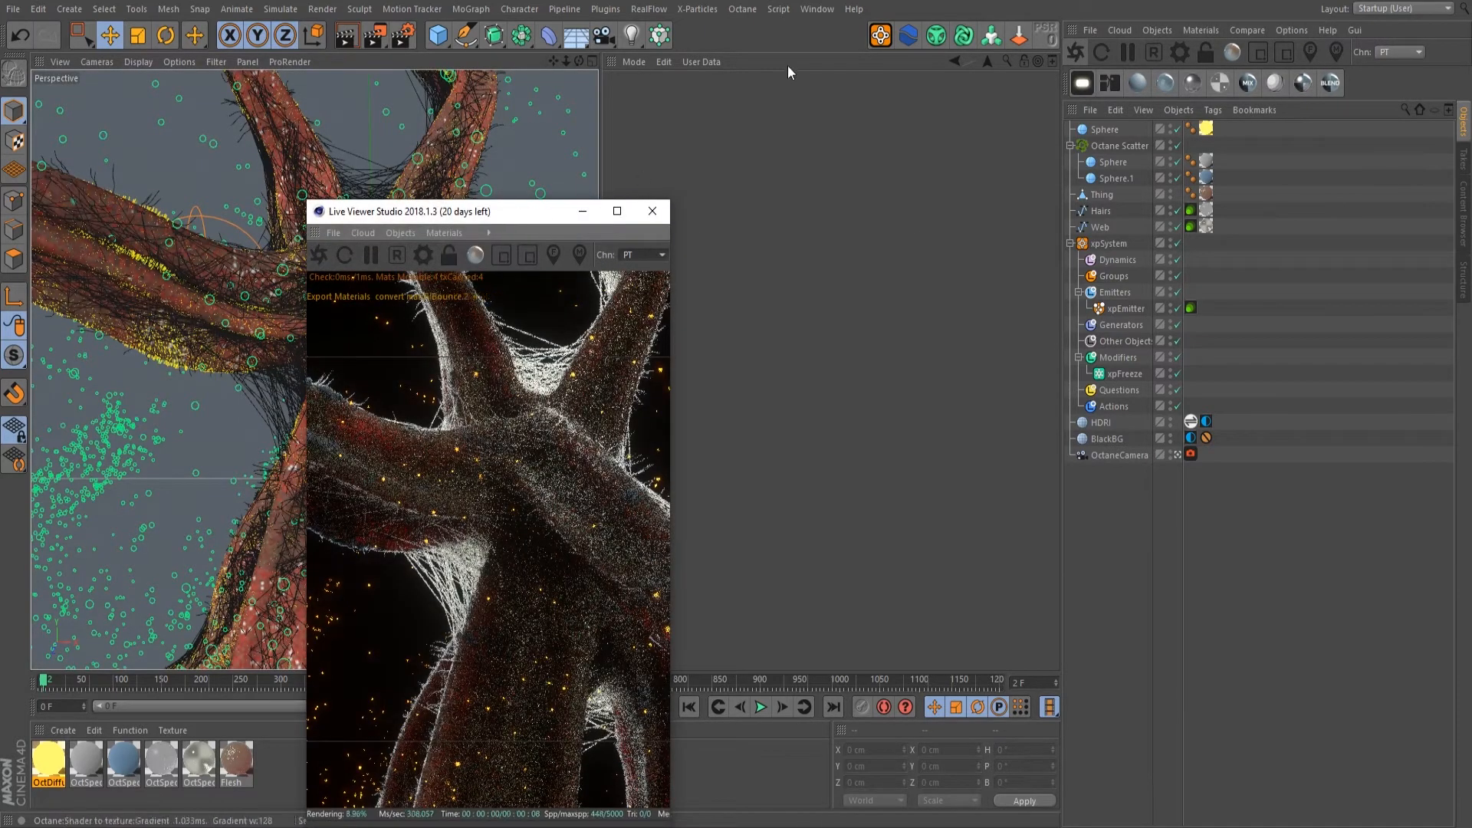
left_click_drag(467, 211, 765, 62)
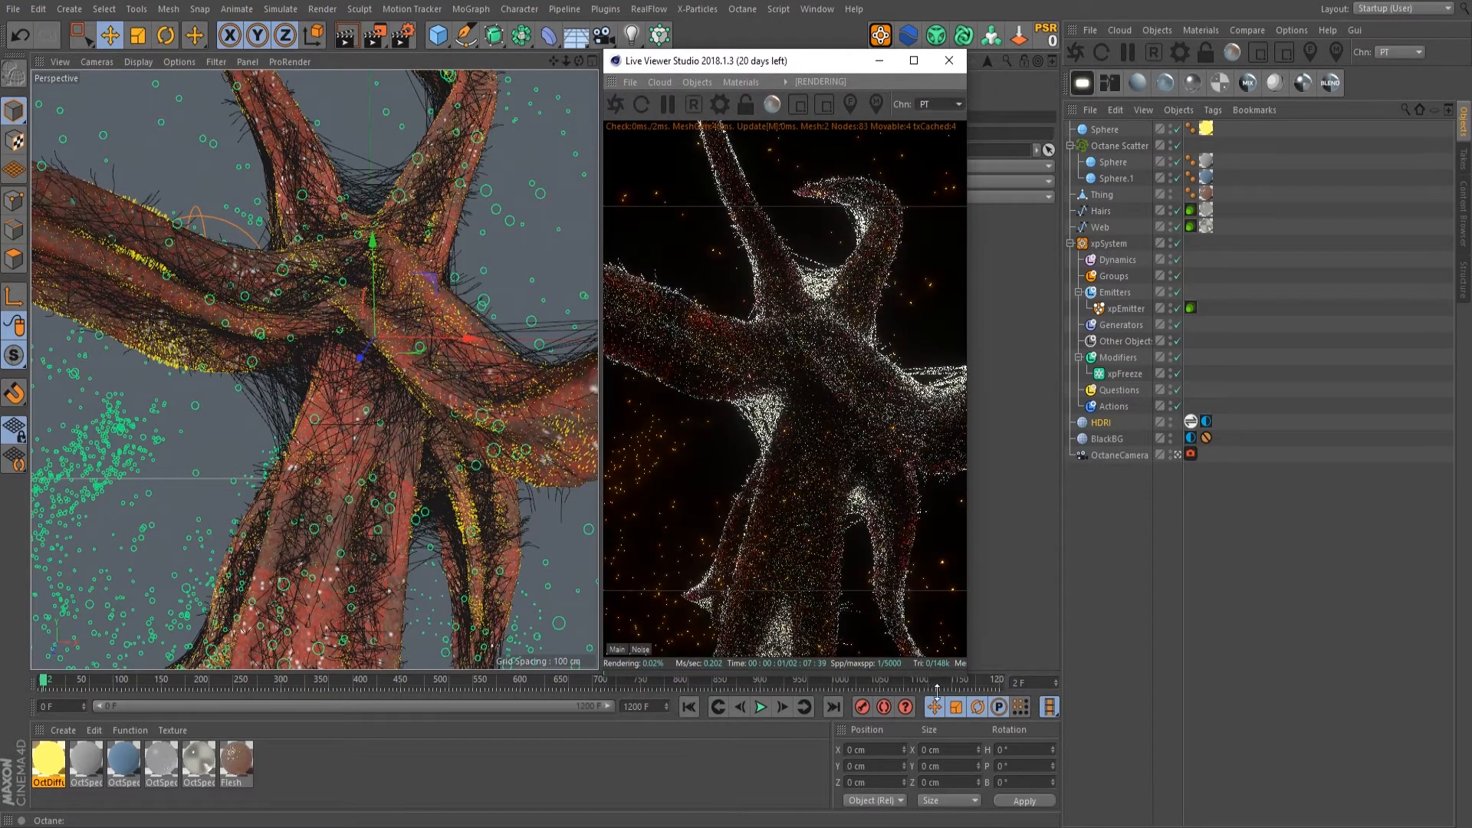
left_click_drag(969, 675, 1236, 815)
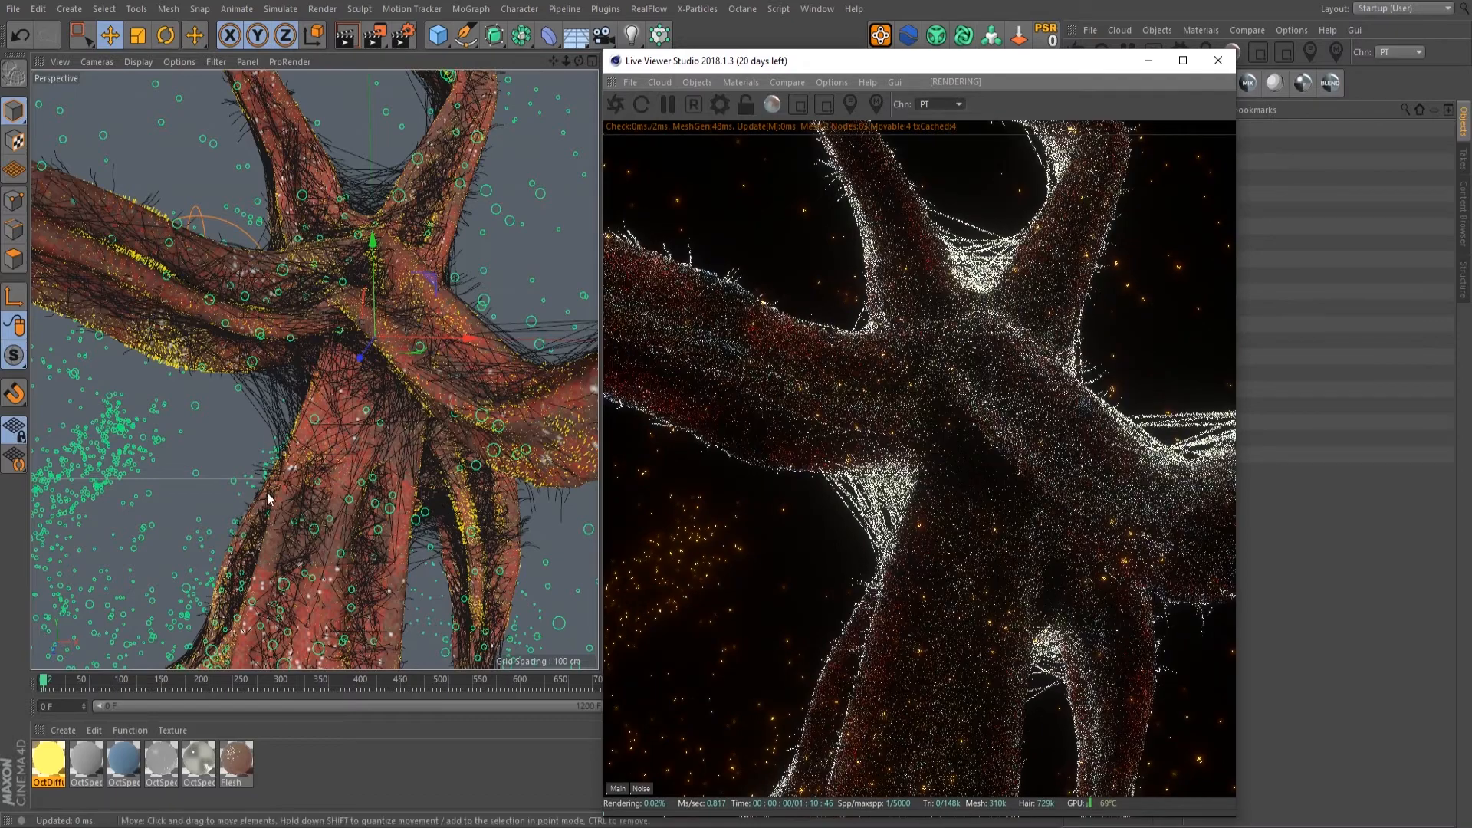
Step: Examine the tentacles, web strands and glowing particles in the live render from several angles
middle_click_drag(354, 370, 314, 339, "alt")
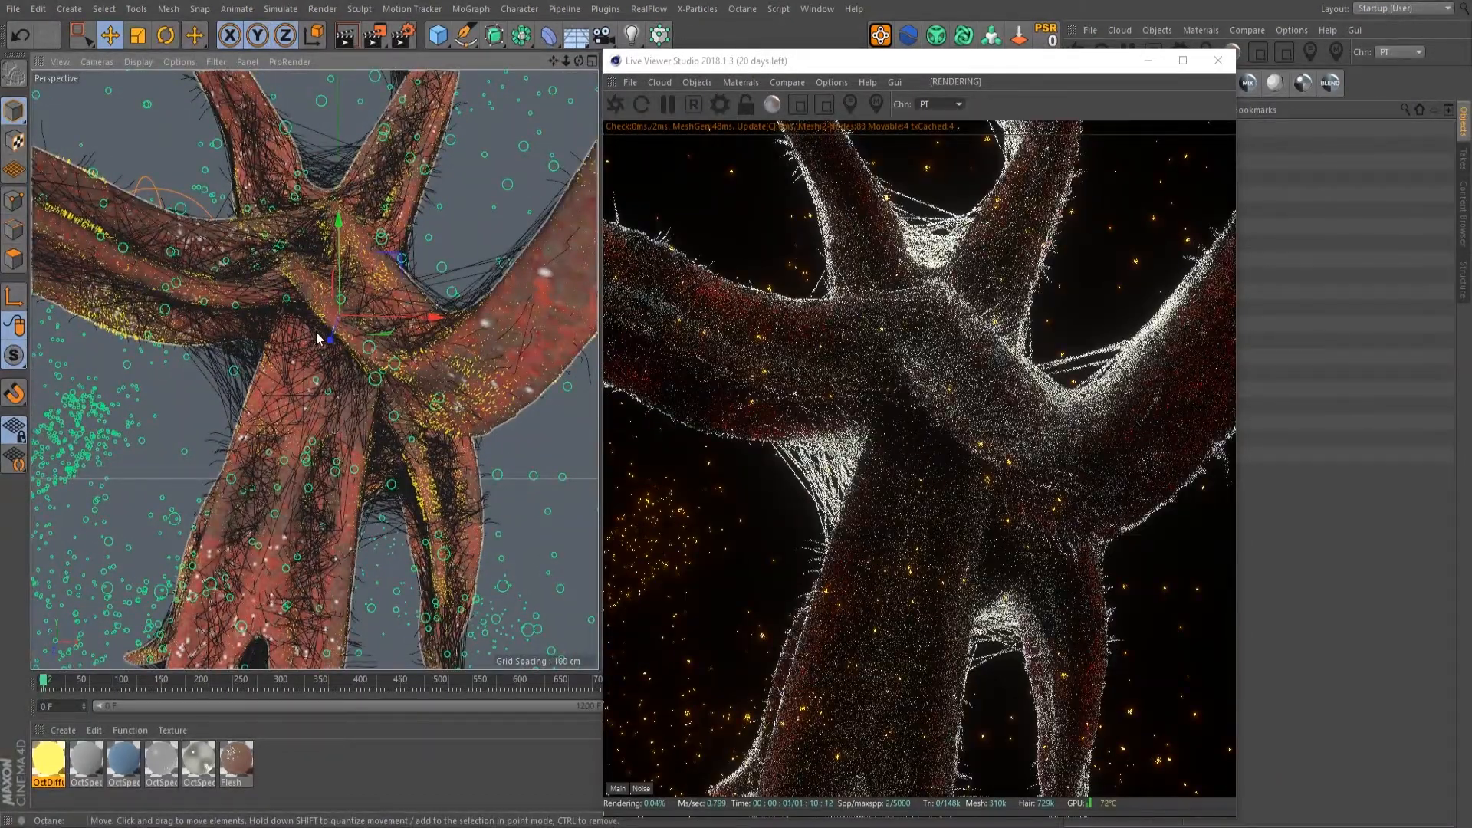
left_click_drag(381, 365, 325, 328, "alt")
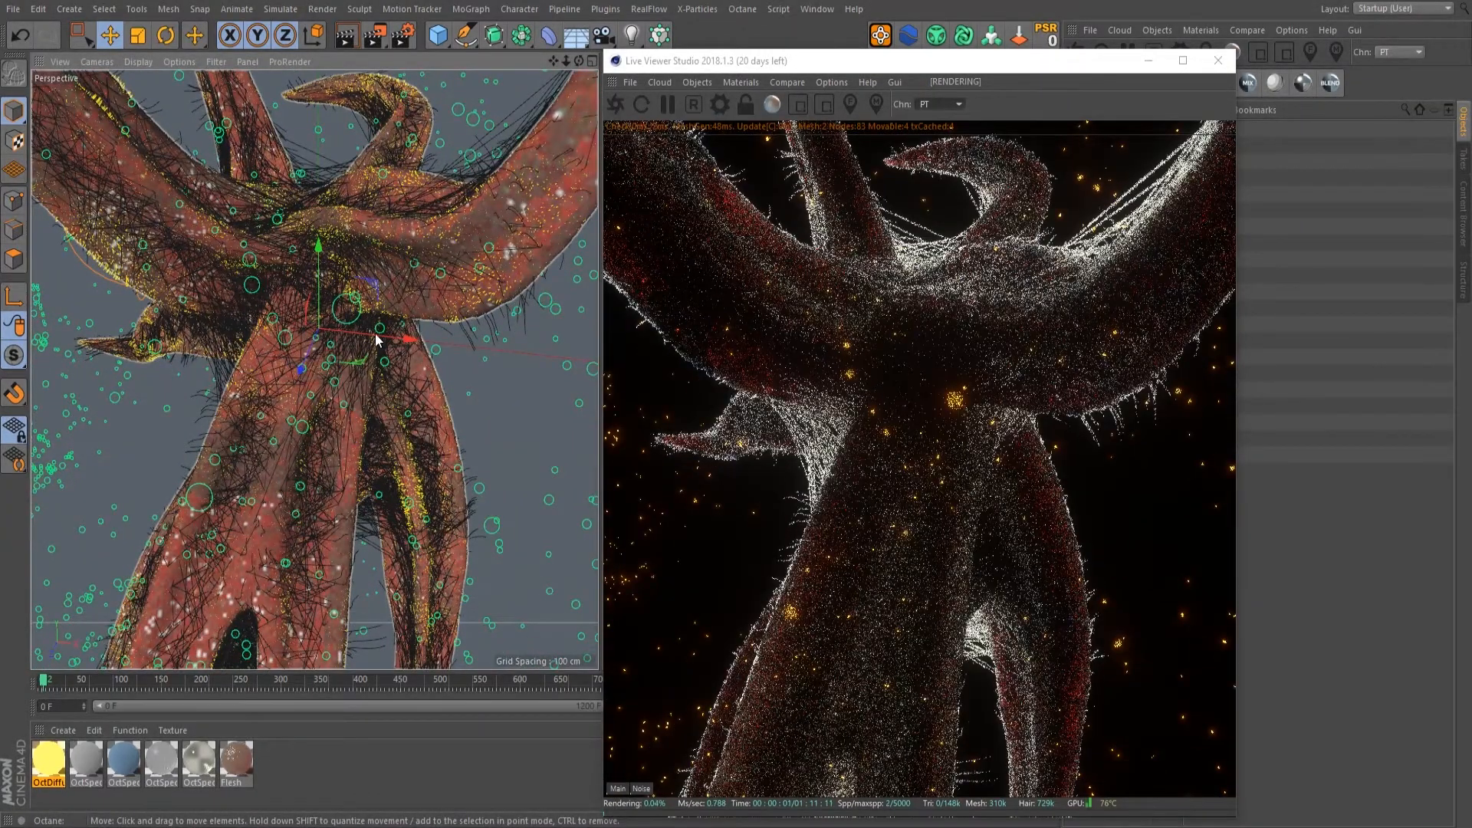
left_click_drag(343, 328, 486, 372, "alt")
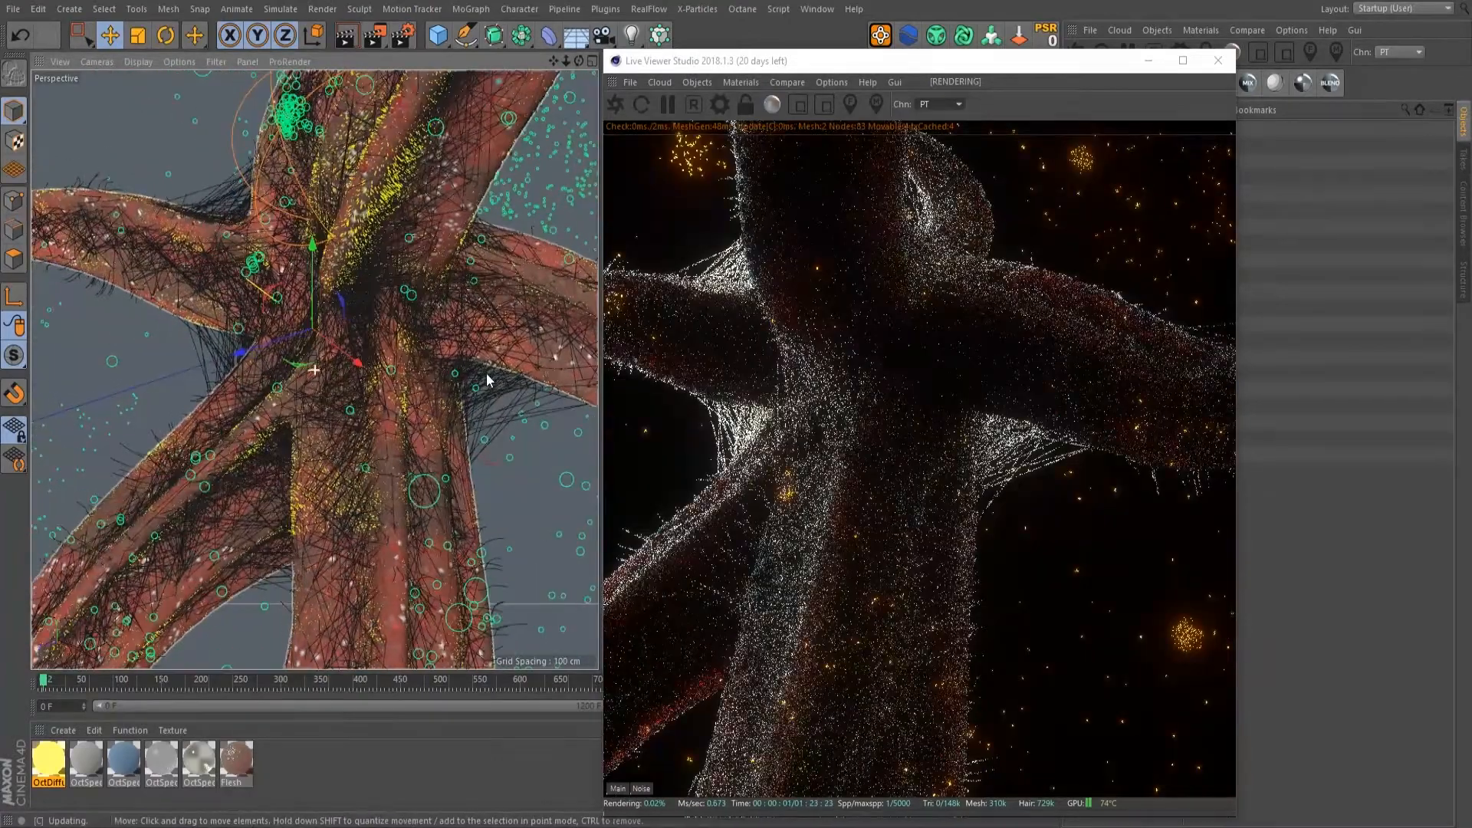
middle_click_drag(485, 376, 459, 400, "alt")
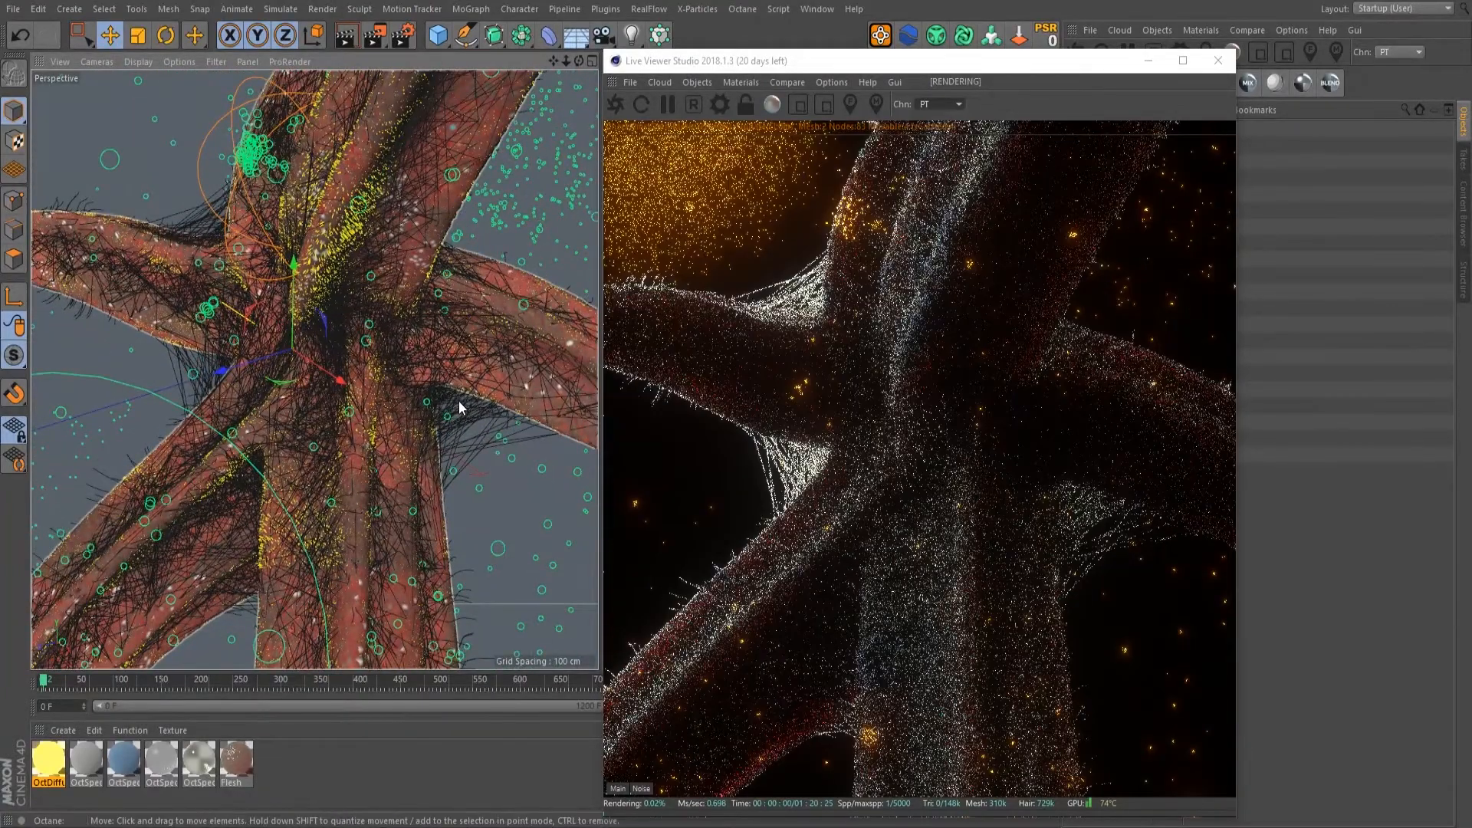
left_click_drag(458, 402, 430, 388, "alt")
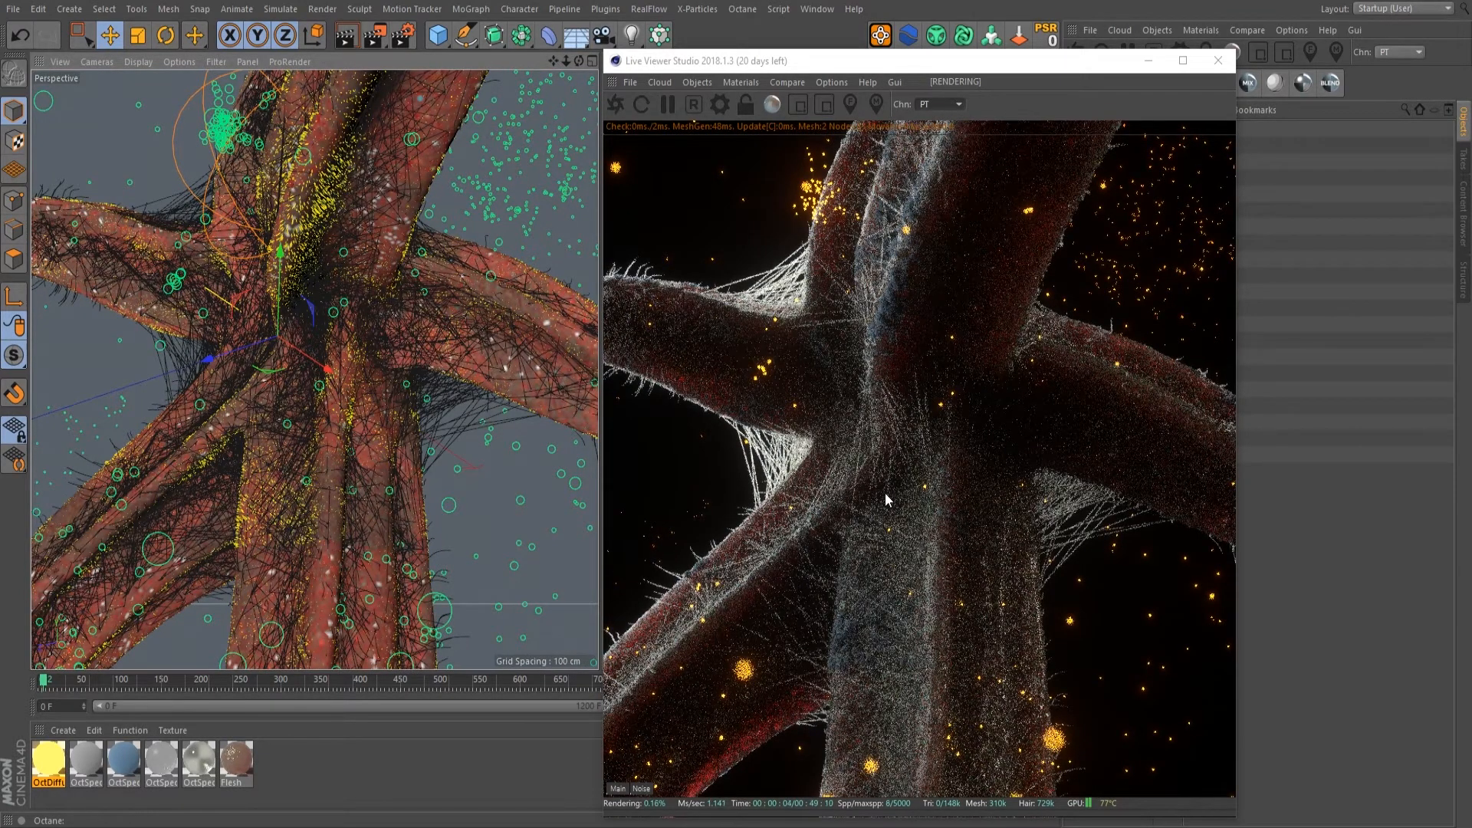
left_click_drag(323, 408, 375, 389, "alt")
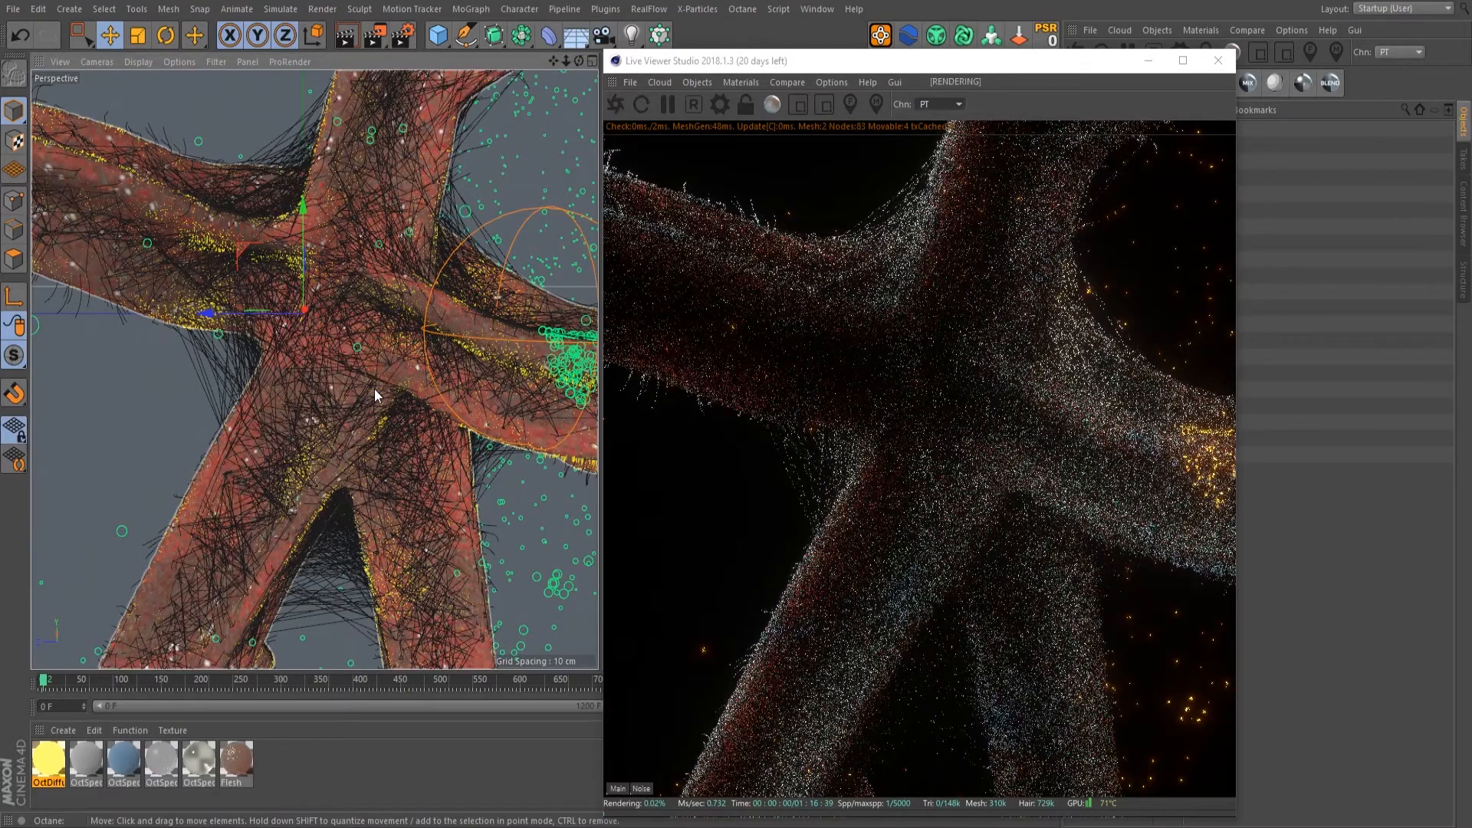
mouse_move(375, 389)
left_mouse_down("alt")
mouse_move(324, 328)
mouse_move(331, 274)
mouse_move(307, 321)
mouse_move(333, 362)
mouse_move(374, 332)
left_mouse_up("alt")
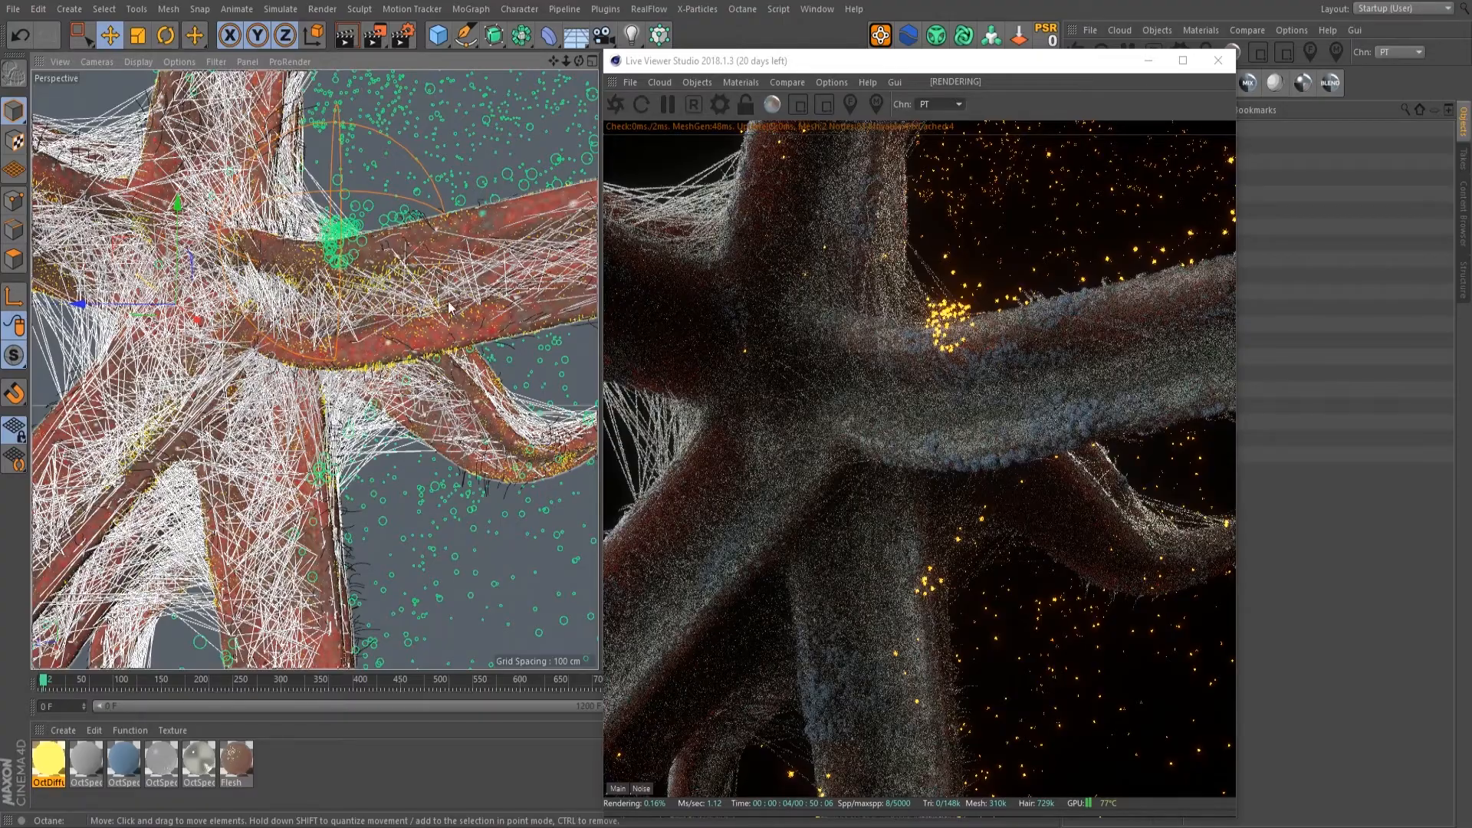
left_click_drag(463, 270, 311, 367, "alt")
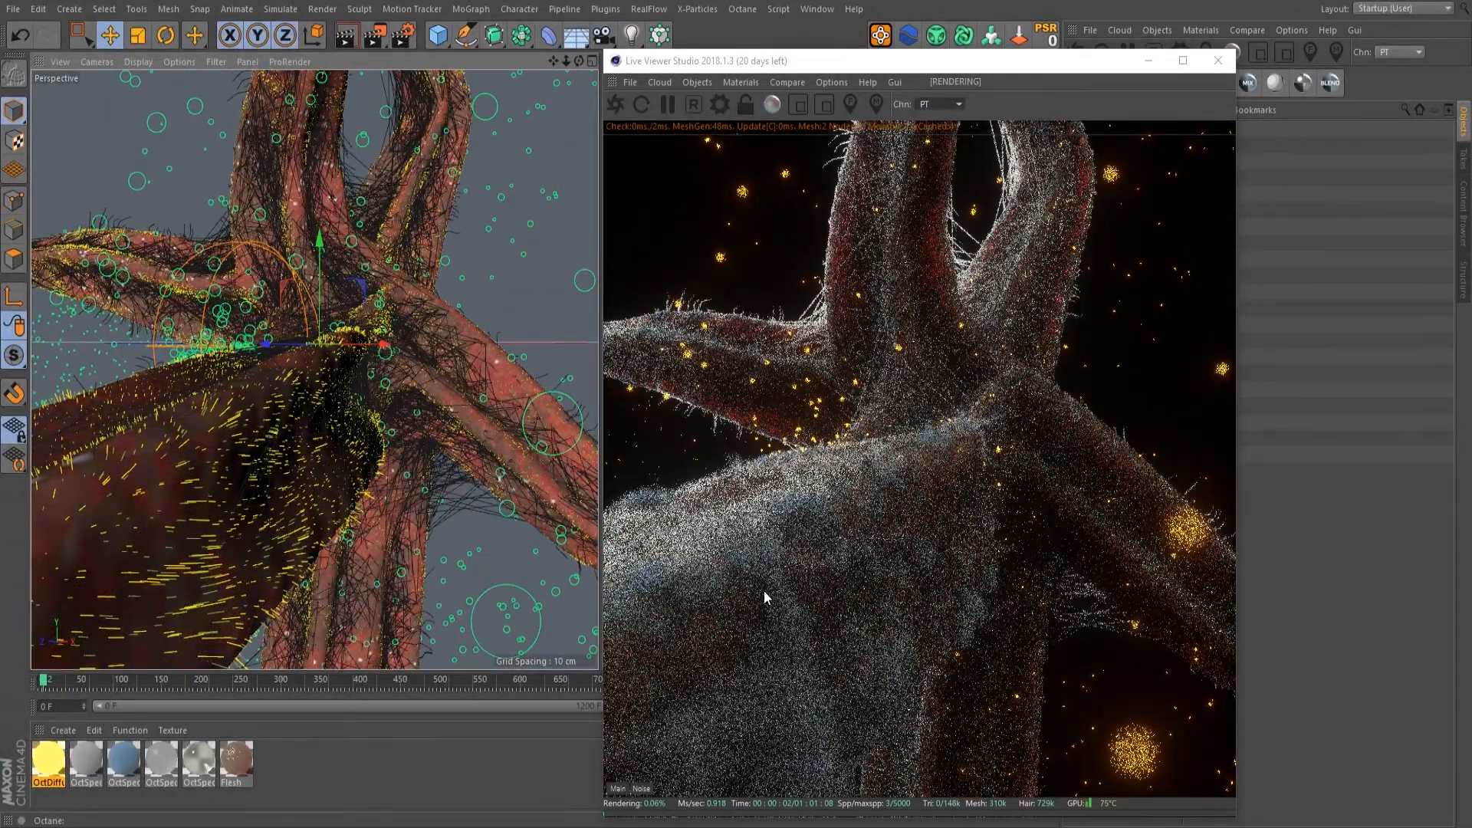
Step: Pick the render's focus point on the large foreground tentacle in the Live Viewer
left_click_drag(936, 62, 733, 22)
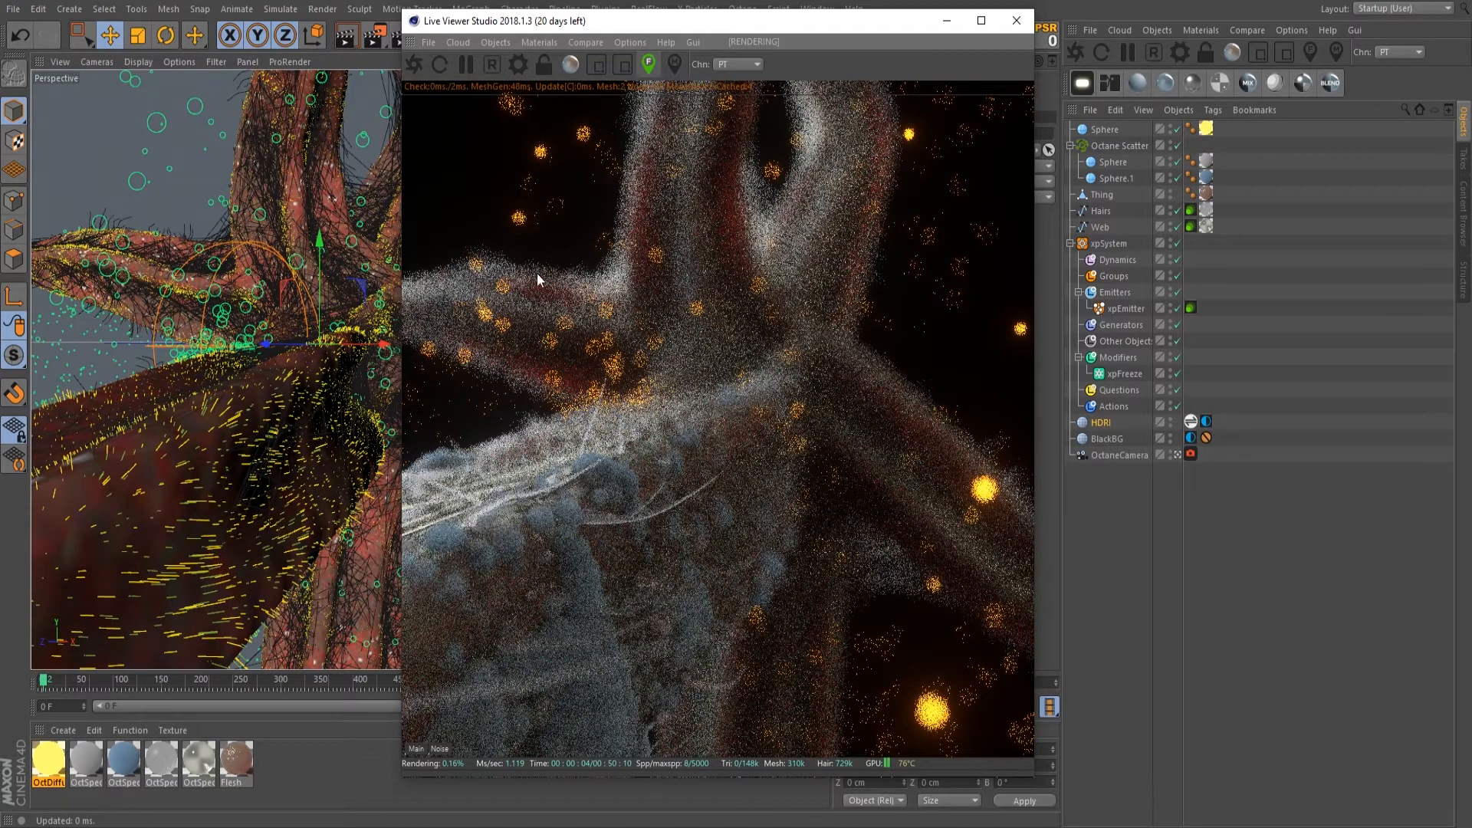
left_click(650, 62)
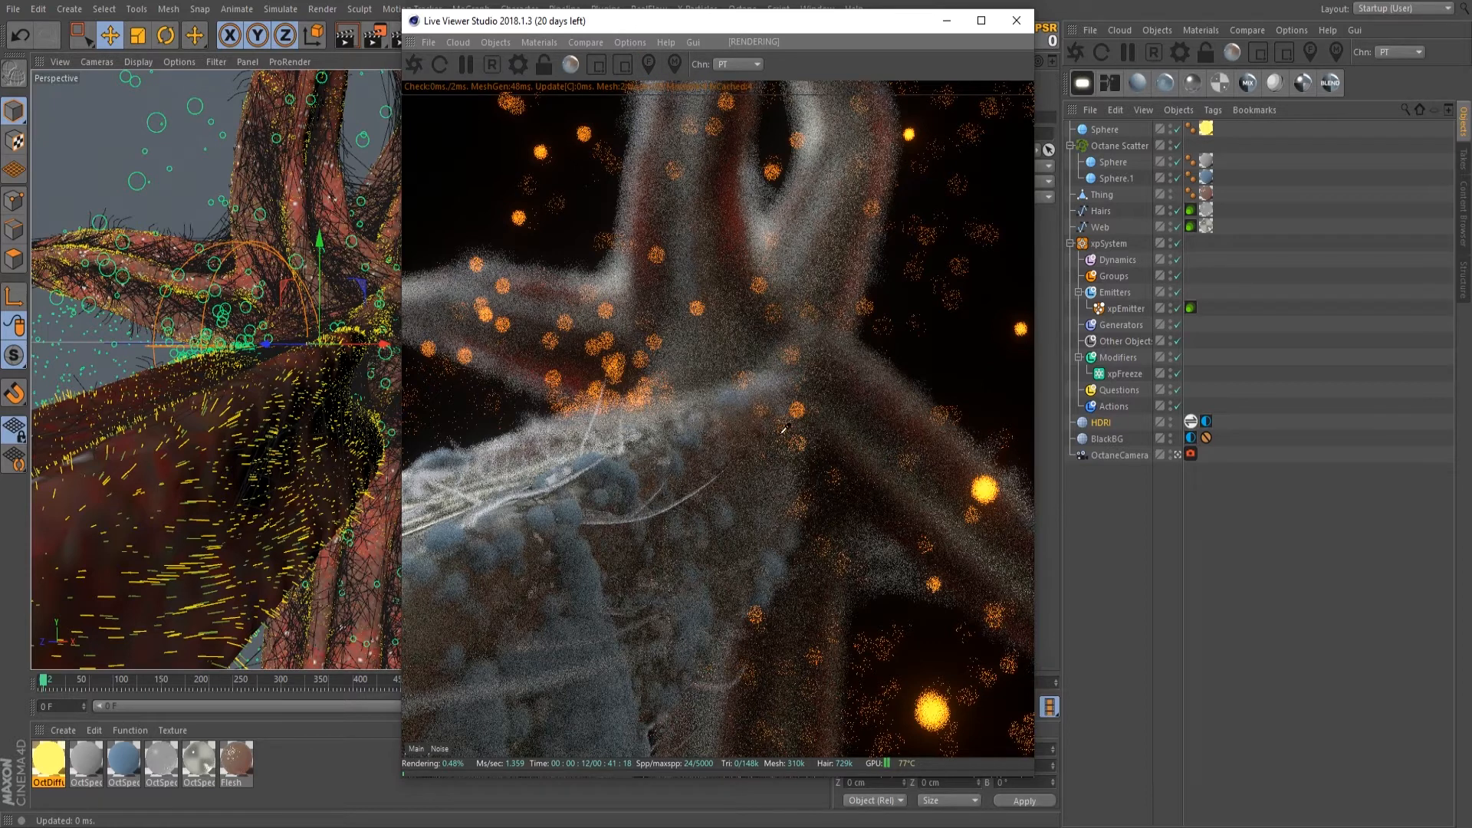
left_click(698, 448)
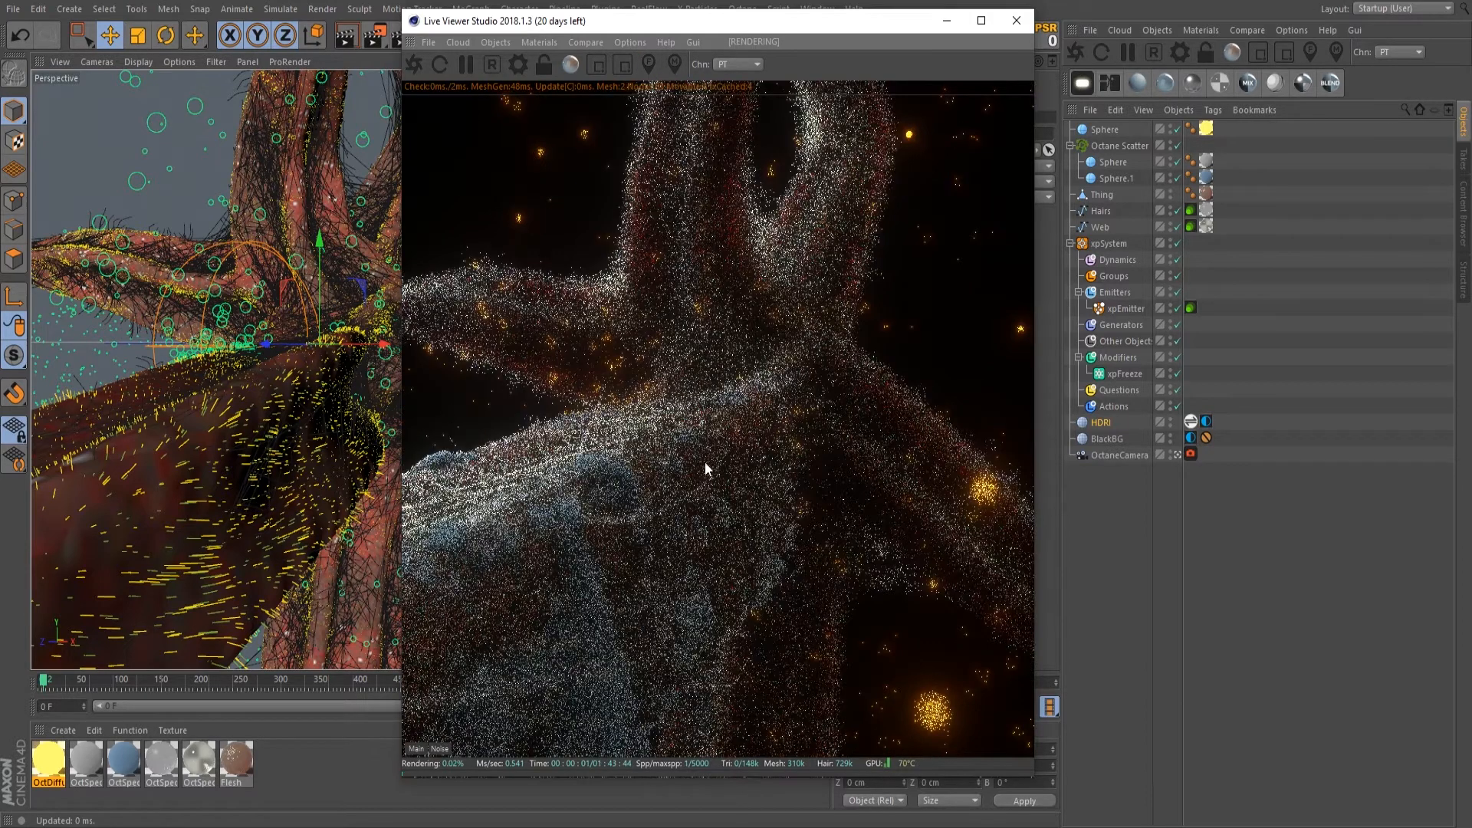
Step: Set the aperture in the Octane camera tag's Thinlens settings to 0.474 cm, keeping the live render in sight
left_click(1191, 454)
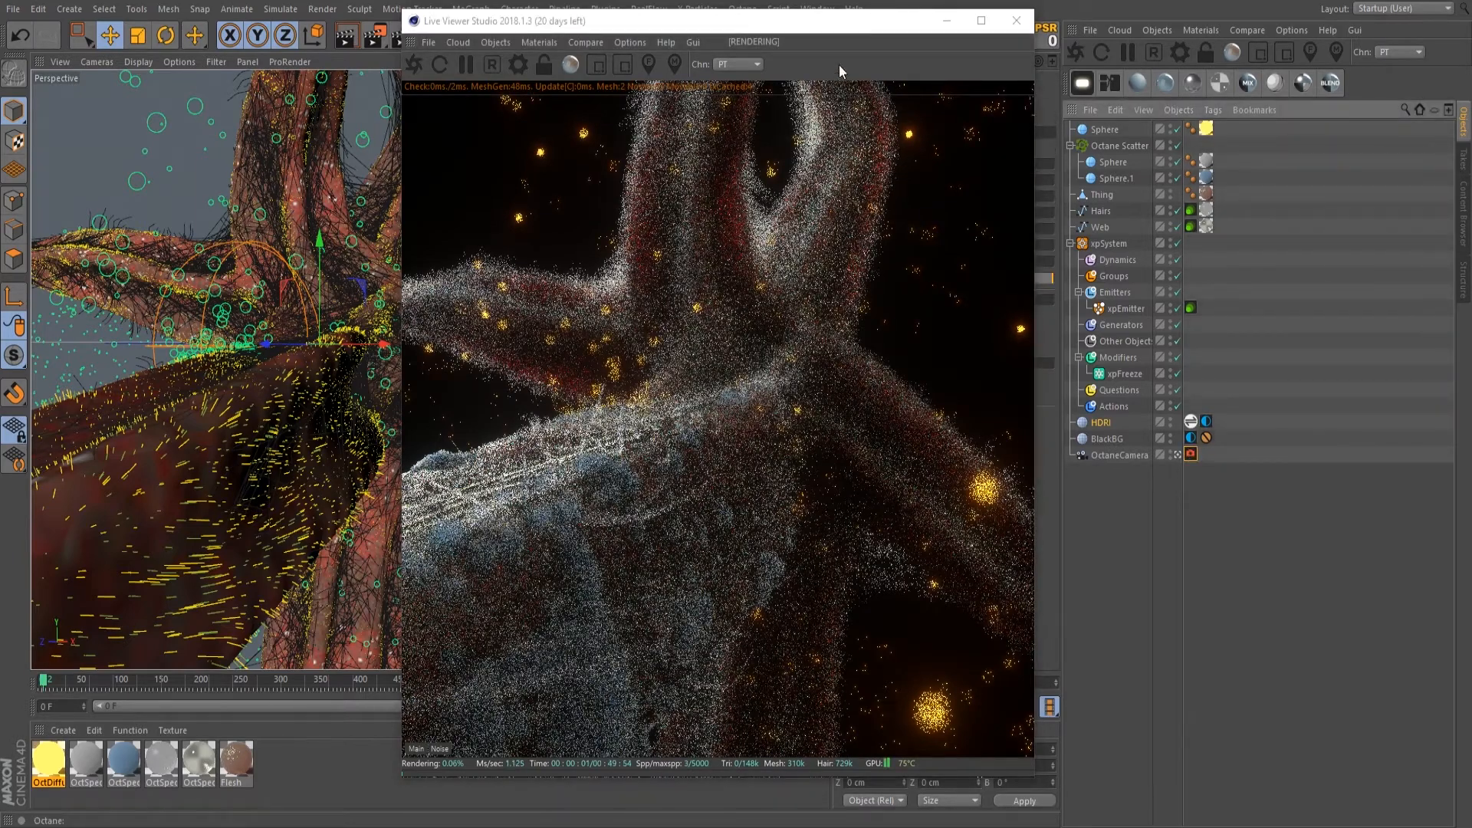
left_click_drag(837, 23, 384, 19)
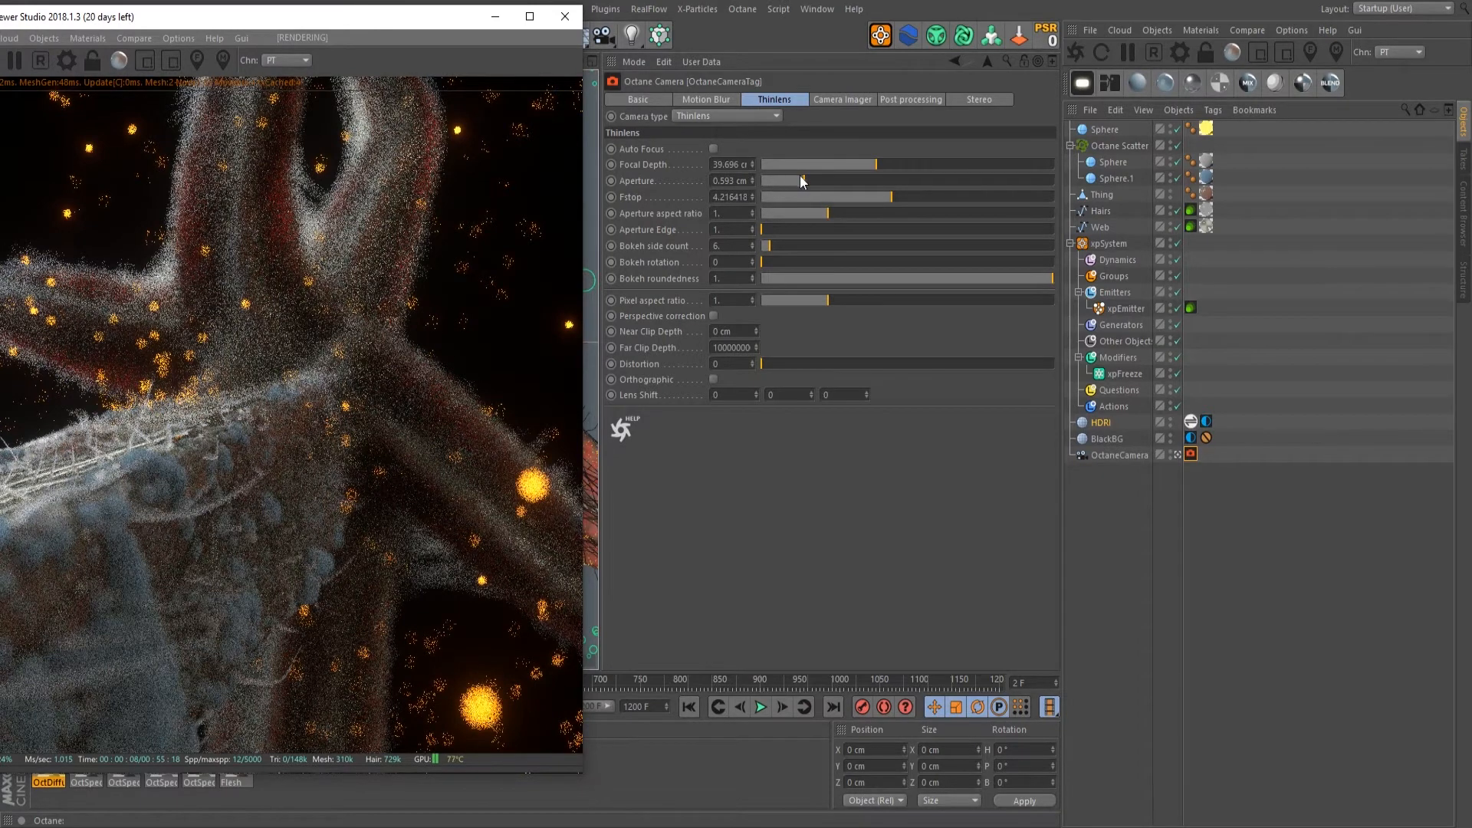
left_click_drag(800, 182, 949, 184)
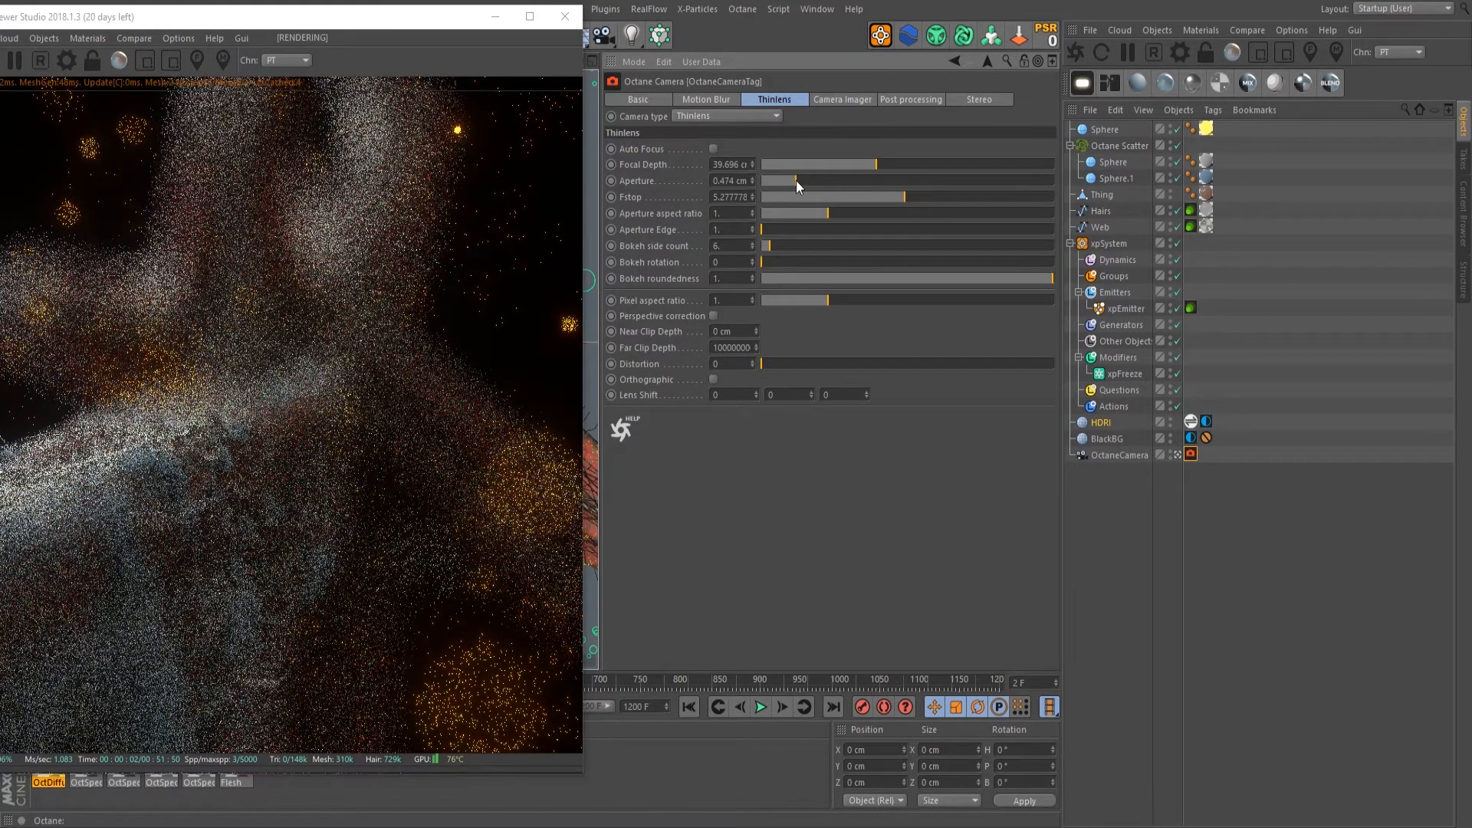
left_click_drag(338, 27, 984, 21)
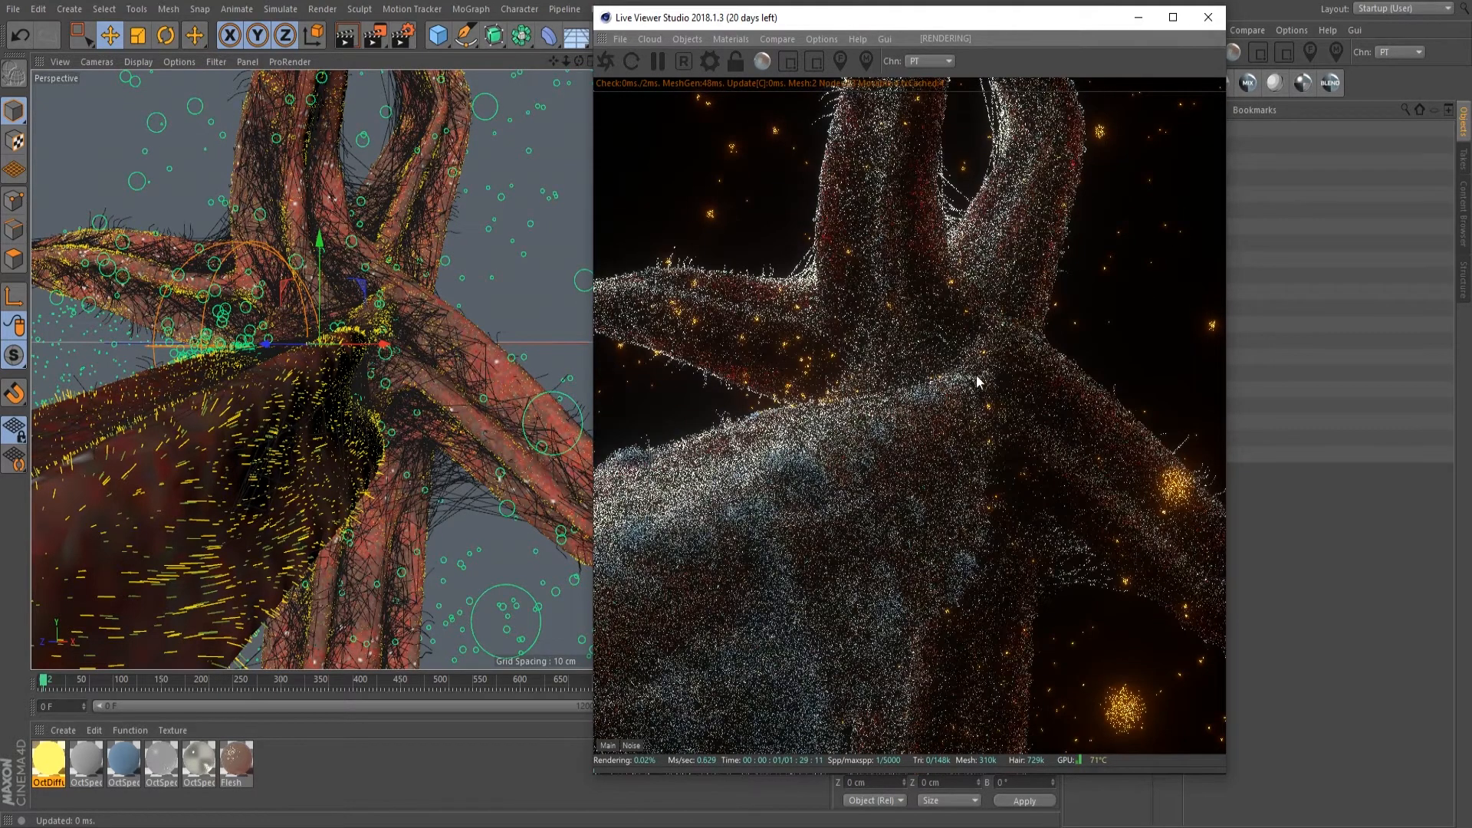
Step: Reframe the shot on the tentacle junction and close the Live Viewer
left_click_drag(320, 377, 294, 354, "alt")
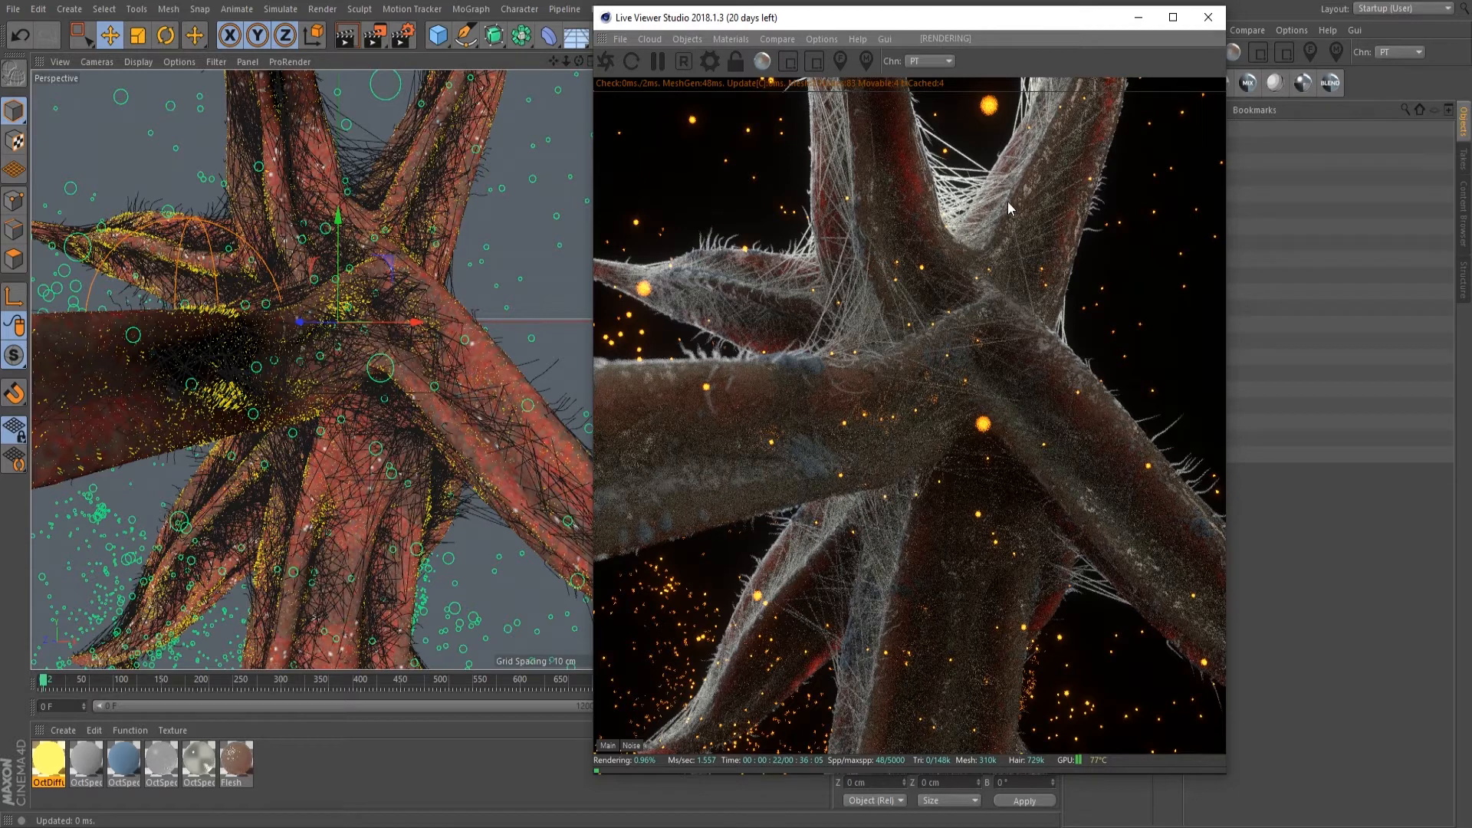
left_click(1210, 17)
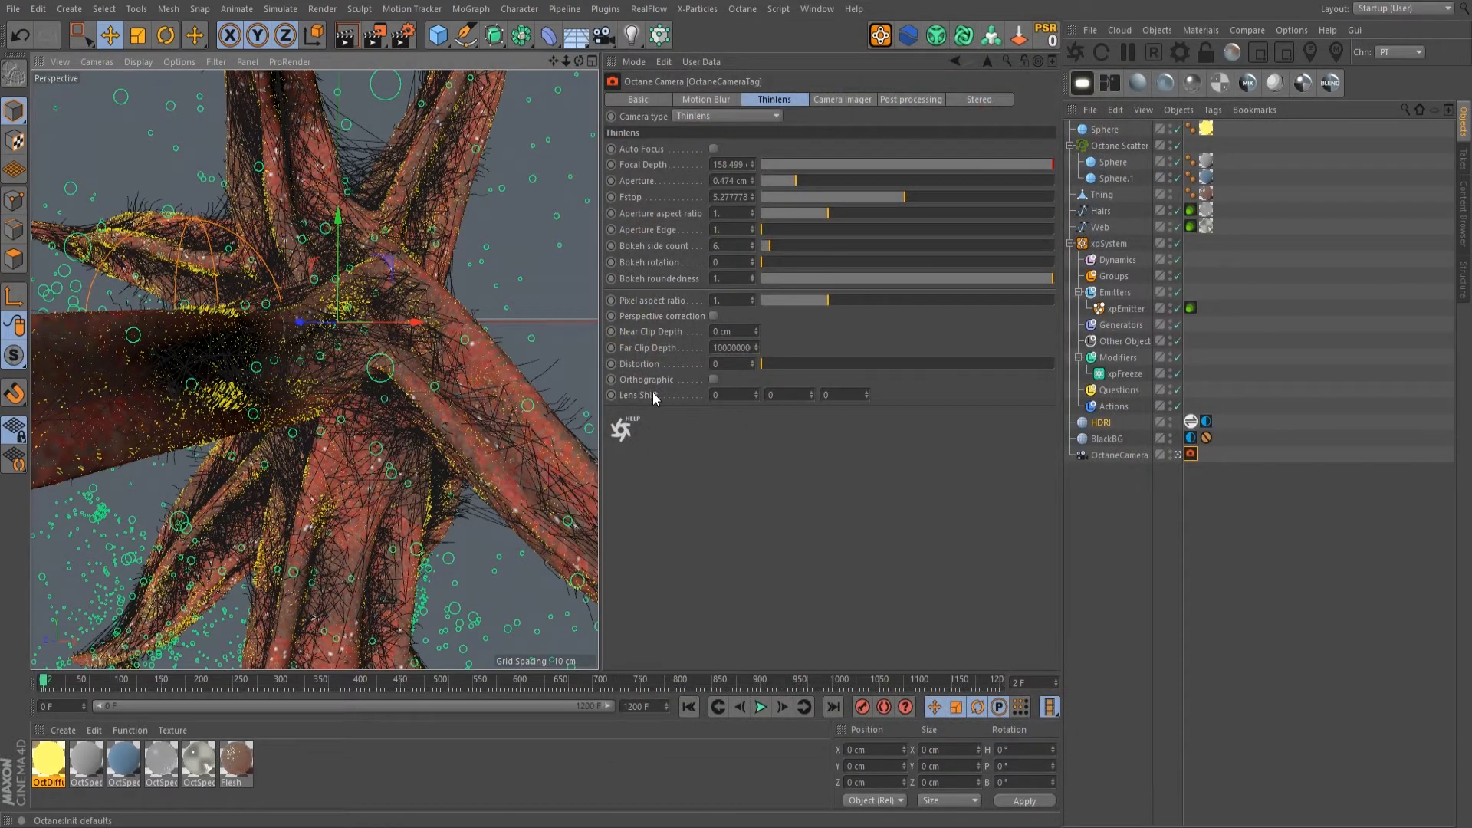
Step: Review the HDRI sky object, the available Octane objects and the OctaneCamera's object properties
left_click(1094, 424)
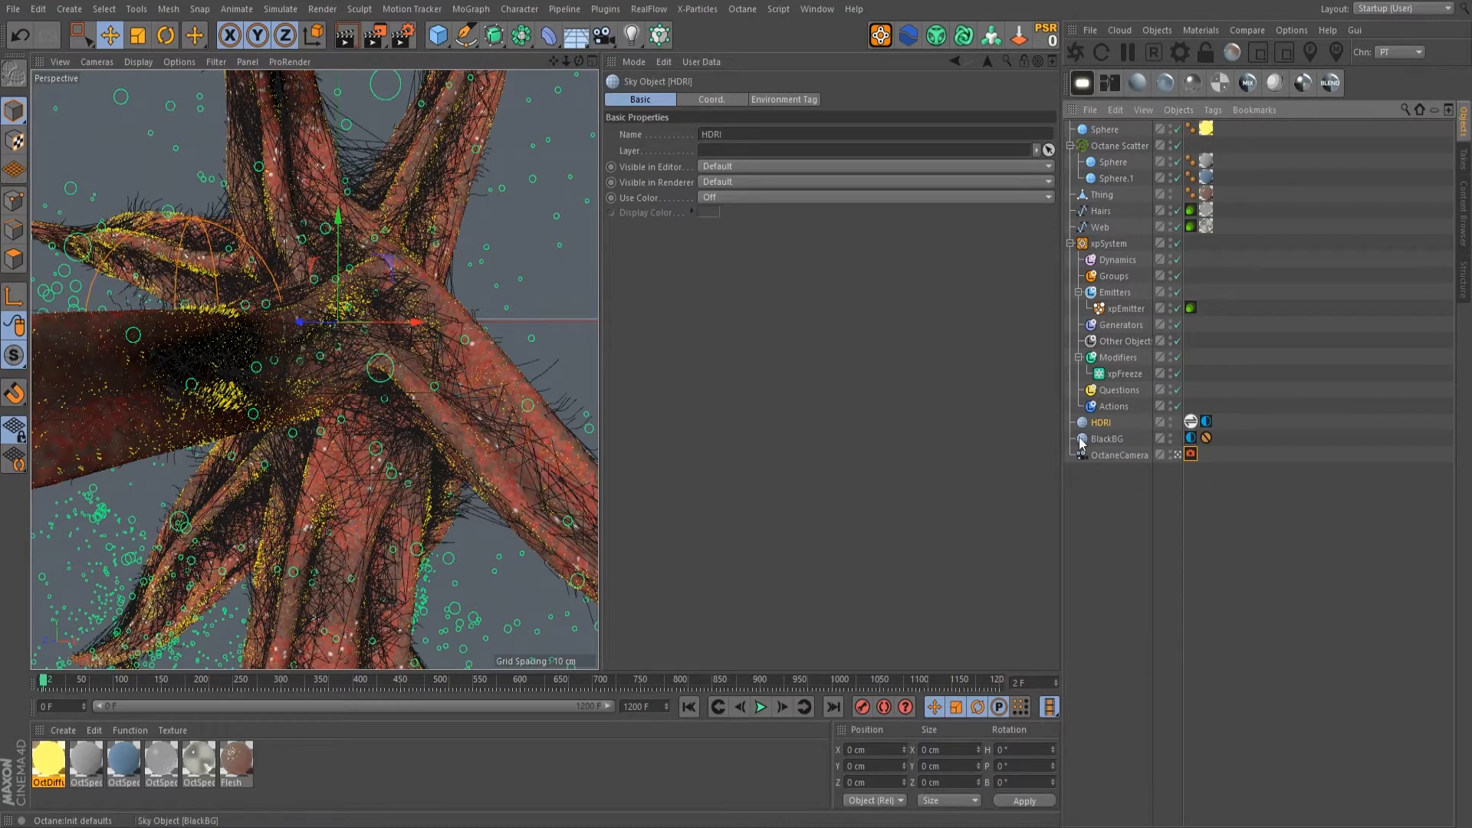
left_click(1170, 28)
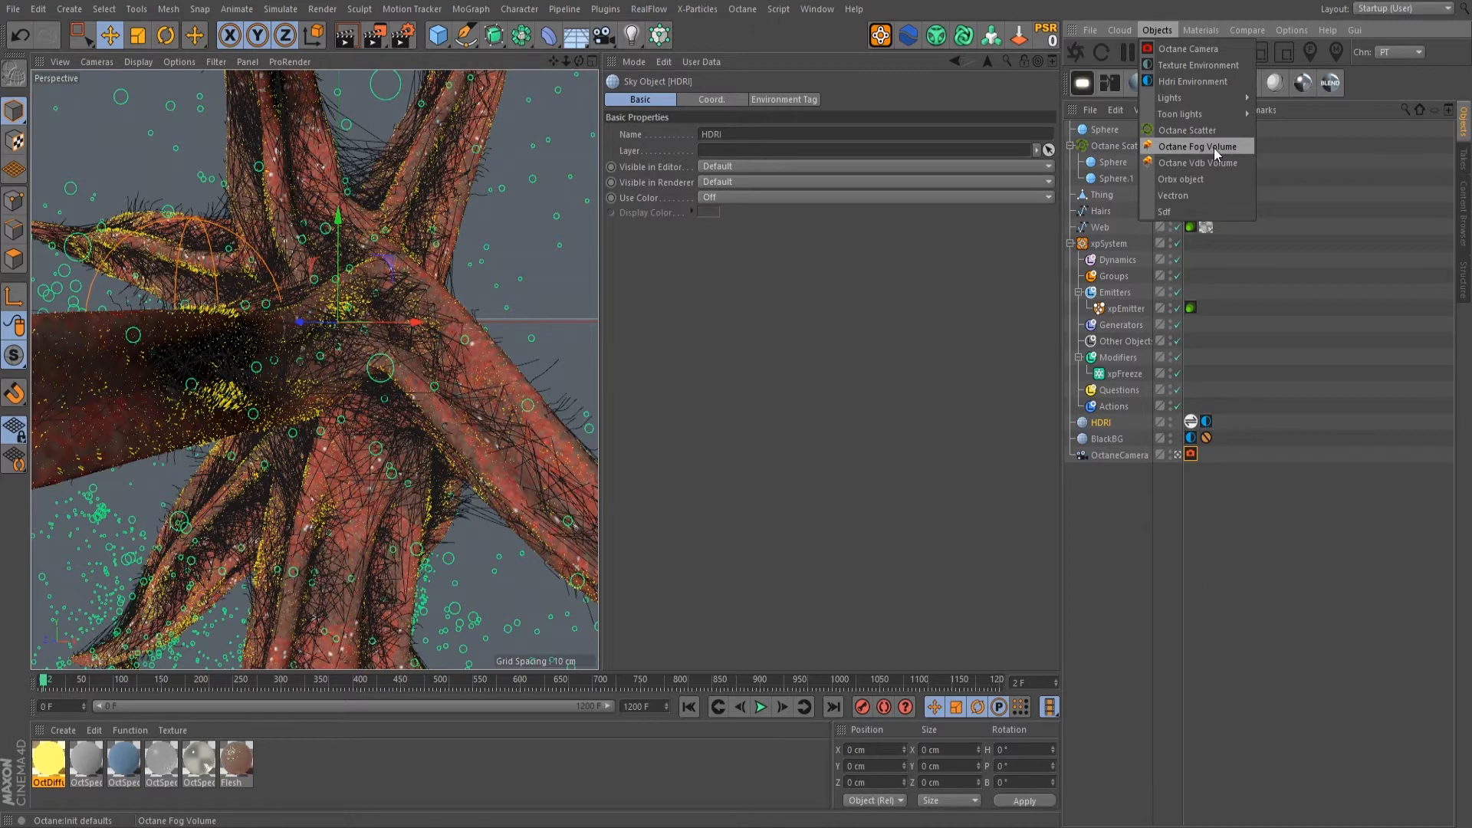
left_click(1075, 484)
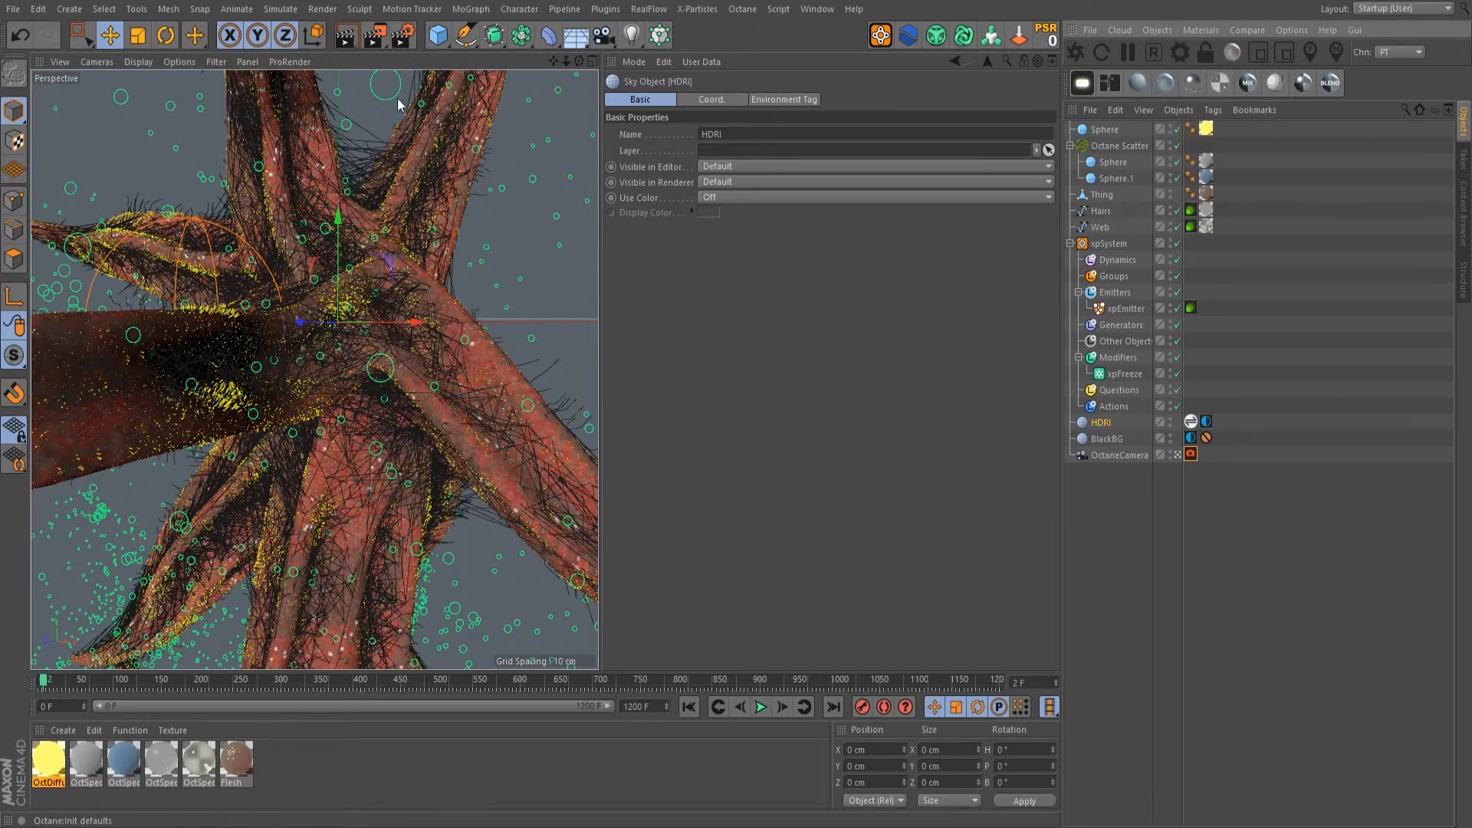
left_click(1122, 454)
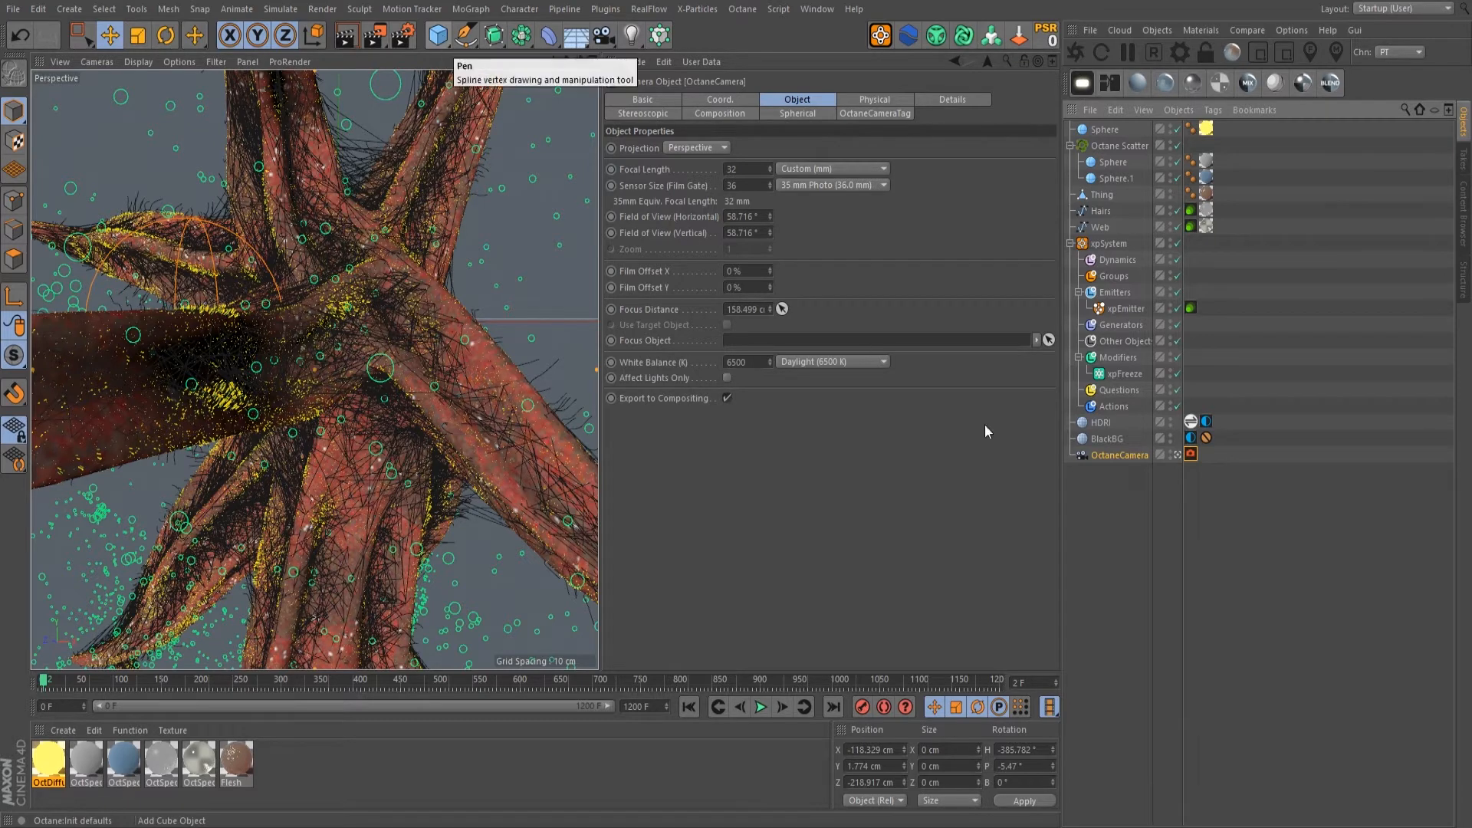
Step: Add a cube as the parent of the OctaneCamera and leave the camera's view to see both from outside
left_click(438, 34, "alt")
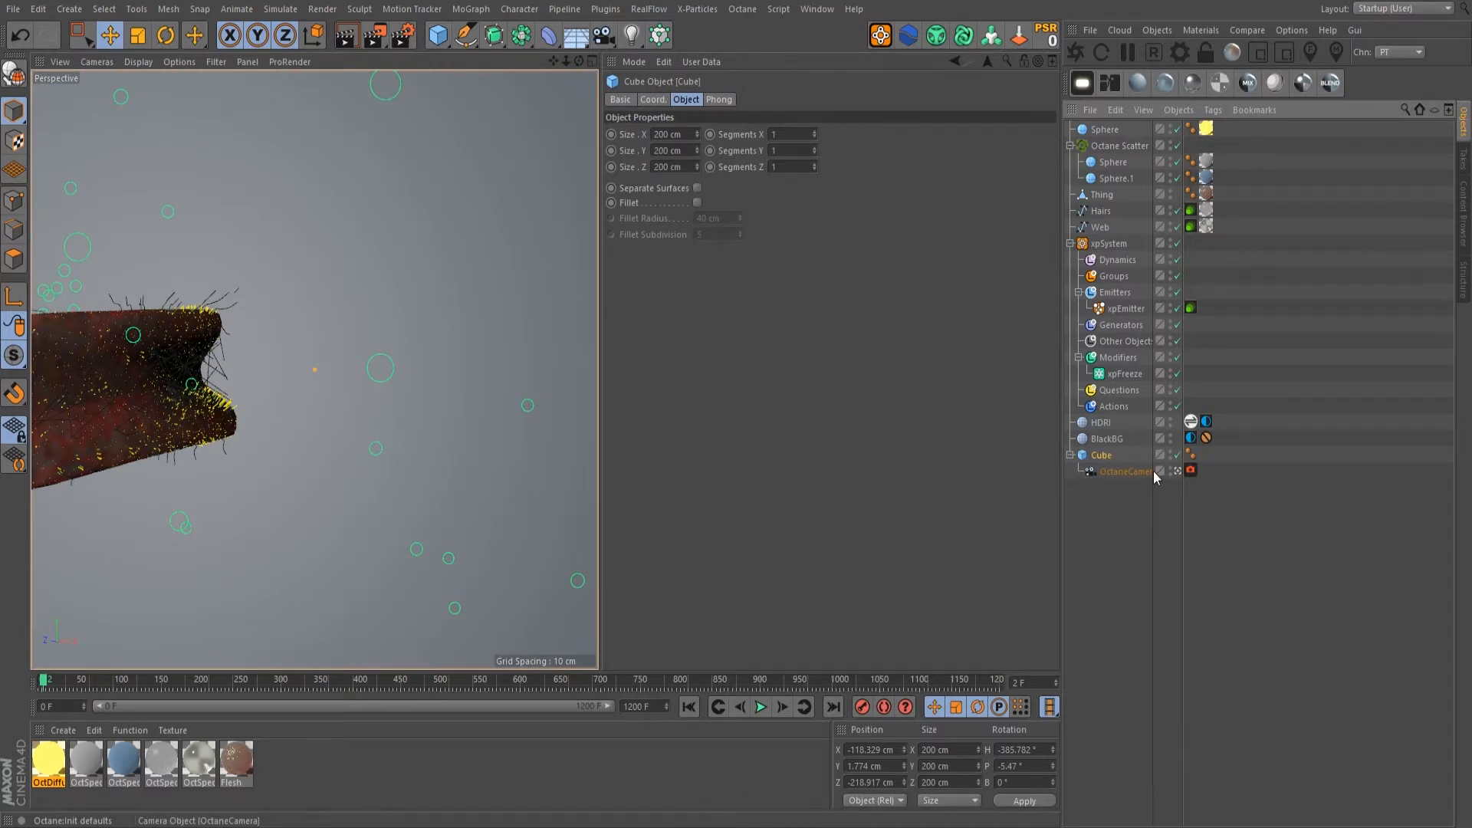
left_click(1131, 473)
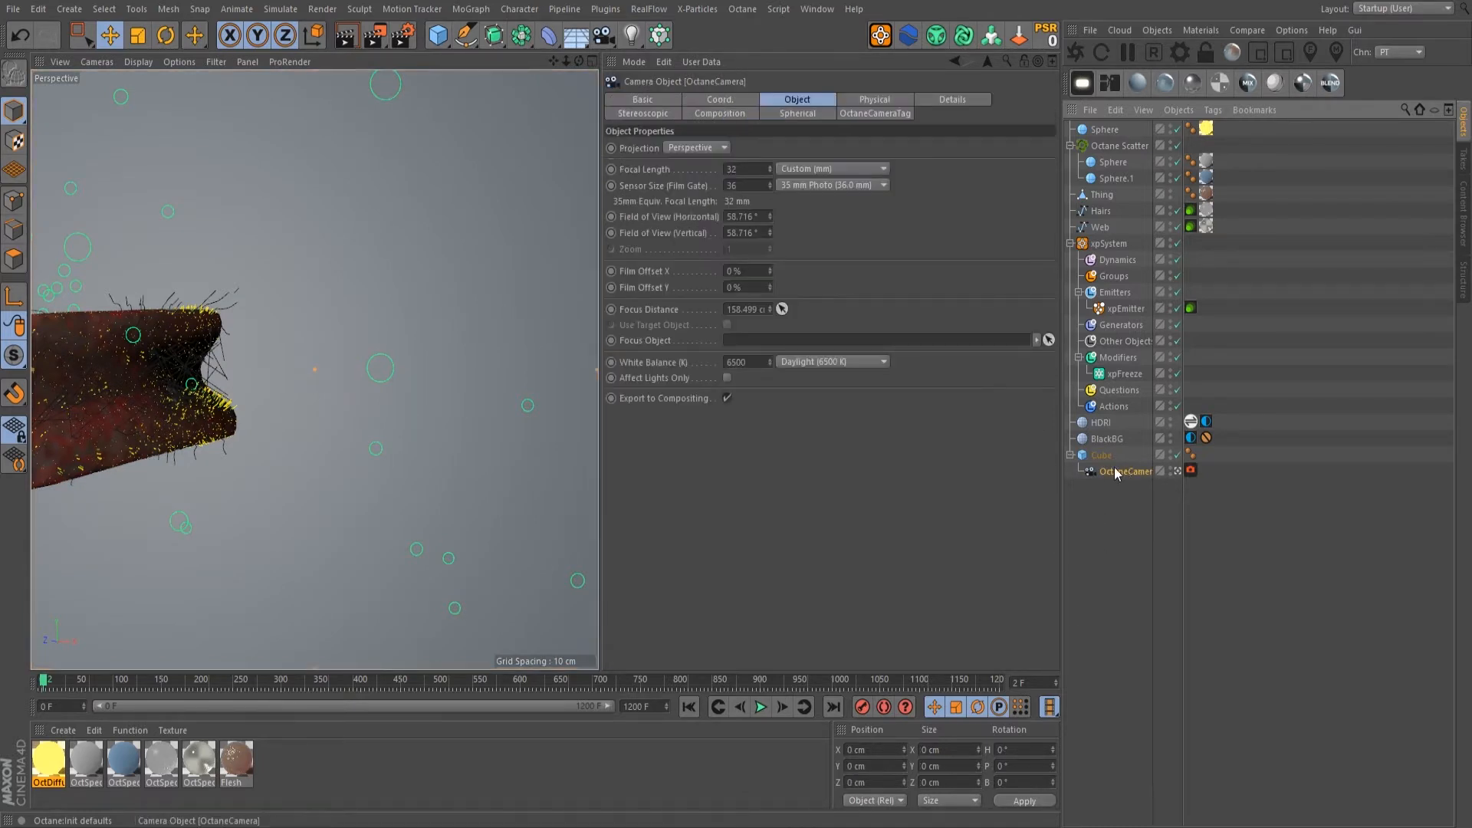
left_click(1179, 471)
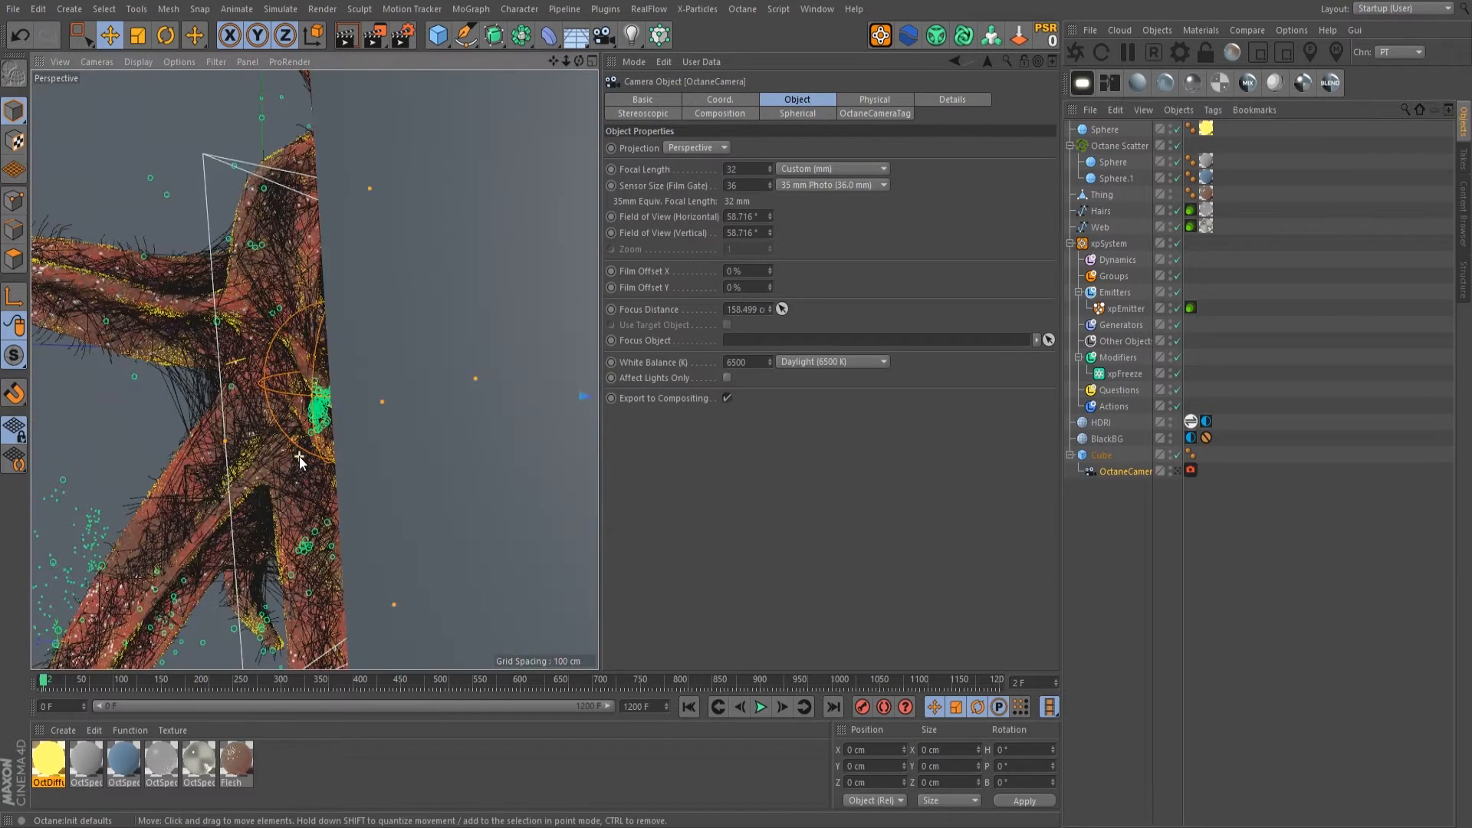
scroll(299, 458, "down", 5)
mouse_move(299, 458)
left_mouse_down("alt")
mouse_move(445, 513)
mouse_move(345, 526)
mouse_move(398, 535)
left_mouse_up("alt")
scroll(342, 473, "down", 4)
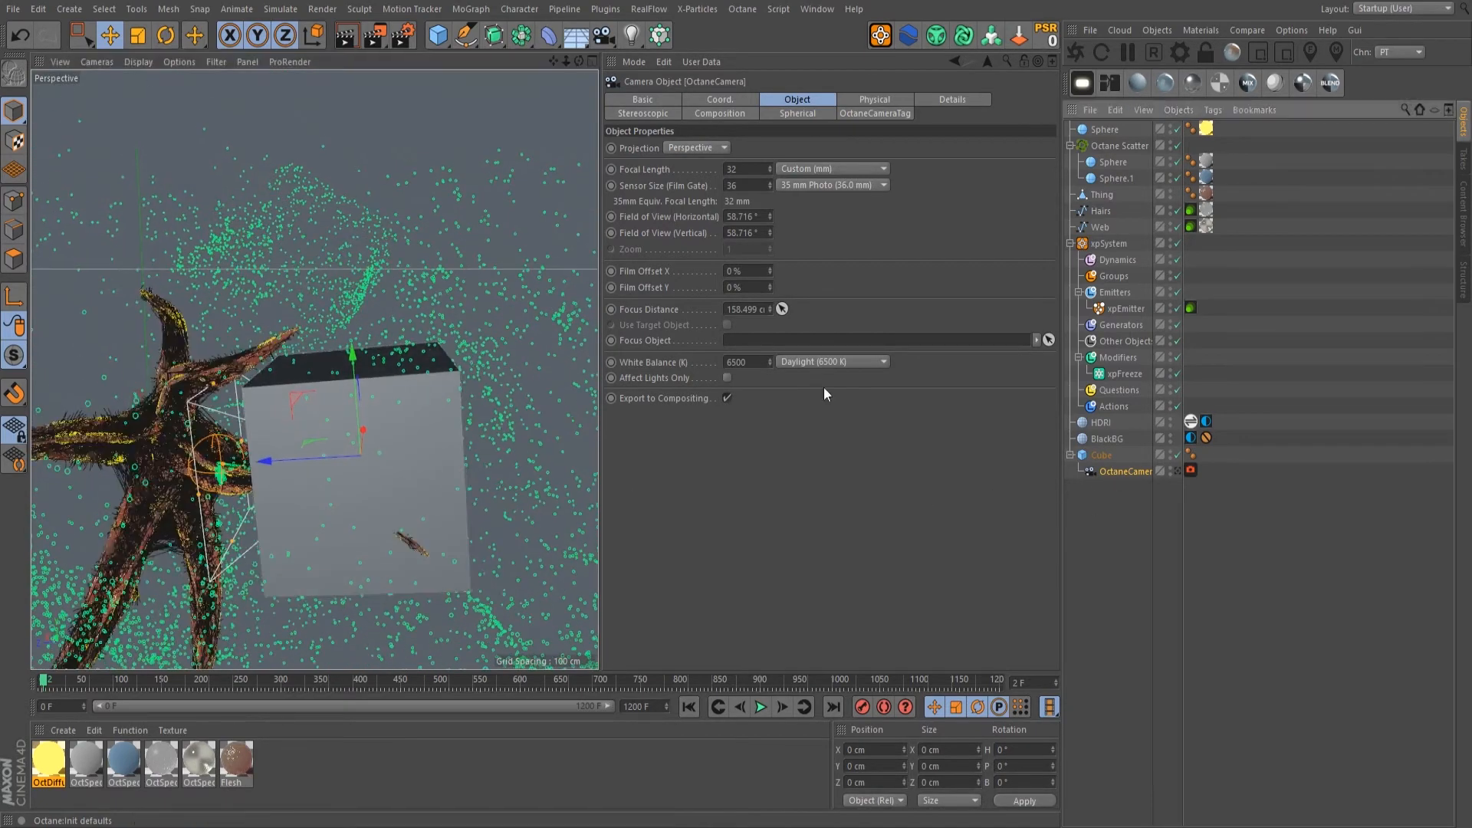
Step: Reverse the hierarchy so the cube becomes a child of the OctaneCamera
left_click(438, 35, "shift")
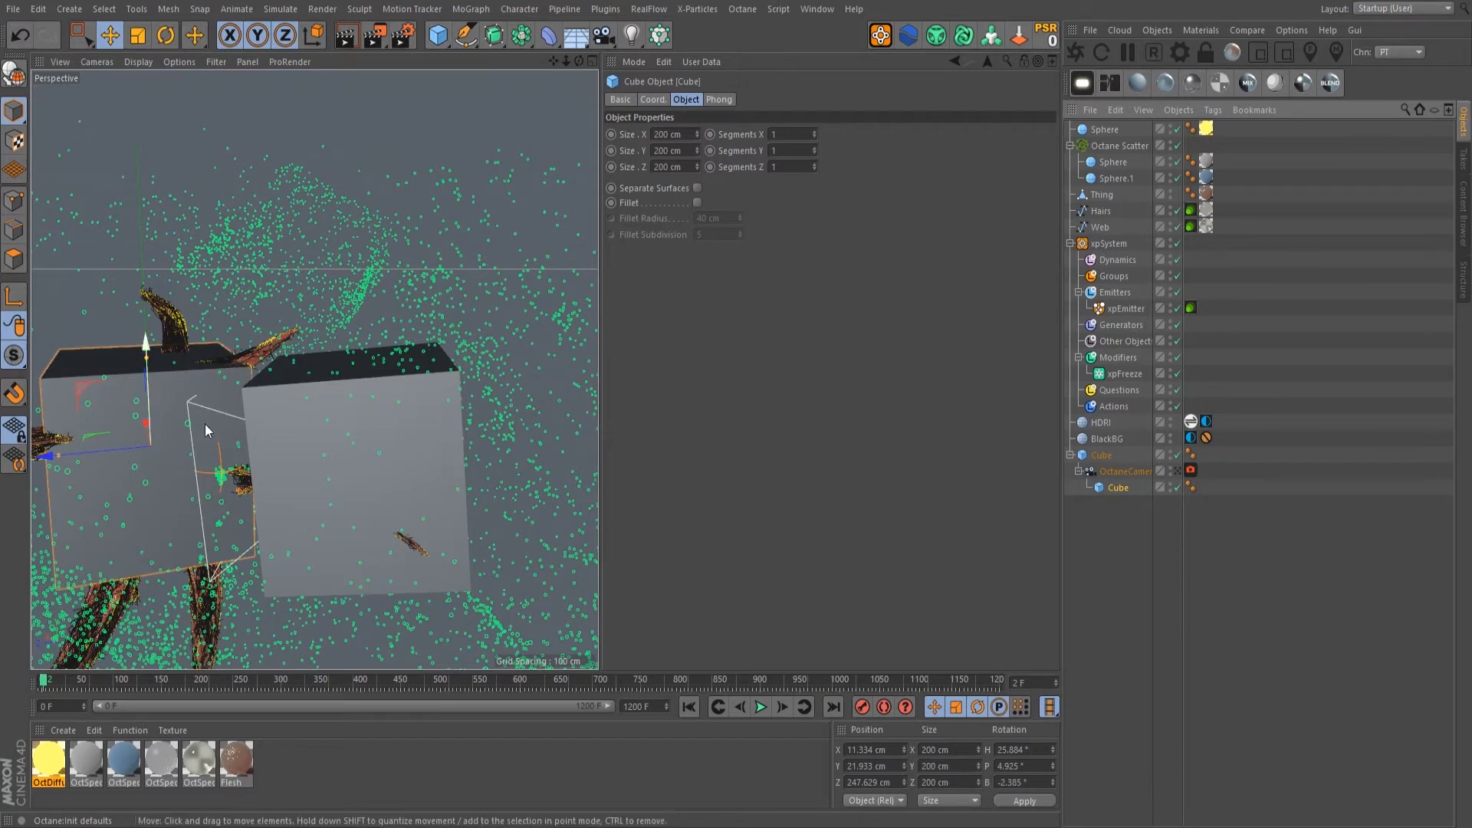
key("ctrl+z")
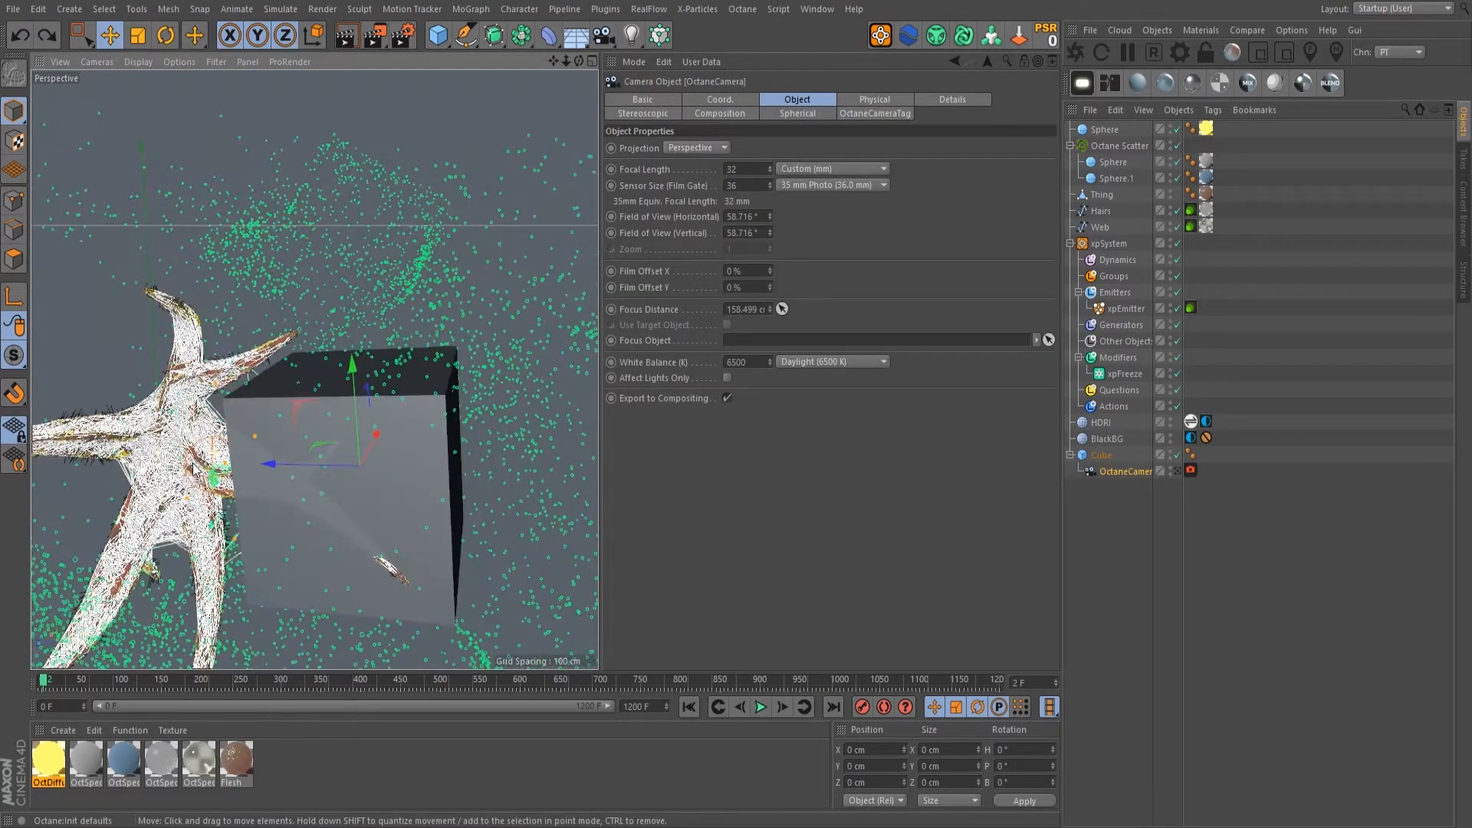
left_click(1121, 473)
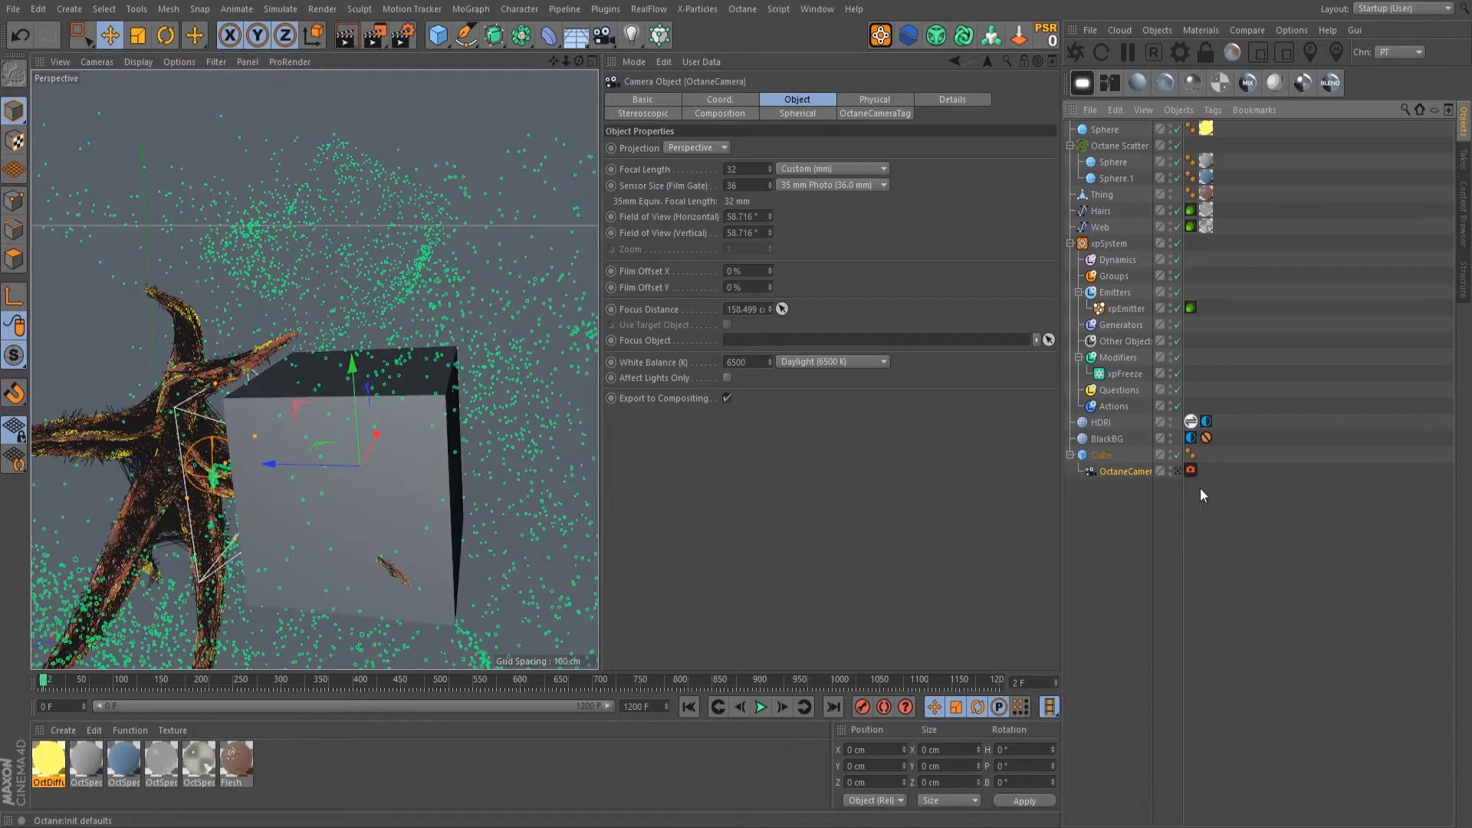
mouse_move(1111, 472)
left_mouse_down()
mouse_move(1127, 502)
mouse_move(1160, 479)
mouse_move(1109, 471)
left_mouse_up()
left_click(1117, 455)
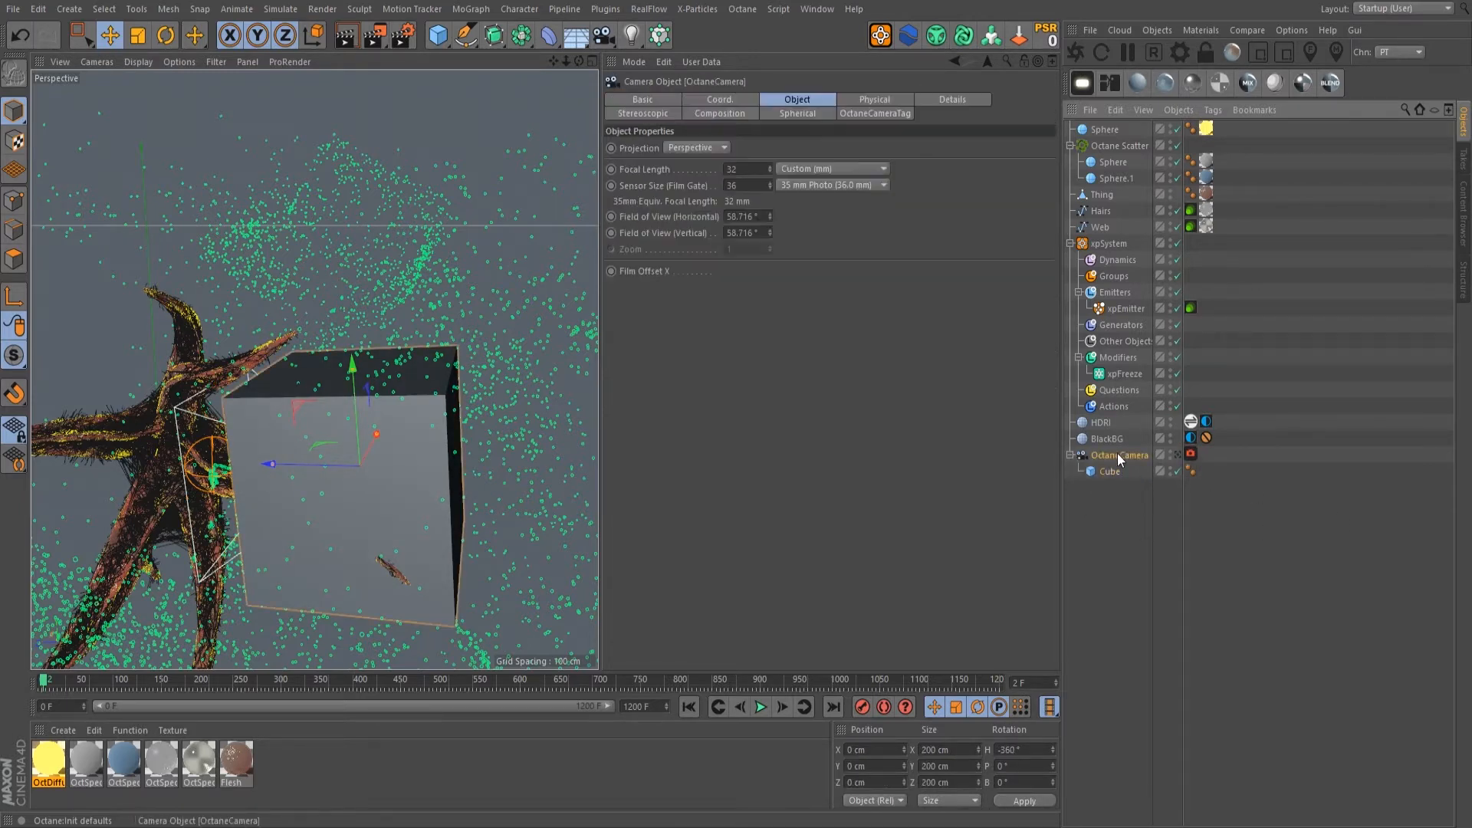
Step: Scale the cube uniformly to about 369.4 cm and move it to about 200.4 cm in Z, enclosing the creature
left_click(1108, 472)
left_click_drag(307, 465, 174, 452)
key("t")
left_click_drag(269, 345, 567, 99)
key("e")
left_click_drag(184, 462, 148, 462)
left_click_drag(181, 469, 92, 488, "alt")
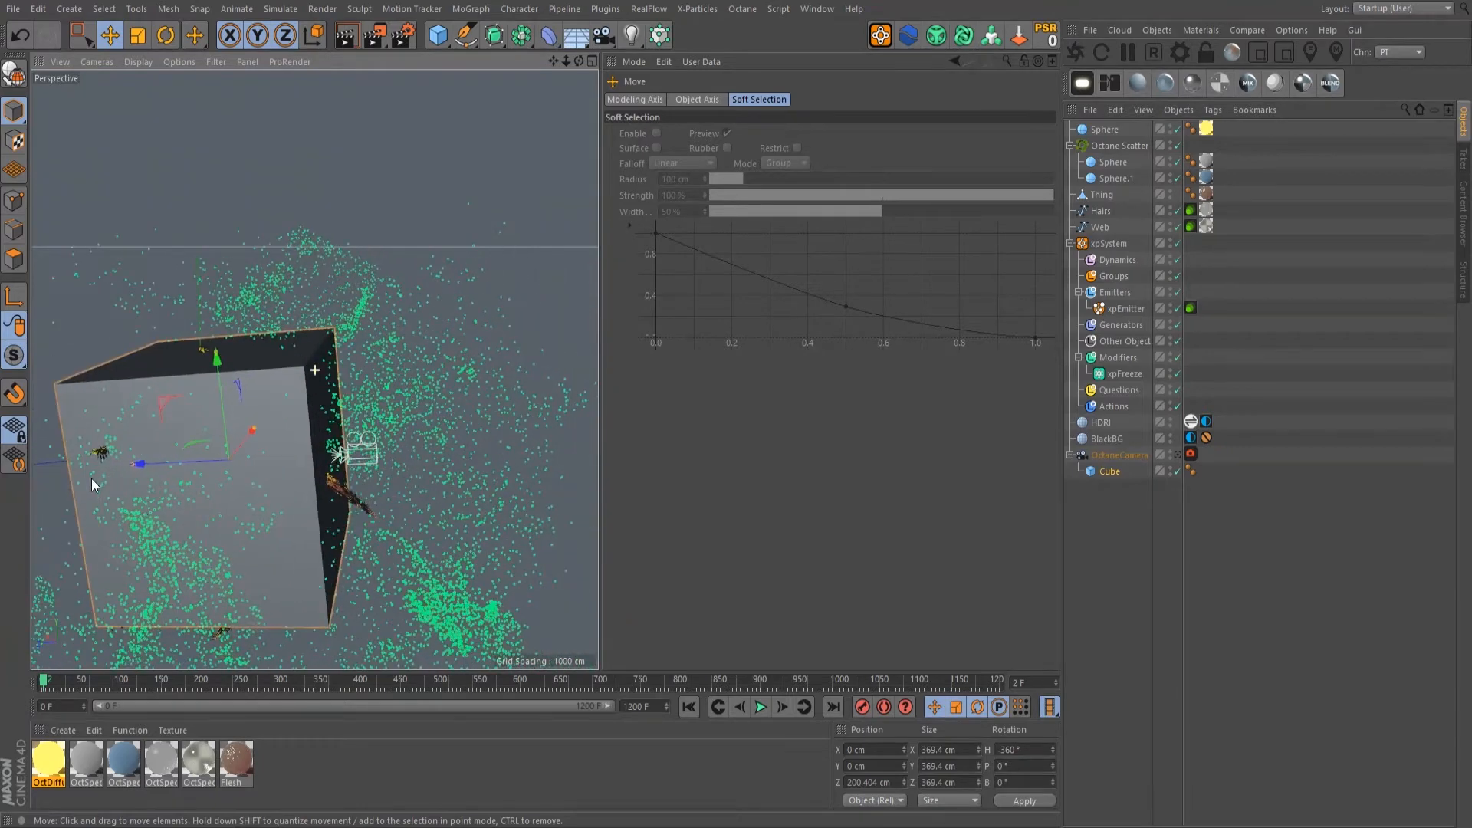
left_click_drag(222, 439, 385, 365, "alt")
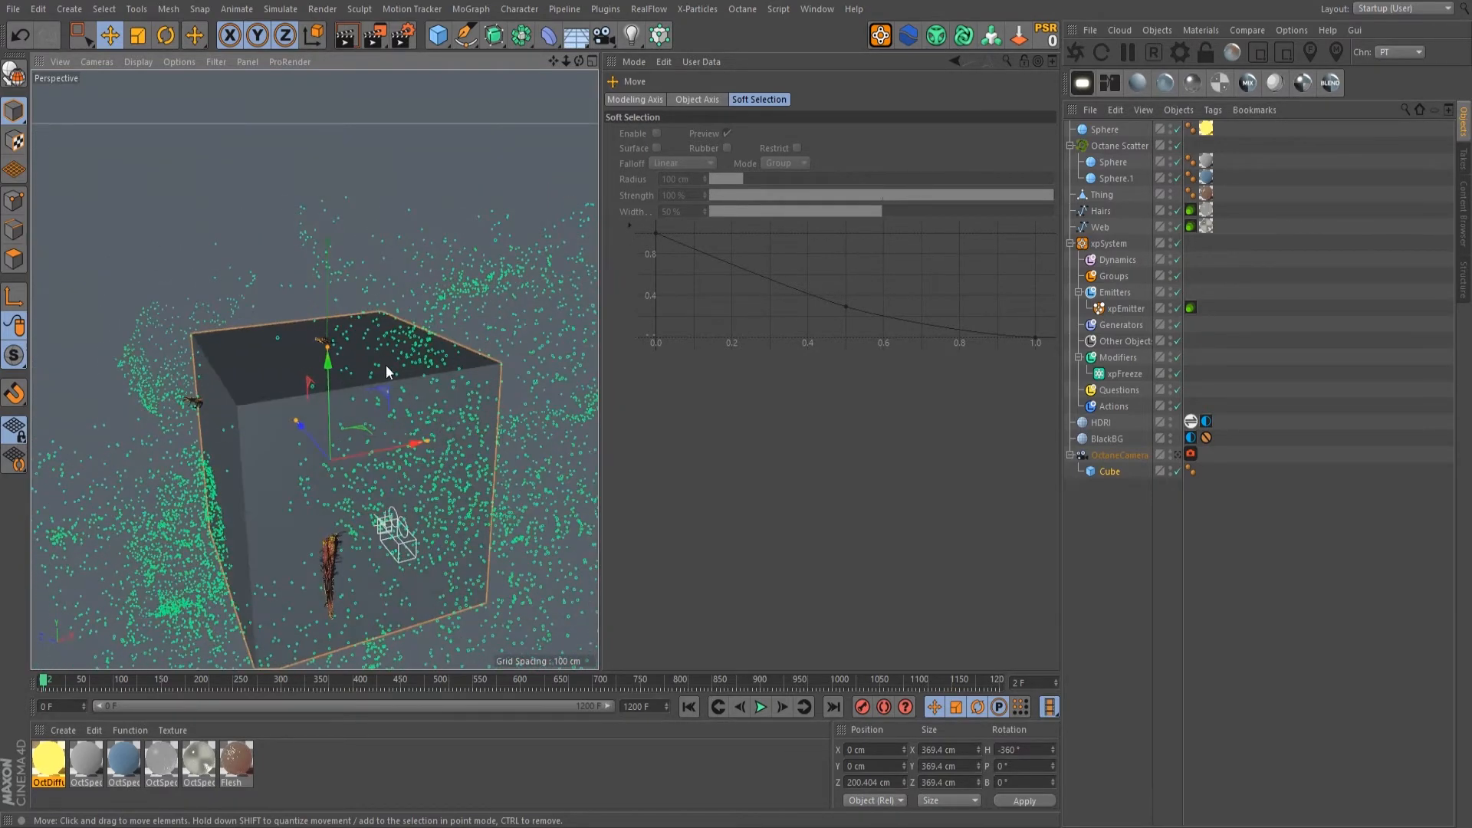
Step: Check how the creature sits inside the cube by hiding and showing the cube in the viewport
left_click(1177, 454)
left_click(1176, 454)
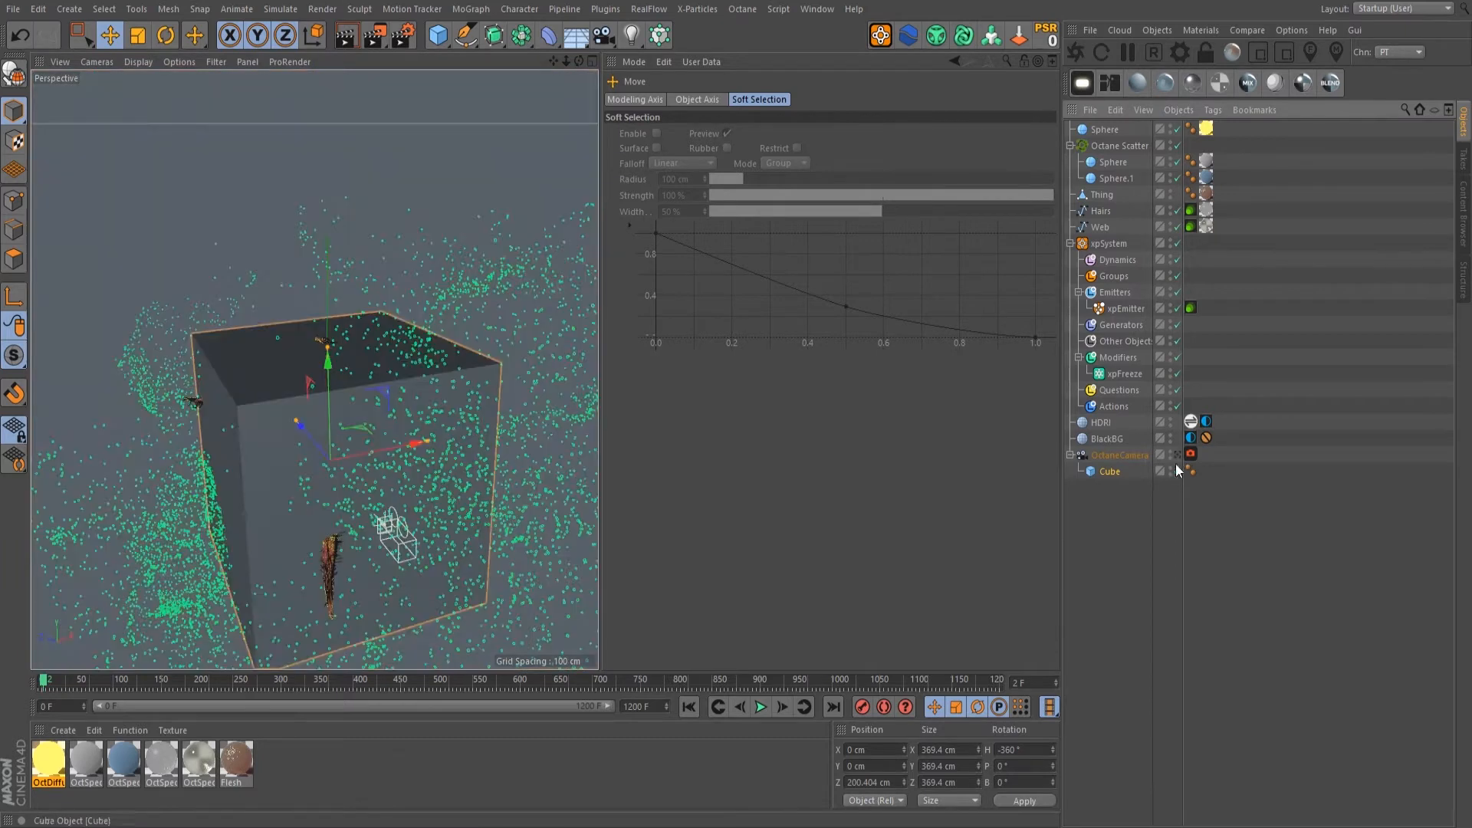
left_click(1172, 467)
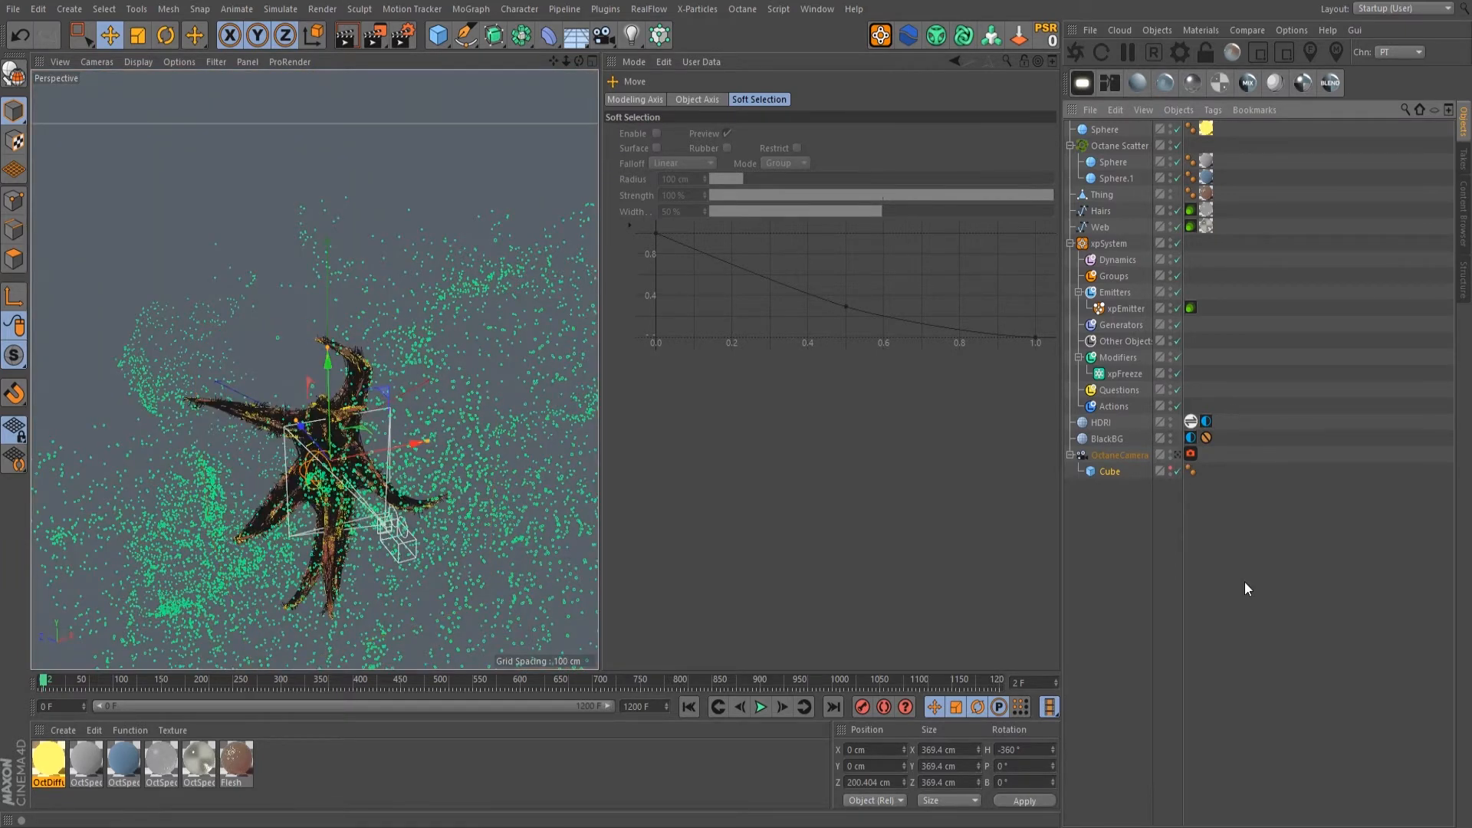
left_click(1171, 469)
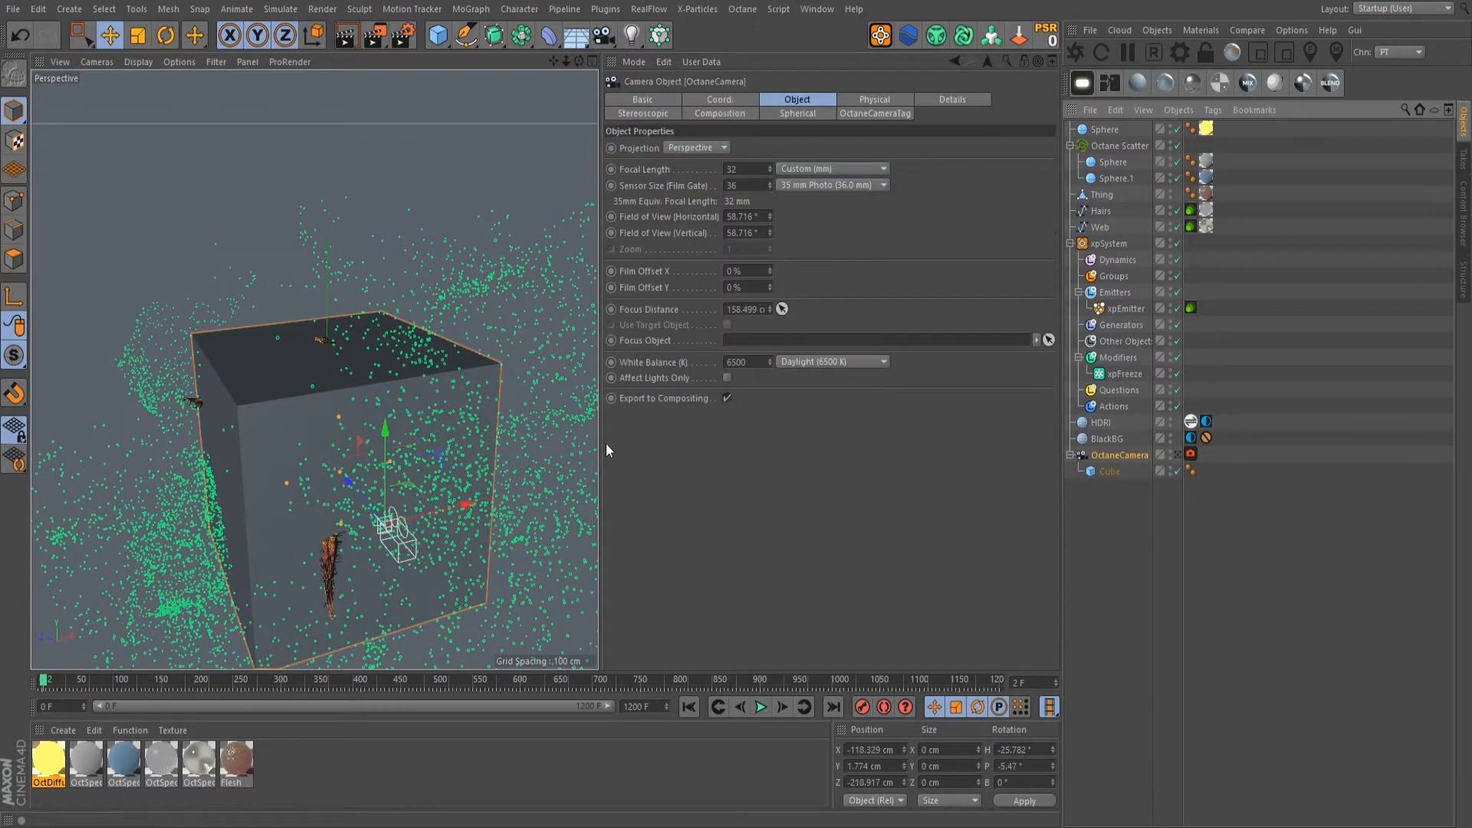
Step: Try moving the OctaneCamera together with its child cube
left_click(1120, 455)
left_click_drag(397, 503, 364, 451)
key("ctrl+z")
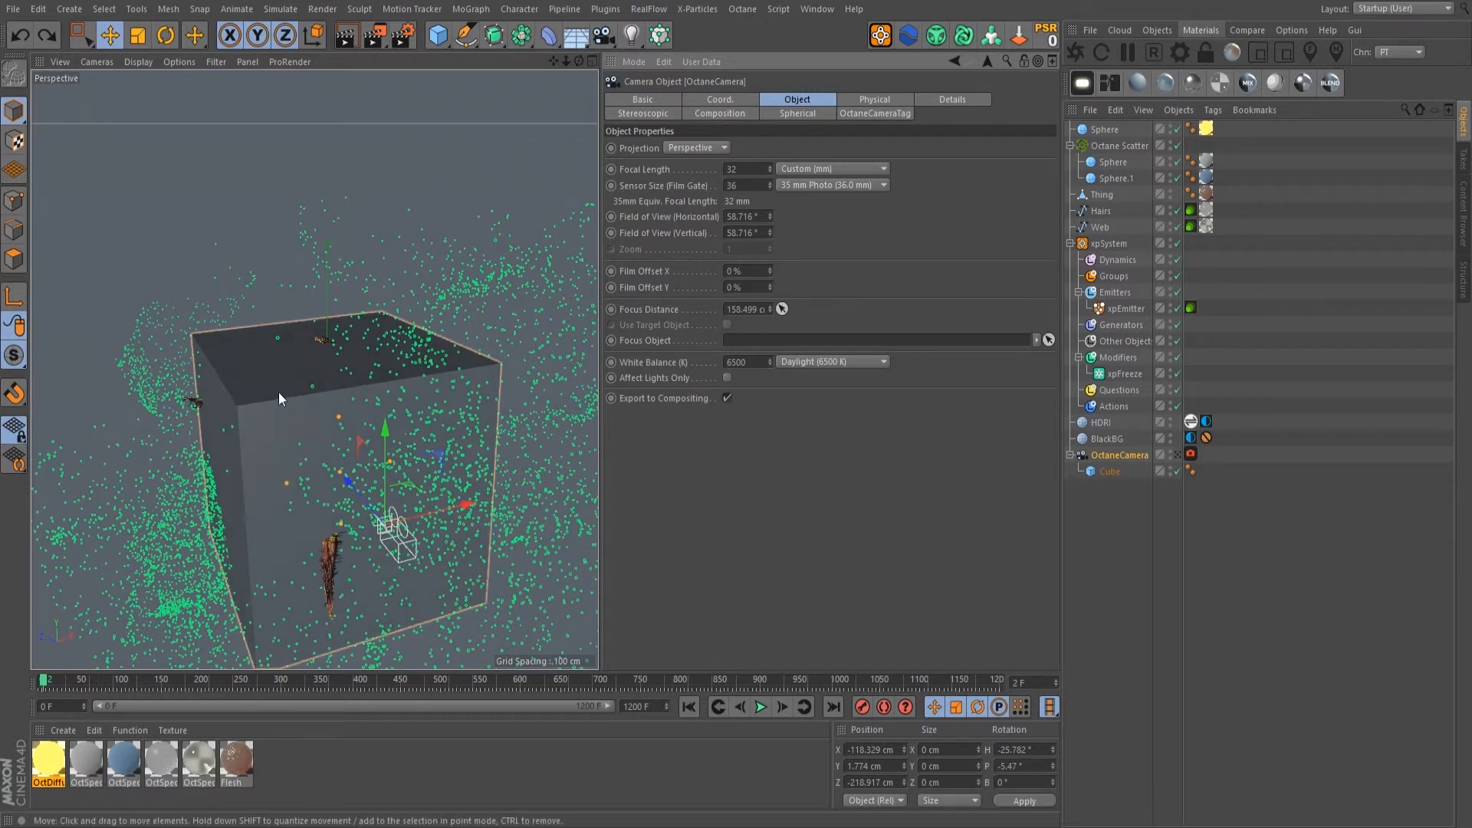
left_click(1195, 82)
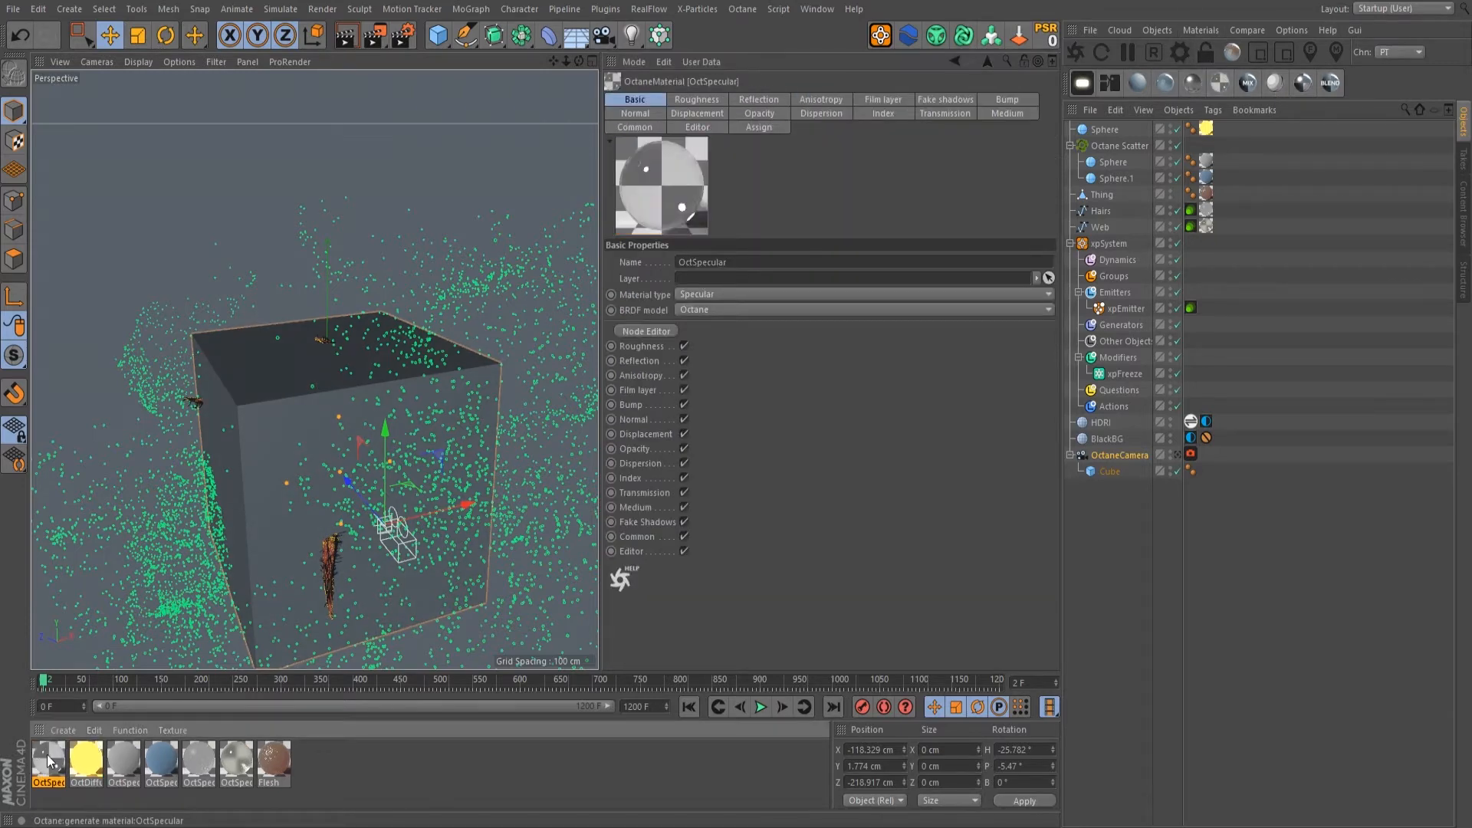
double_click(48, 761)
left_click(124, 764)
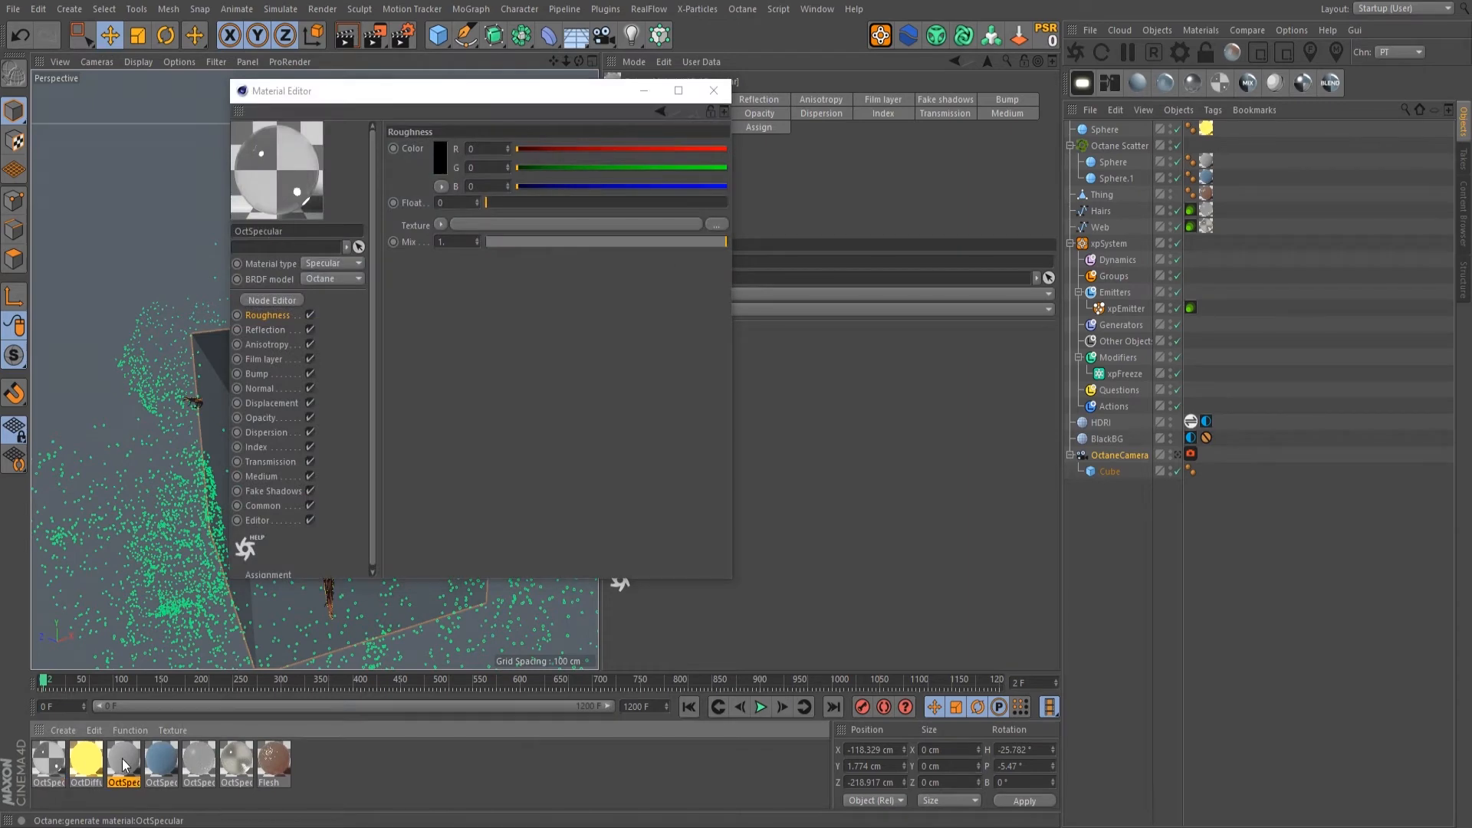
left_click(714, 90)
left_click(54, 759)
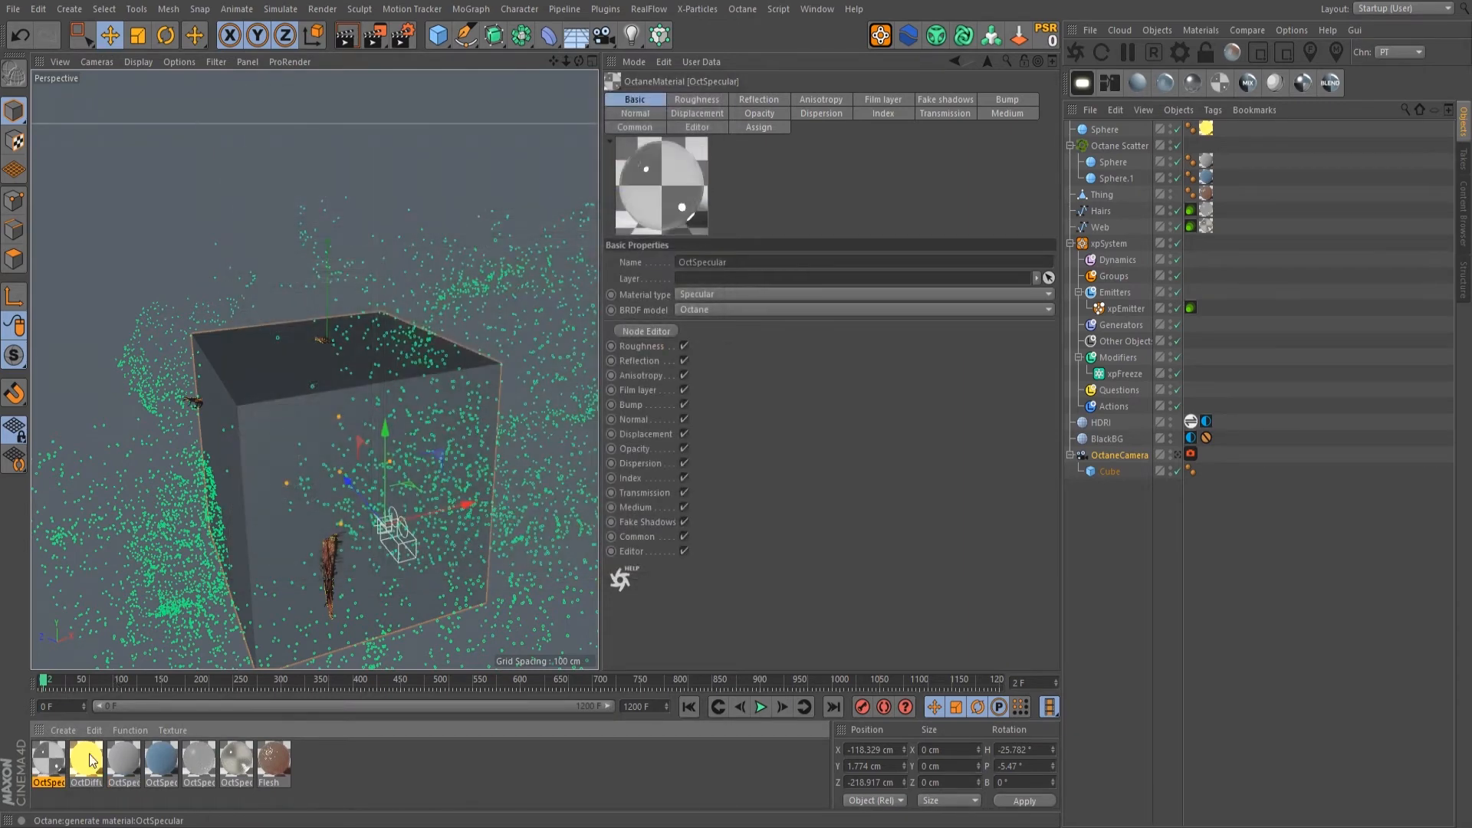
key("Delete")
Step: Duplicate the existing grey OctSpecular material, name the copy Fog and place it first among the materials
left_click(94, 764)
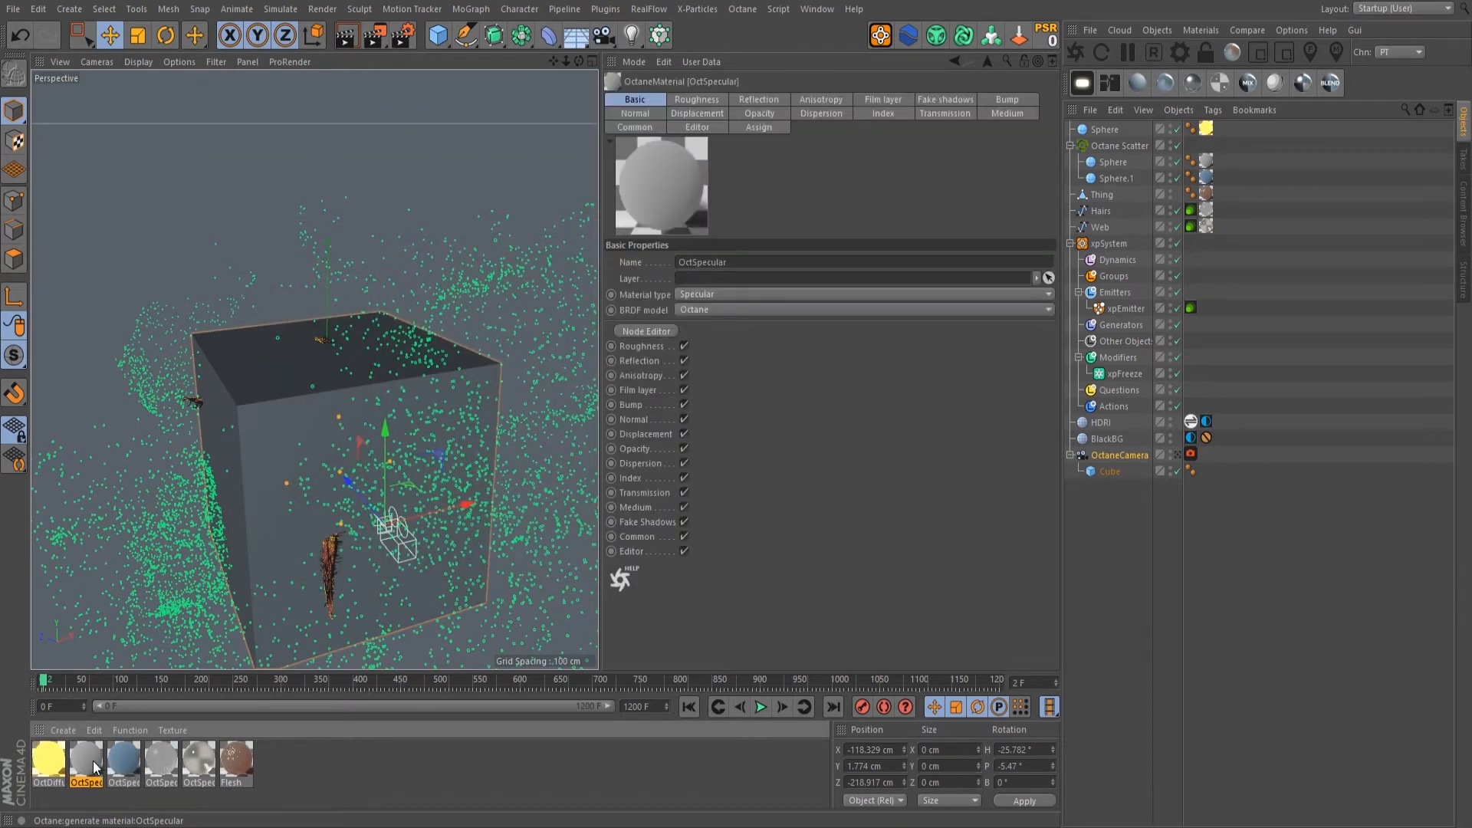
left_click_drag(94, 764, 80, 764, "ctrl")
double_click(91, 770)
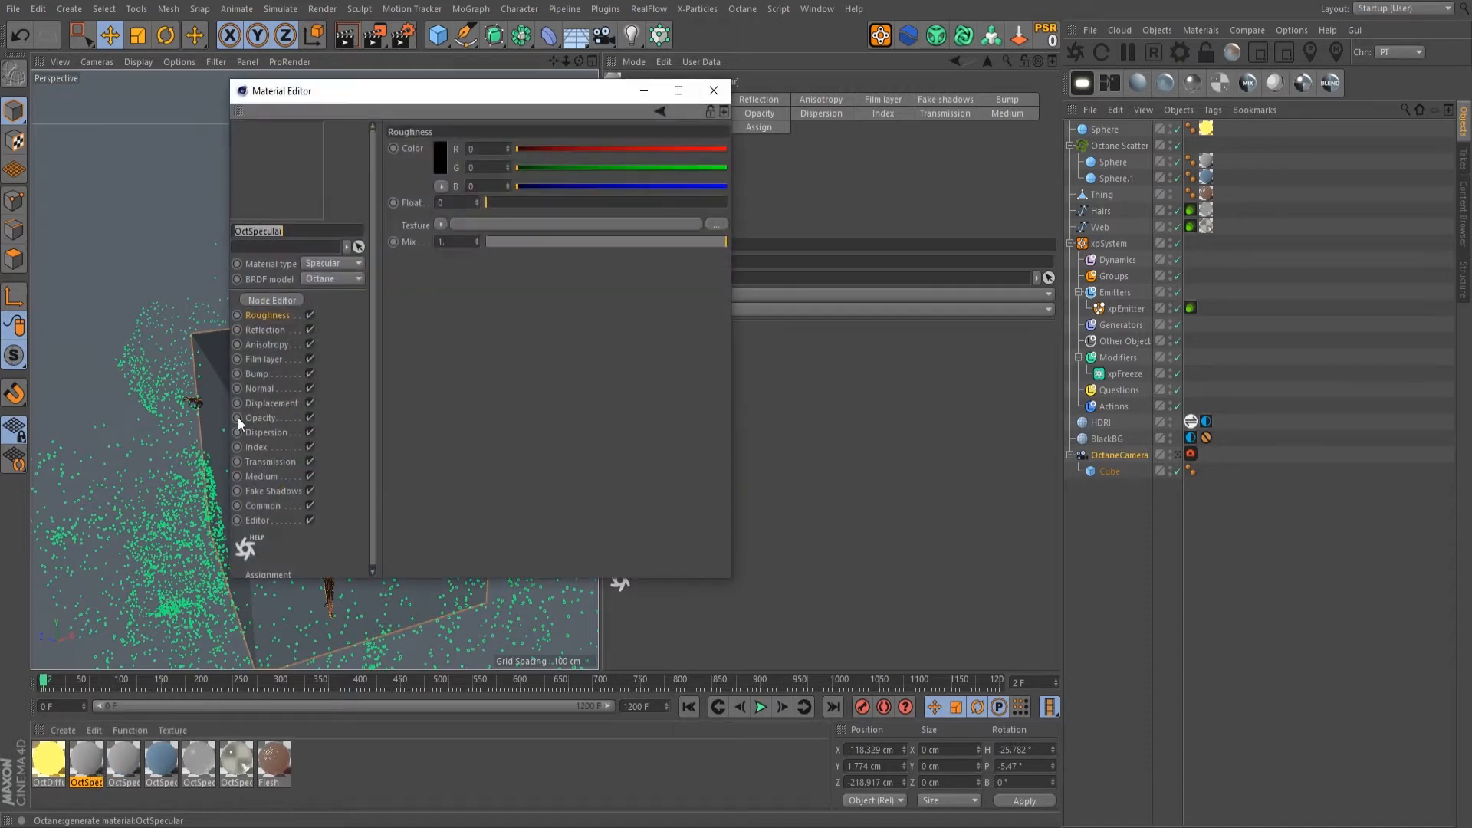
type("F")
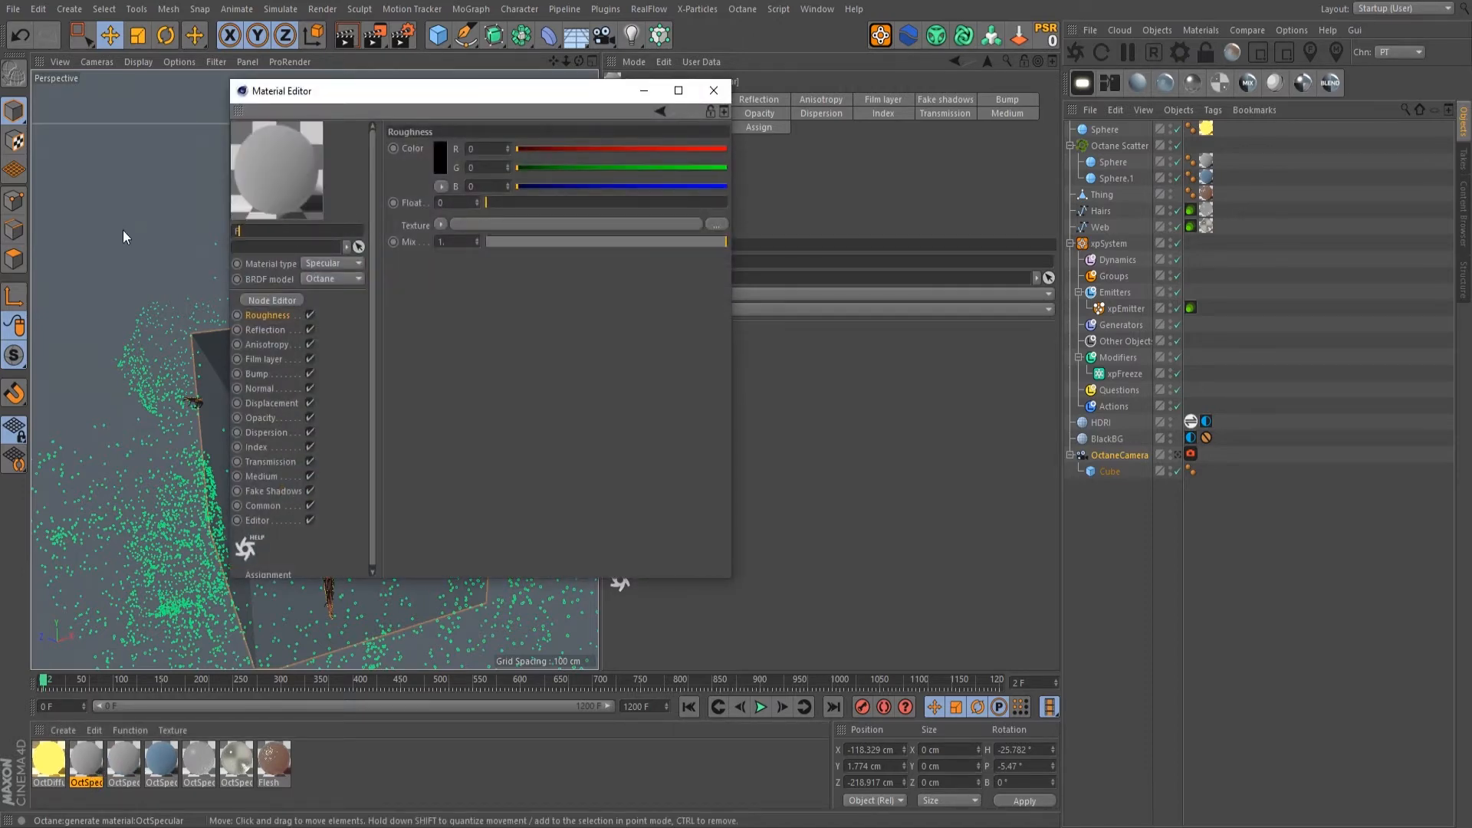
type("og")
key("Return")
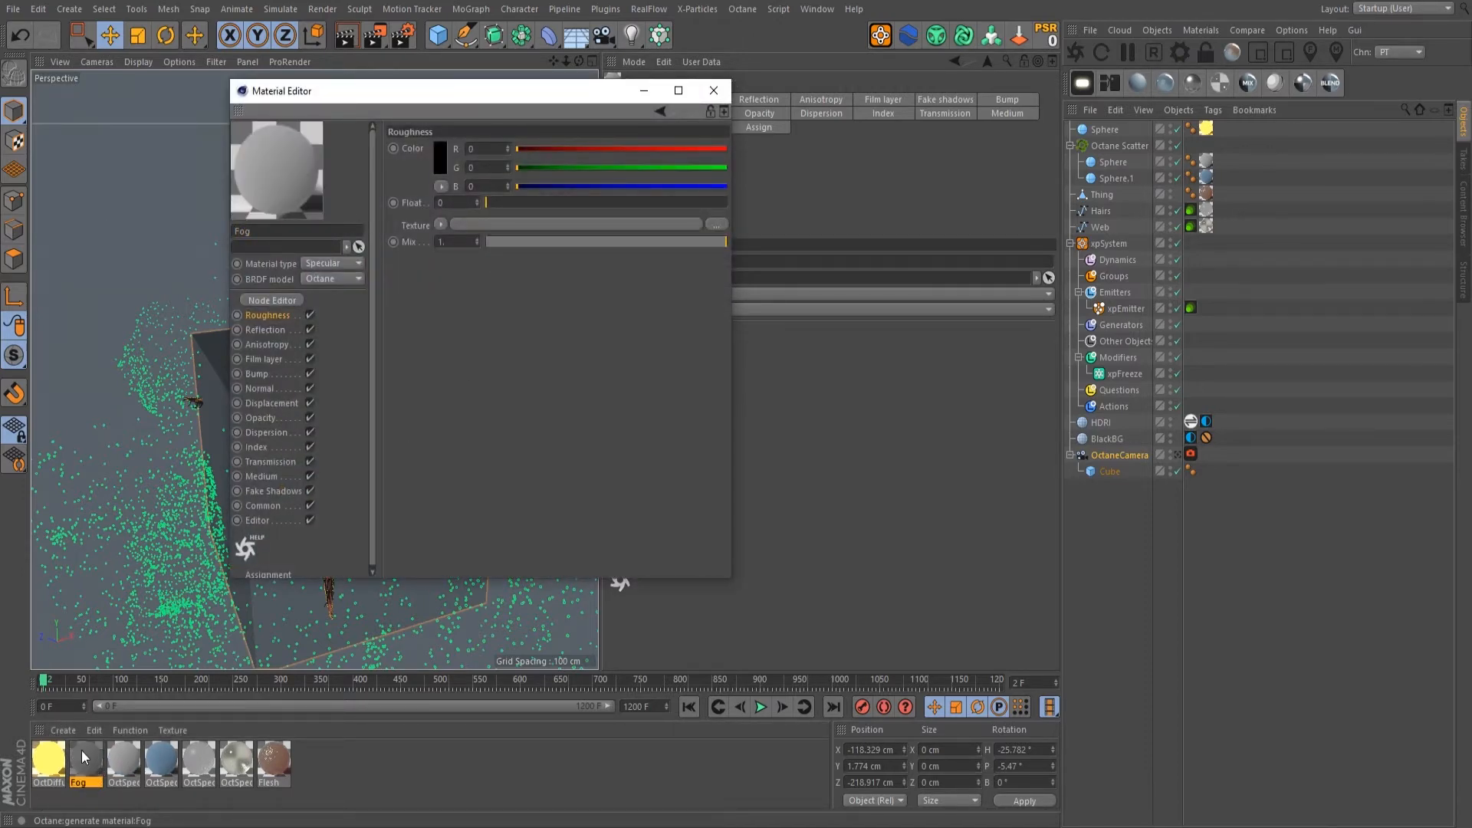
left_click_drag(84, 757, 37, 761)
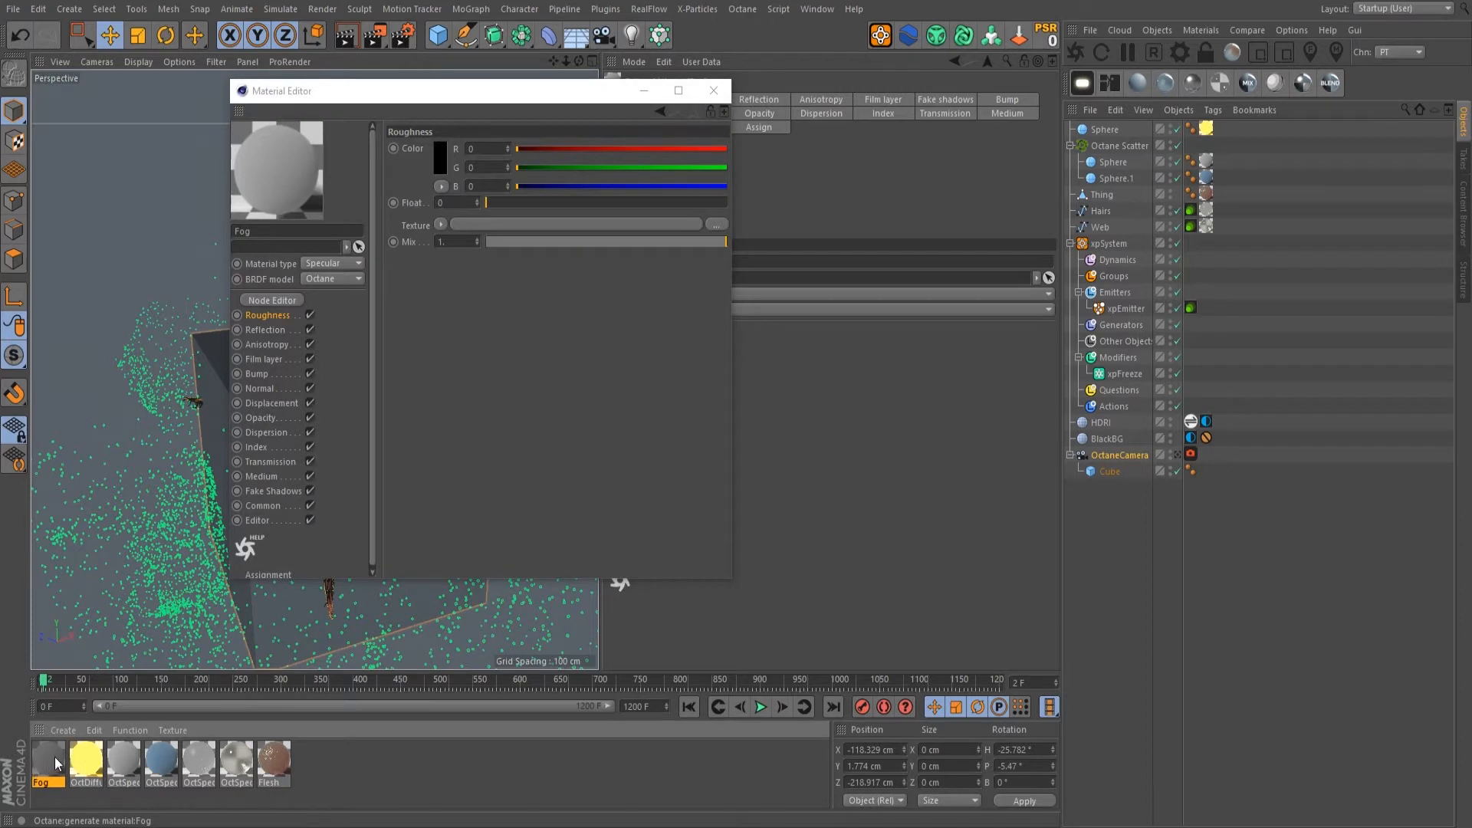
Step: Set the density of the Fog material's scattering medium to 0.1 and close the Material Editor
left_click(266, 480)
left_click(450, 199)
left_click(685, 159)
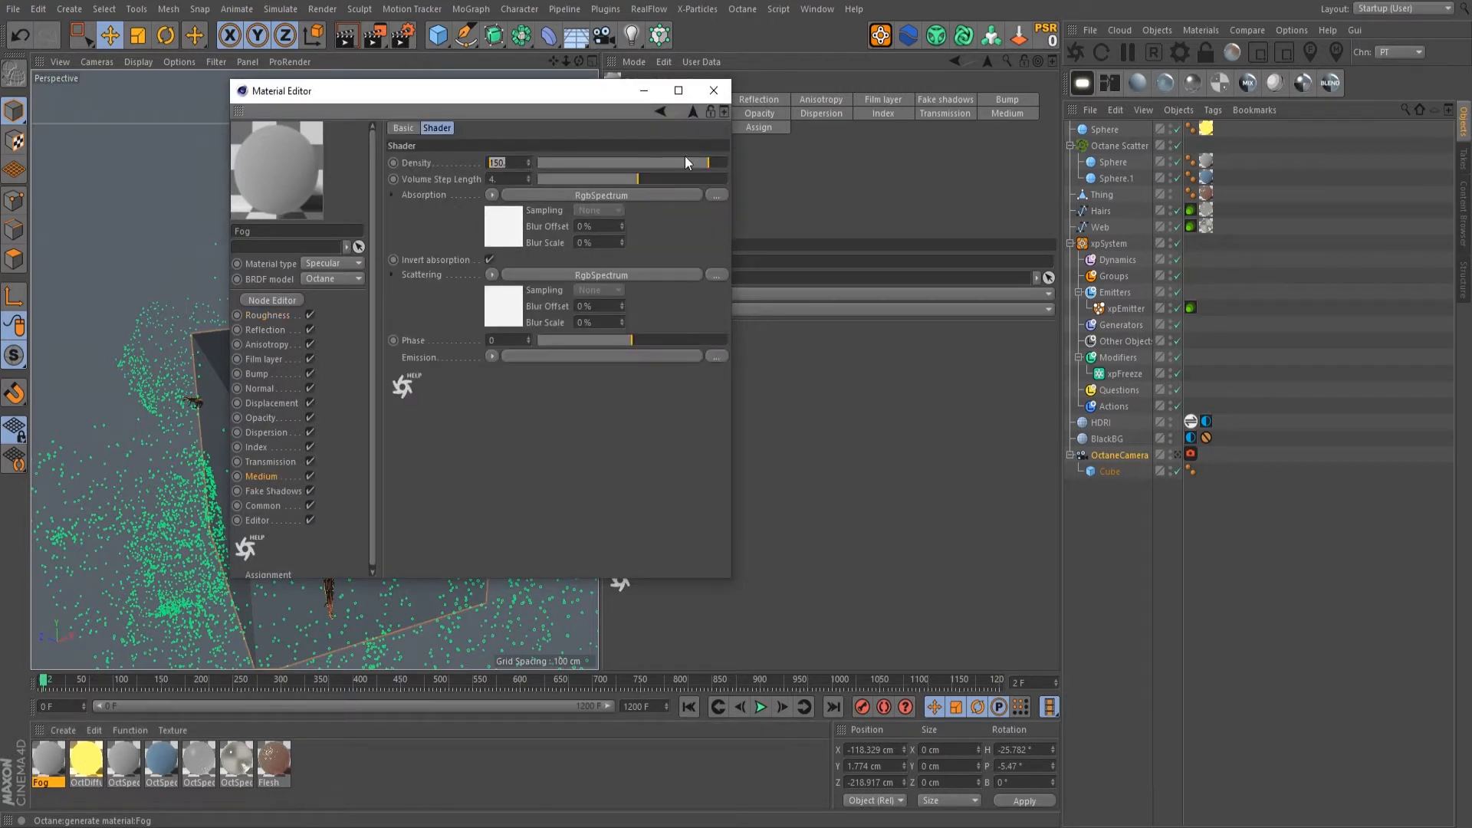
type("0.1")
key("Return")
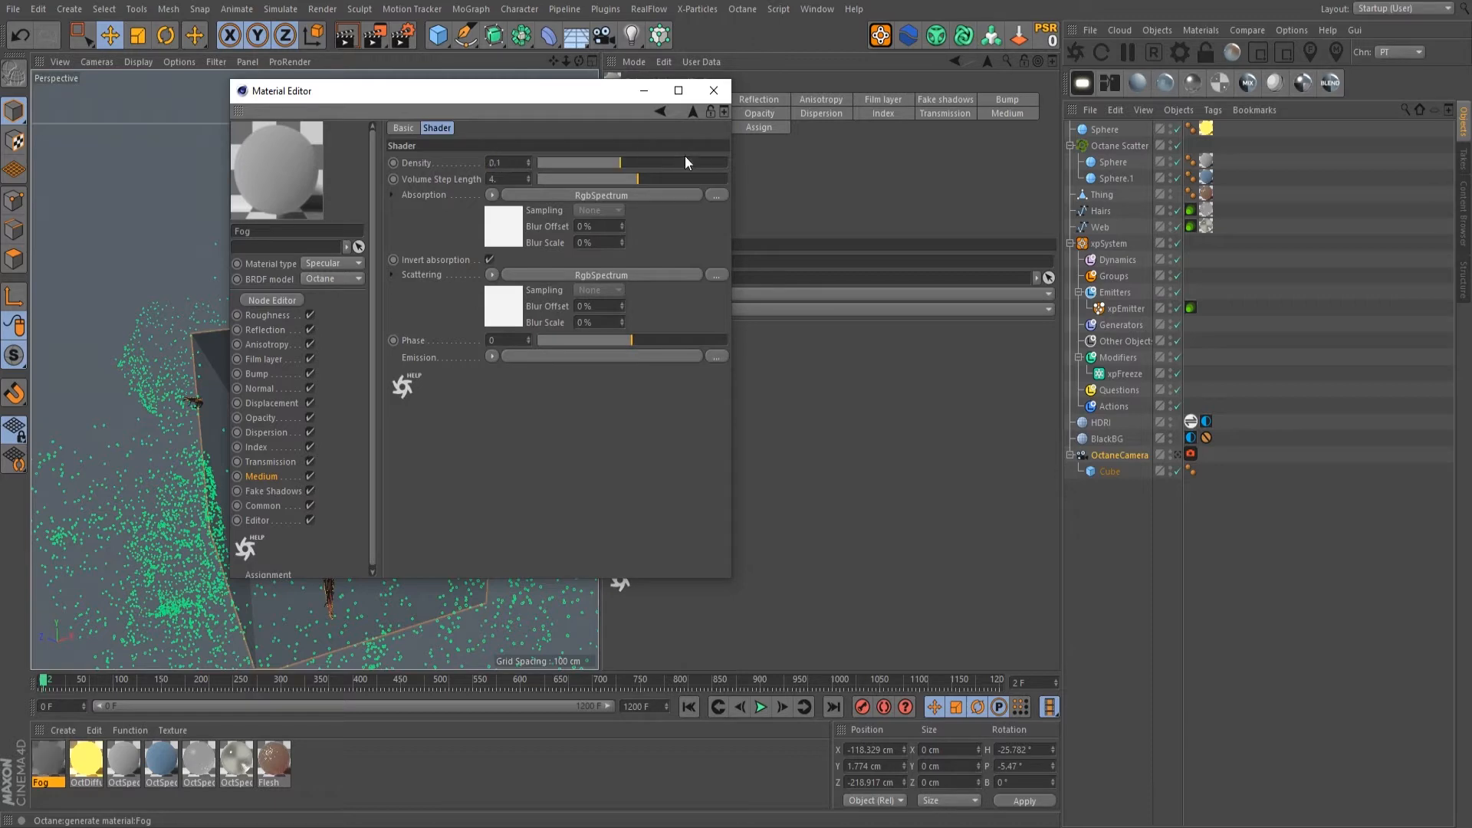
left_click(713, 91)
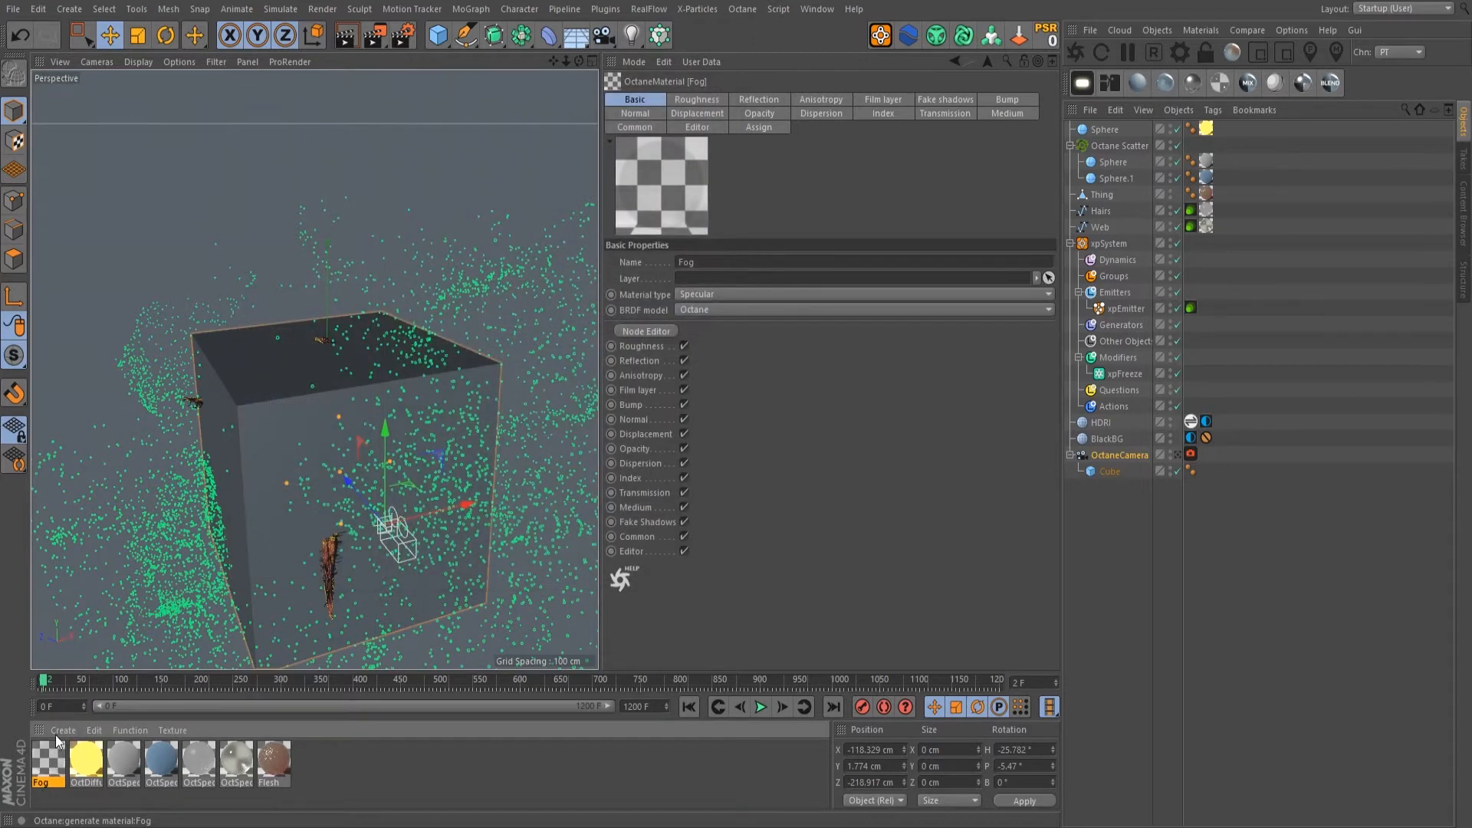
Step: Apply the Fog material to the cube and hide the cube in the viewport
left_click_drag(299, 409, 314, 414)
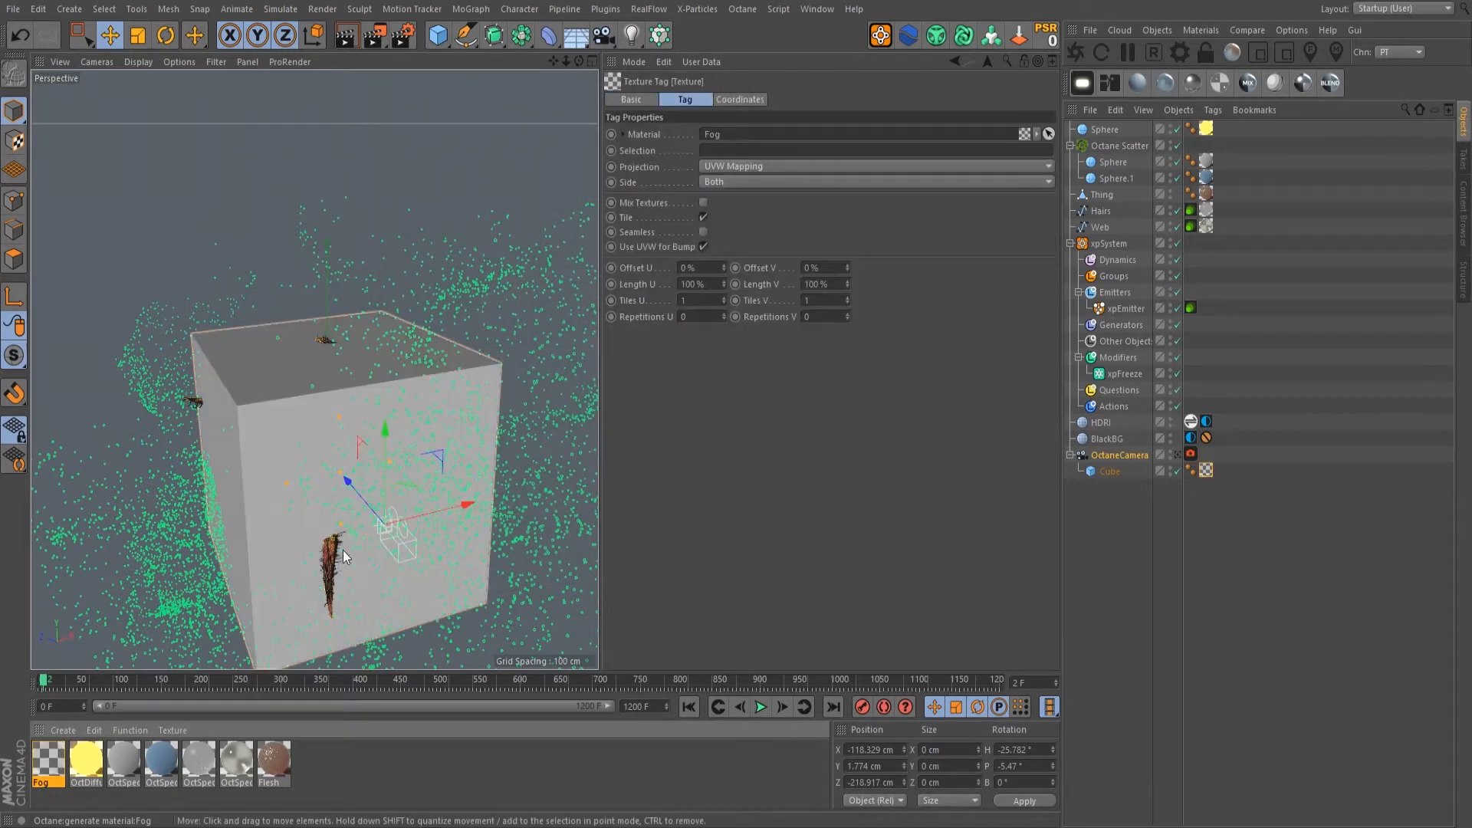
left_click(1172, 469)
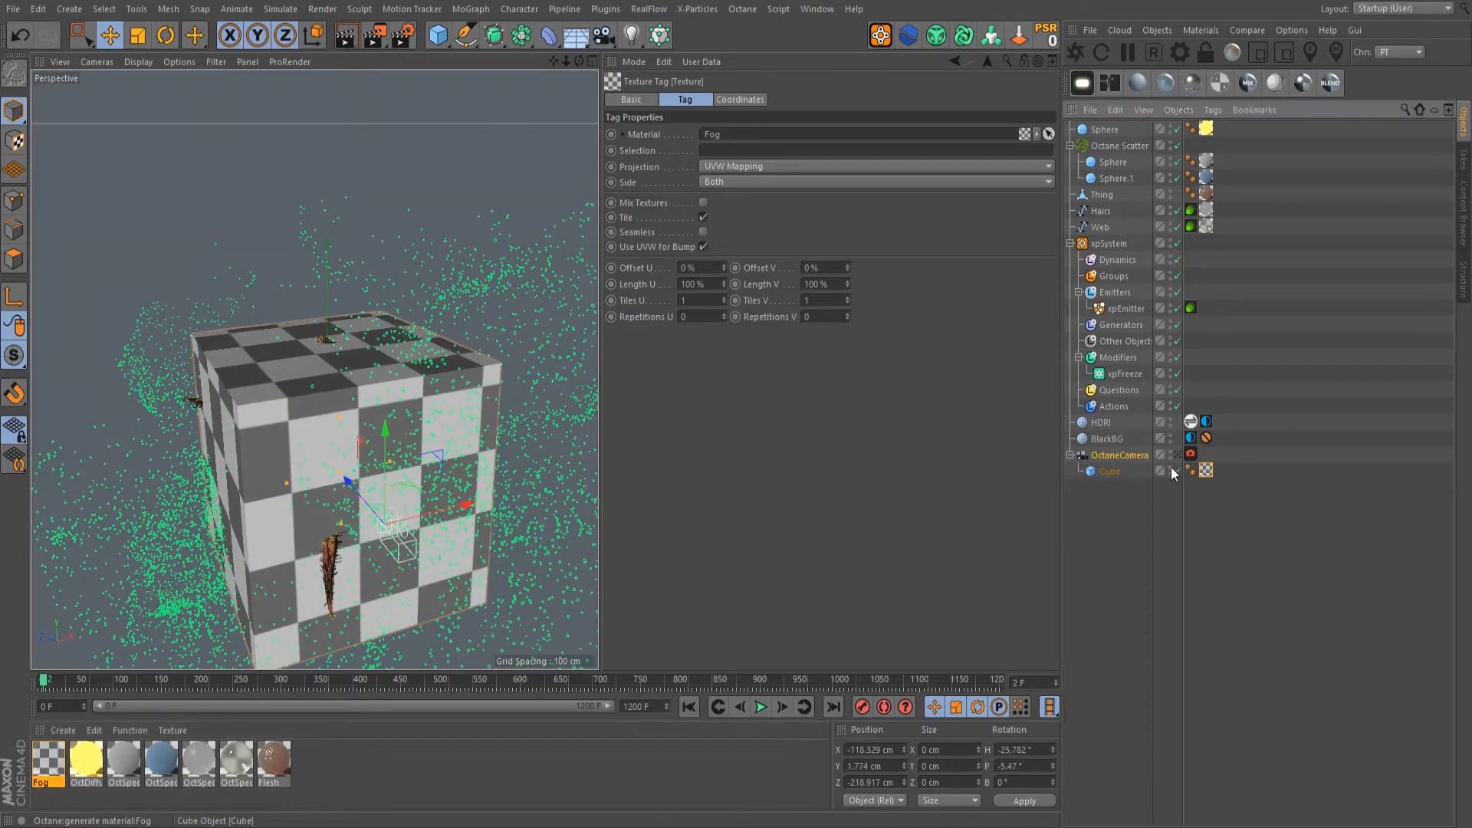
Step: Render the camera view of the fog in the Live Viewer and disable the HDRI sky
left_click(1077, 53)
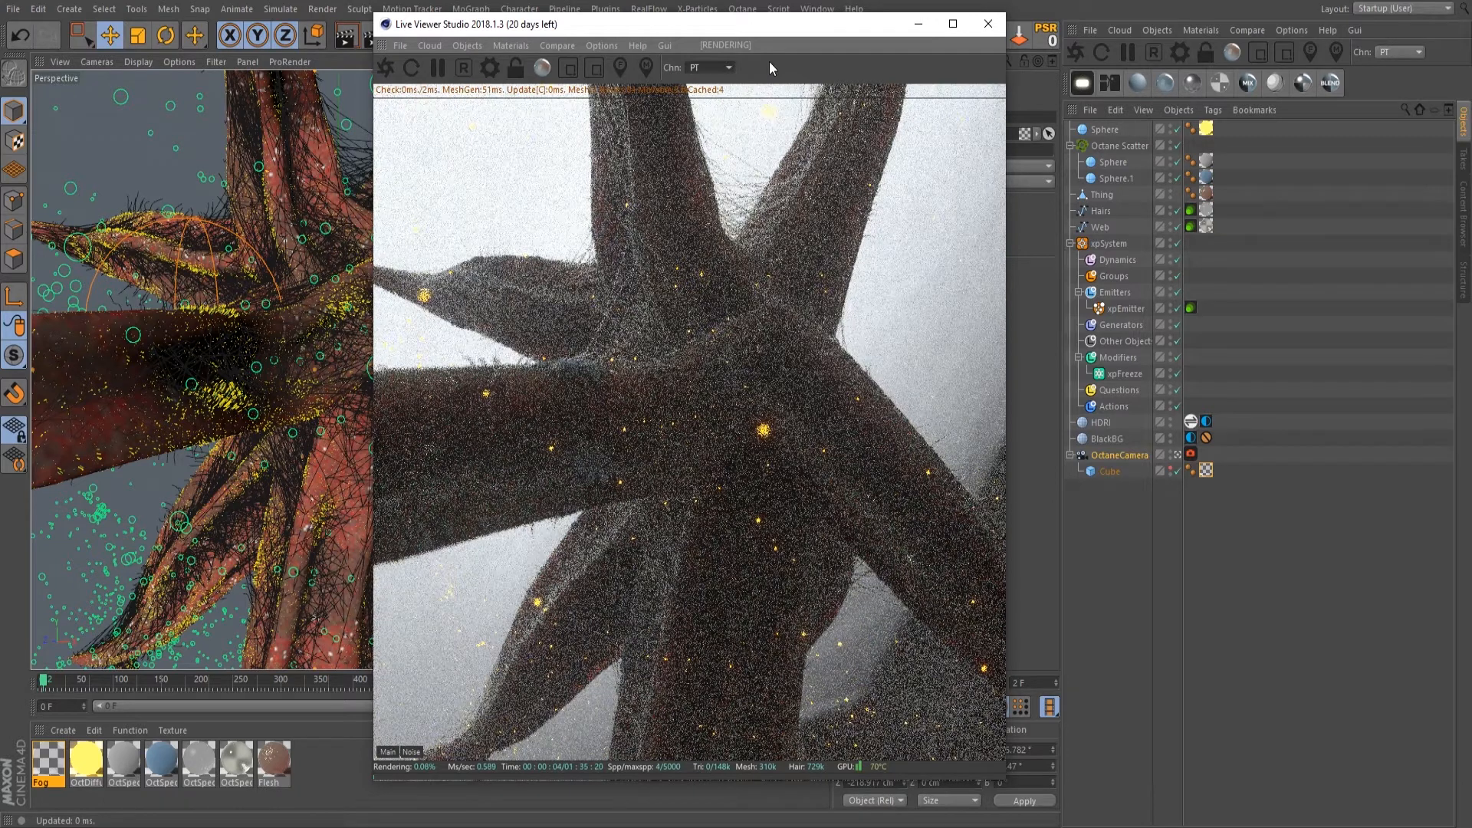
left_click_drag(816, 31, 802, 7)
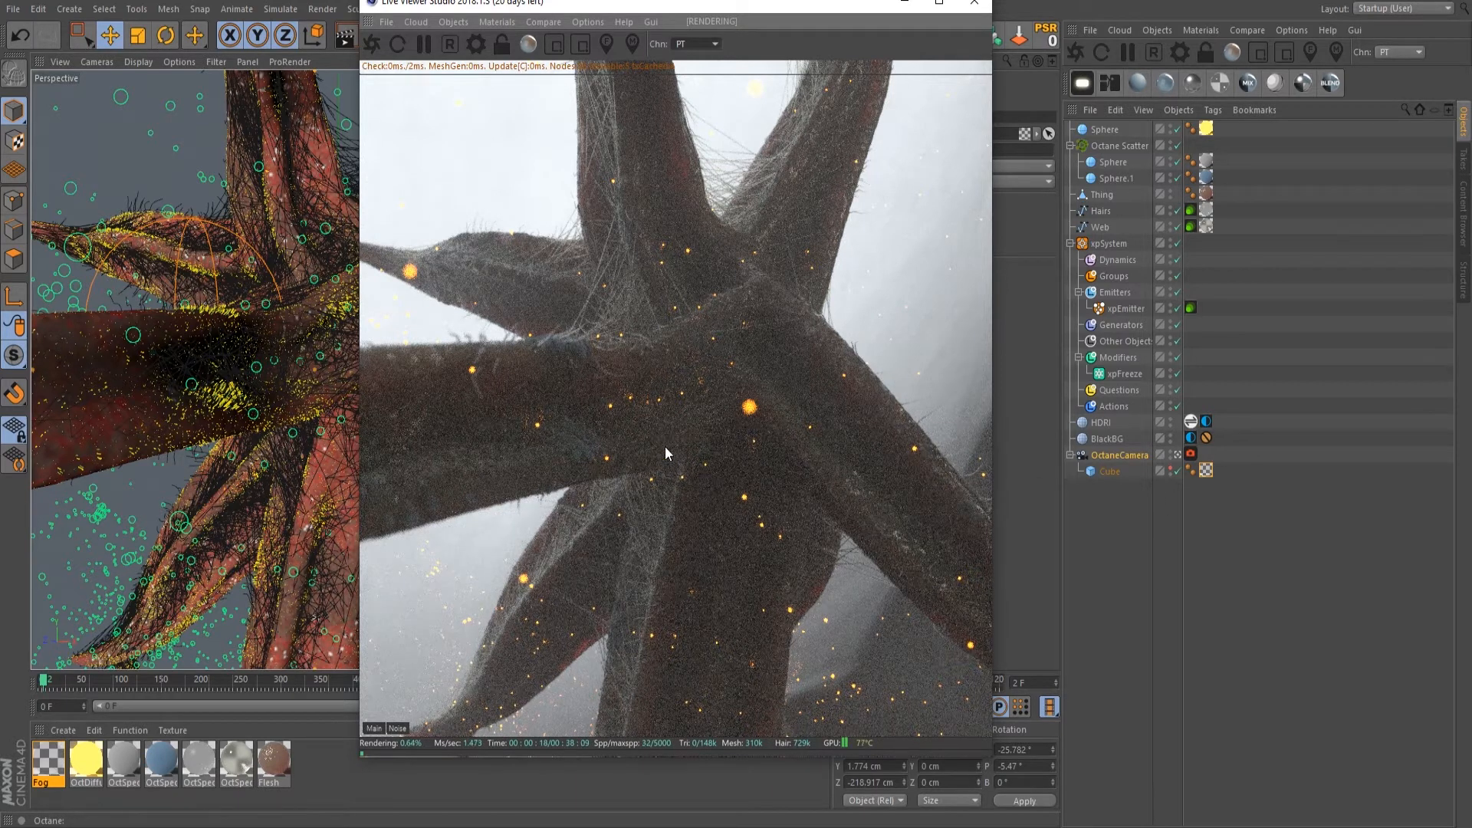
double_click(1171, 426, "alt")
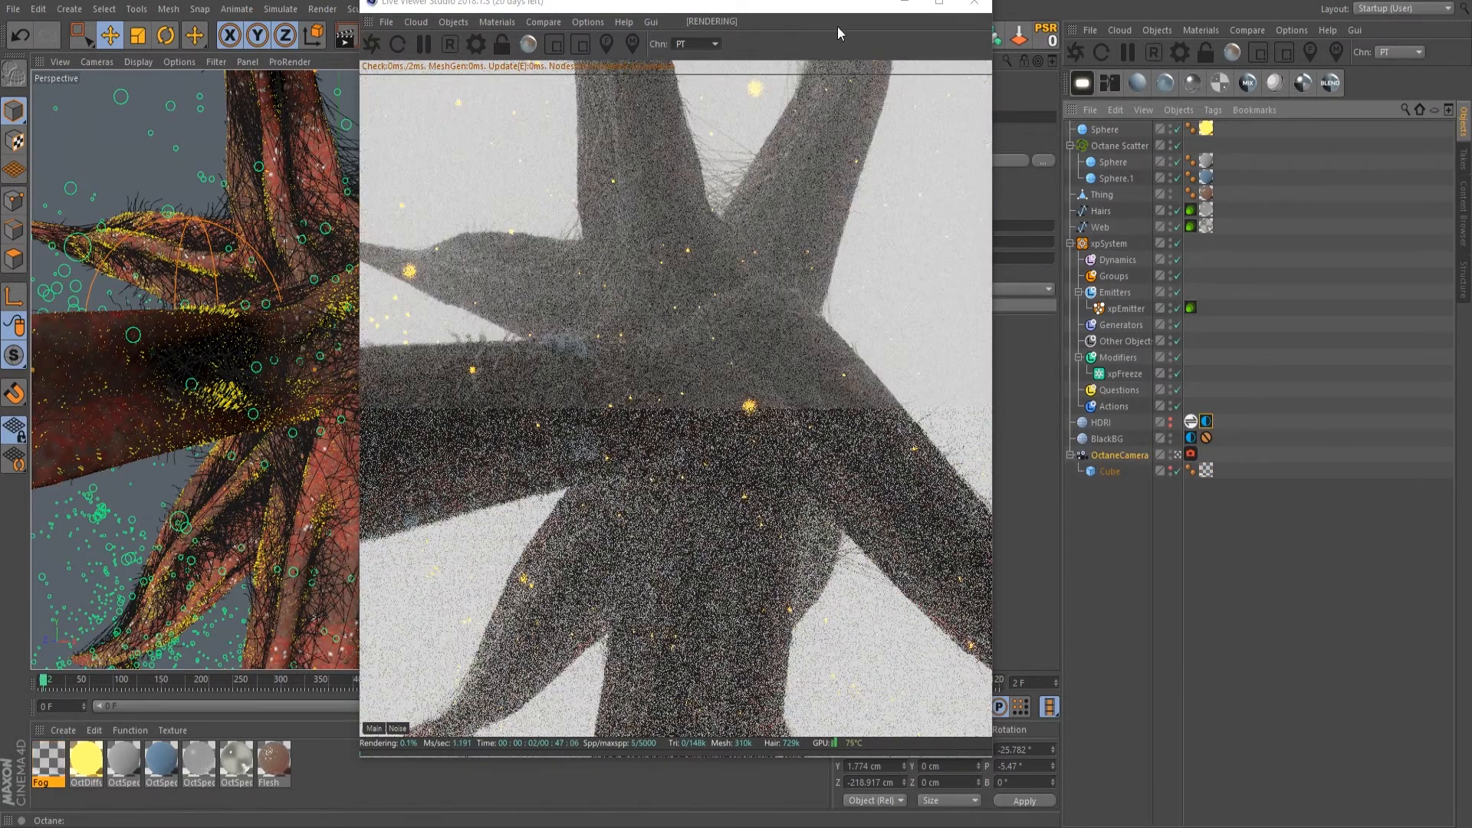
left_click_drag(838, 7, 447, 75)
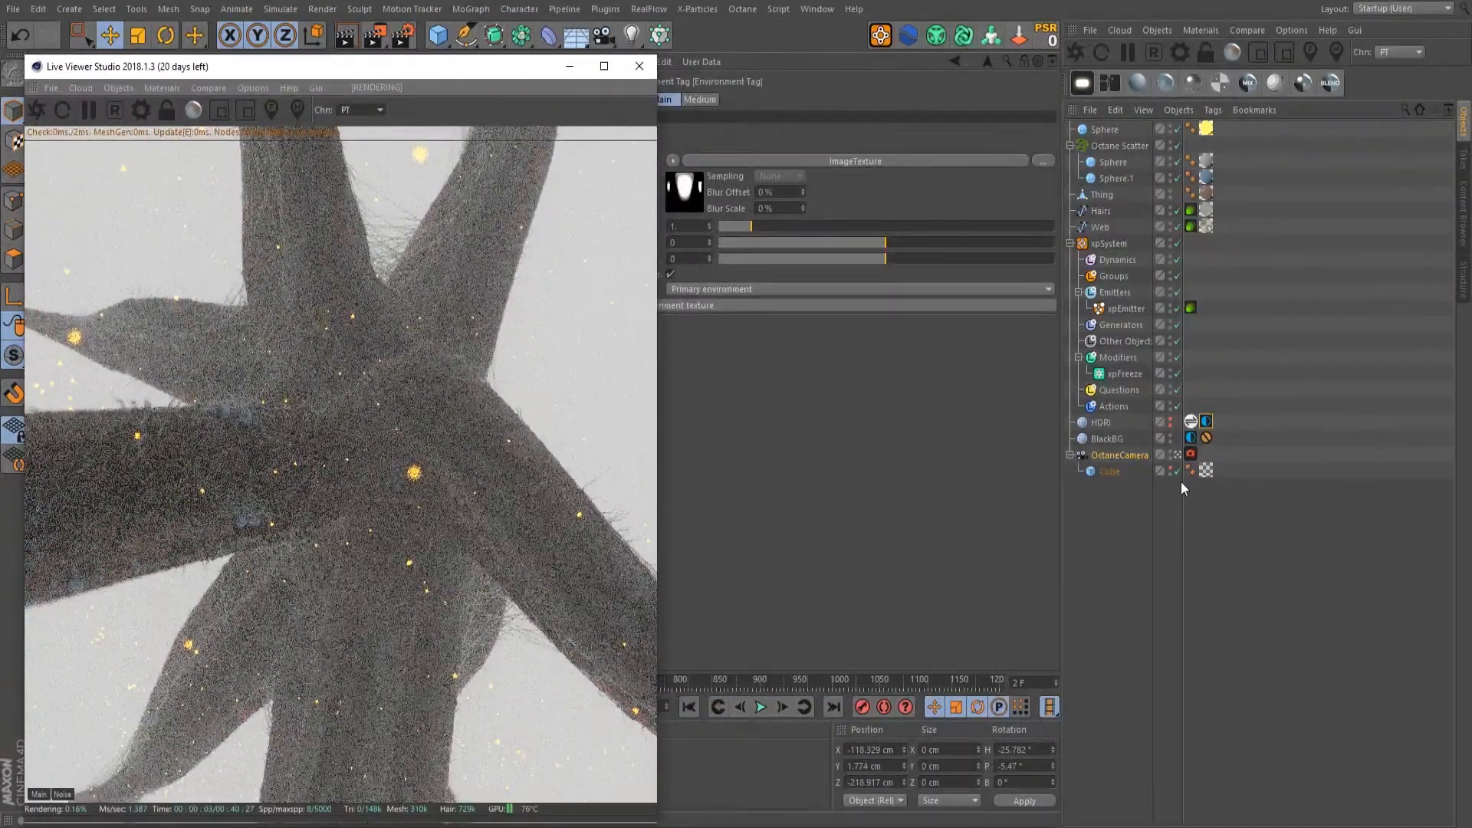
Step: Set the BlackBG sky's environment tag type to Primary environment, keeping the live render in view
left_click(1102, 439)
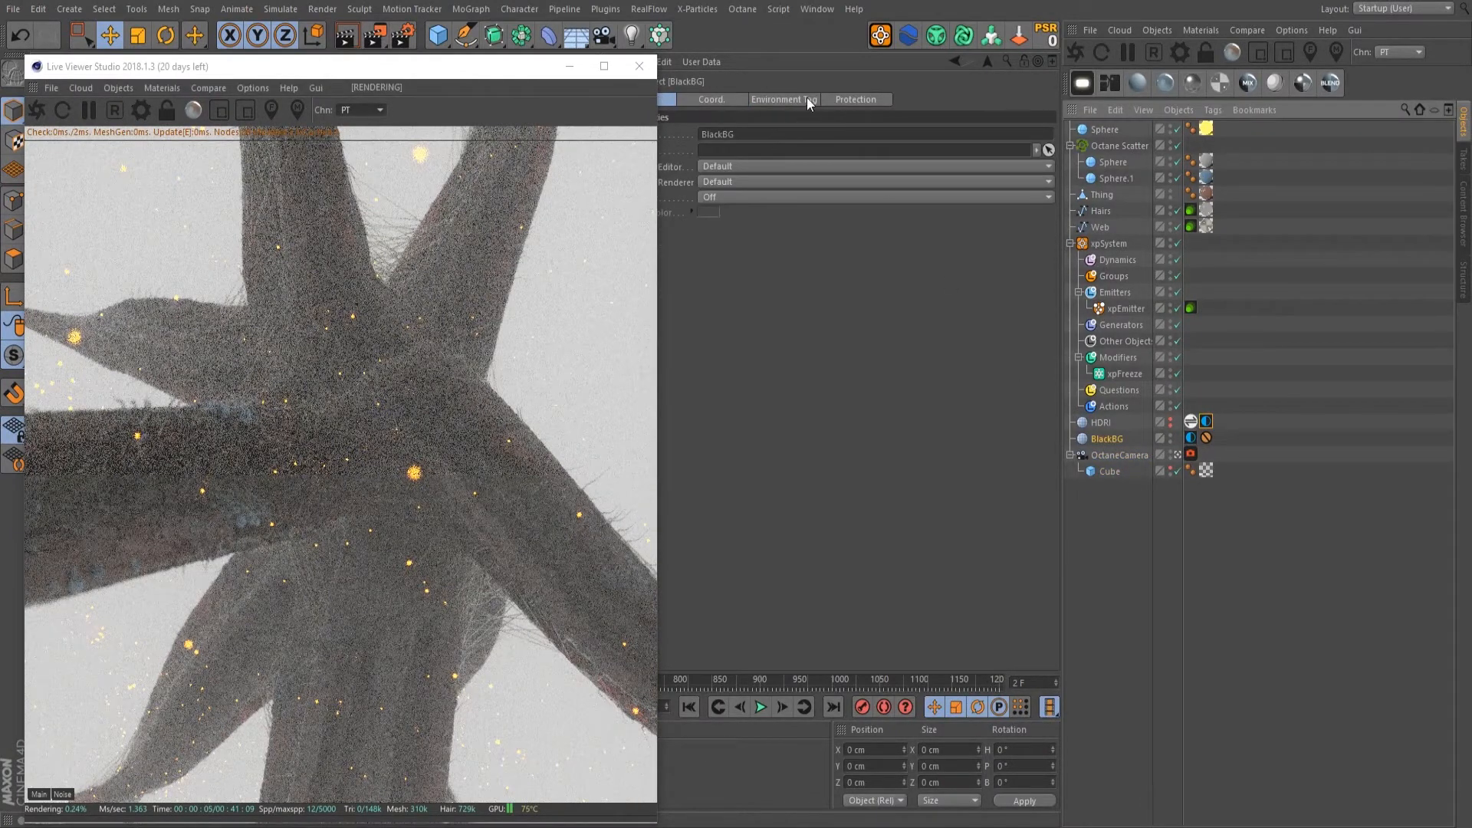
left_click(1206, 438)
left_click(715, 289)
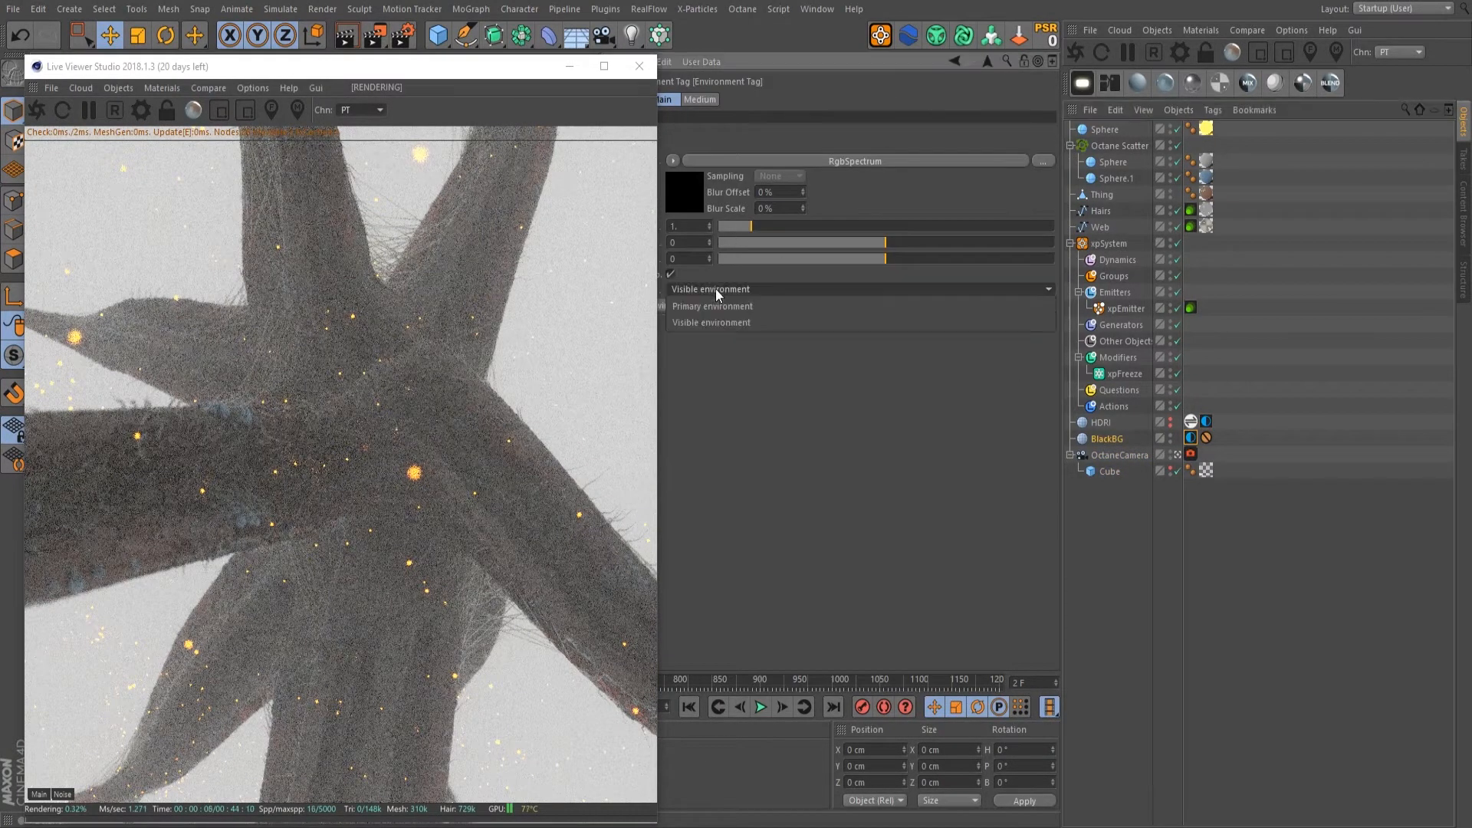
left_click(716, 305)
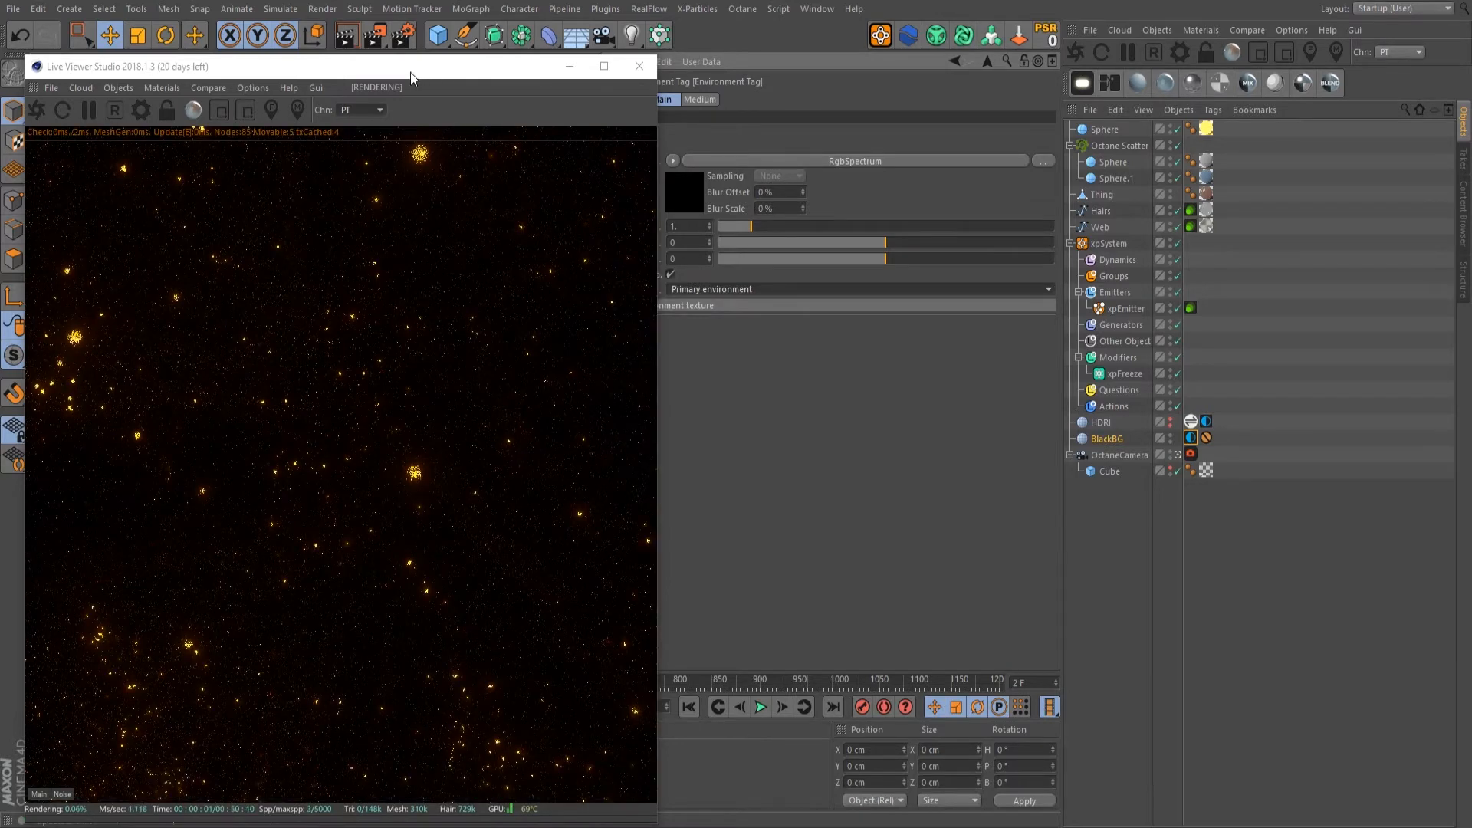
left_click_drag(411, 72, 714, 32)
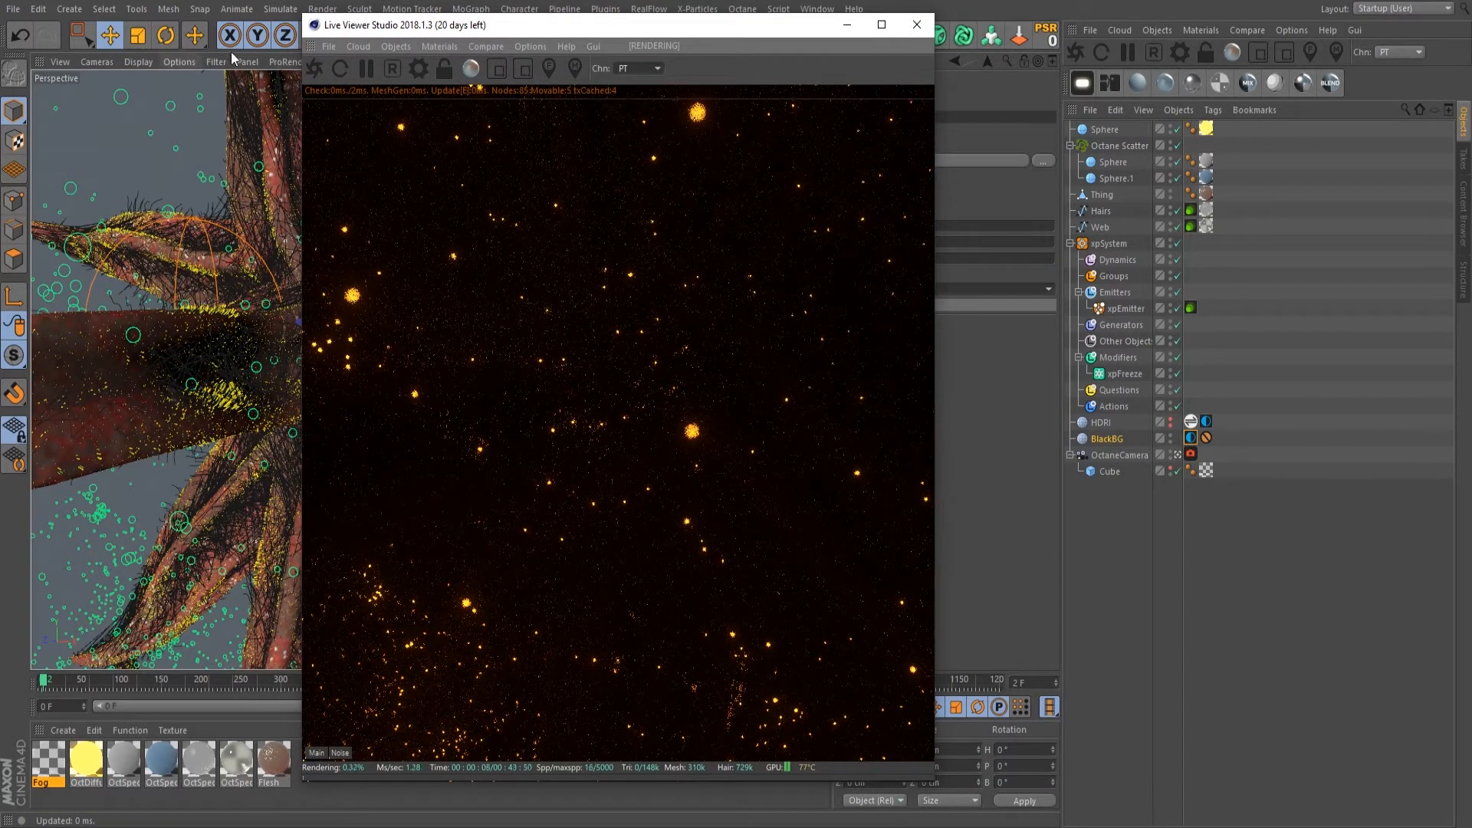
Step: Dock the Live Viewer beside the viewport and disable its camera check so the render keeps the current camera angle
left_click_drag(314, 51, 57, 126)
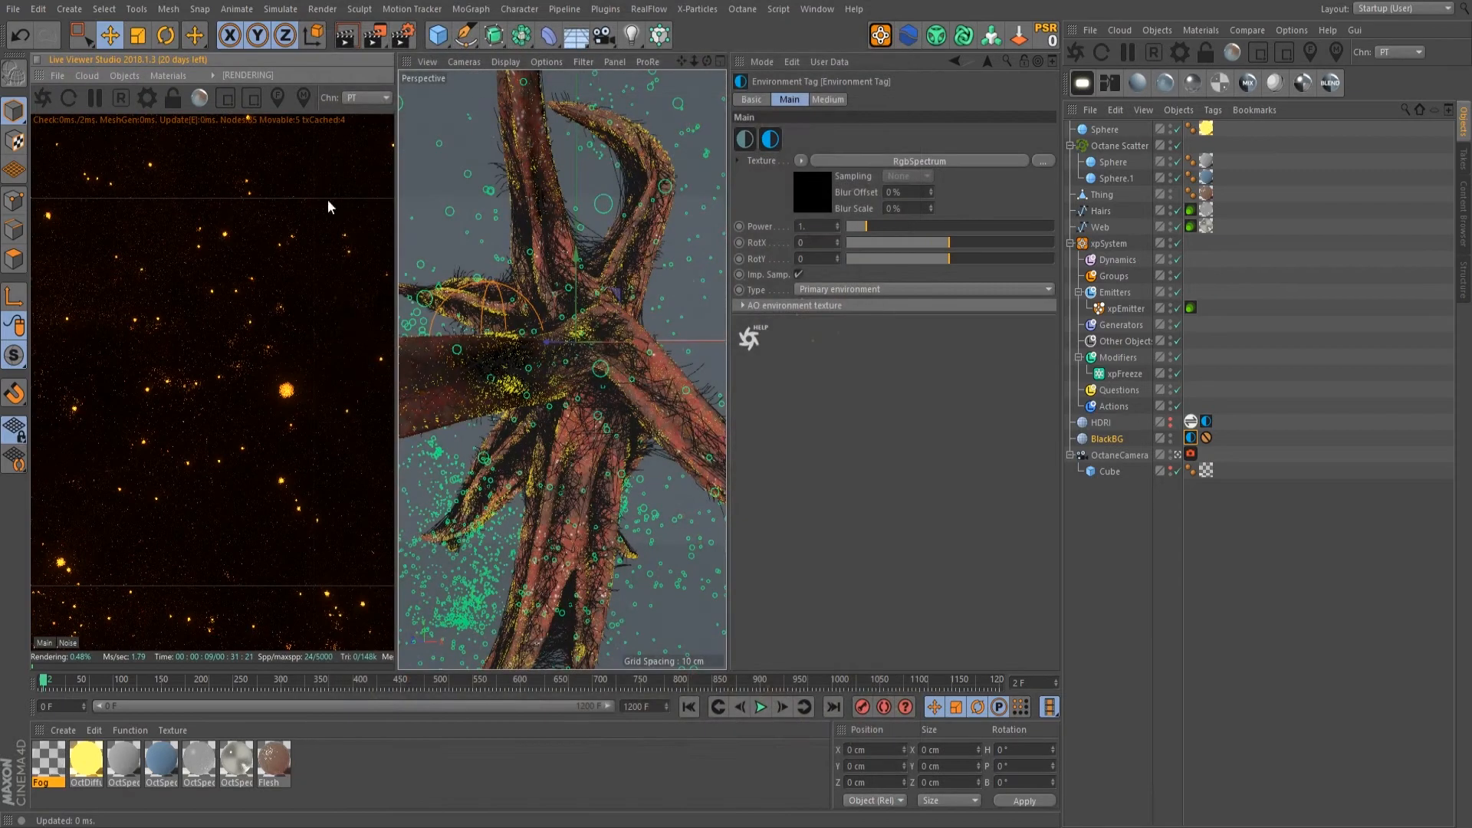
left_click(1292, 30)
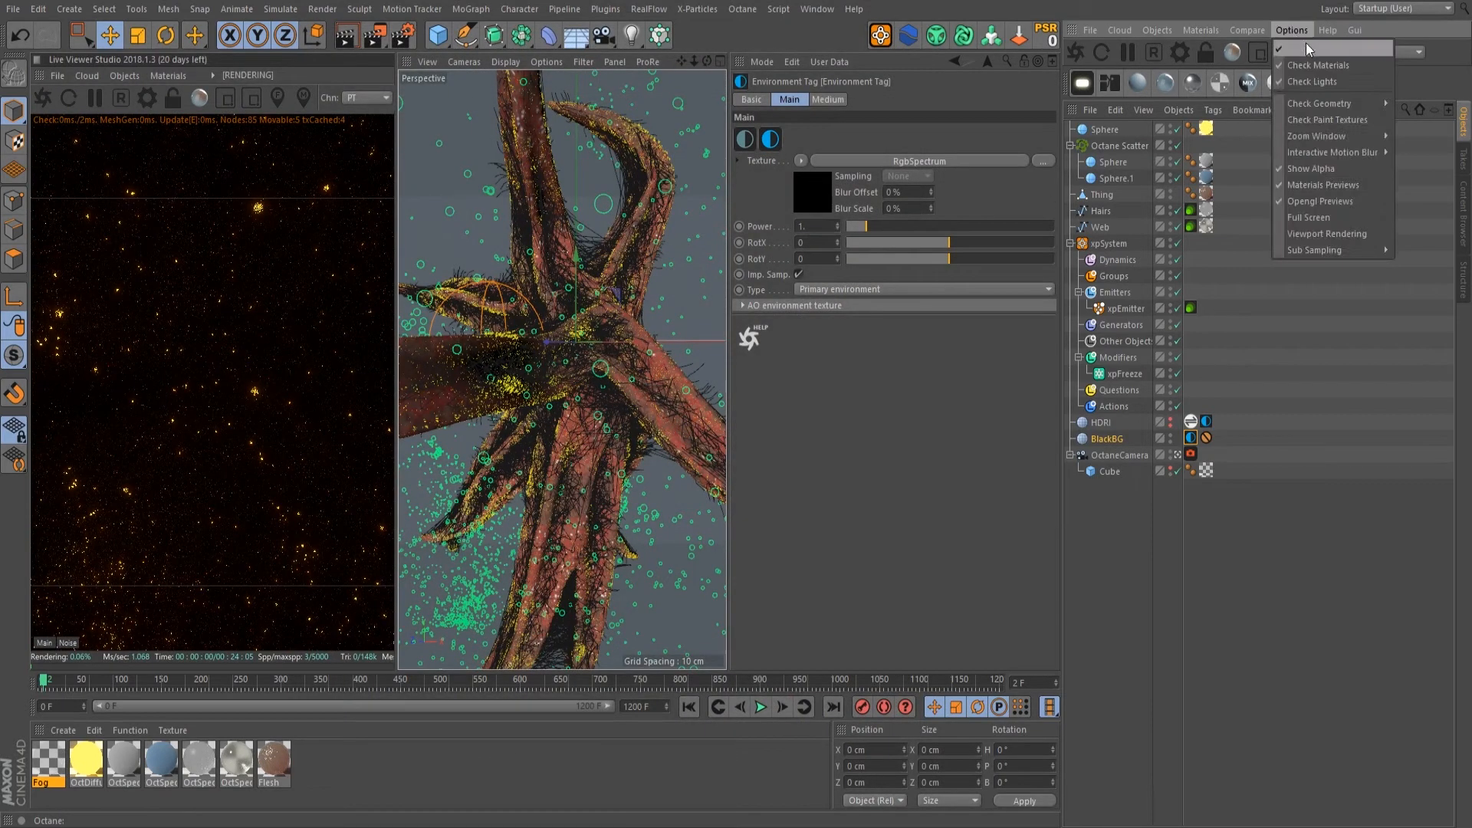
left_click(1303, 49)
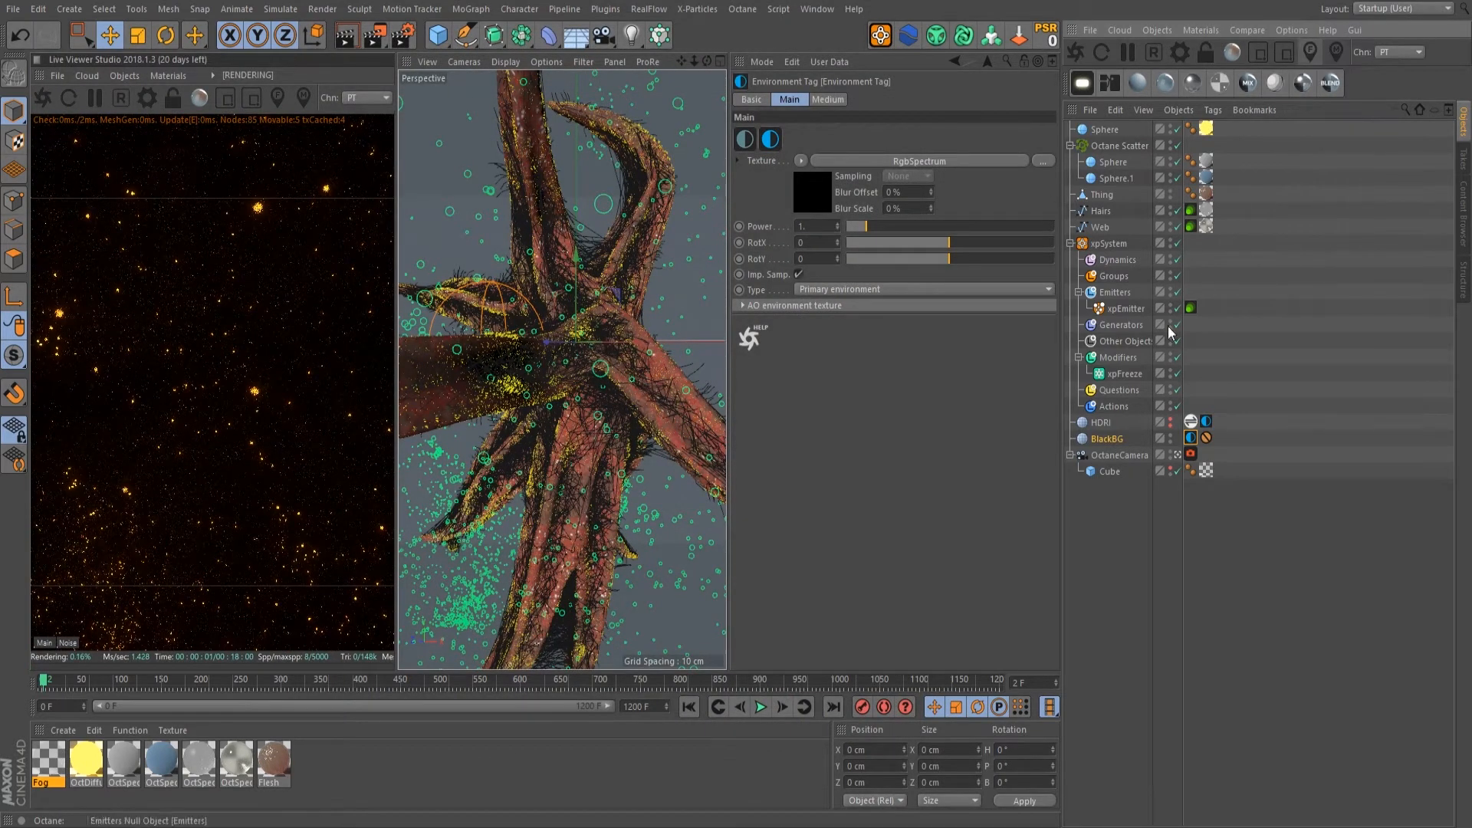
Step: Leave the Octane camera's view and place an Octane area light above the creature, pitched -90° at about Y 531 cm, Z -193 cm
left_click(1179, 455)
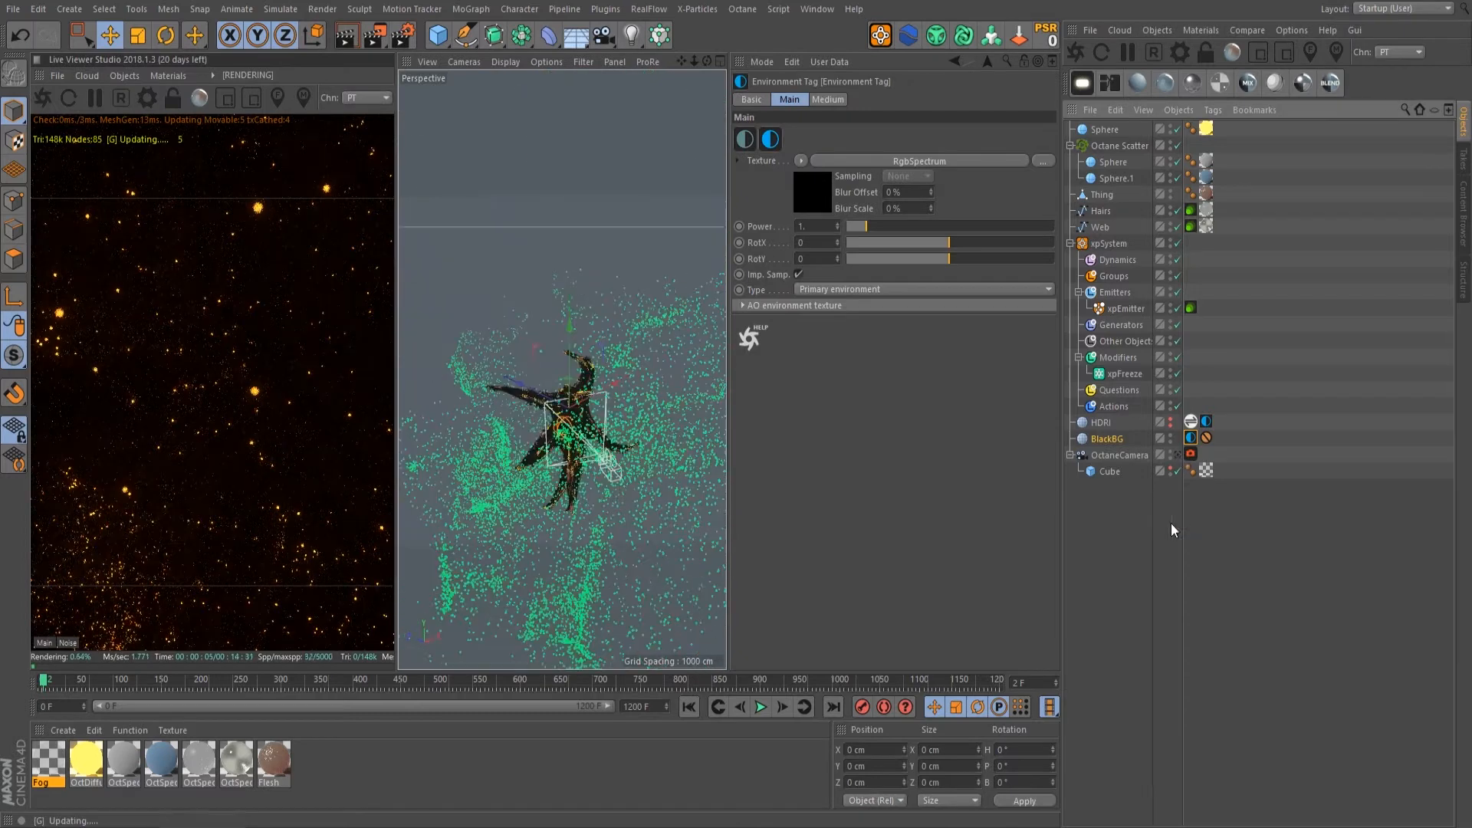
scroll(580, 462, "up", 5)
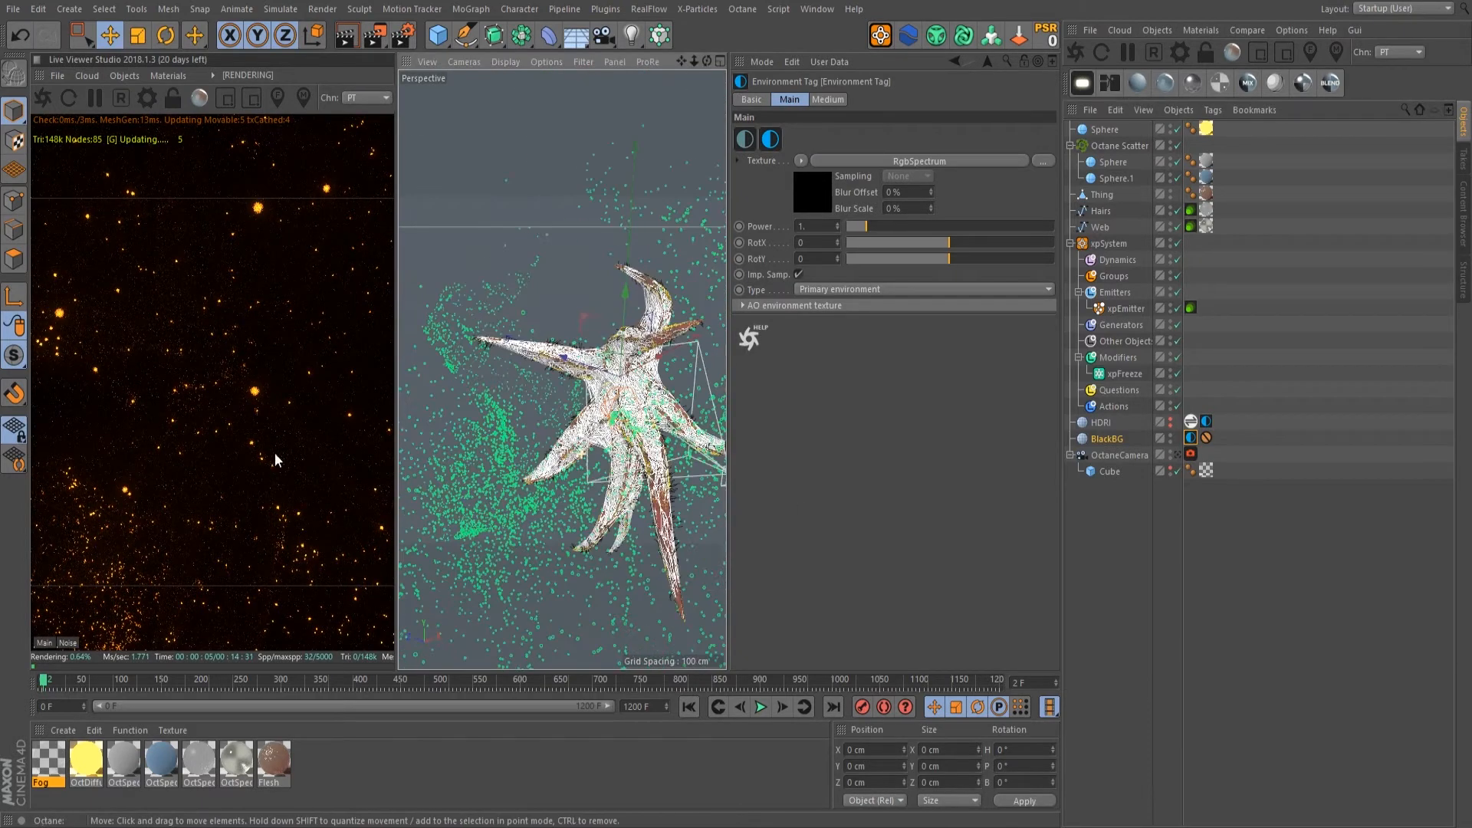
left_click_drag(579, 404, 779, 395, "alt")
left_click(1082, 83)
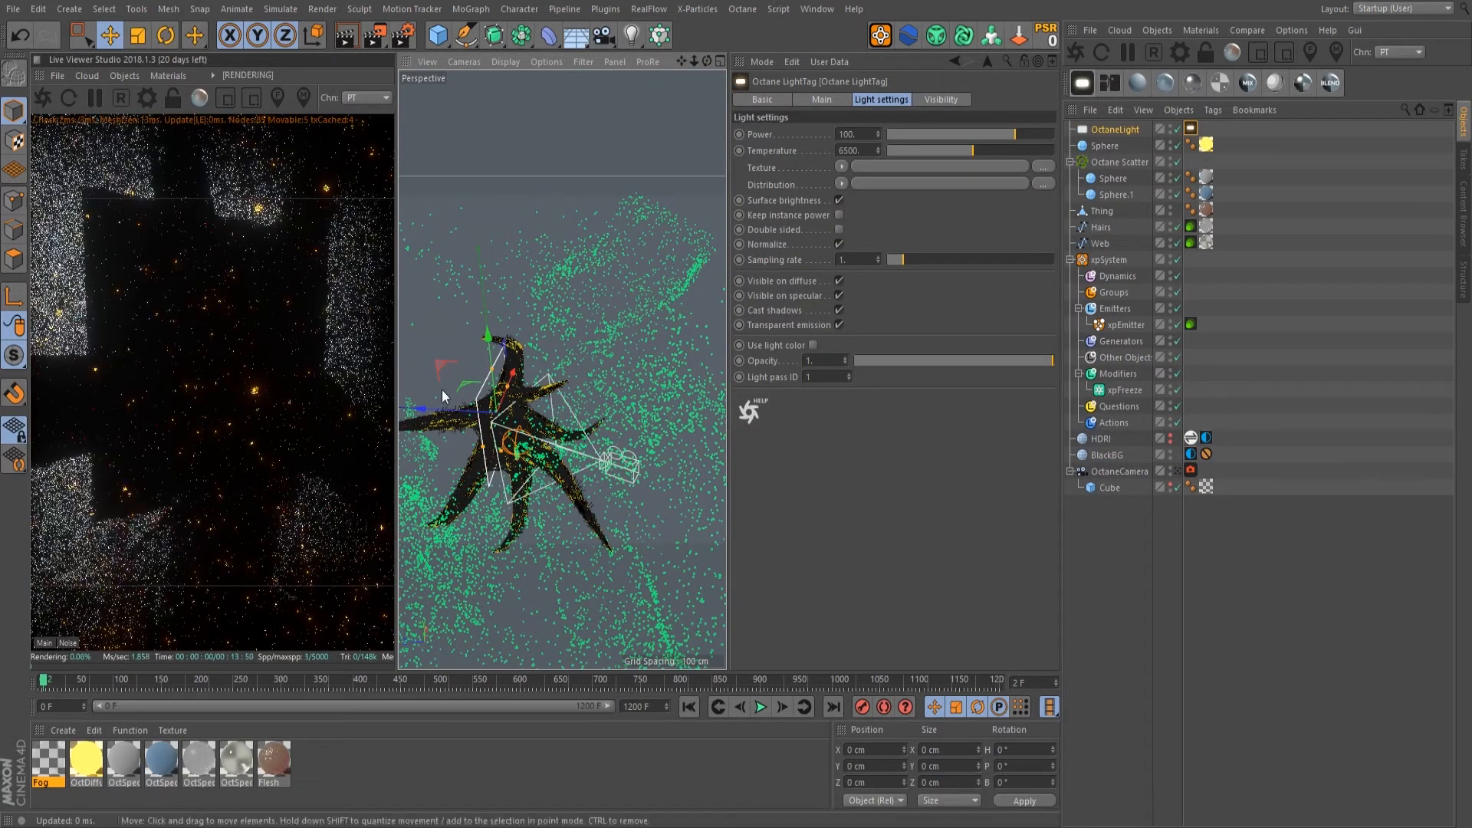
key("r")
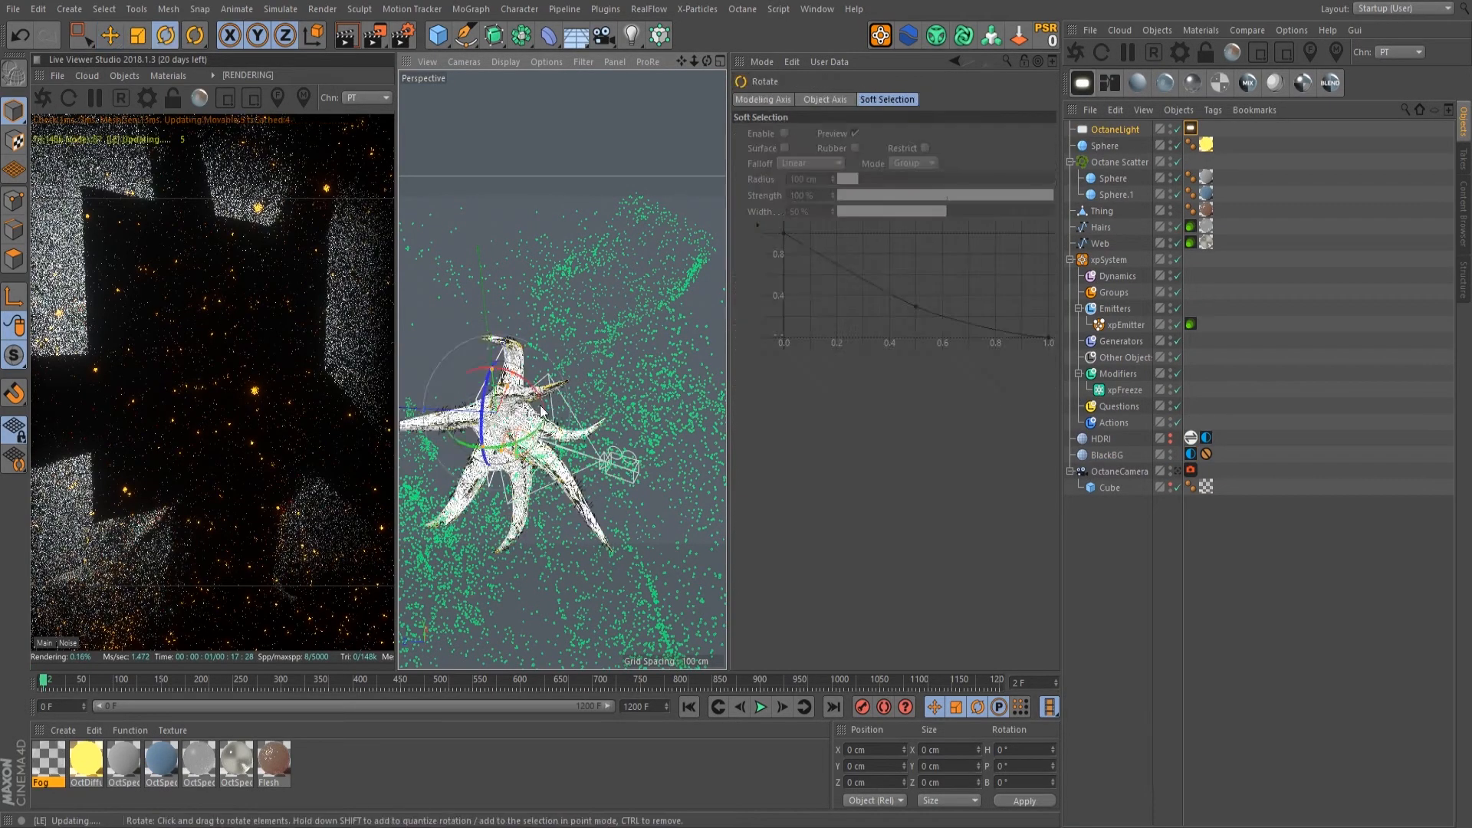
left_click_drag(531, 389, 482, 170)
key("e")
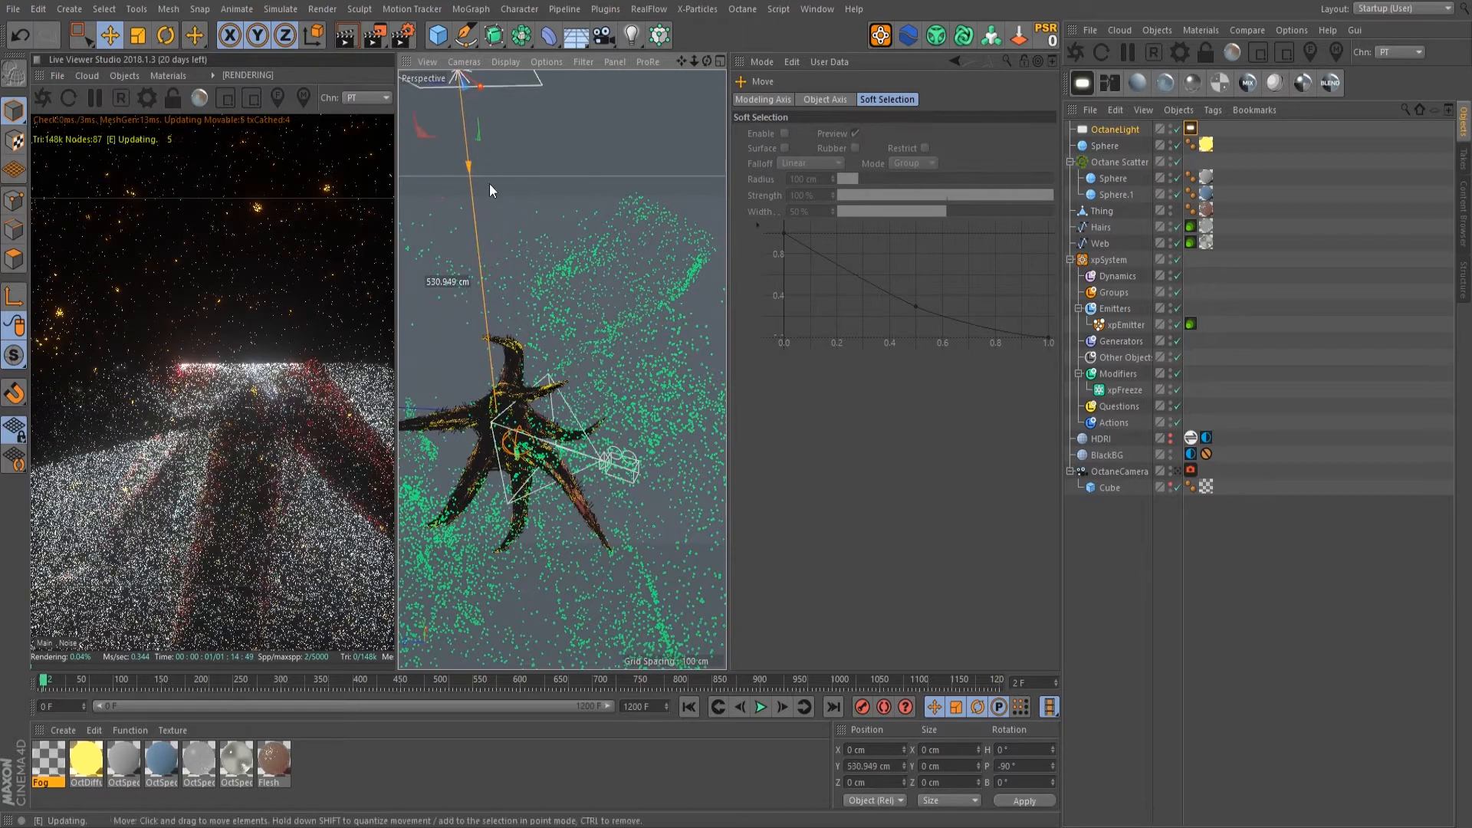
scroll(514, 305, "down", 2)
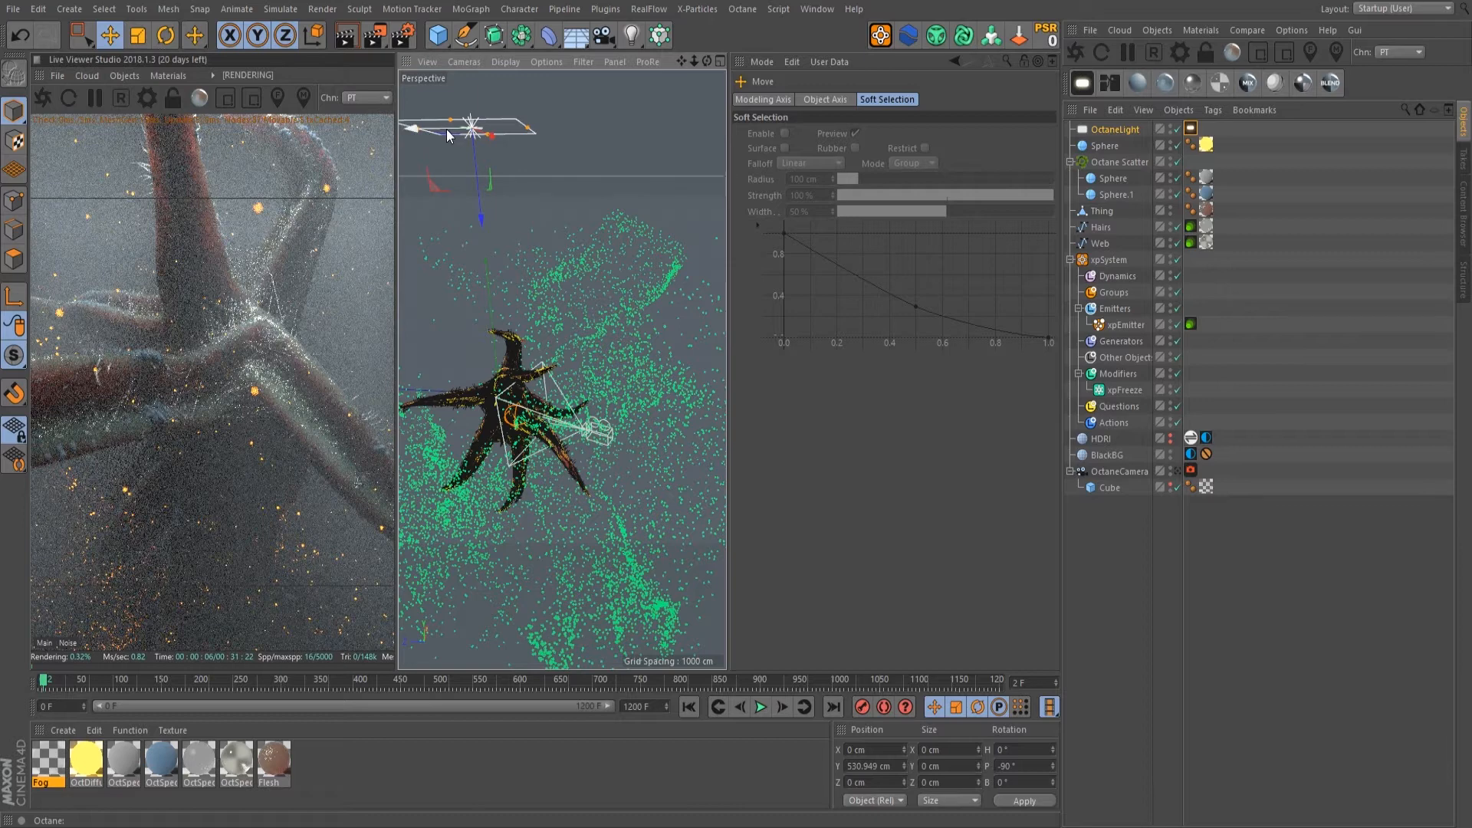
left_click_drag(448, 136, 555, 132)
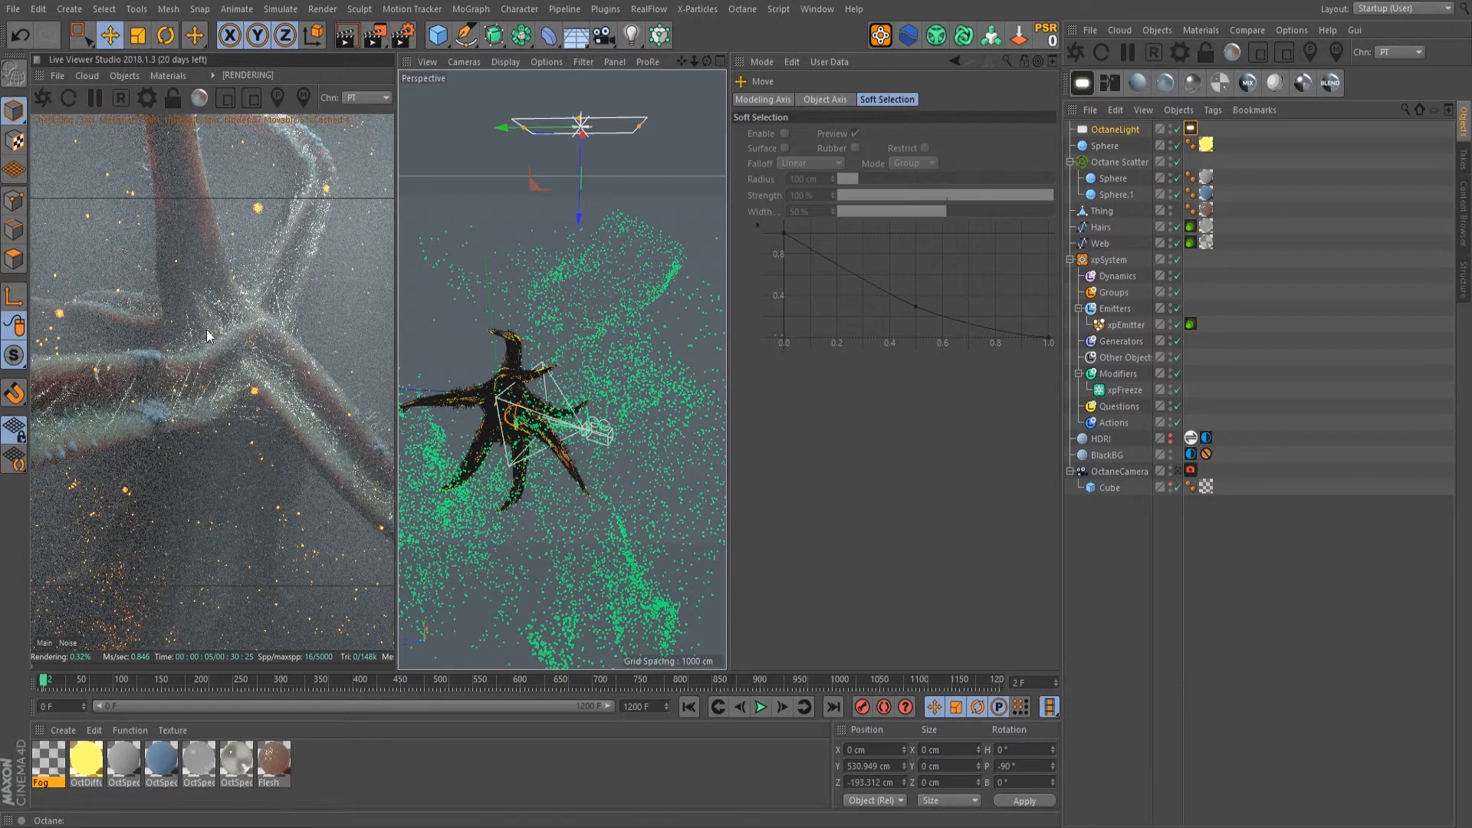
Step: Add a second, scaled-down Octane area light beside the creature, with a 90° heading at about X 450 cm
left_click(1082, 82)
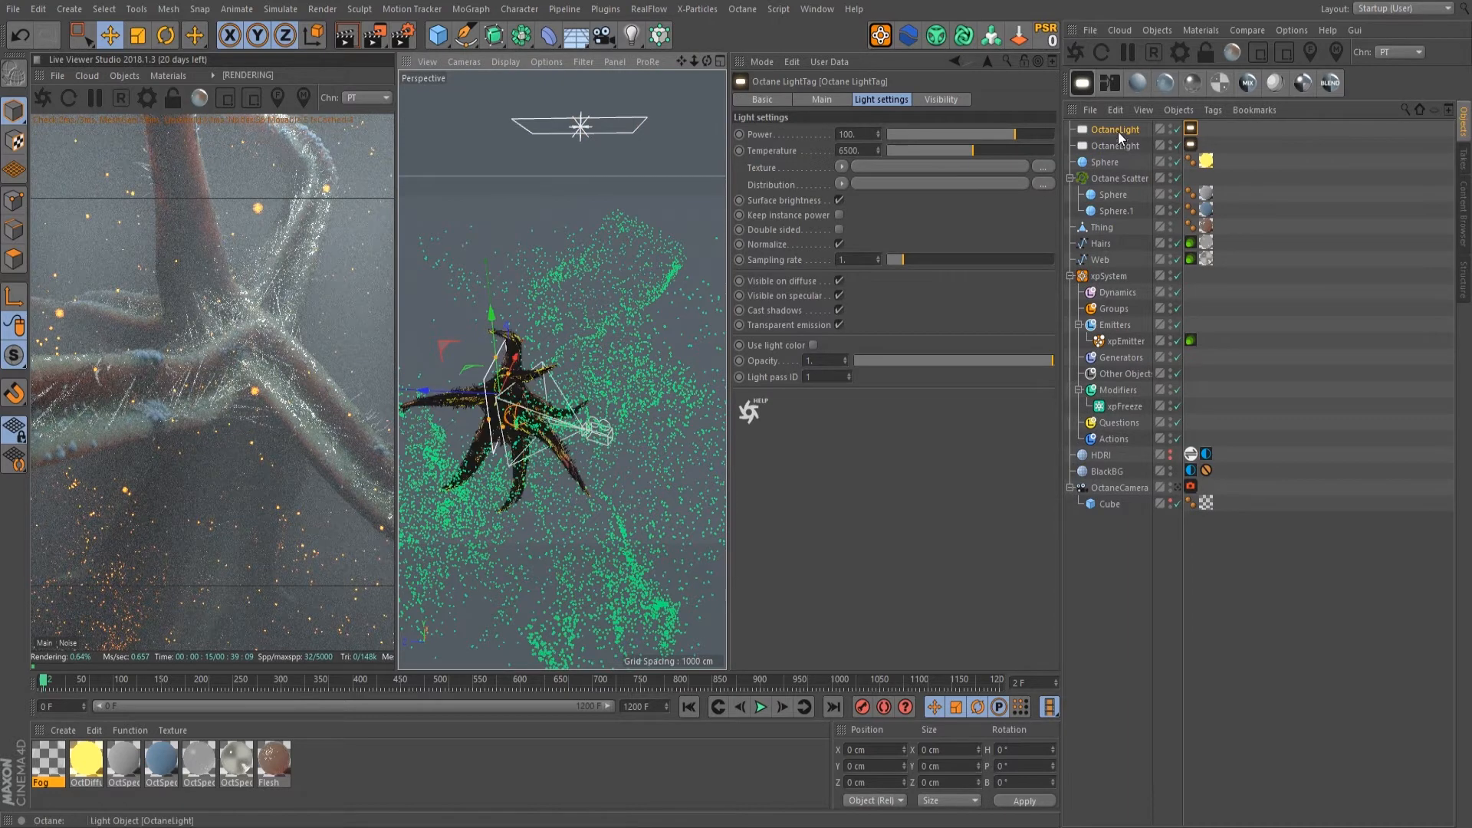
key("t")
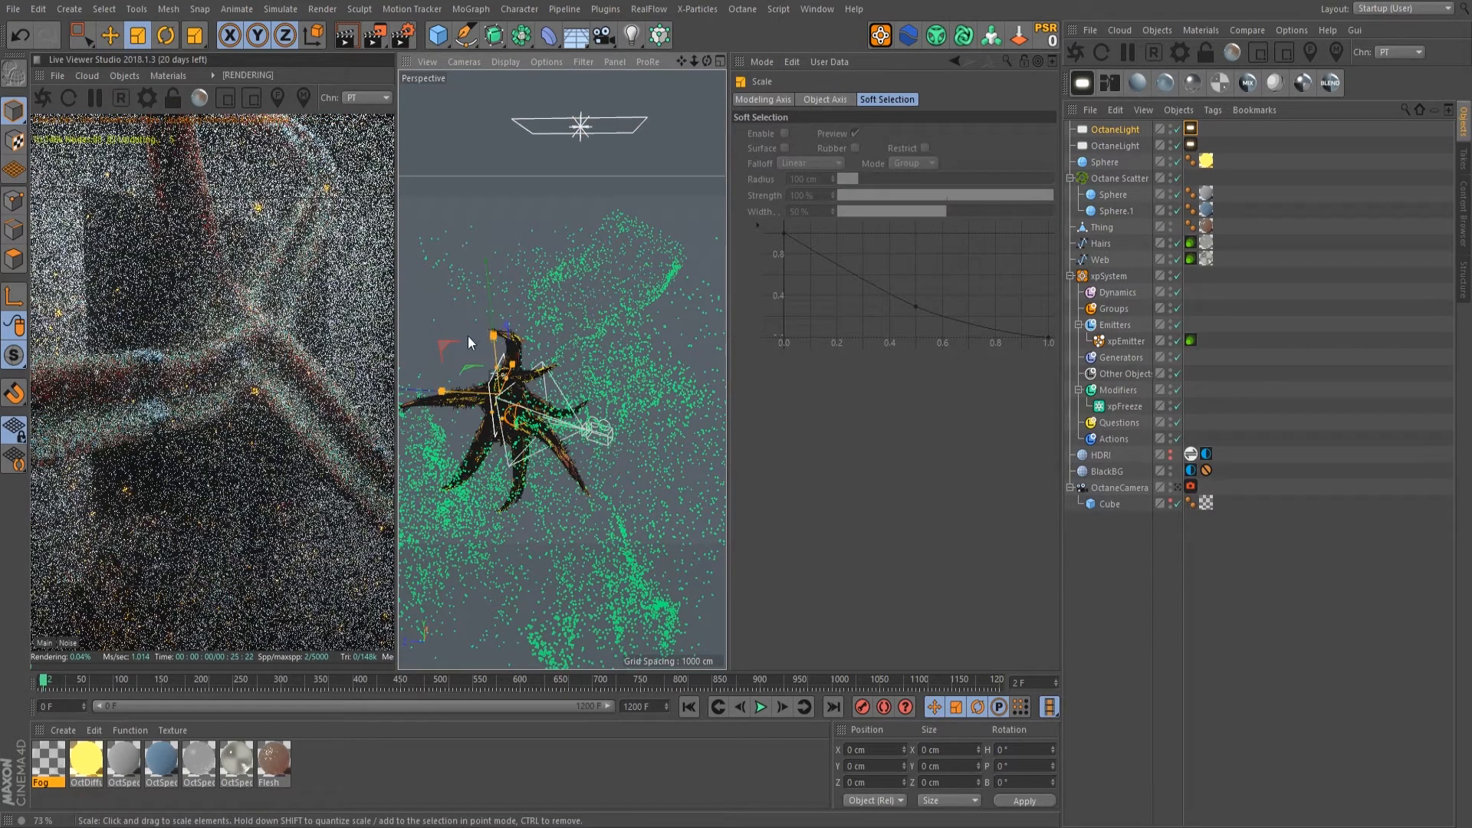
key("r")
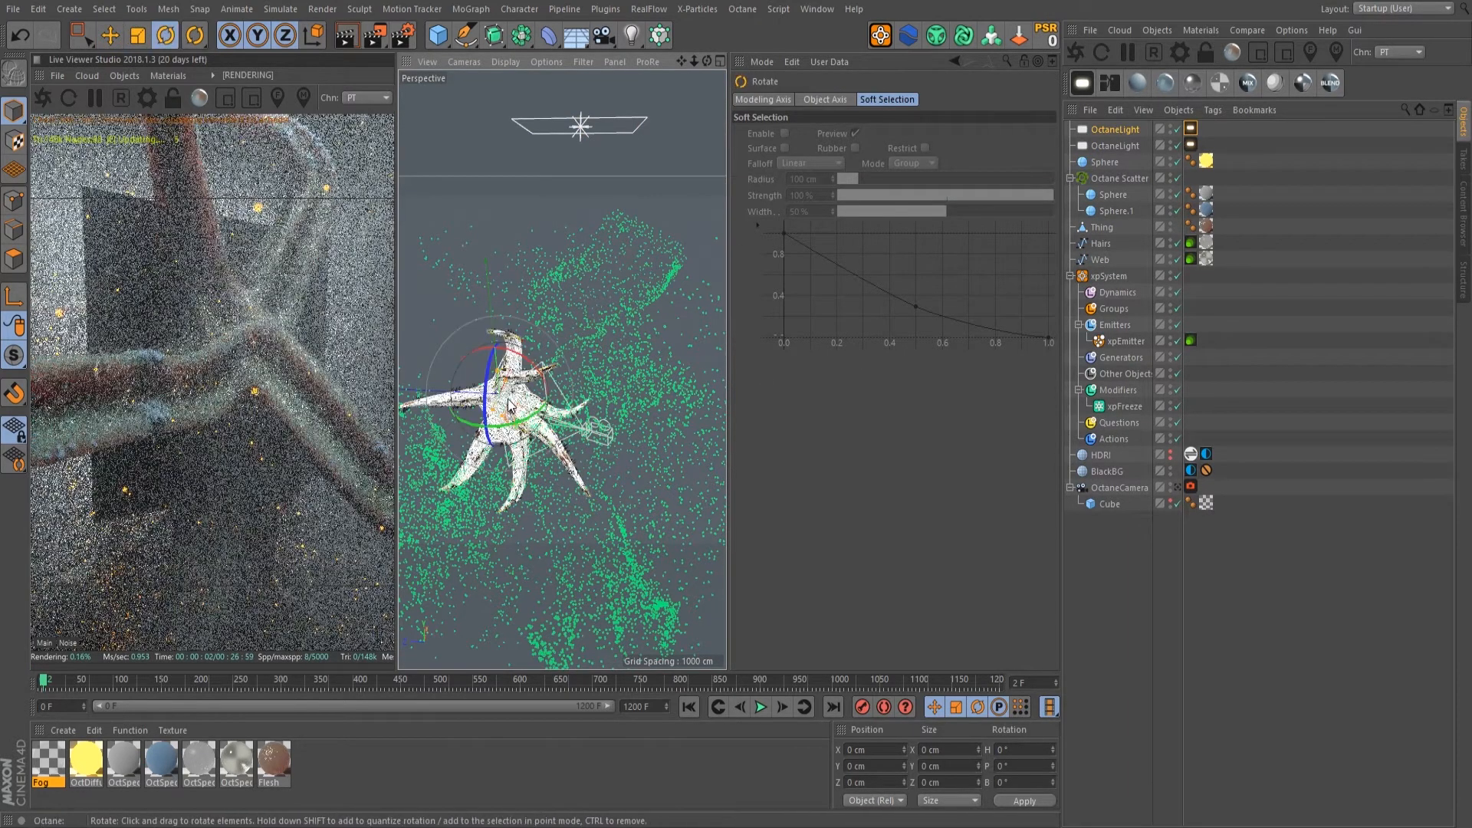
left_click_drag(520, 426, 603, 368)
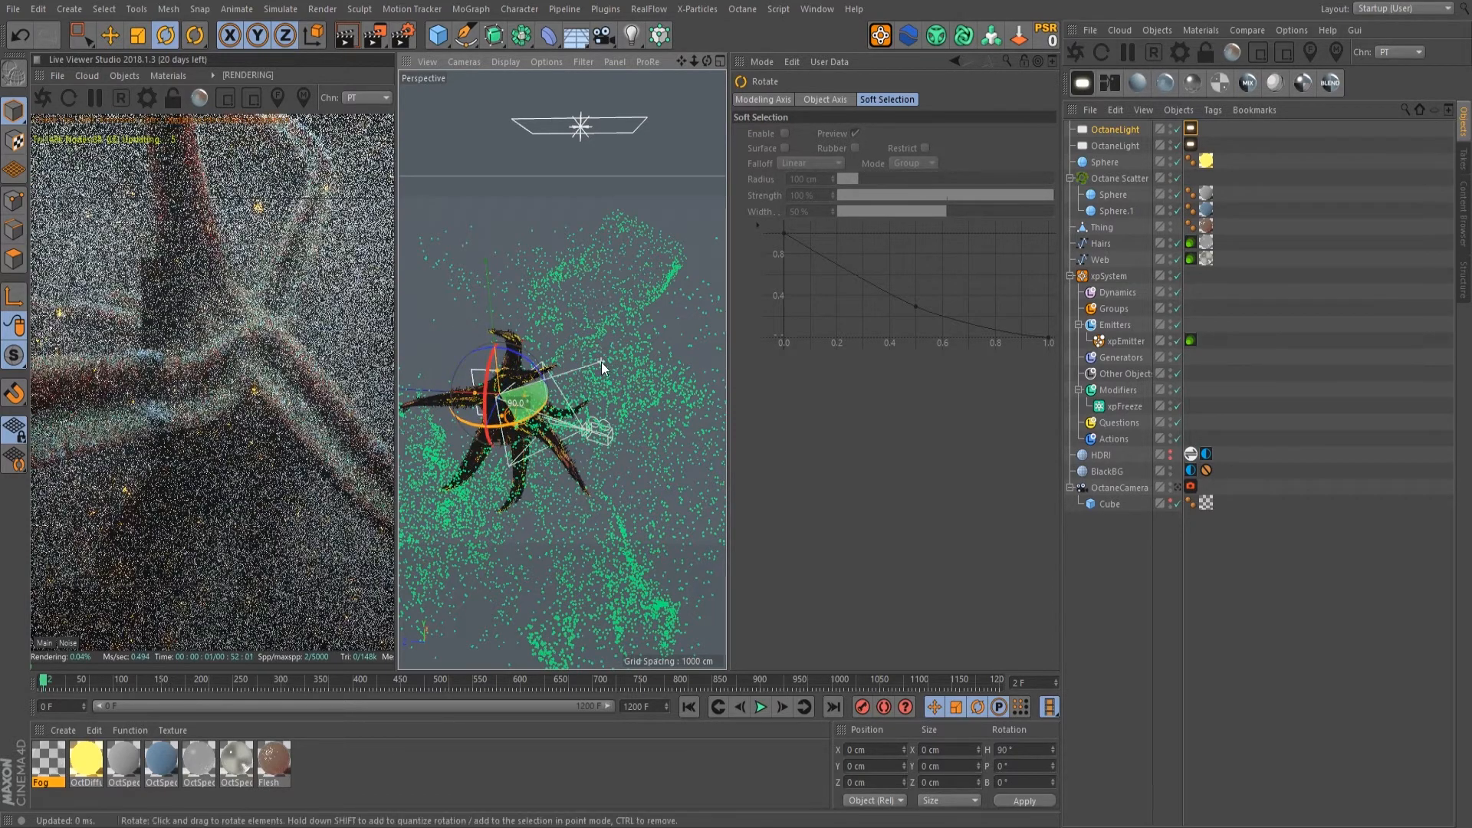
key("e")
left_click_drag(543, 421, 399, 426, "alt")
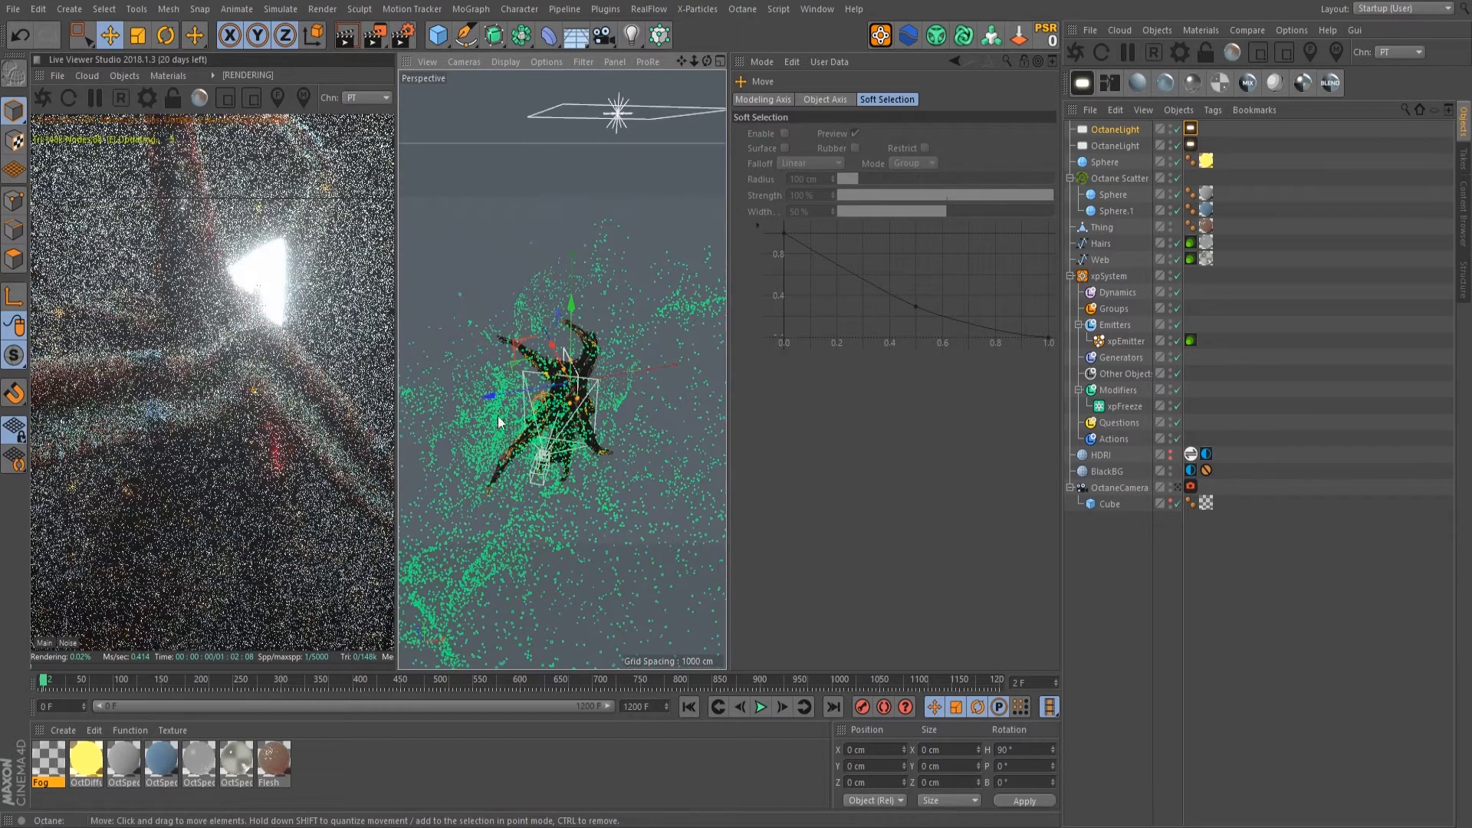
left_click_drag(500, 389, 640, 351)
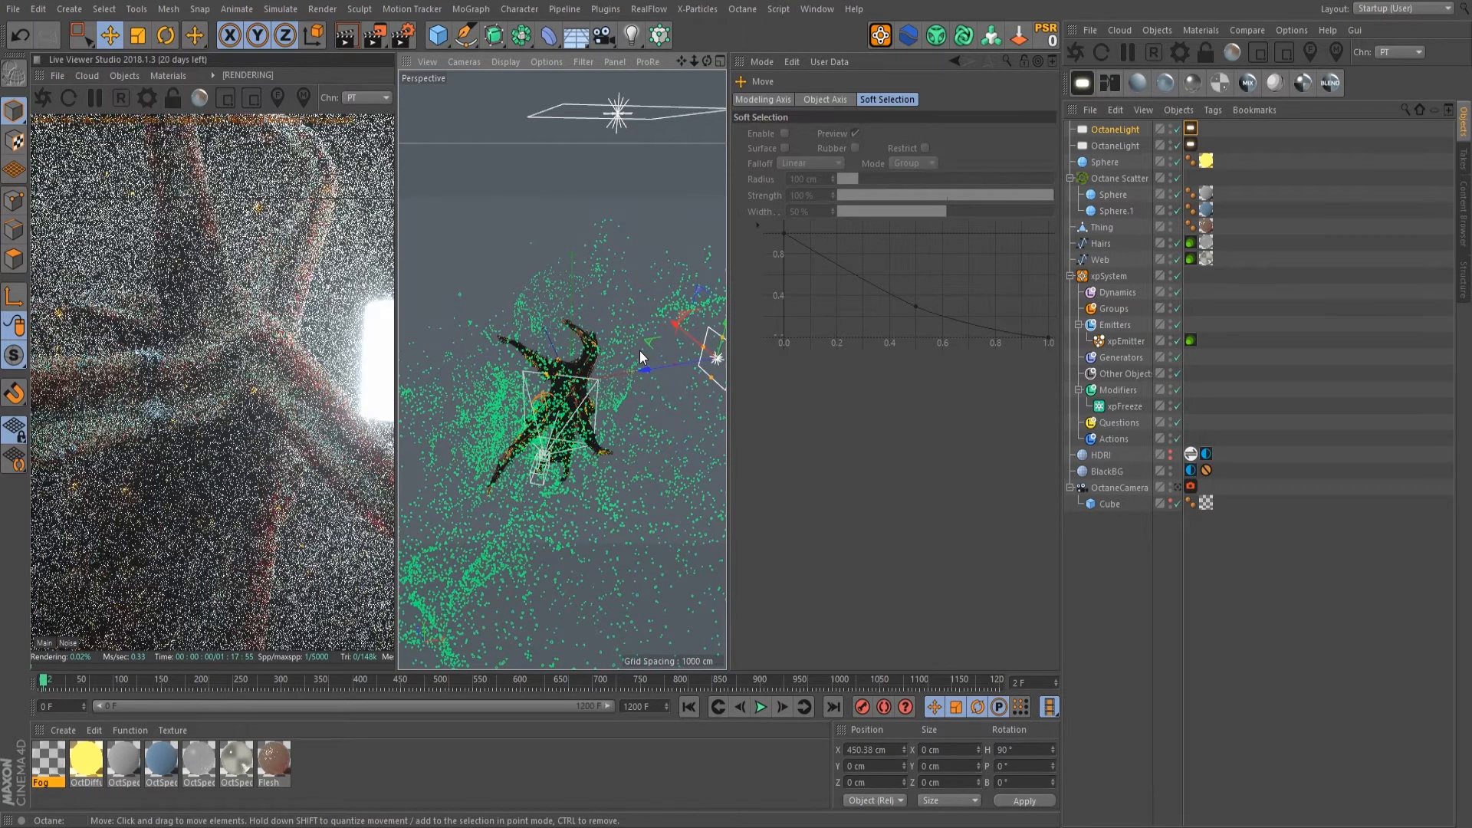
scroll(592, 416, "down", 3)
middle_click_drag(623, 344, 560, 370, "alt")
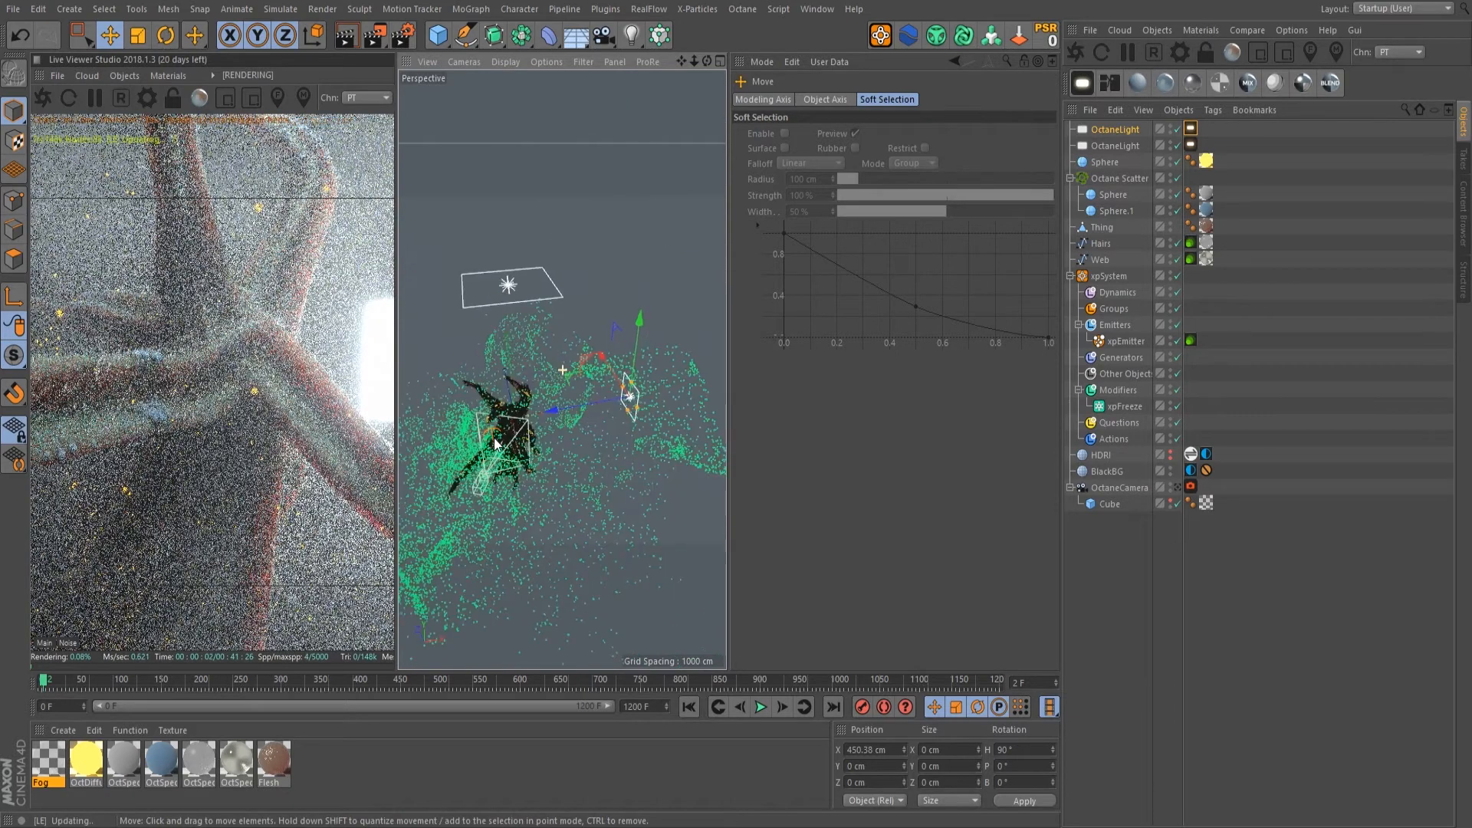
Step: Shift the second Octane light to about Z 278 cm and rotate its heading to about 142°
left_click(1191, 130)
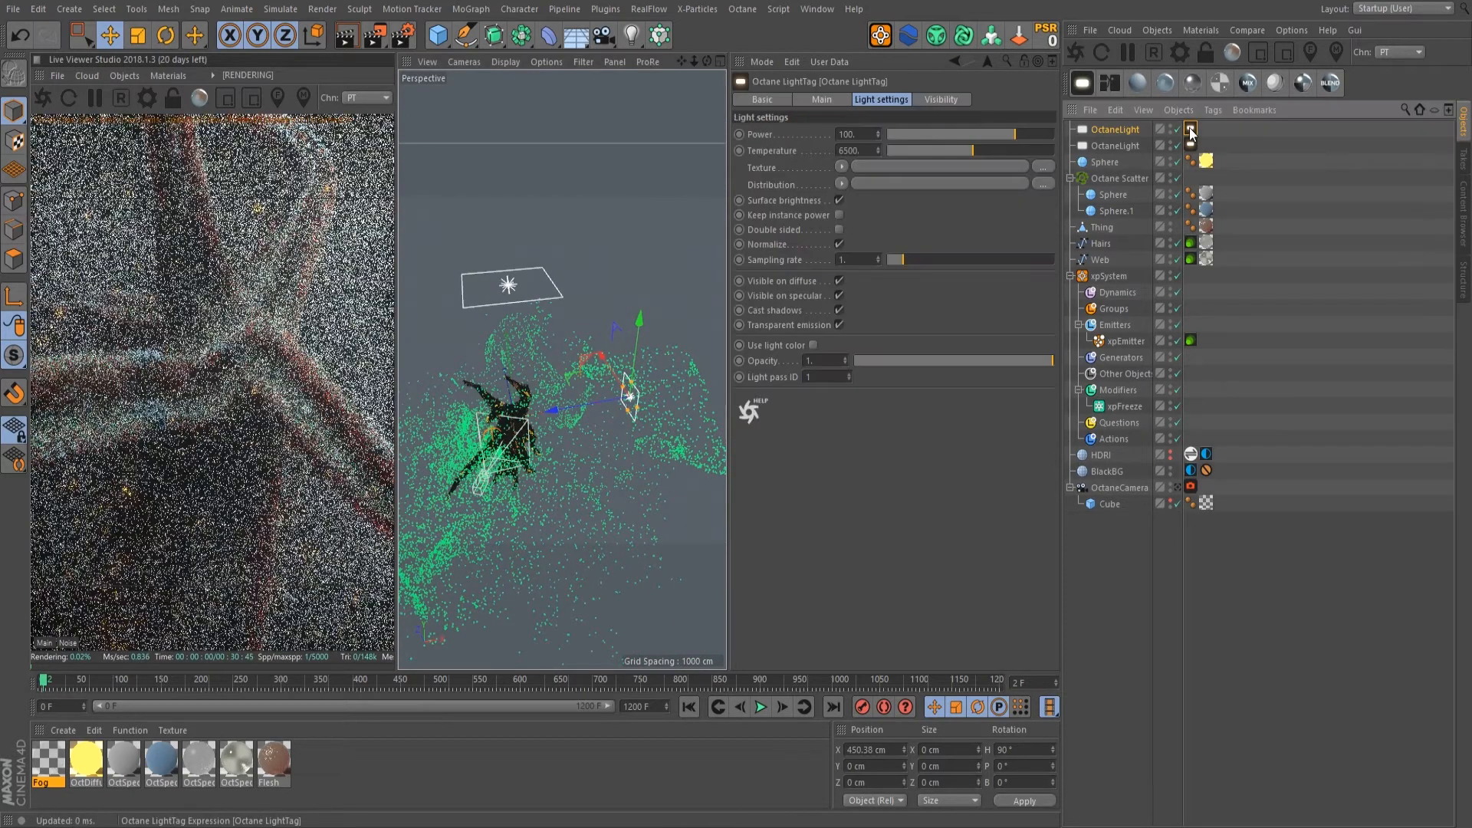
left_click_drag(549, 406, 526, 552, "alt")
left_click_drag(602, 295, 566, 230)
key("r")
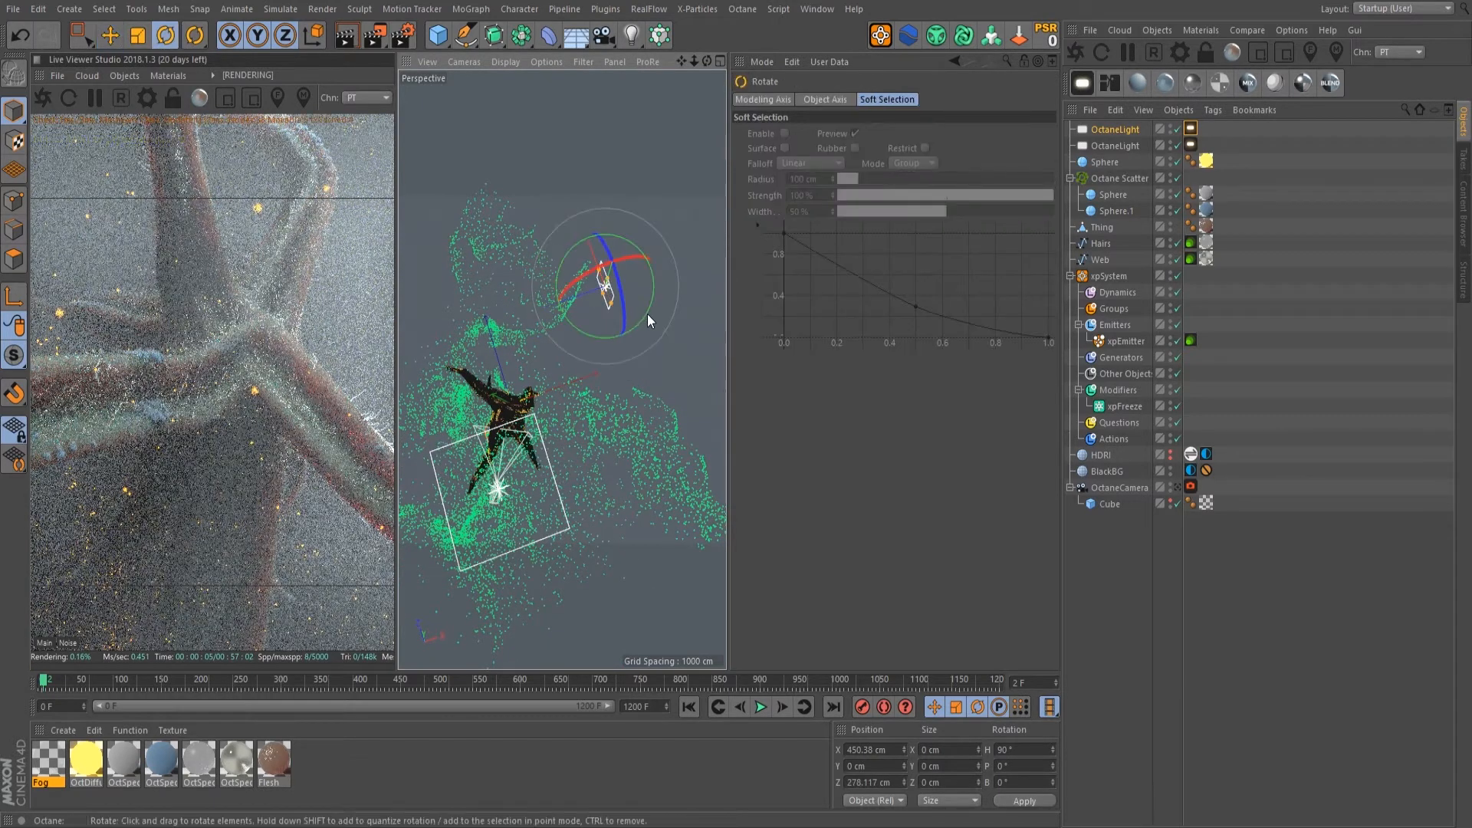
left_click_drag(647, 311, 682, 256)
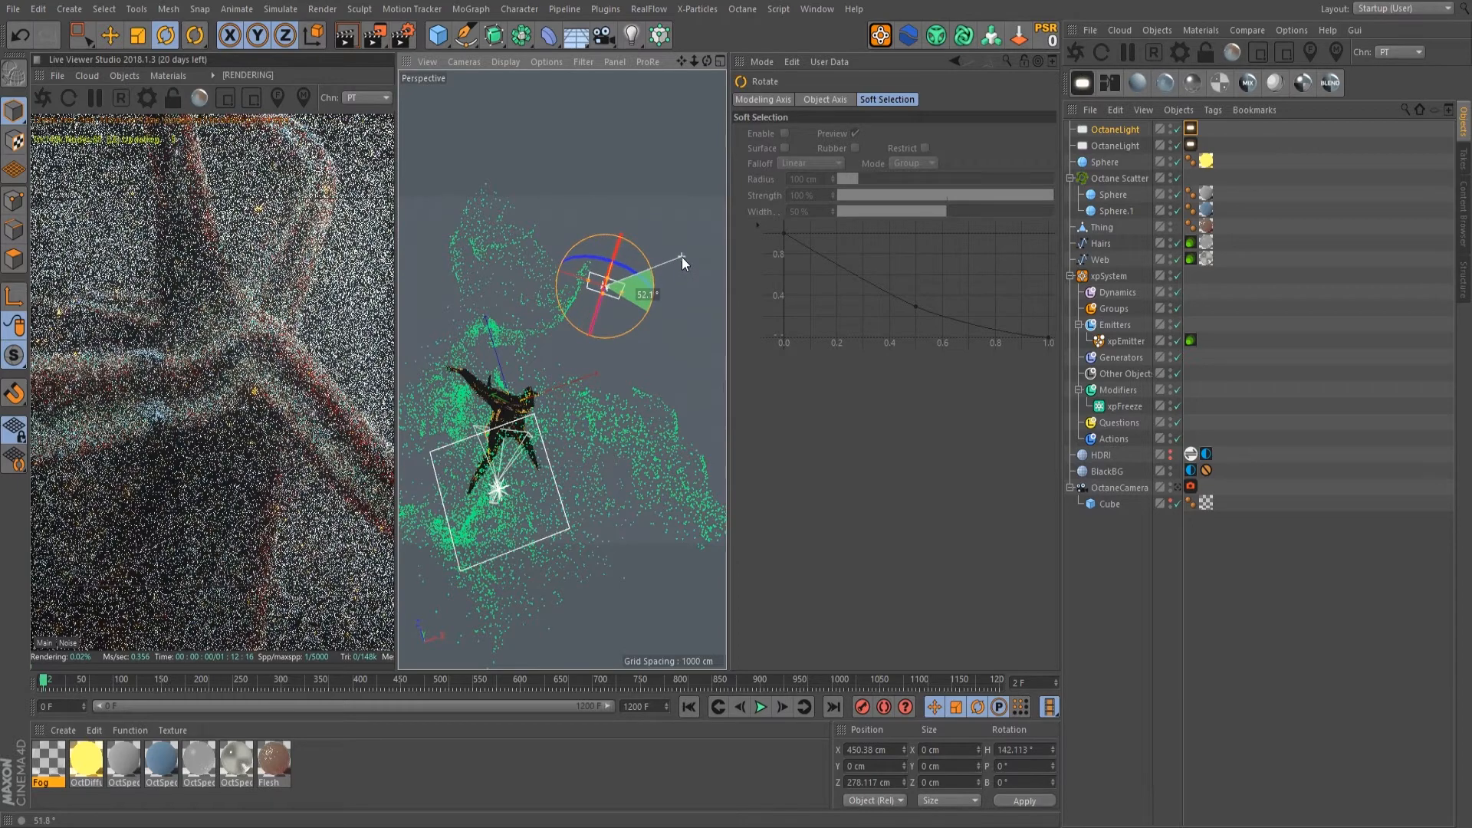
Step: Move the second light to about X 624 cm, Z 143 cm with a heading of about 116°, and set its temperature to about 4493
left_click_drag(499, 415, 627, 362, "alt")
key("e")
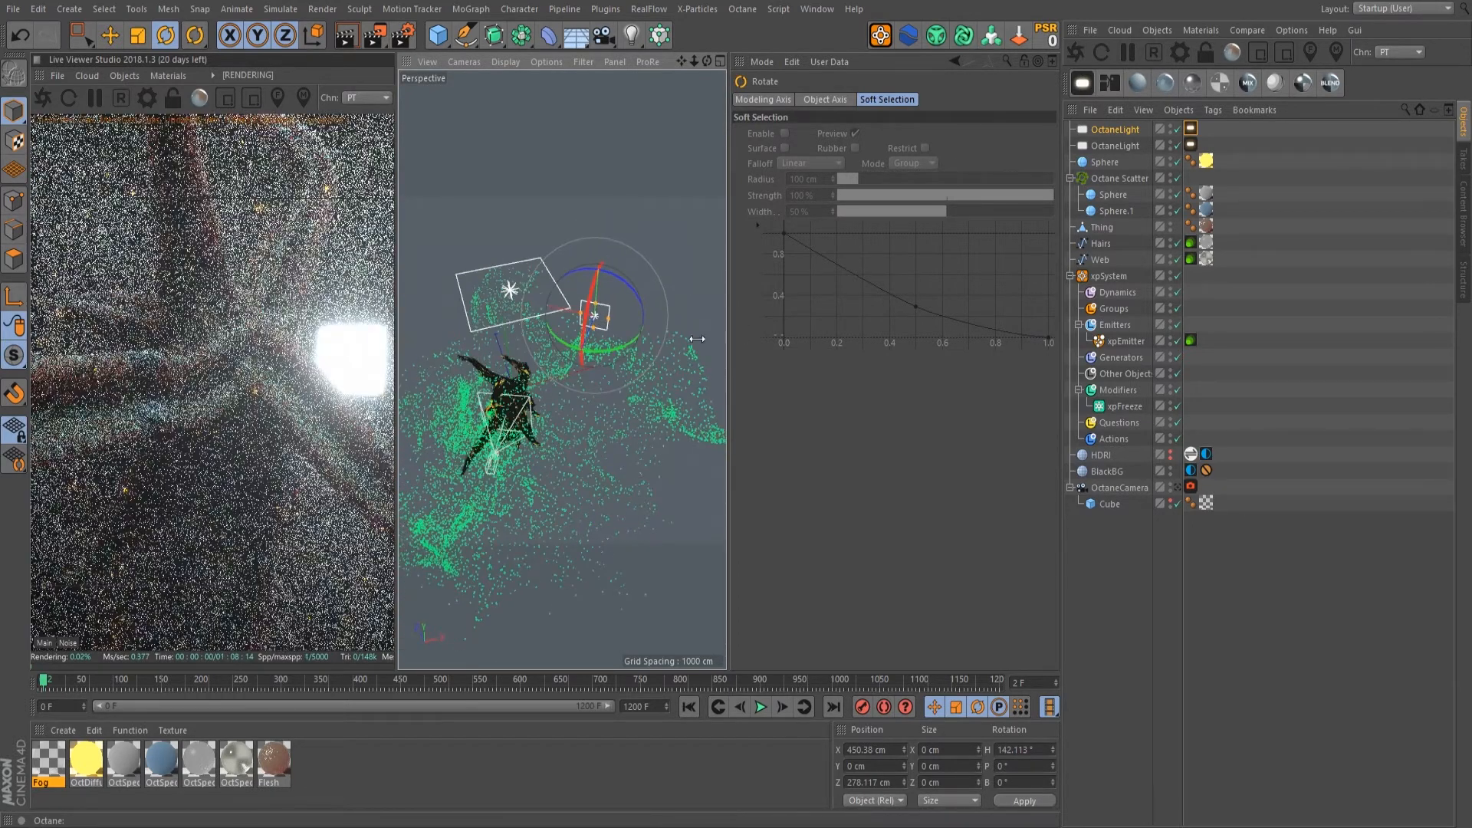
left_click_drag(529, 307, 583, 315)
key("r")
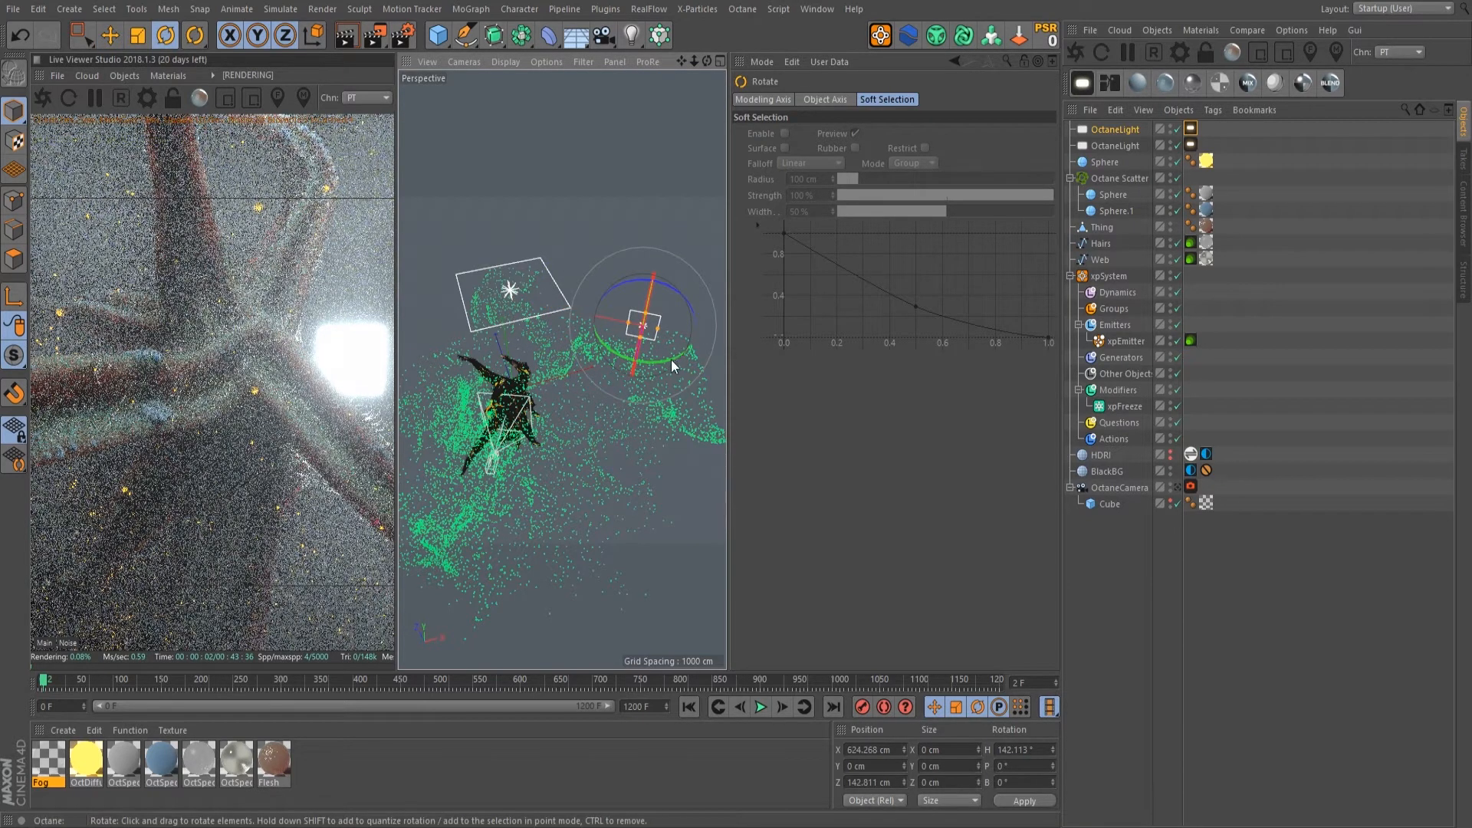
left_click_drag(667, 361, 642, 367)
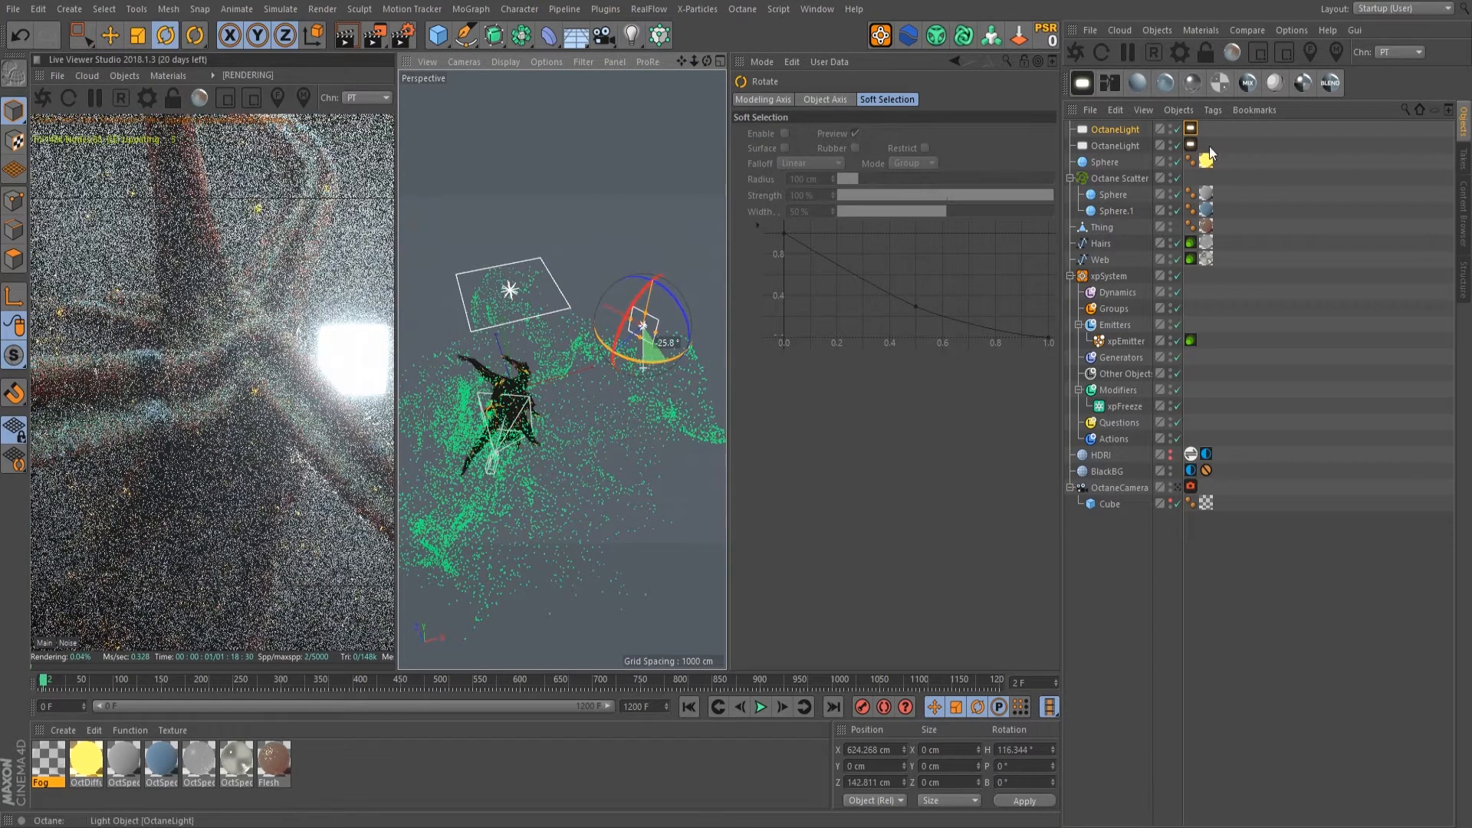
left_click(1191, 128)
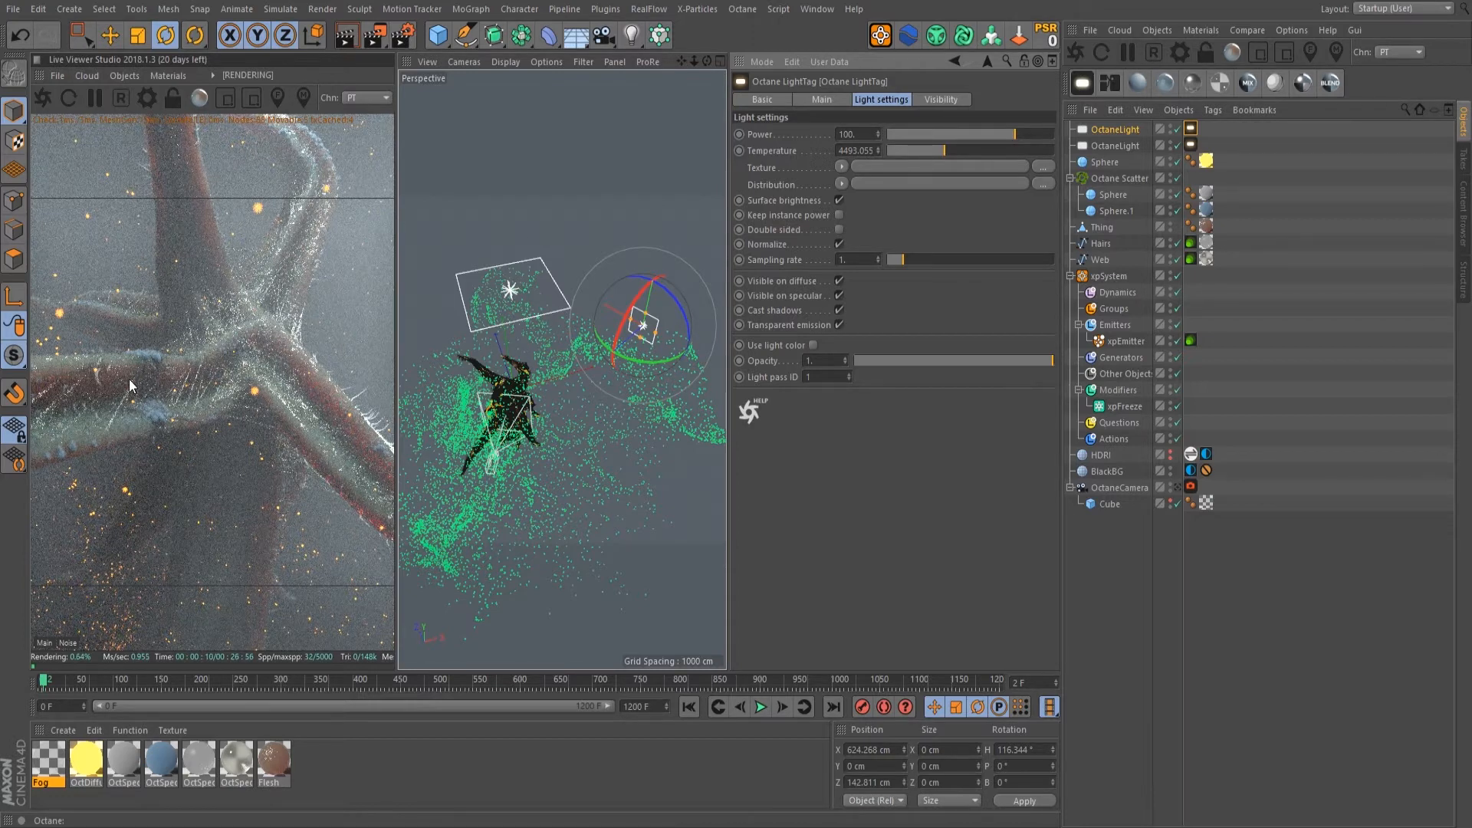
Step: Undock the Live Viewer into its own floating window and enlarge it
left_click(39, 75)
left_click(75, 85)
left_click_drag(153, 42, 649, 8)
left_click_drag(886, 620, 1157, 810)
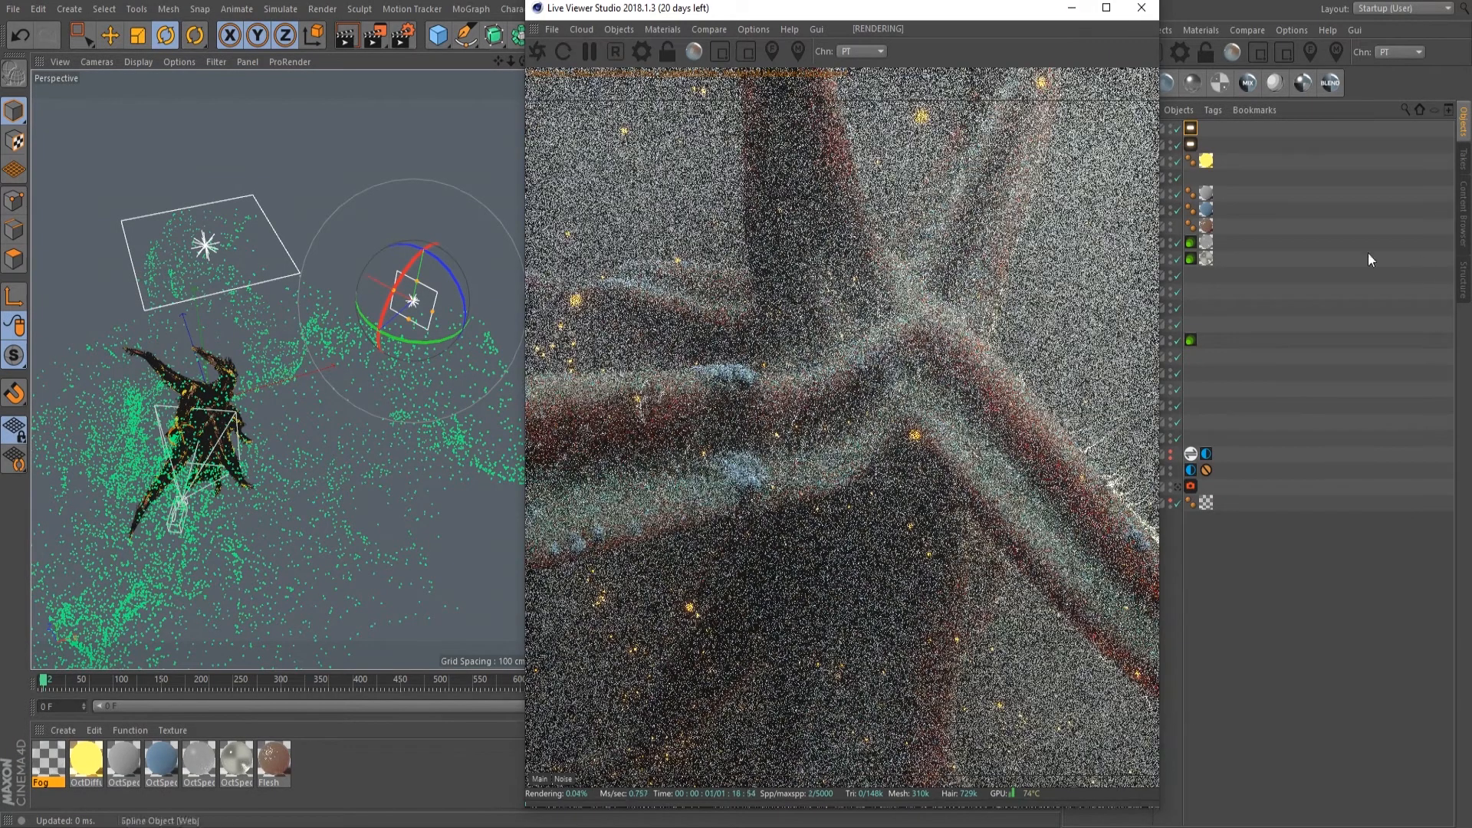
Step: Look through the Octane camera again and re-enable the Live Viewer's camera check so the render follows the view
left_click(1178, 489)
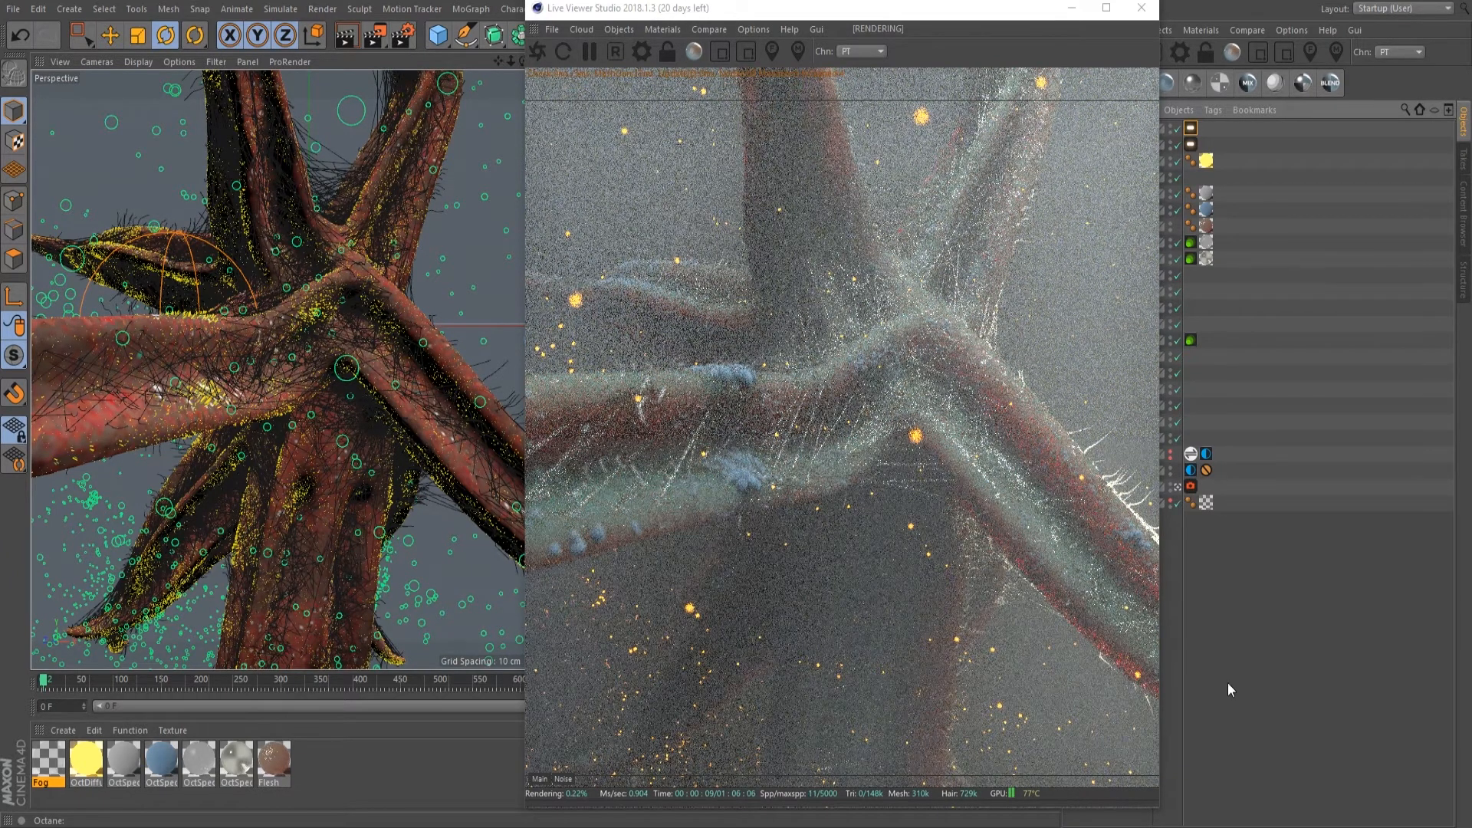
middle_click_drag(330, 347, 348, 316, "alt")
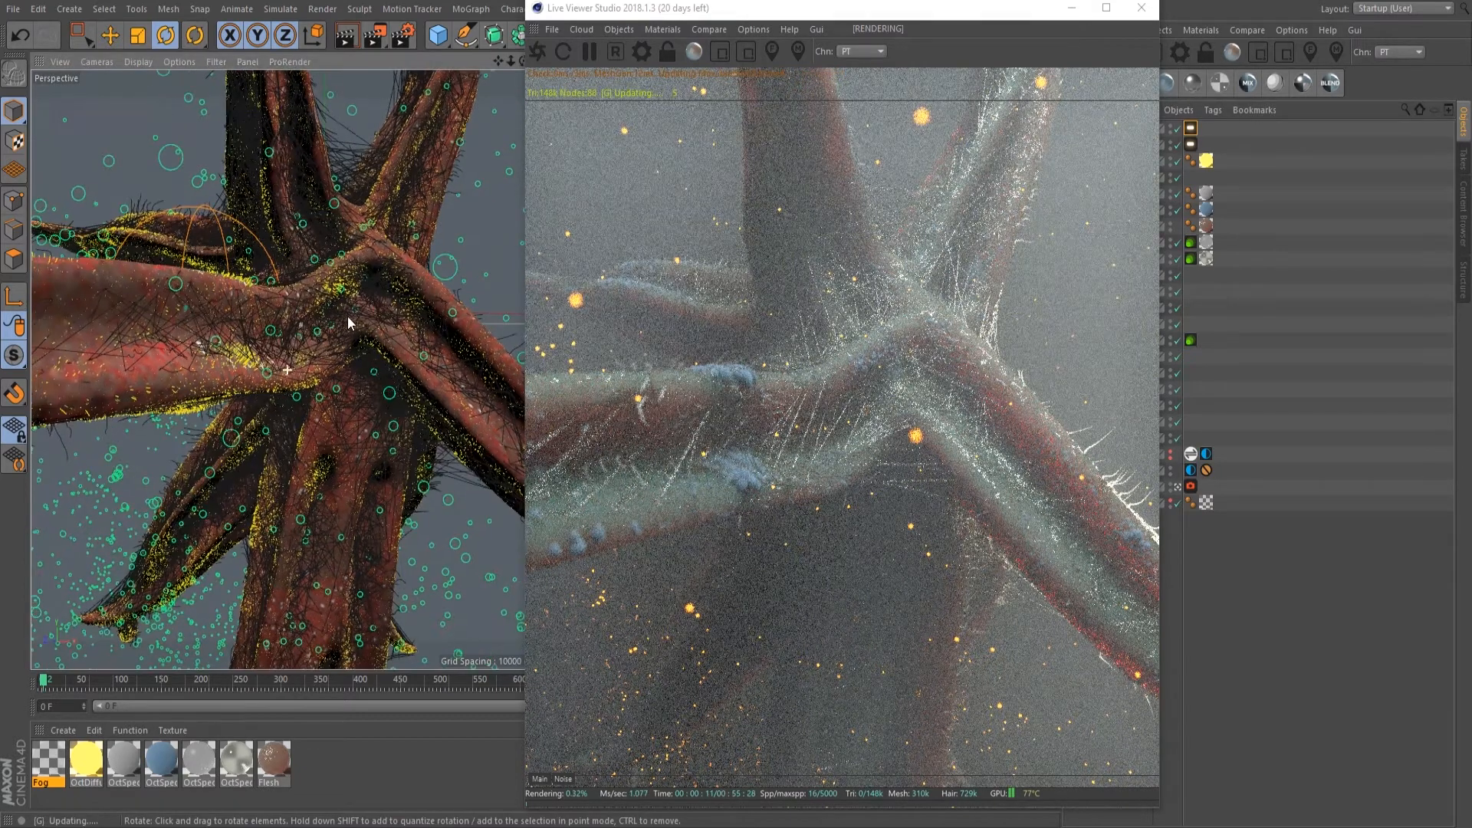
left_click_drag(324, 320, 318, 338, "alt")
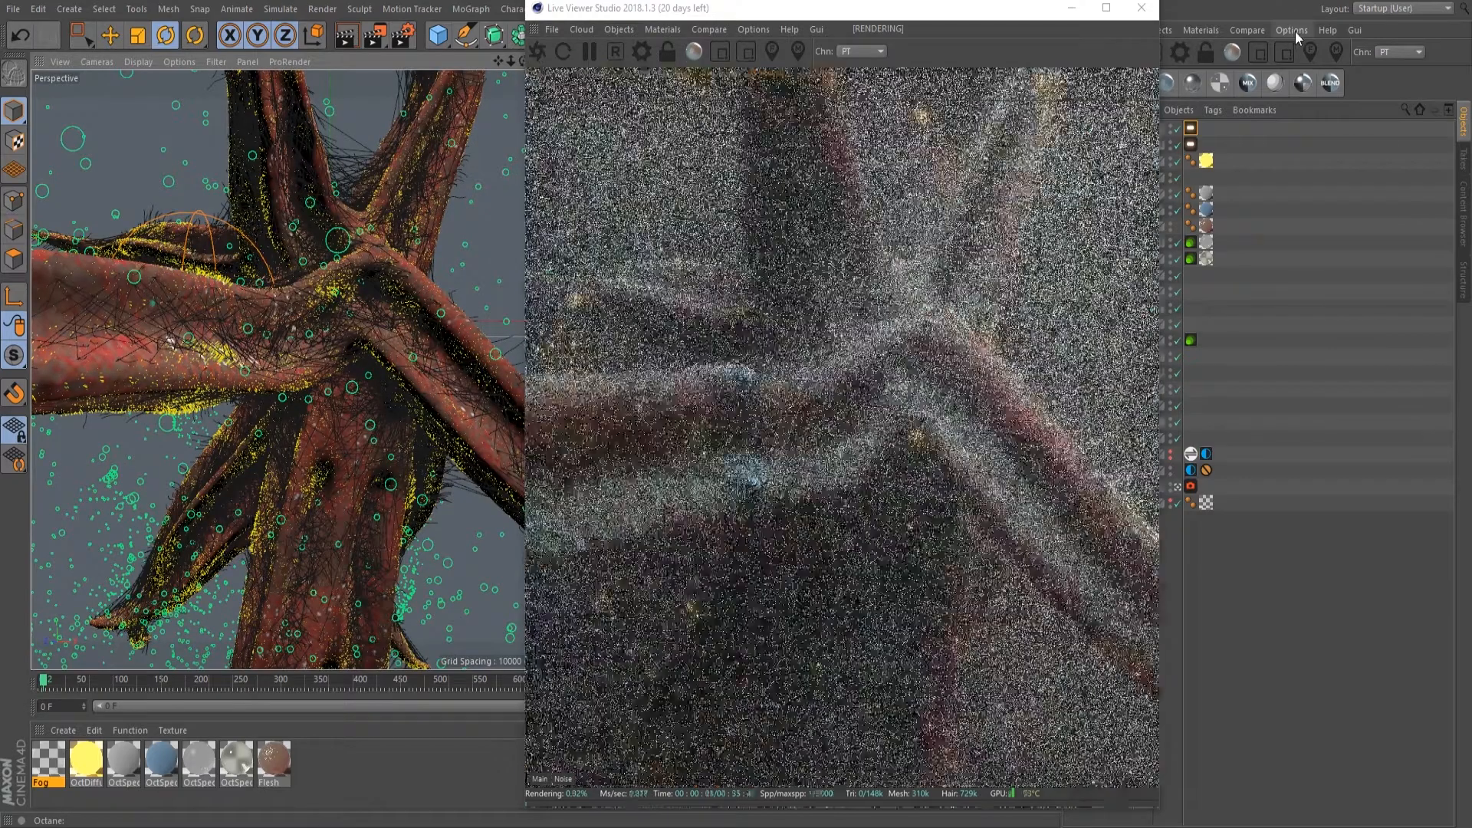
left_click(1296, 31)
left_click(1304, 48)
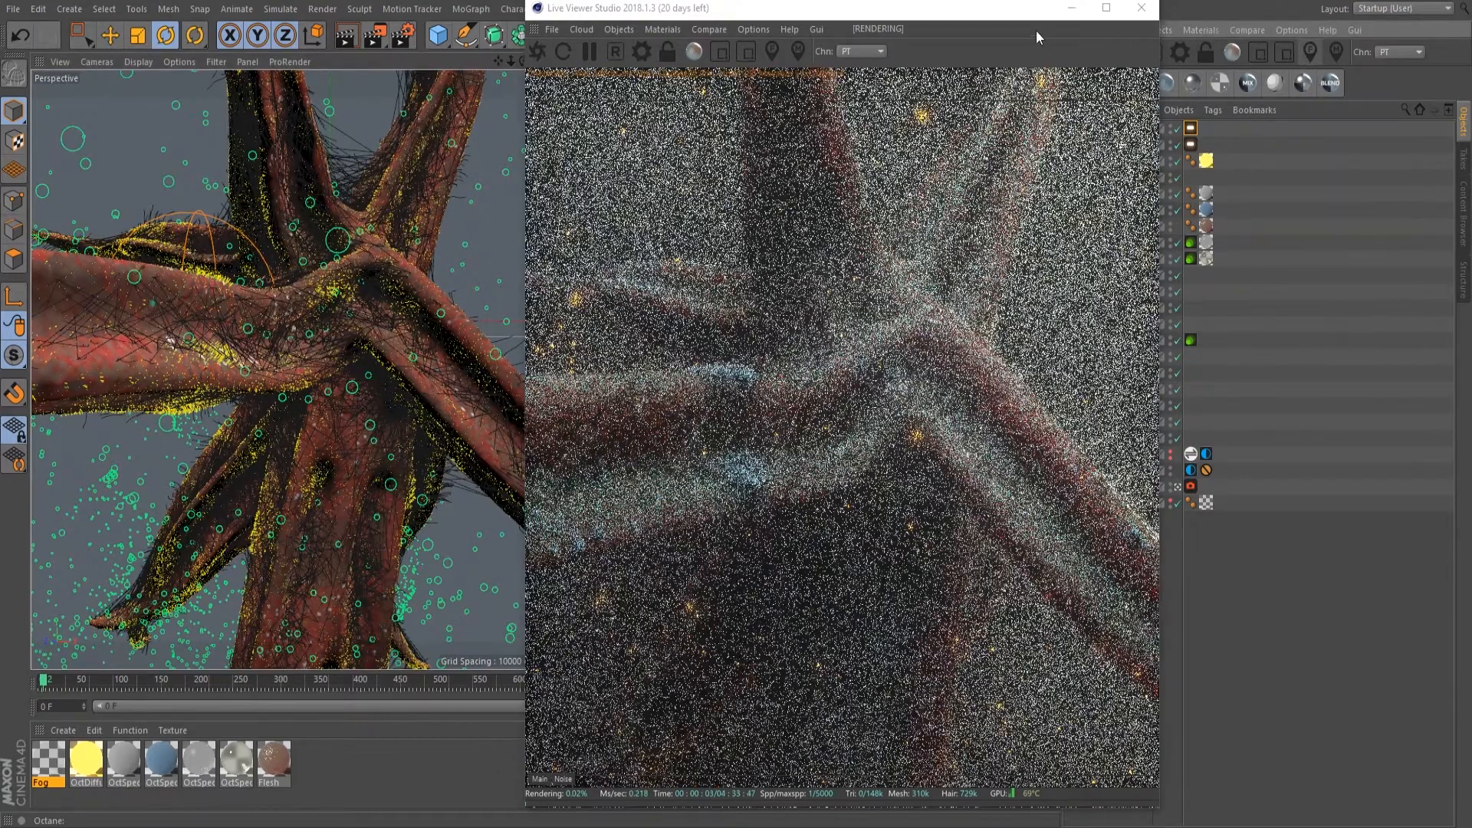
left_click_drag(1003, 18, 755, 15)
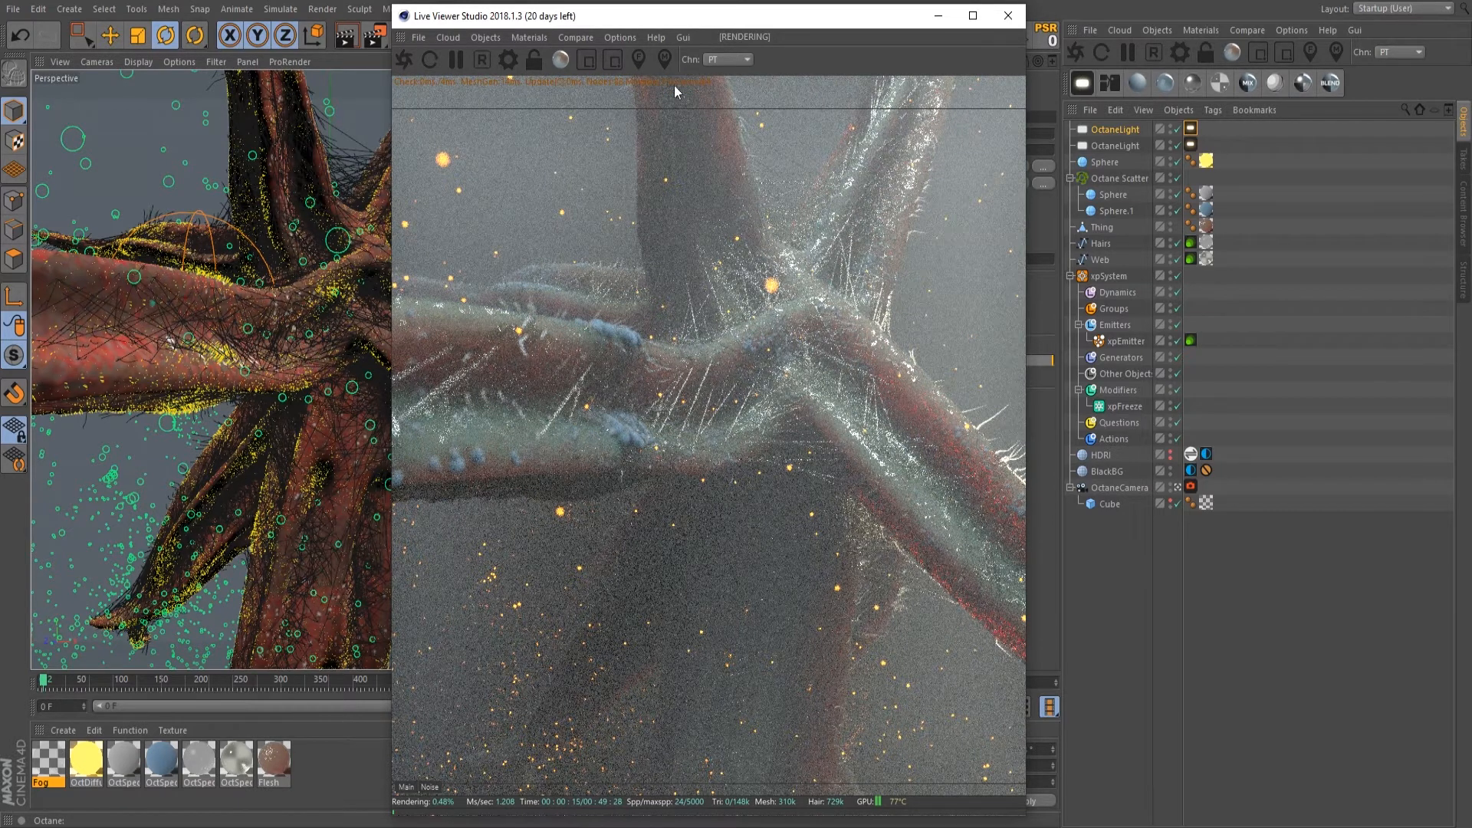
Step: Reframe the Octane camera around the creature's tentacle junction while checking the foggy lighting in the Live Viewer
left_click_drag(730, 15, 943, 0)
mouse_move(366, 253)
left_mouse_down("alt")
mouse_move(301, 357)
mouse_move(305, 323)
mouse_move(306, 385)
left_mouse_up("alt")
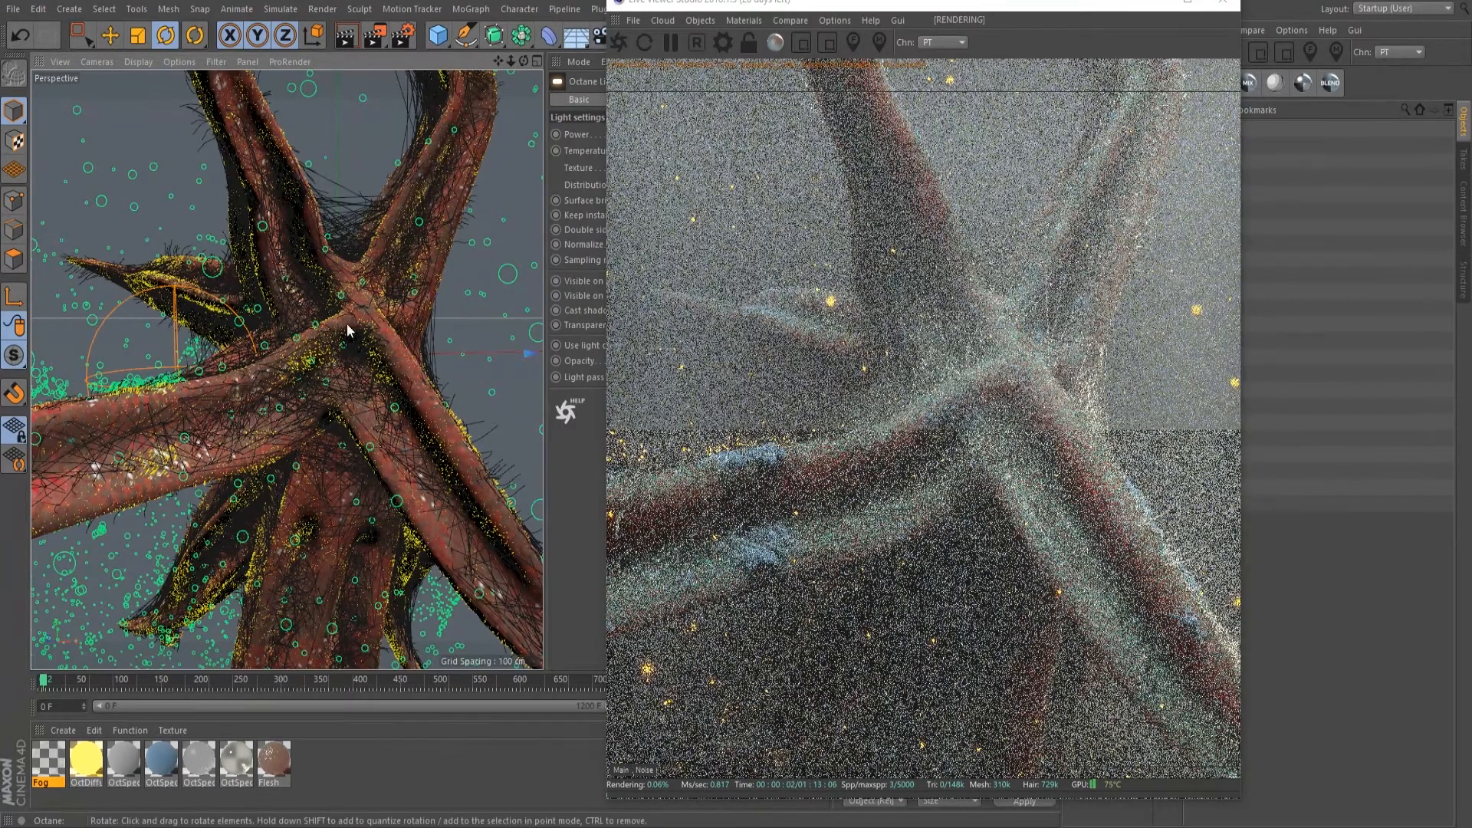
middle_click_drag(326, 346, 339, 298, "alt")
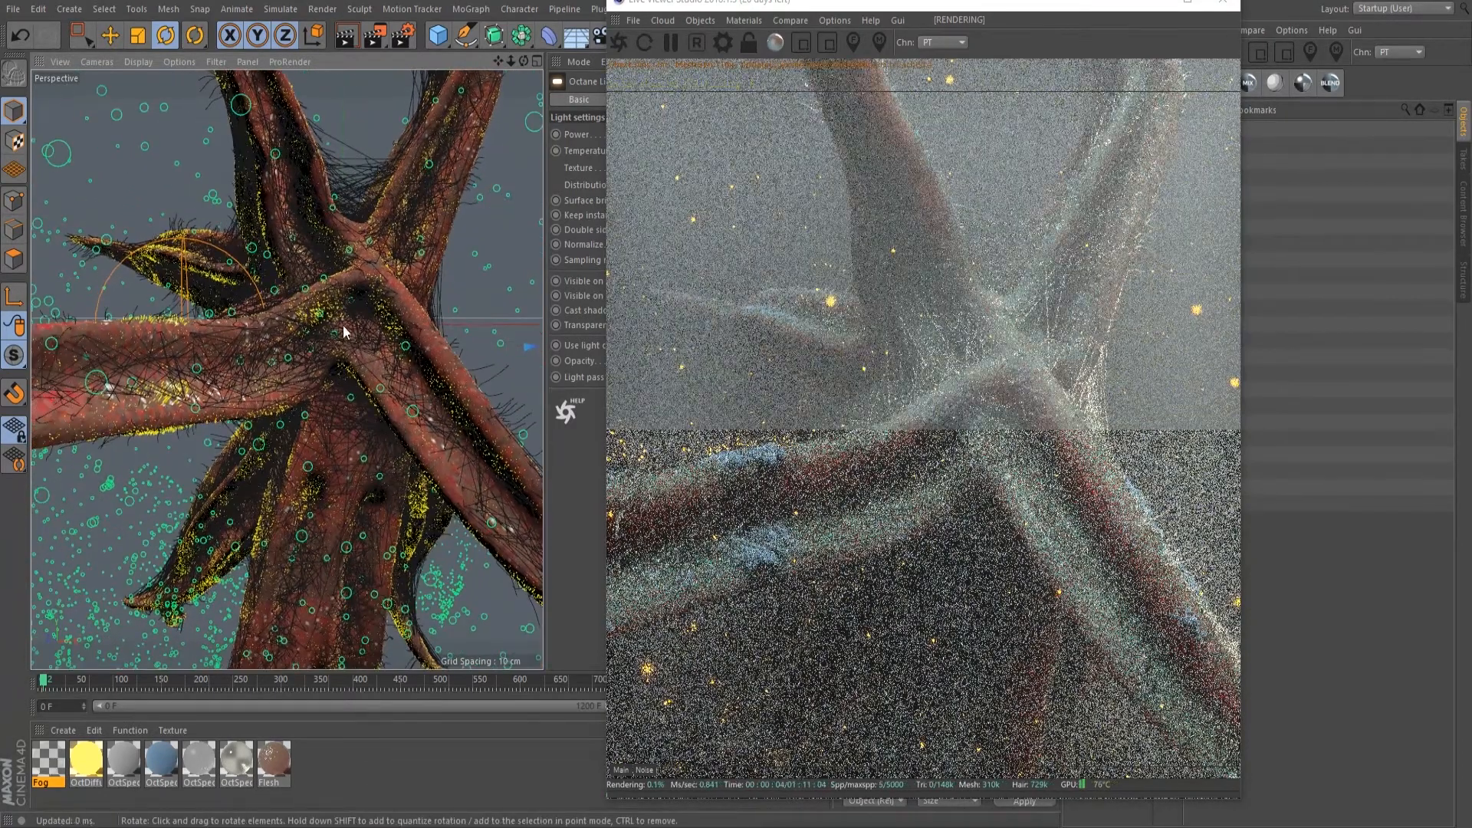
left_click_drag(341, 323, 369, 330, "alt")
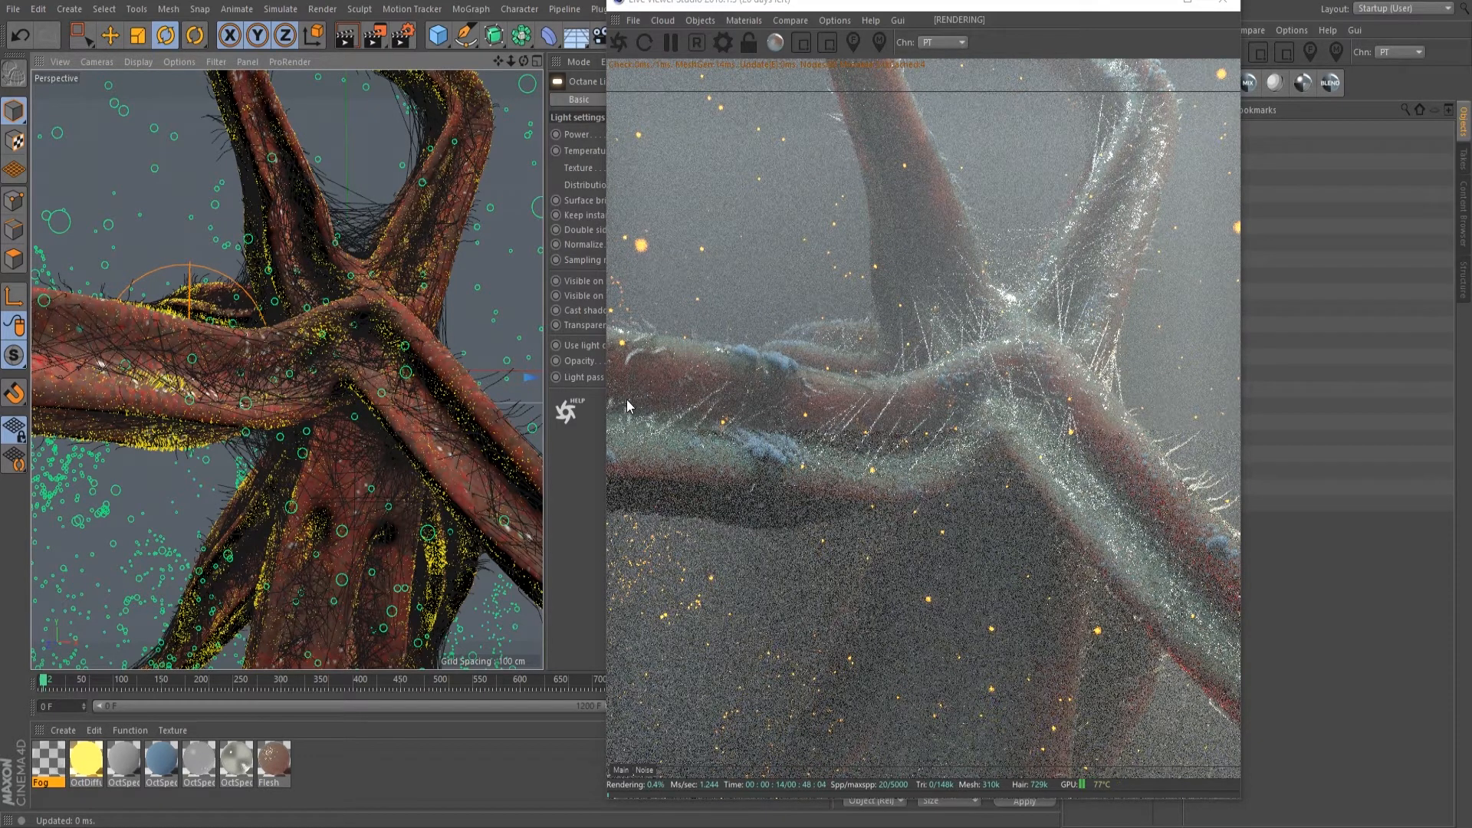
left_click_drag(417, 362, 360, 289, "alt")
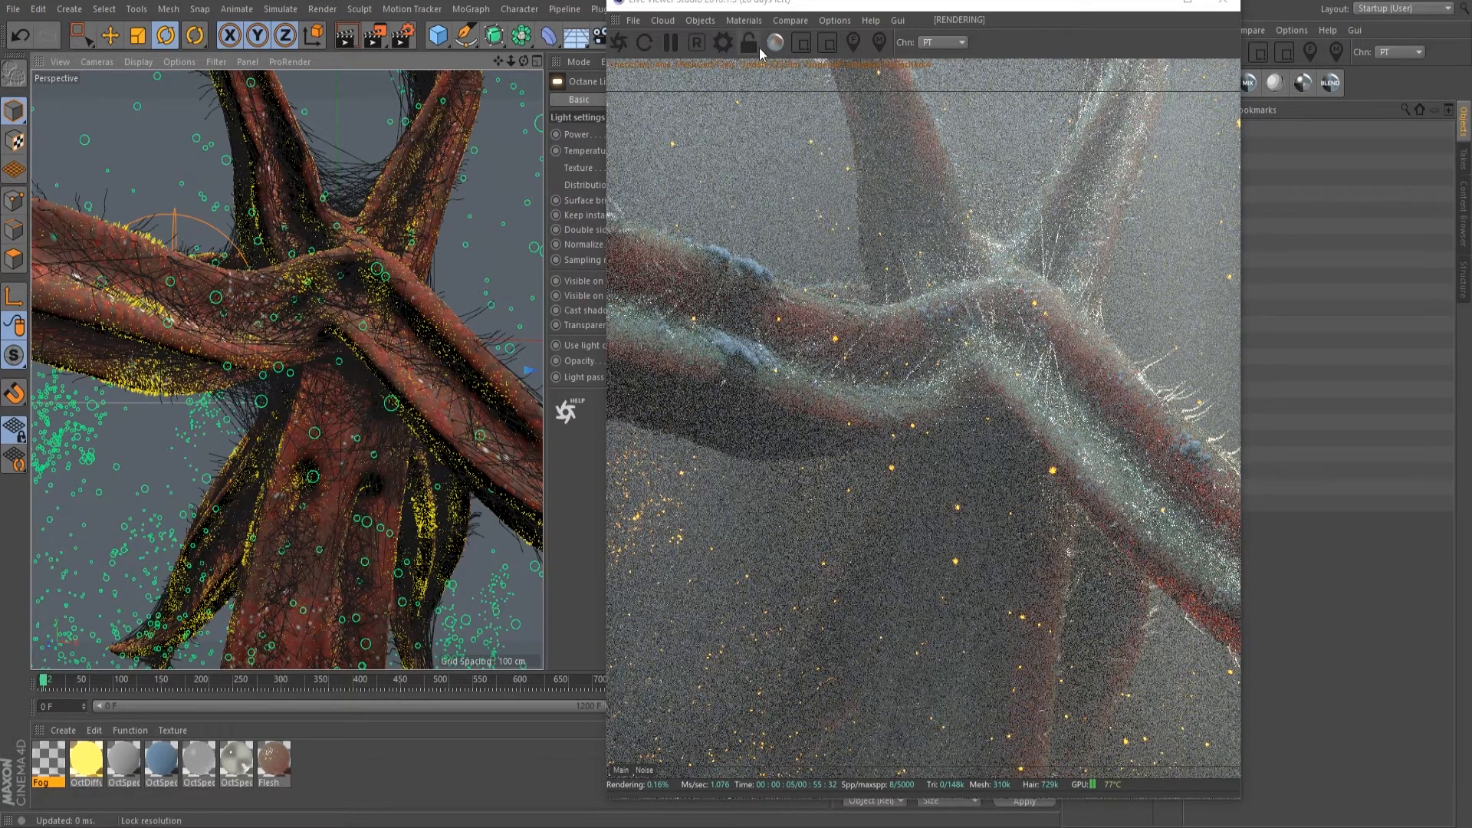
left_click_drag(911, 11, 629, 8)
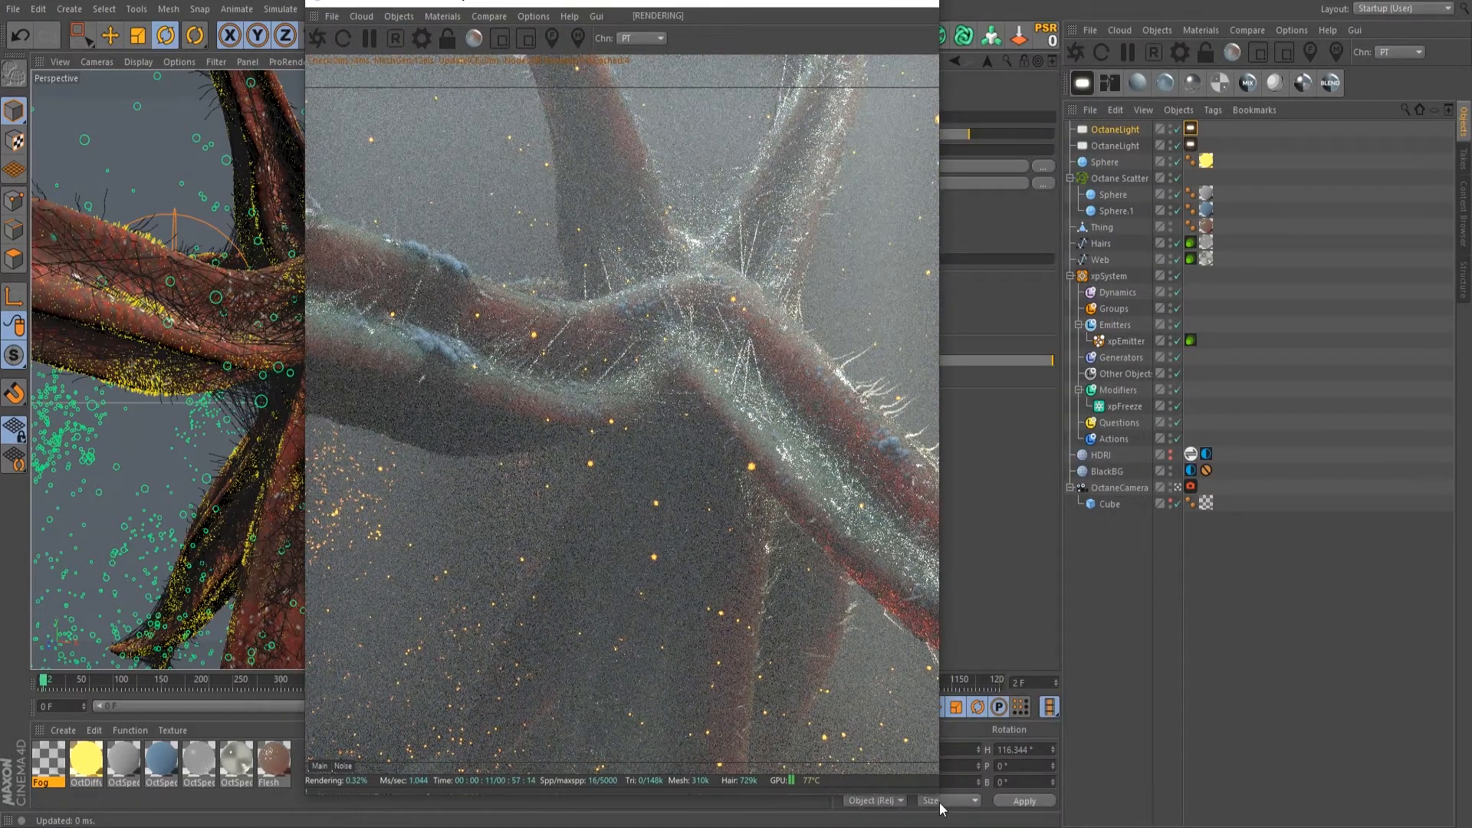
Step: Enlarge the Live Viewer and preview render regions over the tentacle junction, the arm's blue growths and the dark area below, ending with region rendering off
left_click_drag(1055, 809, 1208, 819)
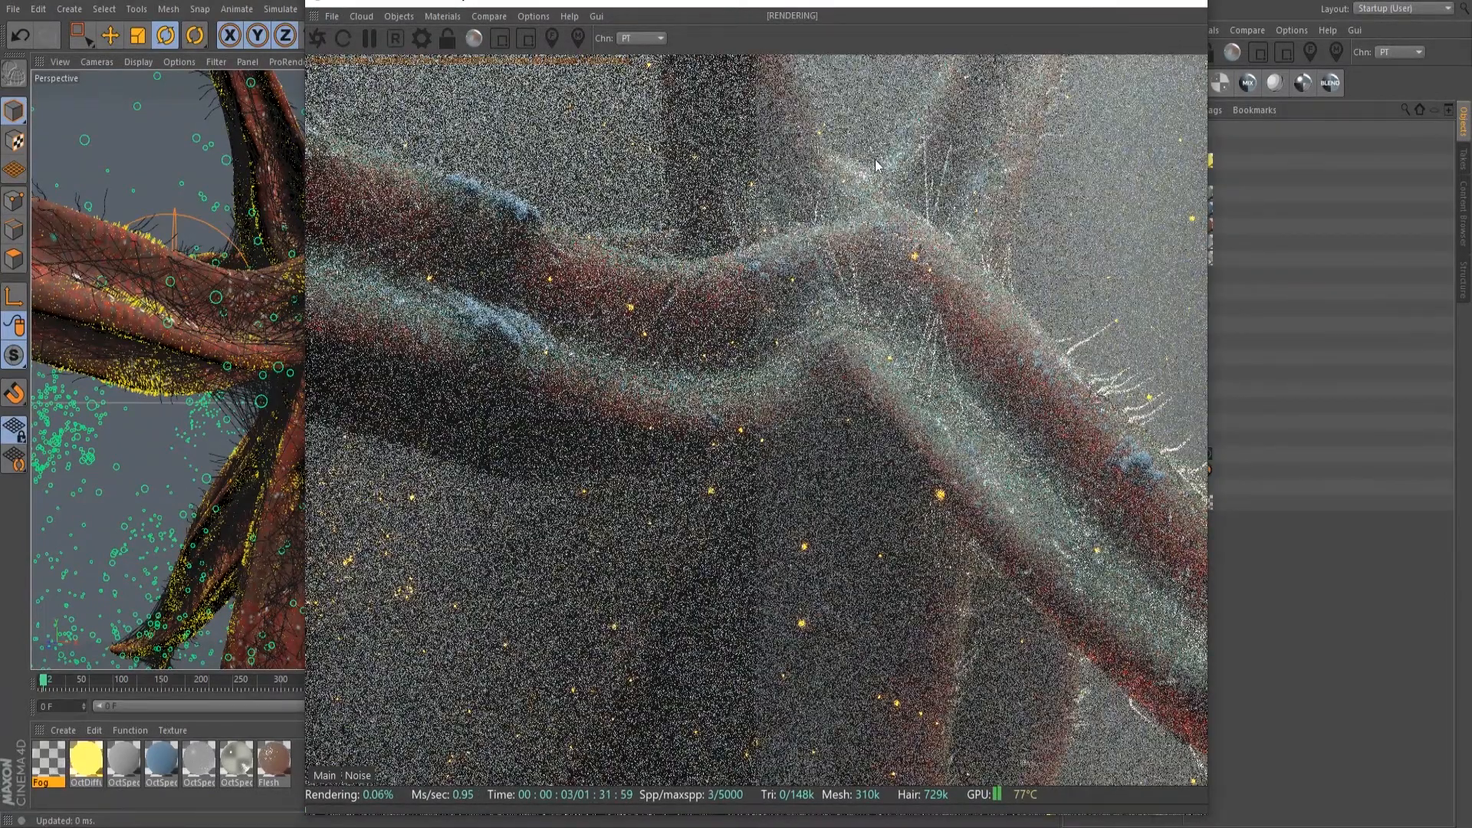
left_click(500, 37)
left_click_drag(717, 188, 1026, 497)
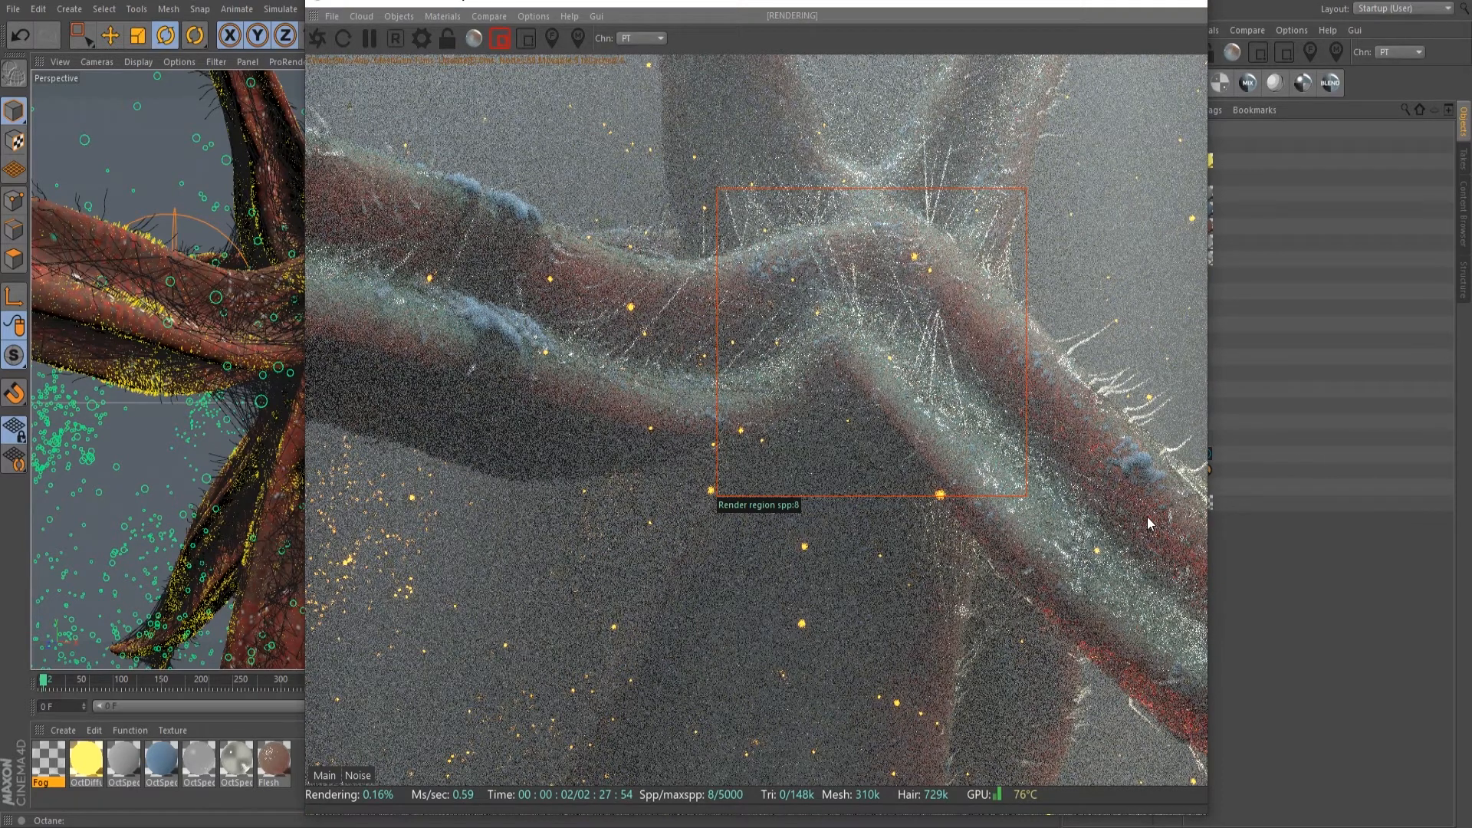
left_click_drag(370, 146, 590, 407)
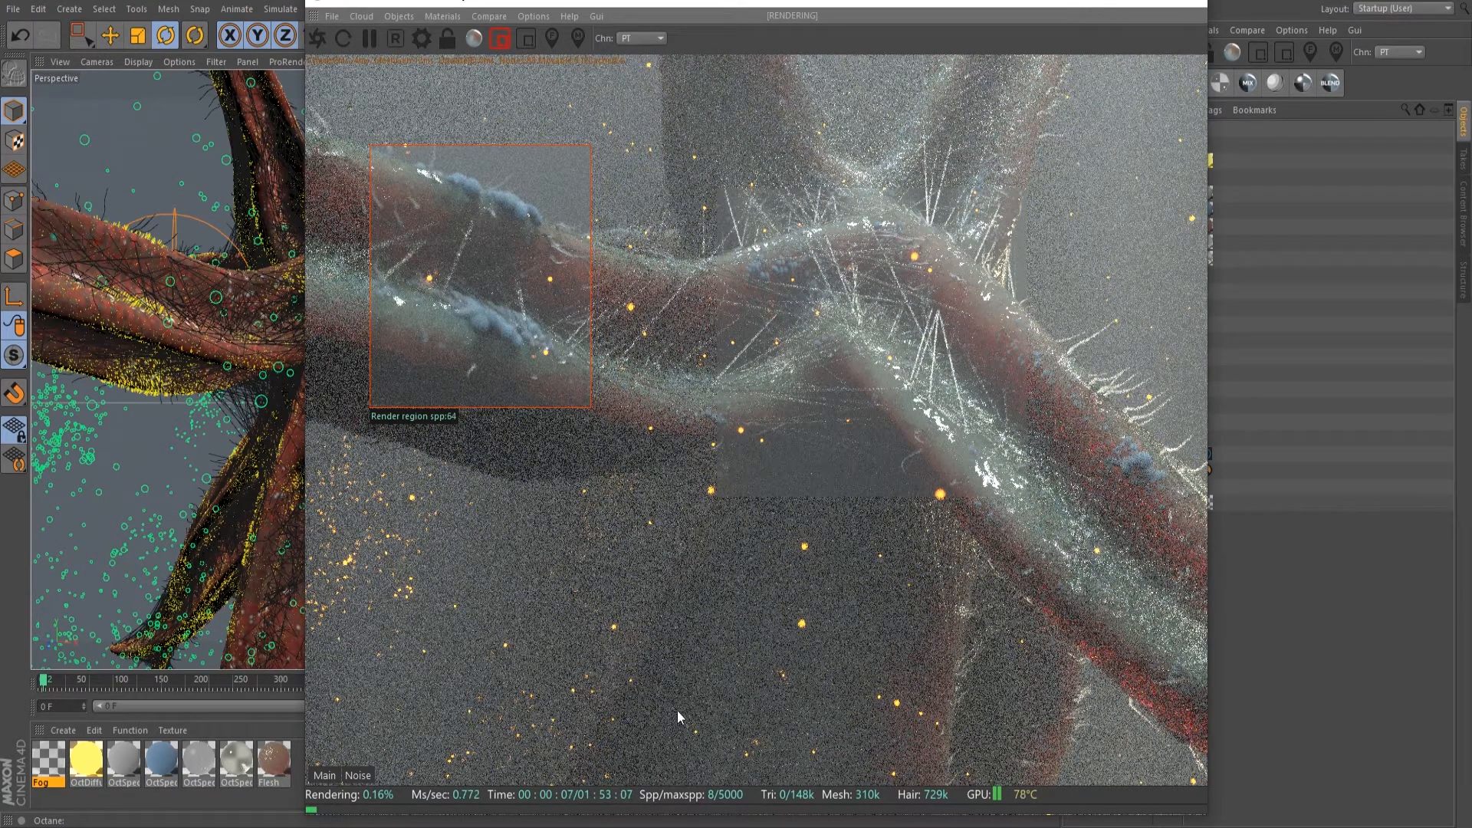
left_click_drag(701, 500, 926, 636)
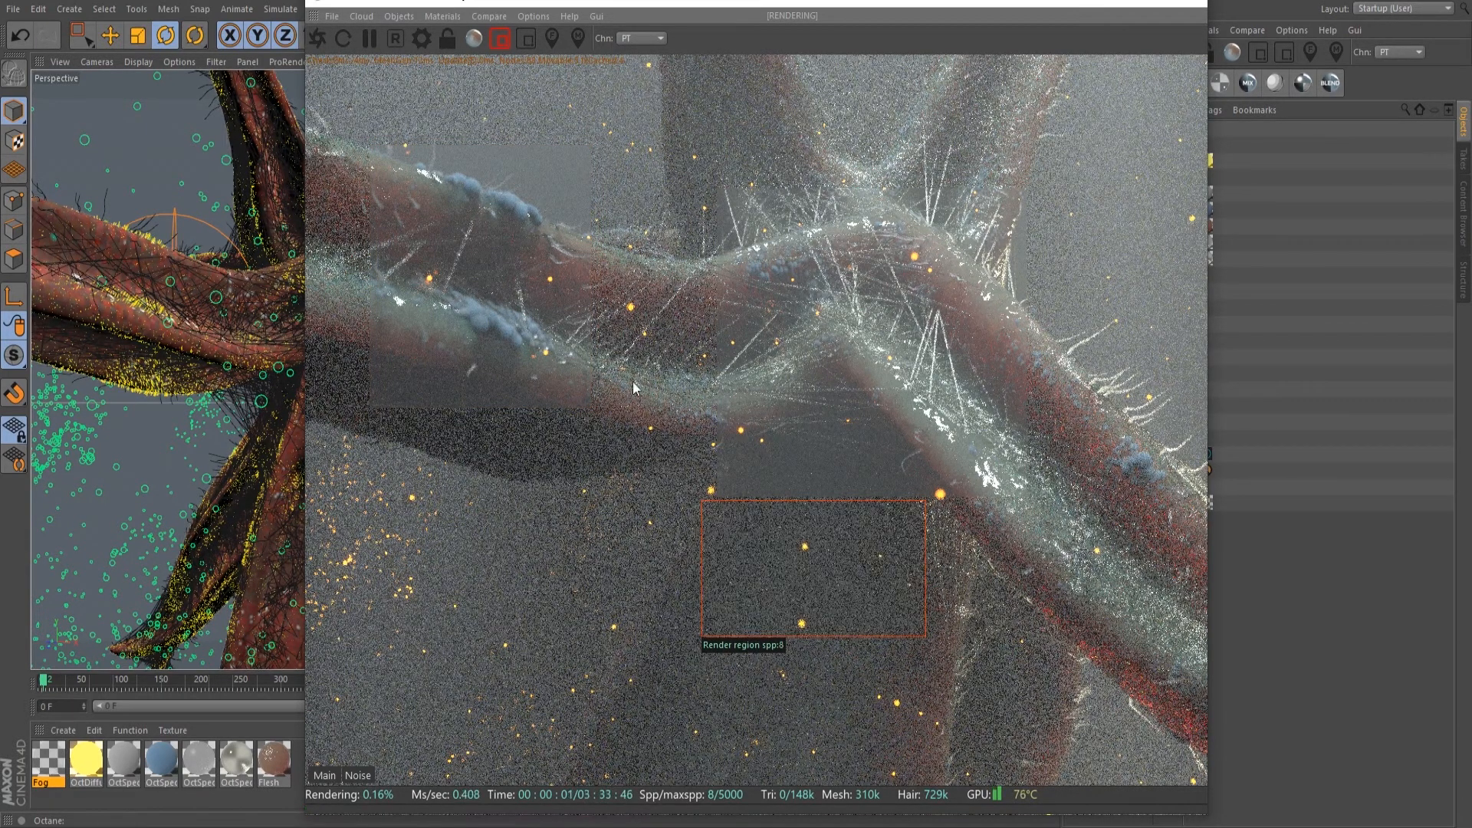
left_click(499, 38)
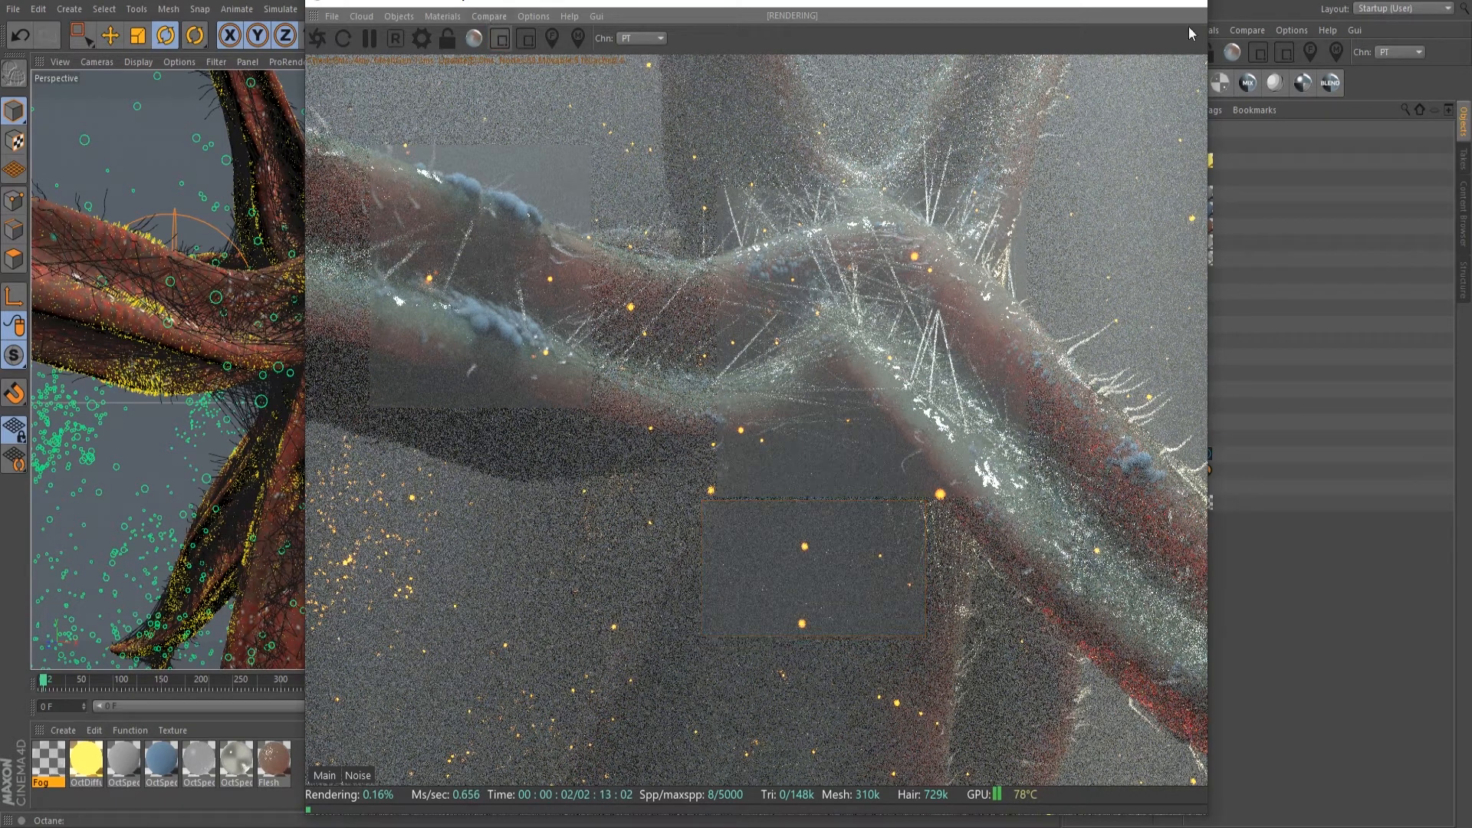
Step: Pause the render, leave the Octane camera for an outside view of the creature, and hide the xpSystem particles in the viewport
left_click(369, 37)
left_click(1123, 3)
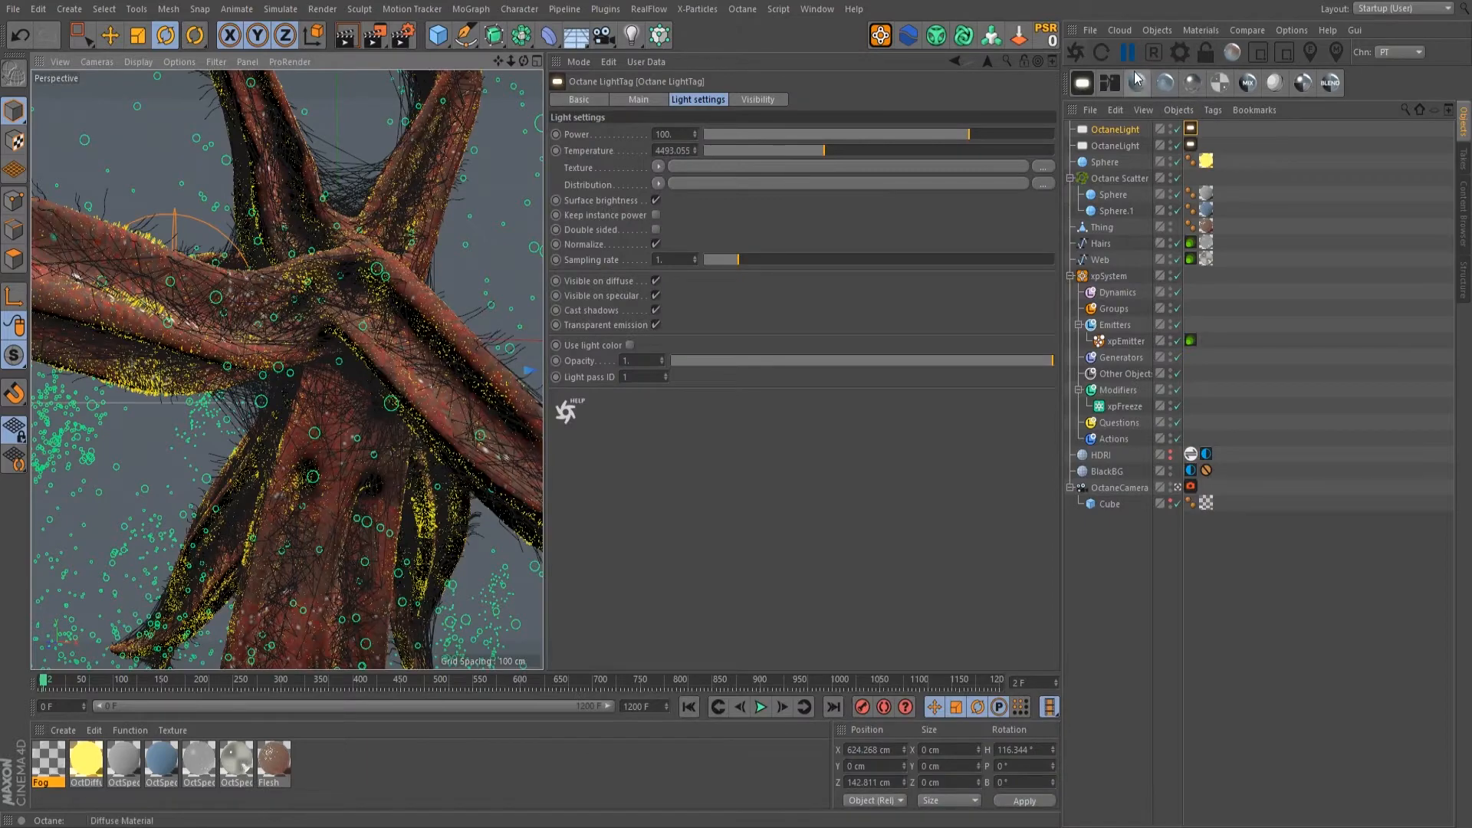
left_click(1178, 487)
left_click_drag(173, 463, 284, 272, "alt")
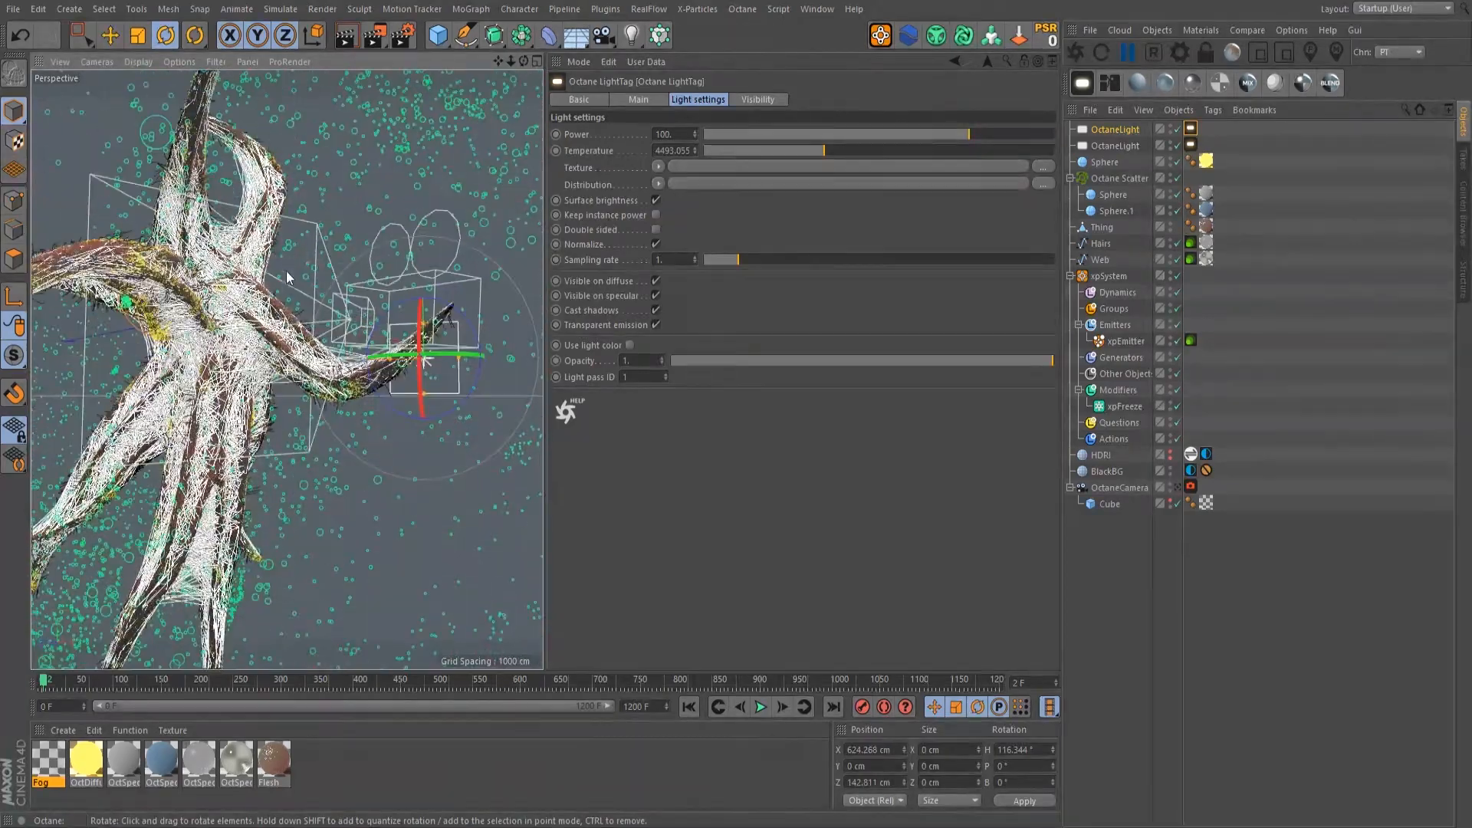
mouse_move(193, 389)
left_mouse_down("alt")
mouse_move(382, 388)
mouse_move(461, 427)
mouse_move(360, 441)
mouse_move(289, 368)
mouse_move(204, 427)
mouse_move(224, 398)
mouse_move(187, 395)
left_mouse_up("alt")
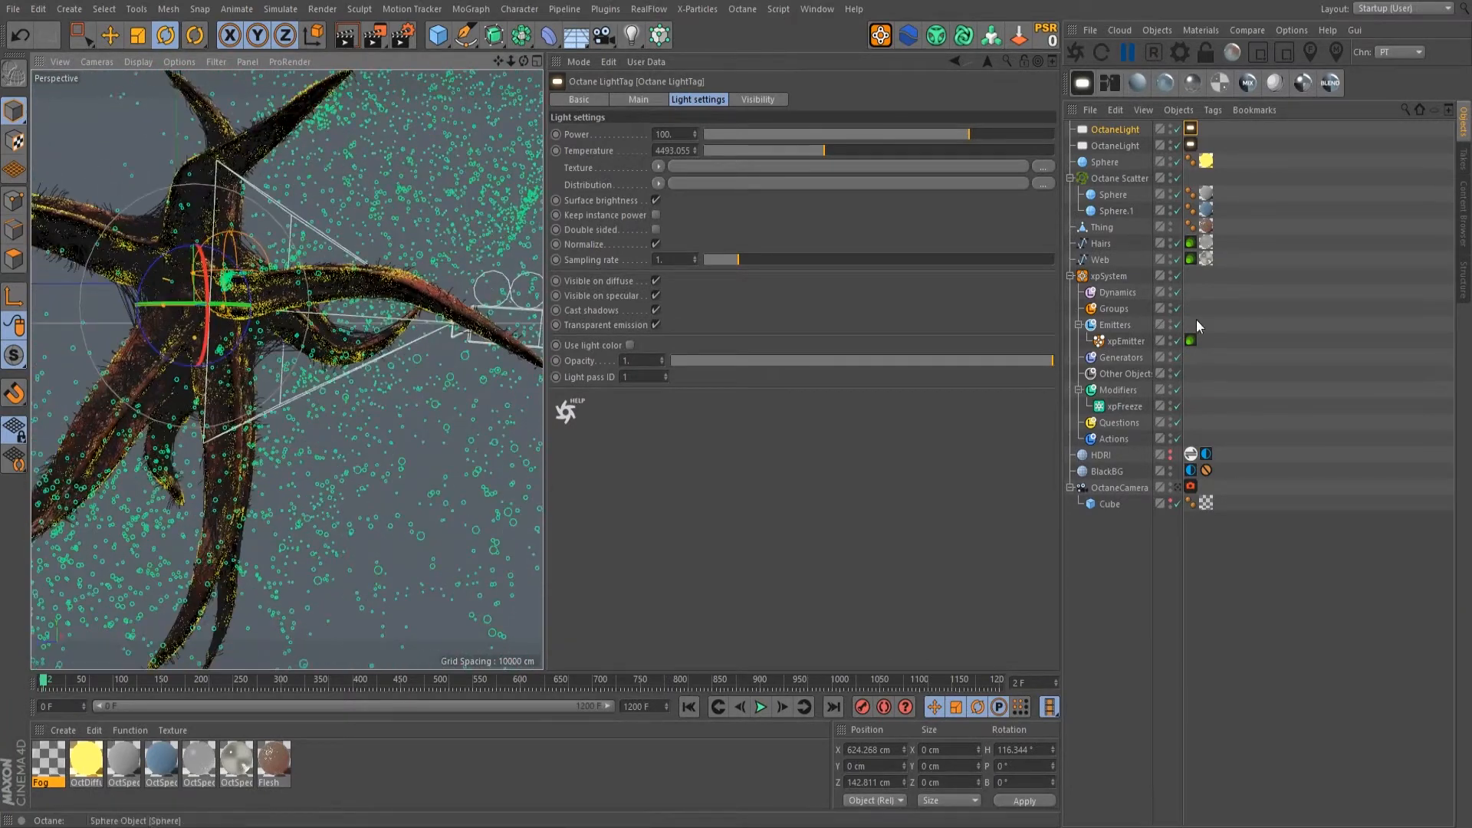
left_click(1172, 274)
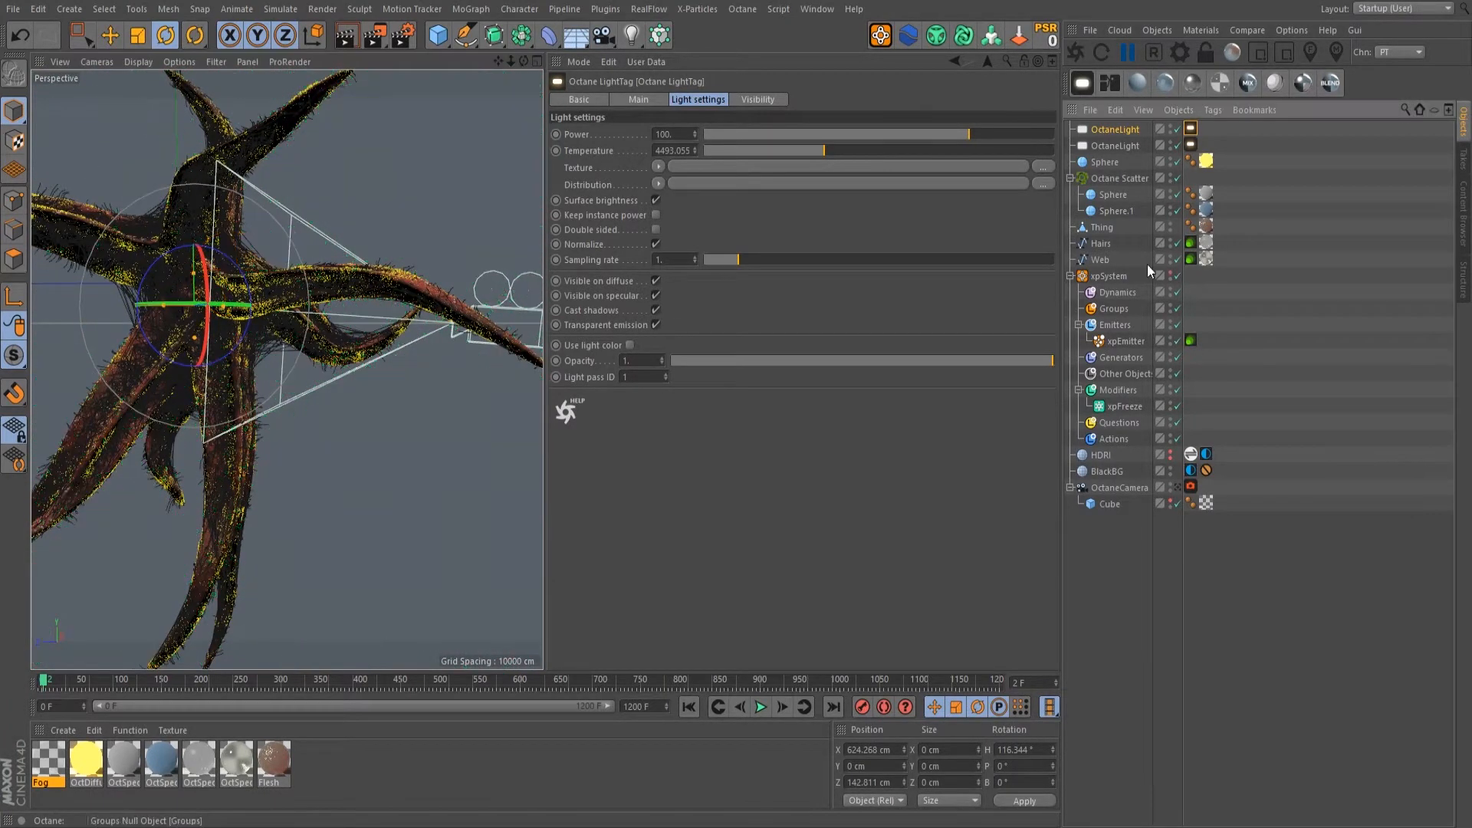
Step: Add a third Octane area light at about X -329, Y -141, Z -175 cm, heading -62°, pitch about 22°, scaled to about 49%
left_click(1082, 83)
right_click_drag(305, 297, 208, 411, "alt")
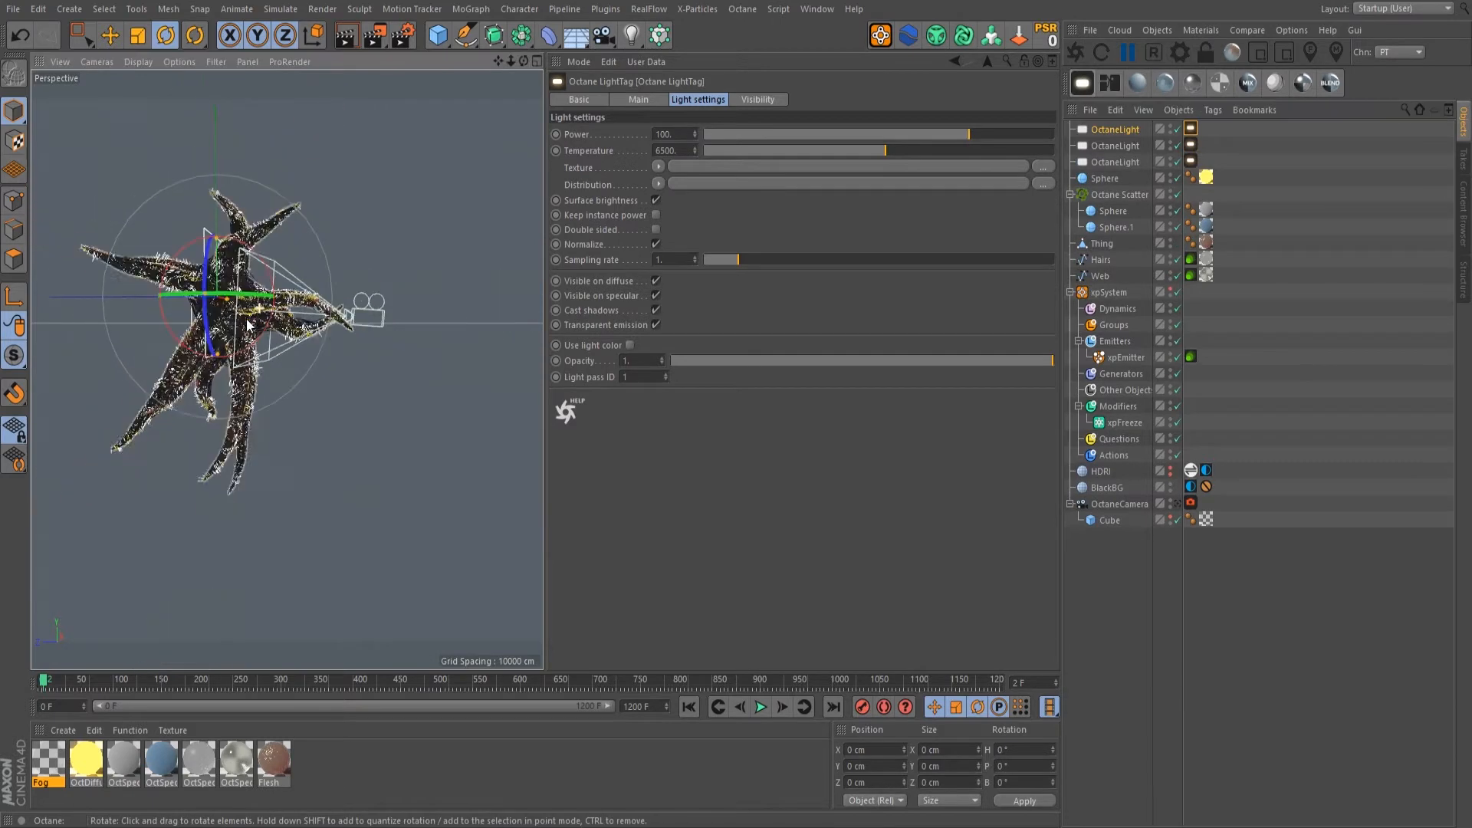
key("t")
left_click_drag(361, 172, 295, 293)
key("e")
left_click_drag(310, 190, 325, 411)
key("r")
left_click_drag(325, 399, 123, 404, "alt")
key("t")
left_click_drag(308, 359, 112, 469)
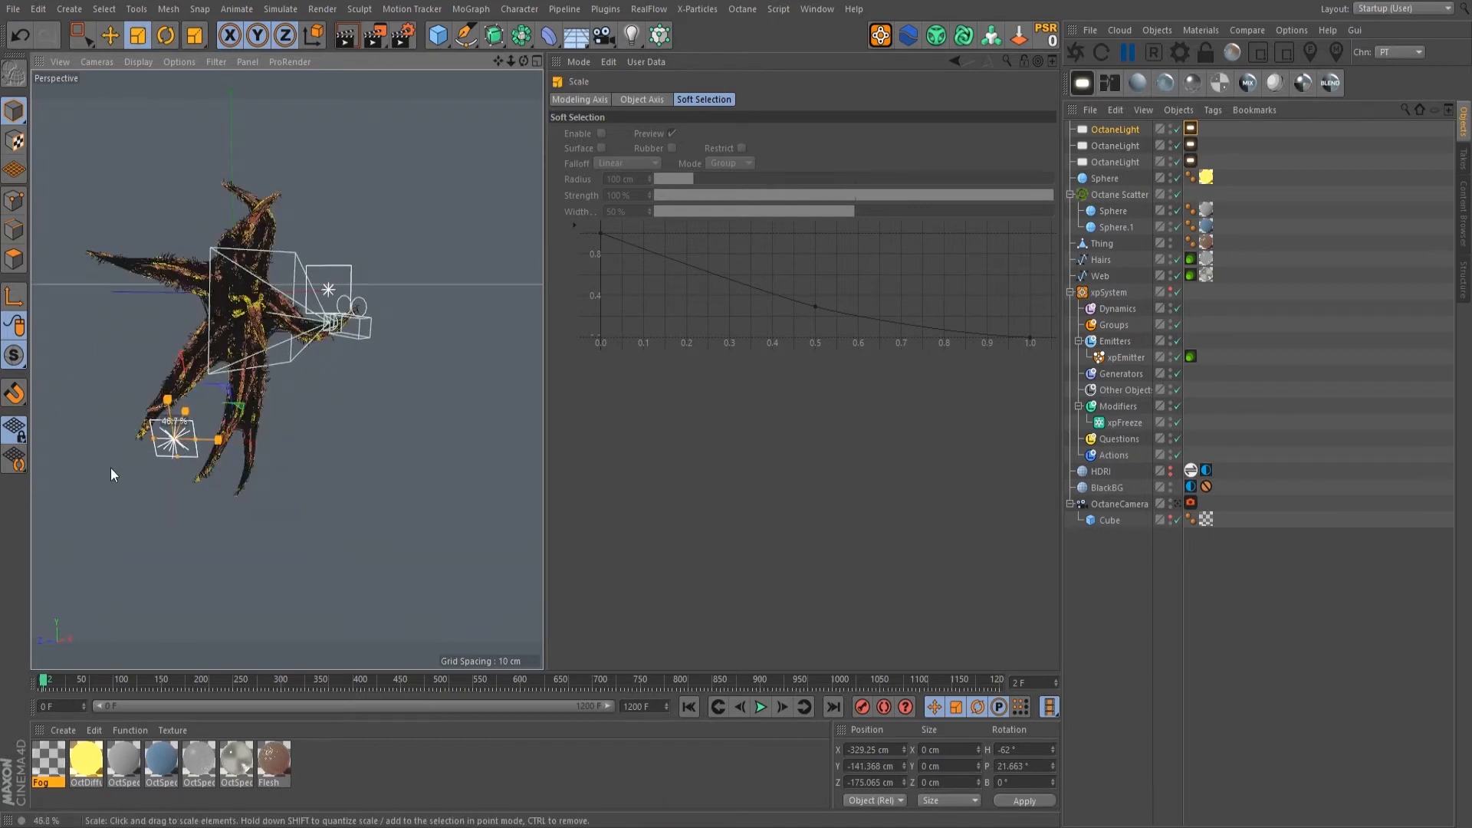
Step: Set the third light's temperature to about 10079 and look through the Octane camera again
left_click(1191, 129)
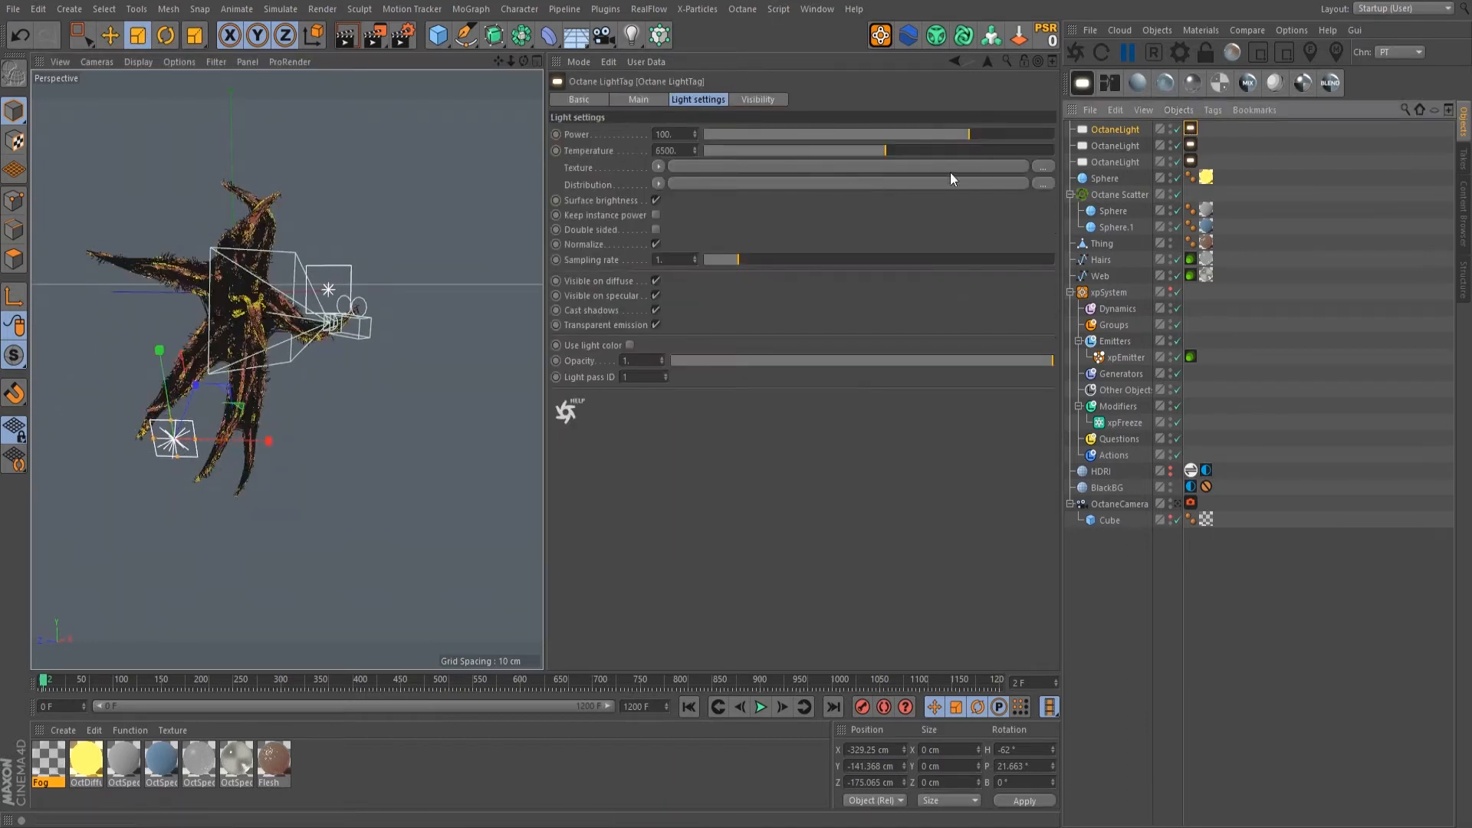
left_click(995, 150)
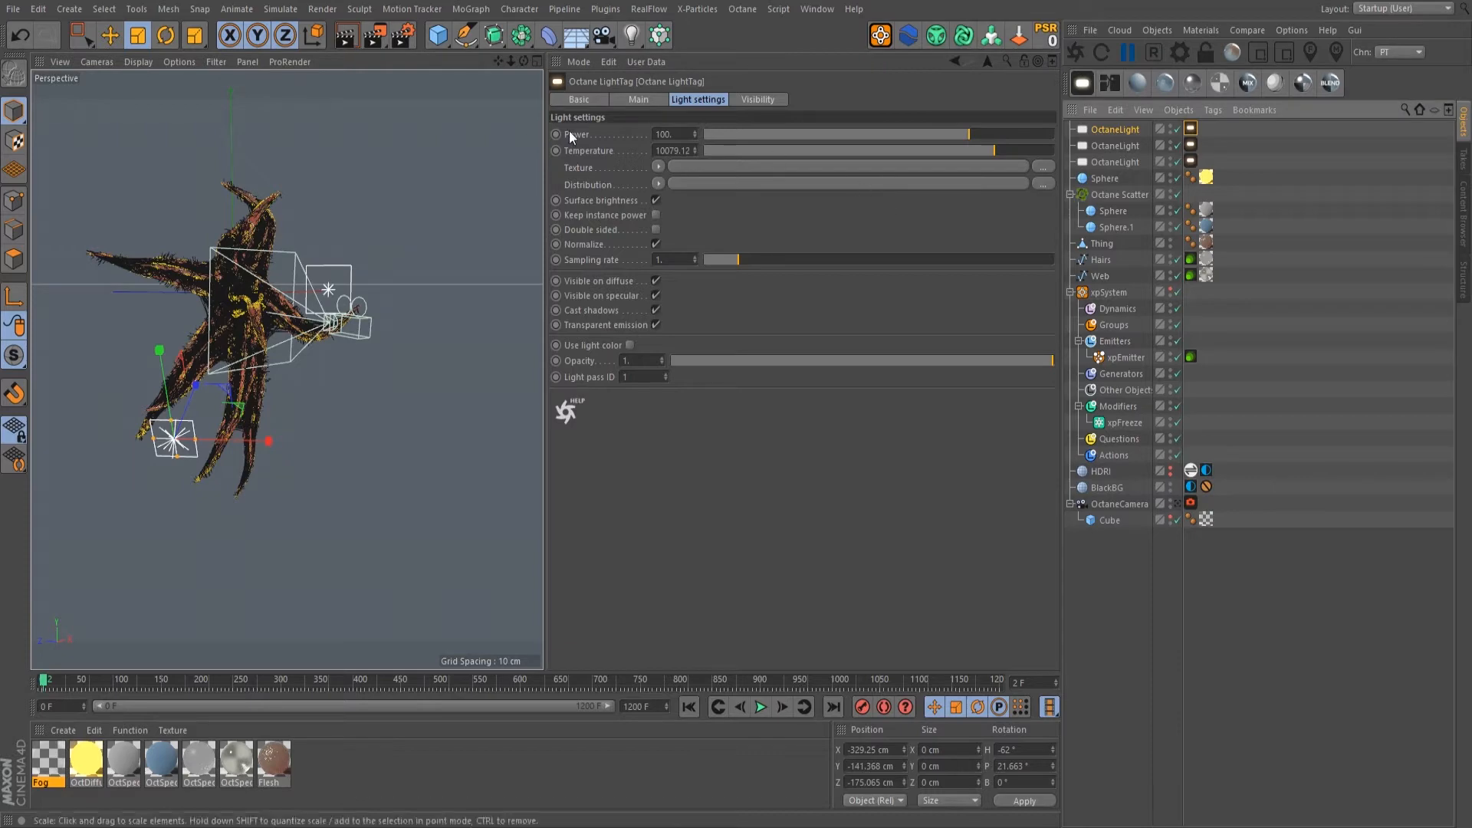
left_click(1179, 504)
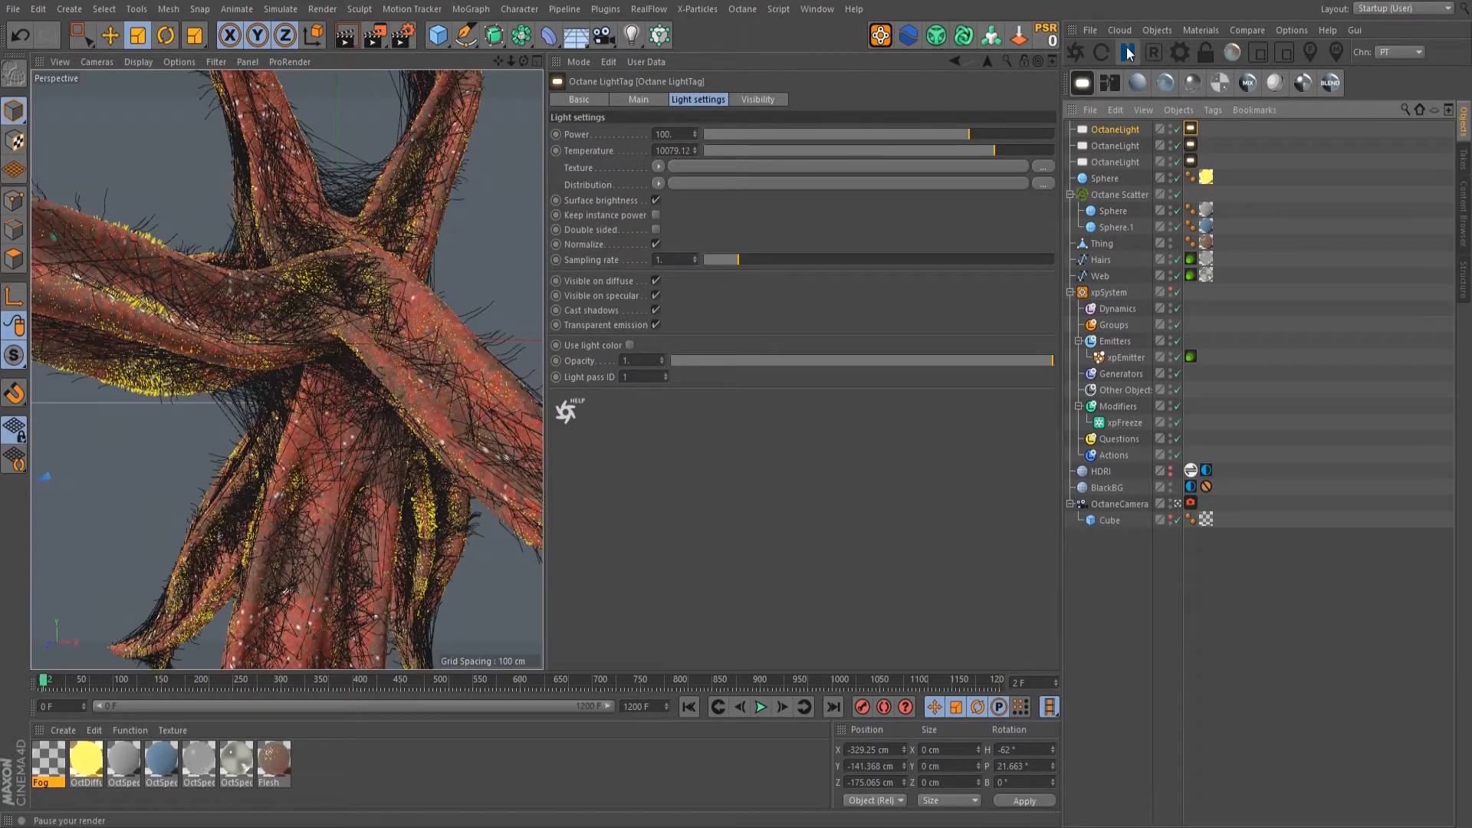
Step: Restart the Live Viewer render and preview a region just below the tentacle junction with the third light added
left_click(1076, 52)
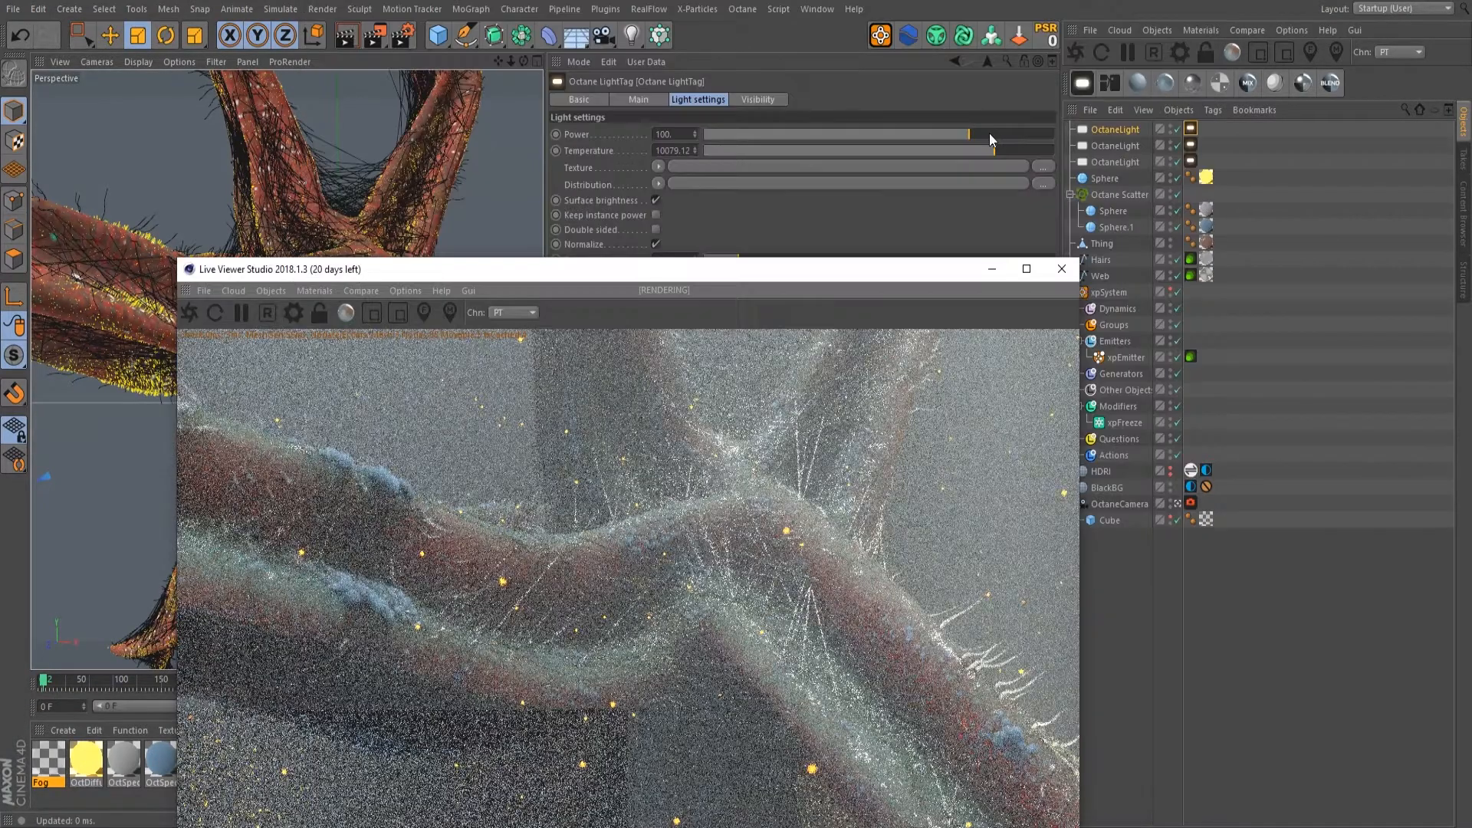
left_click(990, 133)
left_click_drag(800, 270, 987, 10)
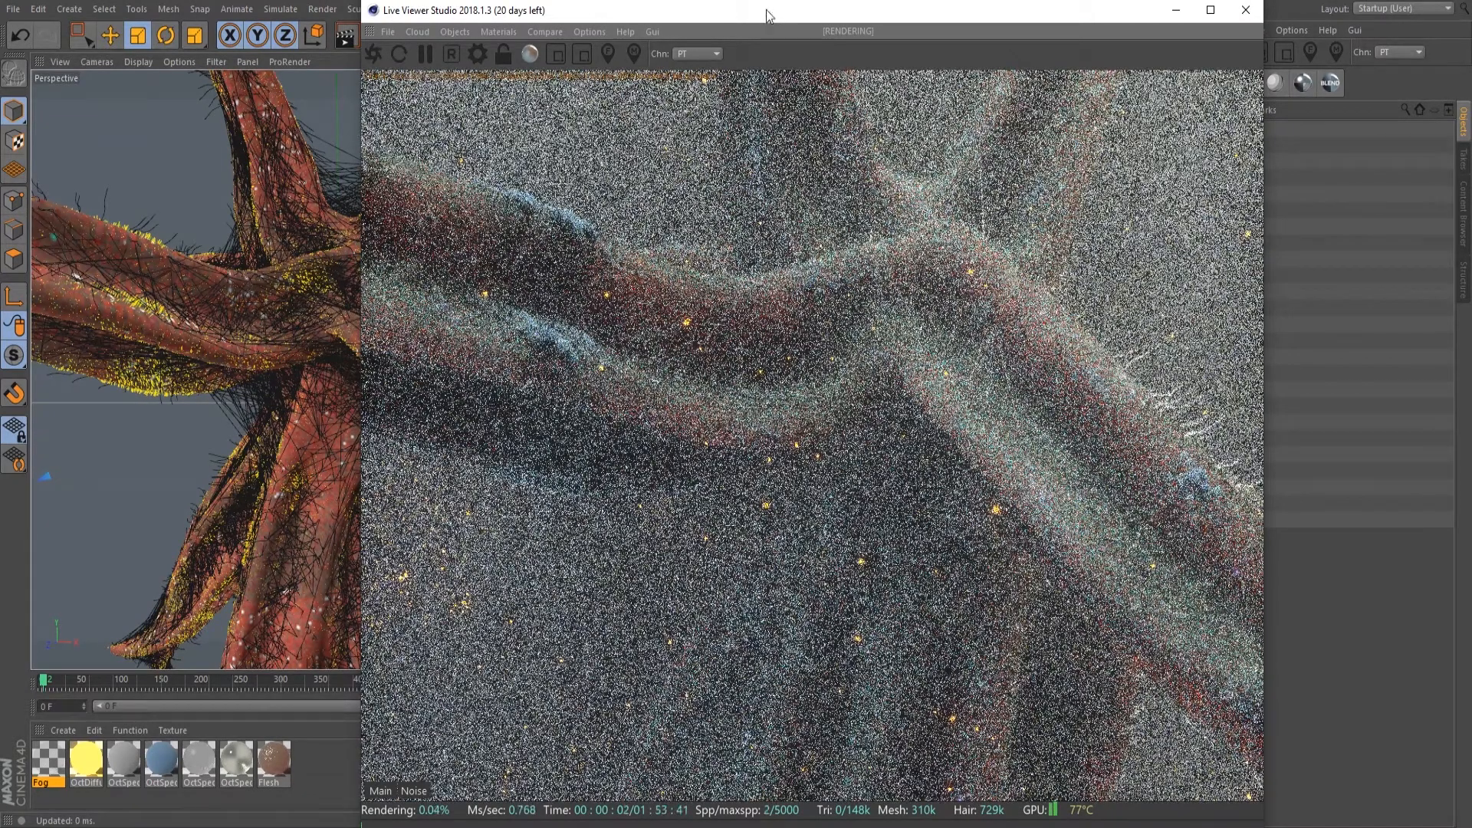
left_click_drag(766, 10, 727, 0)
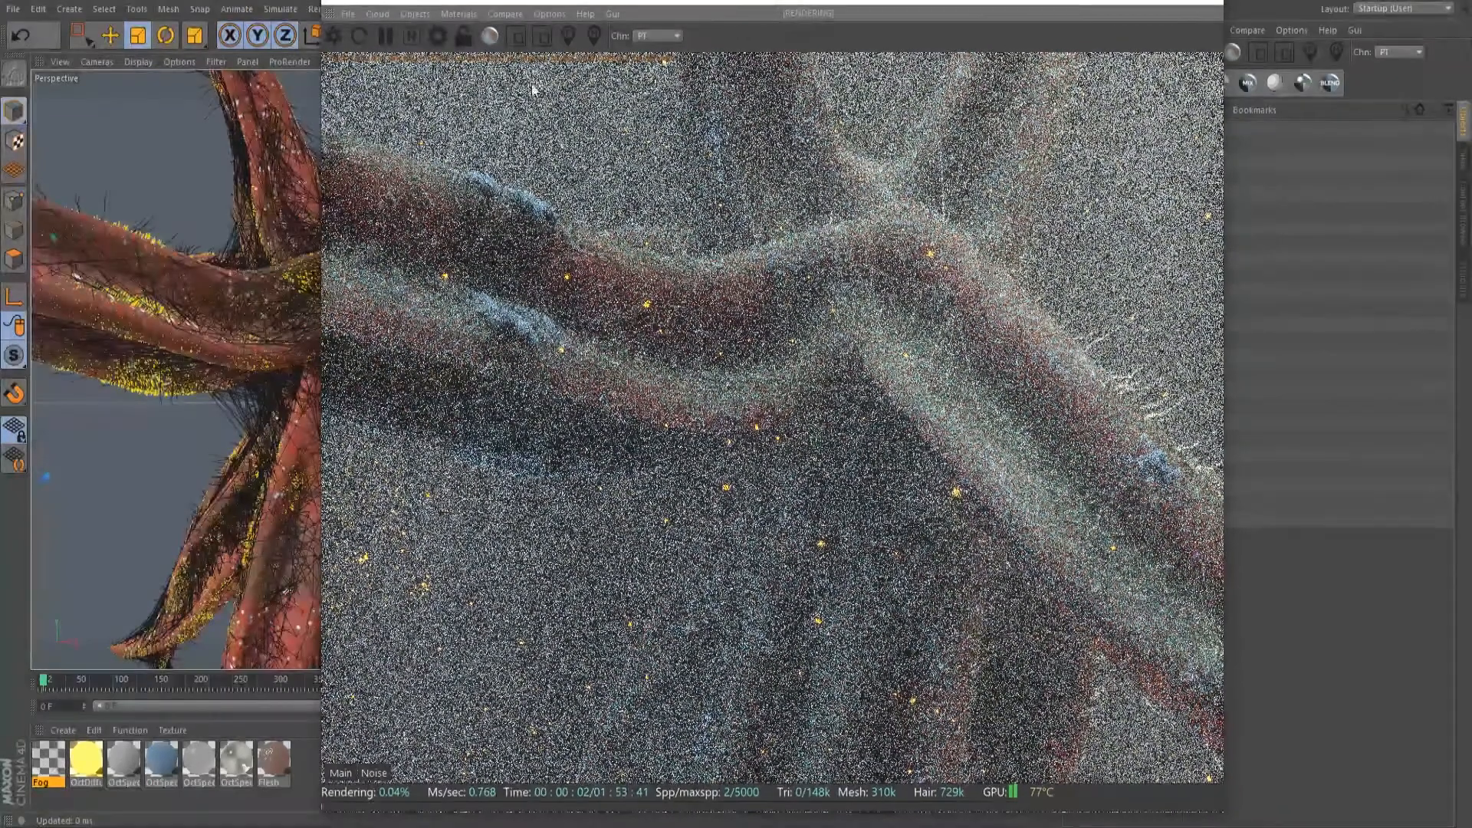
left_click(518, 36)
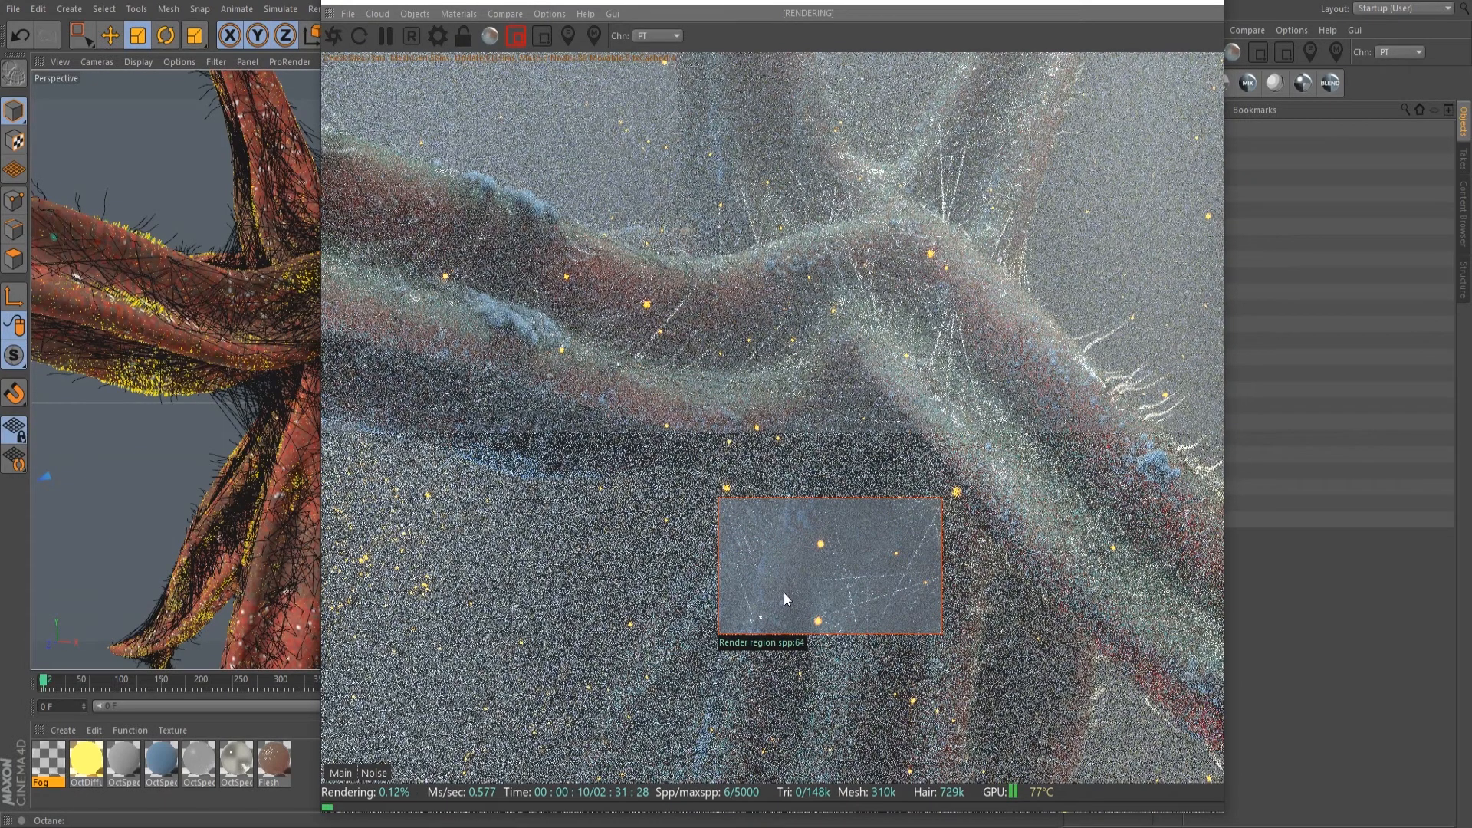
Step: Set the Fog material's medium density to 0.03 and check a region beneath the junction before returning to the full-frame render
double_click(44, 763)
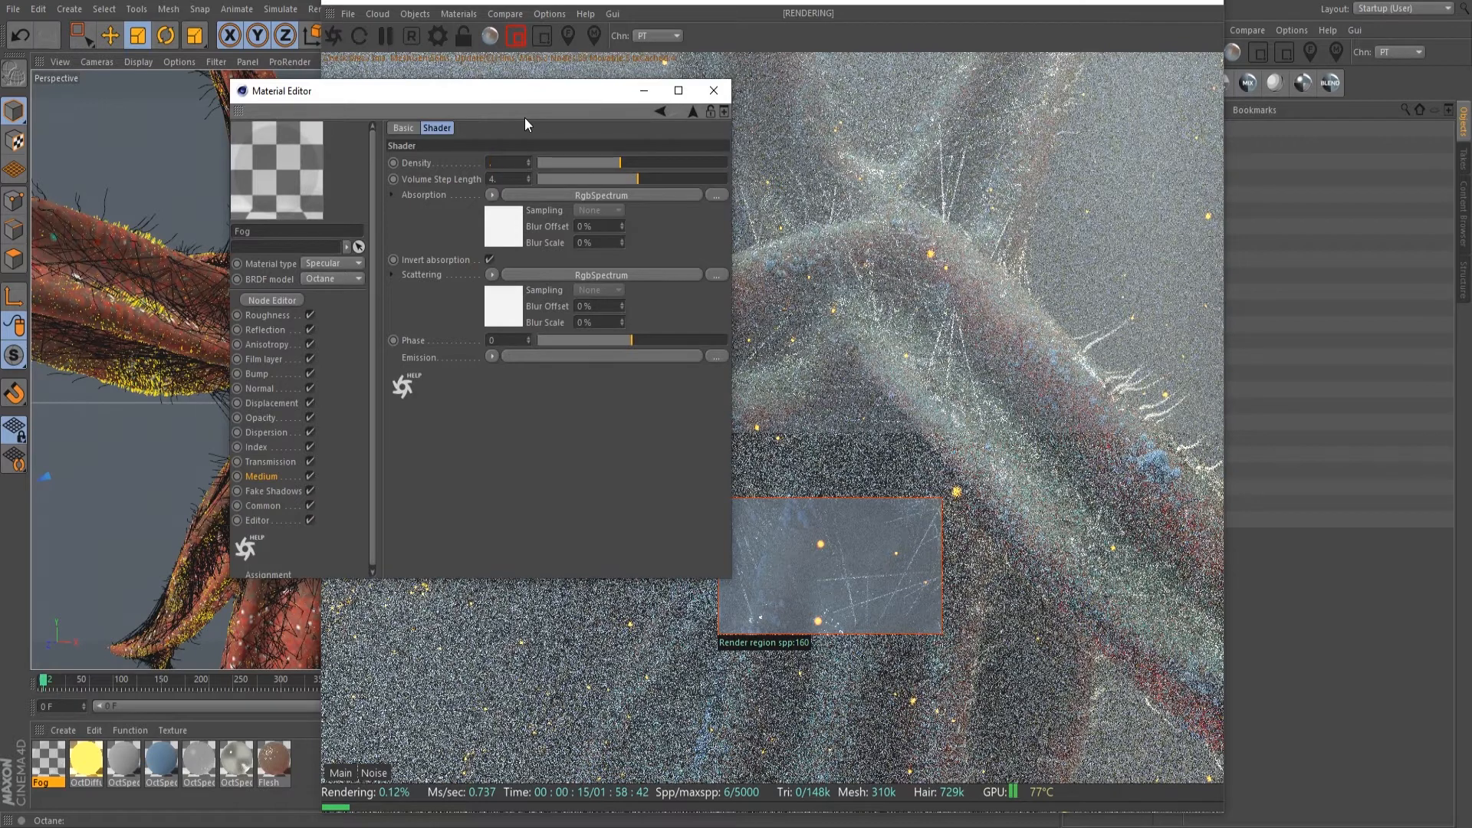
type("03")
key("Return")
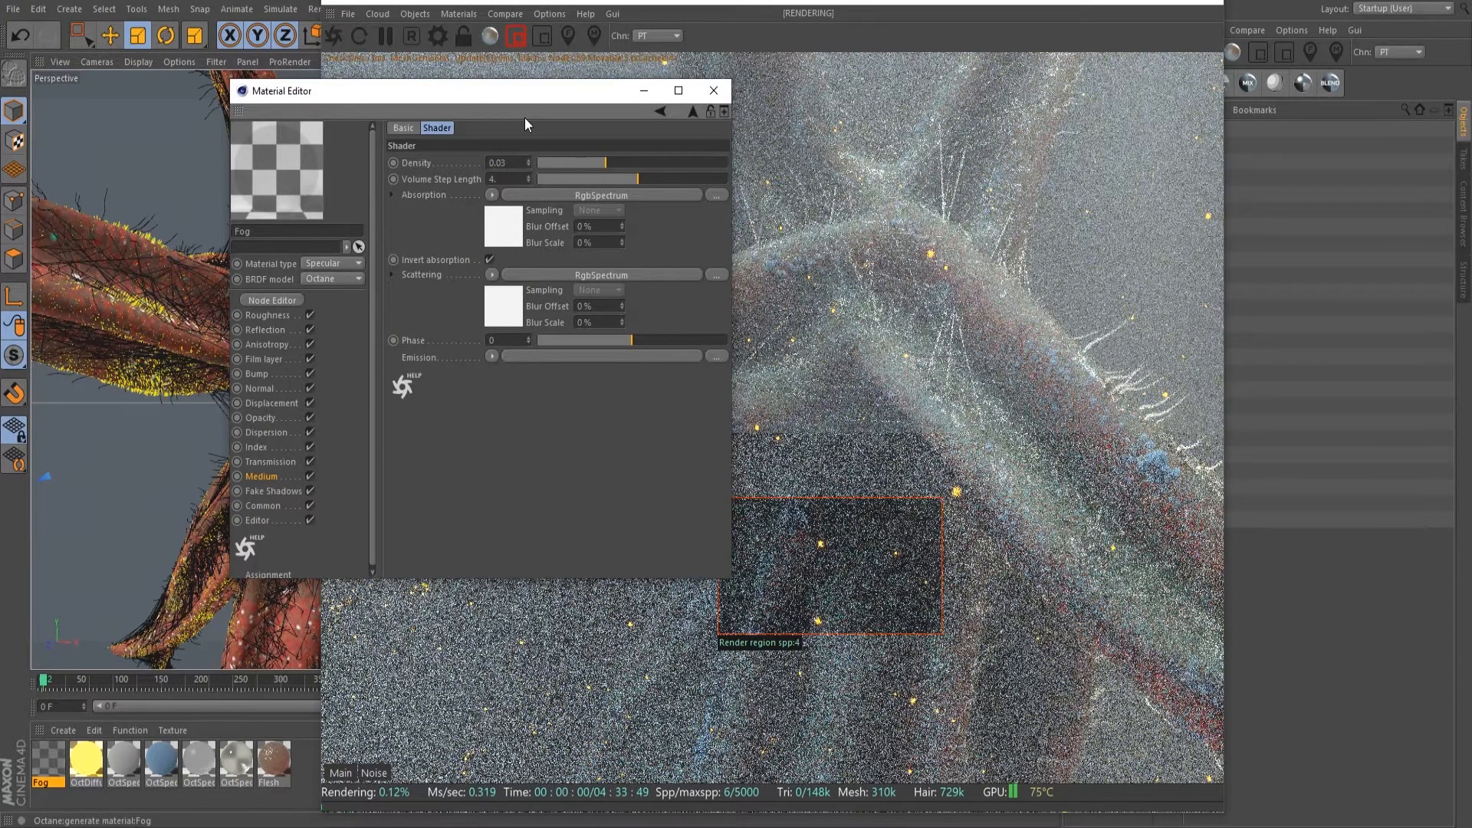
left_click(715, 91)
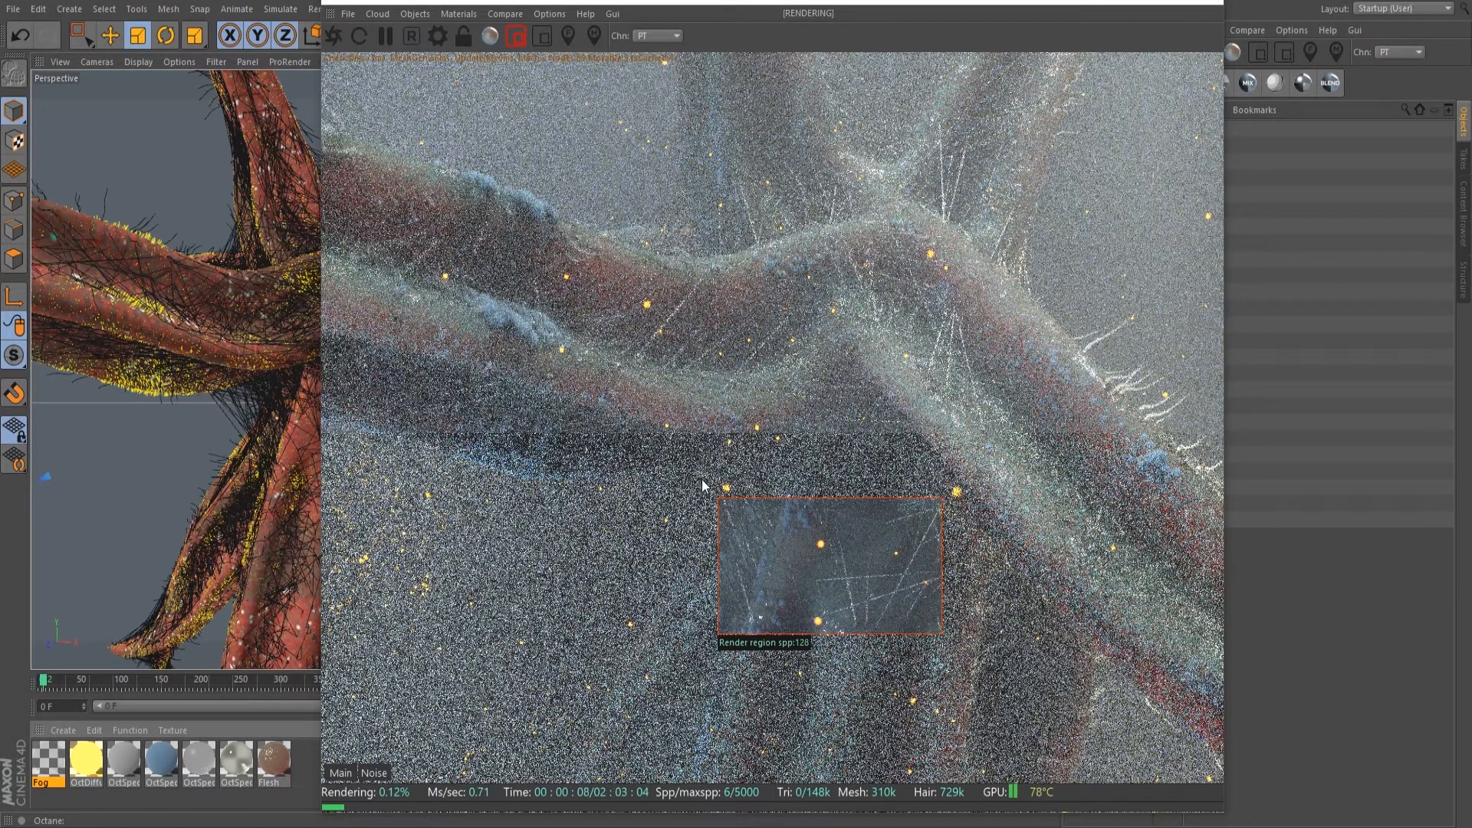
left_click_drag(580, 470, 765, 712)
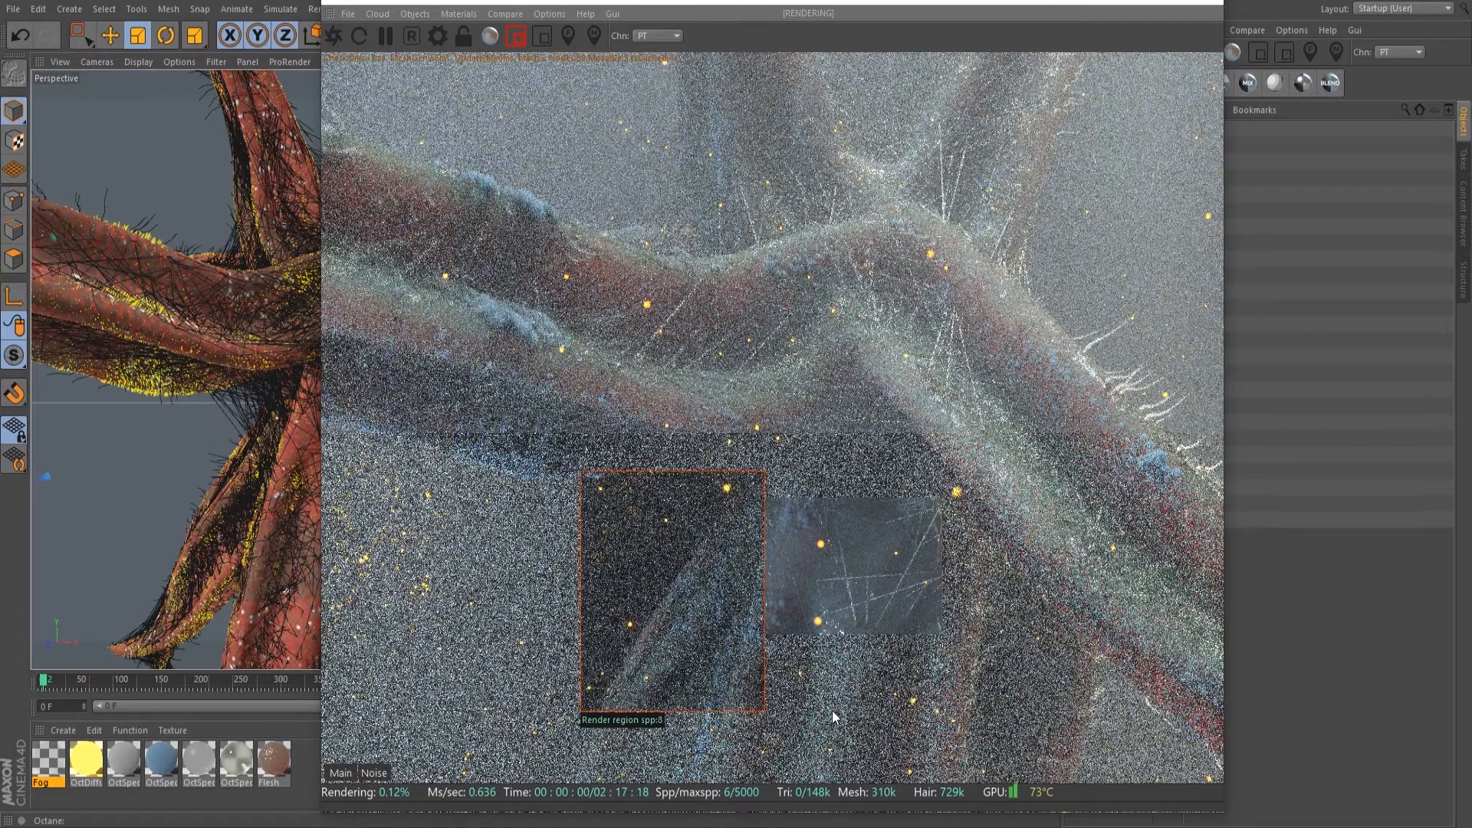
left_click(516, 35)
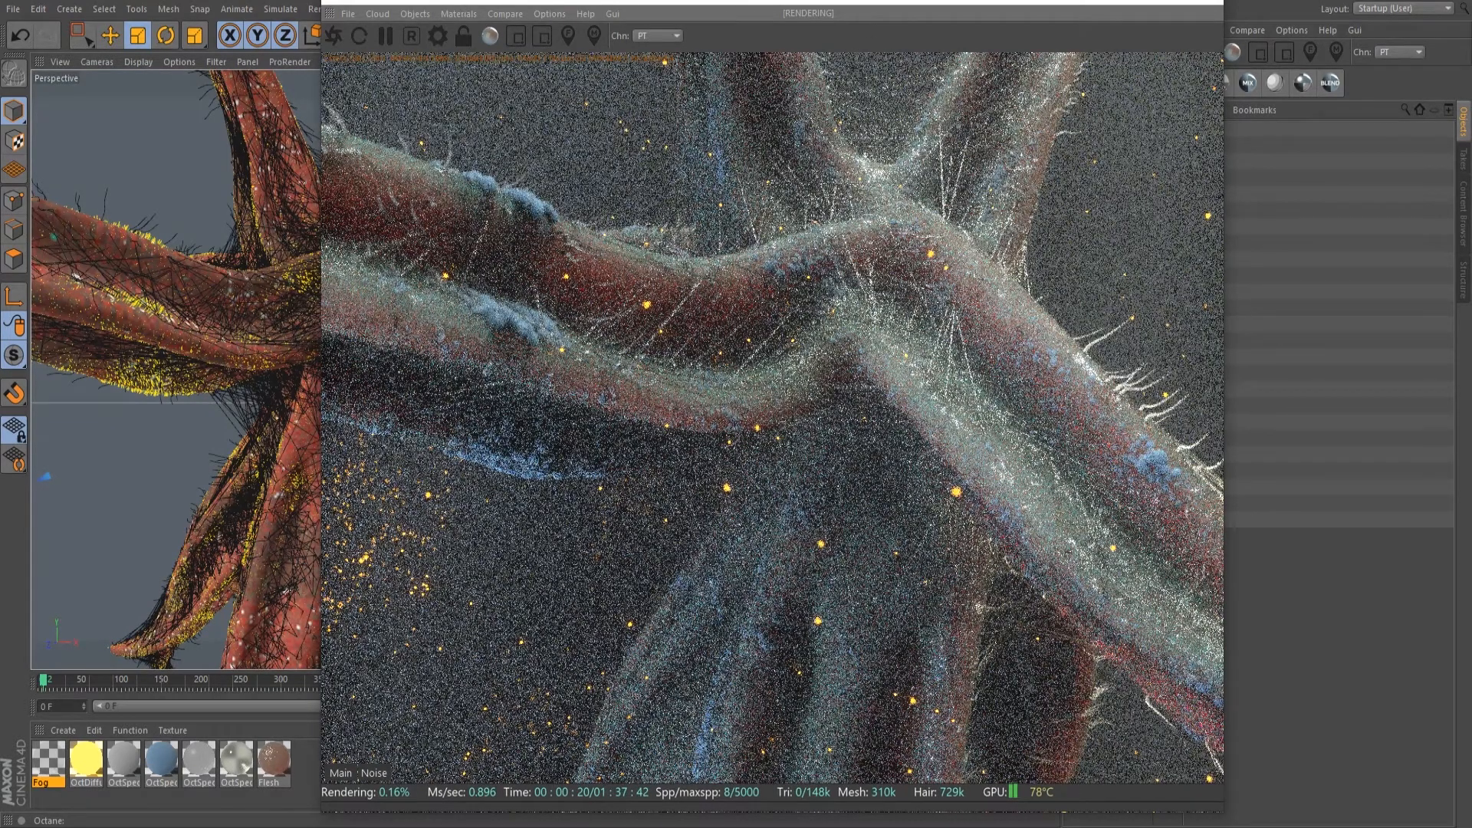
Step: Narrow the floating Live Viewer window and move it off the object list so the scene hierarchy is accessible
left_click_drag(320, 812, 555, 818)
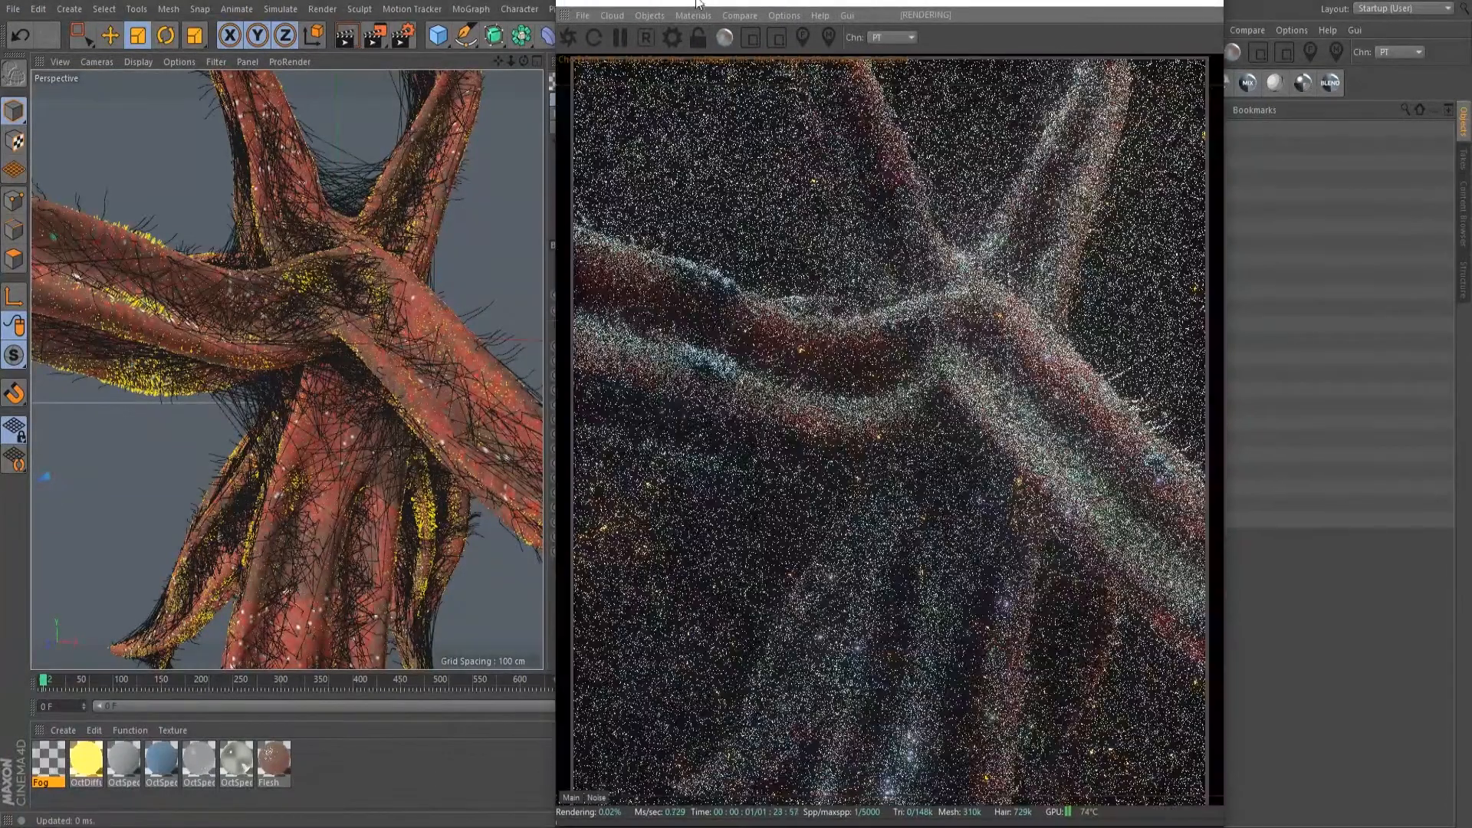
left_click_drag(699, 19, 669, 22)
left_click_drag(853, 0, 901, 7)
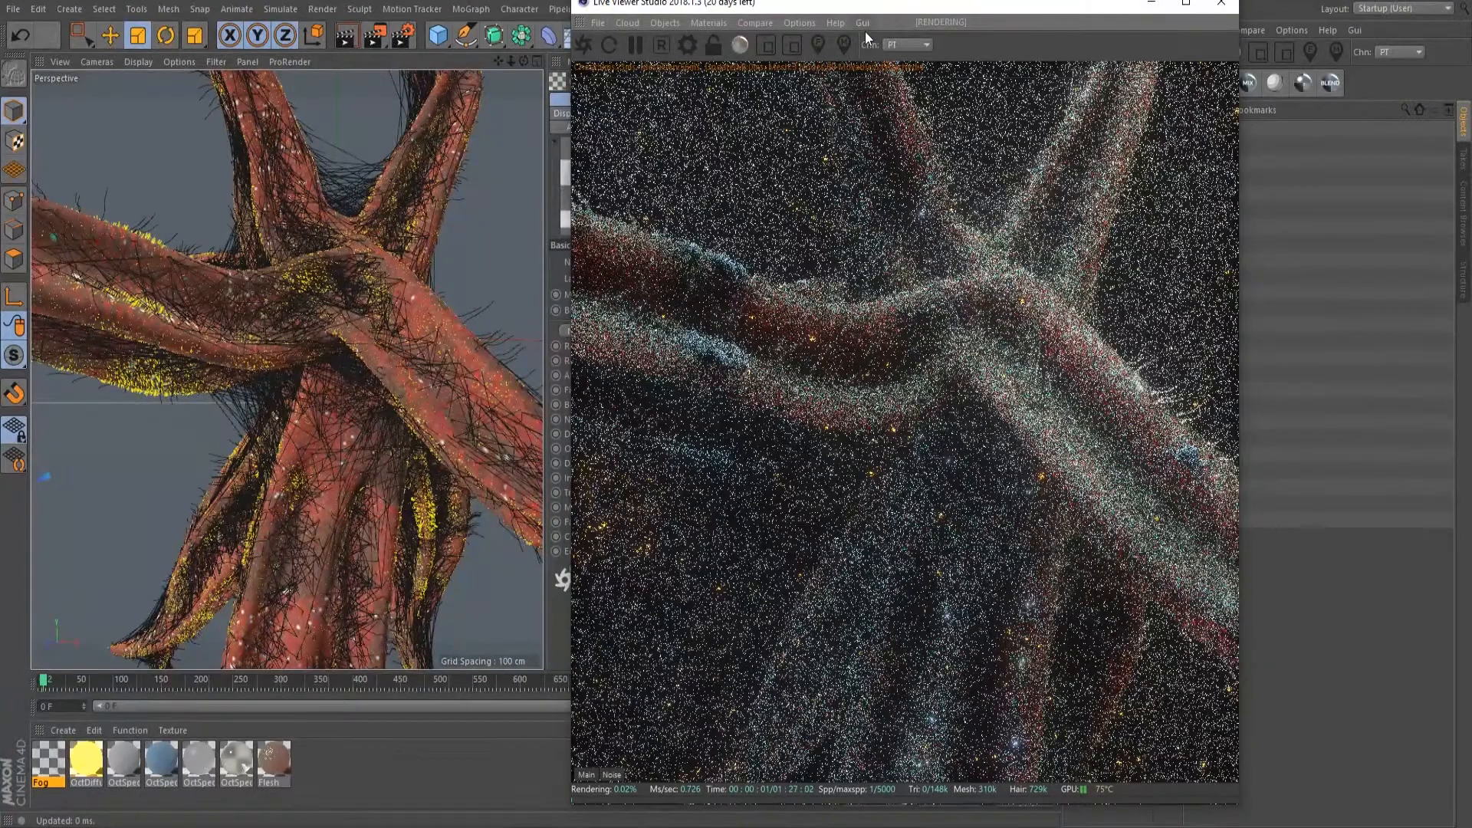
left_click_drag(1012, 12, 454, 15)
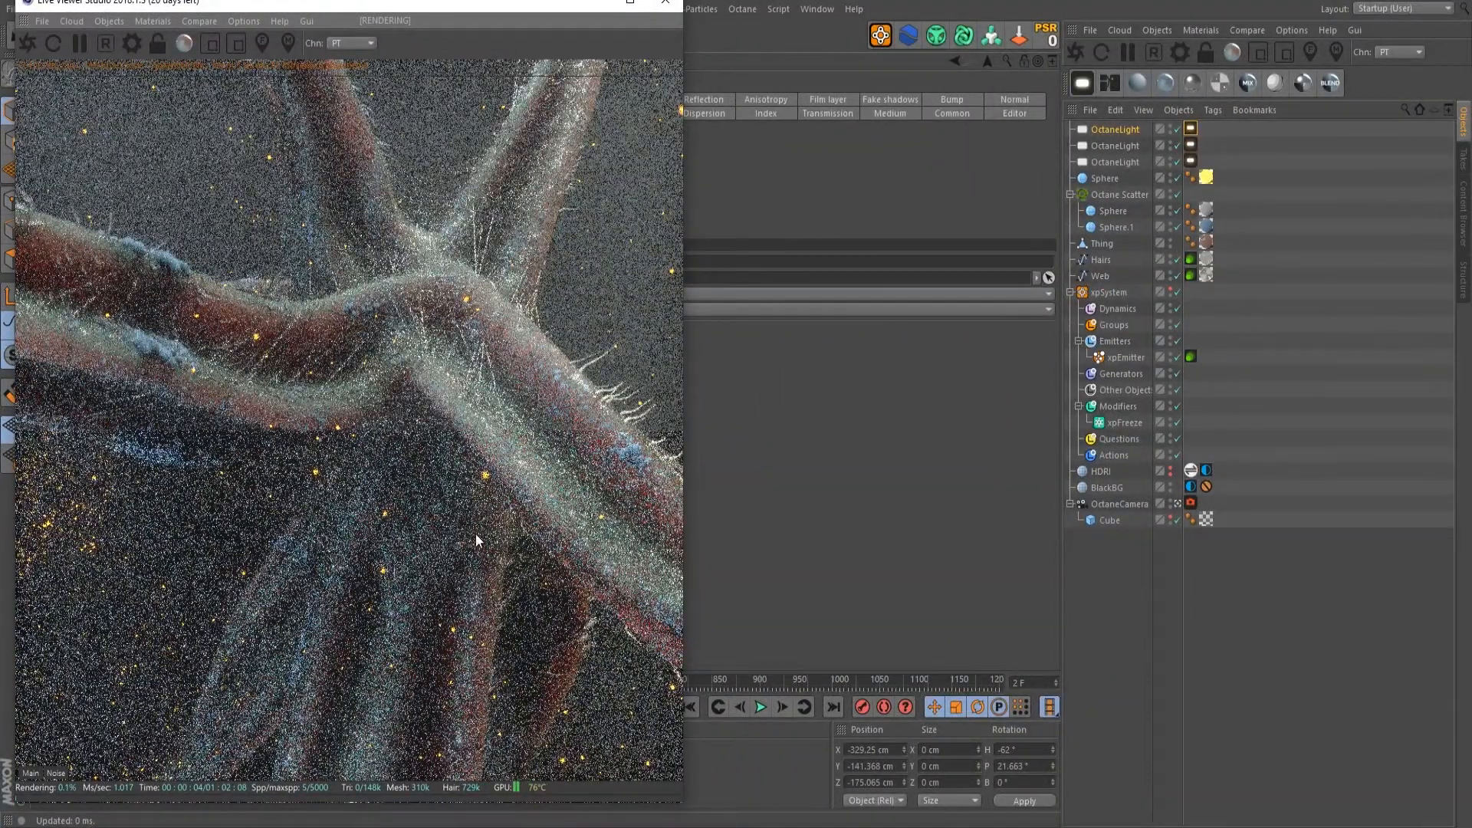
Step: Compare the render with and without the fog Cube, leave the Cube disabled, and set the camera focus on the tentacle junction
left_click(1178, 519)
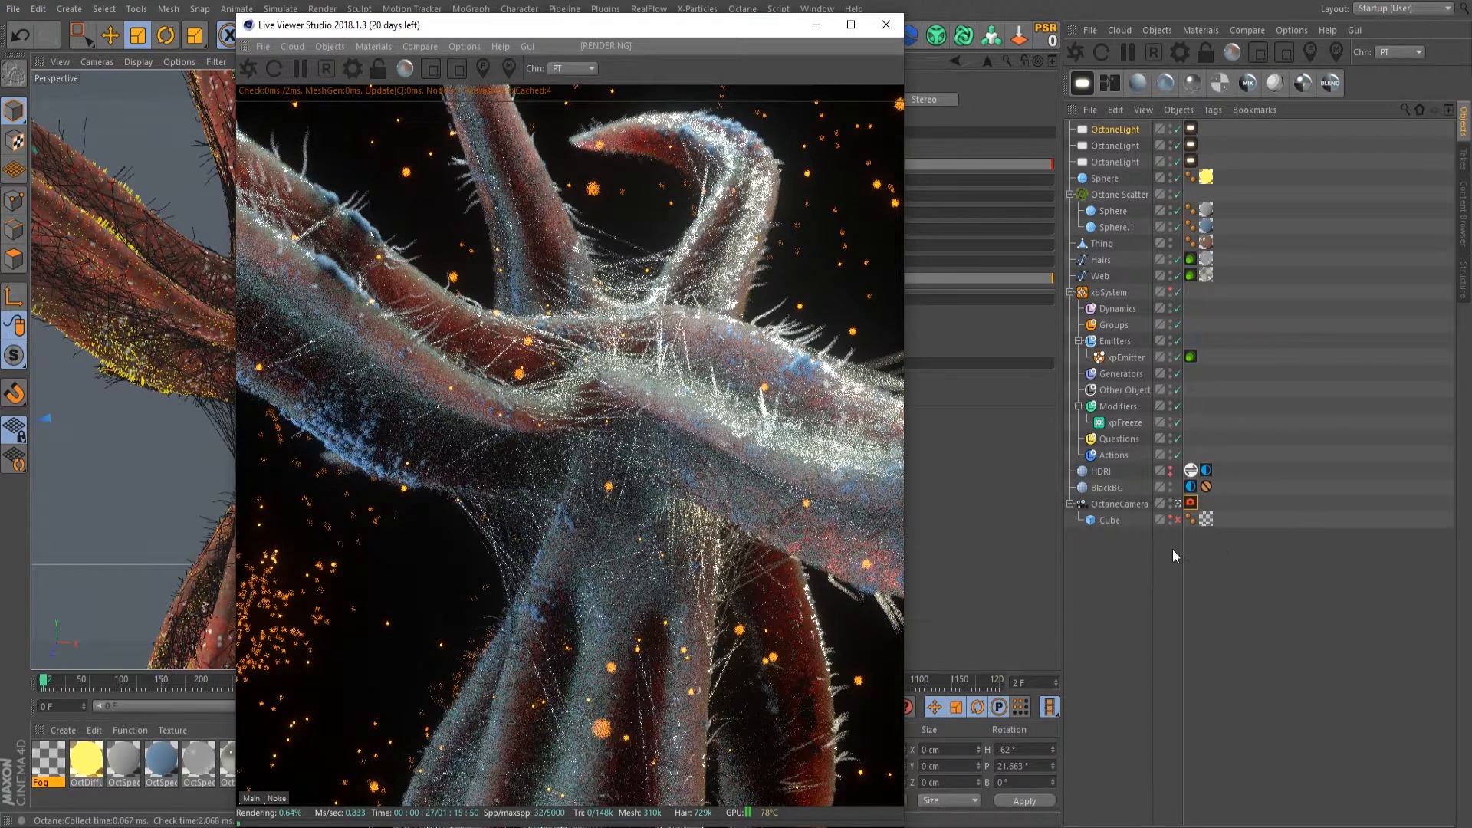
left_click(1177, 519)
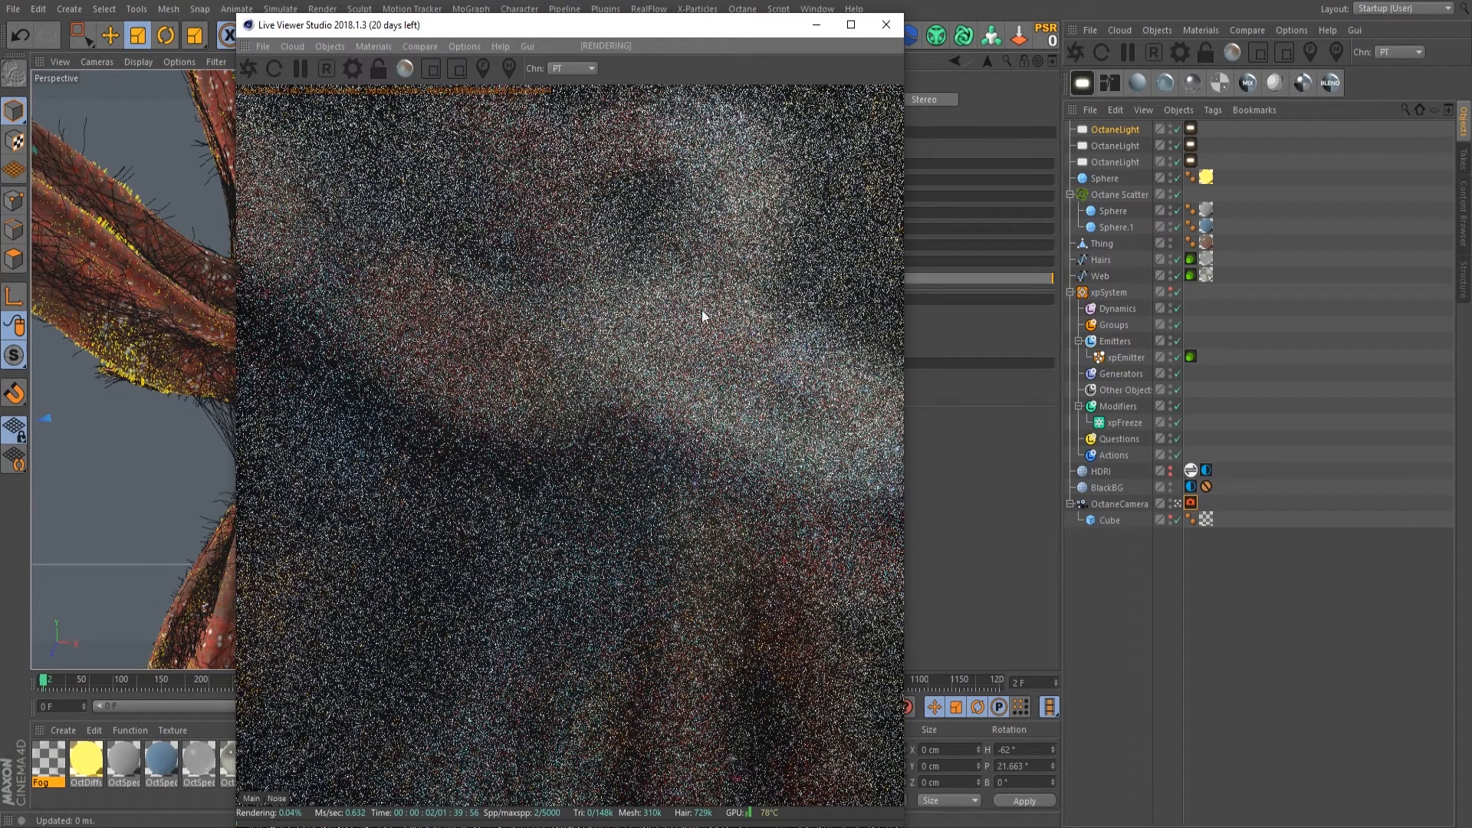
left_click(1177, 520)
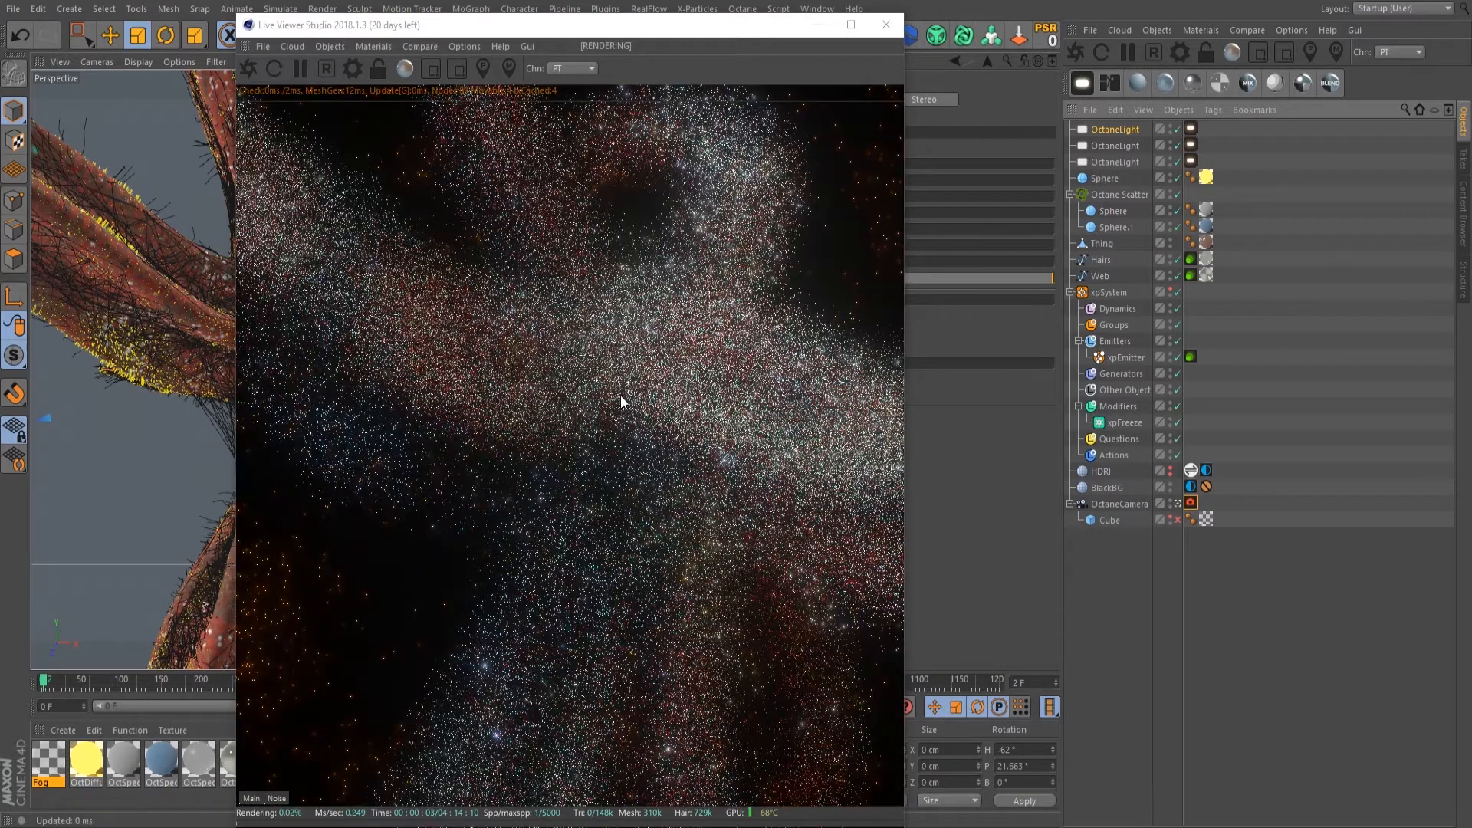
middle_click(610, 403, "ctrl")
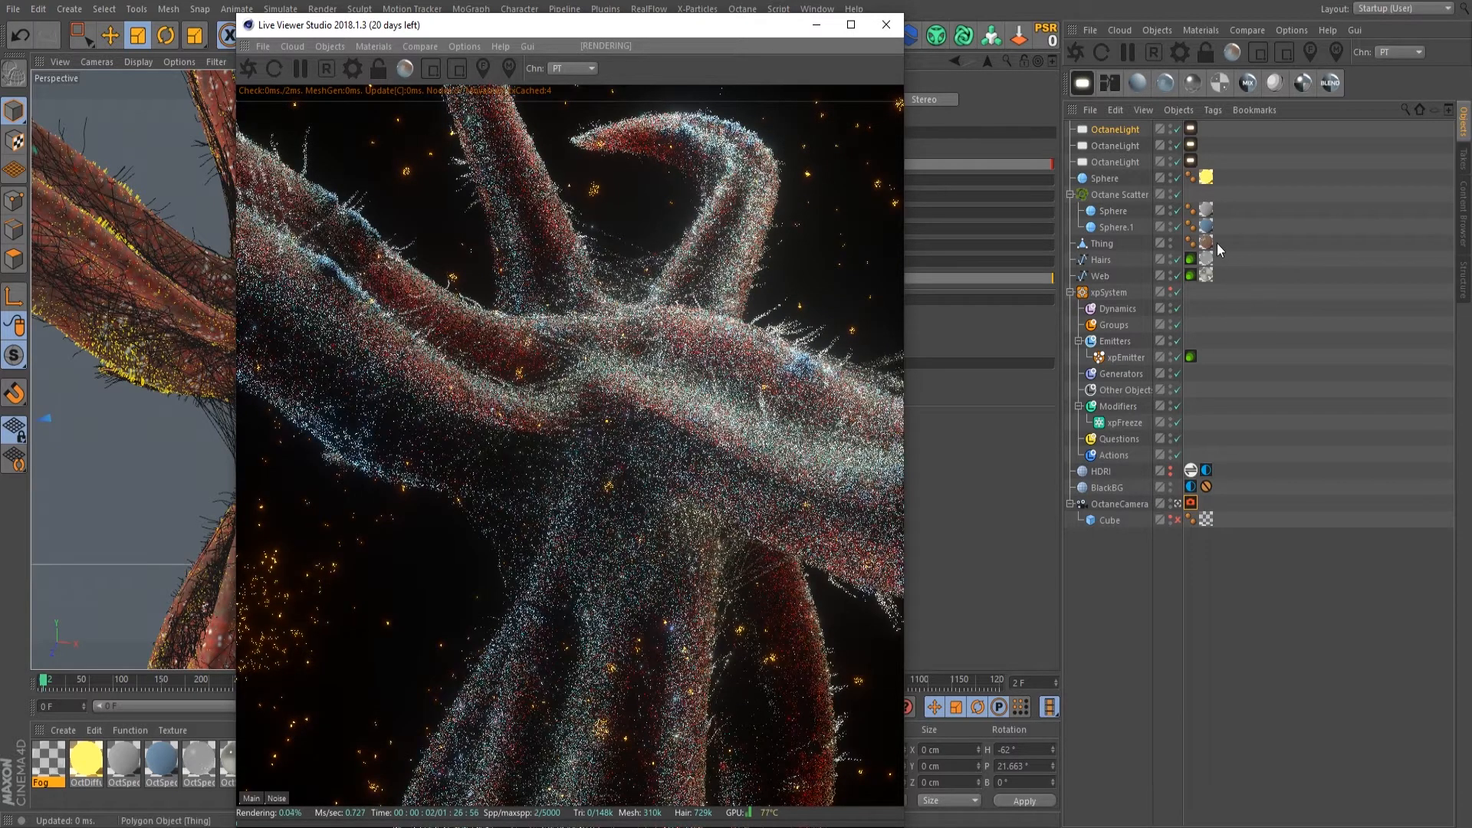
Step: Move the Flesh texture tag from the Thing object onto the xpSystem object and restart the Live Viewer render
left_click_drag(1208, 243, 1231, 171)
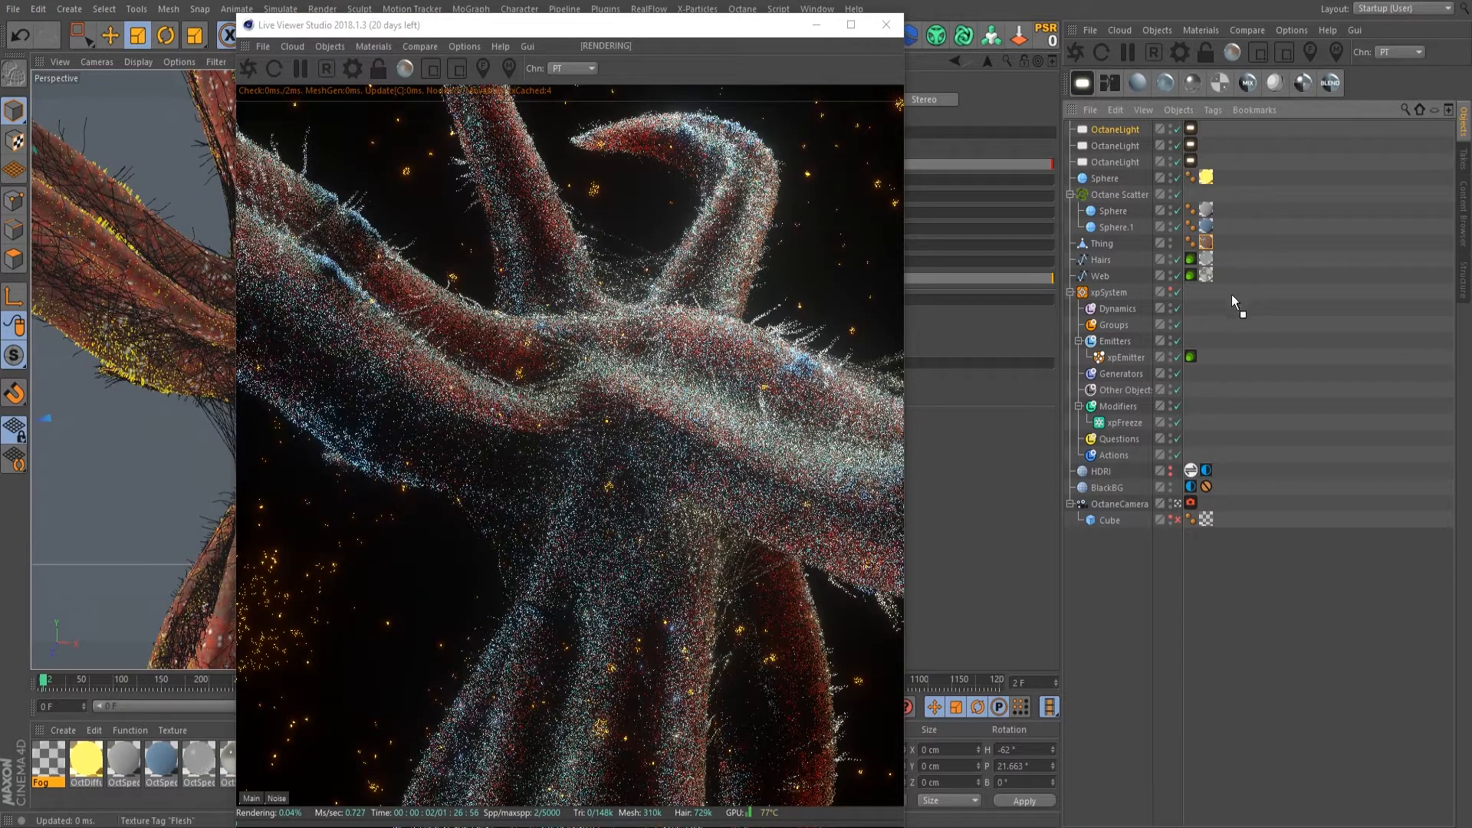
left_click_drag(1198, 292, 1193, 292)
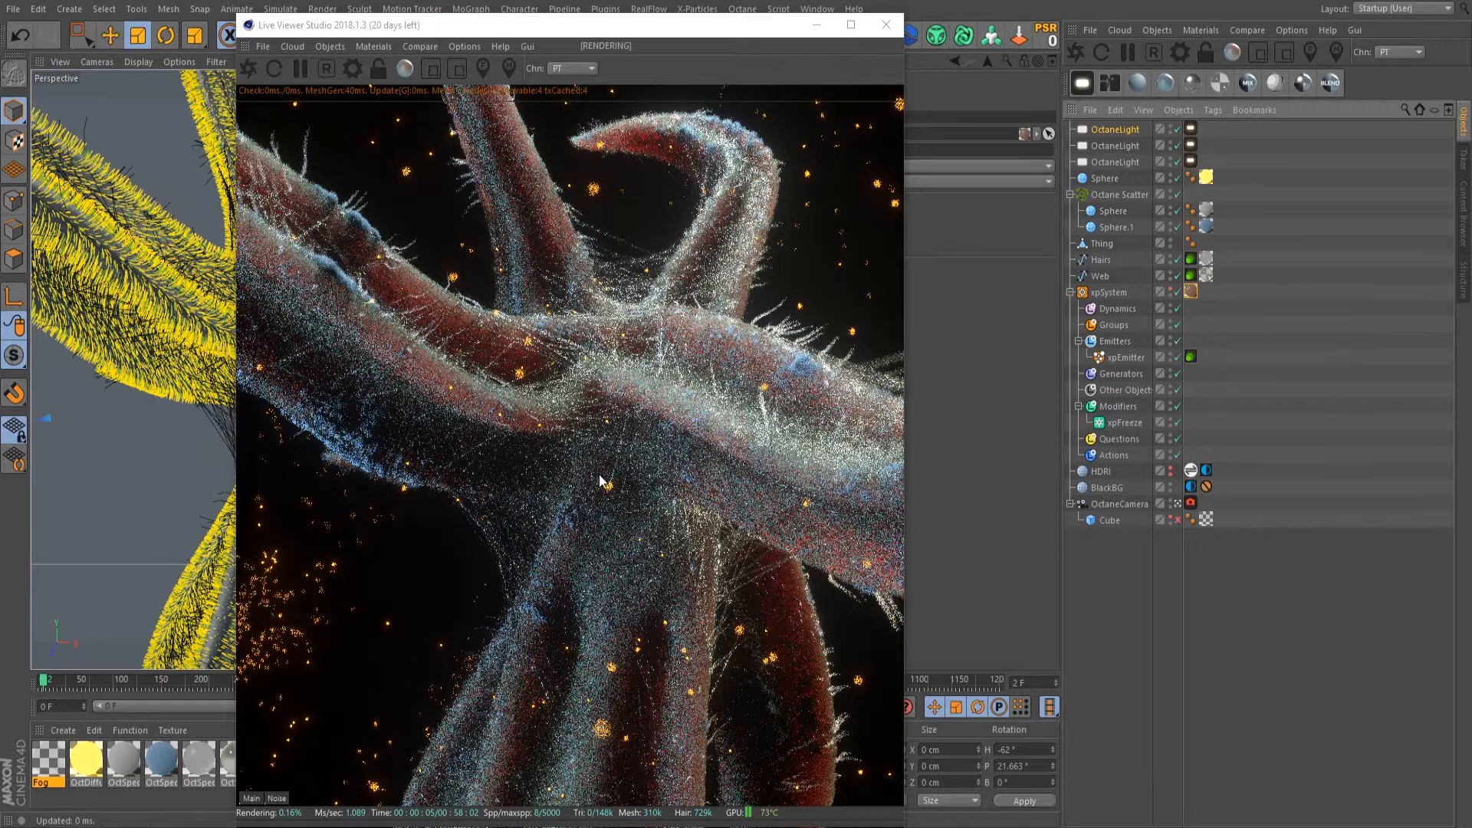
left_click(247, 72)
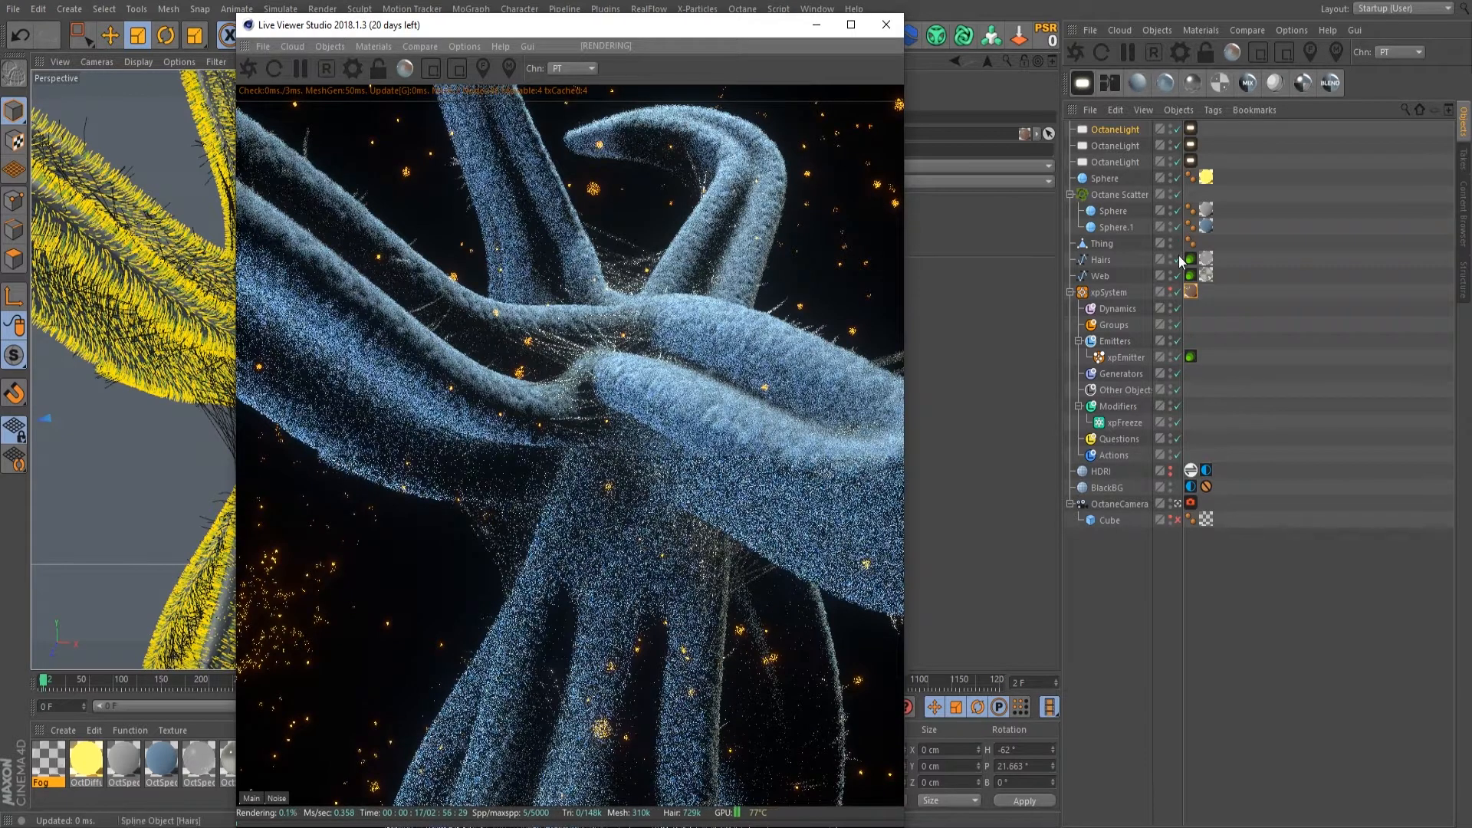
Step: Disable the Hairs, Web and Octane Scatter objects with the scattered spheres, and show the Octane Scatter's distribution settings
left_click(1178, 260)
left_click(1178, 275)
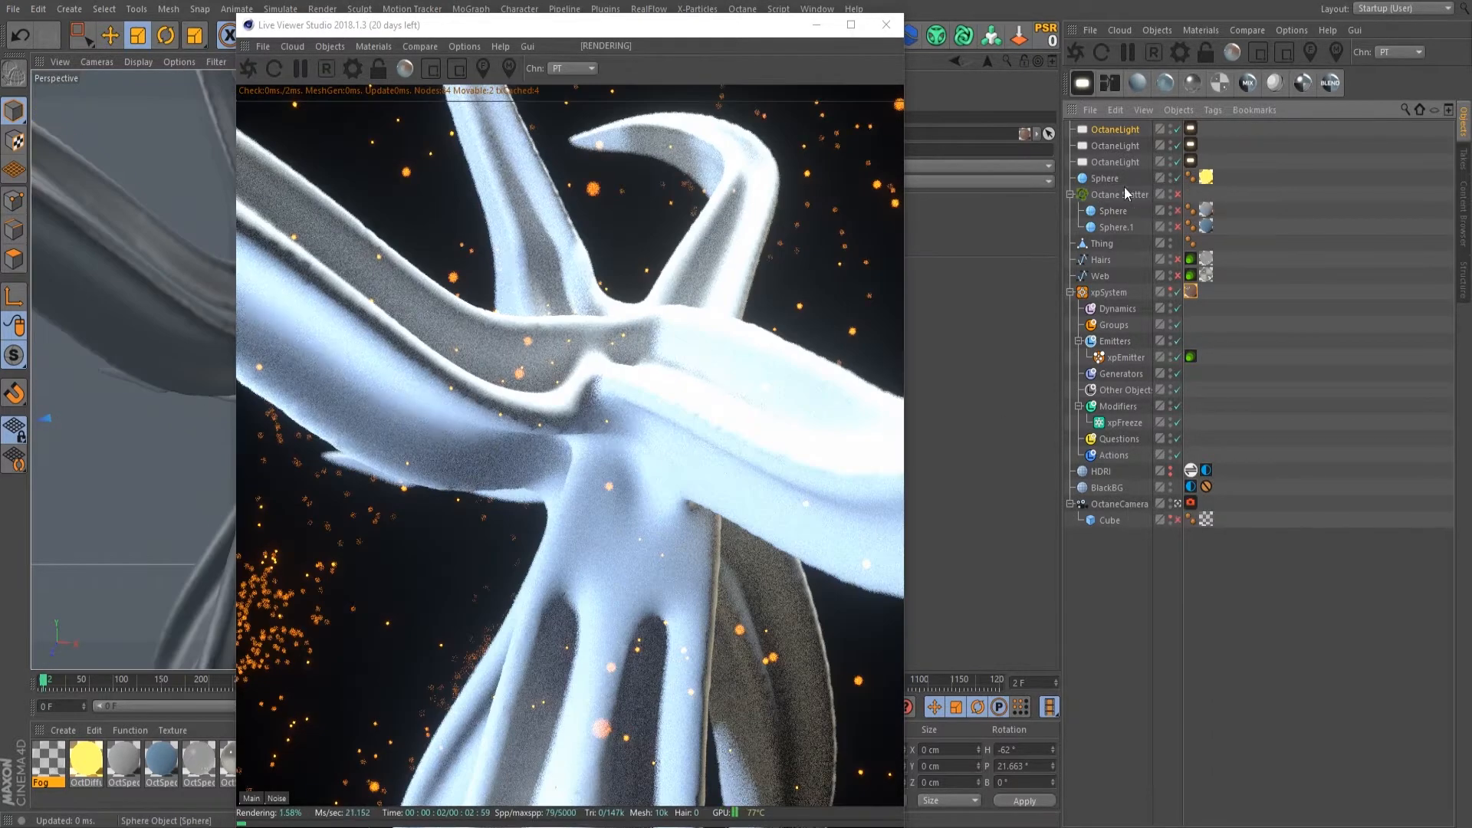
left_click(1119, 195)
left_click_drag(641, 23, 749, 427)
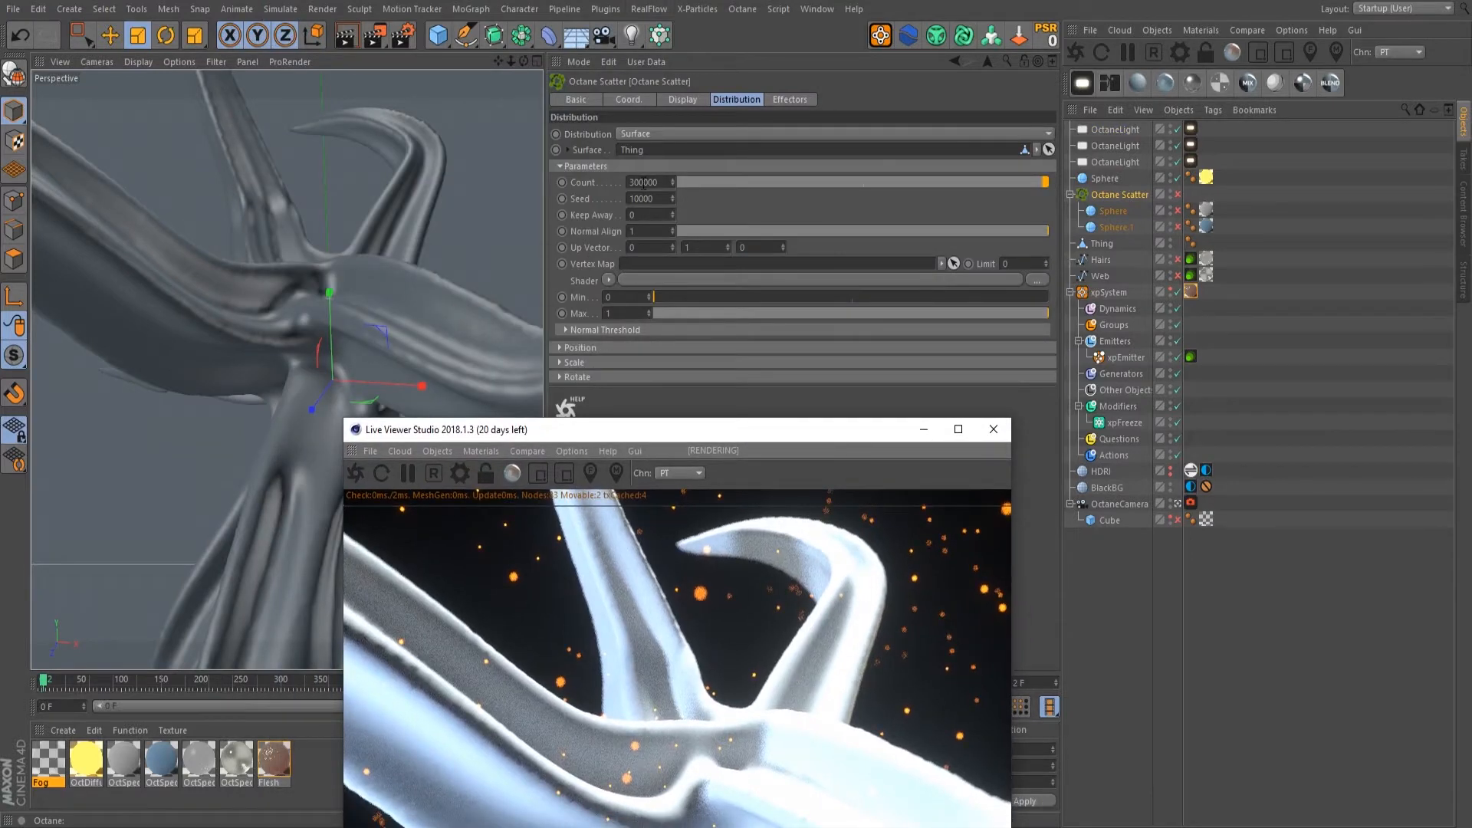
Step: Delete the texture tags from both scattered spheres and remove the Sphere.1 object from the Octane Scatter
left_click(1209, 215)
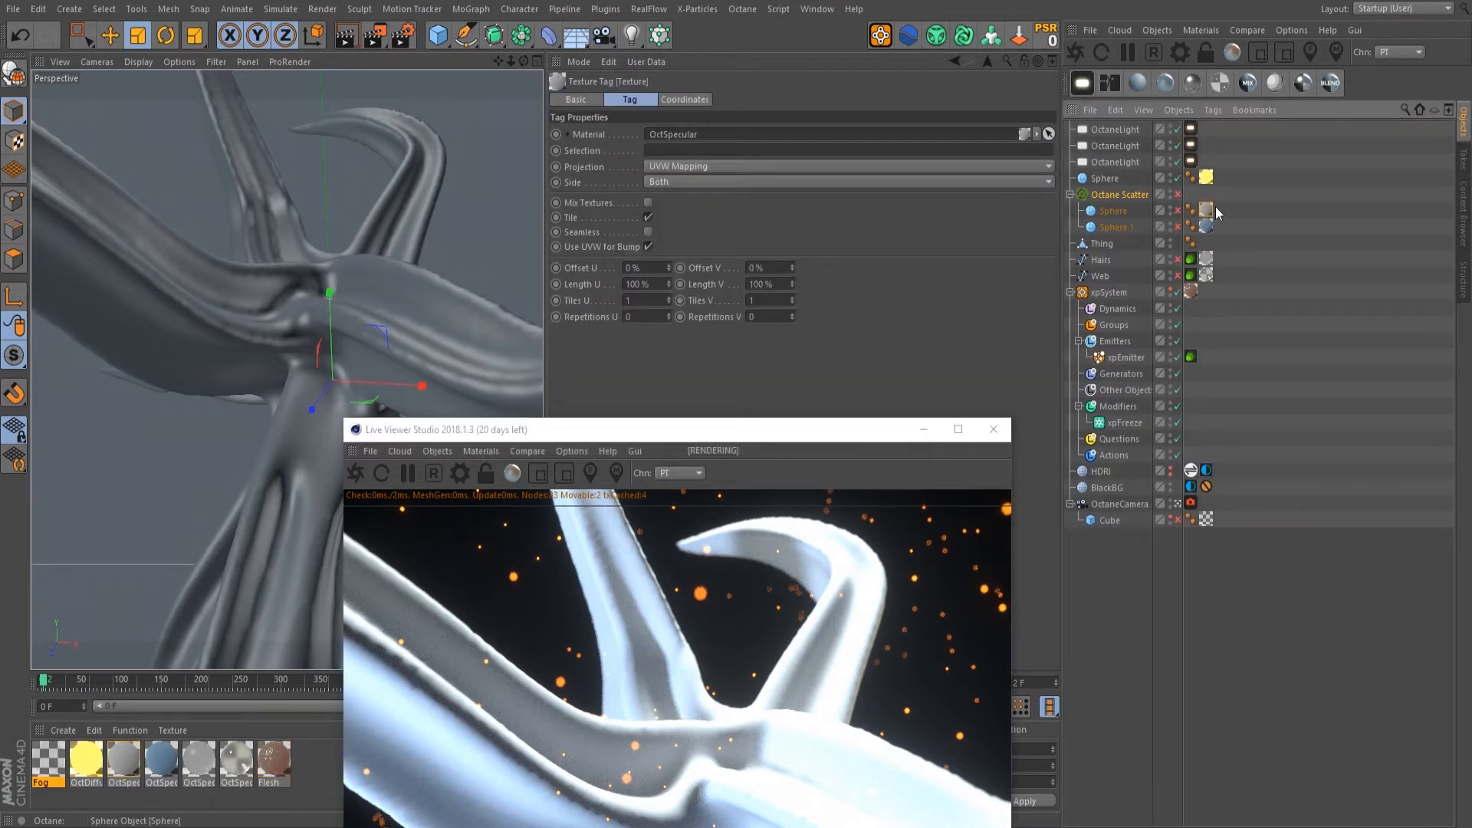
key("Delete")
left_click(1209, 222)
key("Delete")
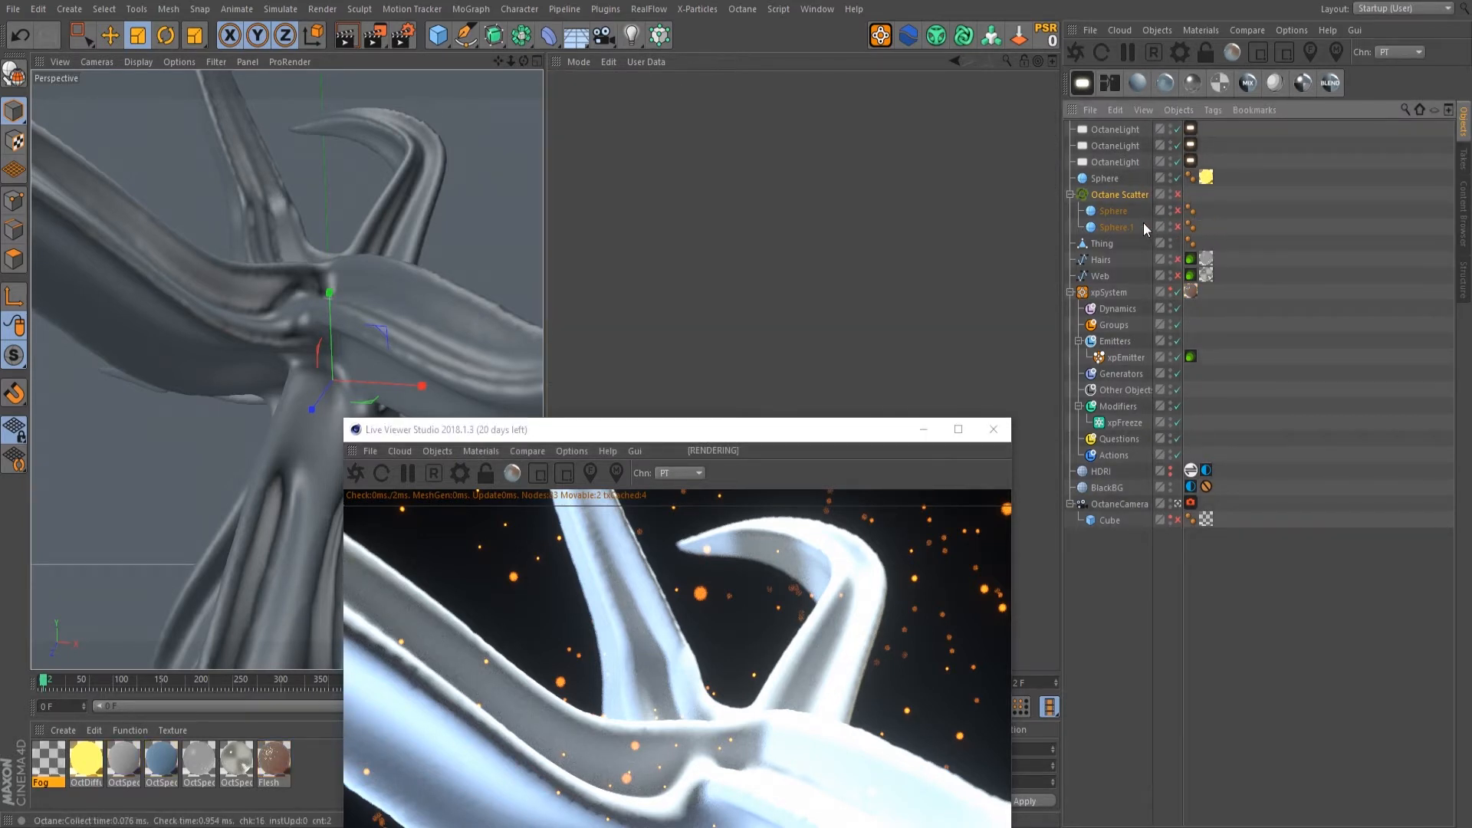
left_click(1142, 227)
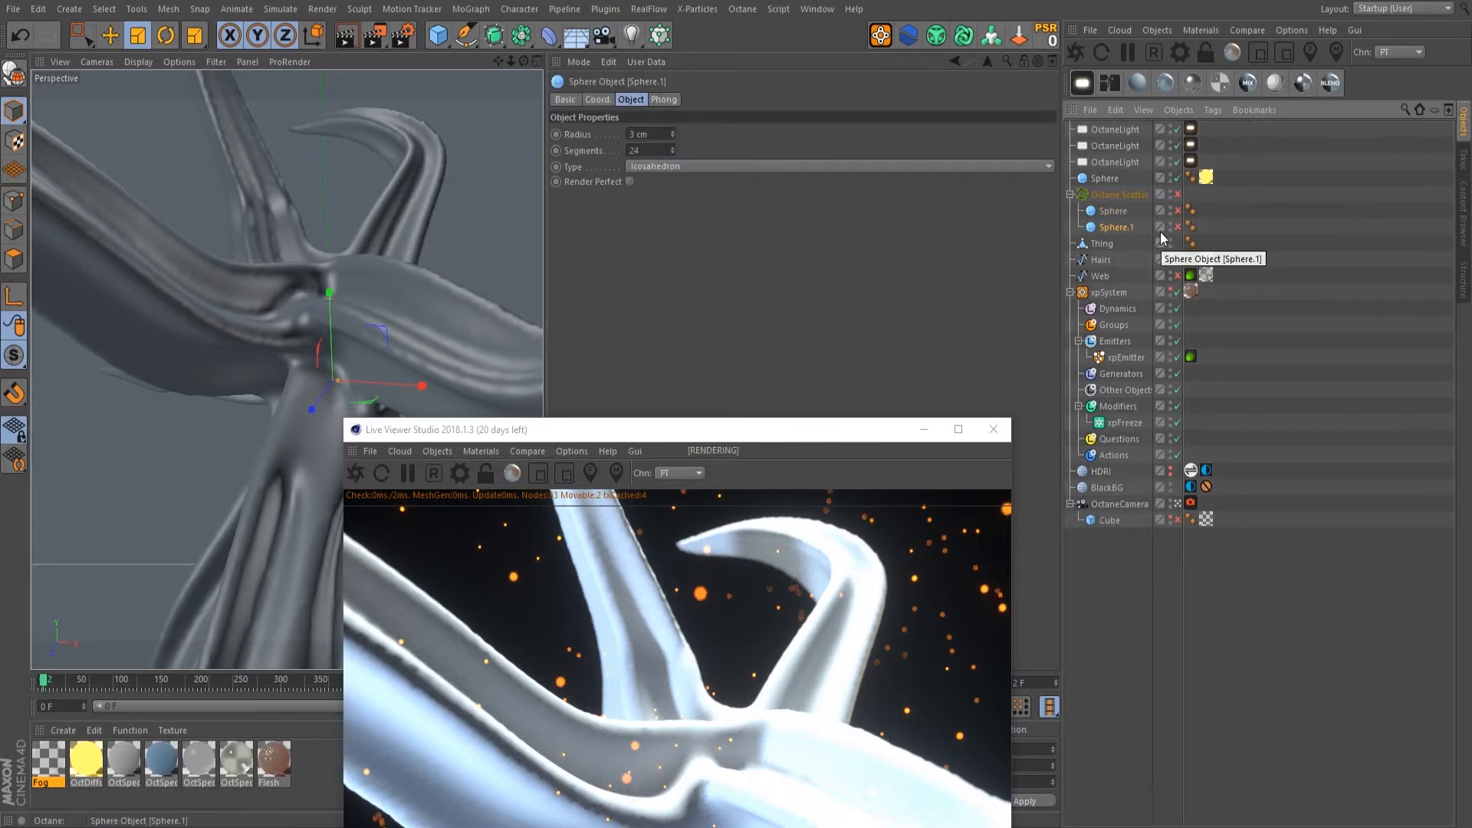
key("Delete")
Step: Re-enable the Octane Scatter and its remaining Sphere, bring the whole Live Viewer render into view, and dismiss the message notification
left_click(1178, 194)
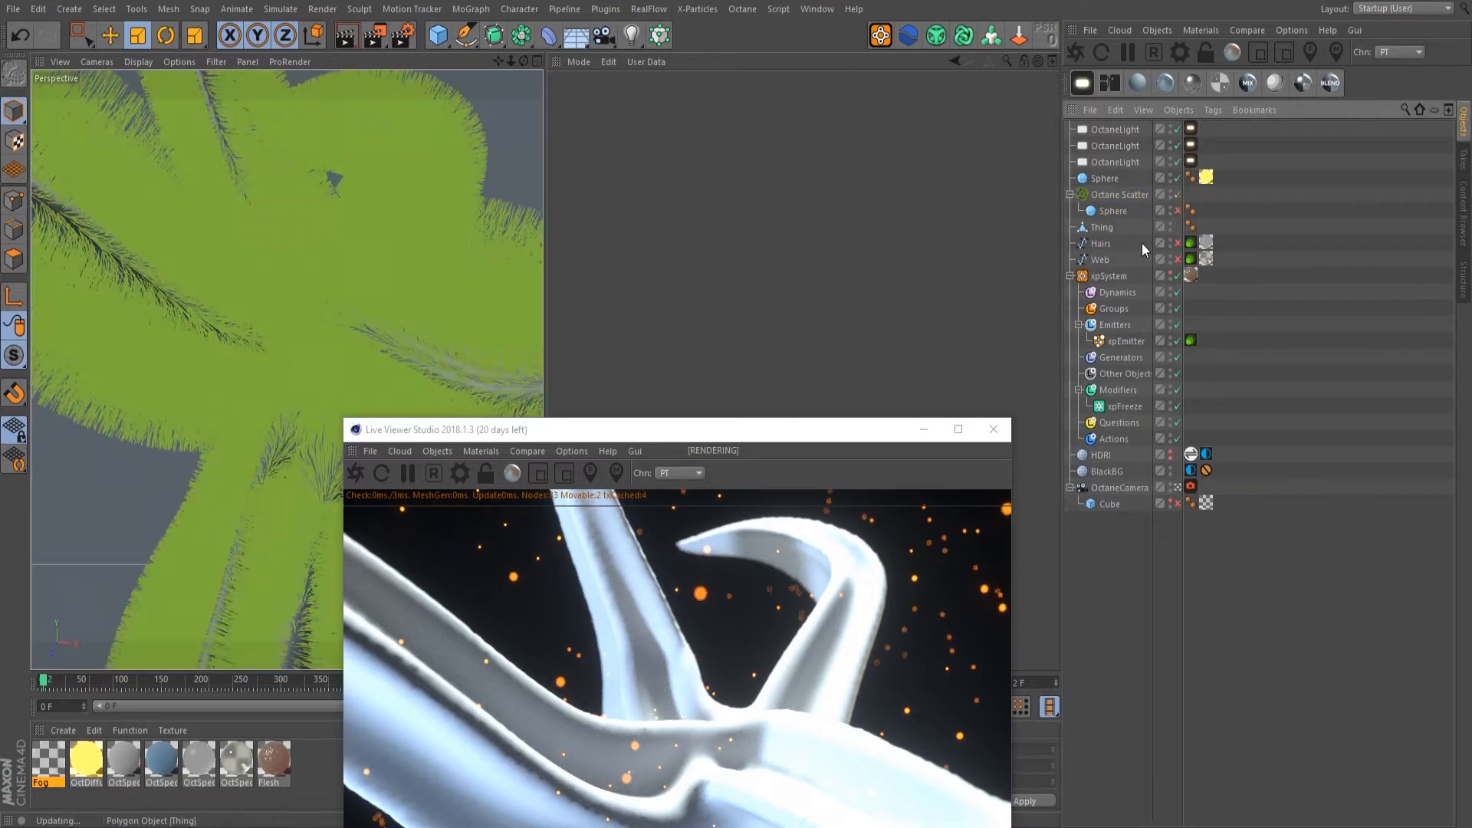
left_click_drag(753, 429, 446, 30)
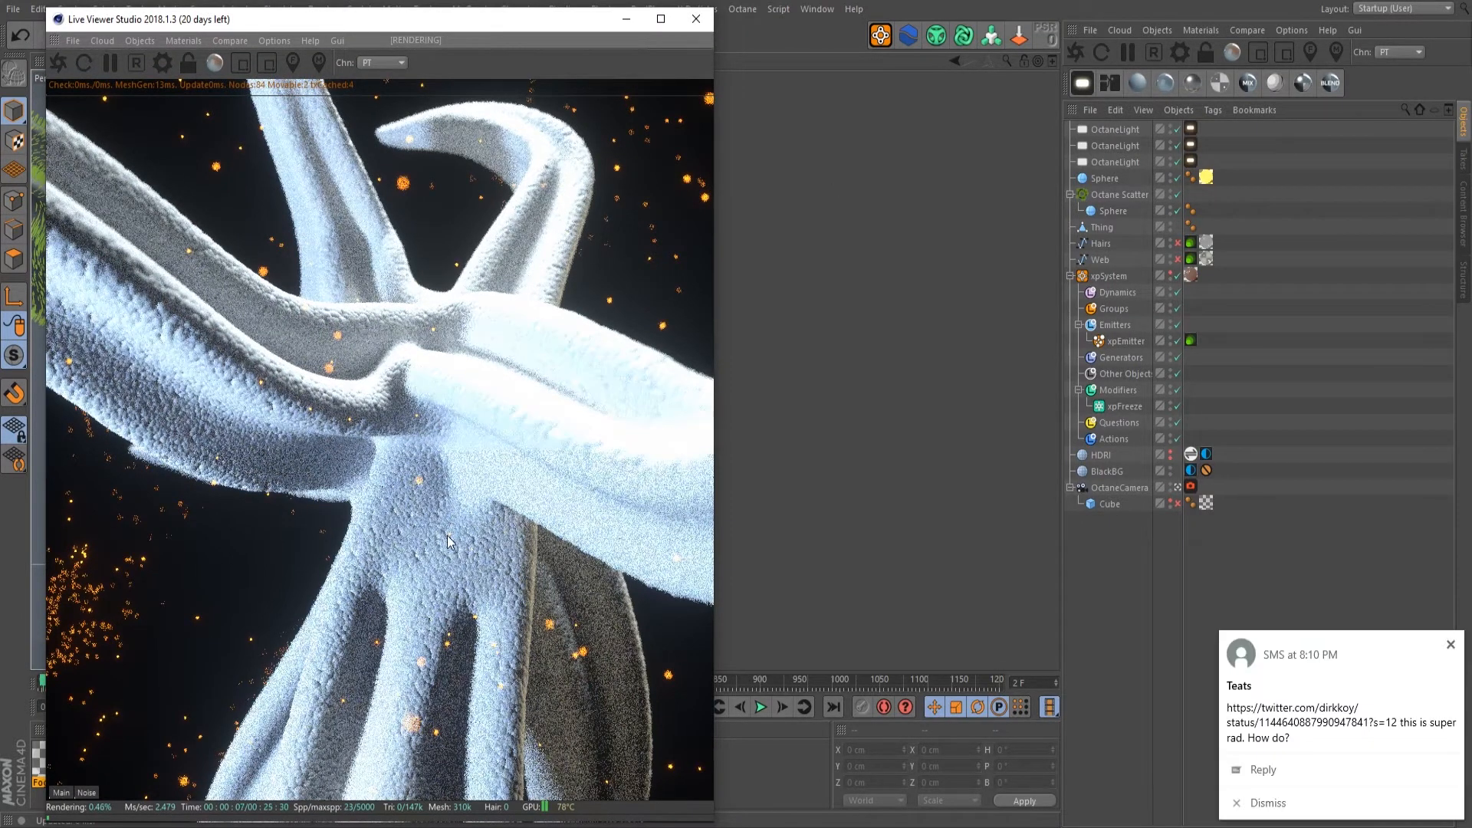
left_click(1451, 645)
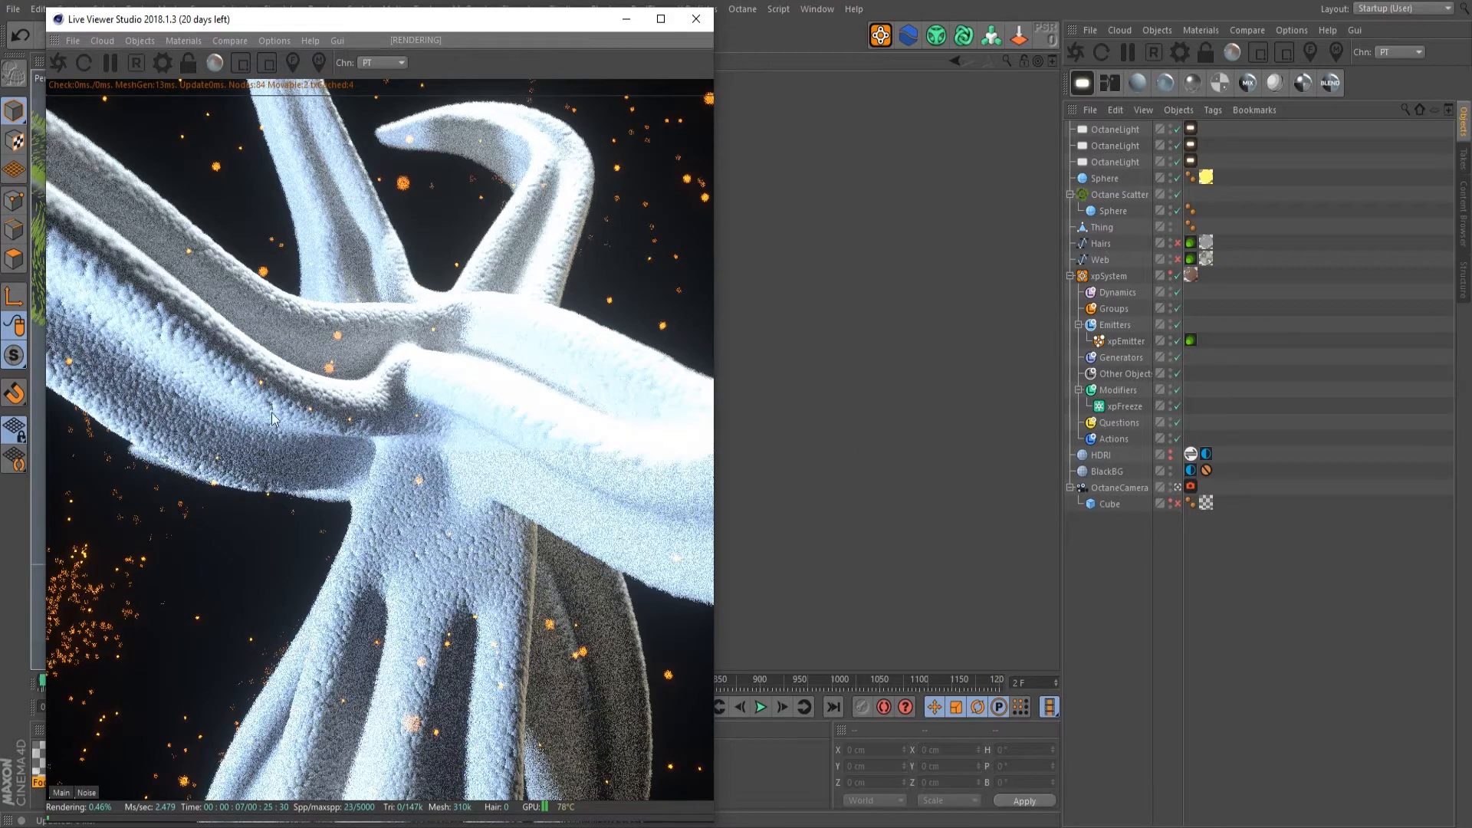
Step: Expand the Octane Scatter's scale settings, set its Count to 3000, and check the sparser distribution in the Live Viewer
left_click(1120, 195)
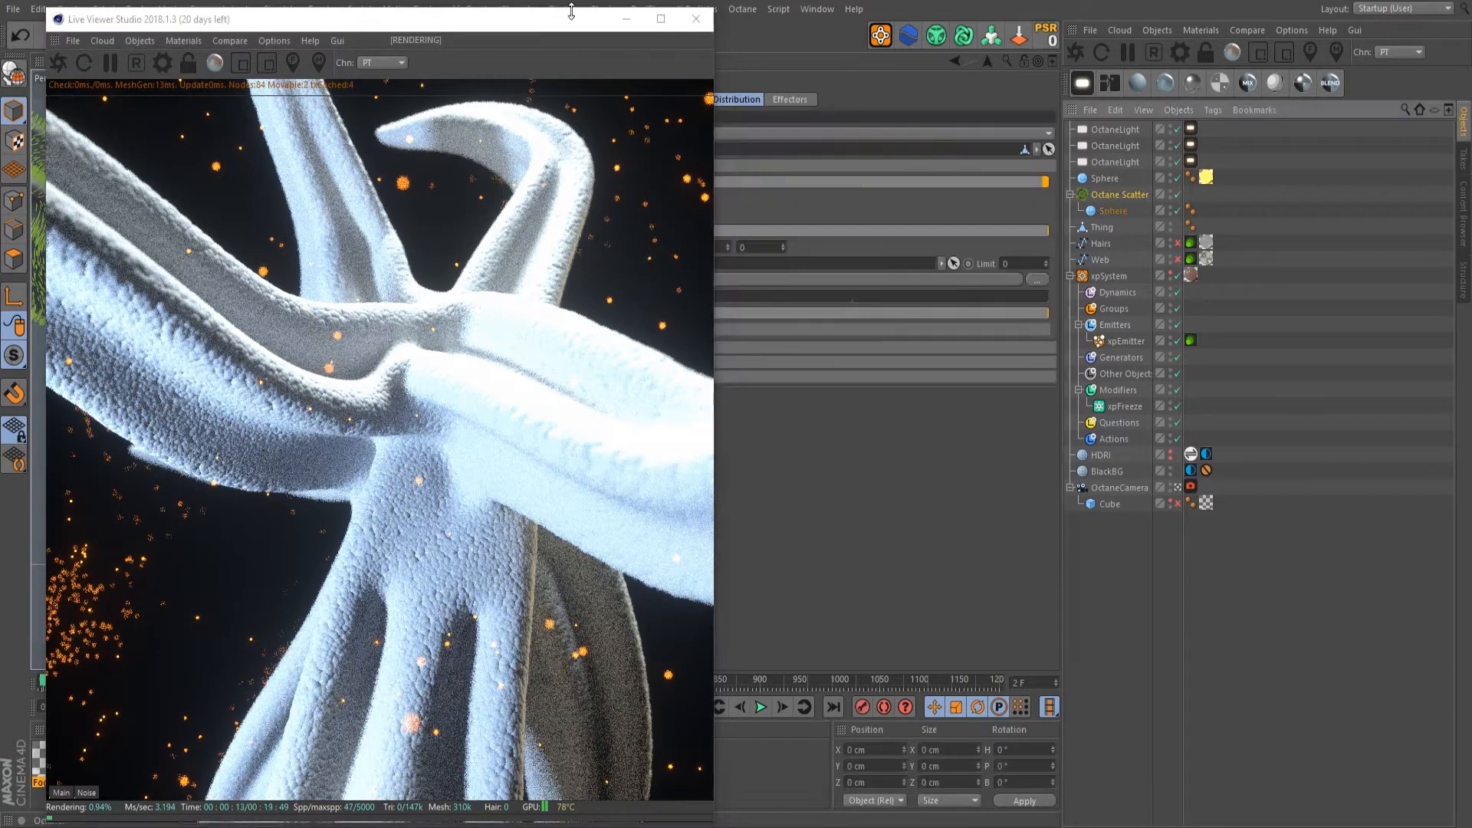
left_click_drag(530, 22, 938, 516)
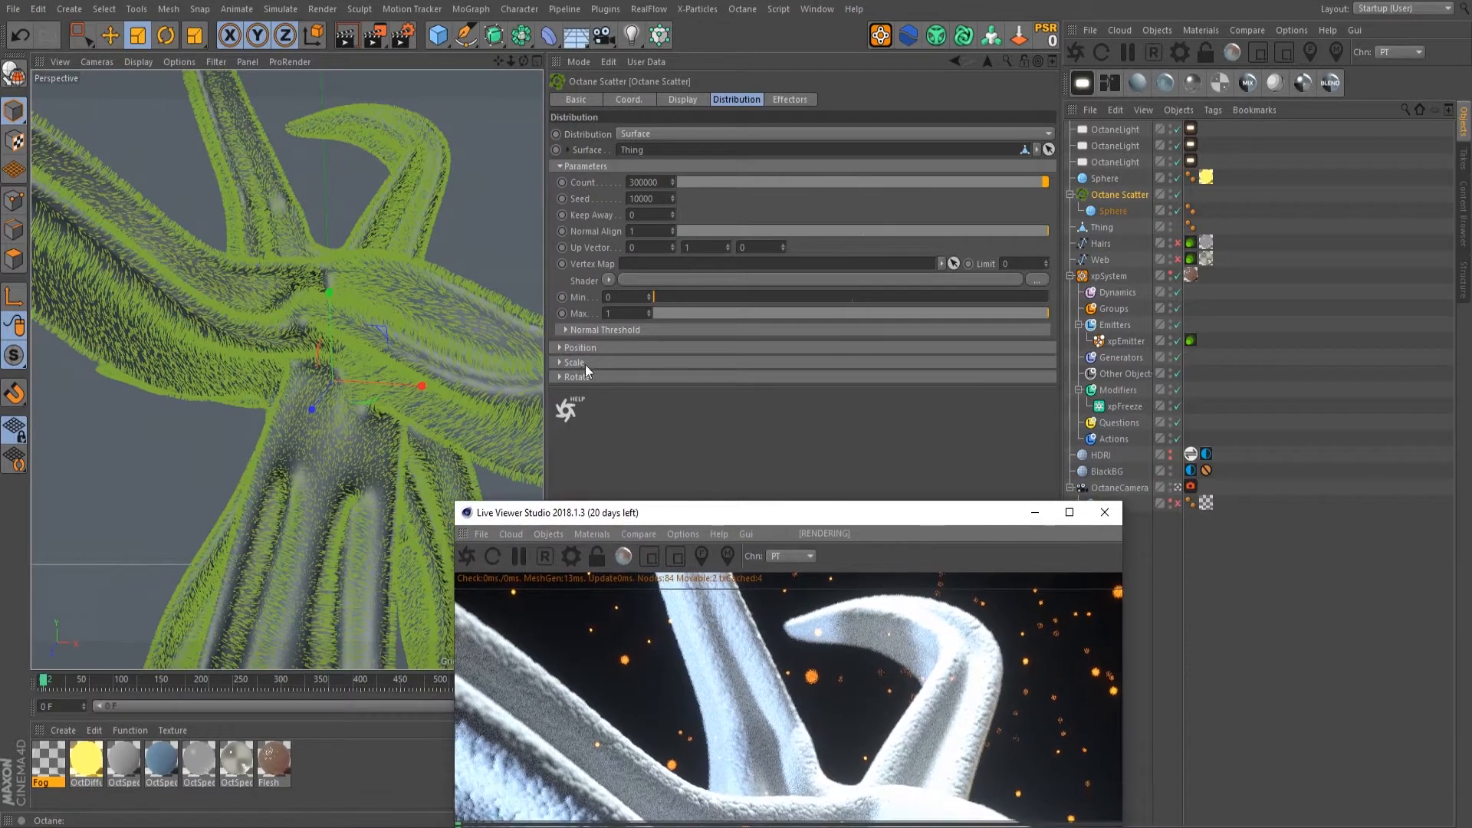
left_click(577, 362)
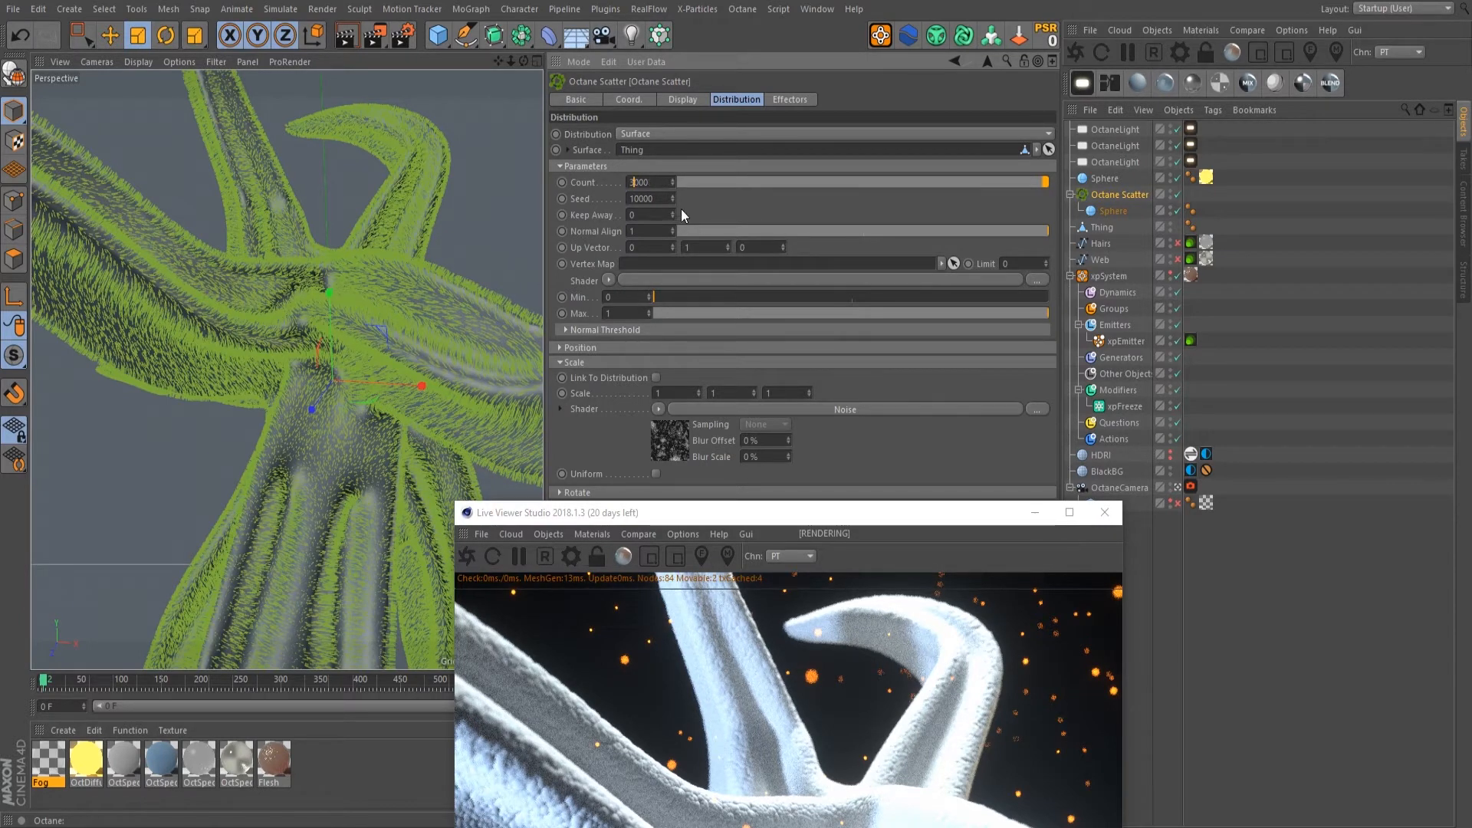
key("Delete")
key("Return")
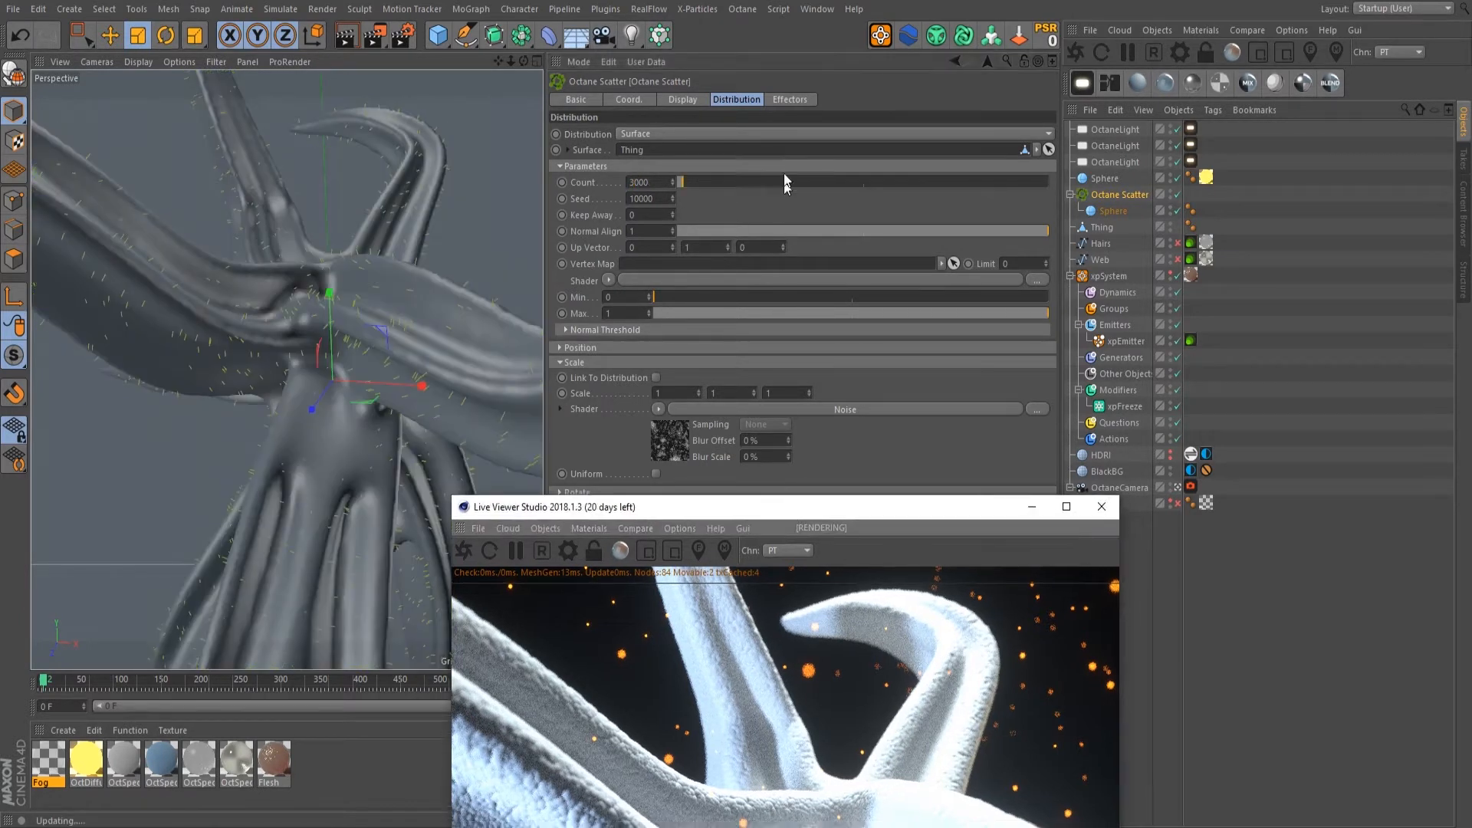
left_click_drag(802, 507, 469, 13)
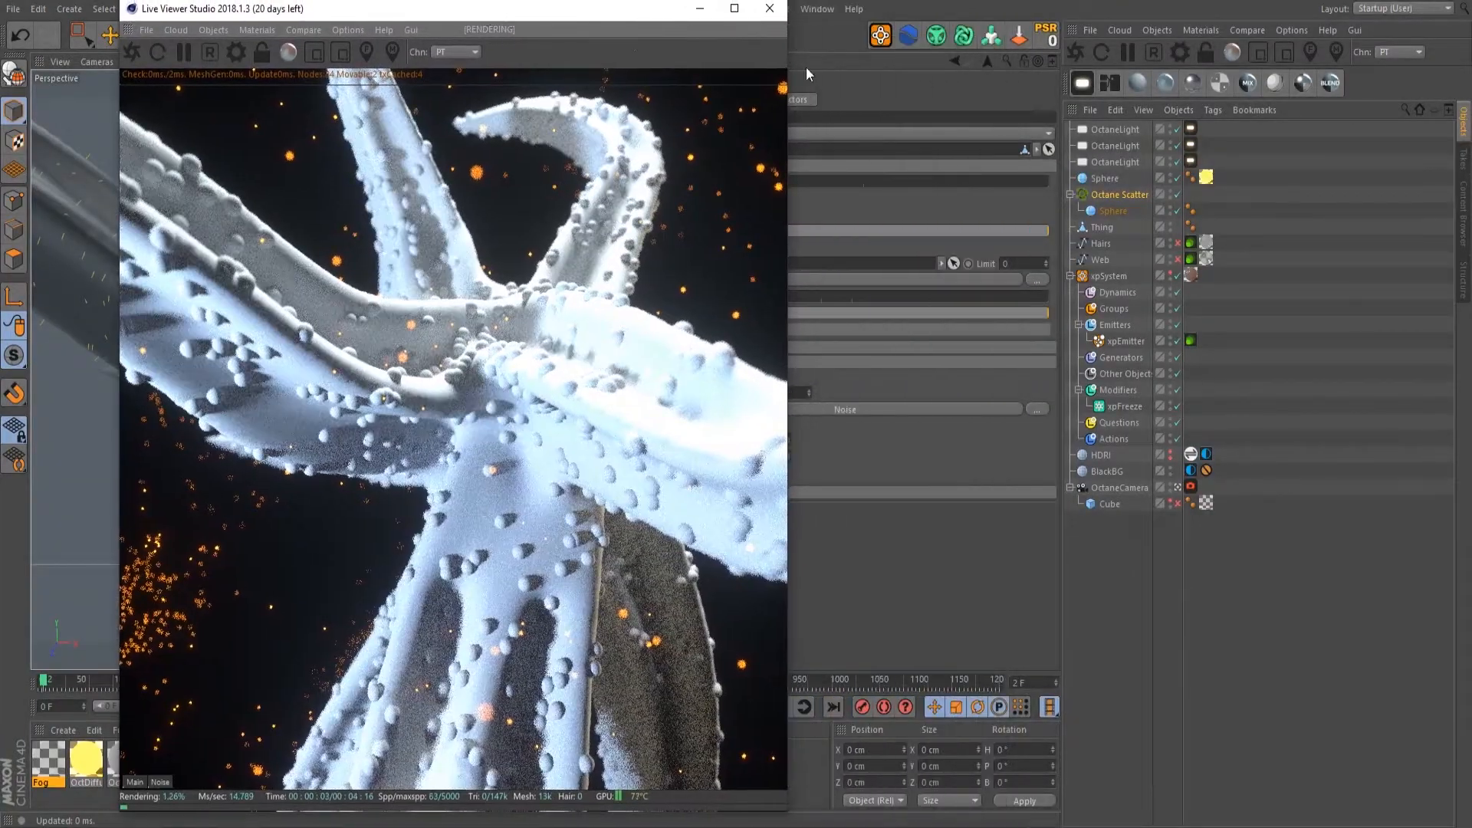
Step: Set the scattered Sphere's radius to 1 cm and inspect the smaller bumps in the Live Viewer
left_click(1112, 213)
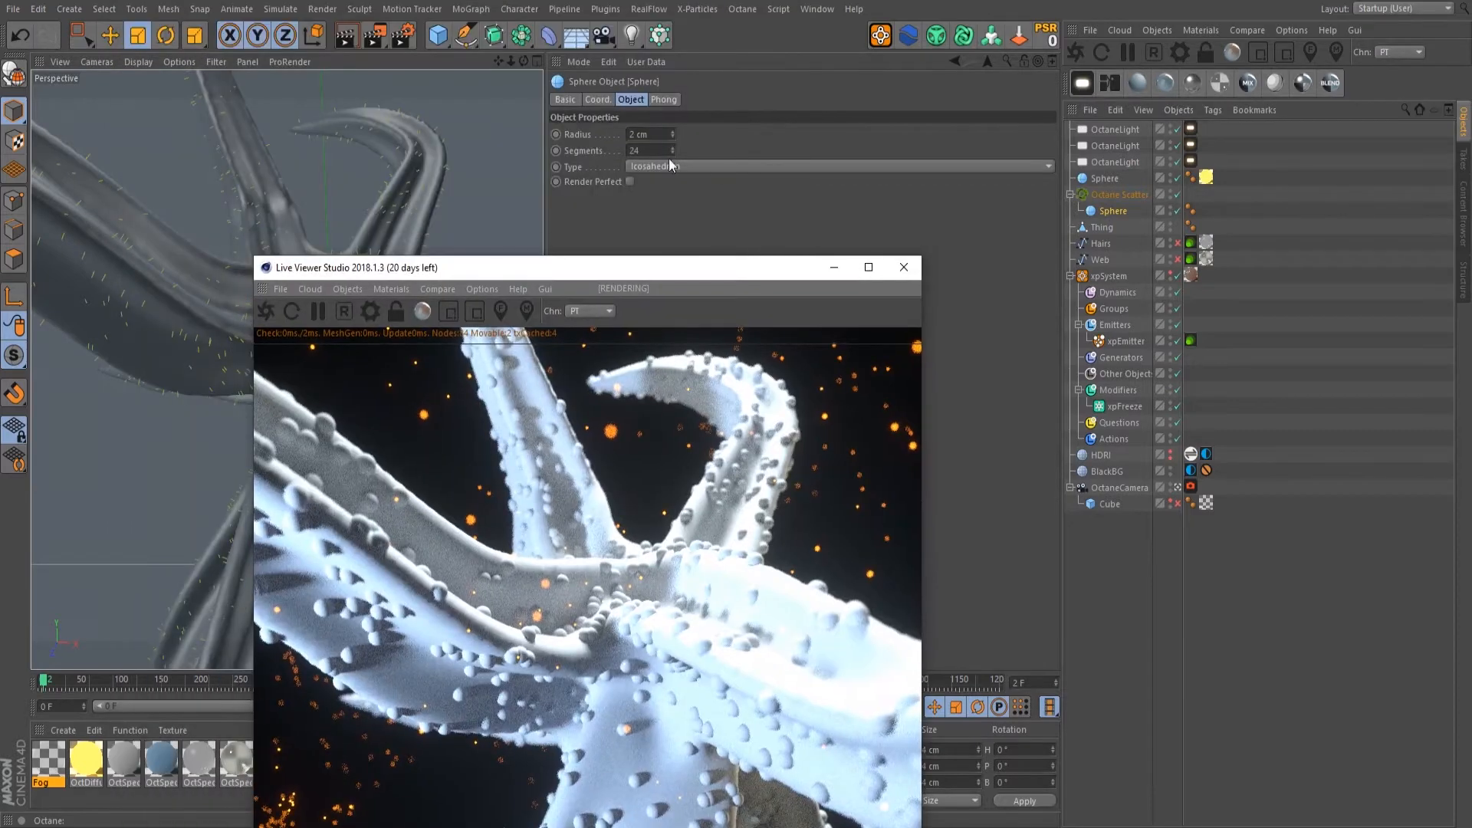
left_click_drag(654, 136, 540, 121)
type("1")
key("Return")
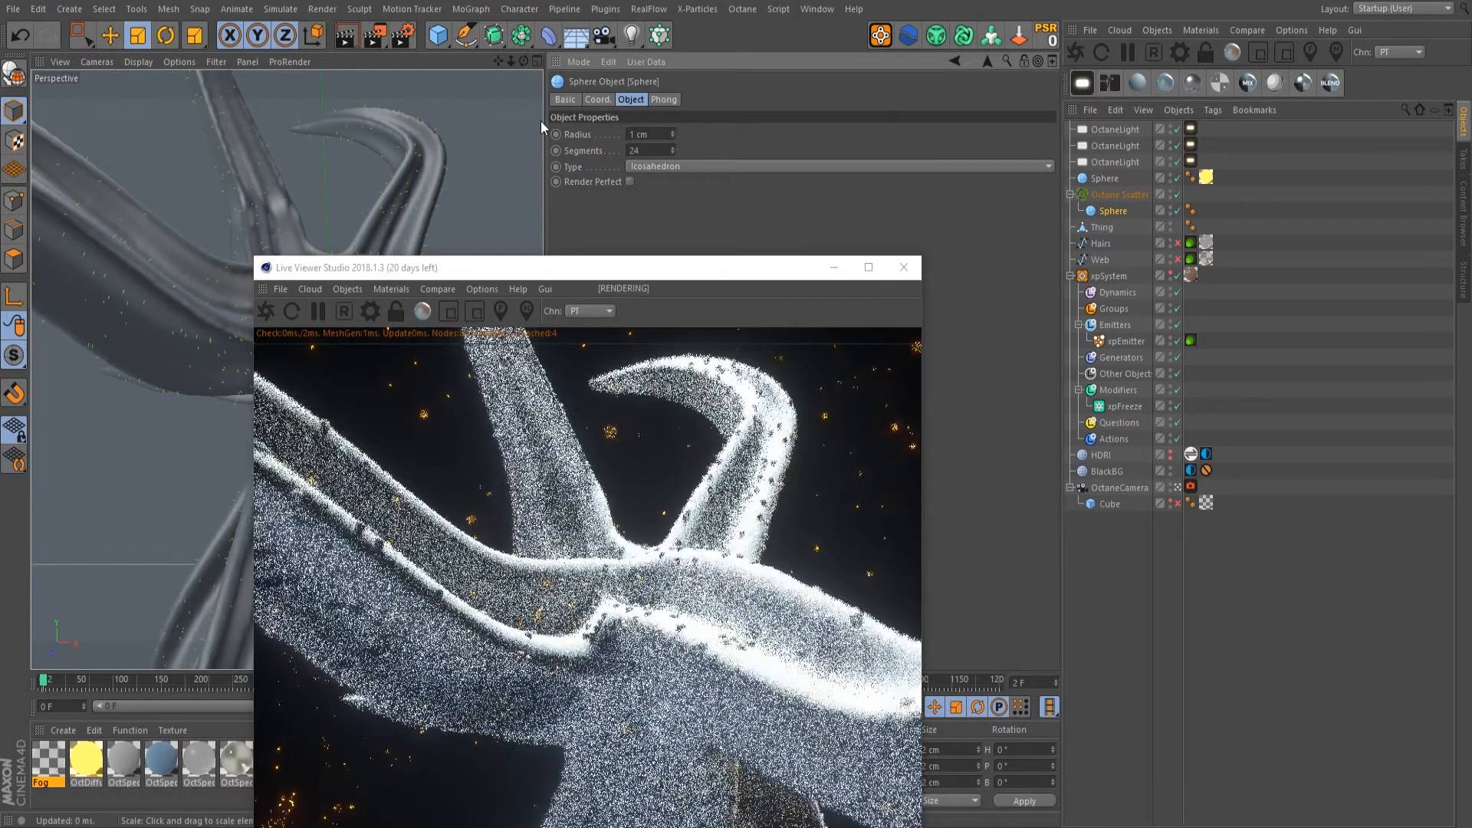
left_click_drag(695, 271, 550, 14)
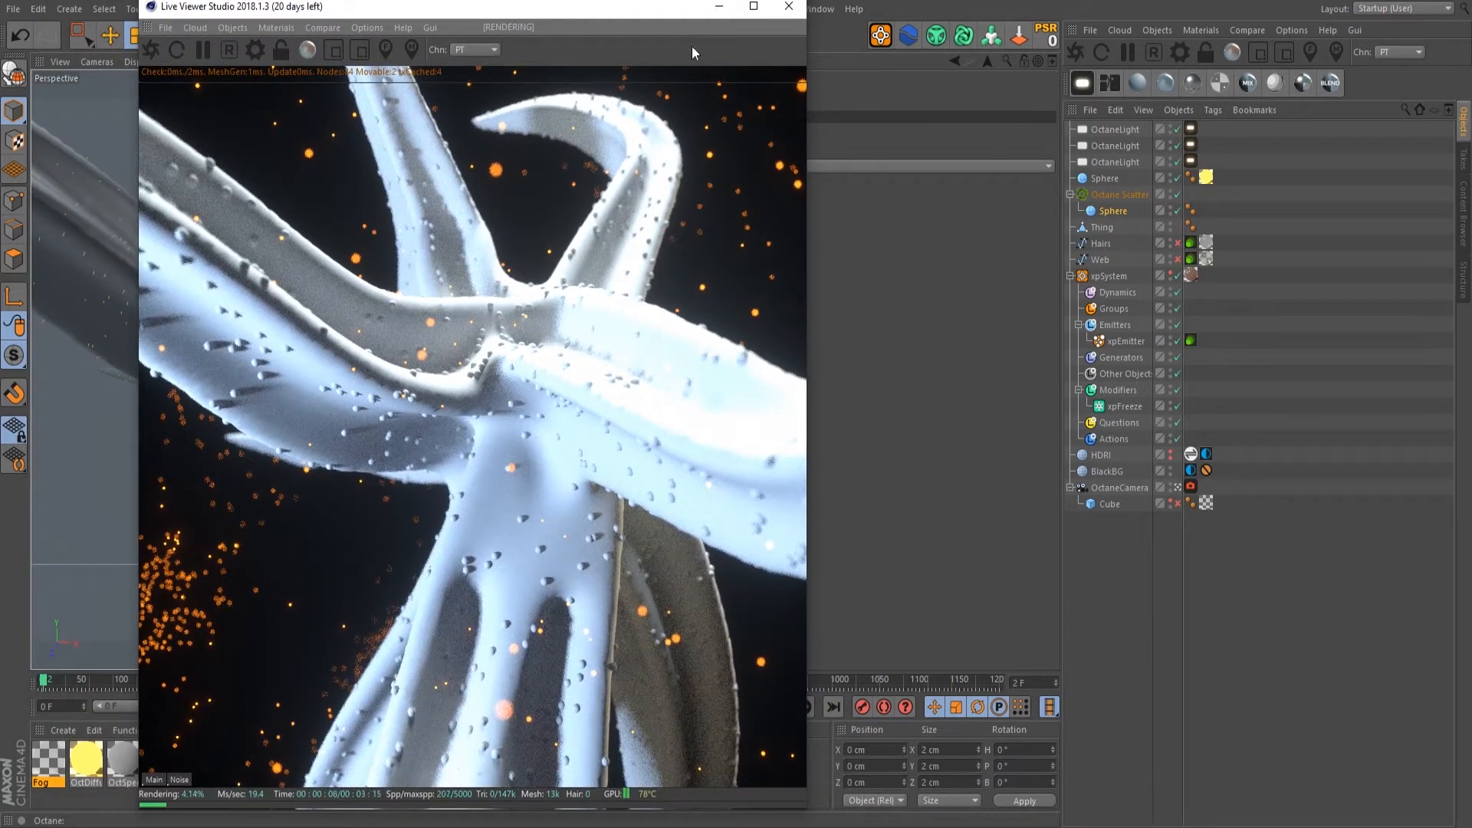
left_click_drag(629, 14, 772, 52)
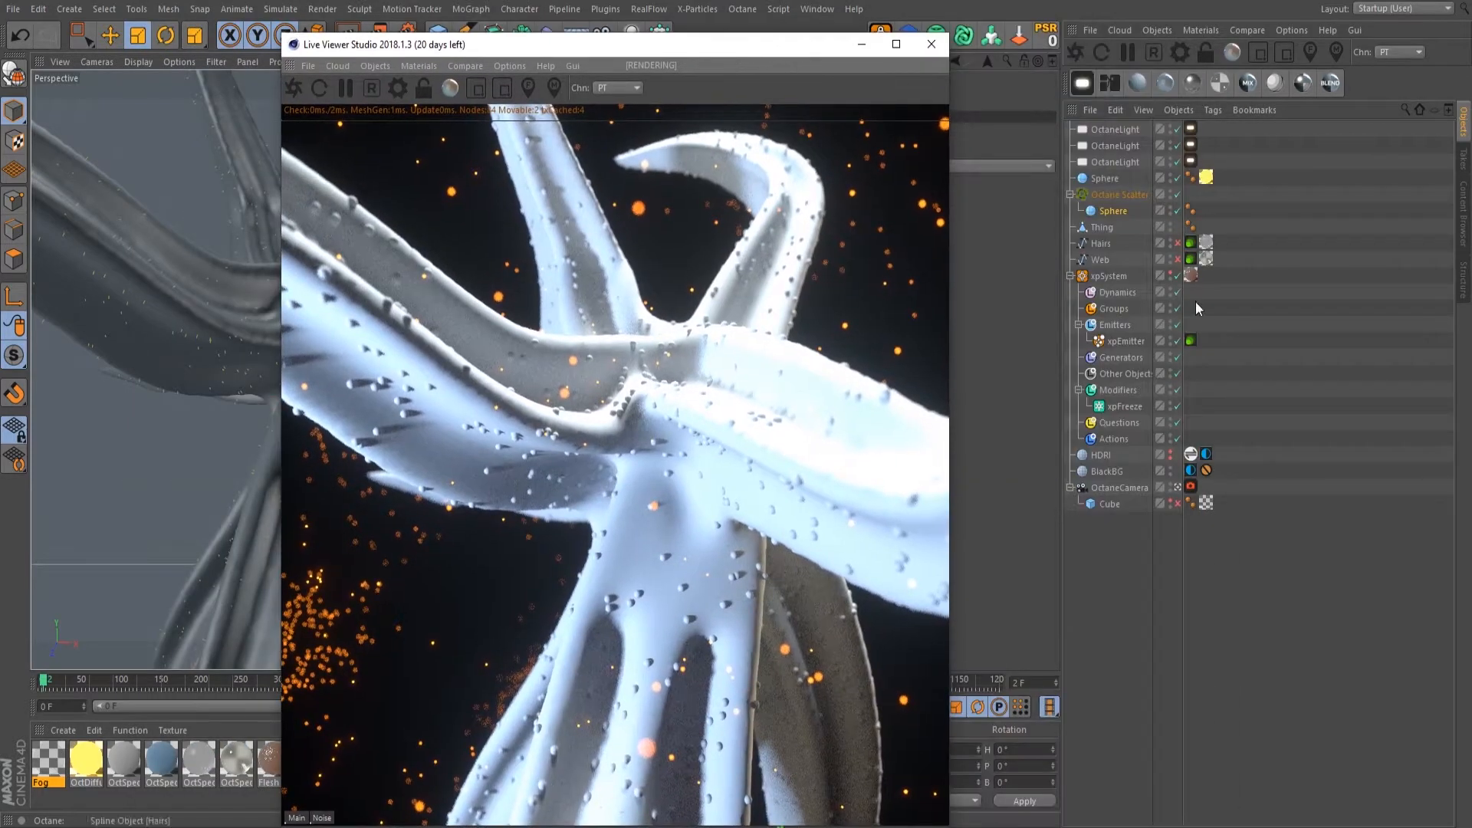
Step: Move the Flesh texture tag from the xpSystem object onto the Thing object and reframe the tentacle junction
left_click_drag(1193, 276, 1206, 227)
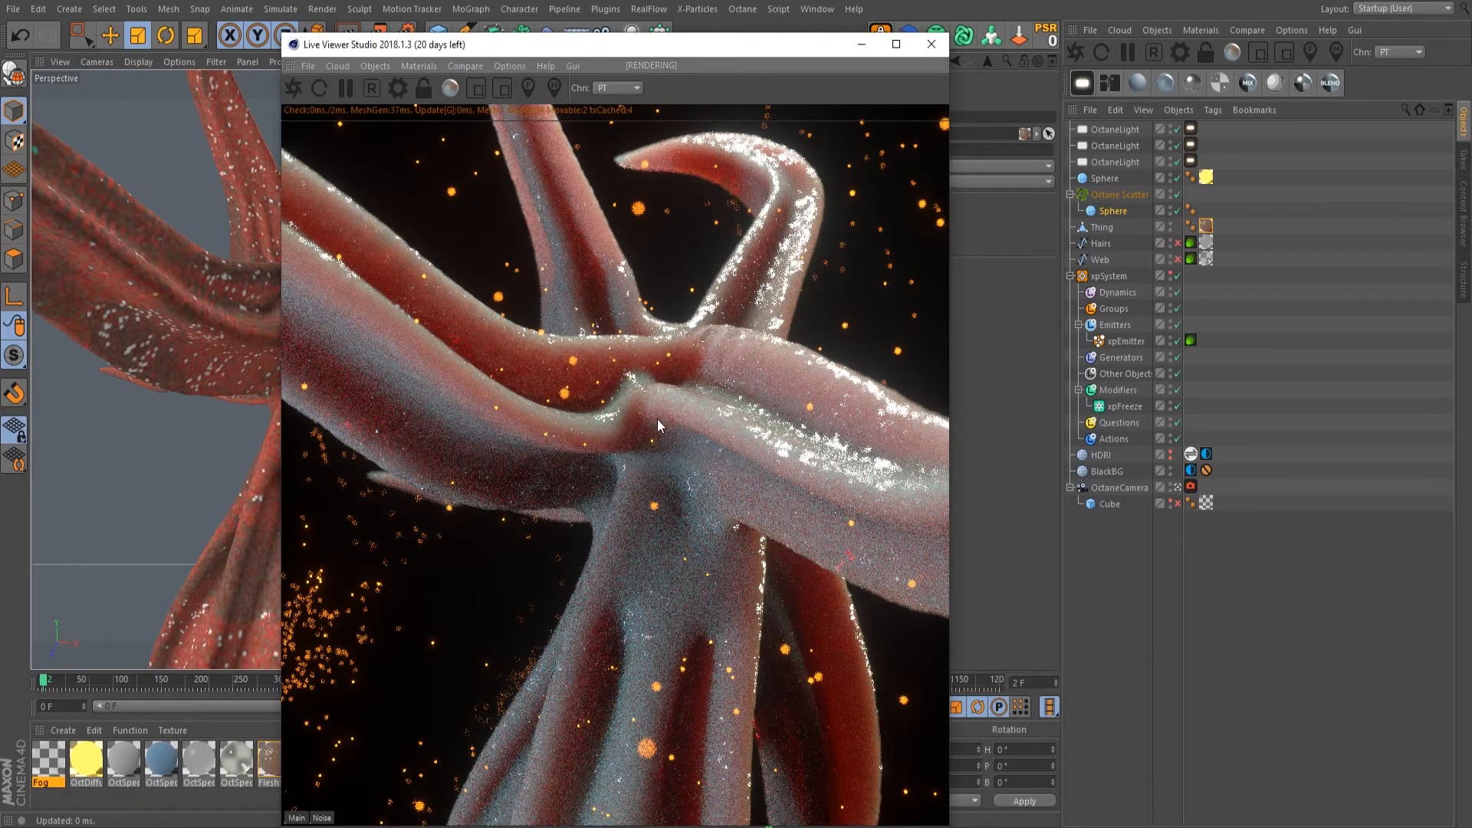
left_click_drag(687, 46, 963, 22)
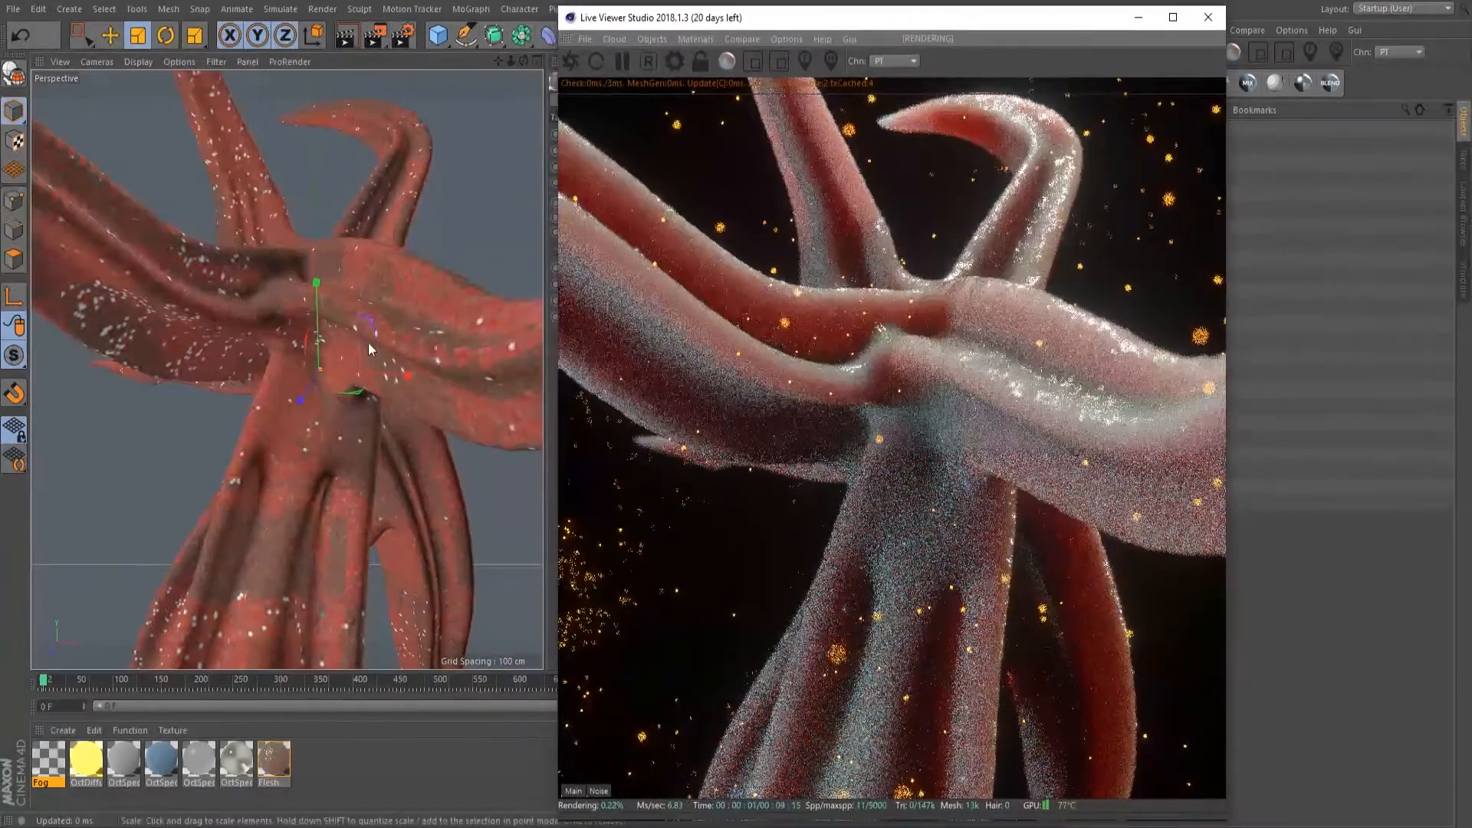
left_click_drag(343, 349, 373, 381, "alt")
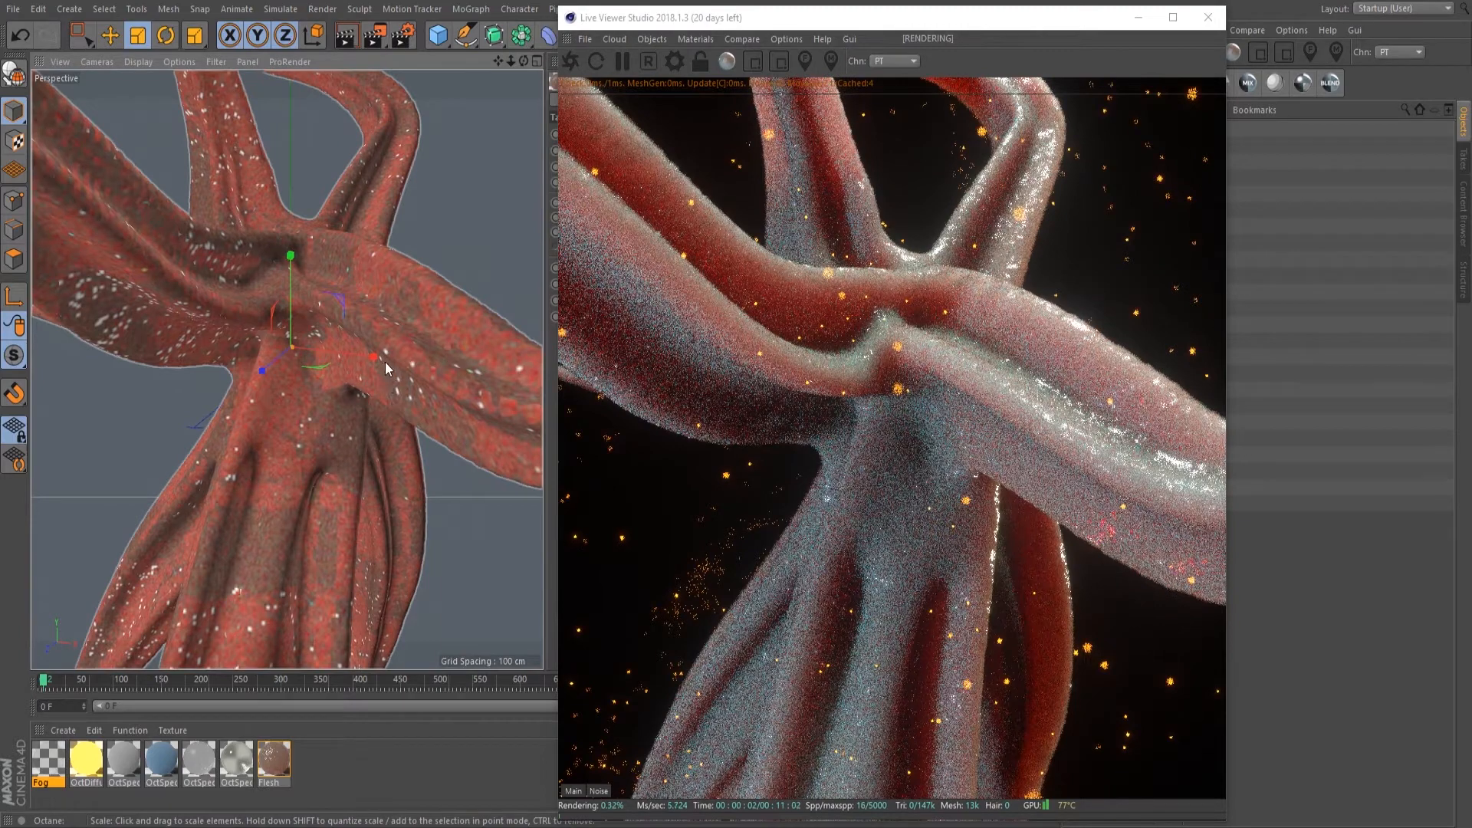
Step: Re-enable the Hairs and Web objects, compare the render with and without the fog Cube, and leave the Cube enabled
left_click_drag(1022, 18, 715, 25)
left_click_drag(1178, 243, 1178, 260)
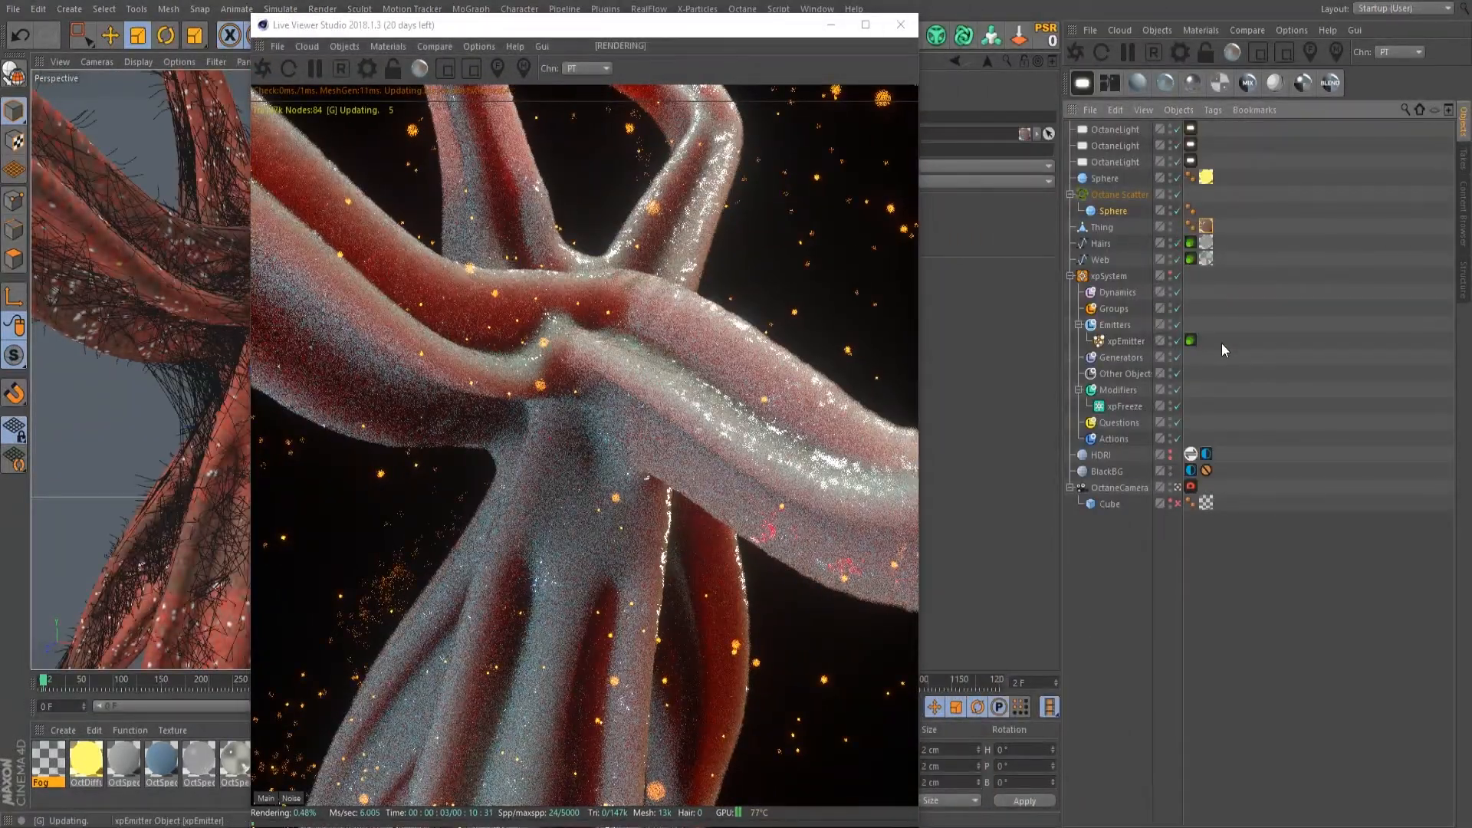
left_click(1178, 504)
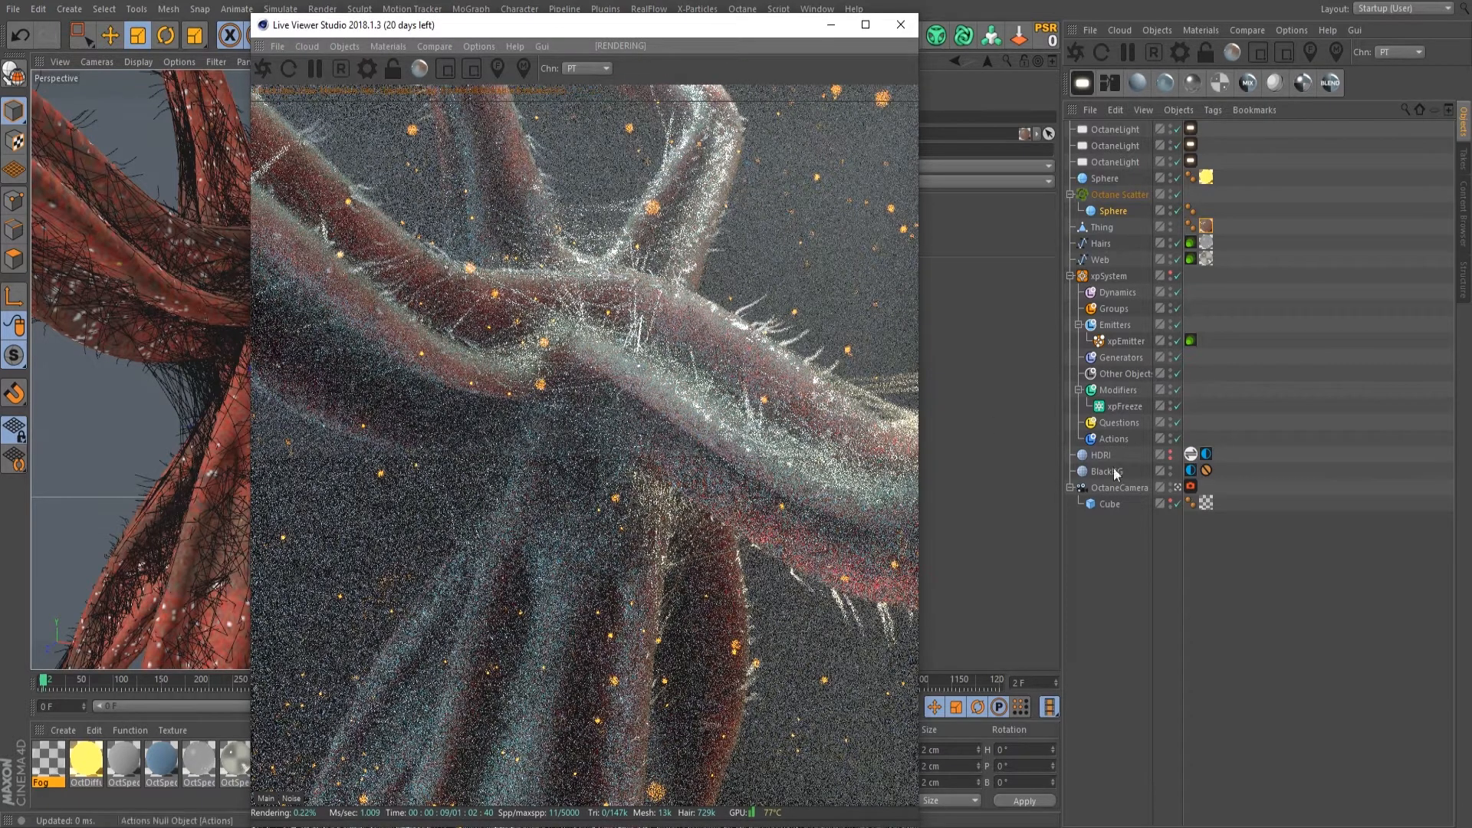
left_click(1177, 504)
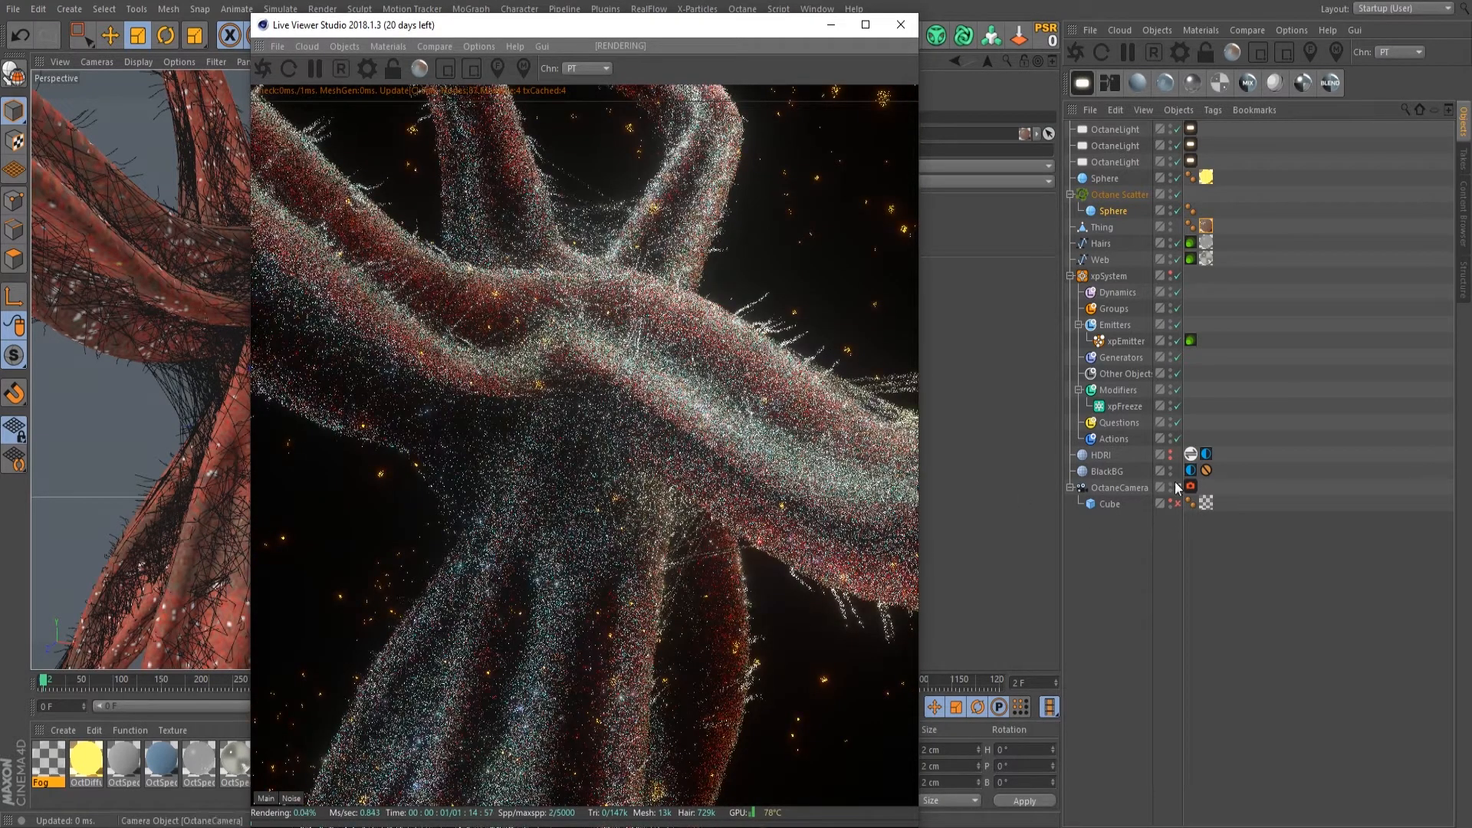
left_click(1178, 504)
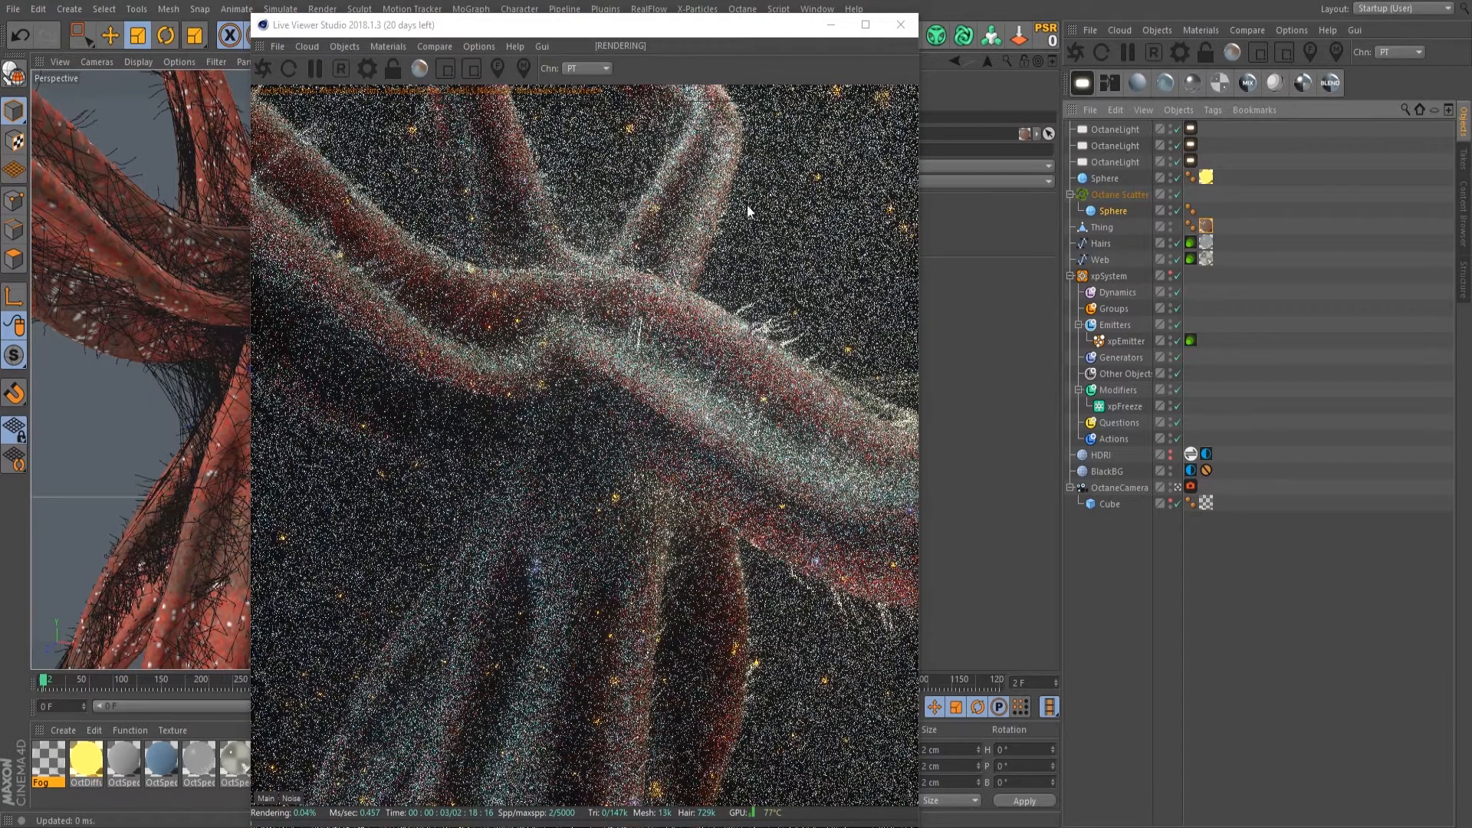
Step: Preview the foggy render with render regions over the tentacle junction, the lower tentacles, the curled tentacle and the thick side tentacle
left_click(445, 69)
left_click_drag(486, 268, 664, 464)
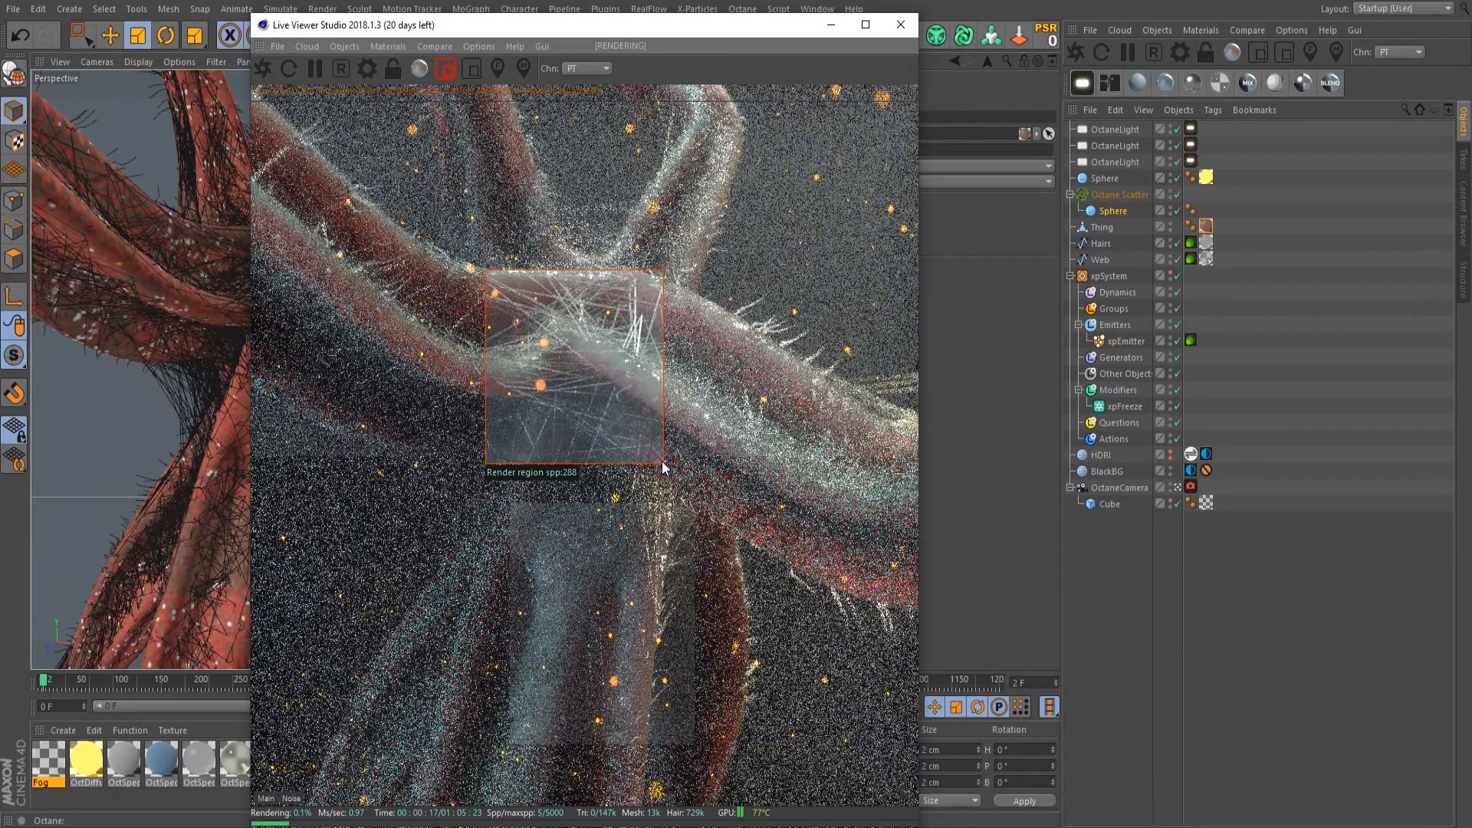
left_click_drag(451, 499, 670, 615)
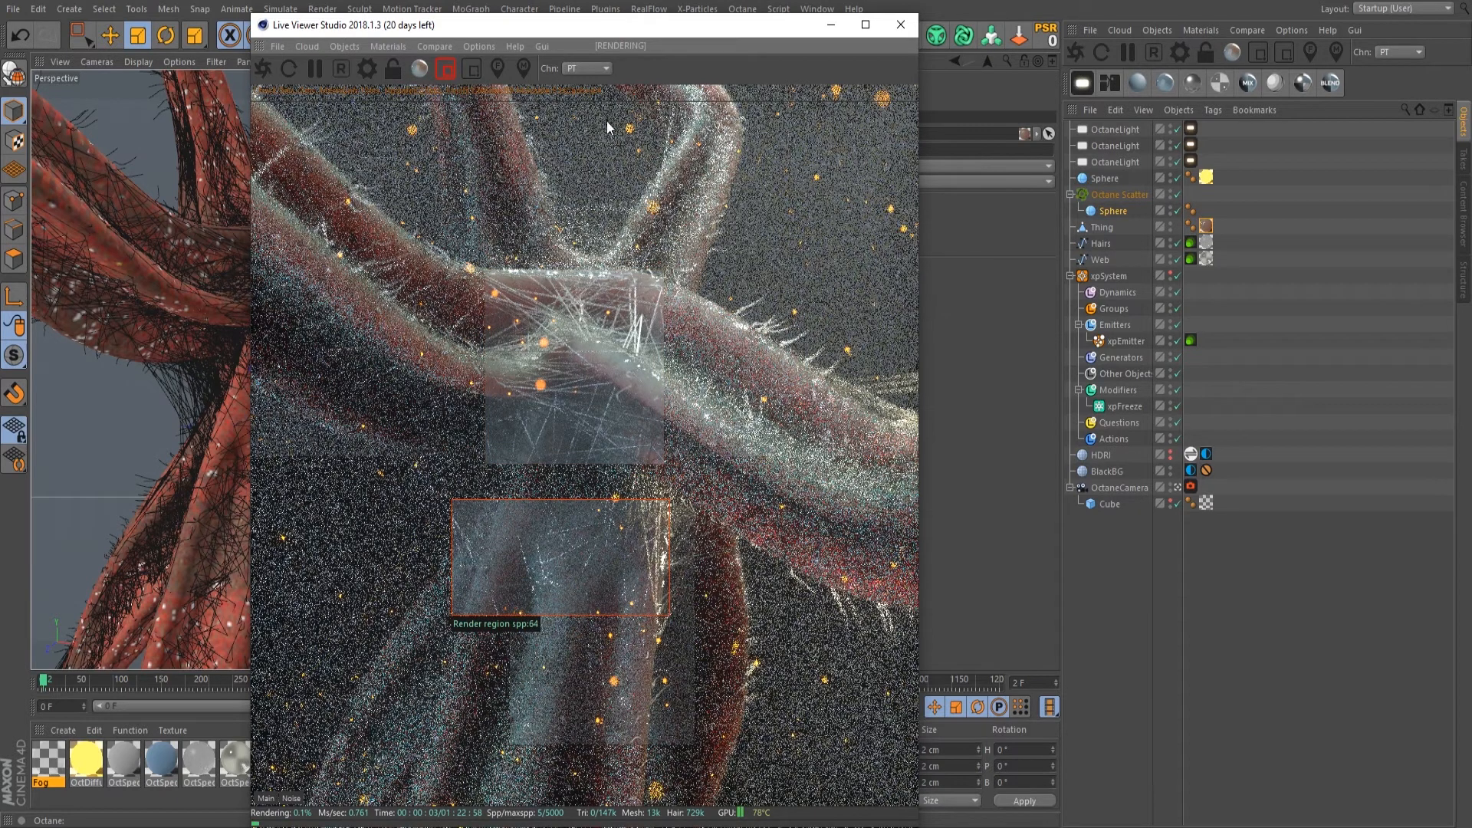
left_click_drag(604, 118, 759, 253)
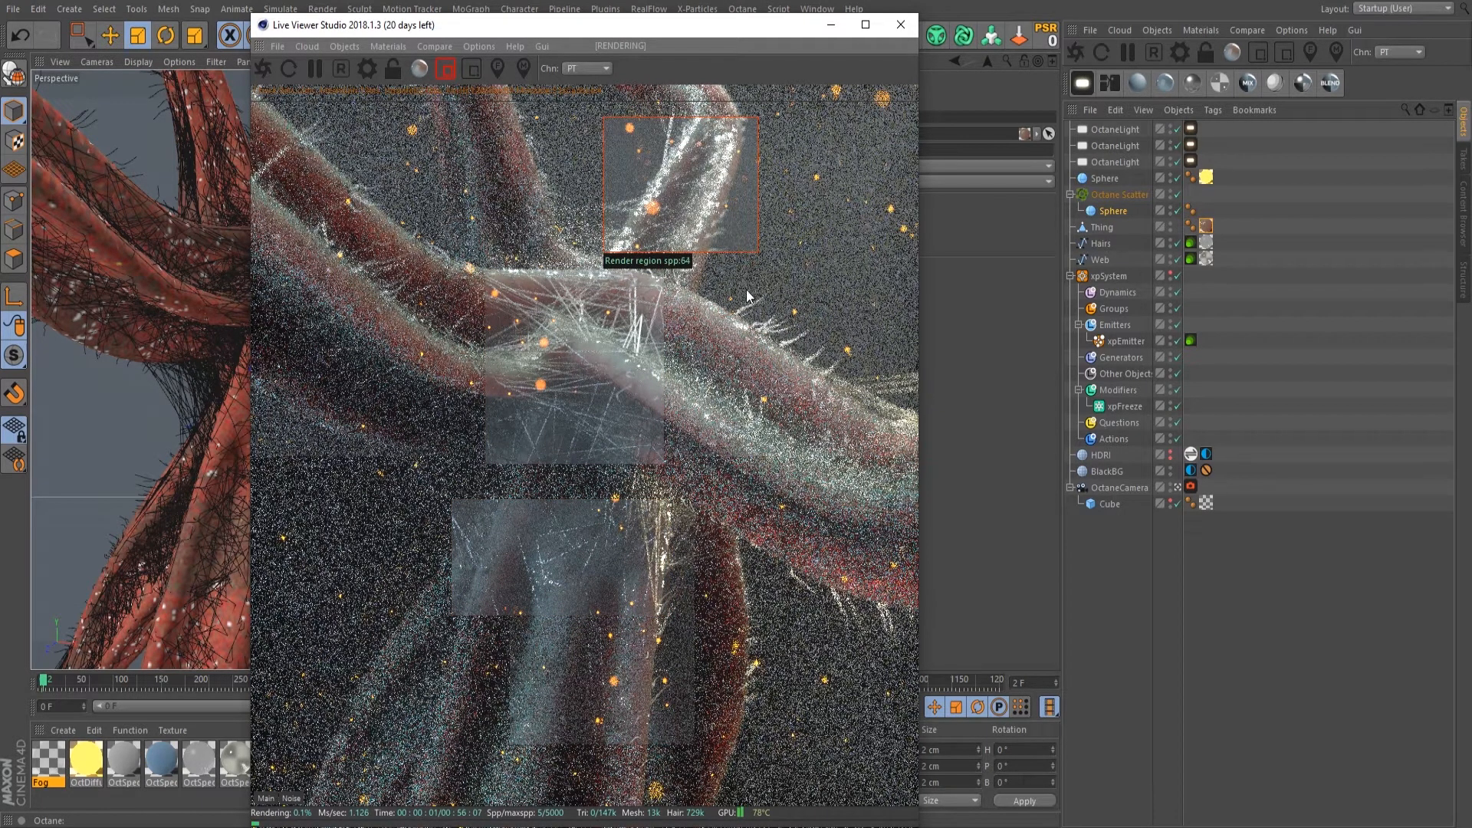
left_click_drag(696, 421, 923, 632)
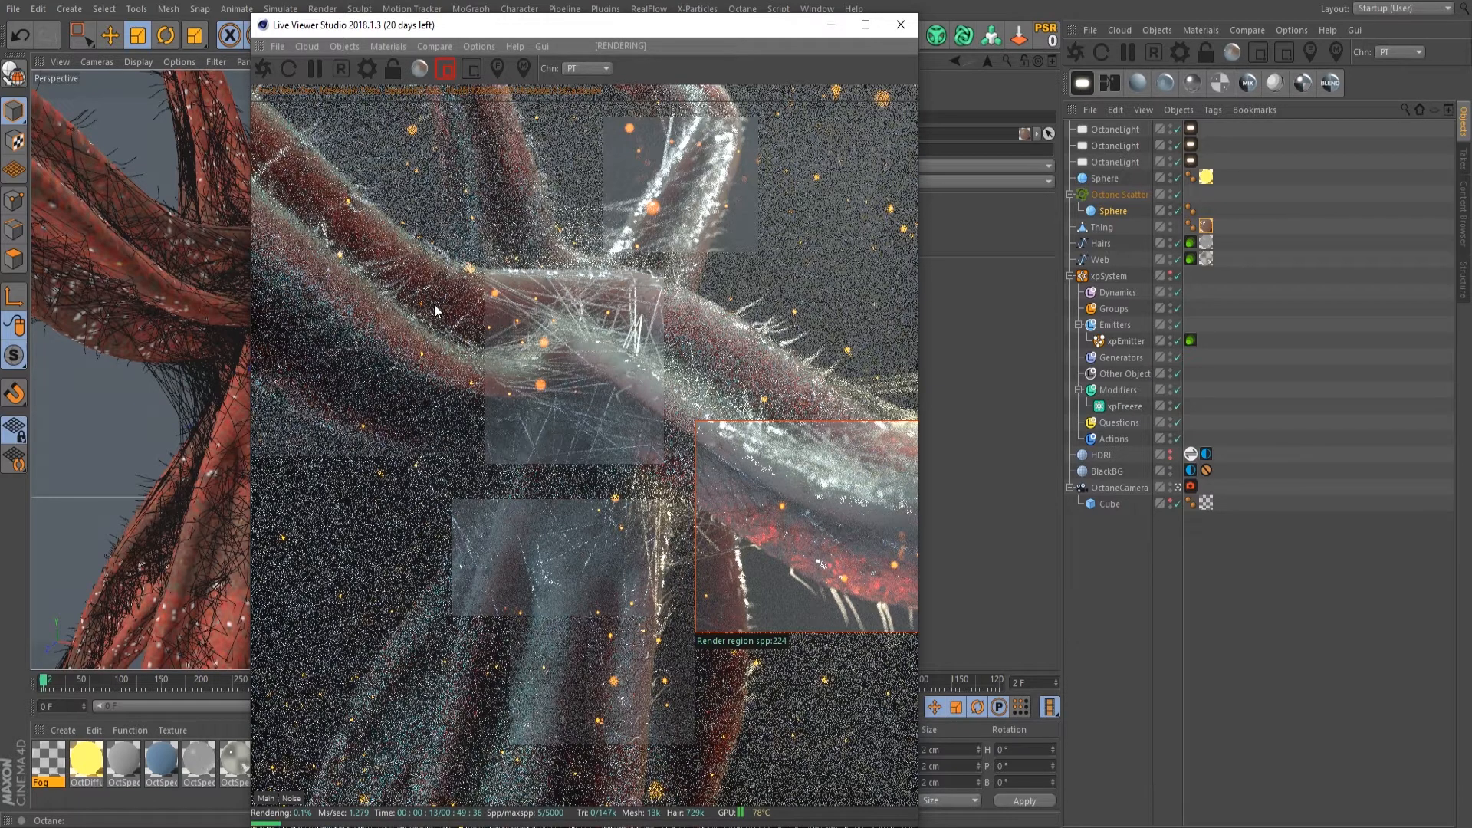
Step: Reframe the creature from a different angle showing the whole curled tentacle, and arrange the Live Viewer beside the viewport and object list
left_click_drag(684, 25, 441, 12)
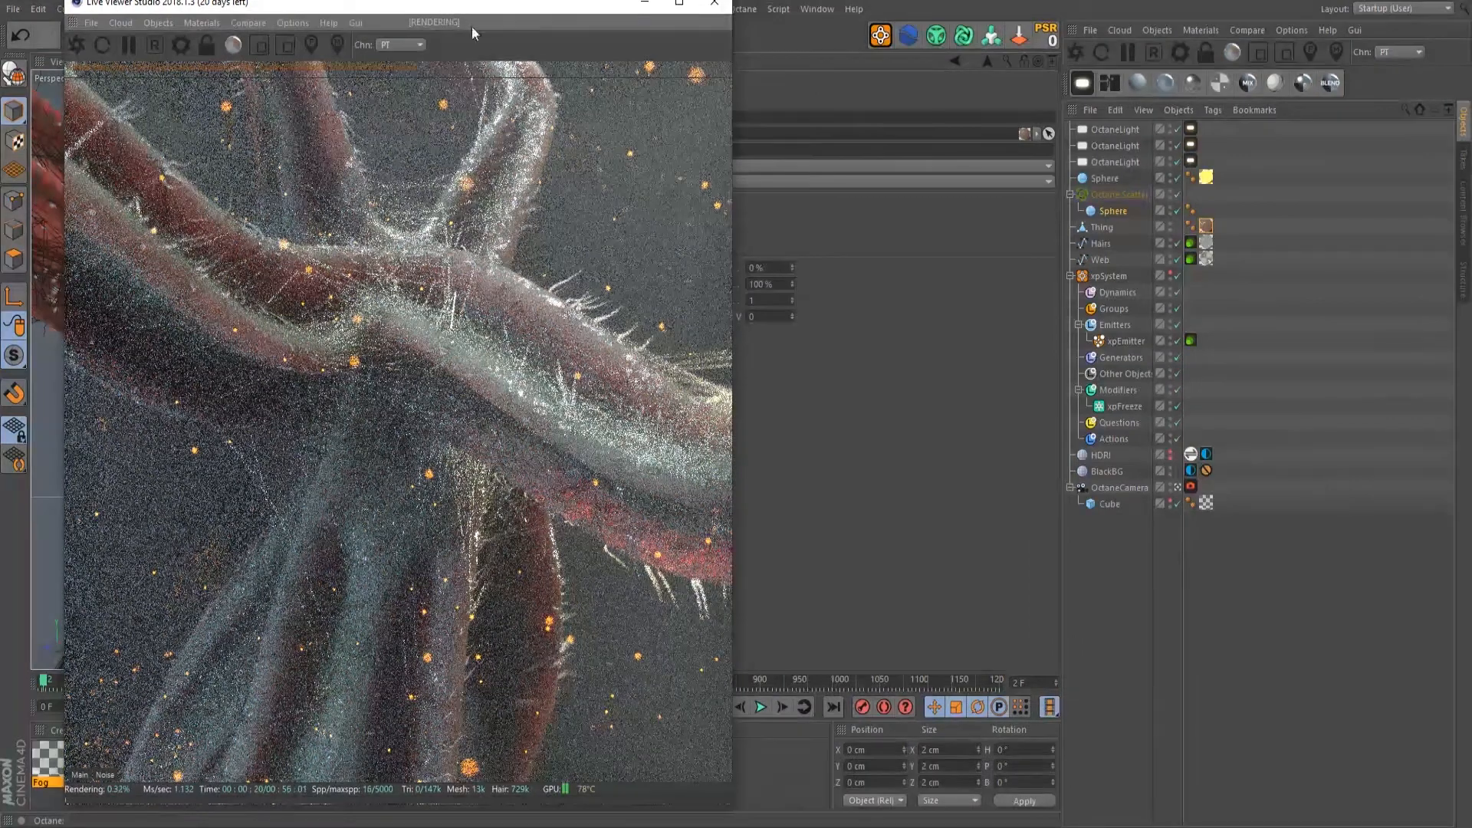
left_click_drag(548, 5, 1088, 14)
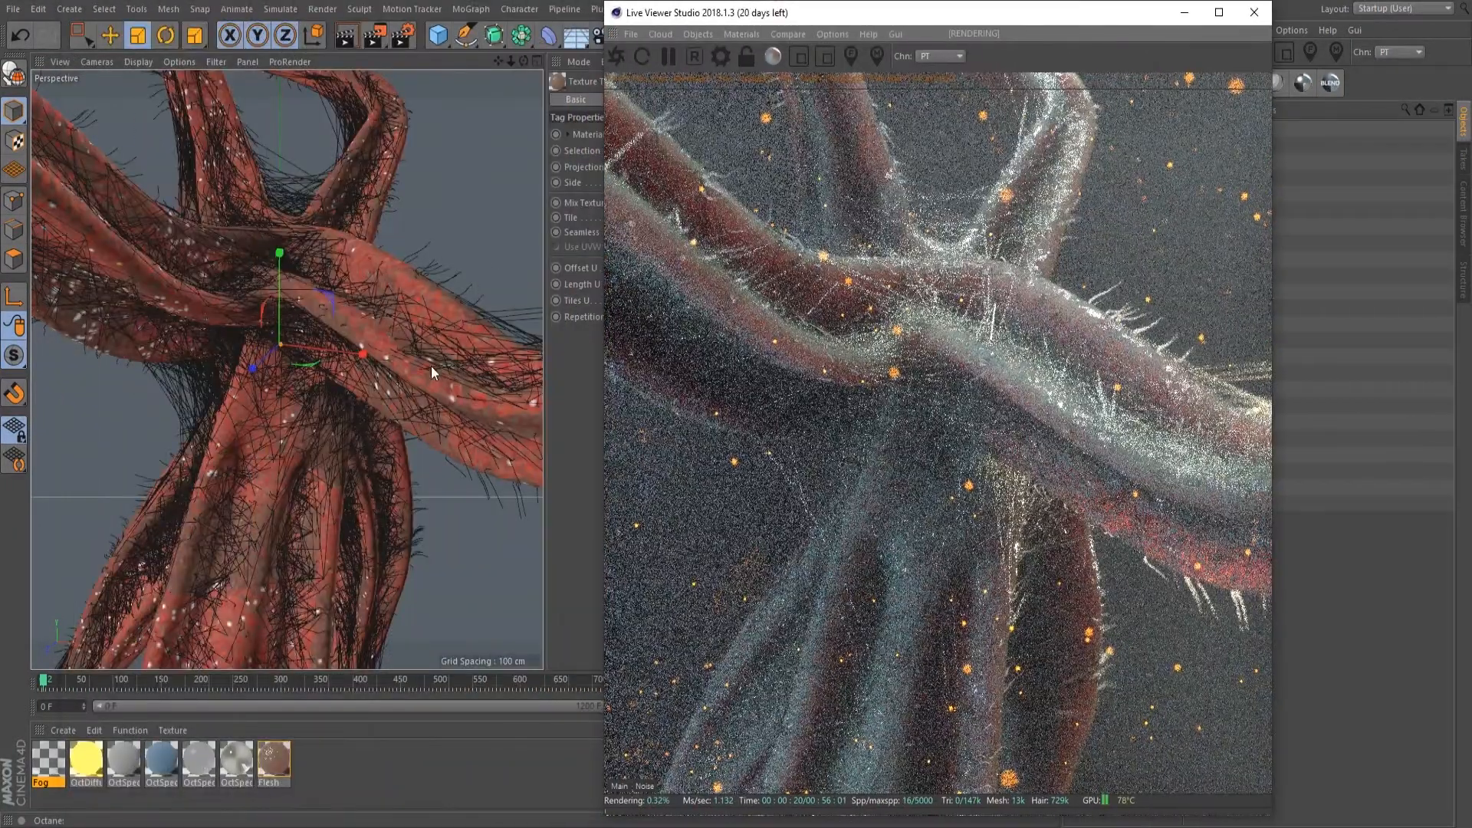
left_click_drag(384, 378, 368, 337, "alt")
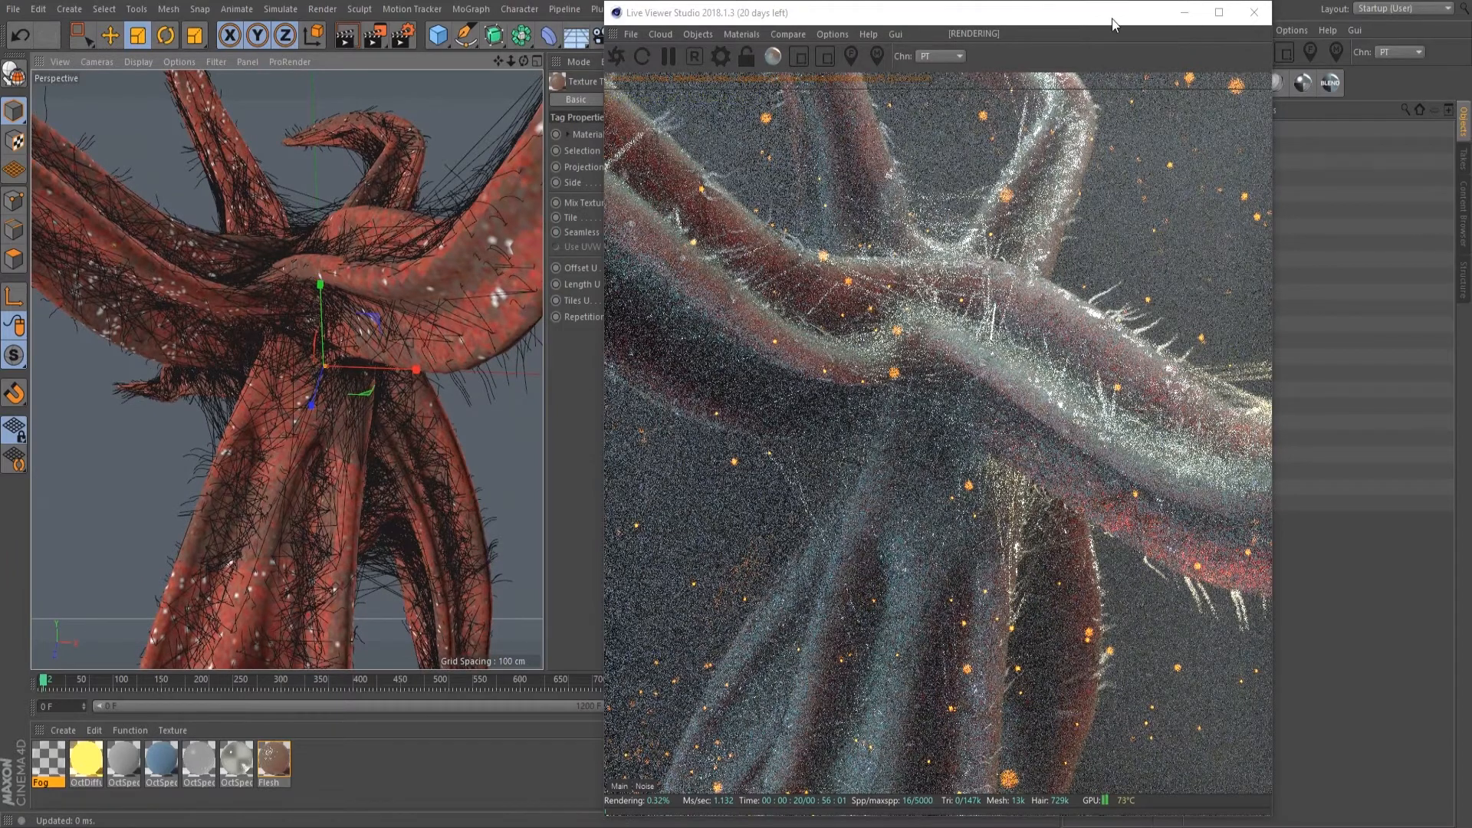
left_click_drag(1105, 20, 991, 20)
left_click(1296, 30)
mouse_move(1167, 30)
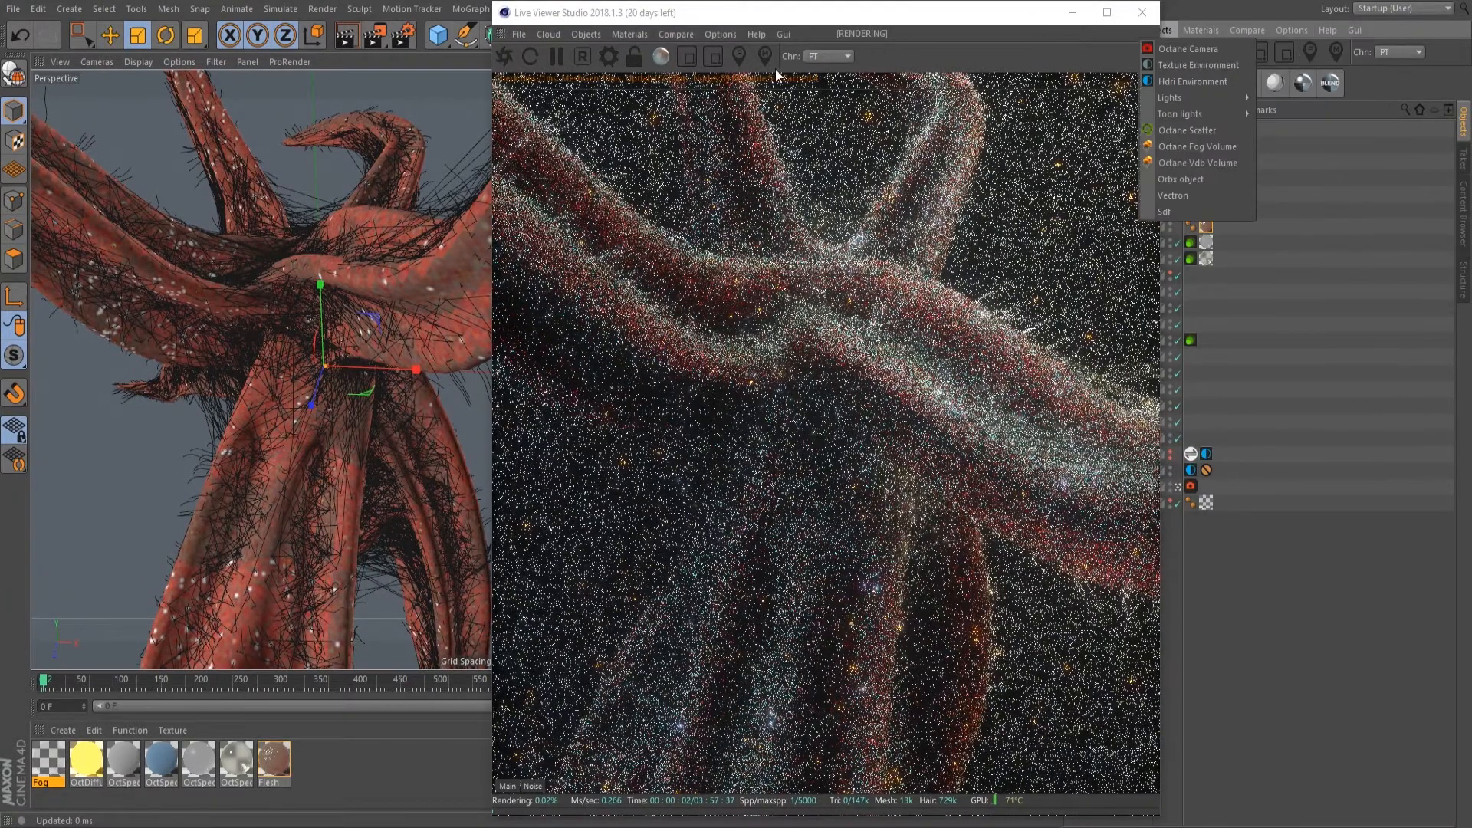
left_click(876, 21)
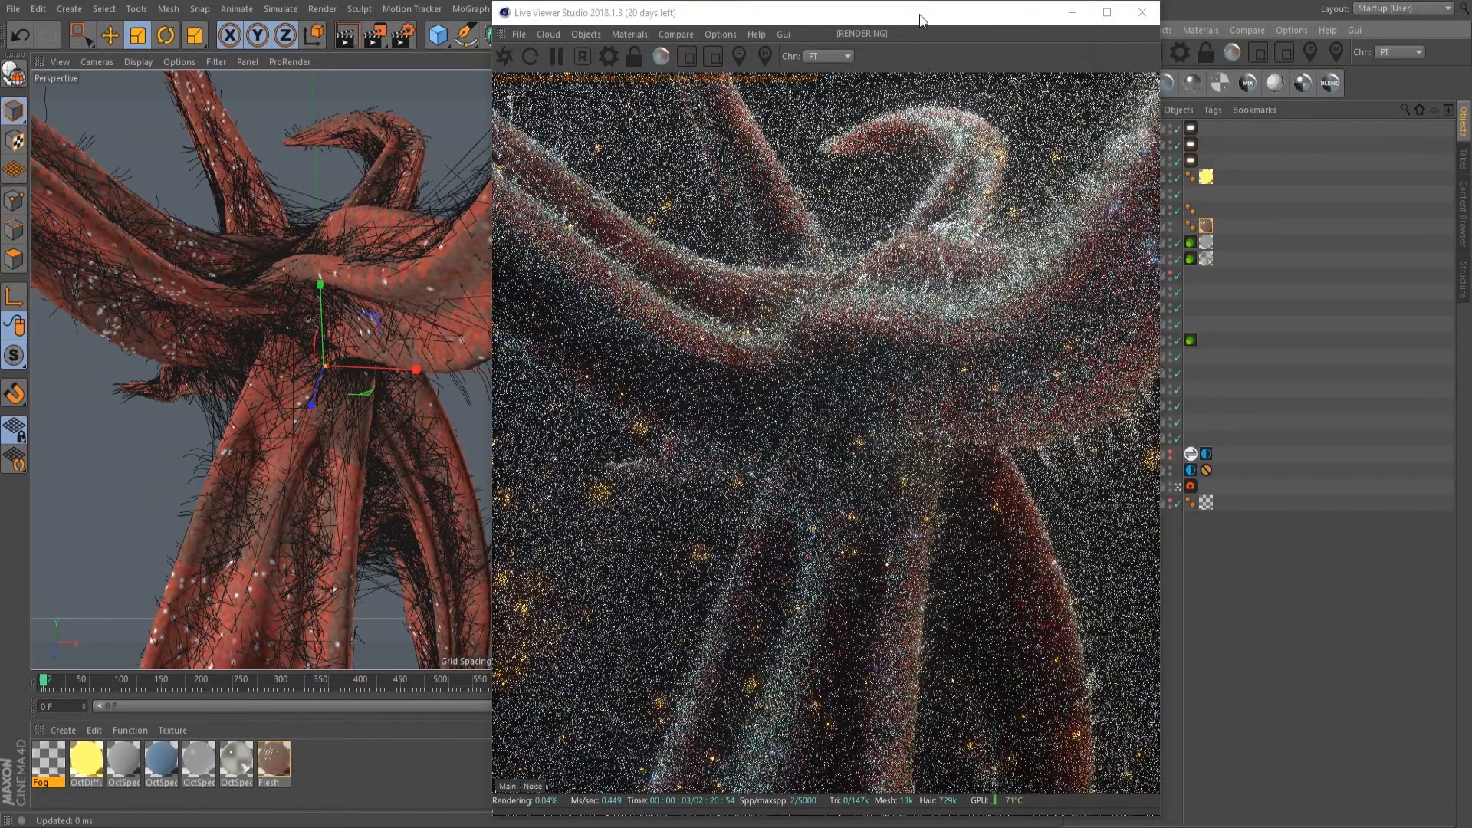
left_click_drag(913, 14, 890, 10)
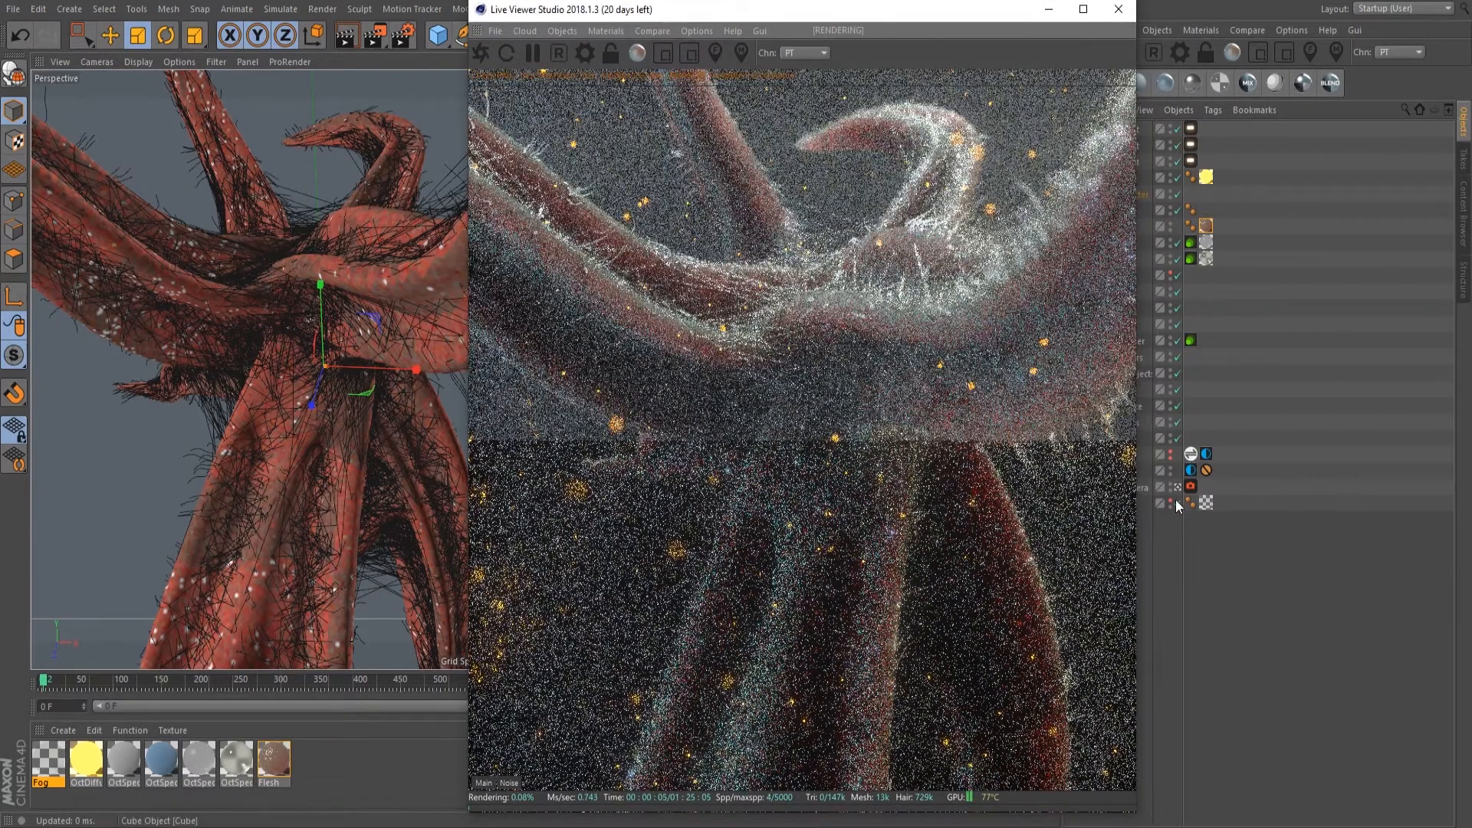
Step: Disable the fog Cube and orbit the camera to a new view of the hairy tentacle junction
left_click(1177, 503)
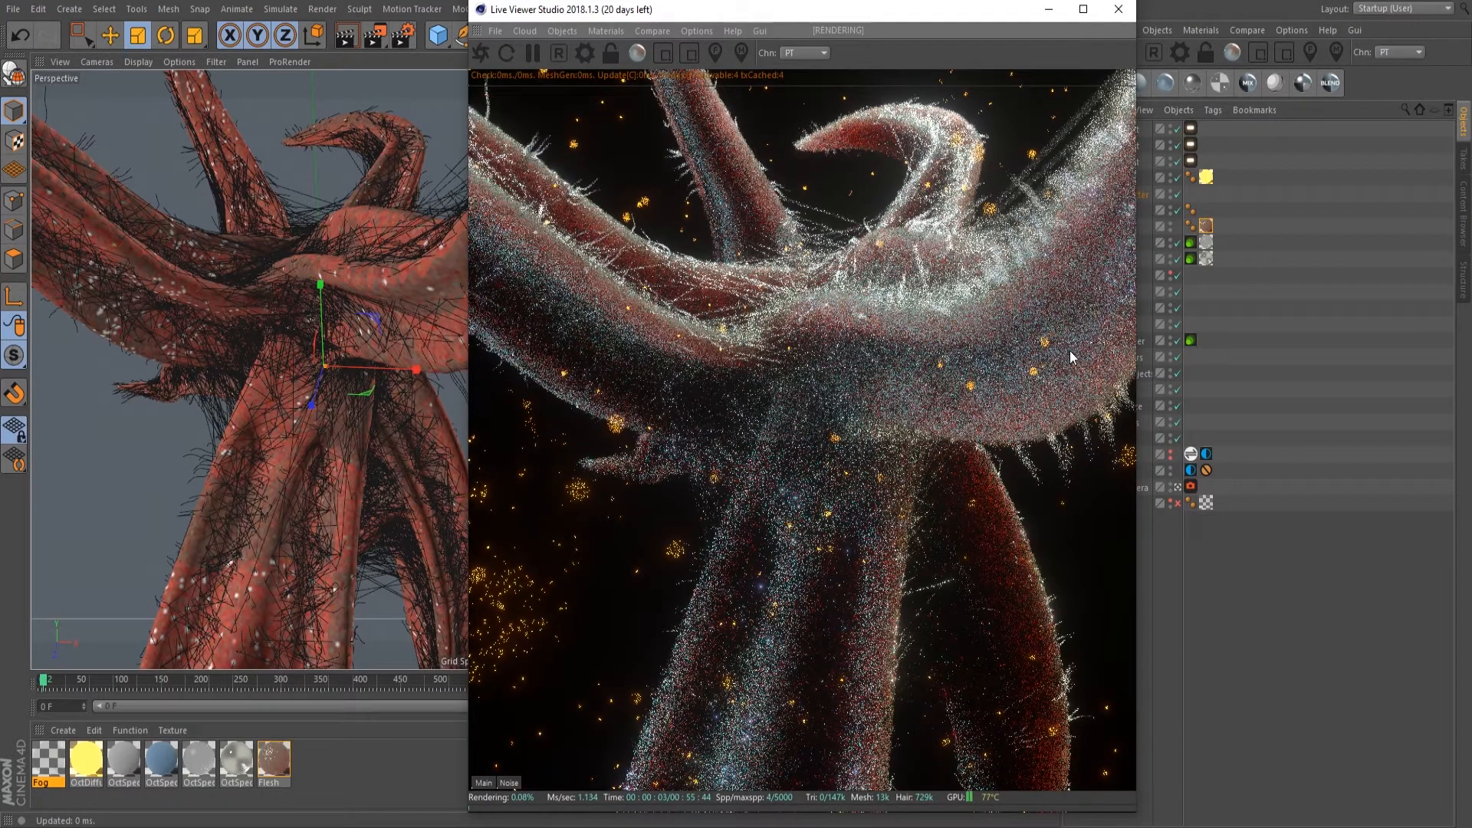
left_click_drag(898, 15, 822, 15)
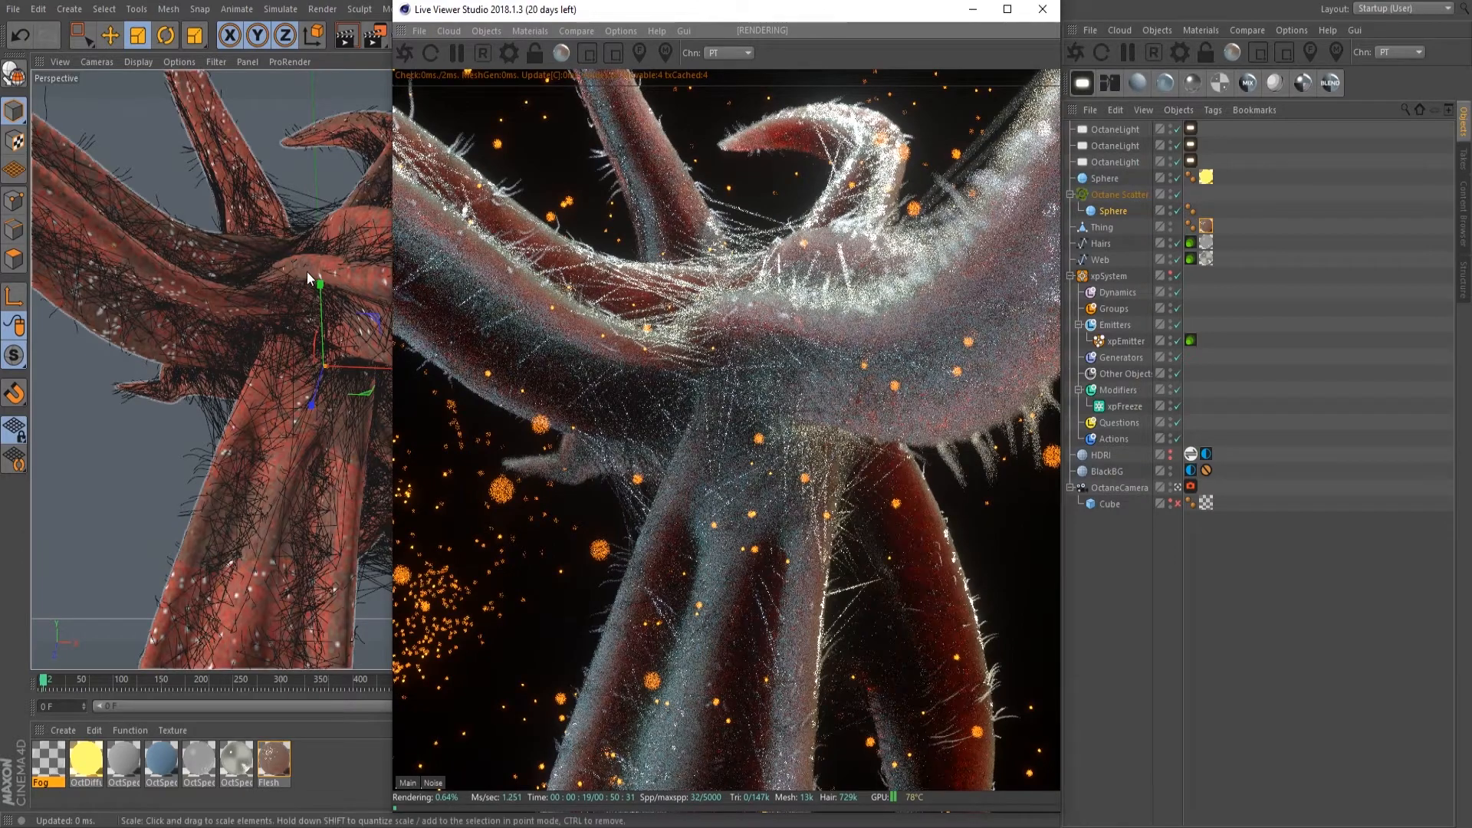
mouse_move(309, 272)
left_mouse_down("alt")
mouse_move(328, 315)
mouse_move(320, 284)
mouse_move(311, 411)
mouse_move(307, 294)
left_mouse_up("alt")
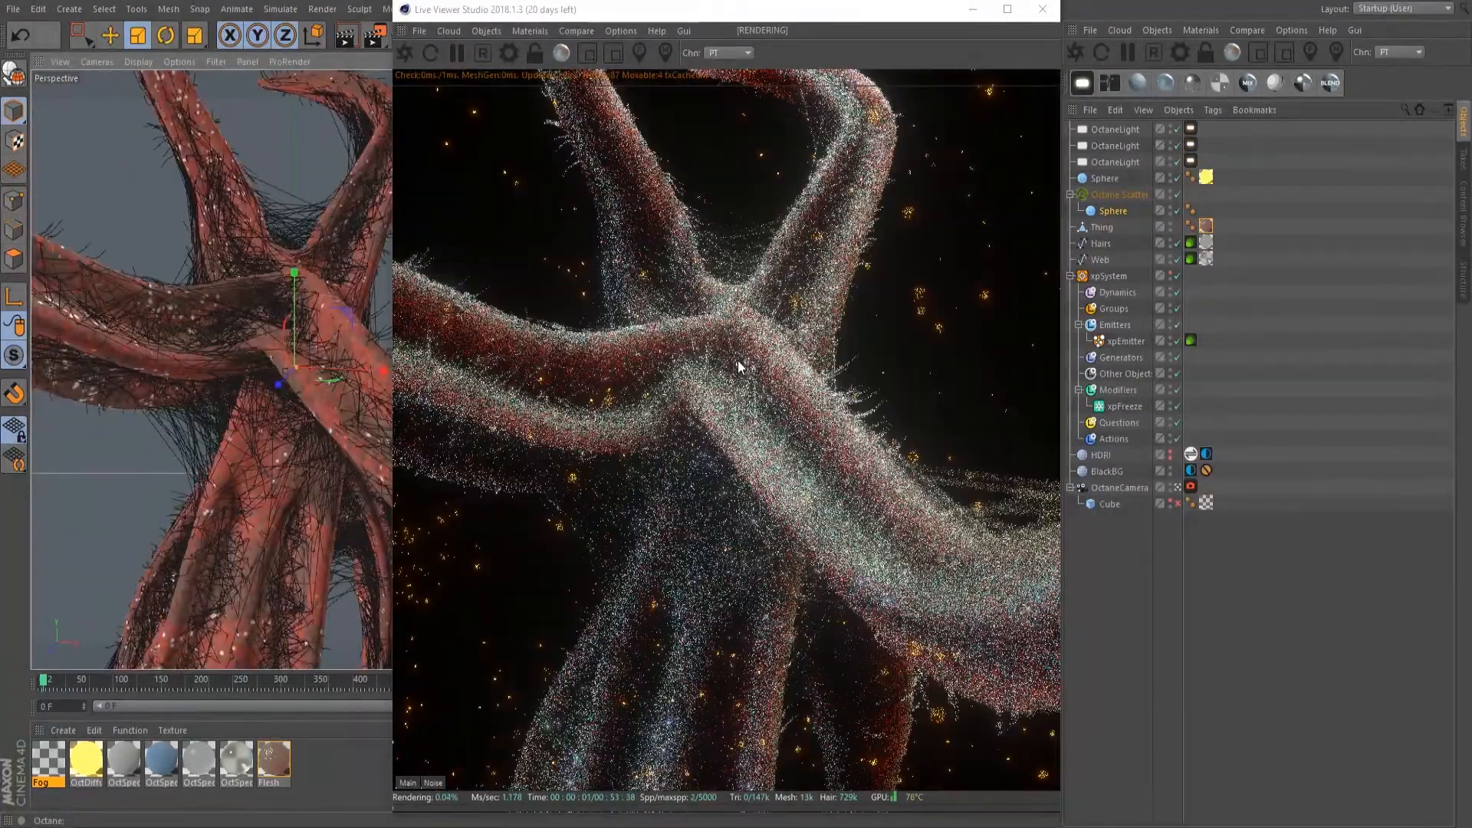
Step: Set the Octane Scatter count to 5000 and preview the scattered bumps in the Live Viewer
left_click(718, 335)
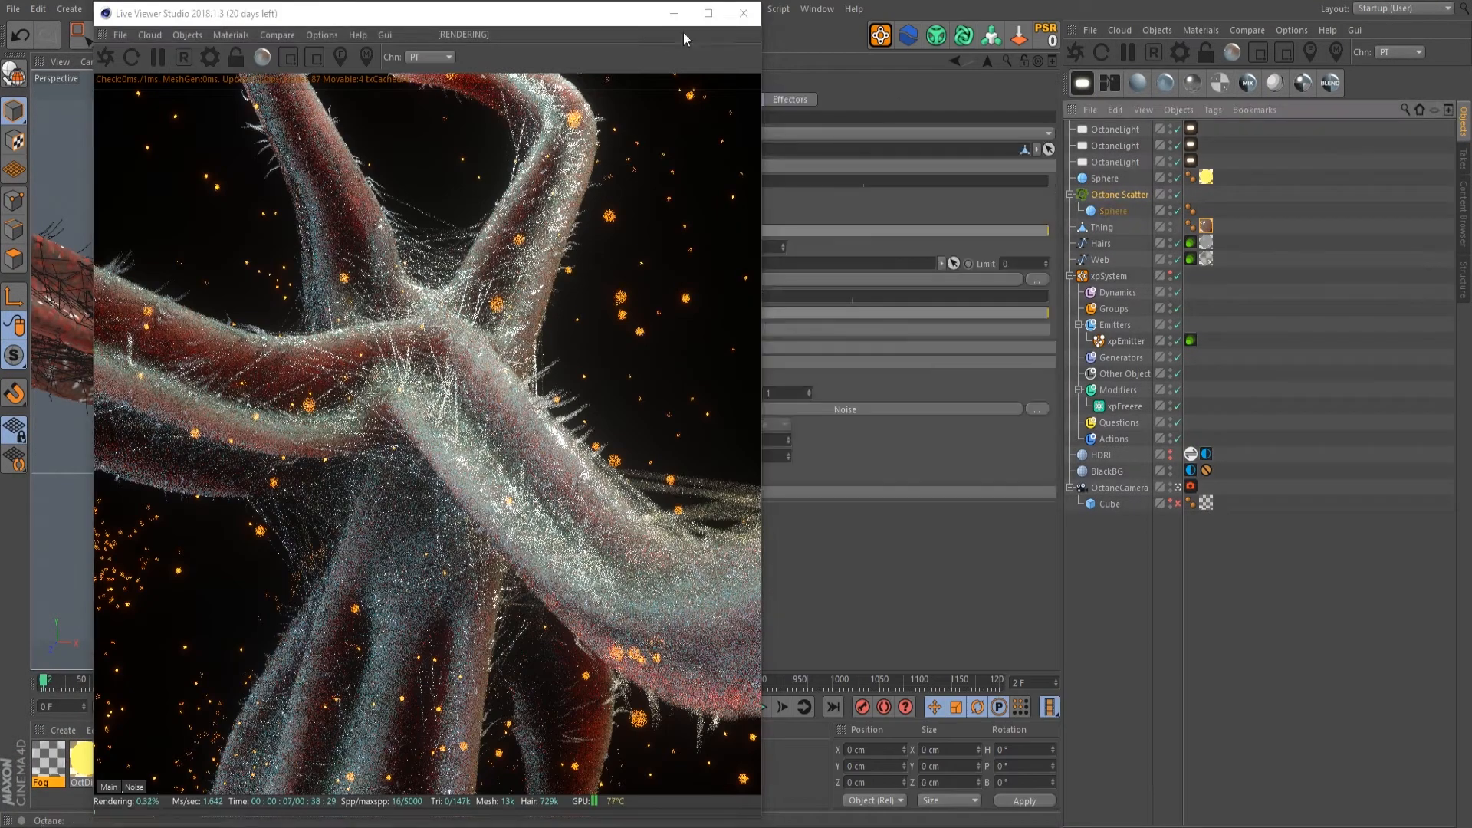
left_click_drag(567, 14, 1097, 379)
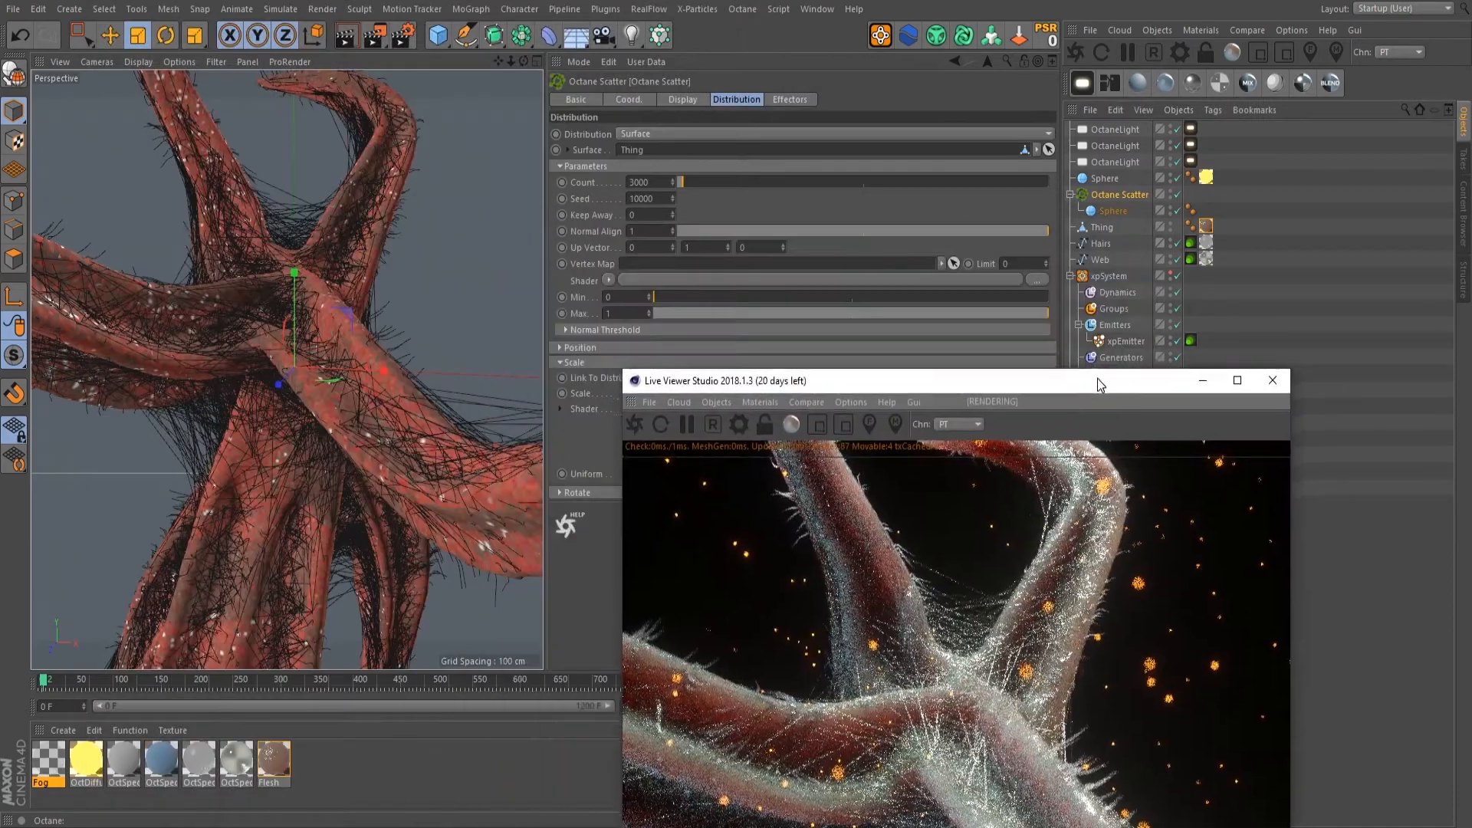
type("5000")
key("Return")
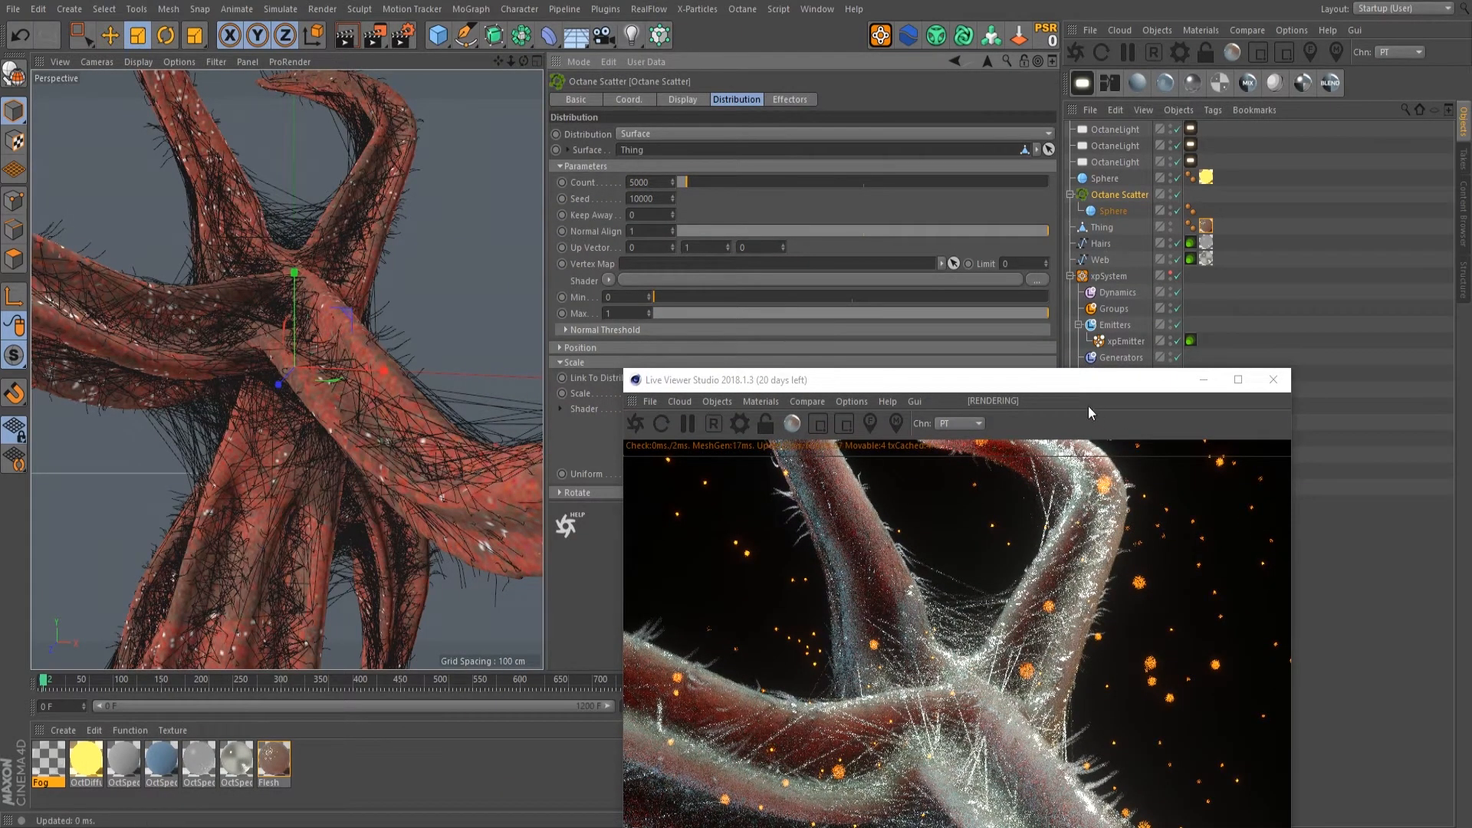
left_click_drag(1058, 387, 973, 35)
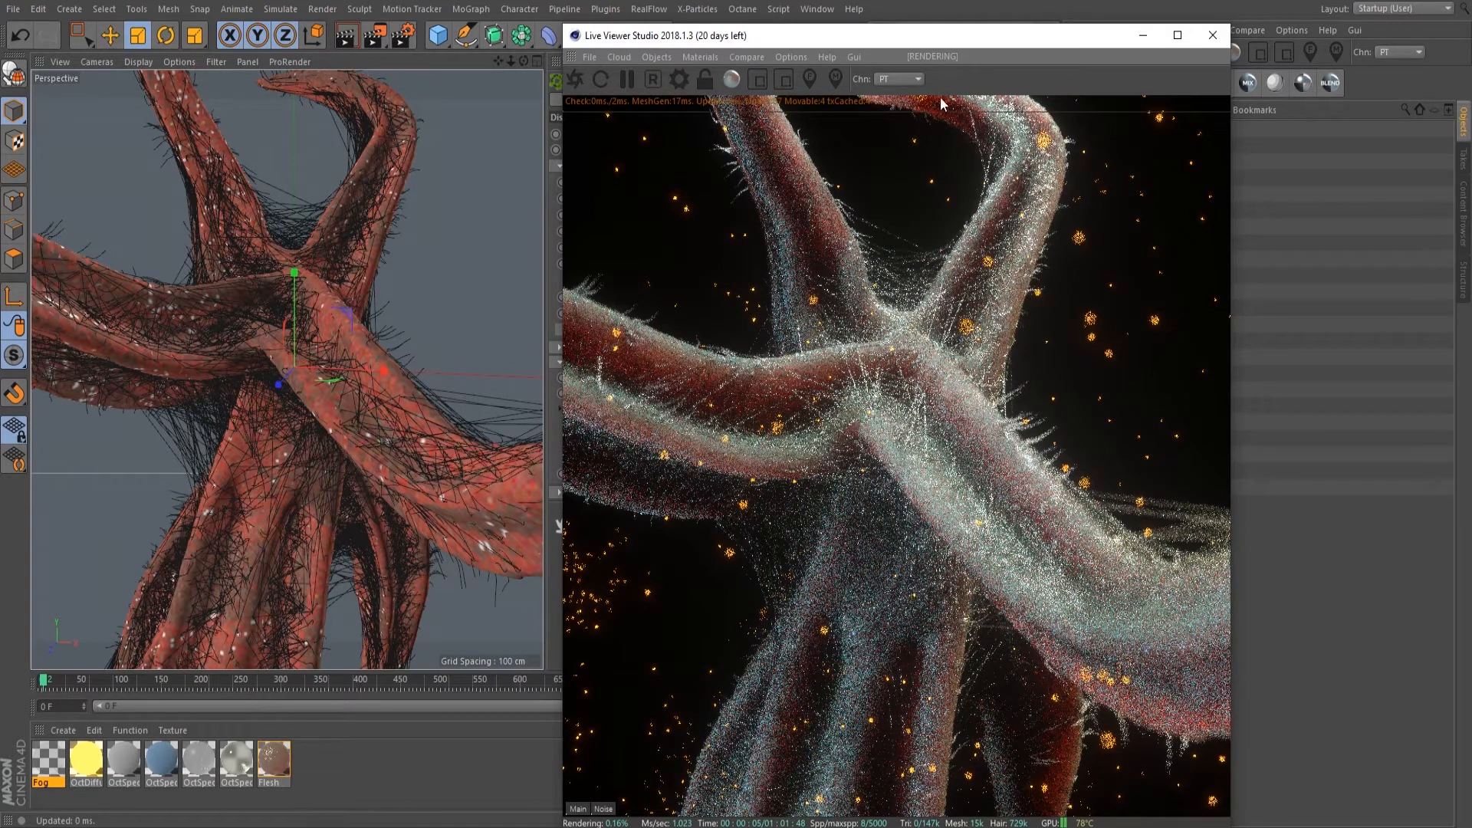
Step: Increase the Octane Scatter count to 20000 and preview the tentacle junction in the Live Viewer
left_click_drag(925, 45, 1087, 235)
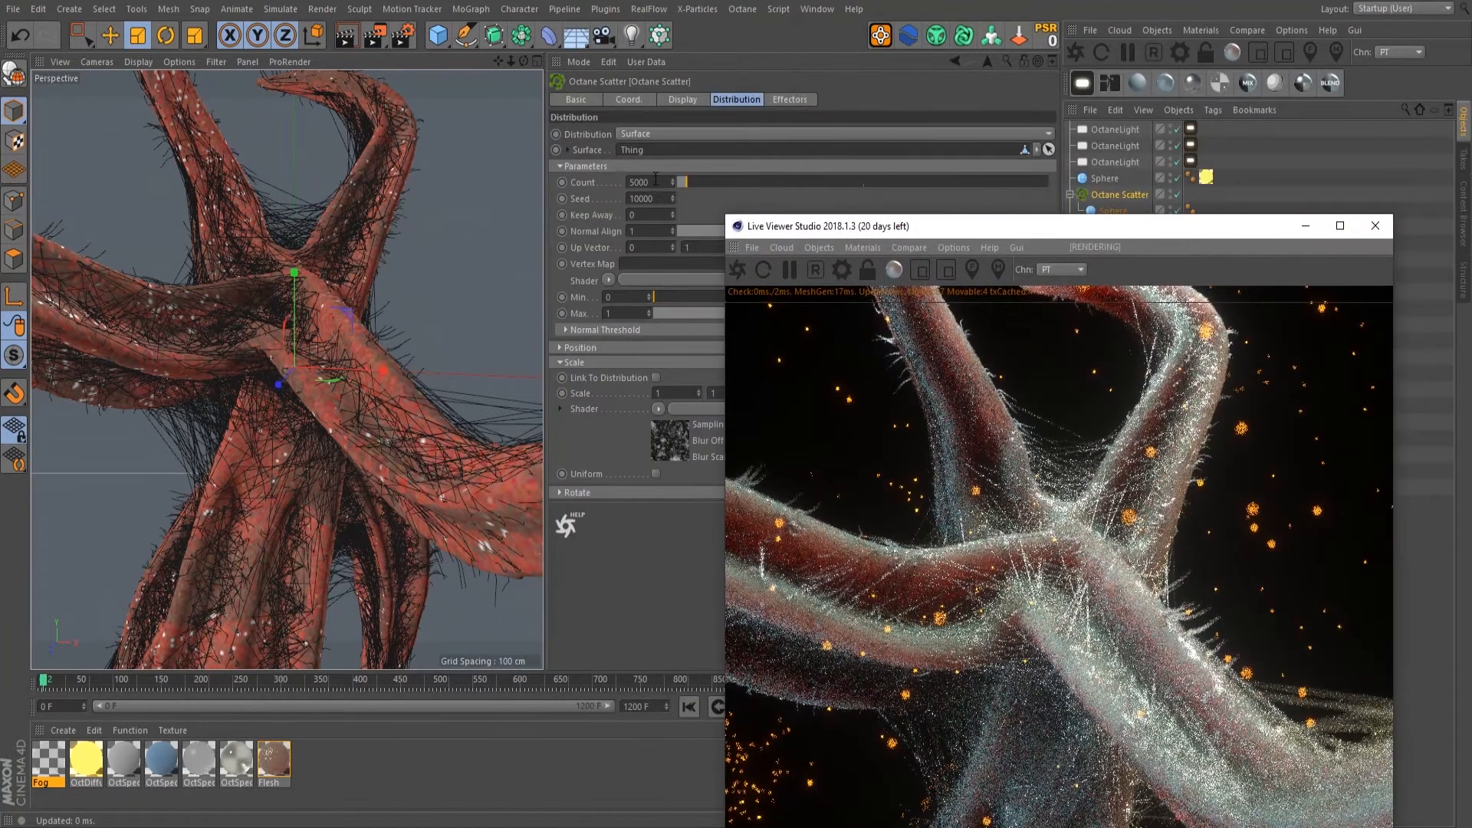
left_click(637, 184)
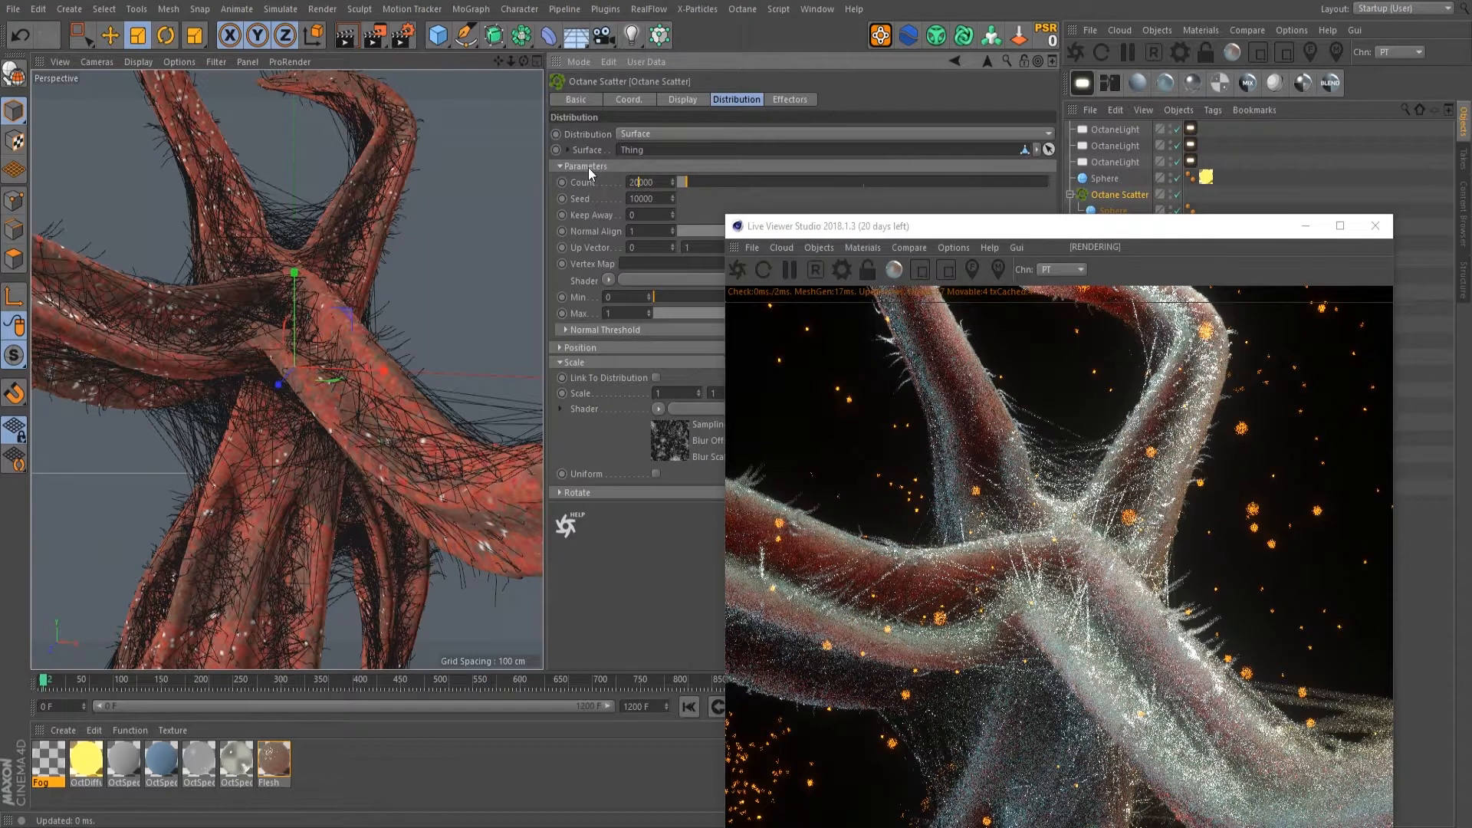
key("Return")
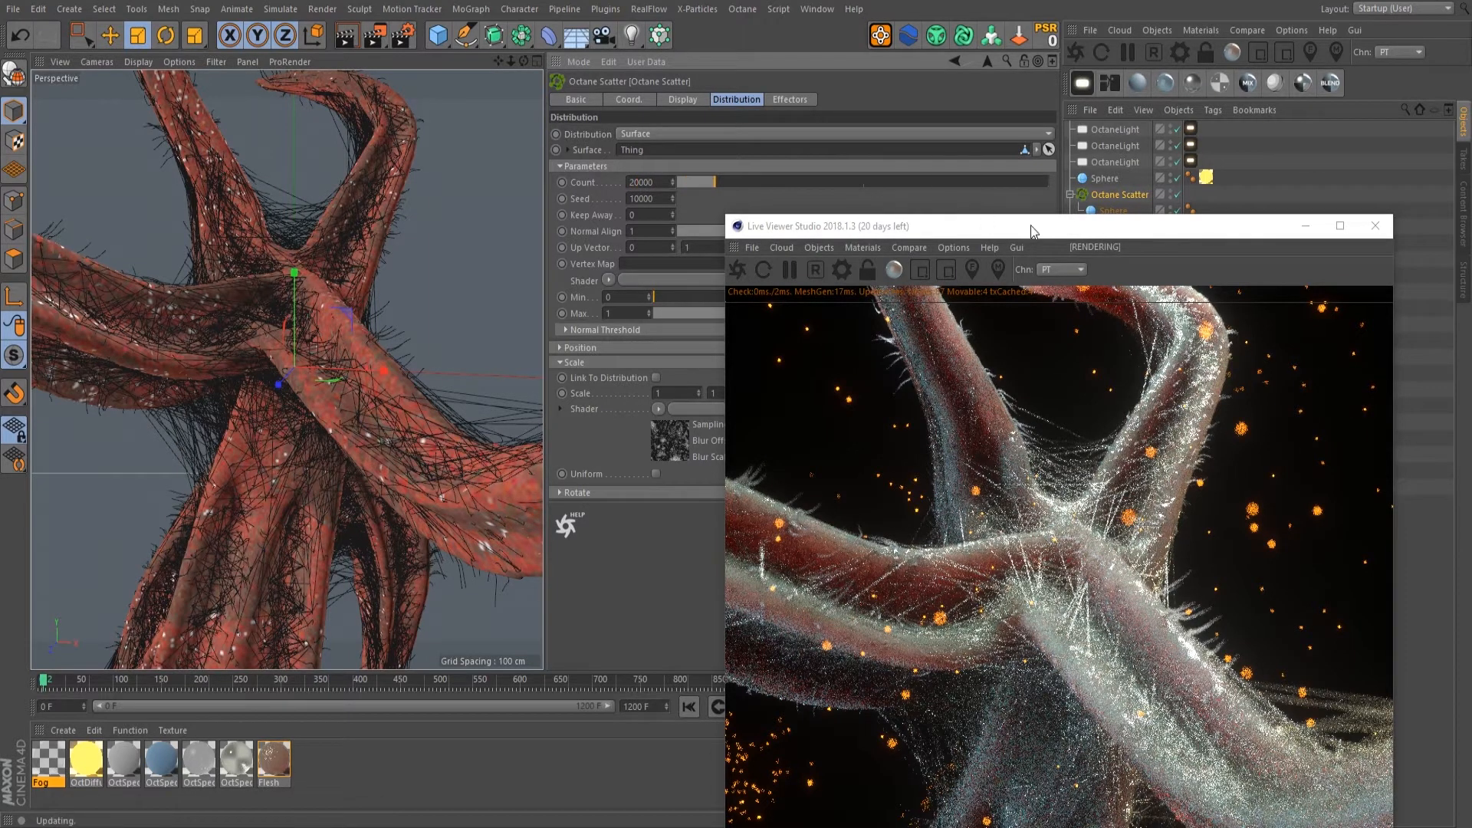
left_click_drag(1030, 225, 798, 17)
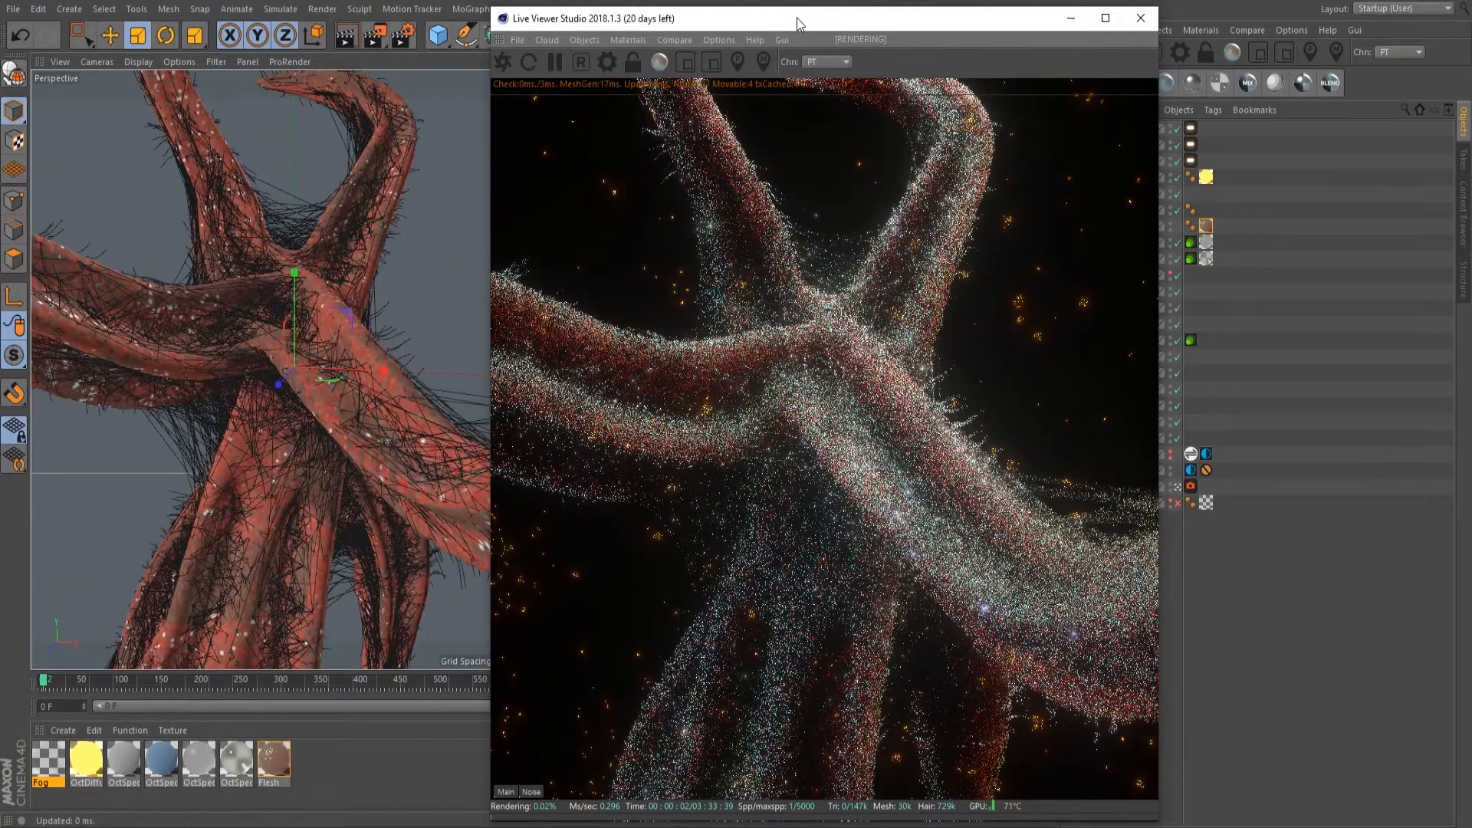
left_click_drag(927, 23, 643, 25)
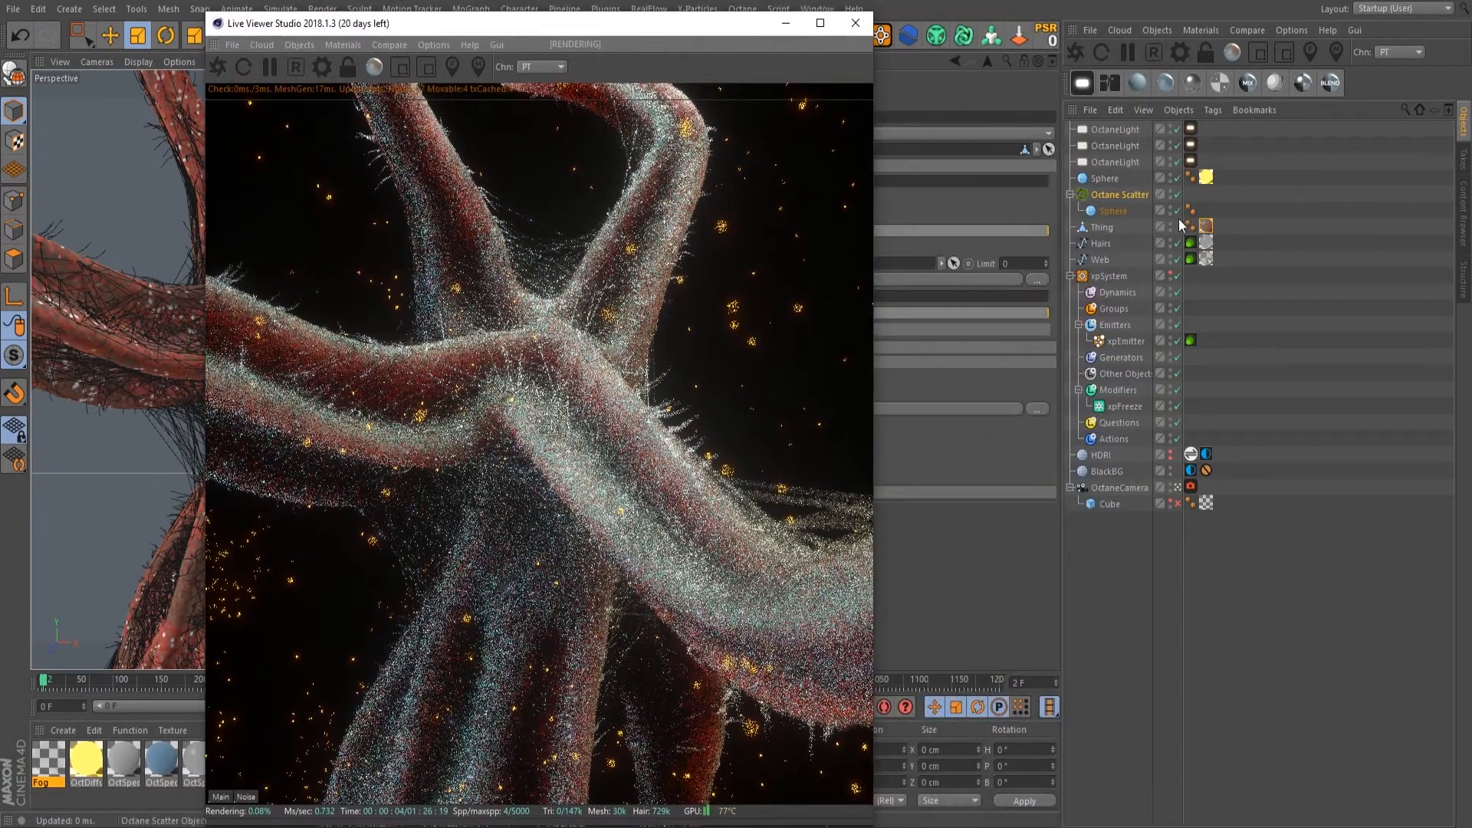
Step: Disable the Hairs and Web objects, inspect the bare creature render, and close the Live Viewer
left_click(1178, 259)
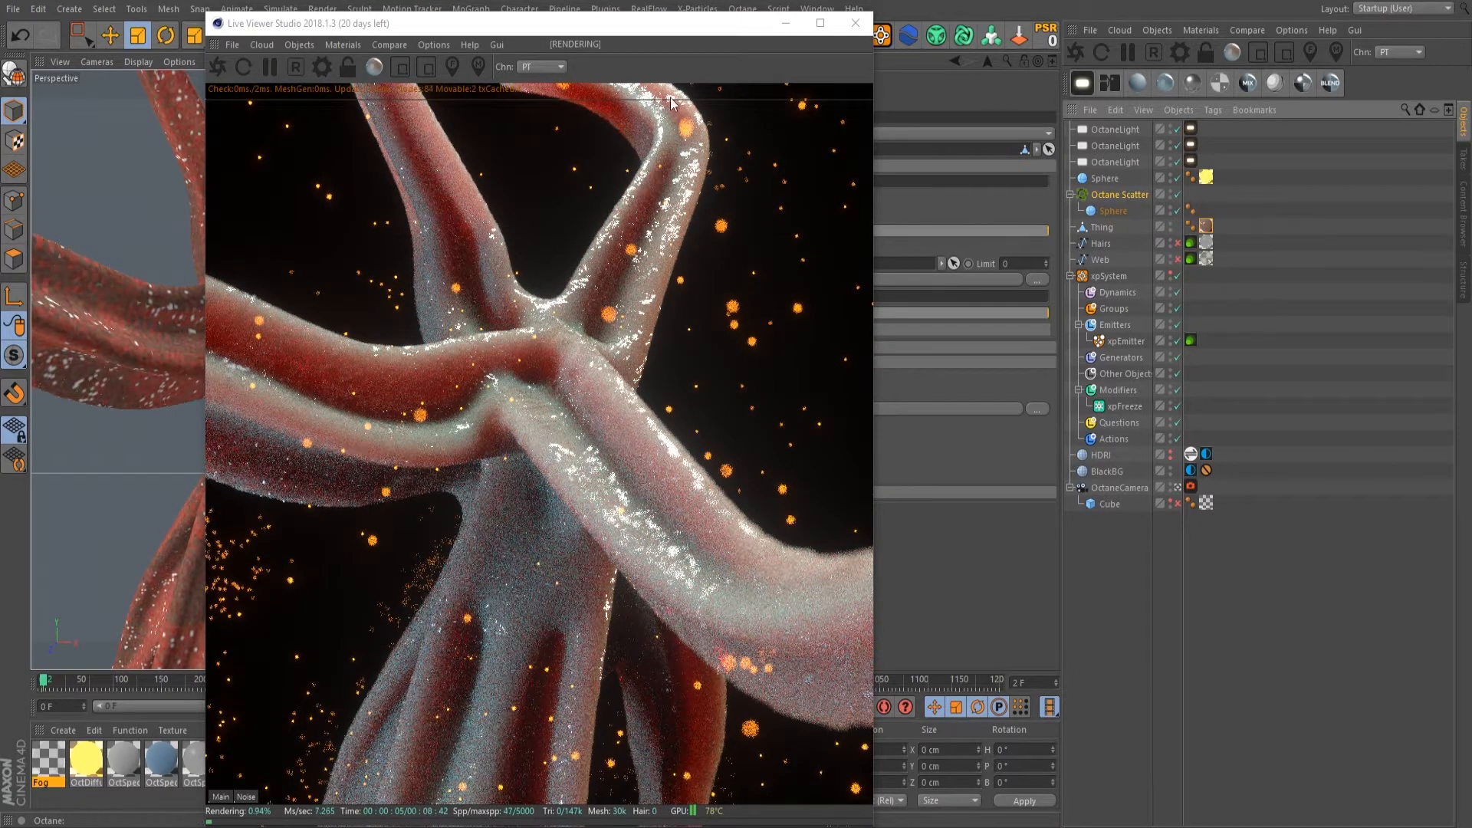
left_click_drag(605, 24, 742, 44)
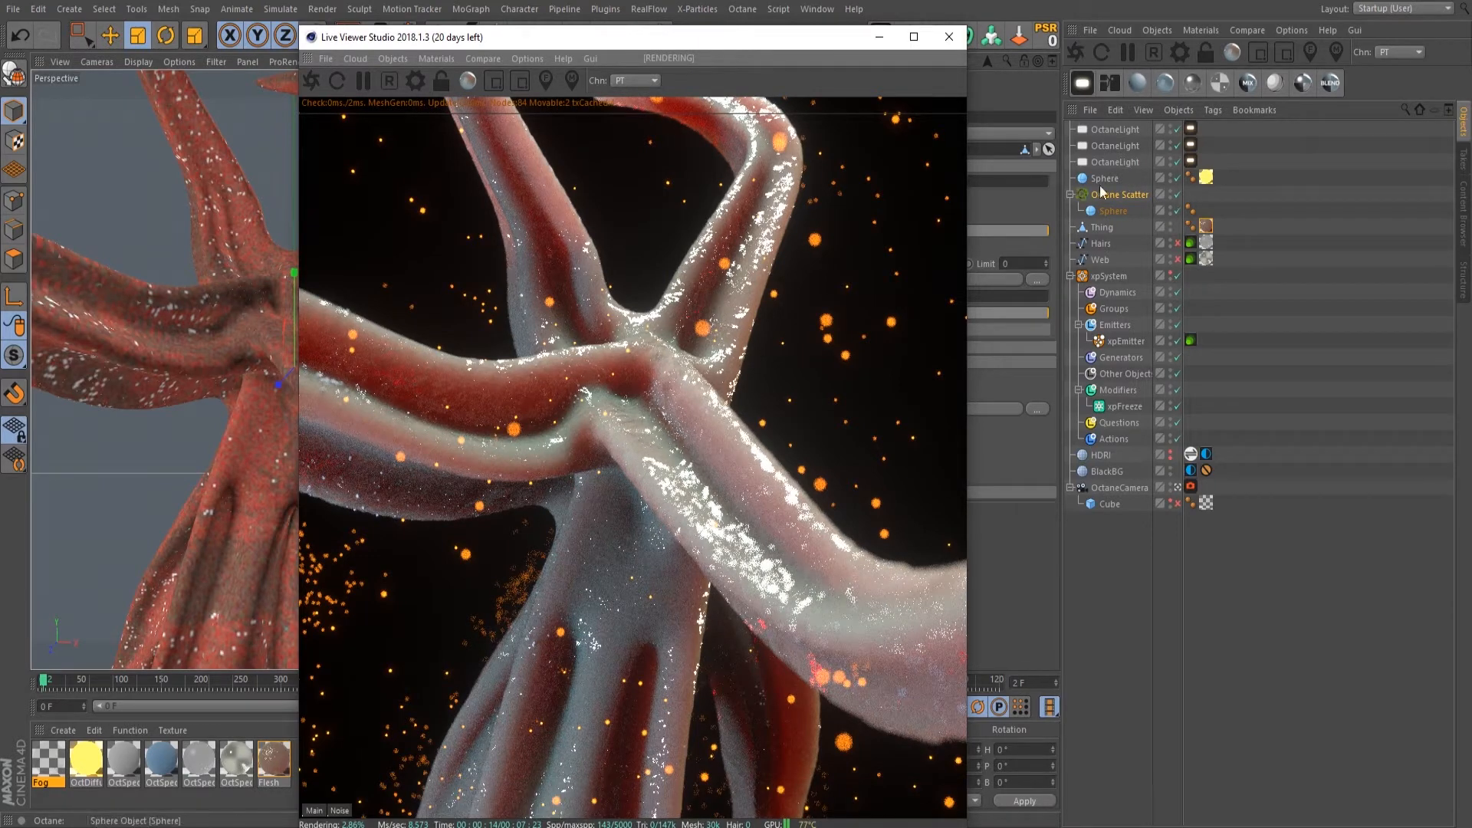
left_click(1116, 211)
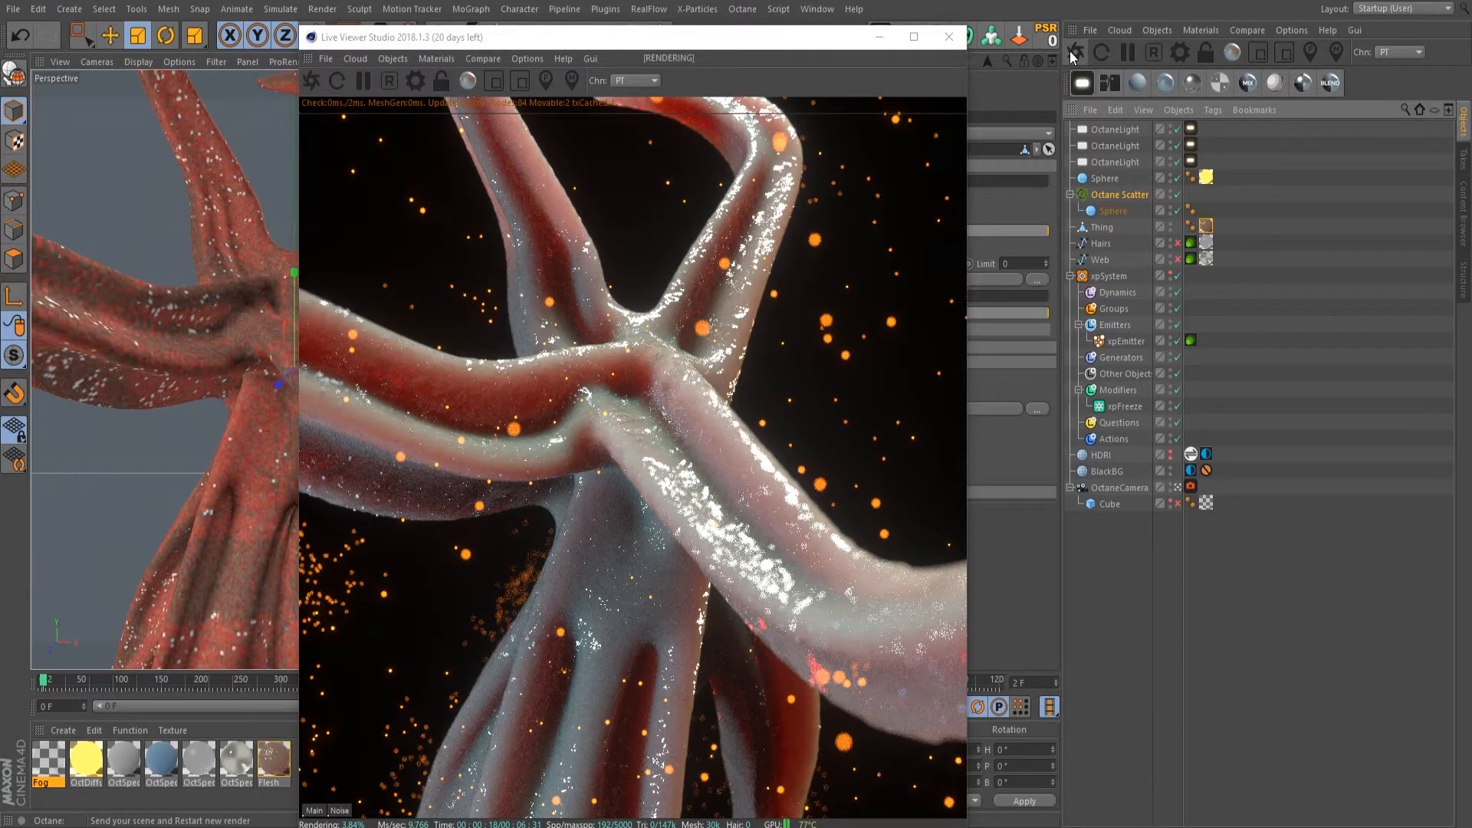
left_click(949, 36)
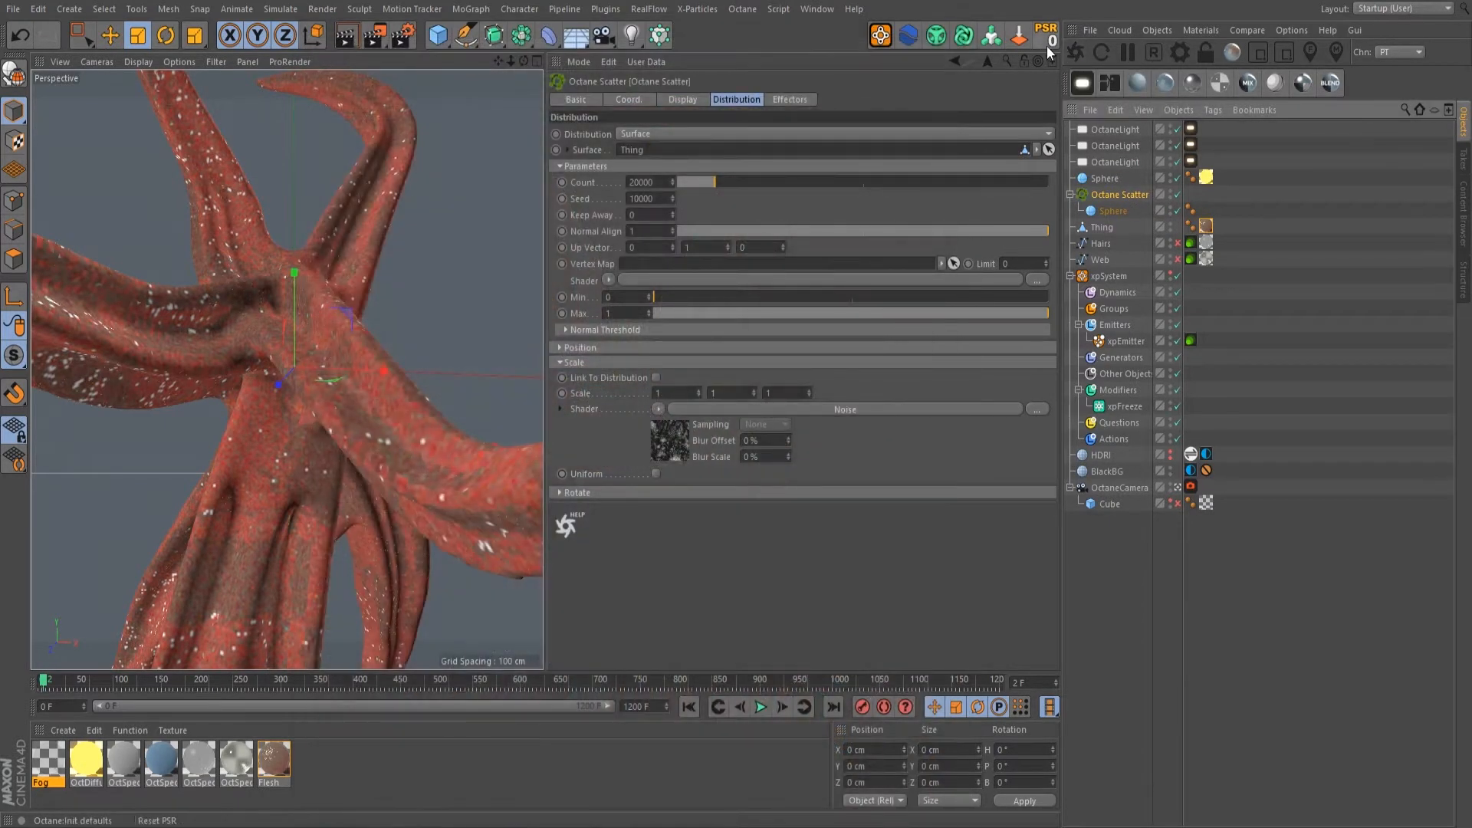
Step: Clear the Octane Scatter's surface link and reassign the Thing mesh as its distribution surface
left_click(1104, 177)
left_click(1117, 196)
left_click(671, 133)
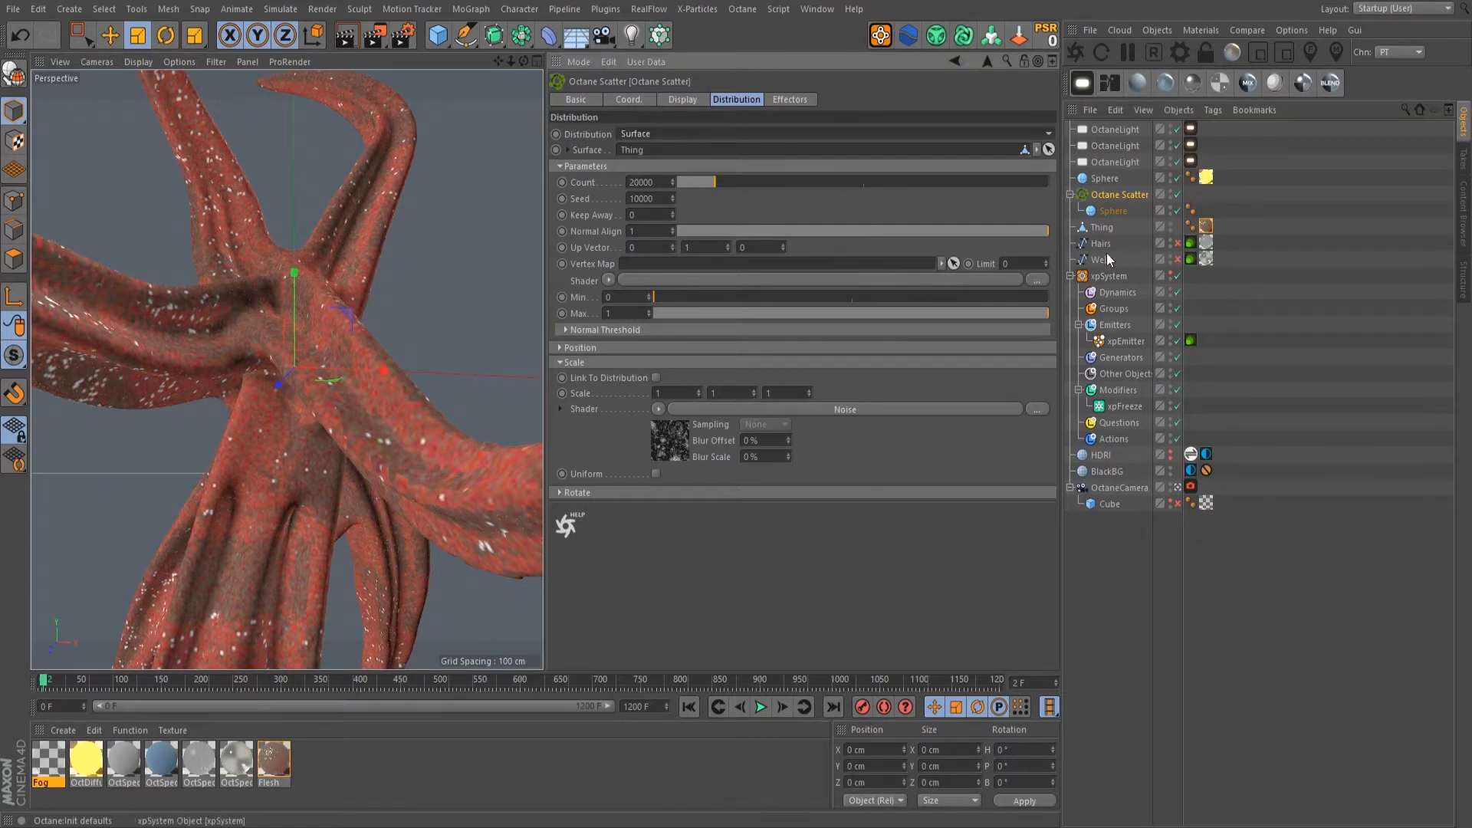
left_click(1112, 212)
left_click(1117, 195)
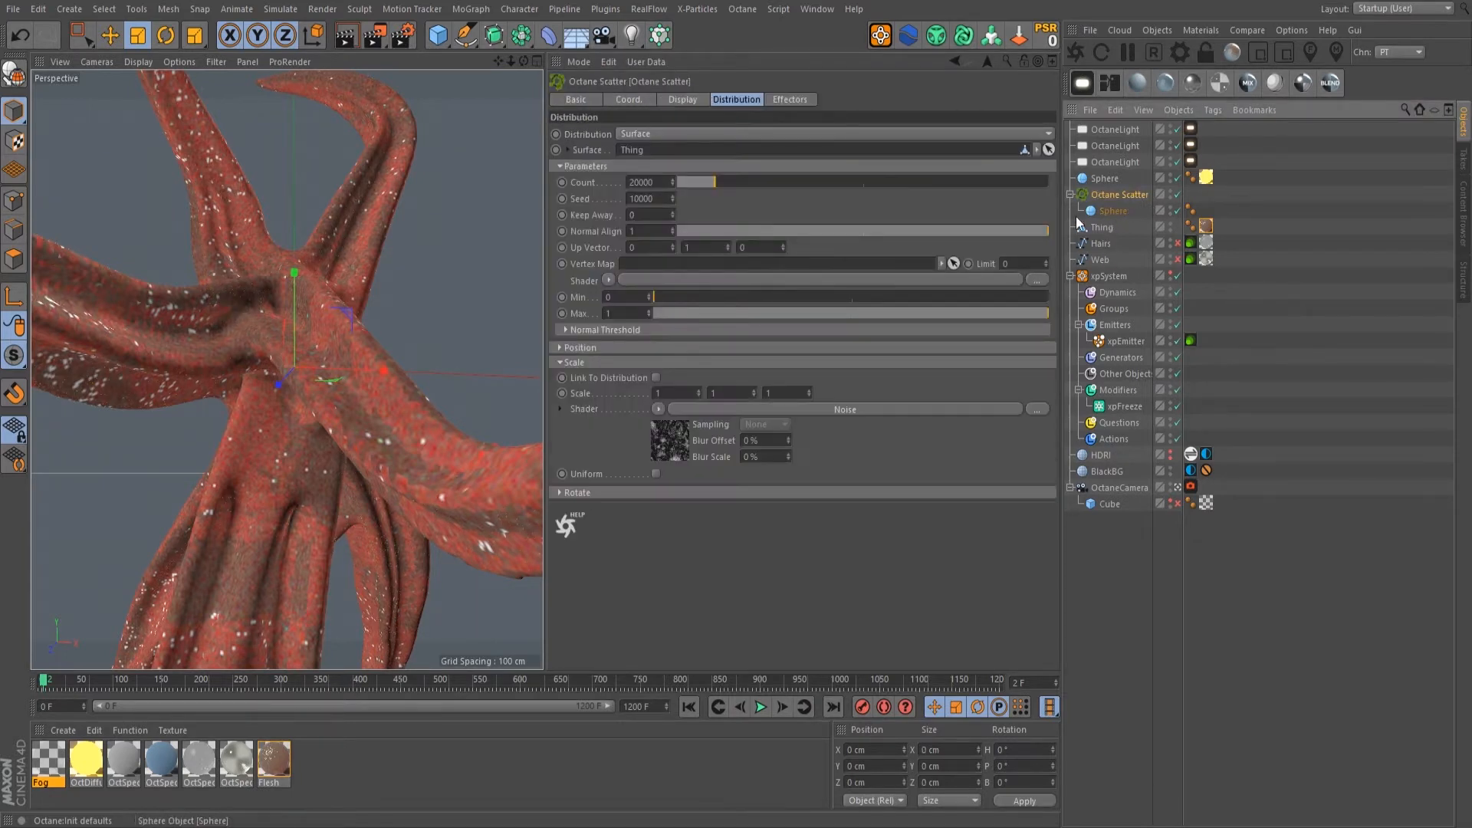
left_click_drag(1098, 232, 644, 153)
left_click(1038, 151)
left_click(1047, 165)
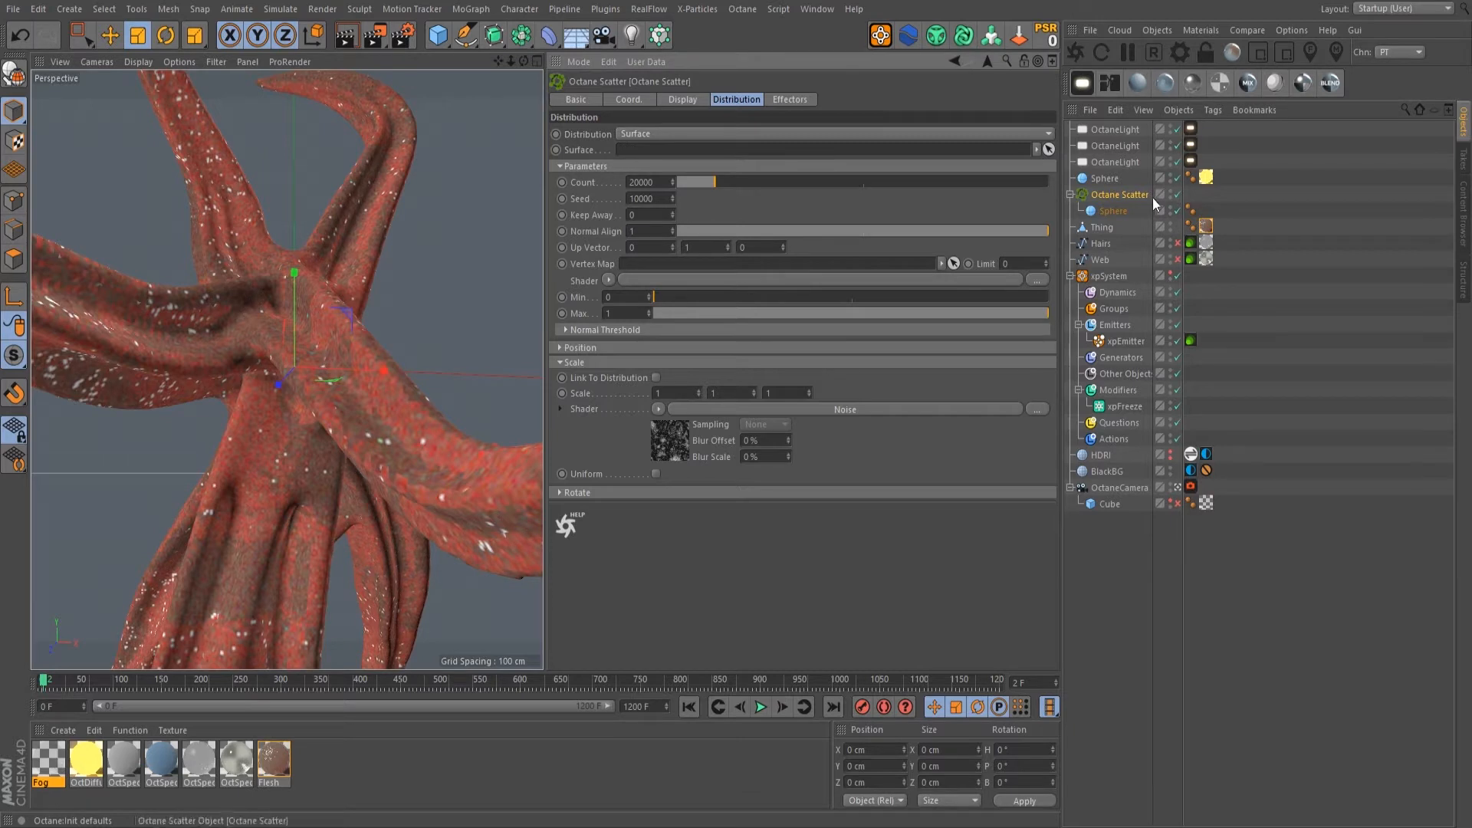
left_click_drag(1099, 228, 646, 155)
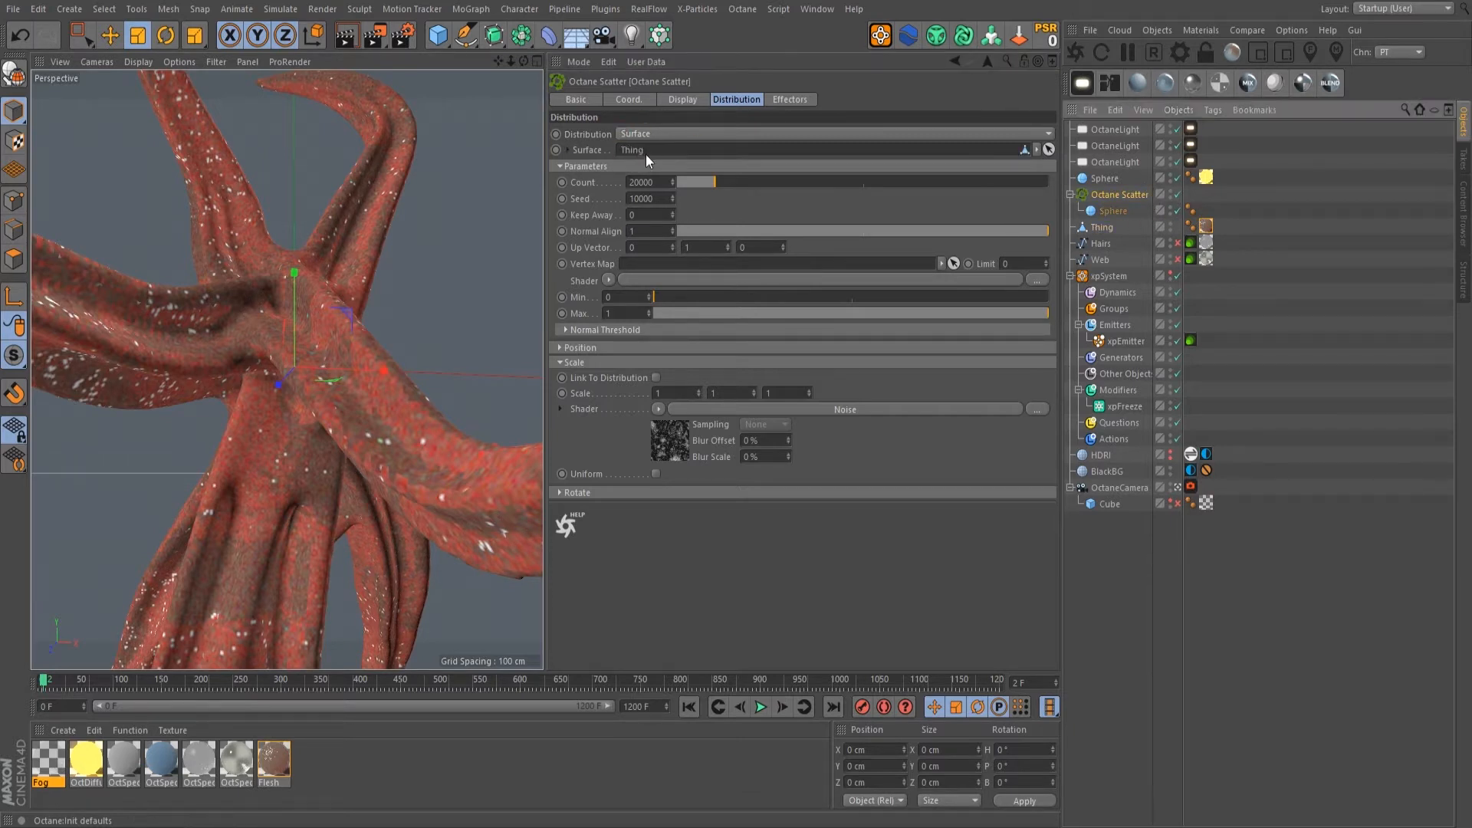
Step: Check the scatter outside the OctaneCamera view, return to the camera, and set the Octane Scatter seed to 9999
left_click(1089, 575)
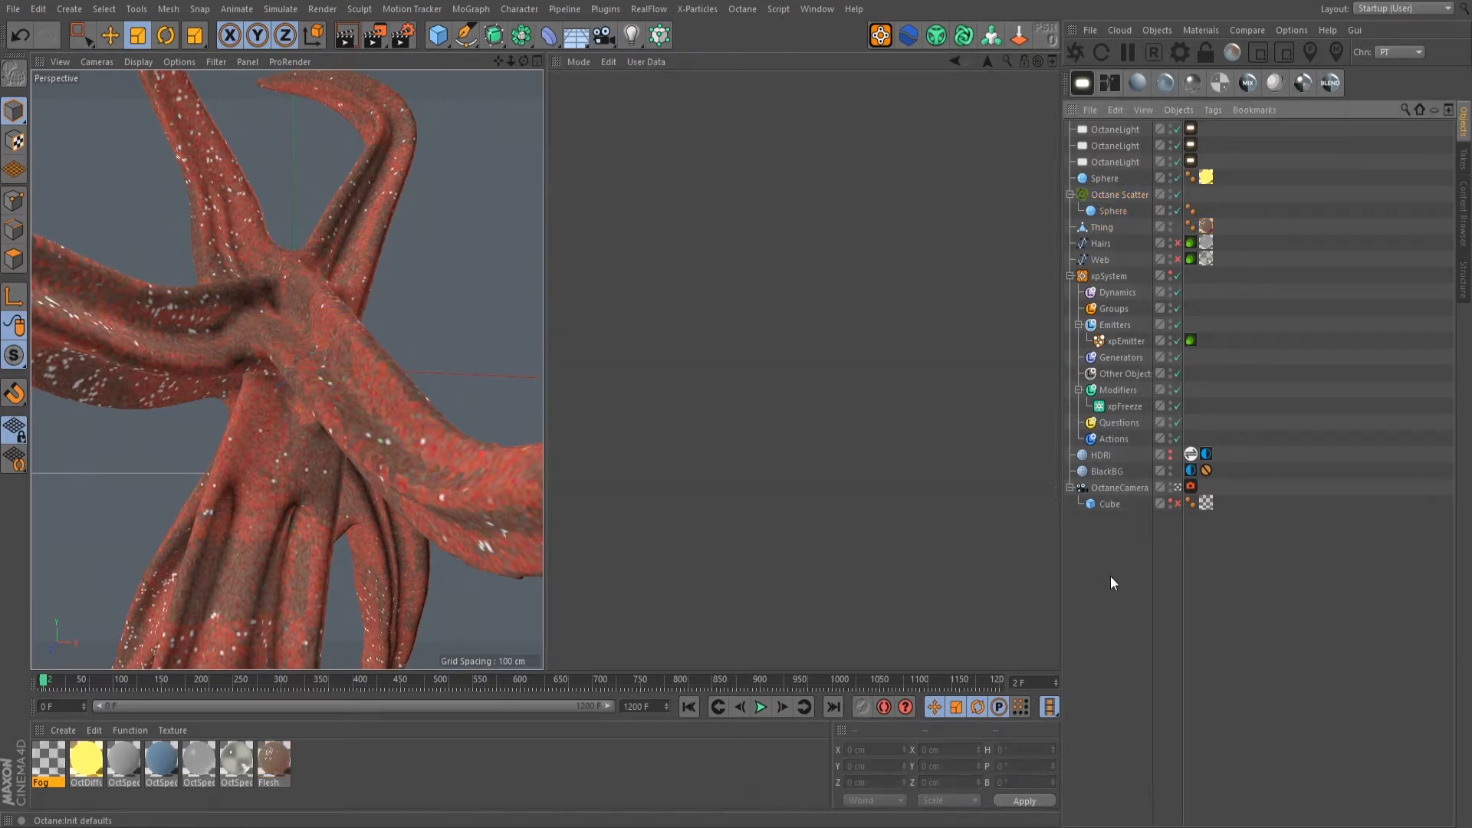
left_click(1114, 180)
left_click(1113, 211)
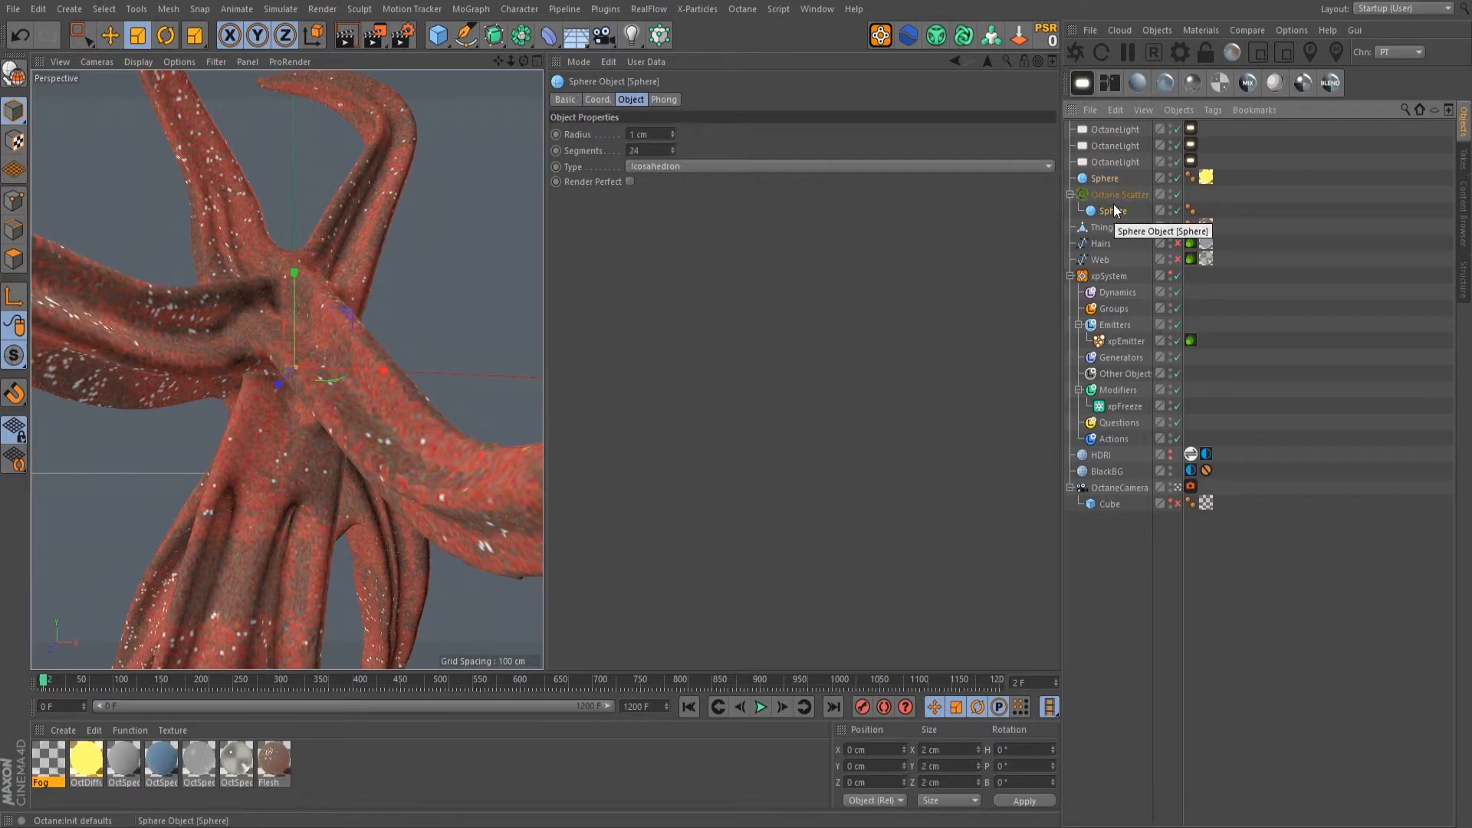
left_click(1175, 487)
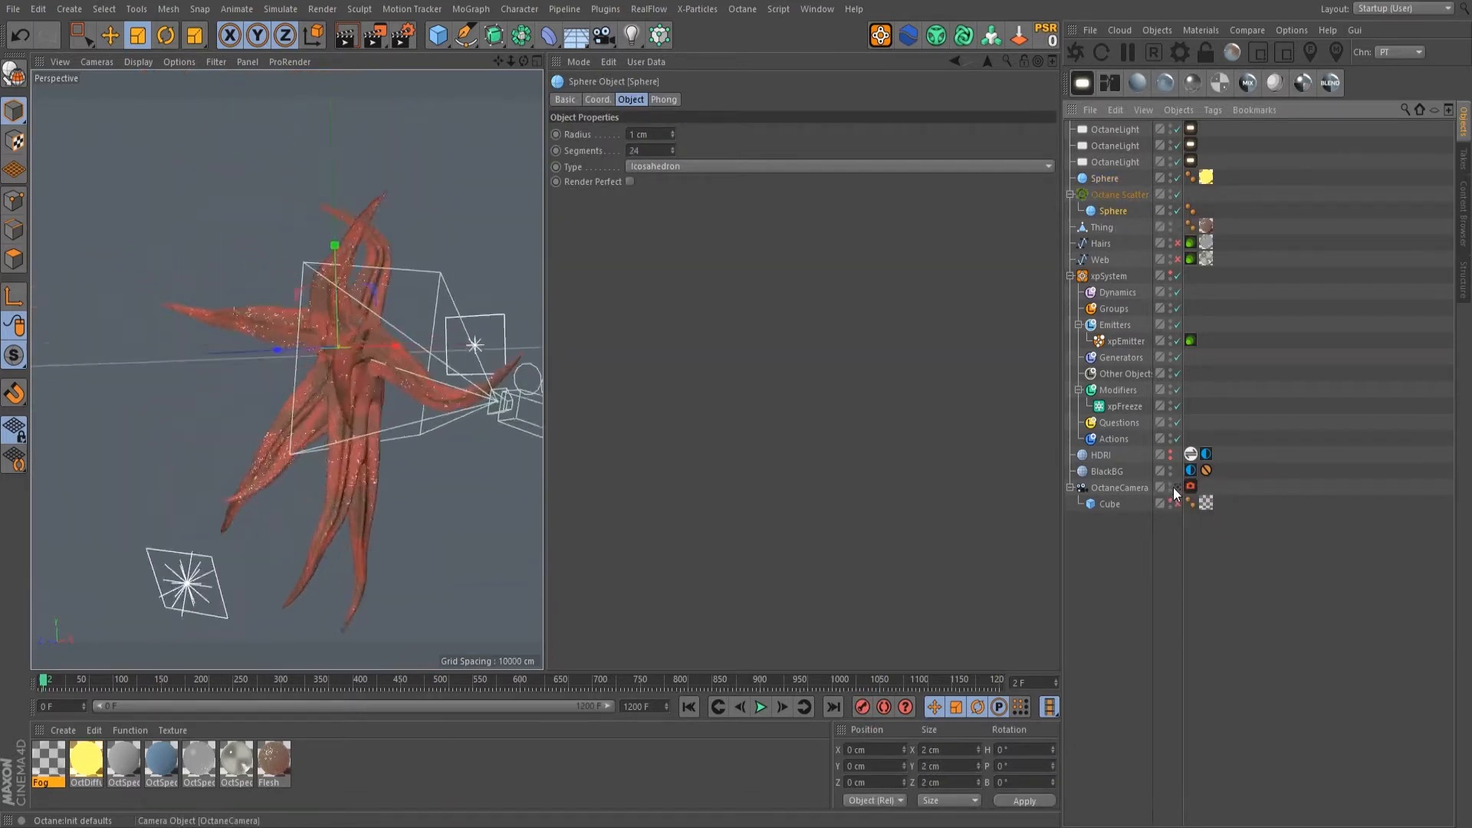
left_click(1109, 197)
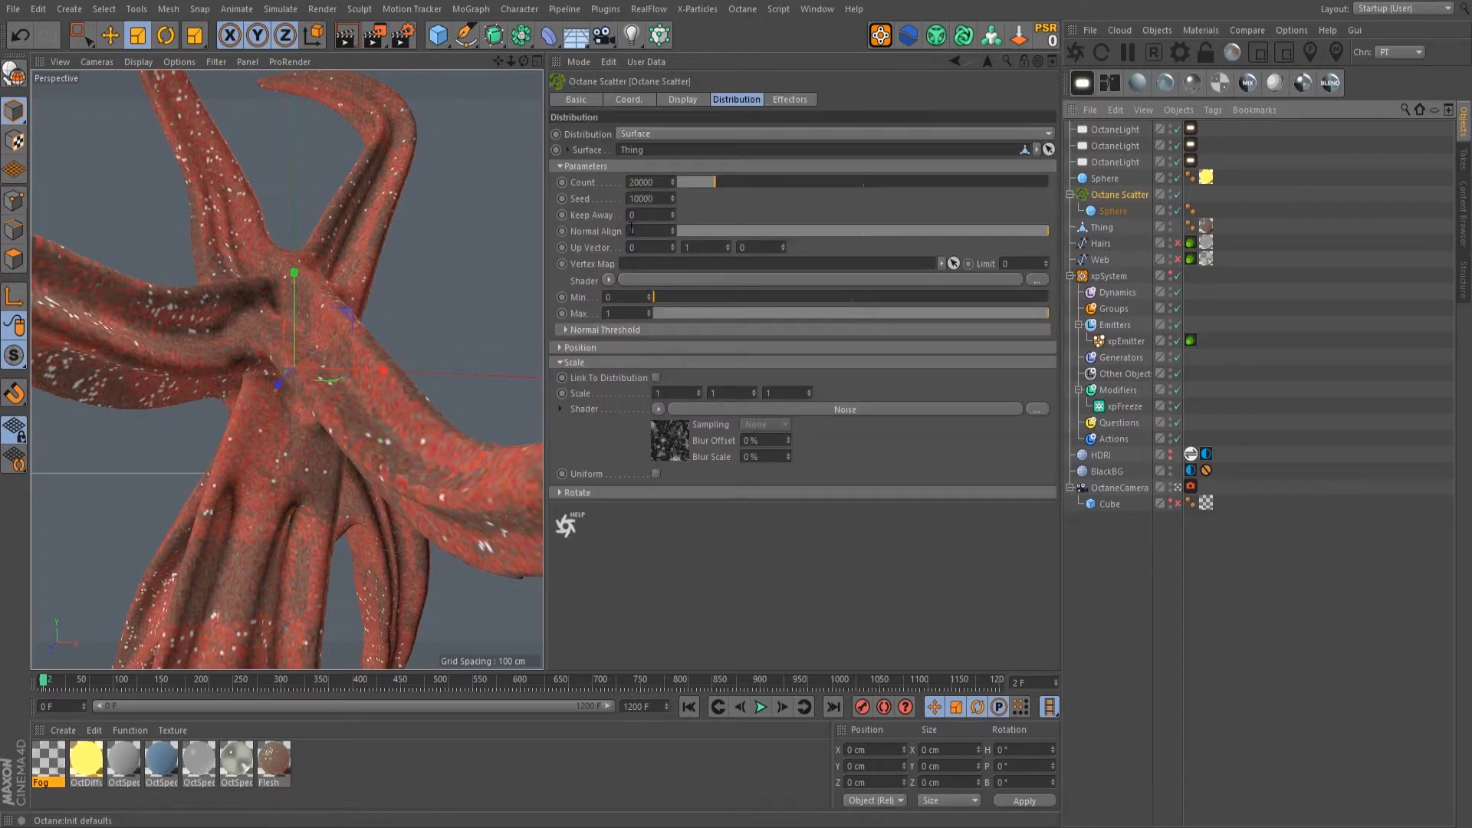
scroll(658, 202, "down", 1)
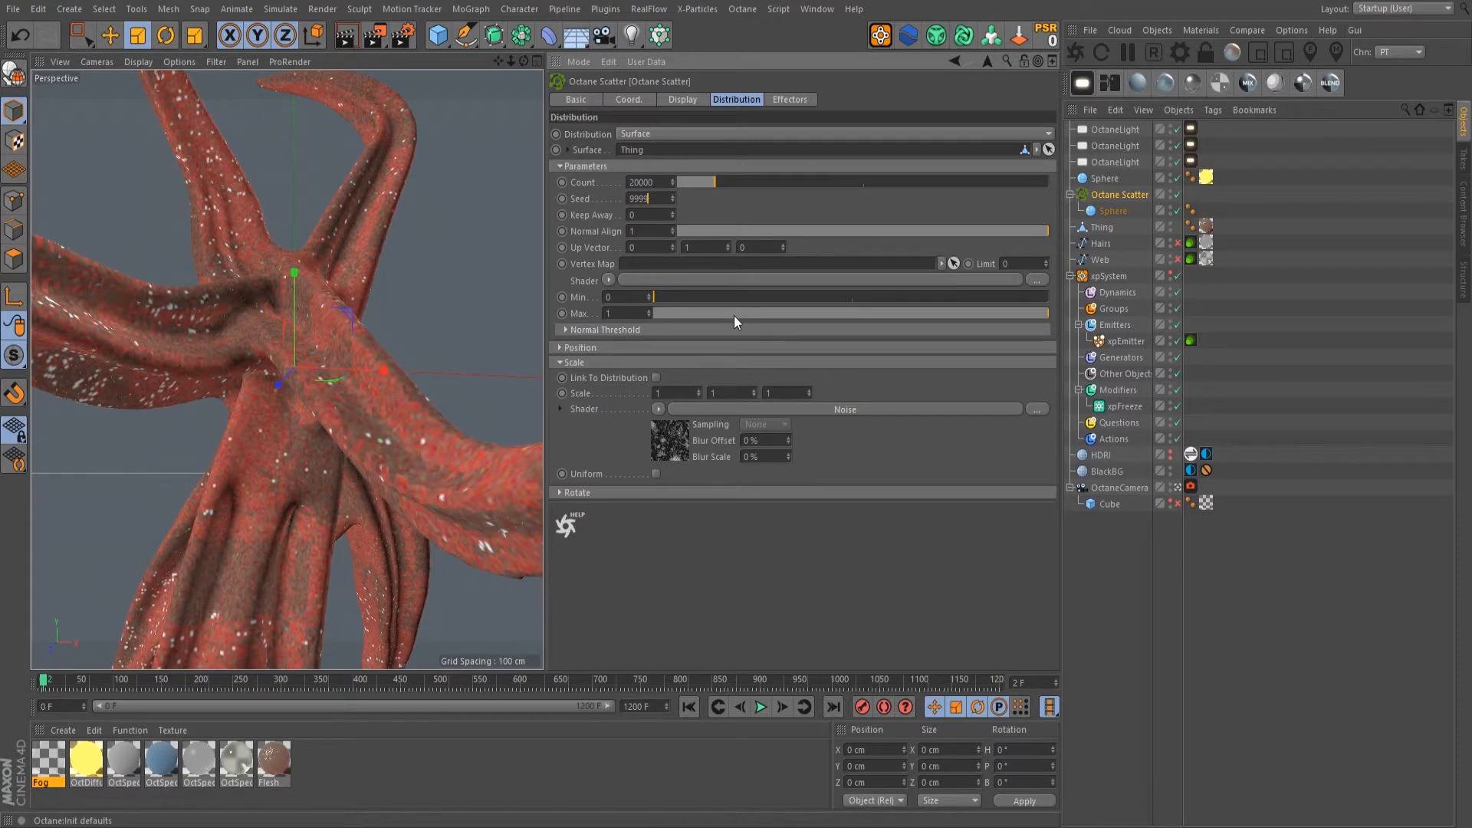
left_click(1114, 210)
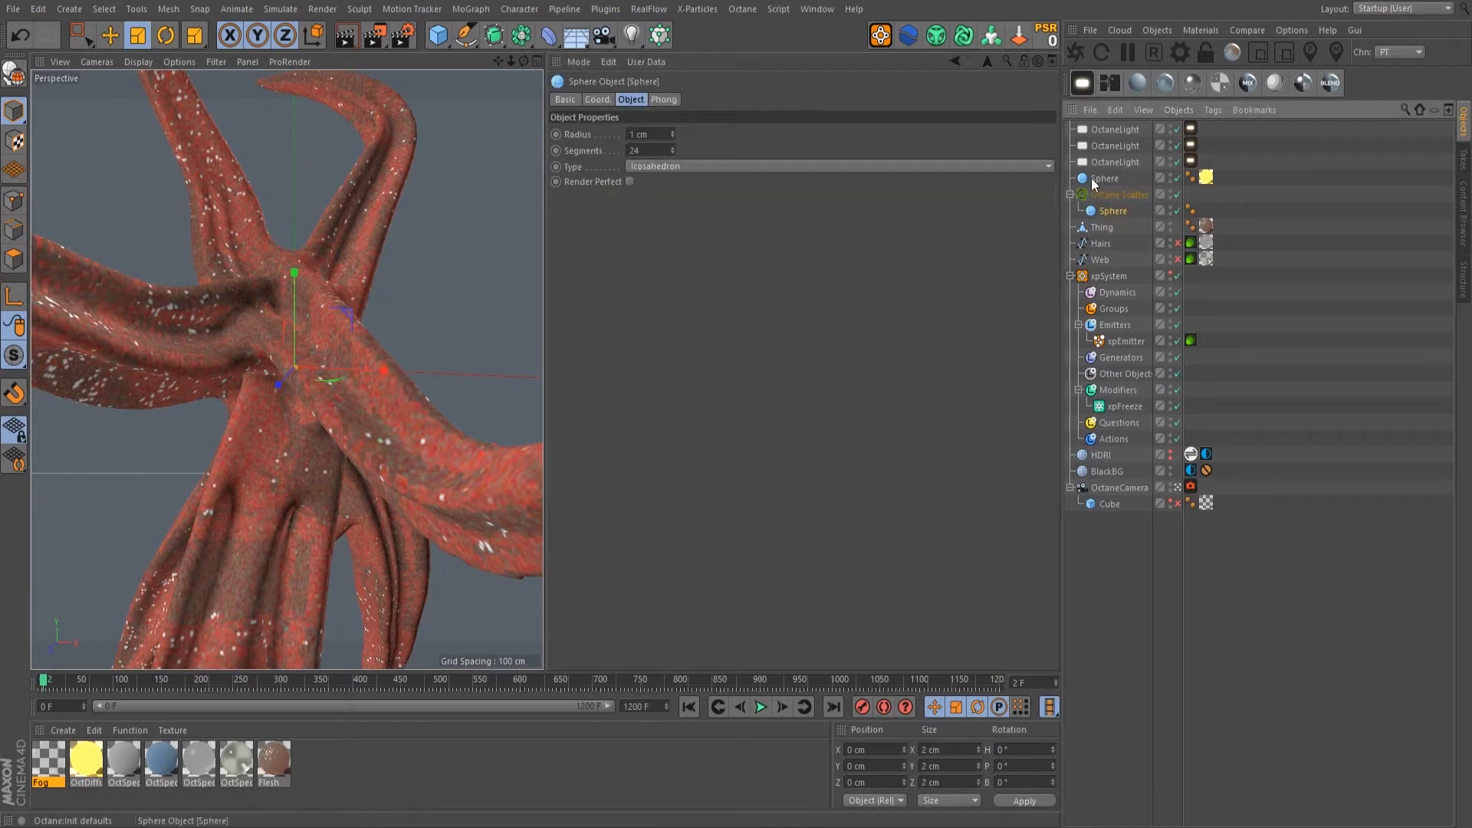
left_click(1107, 197)
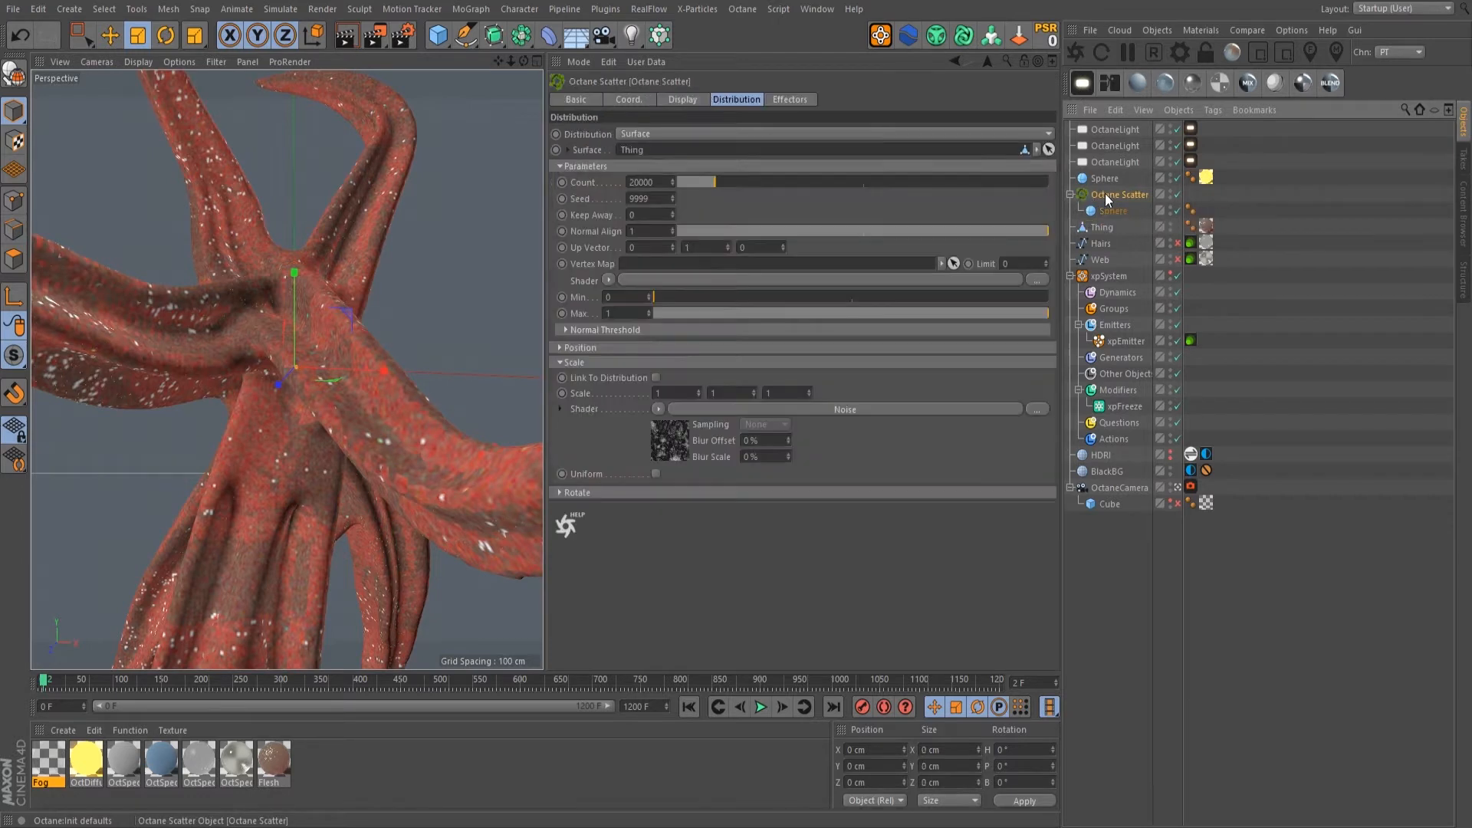
Step: Copy the Noise shader from the scatter's scale settings, and replace the Octane Scatter with a new one while keeping its Sphere
left_click(658, 410)
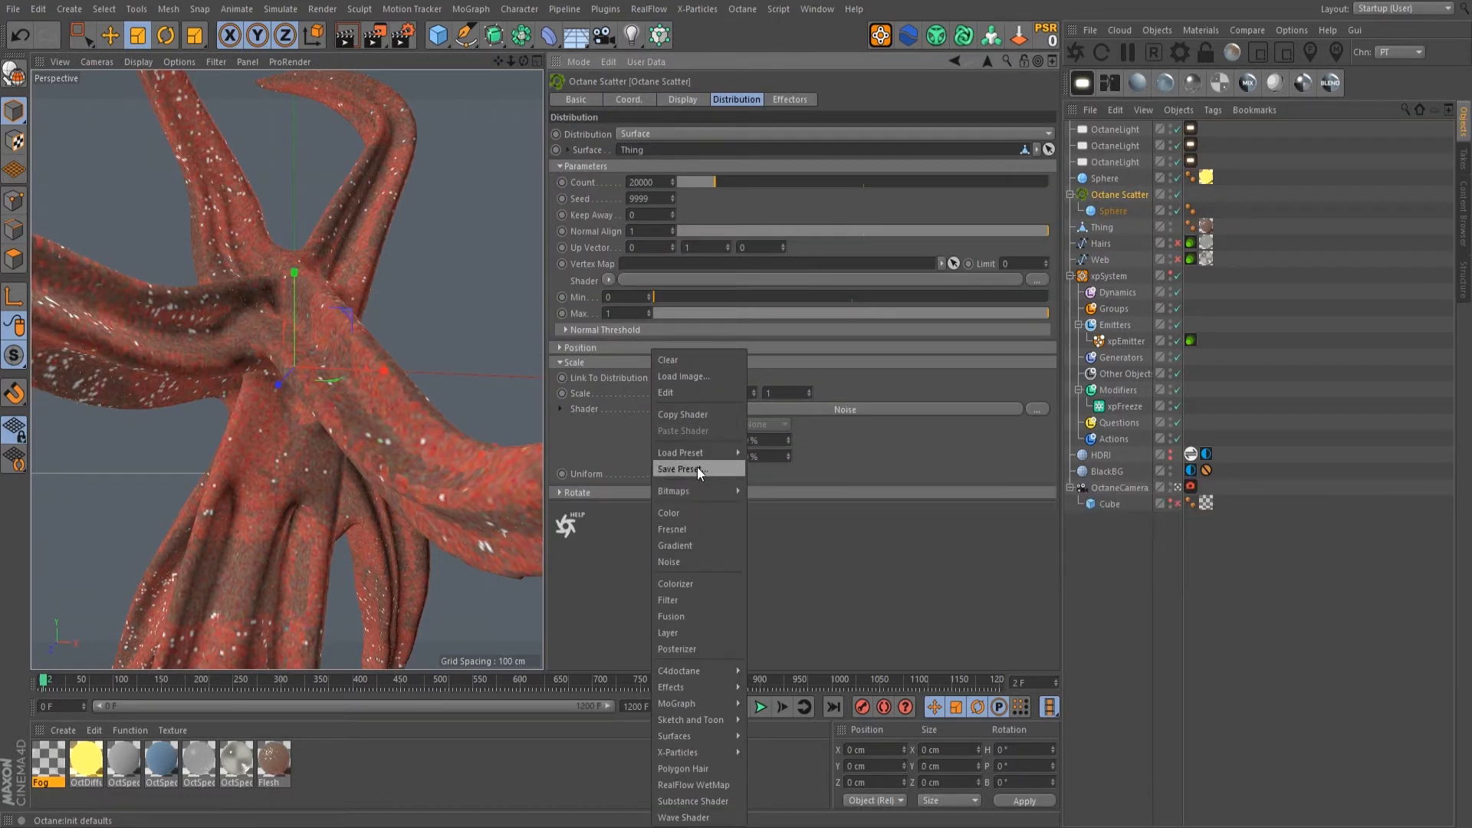
left_click(693, 413)
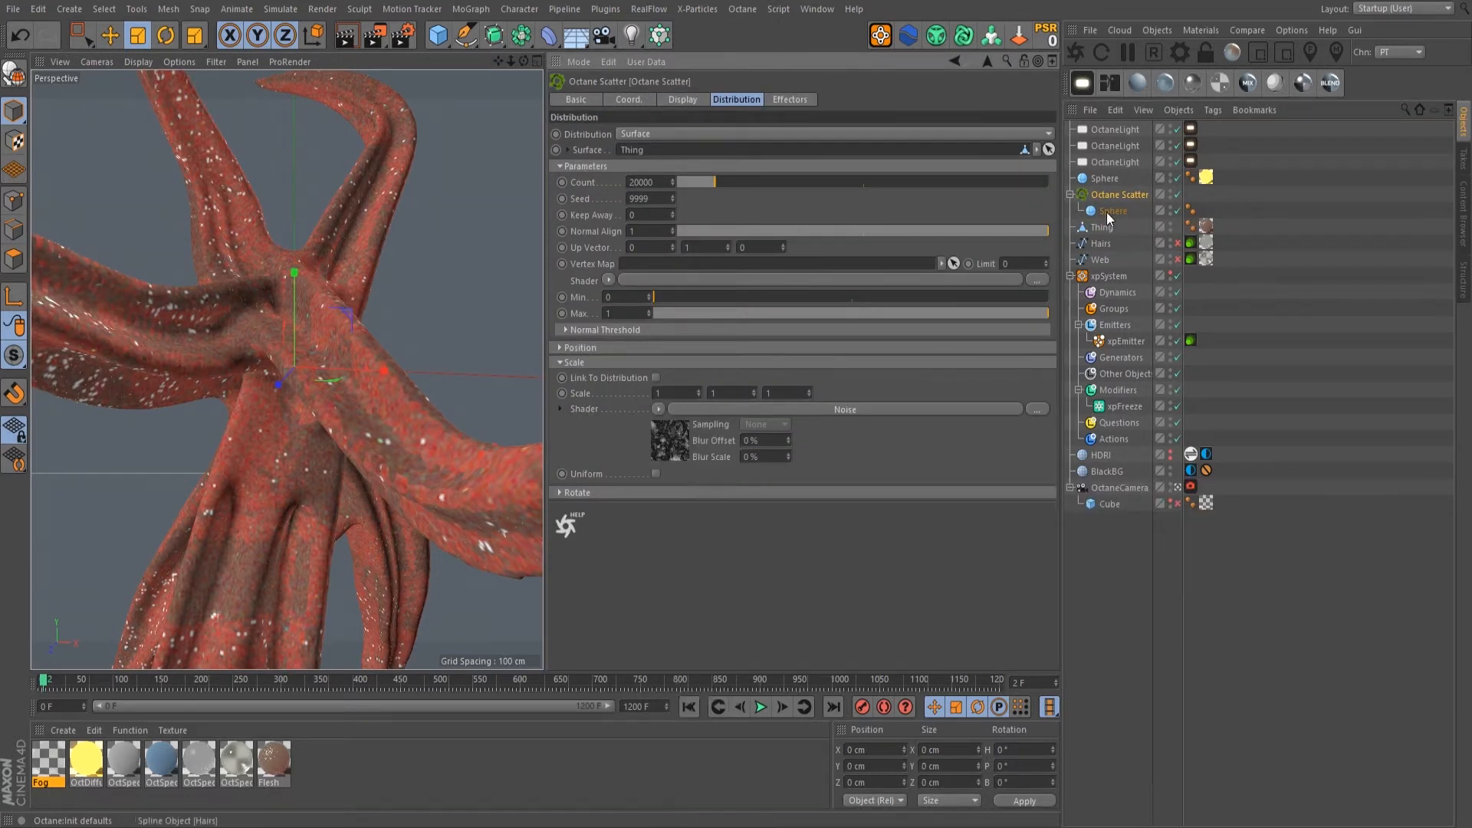
left_click(1138, 196)
left_click_drag(1106, 213, 1108, 187)
left_click(1119, 214)
key("Delete")
left_click(1154, 31)
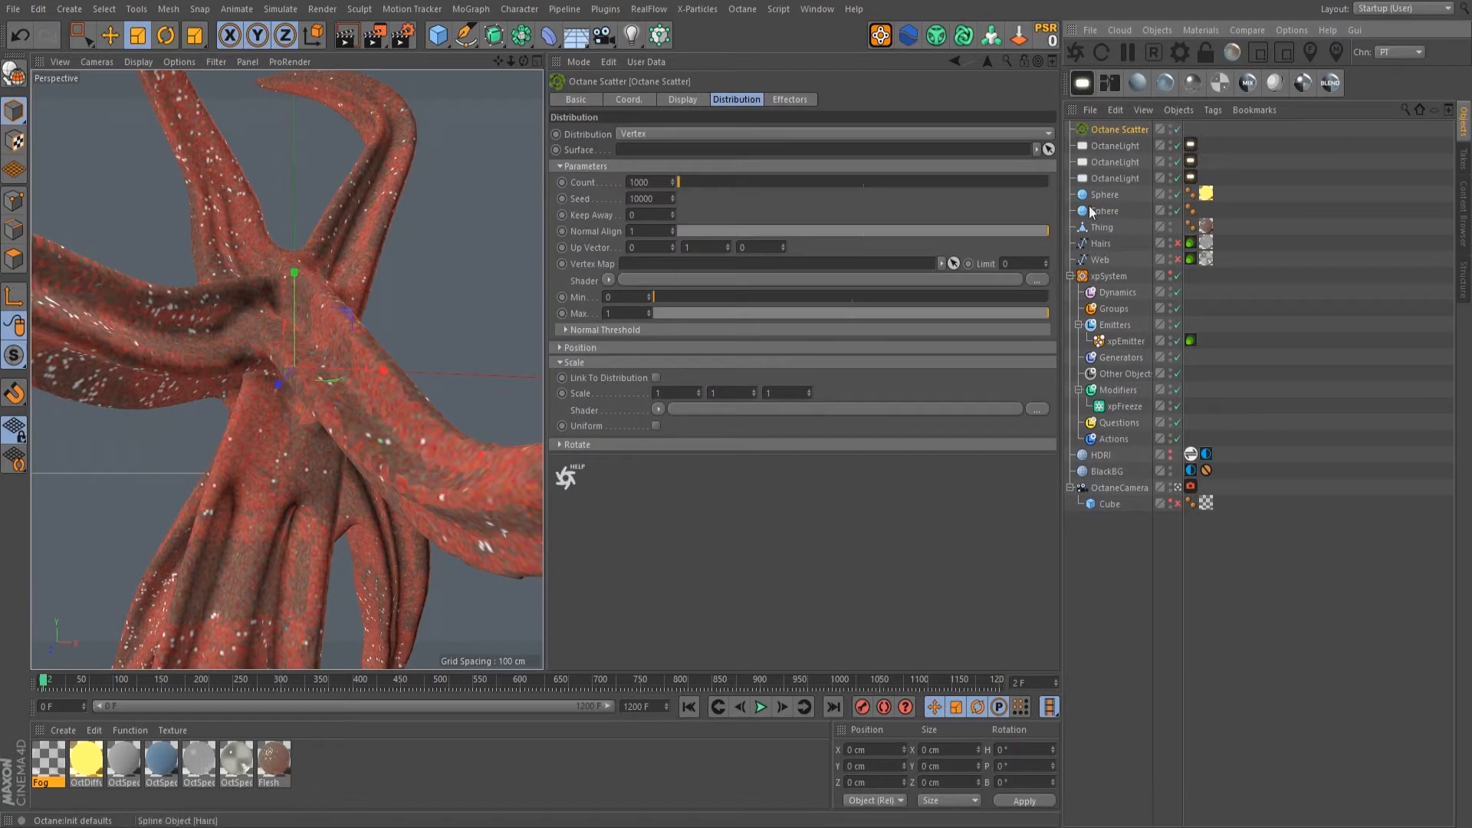
Step: Parent the bump Sphere to the new Octane Scatter and distribute it by Surface over the Thing mesh
left_click_drag(1115, 210, 1126, 130)
left_click(646, 135)
left_click(652, 162)
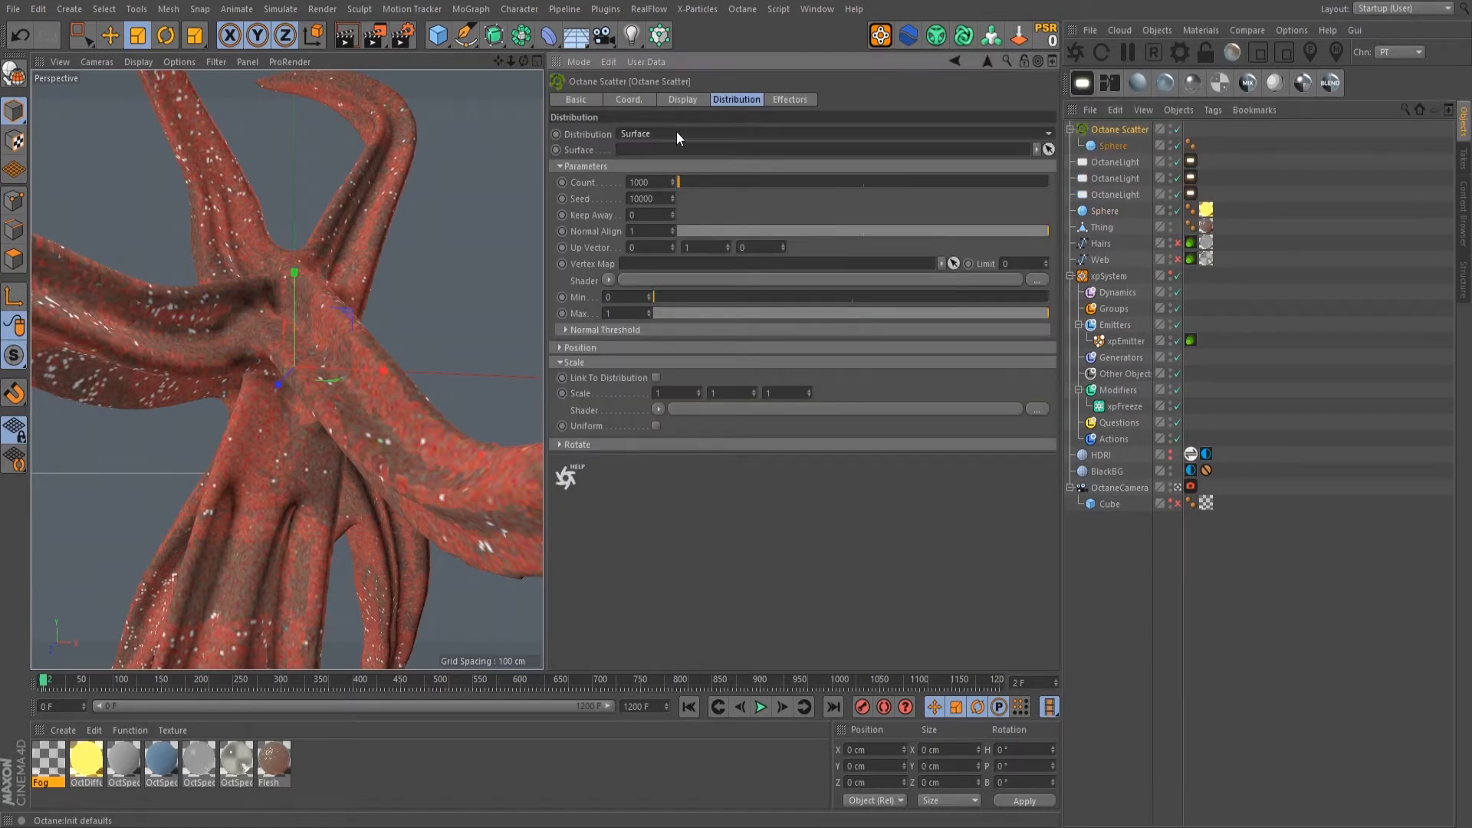
left_click_drag(1102, 227, 634, 150)
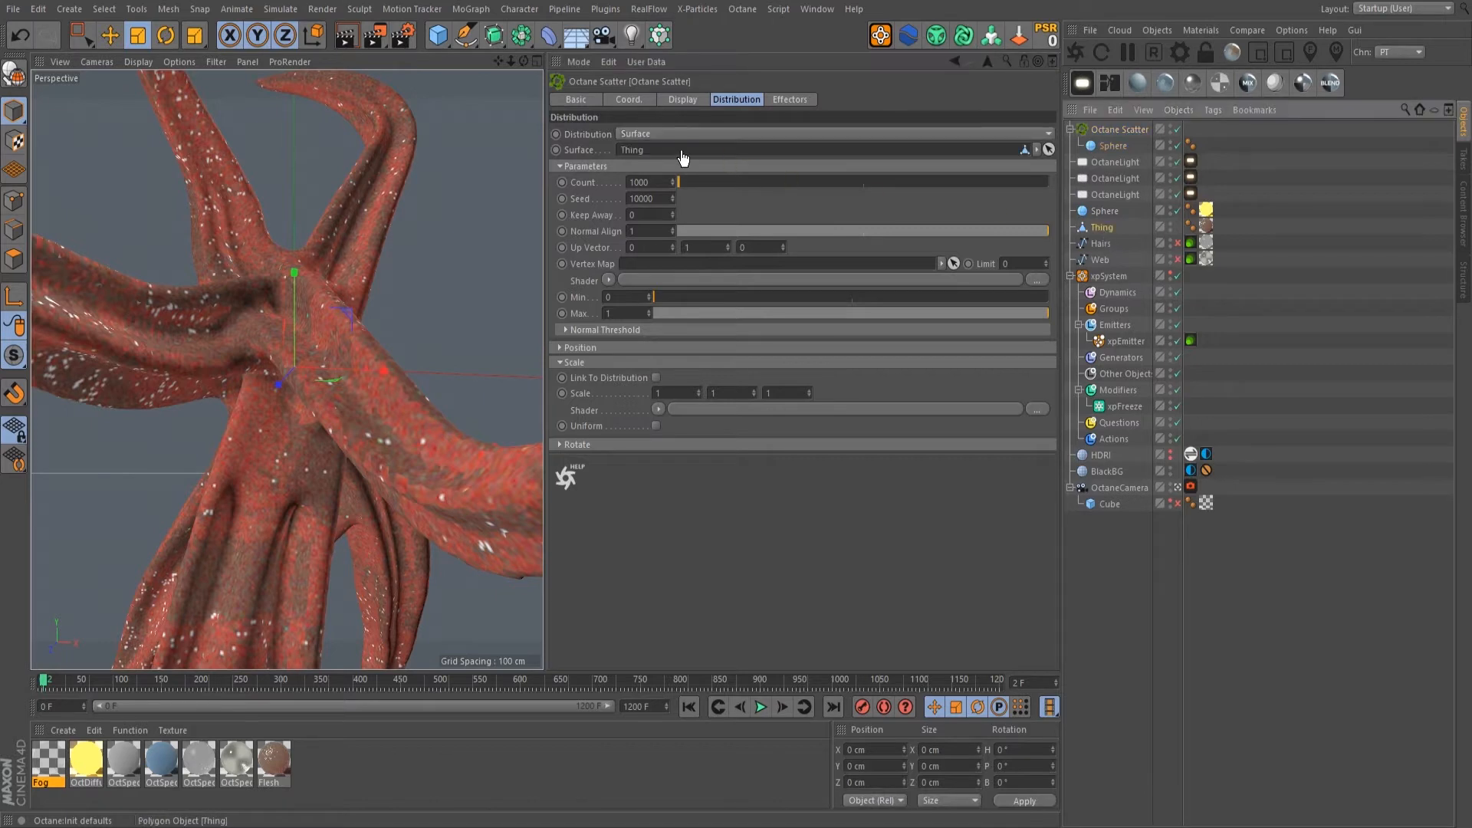
Step: Set the new Octane Scatter's count to 10000 and start a Live Viewer render of the bumps
left_click(647, 182)
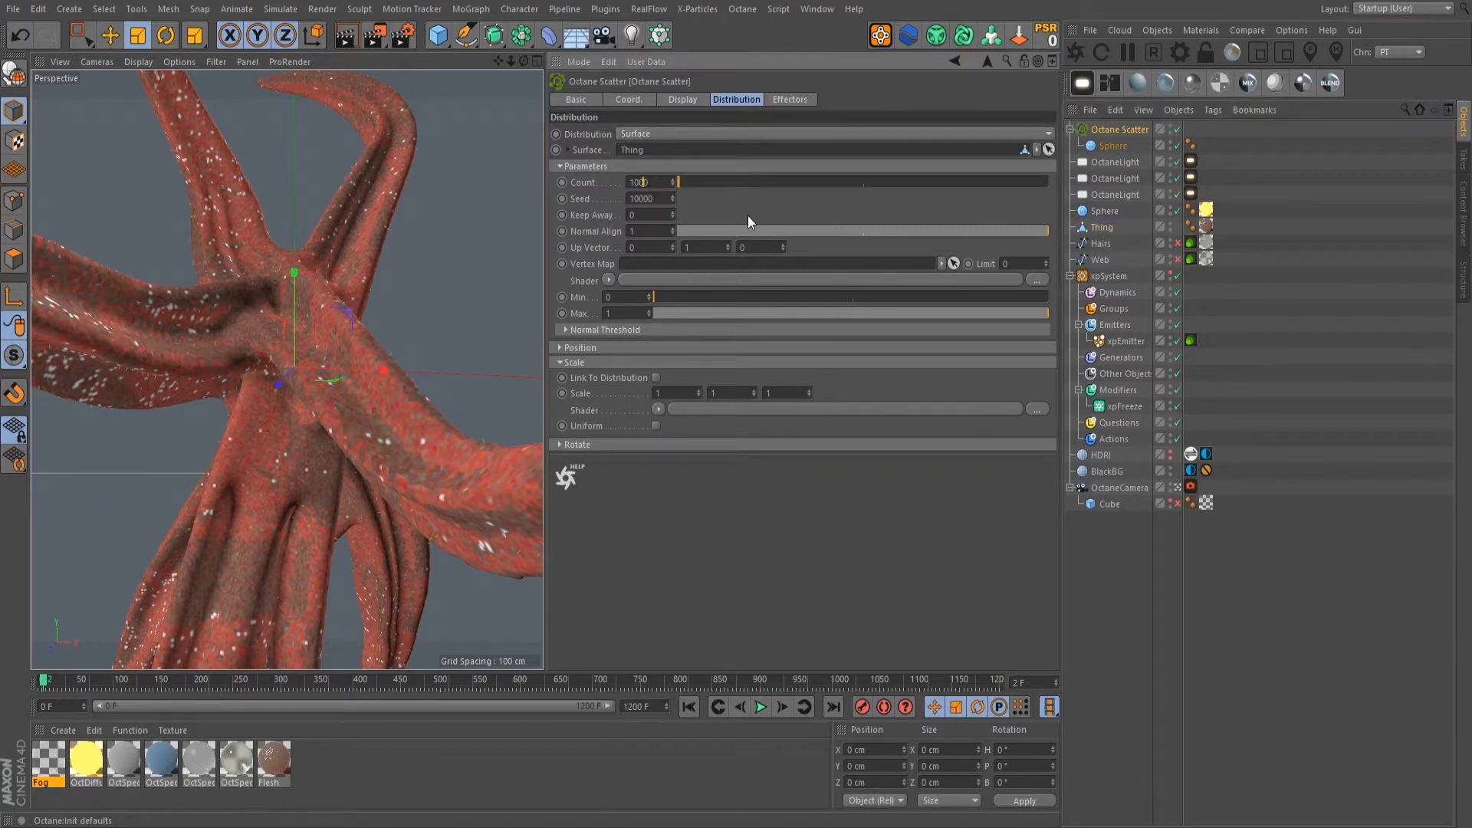
type("0")
key("Return")
left_click(1078, 53)
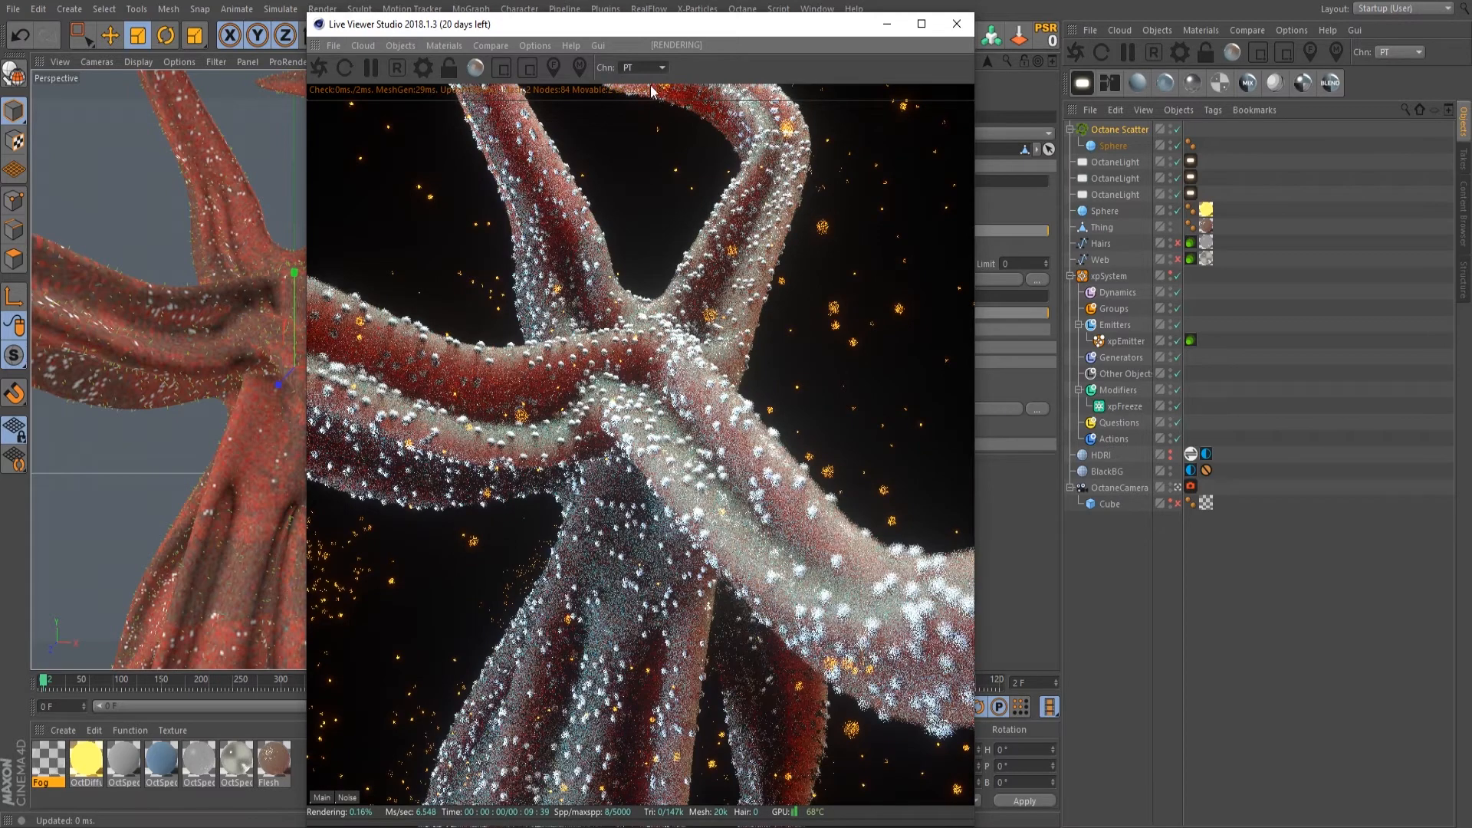
Step: Paste the copied Noise shader into the new Octane Scatter's scale shader
left_click_drag(767, 29, 678, 506)
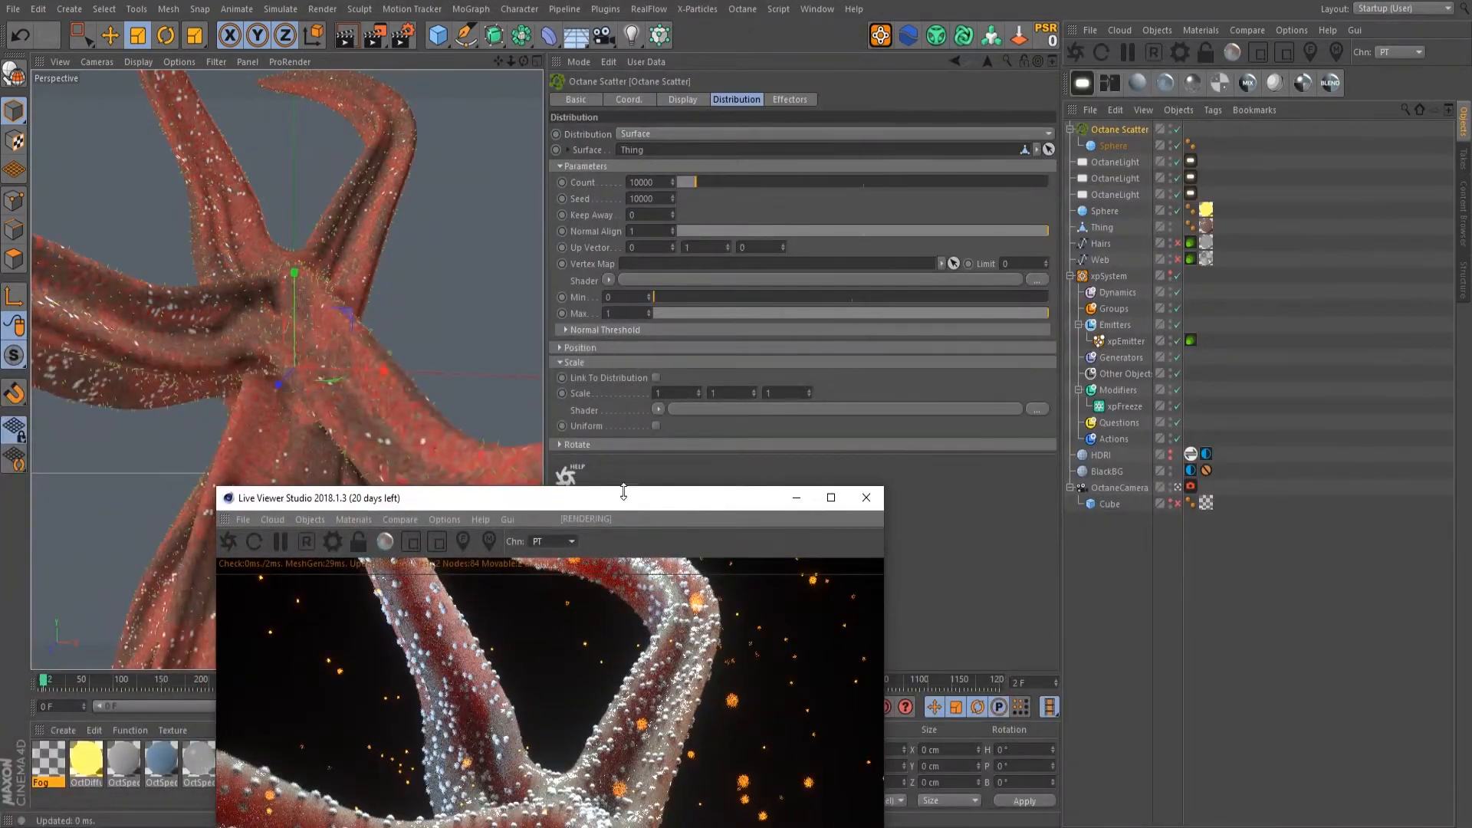
left_click(659, 410)
left_click(698, 430)
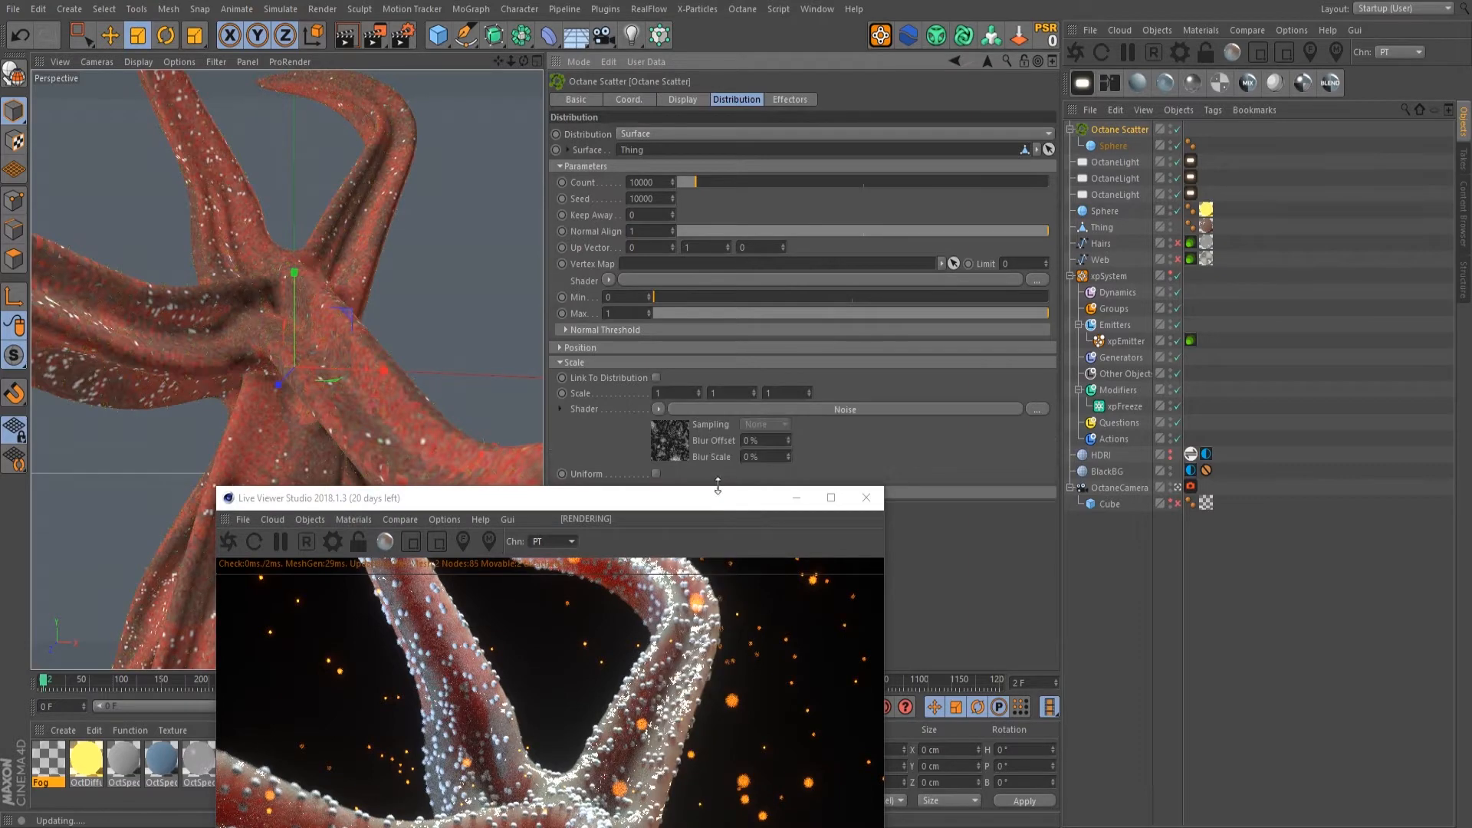
Step: Lower the low clip of the scatter's scale Noise shader to 3%
left_click_drag(681, 494, 936, 549)
left_click(725, 410)
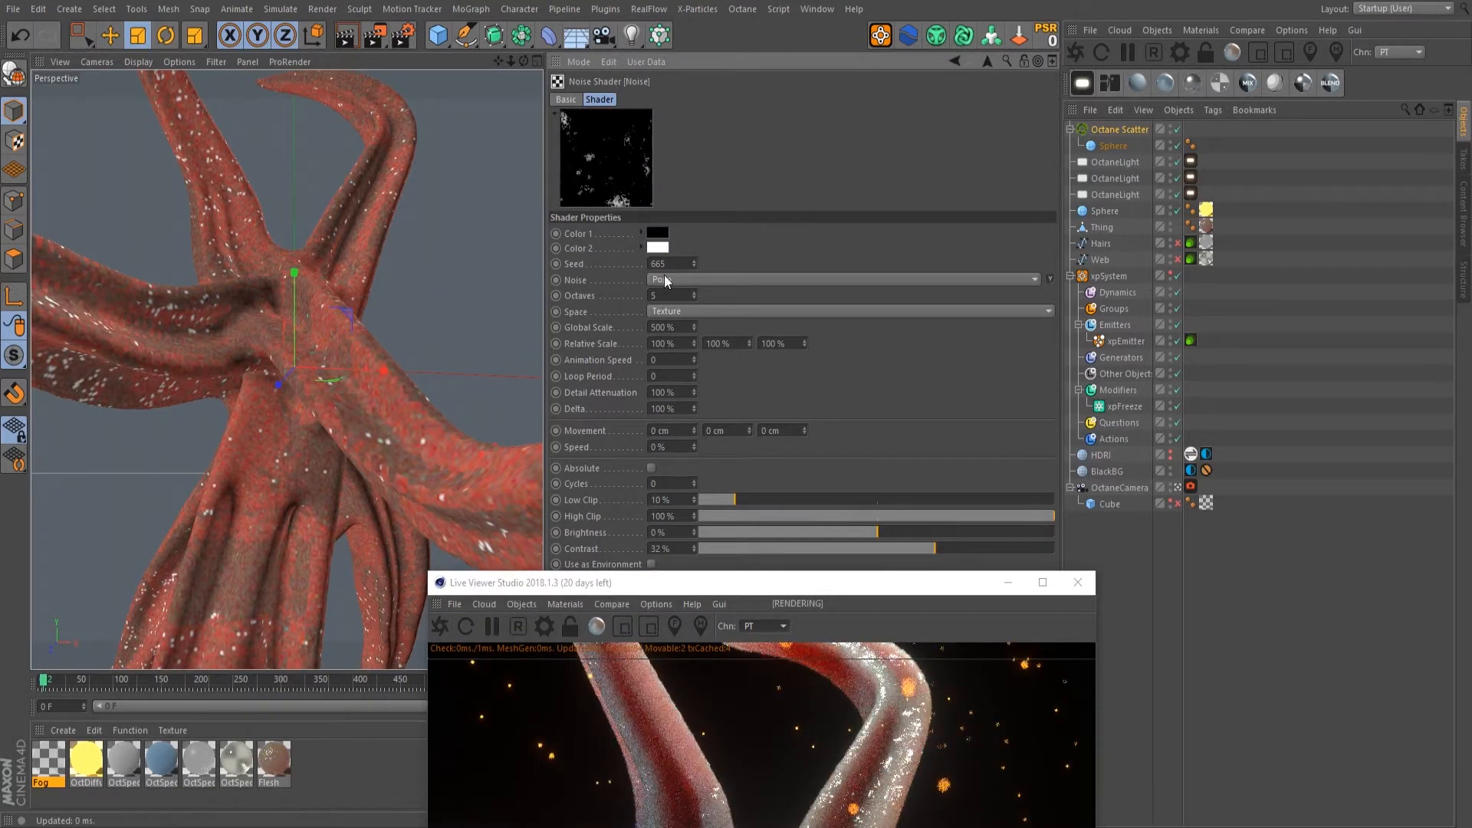
left_click_drag(711, 499, 704, 498)
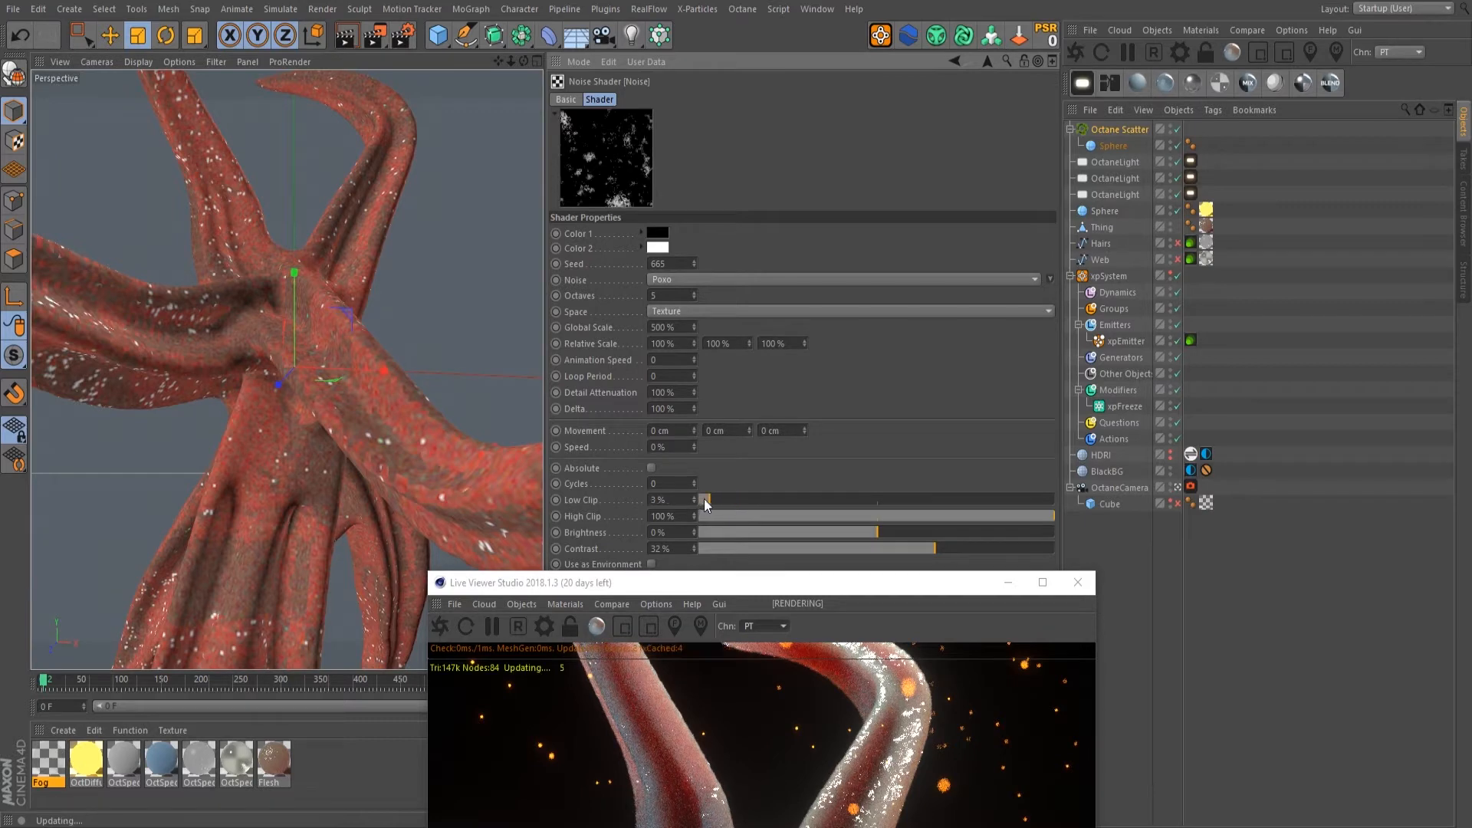
Step: Try several noise types on the Octane Scatter's scale Noise shader and choose the basic Noise type, checking the render
scroll(747, 285, "up", 1)
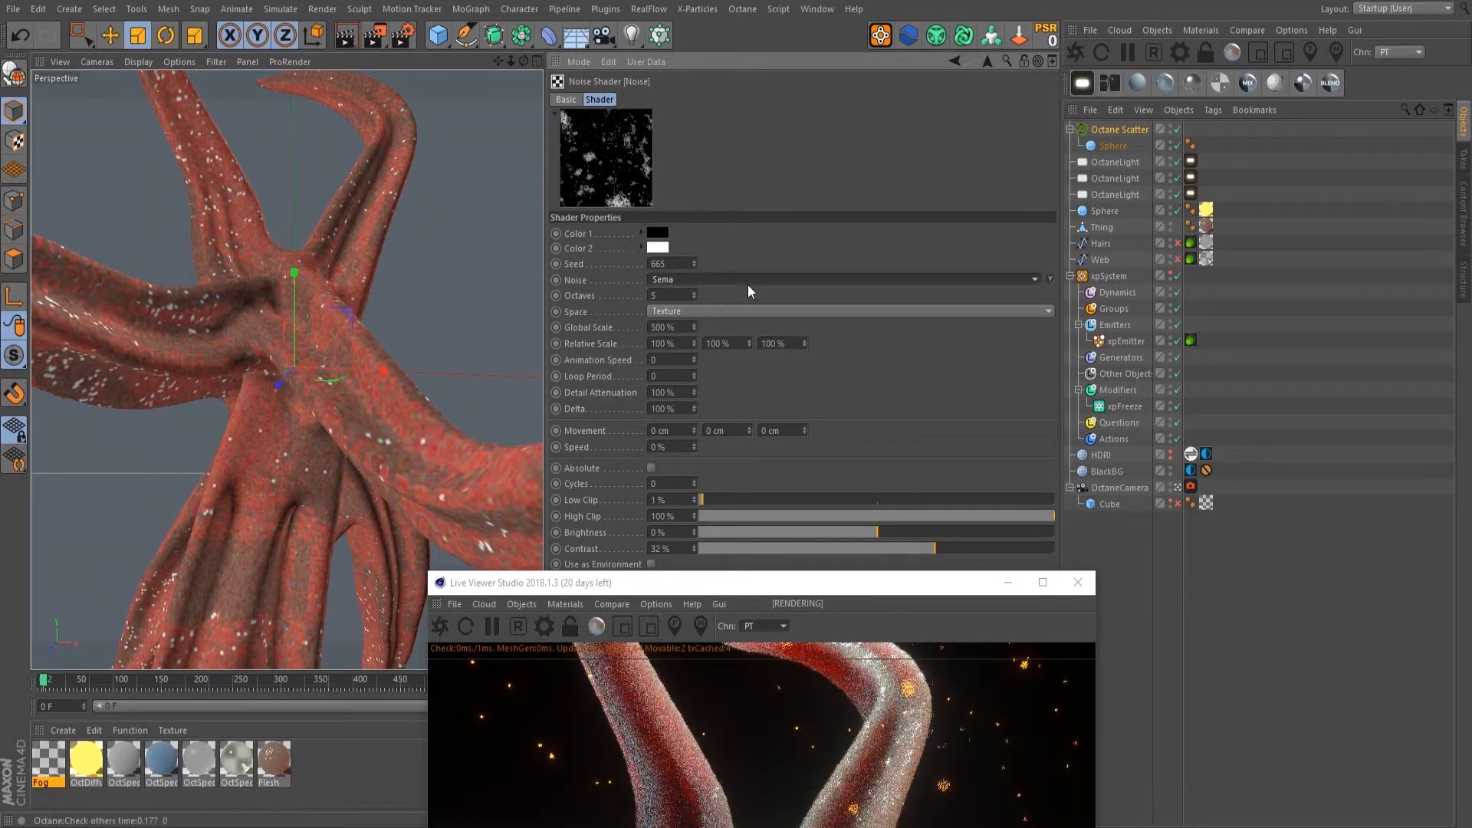
scroll(748, 285, "up", 1)
scroll(748, 284, "up", 2)
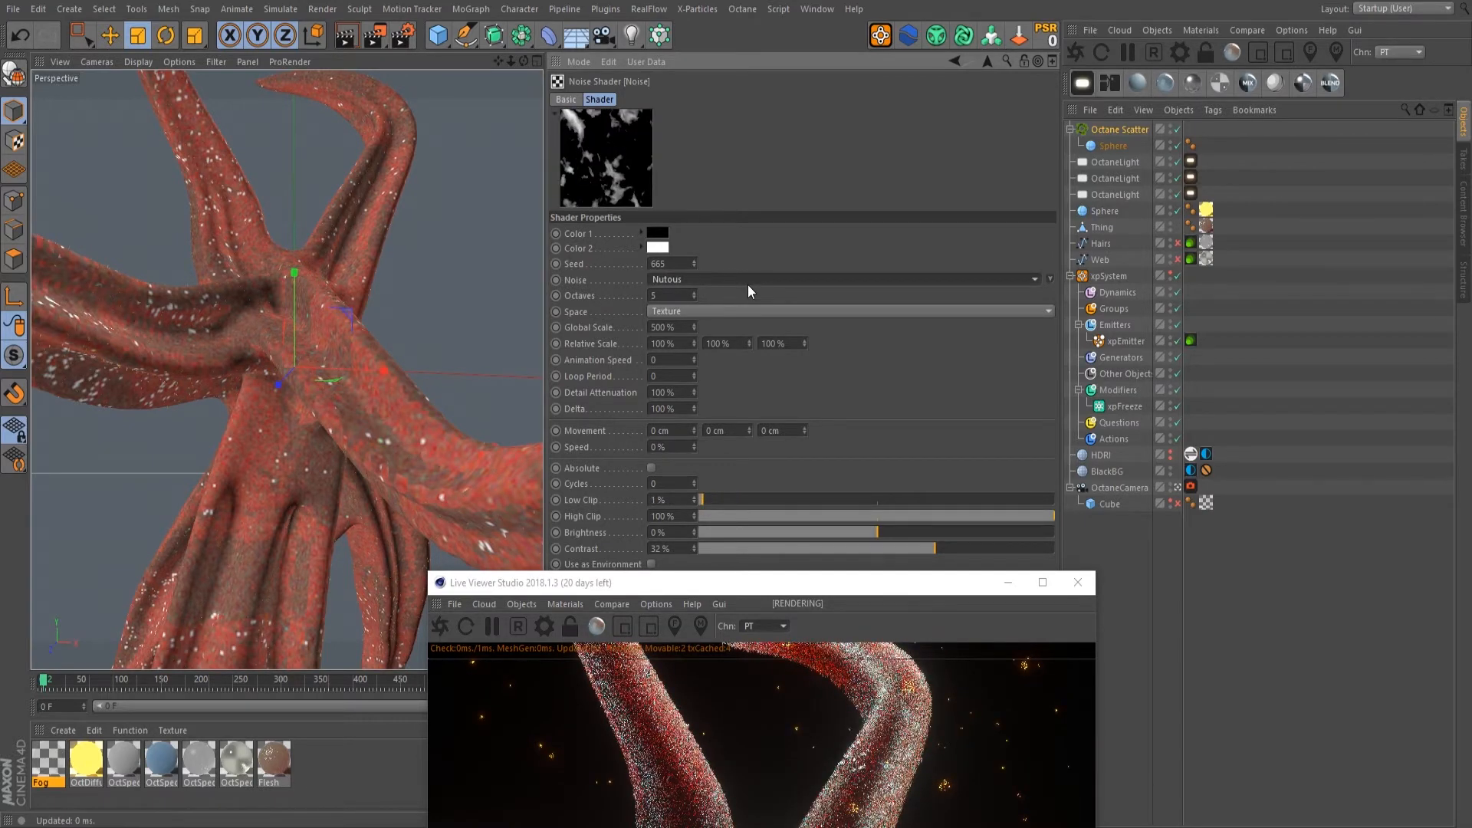
left_click_drag(804, 589, 507, 407)
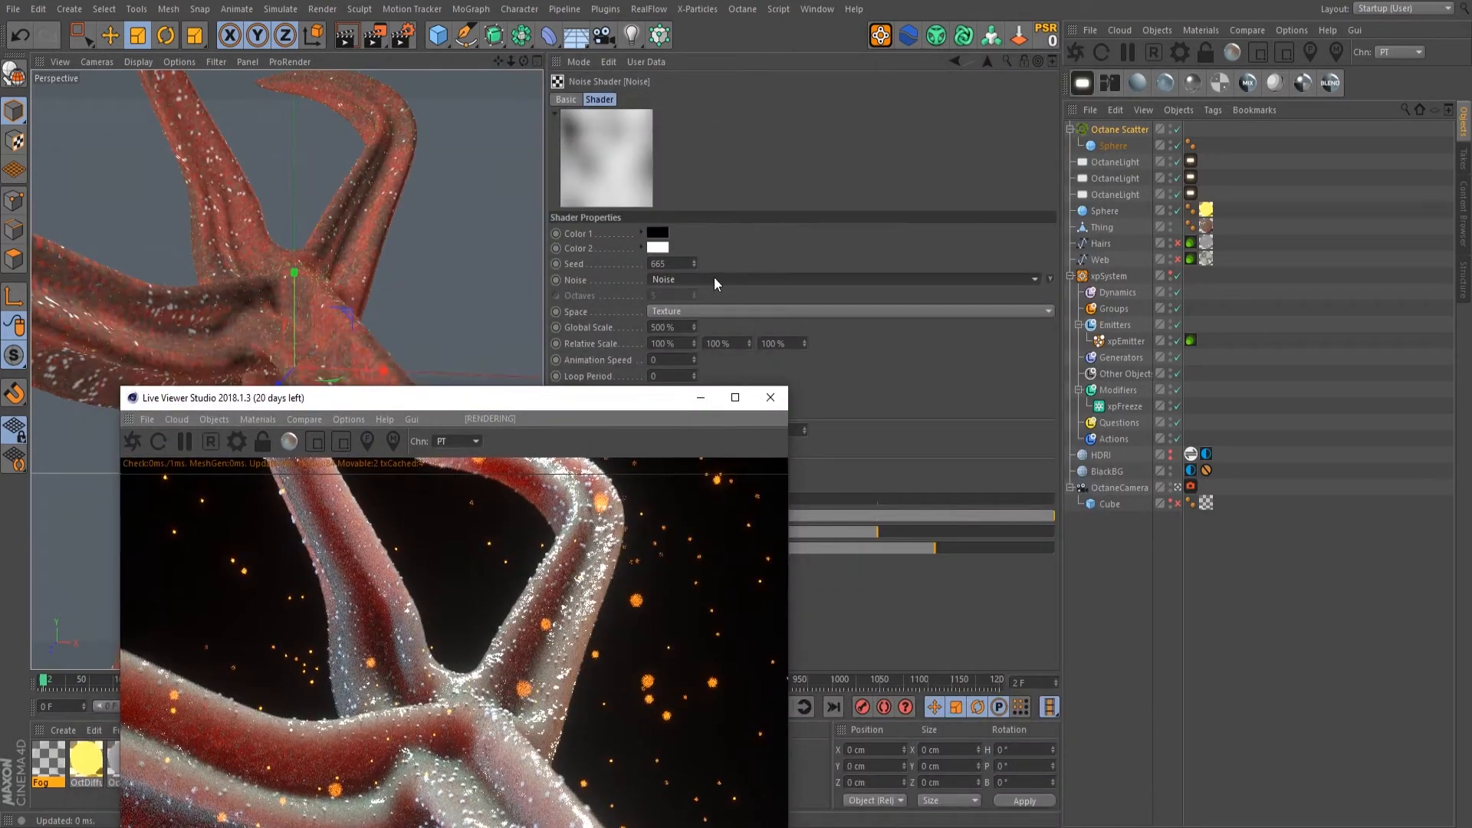
left_click_drag(635, 397, 501, 420)
Step: Raise the contrast of the scatter's scale Noise shader and set its low clip to 27%
left_click(989, 547)
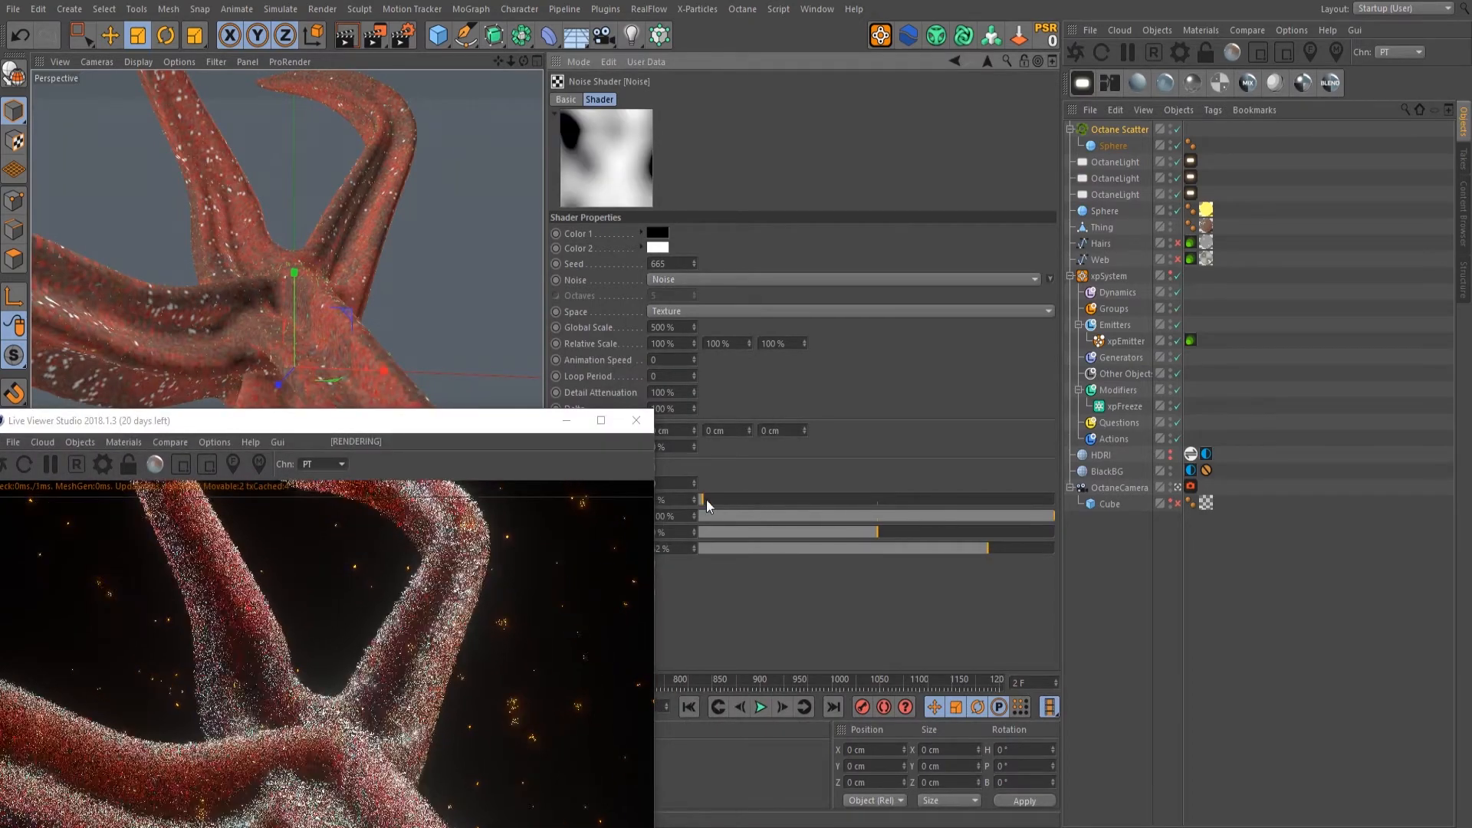
left_click_drag(706, 500, 718, 497)
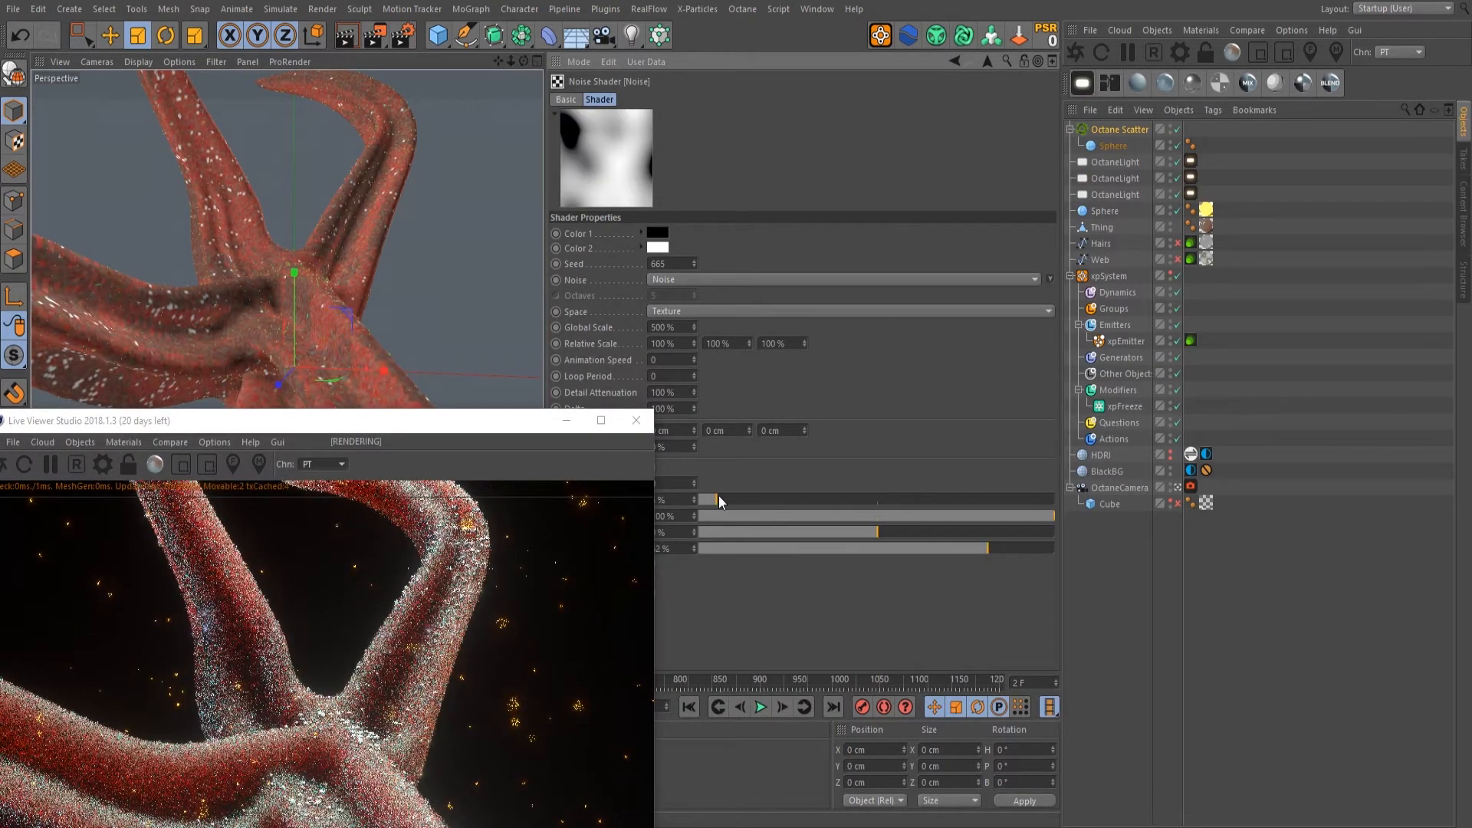
left_click(795, 499)
left_click_drag(453, 421, 700, 516)
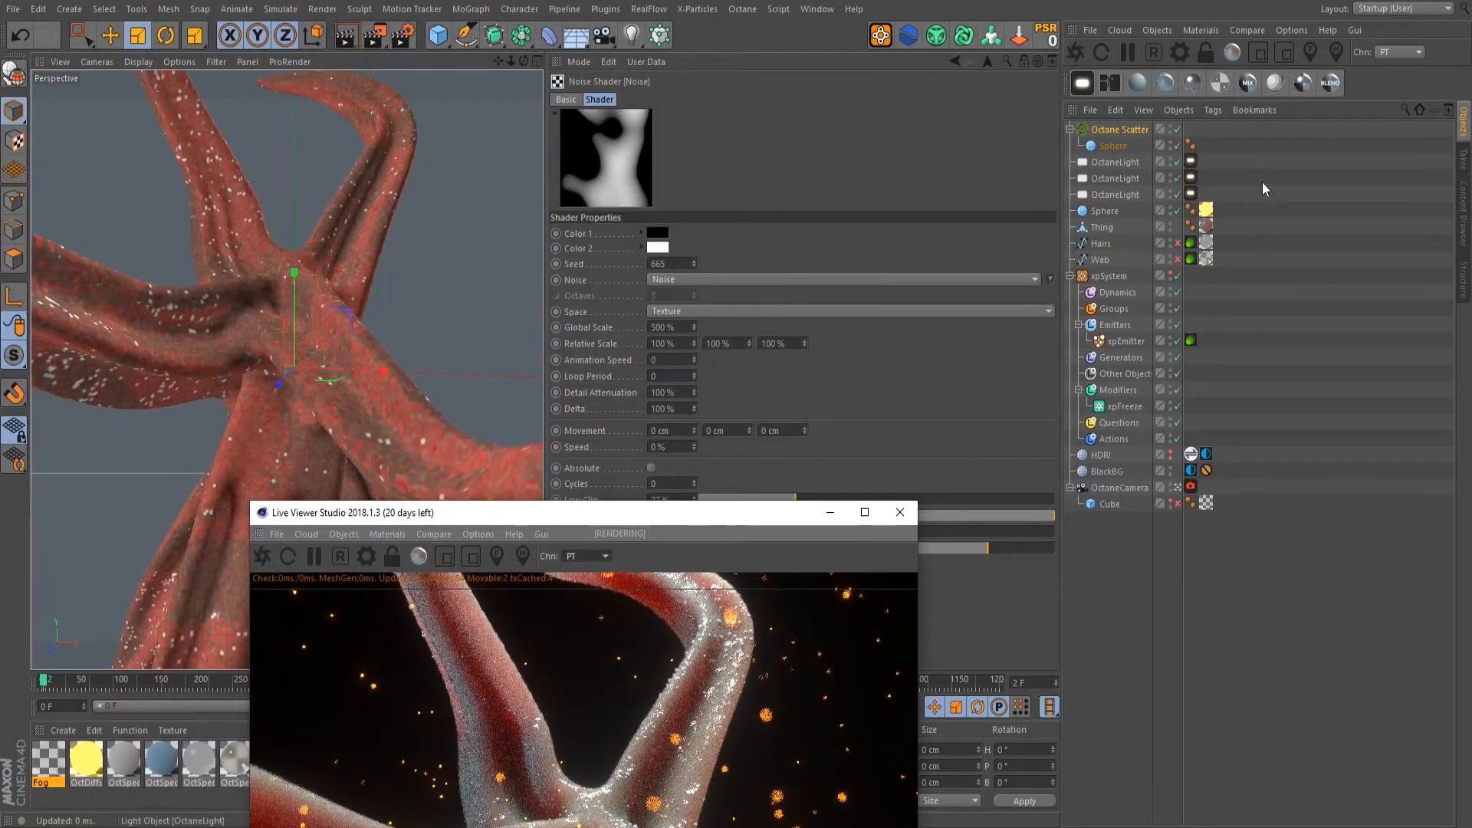
Step: Enable the Hairs and Web splines and render a Live Viewer region around the creature's centre
left_click(1111, 145)
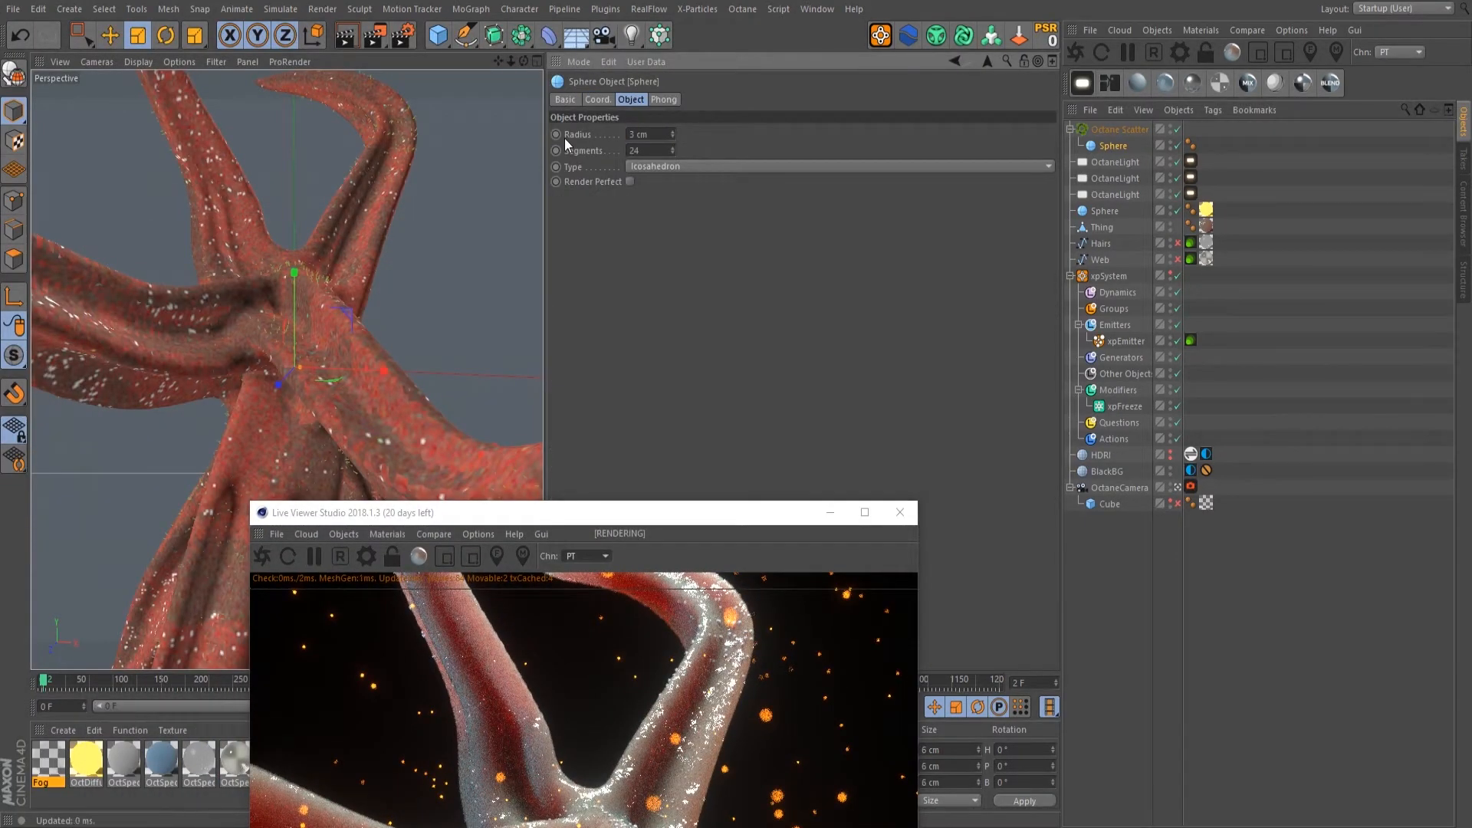
left_click_drag(771, 518, 762, 6)
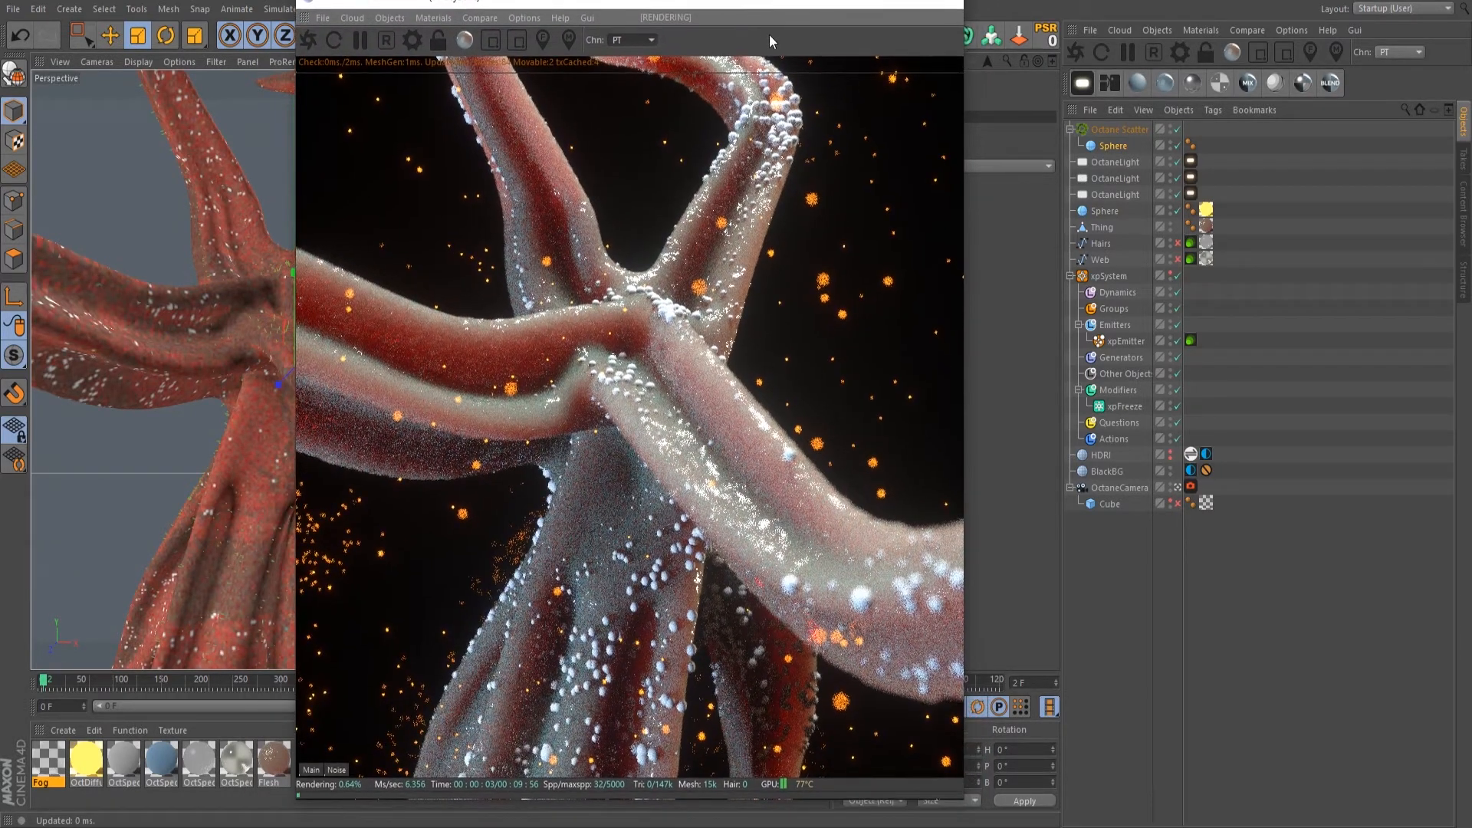
left_click(1178, 242)
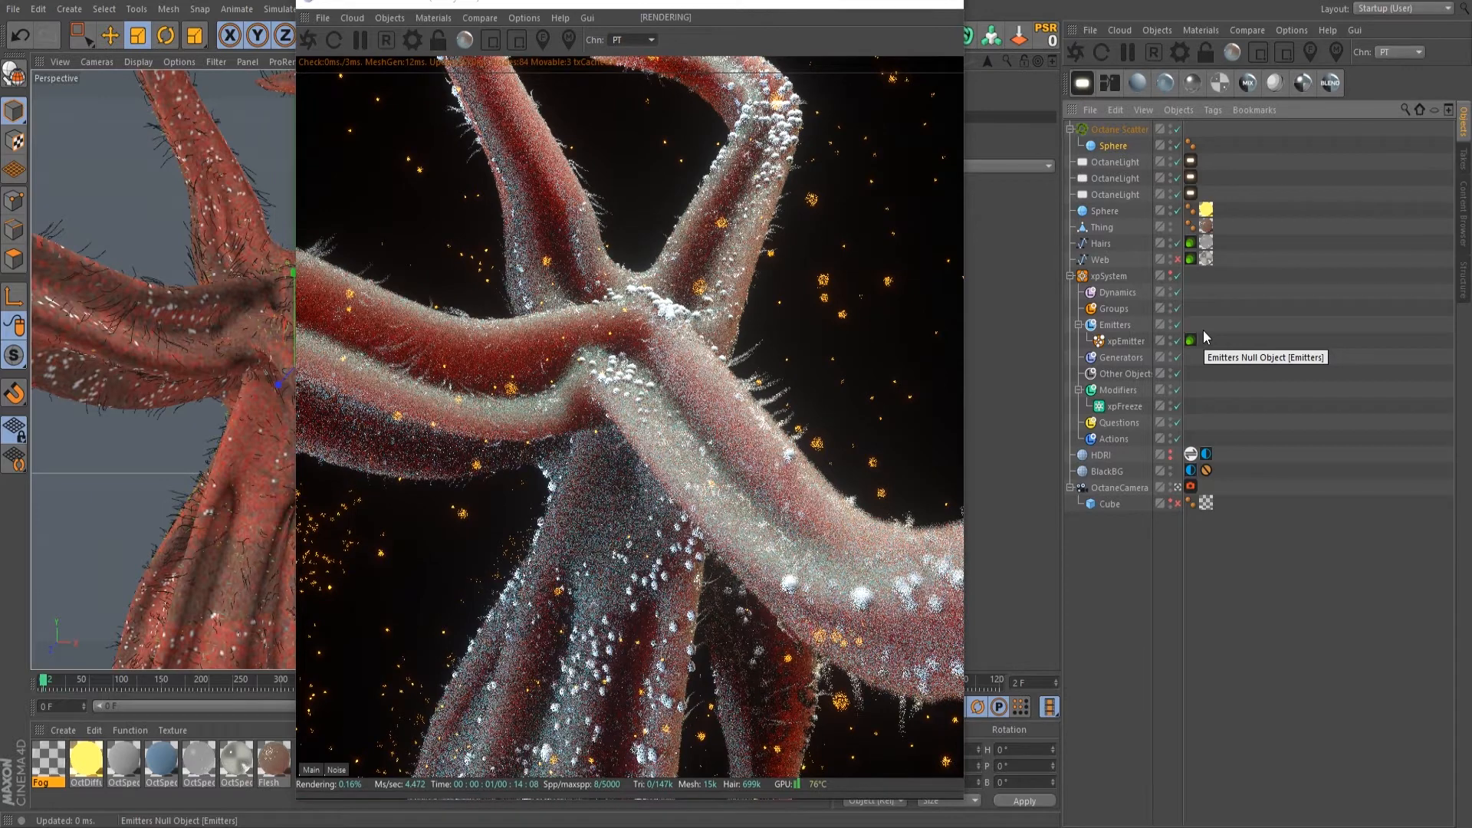
left_click(1178, 259)
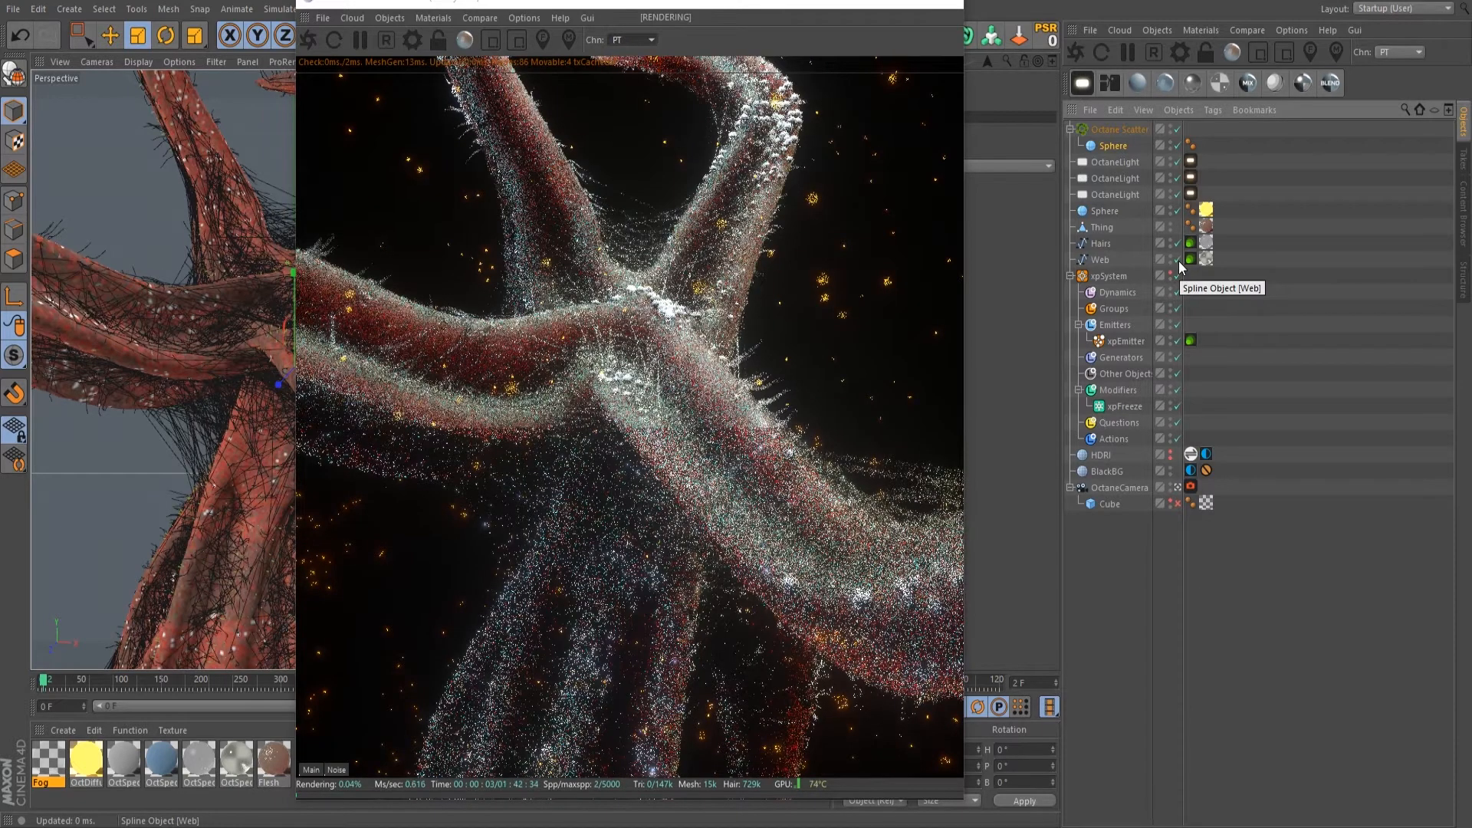
left_click(490, 40)
left_click_drag(539, 276, 763, 484)
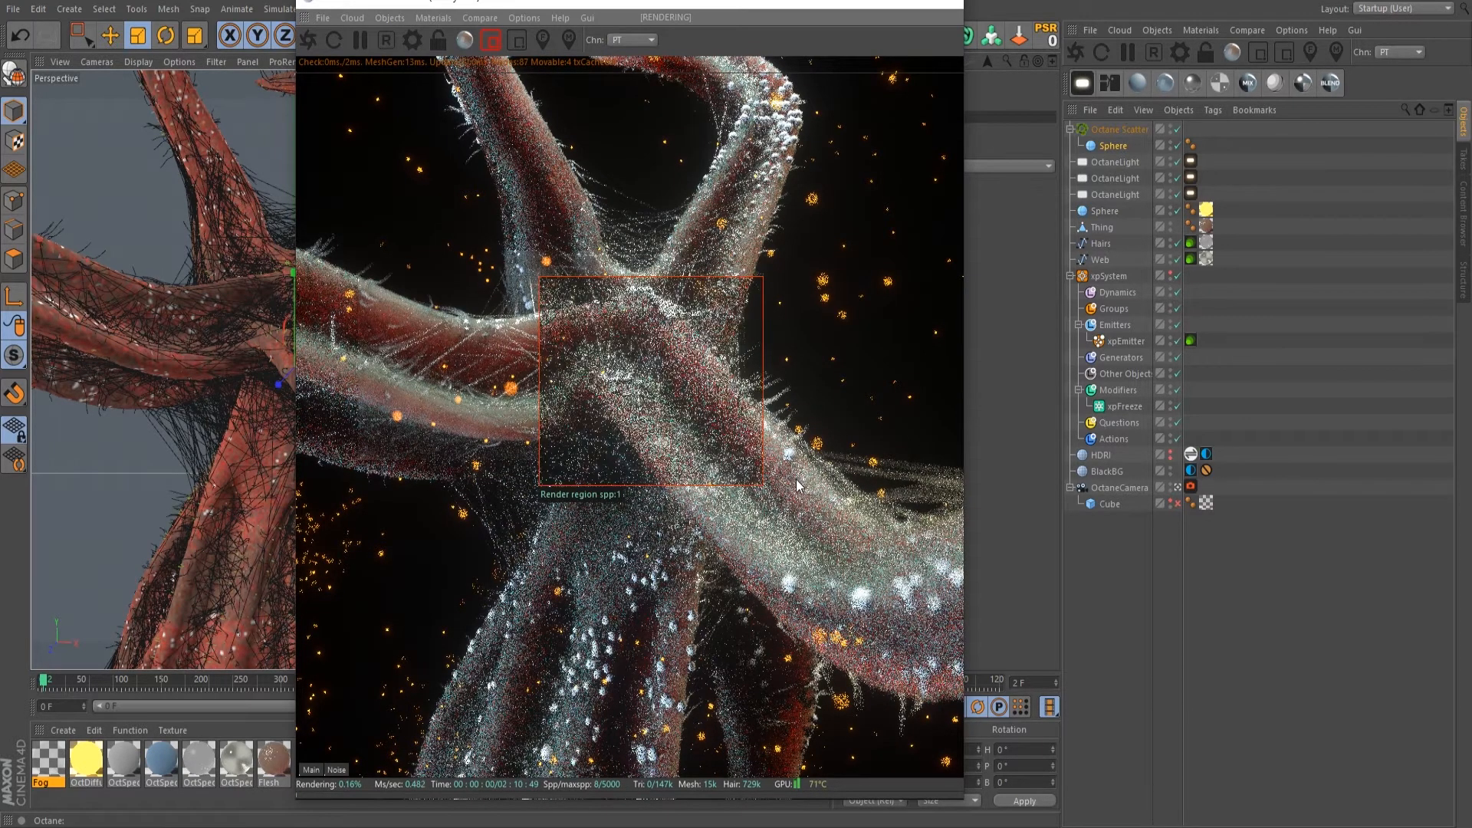
Step: Set the hair root and tip thickness in the Web spline's Octane Object tag to 0.15 each
left_click(1105, 262)
left_click(1191, 259)
left_click_drag(738, 3, 586, 322)
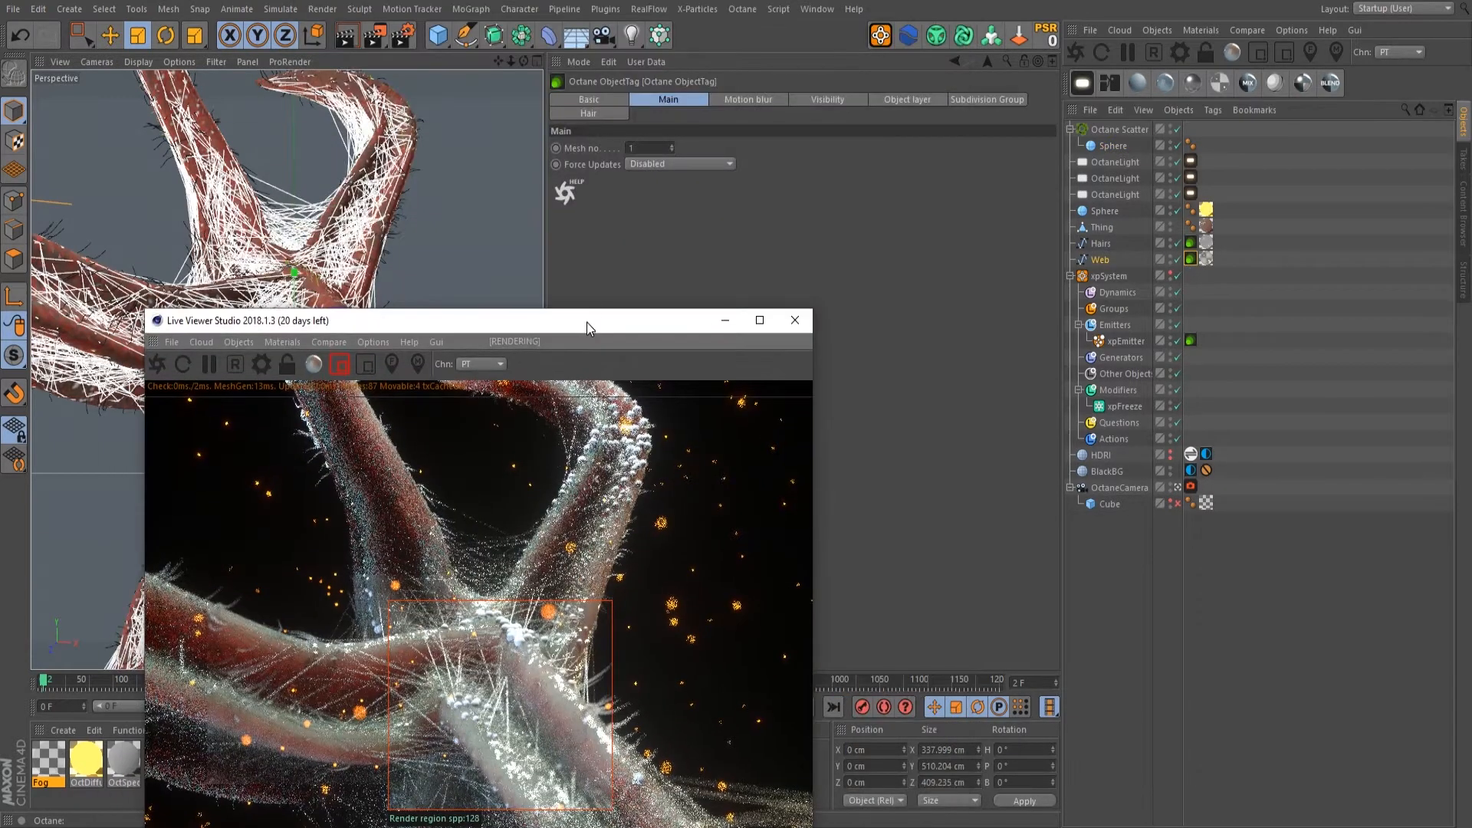
left_click(603, 115)
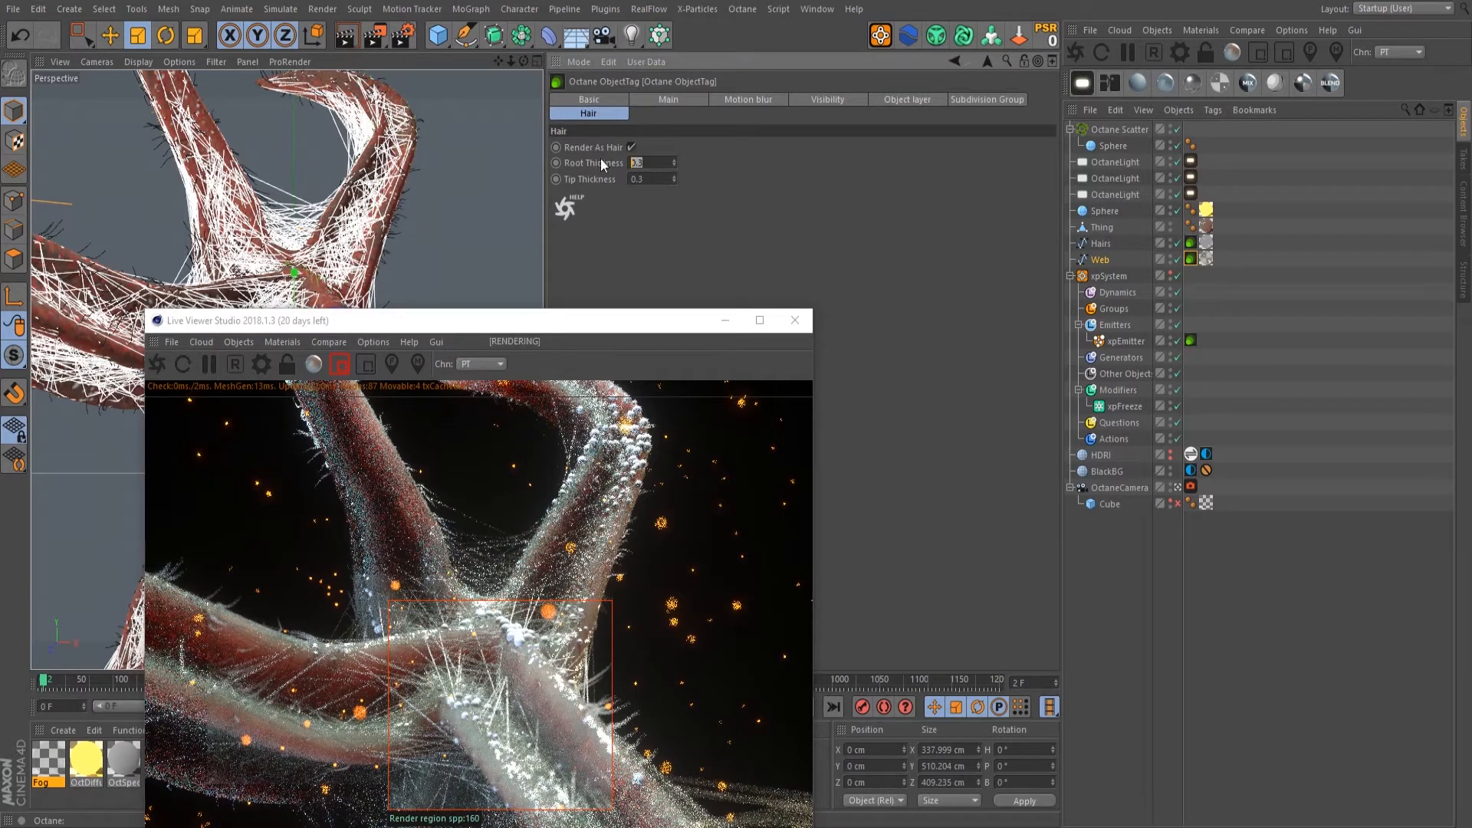
type("0.15")
key("Return")
left_click_drag(648, 177, 602, 189)
type("0.15")
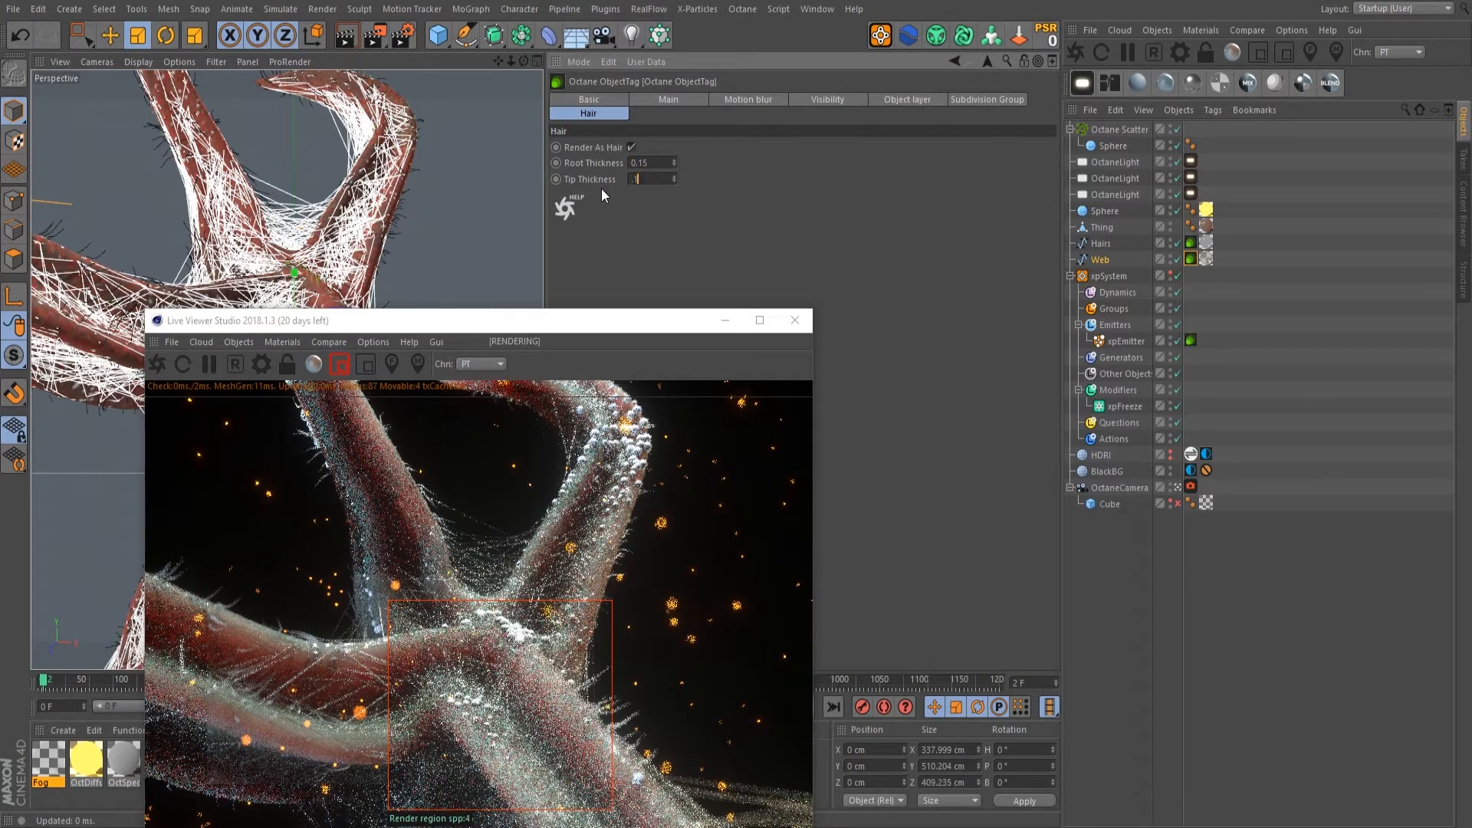
key("Return")
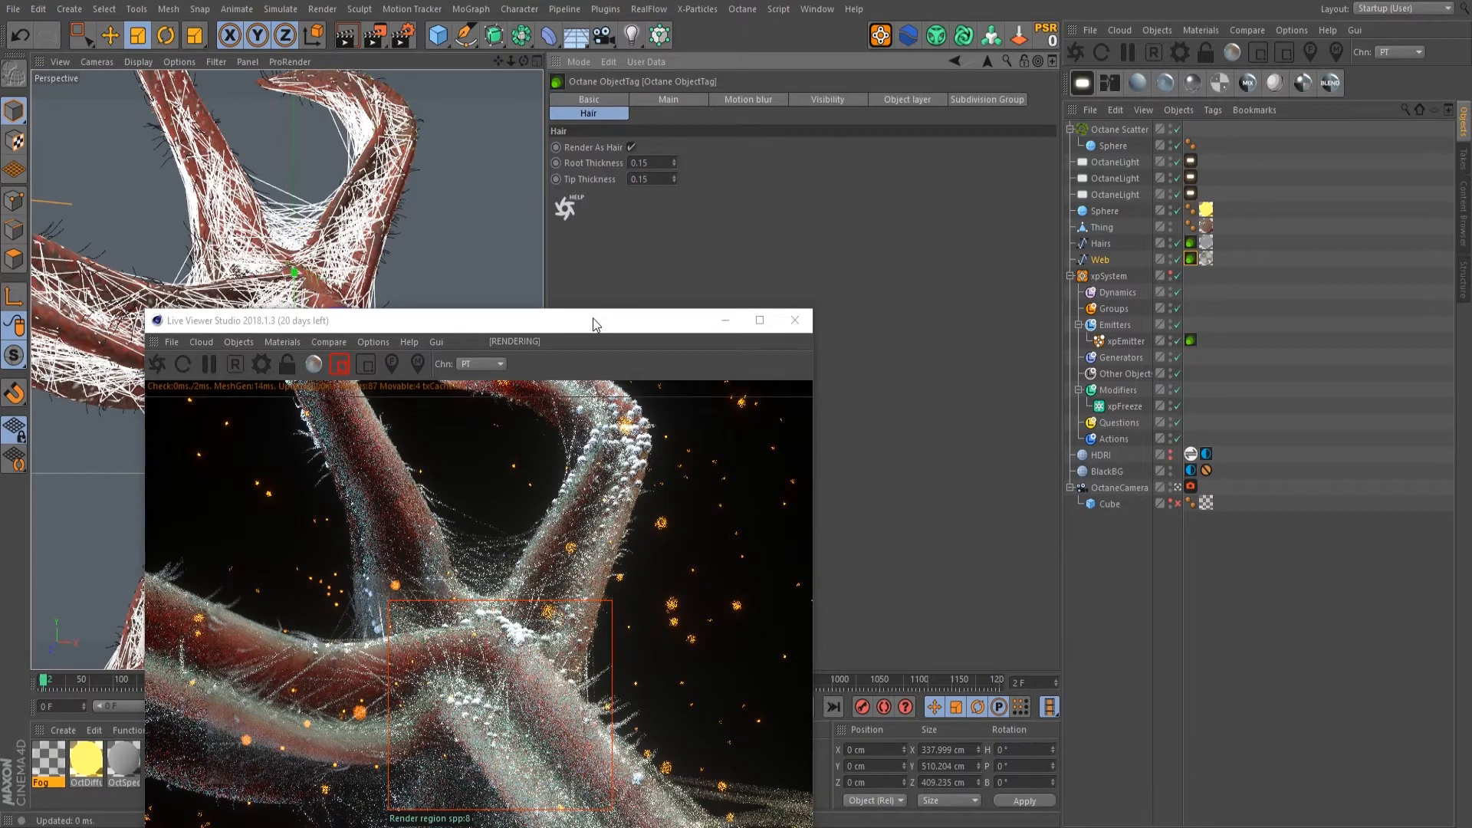
Step: Inspect the thinner webs with render regions below the side tentacle and between the two upper tentacles
left_click_drag(591, 319, 781, 22)
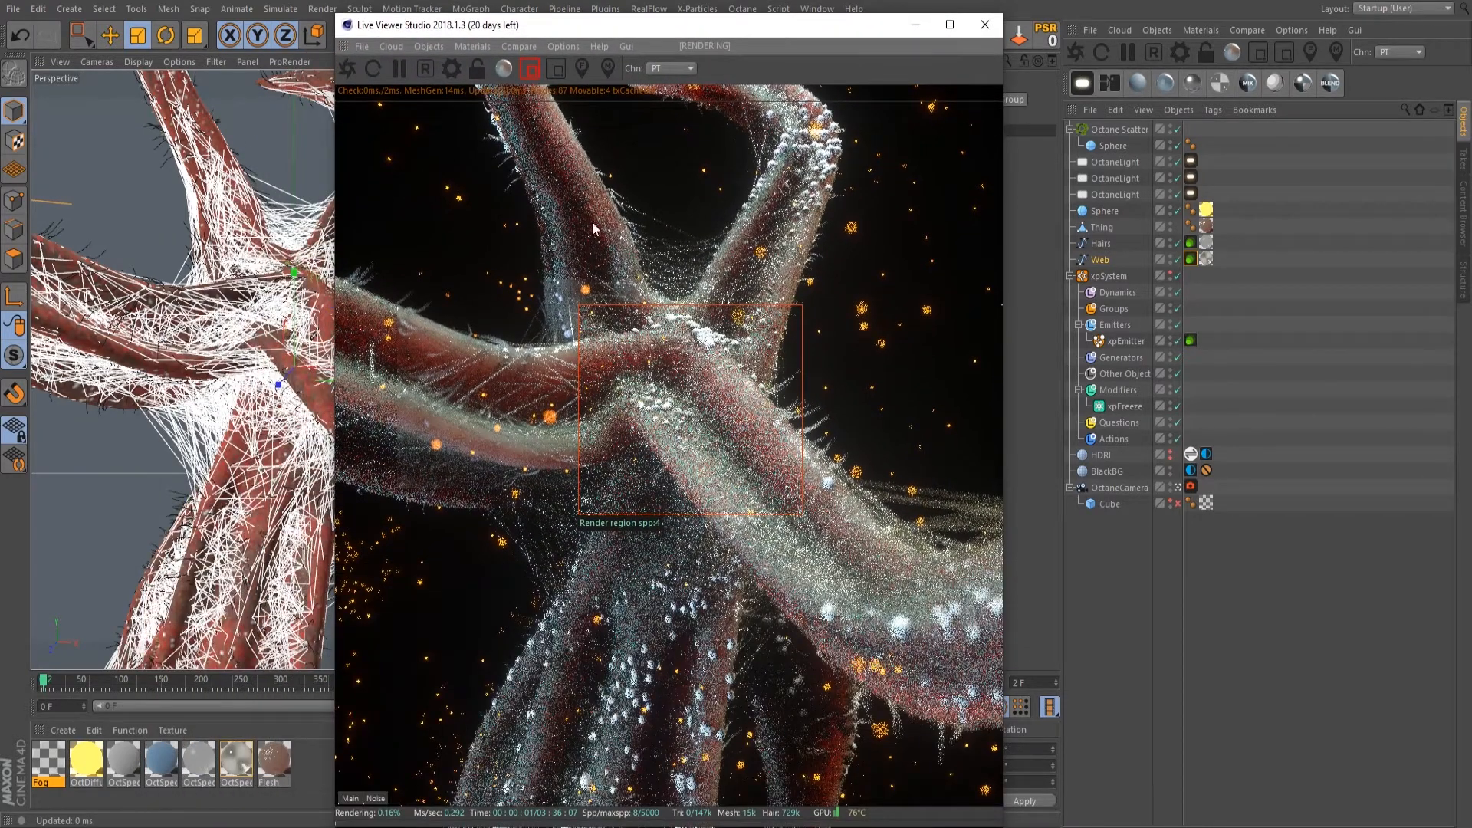
left_click_drag(434, 325, 607, 565)
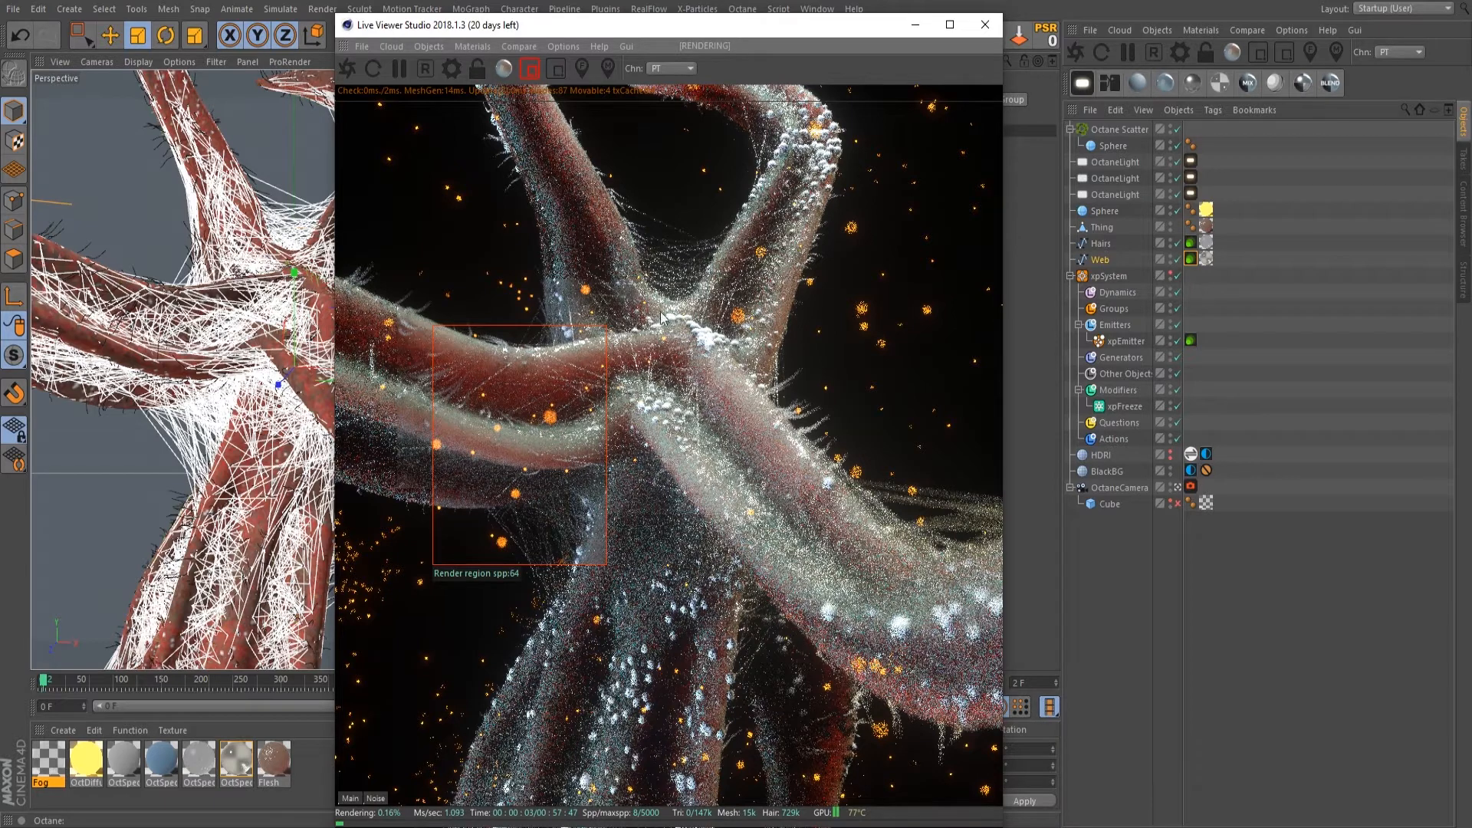
left_click_drag(612, 222, 814, 404)
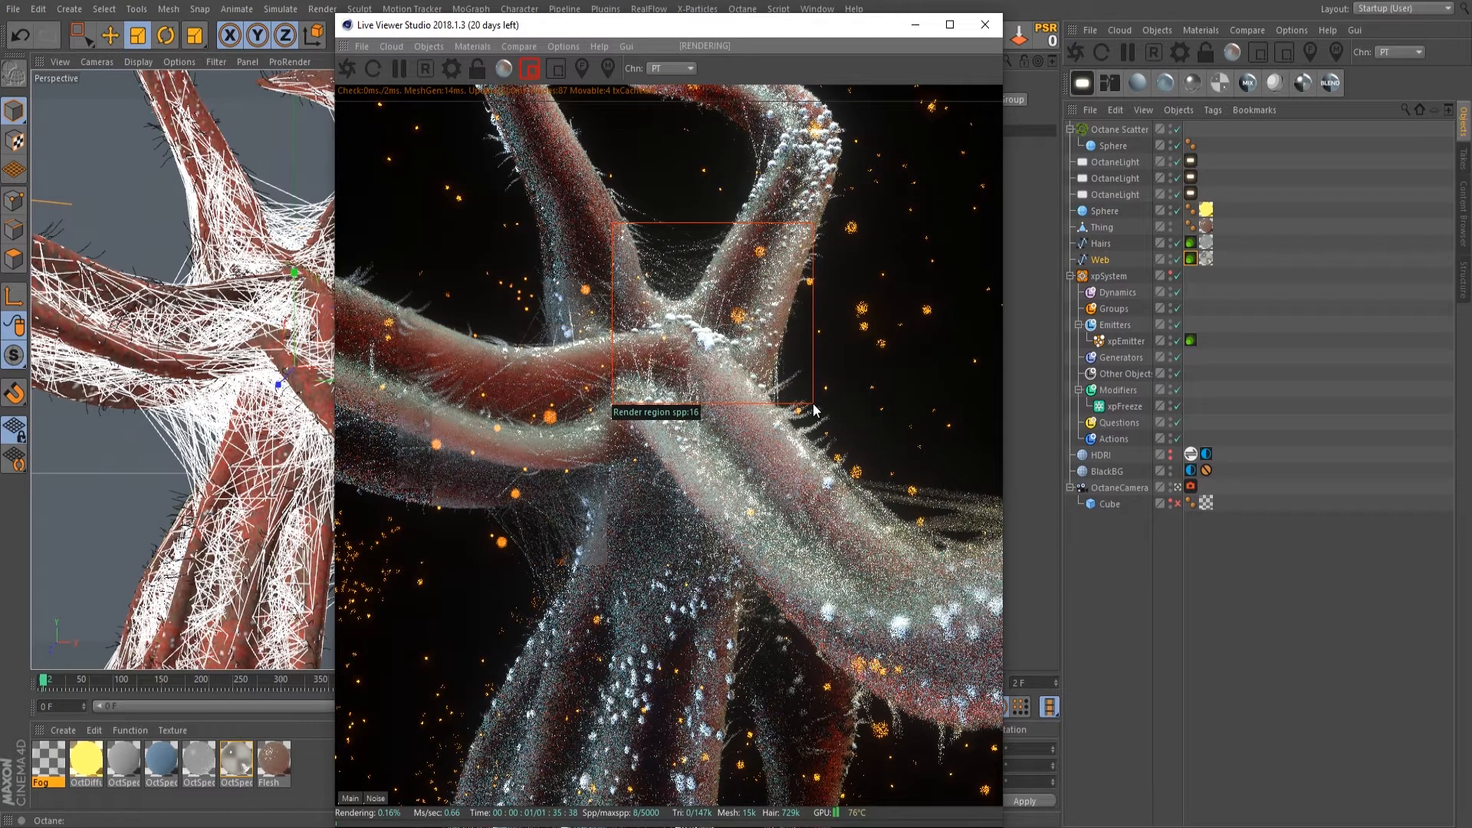
Step: Apply the first OctSpec material to the scattered bump Sphere and check the bumps with render regions over the tentacles and centre
left_click(123, 763)
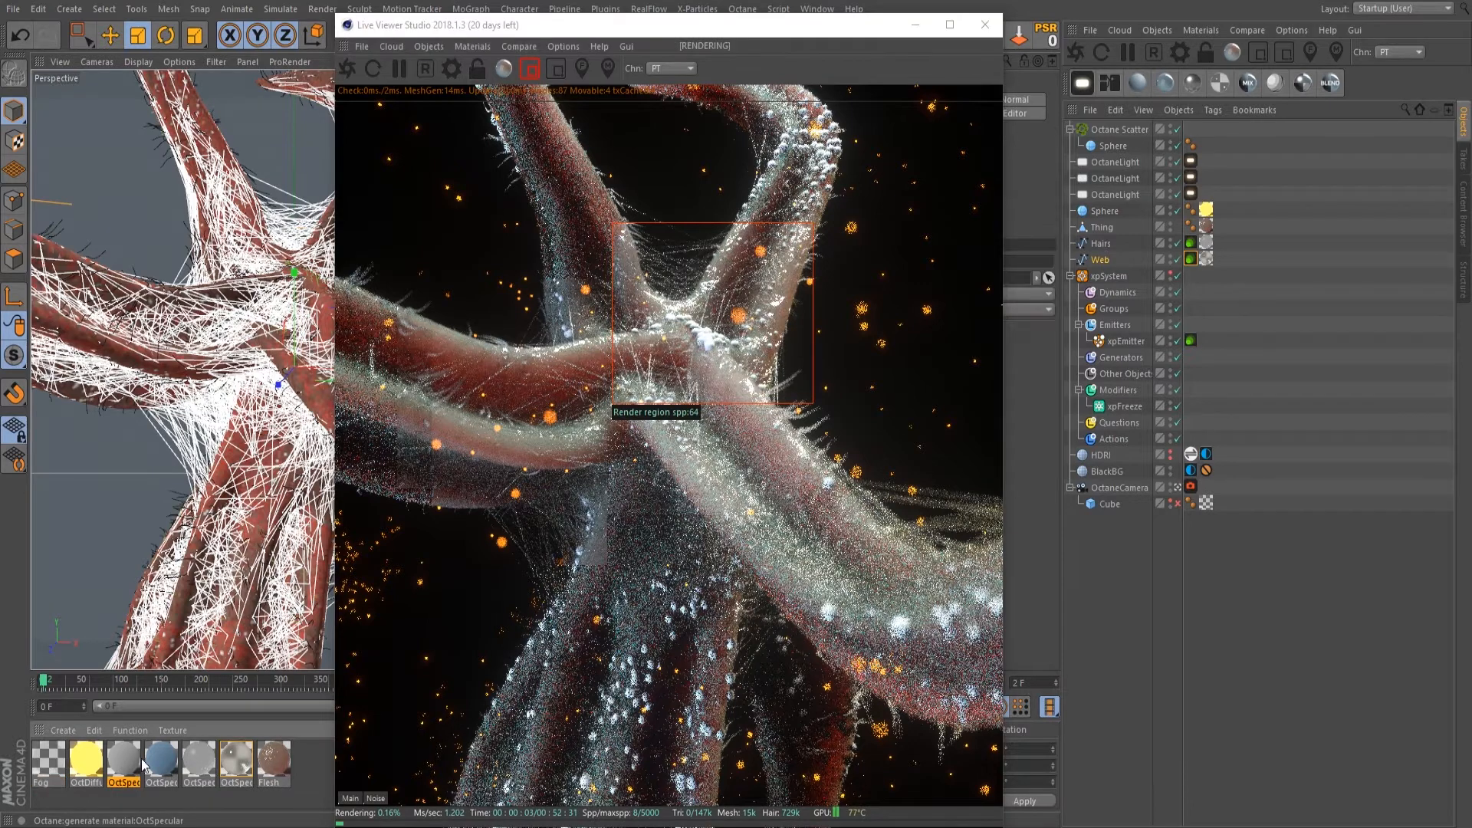
left_click_drag(129, 763, 1120, 147)
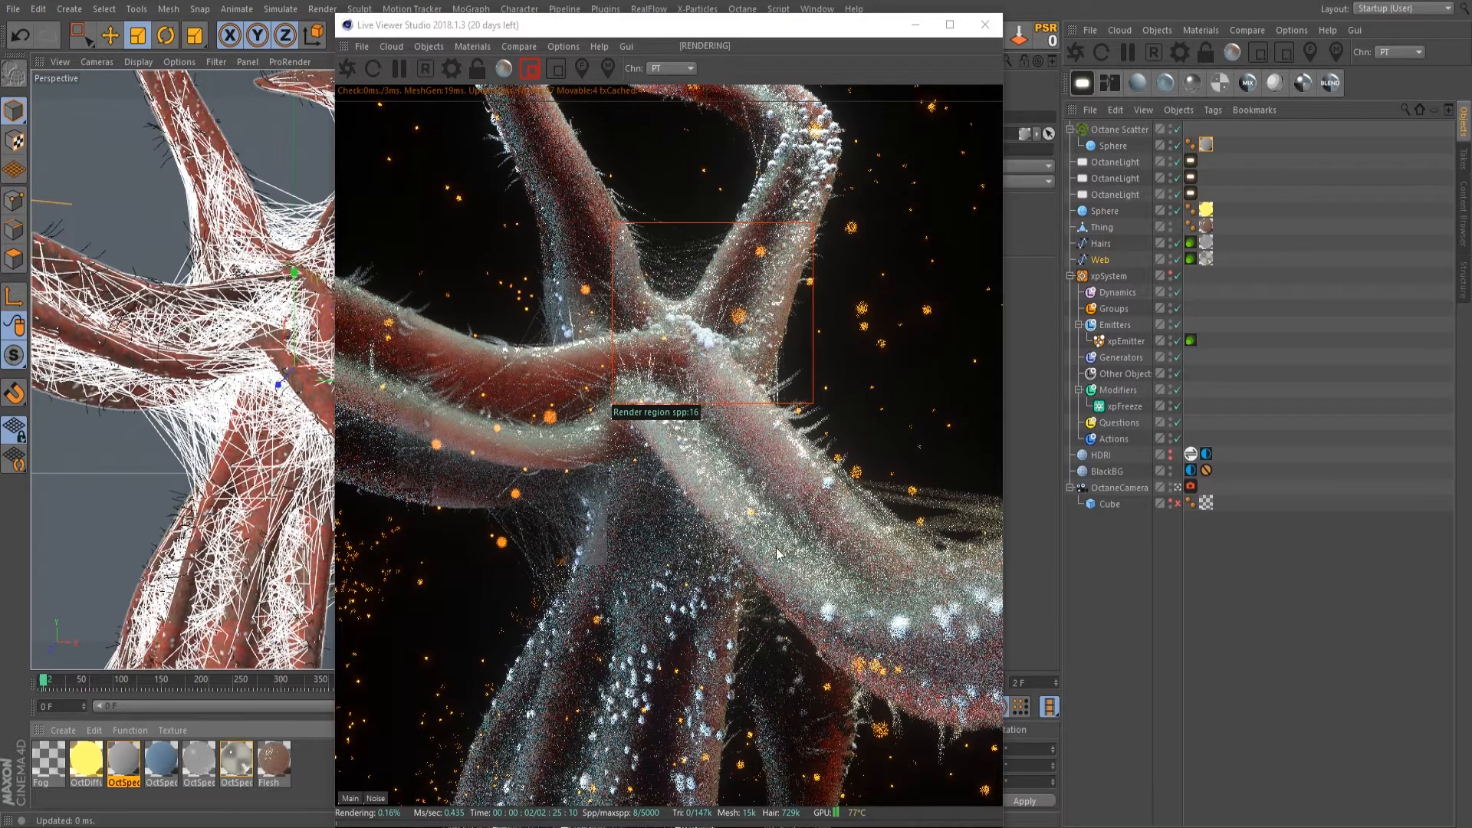
left_click_drag(788, 564, 971, 704)
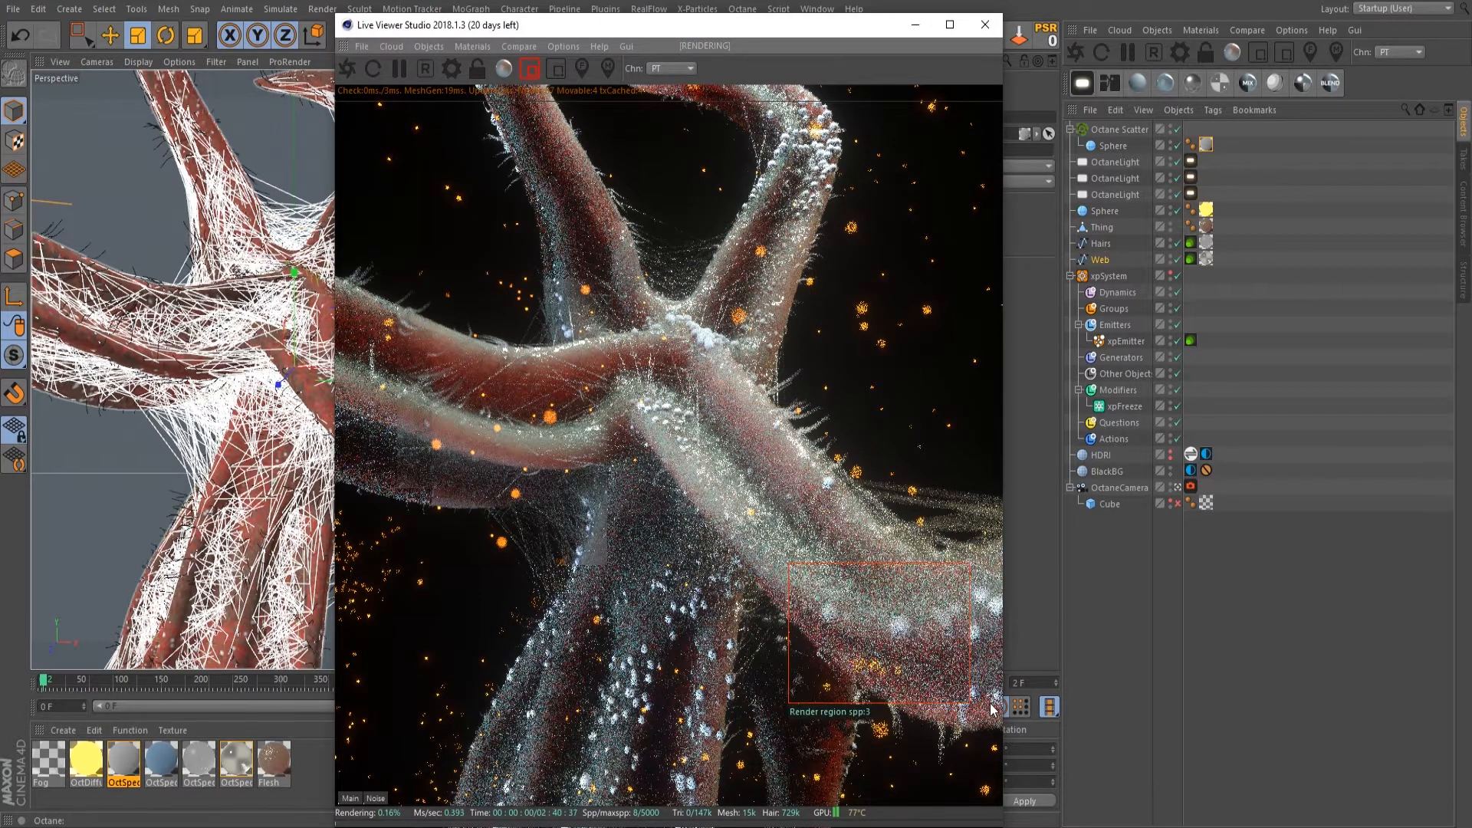
left_click_drag(647, 561, 754, 675)
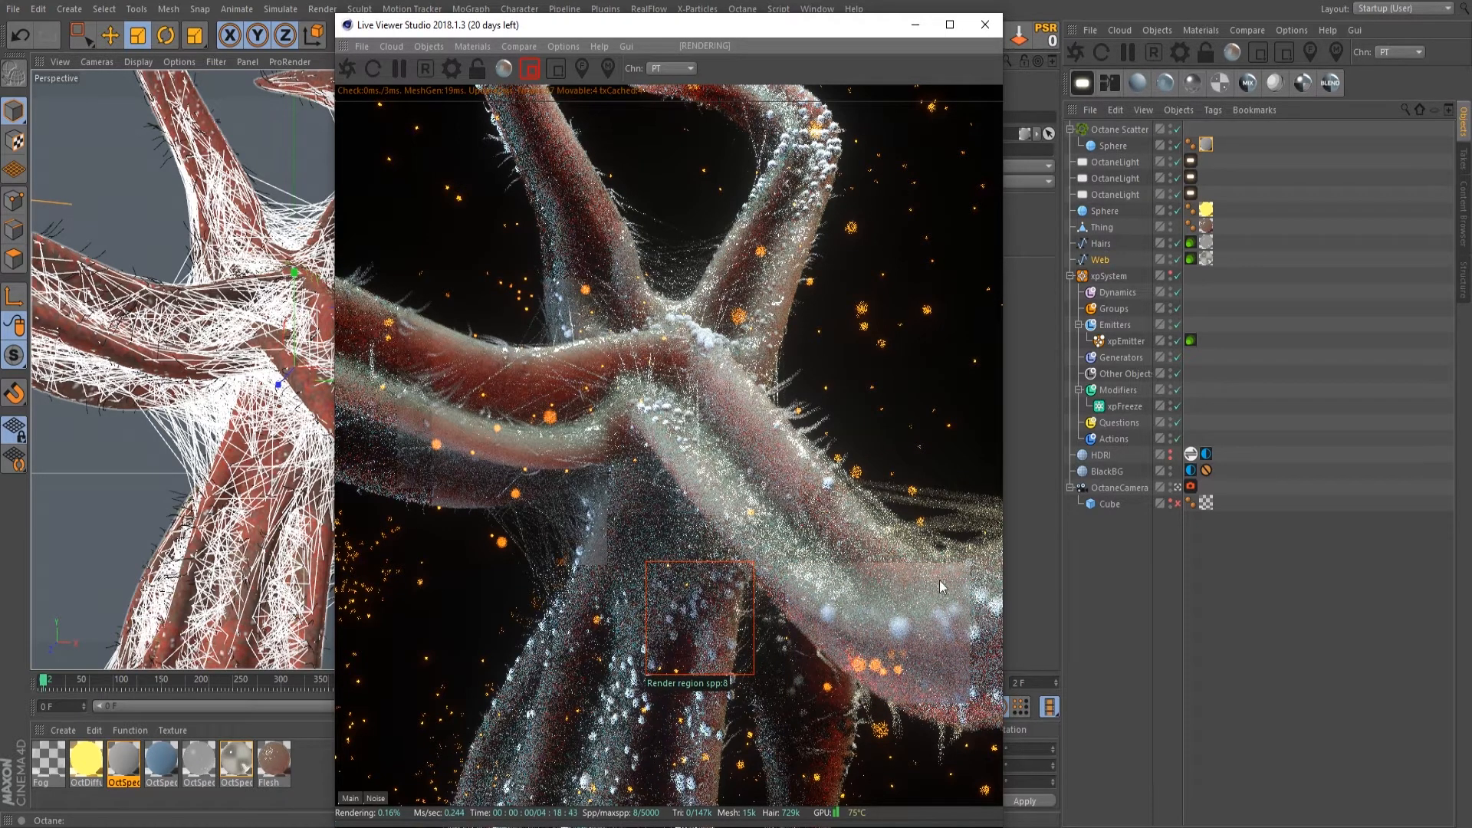
left_click_drag(617, 373, 716, 450)
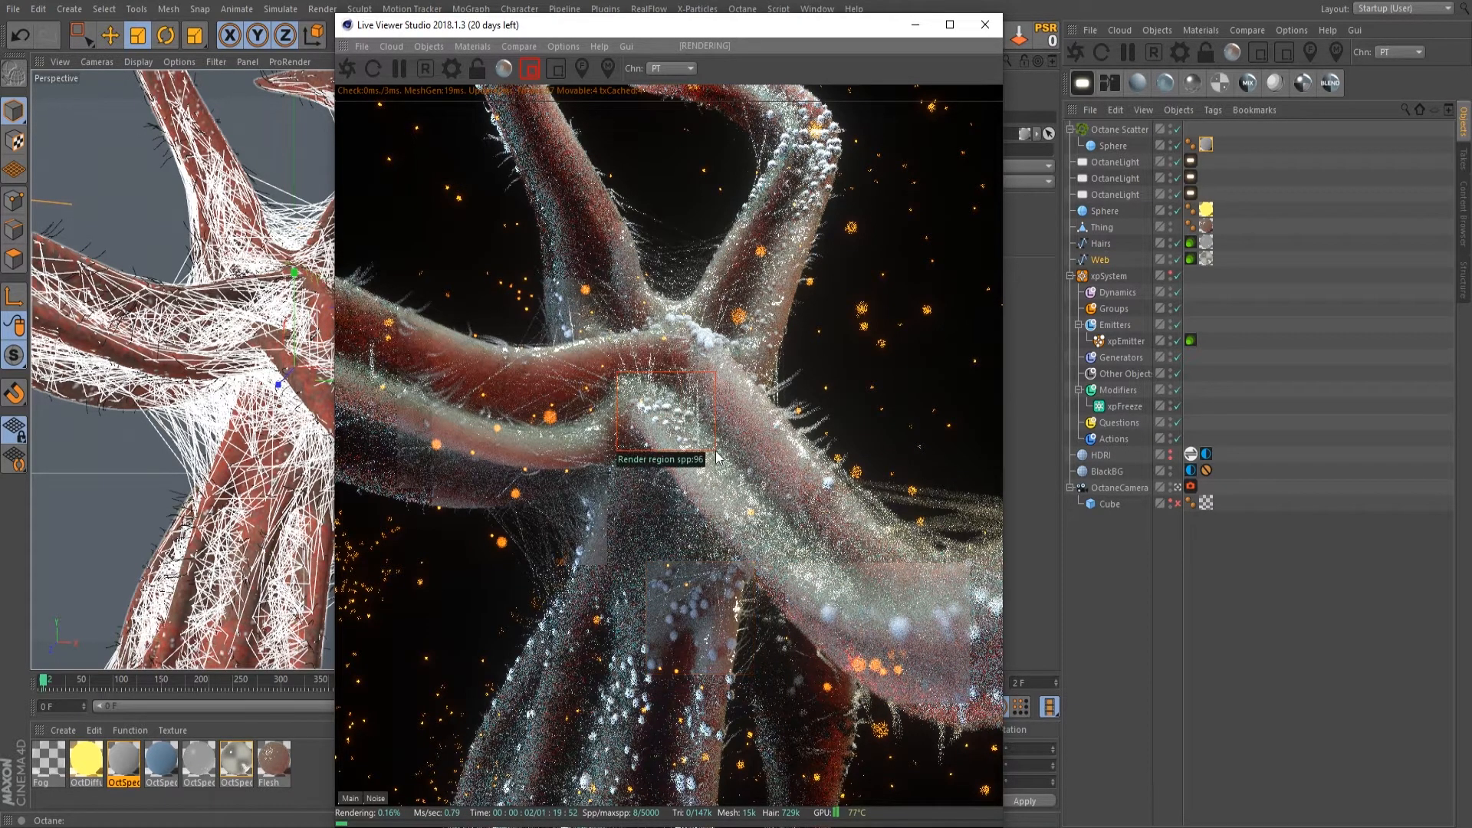
Step: Turn off region rendering in the Live Viewer and enable the fog Cube under the OctaneCamera
left_click(529, 71)
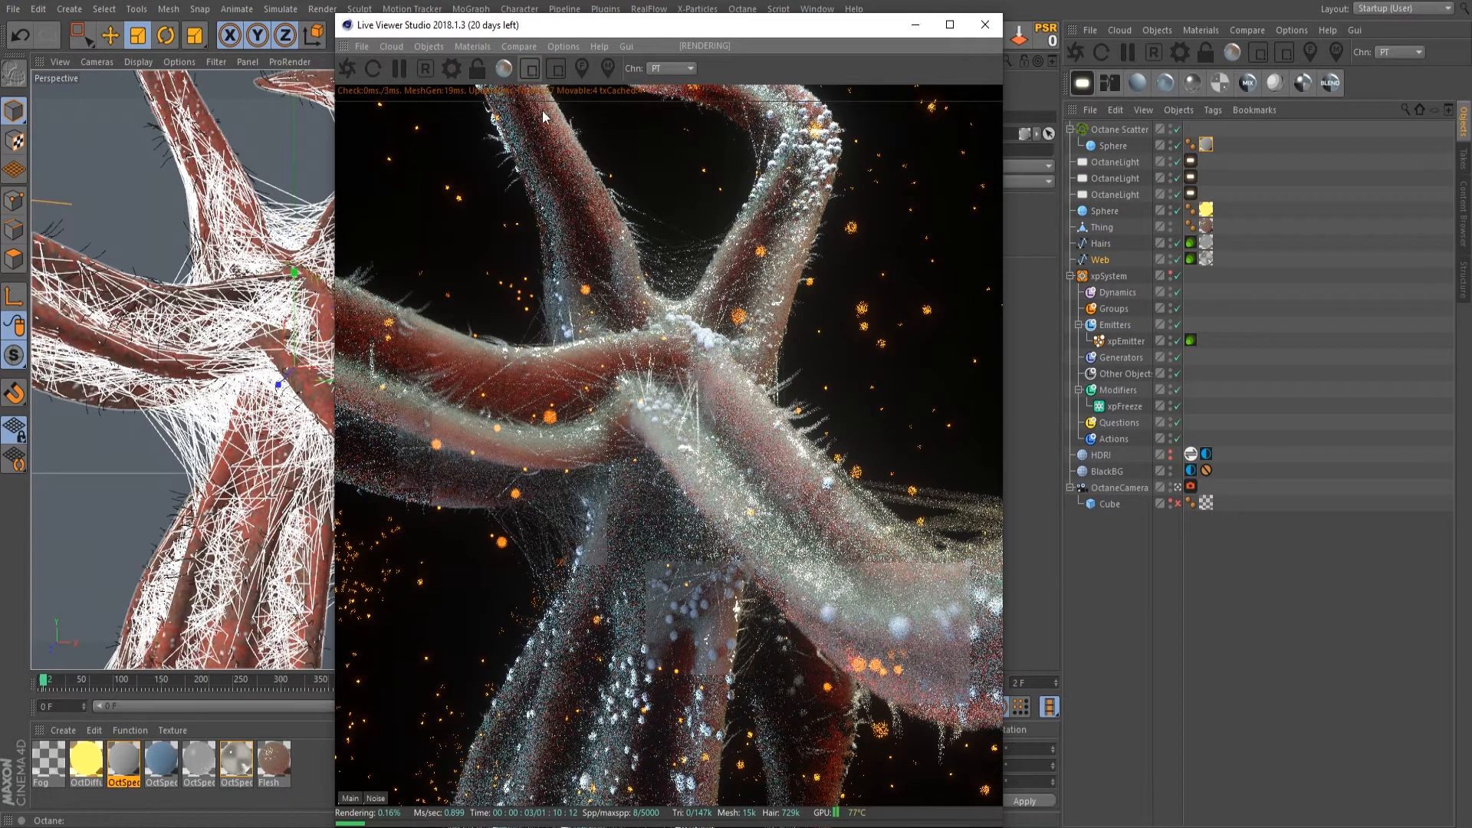
left_click(706, 343)
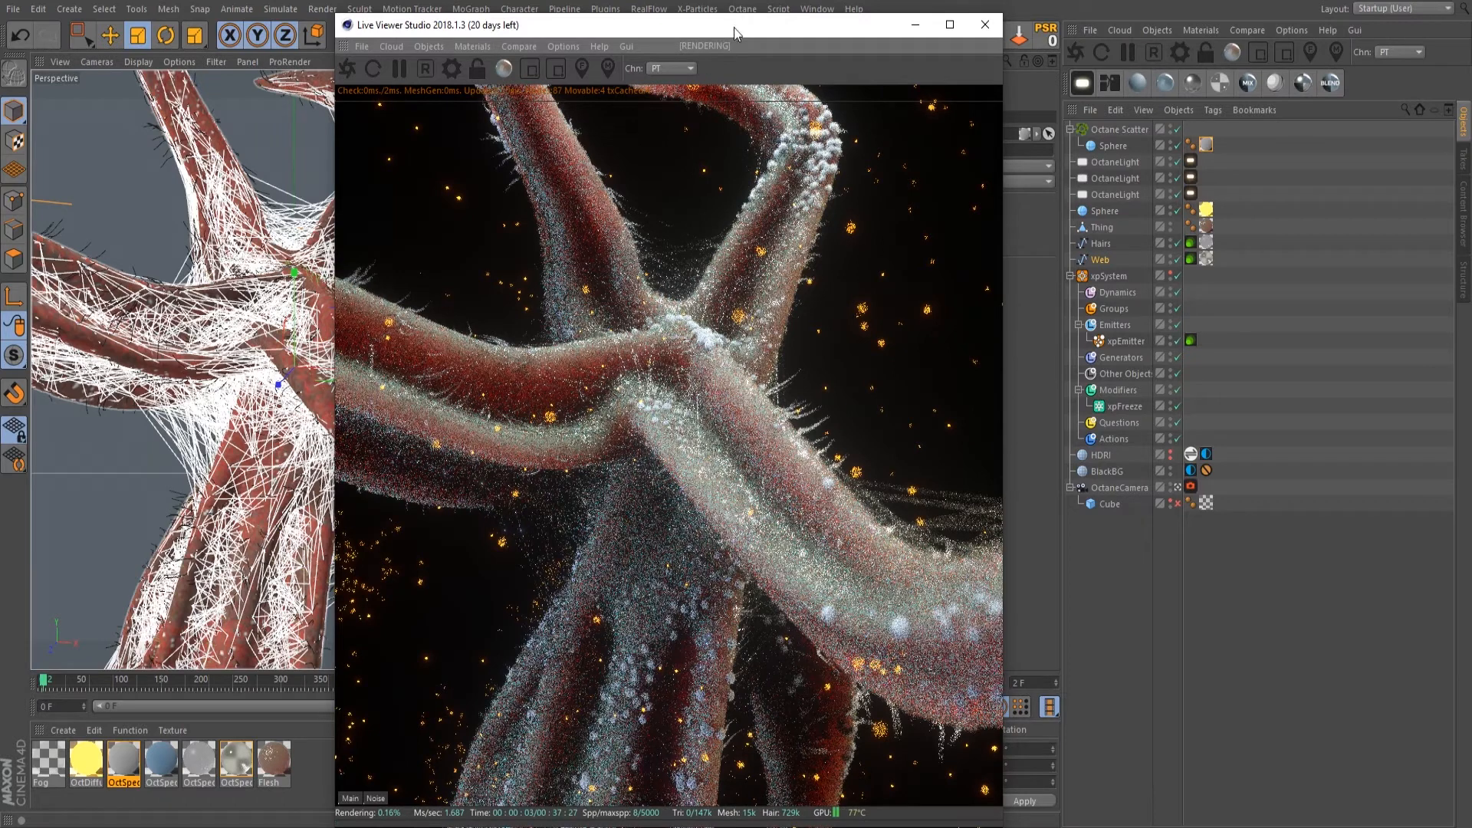
left_click_drag(734, 27, 403, 10)
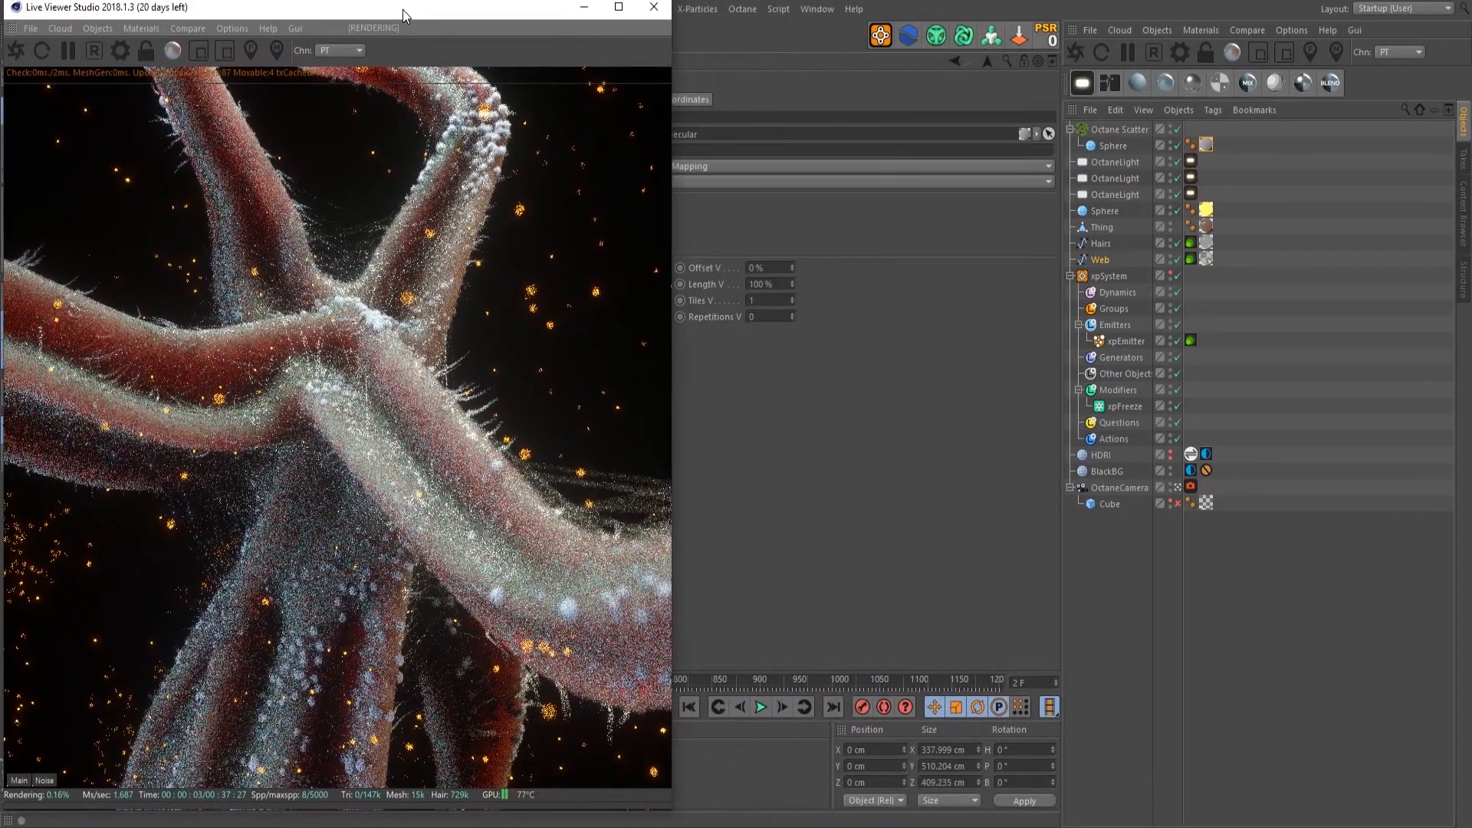
left_click(1177, 504)
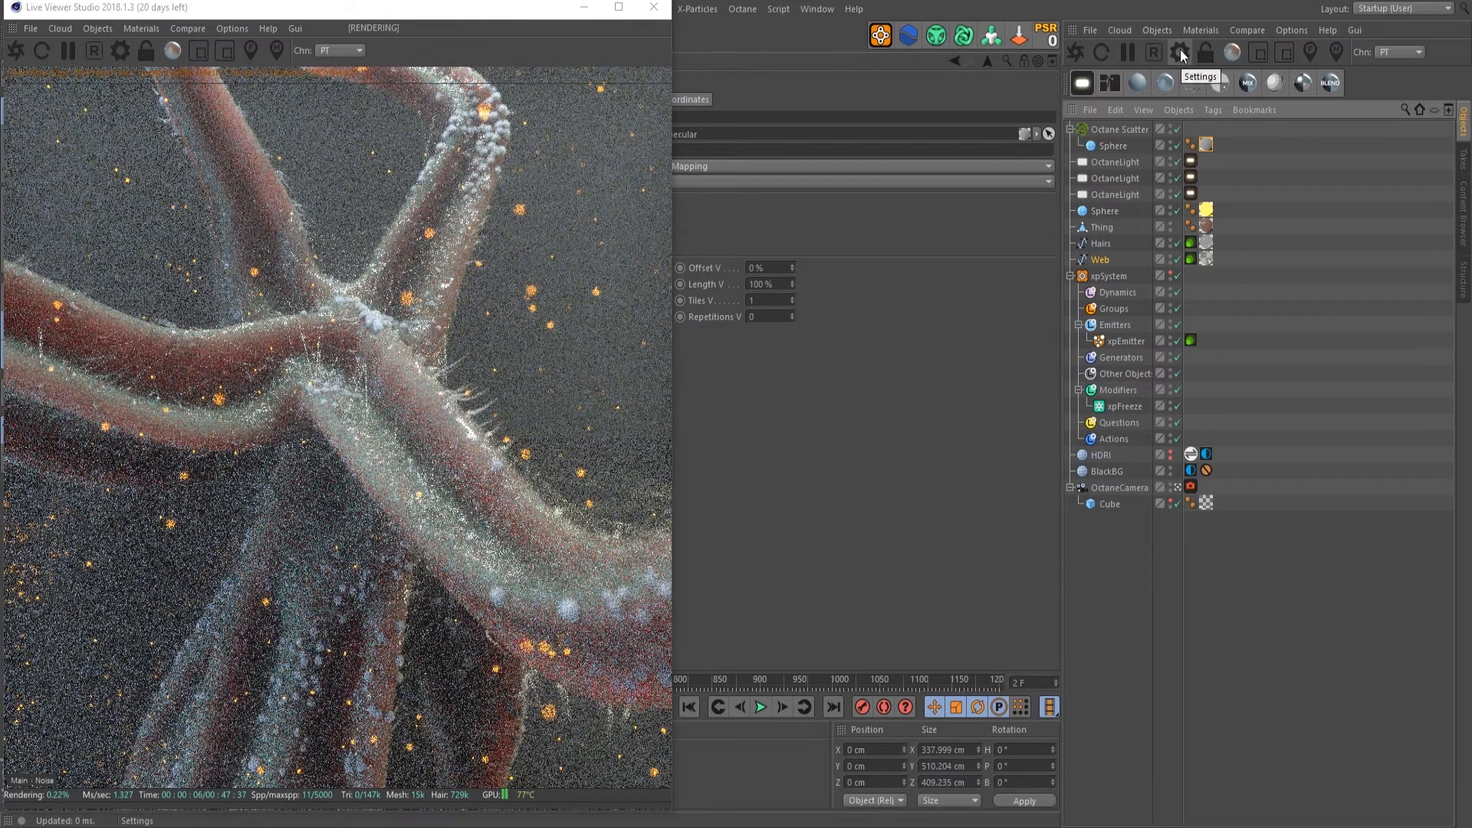
Step: Open the Octane Settings, render a region at the creature's centre, and review the Pathtracing kernel's sampling options
left_click(1181, 52)
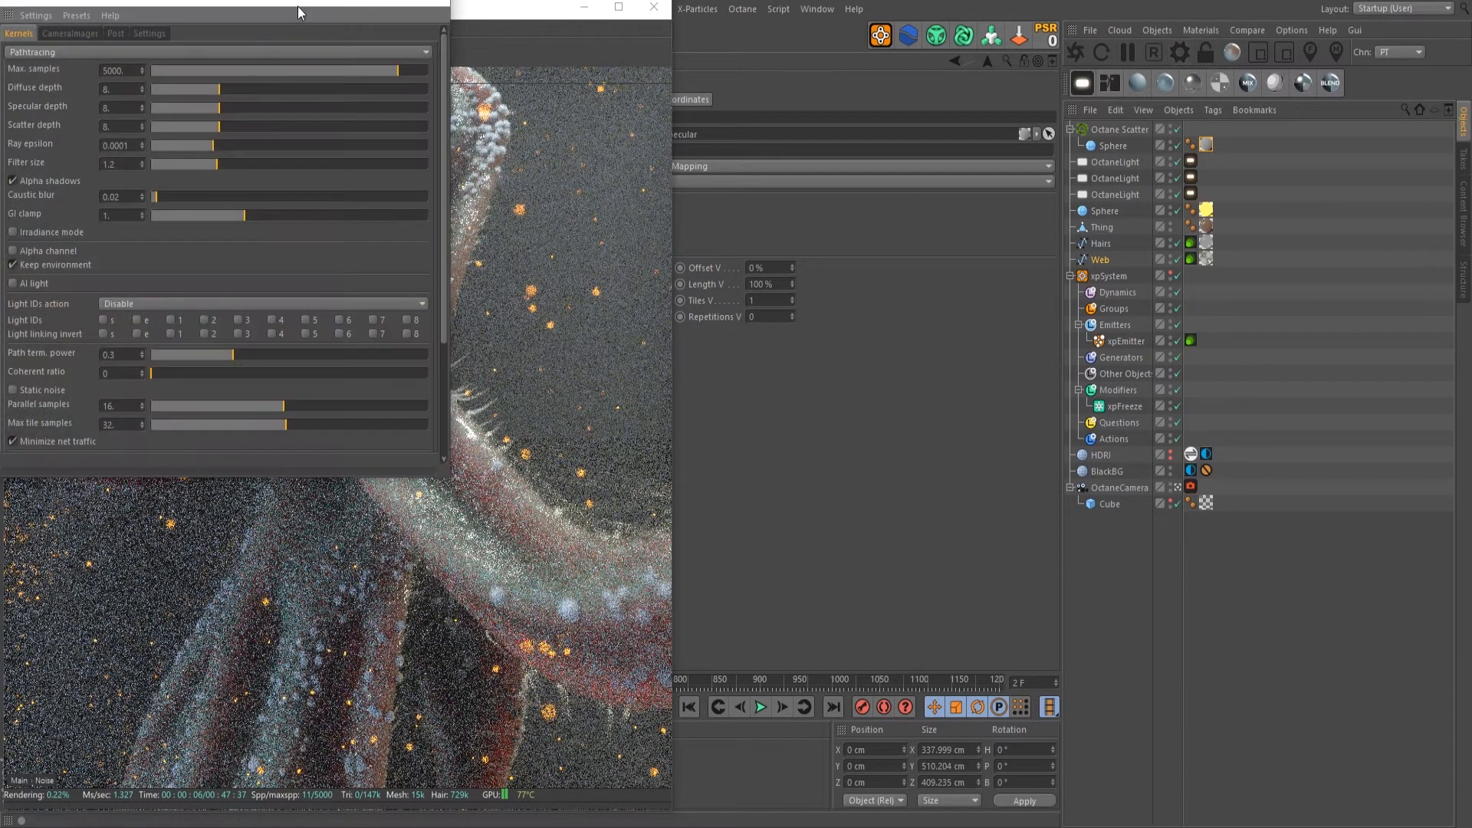
left_click_drag(299, 13, 992, 122)
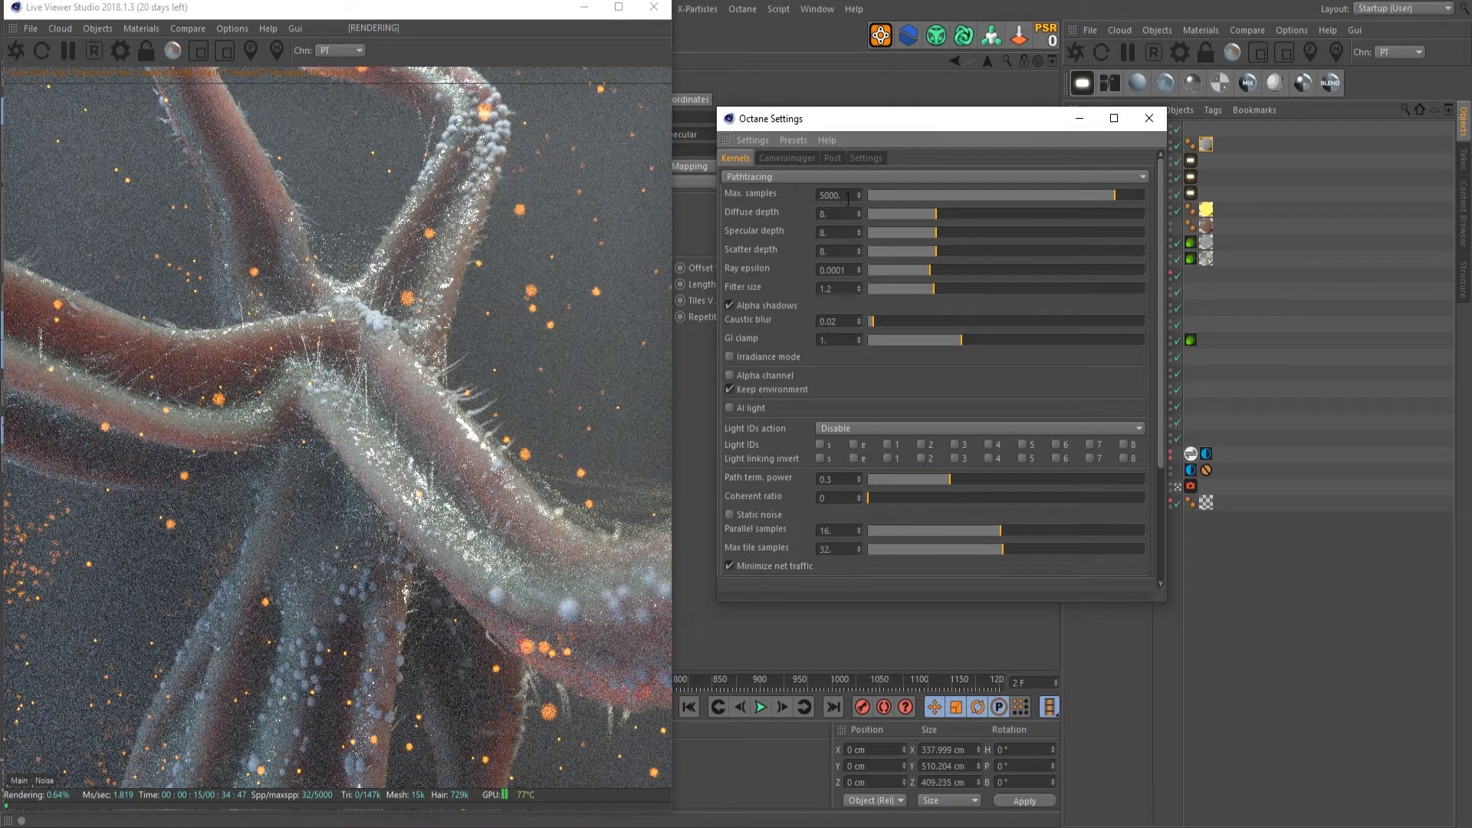
left_click(846, 198)
left_click(201, 53)
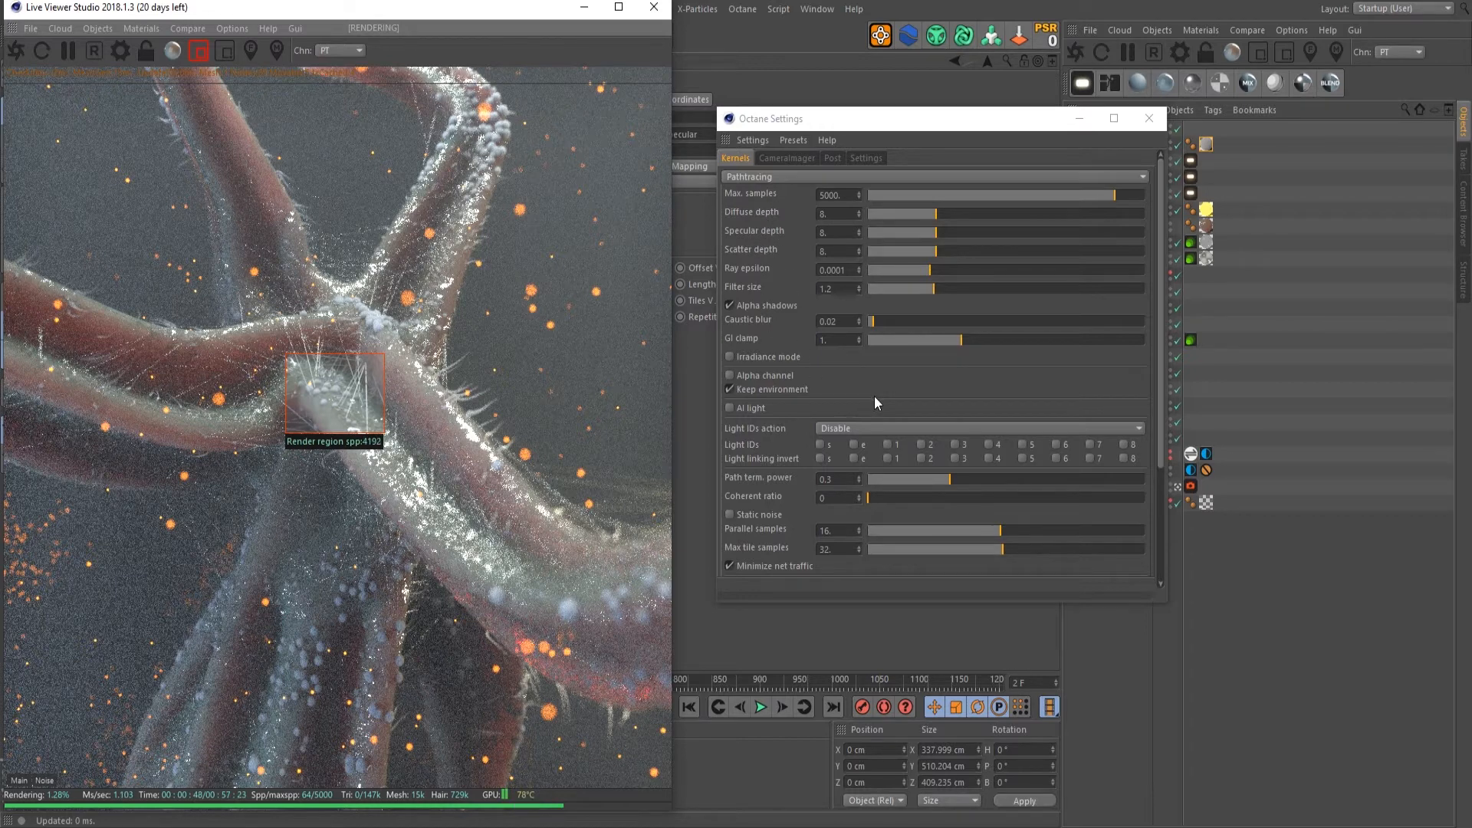
scroll(874, 392, "down", 4)
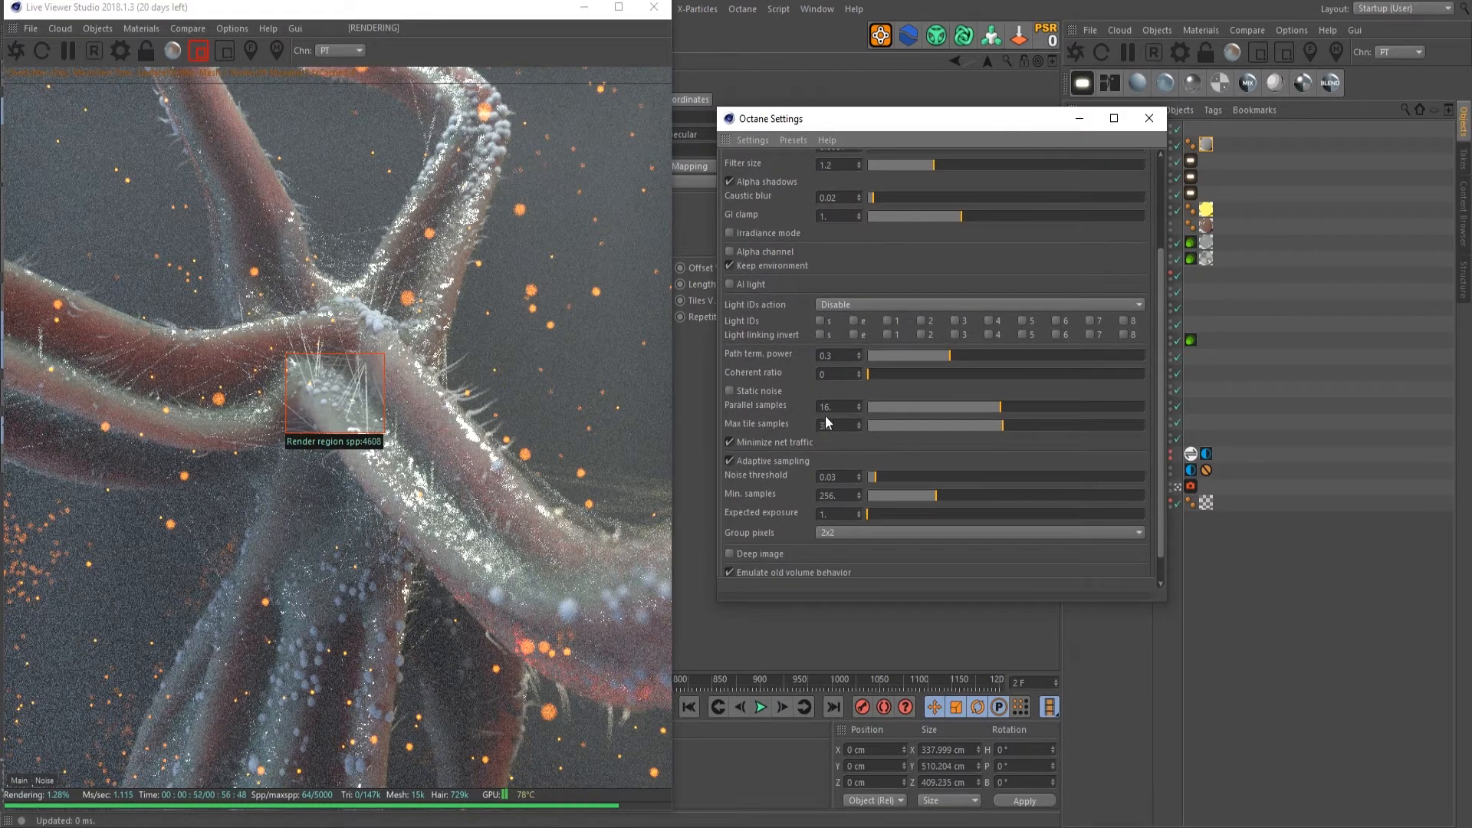
scroll(860, 275, "down", 1)
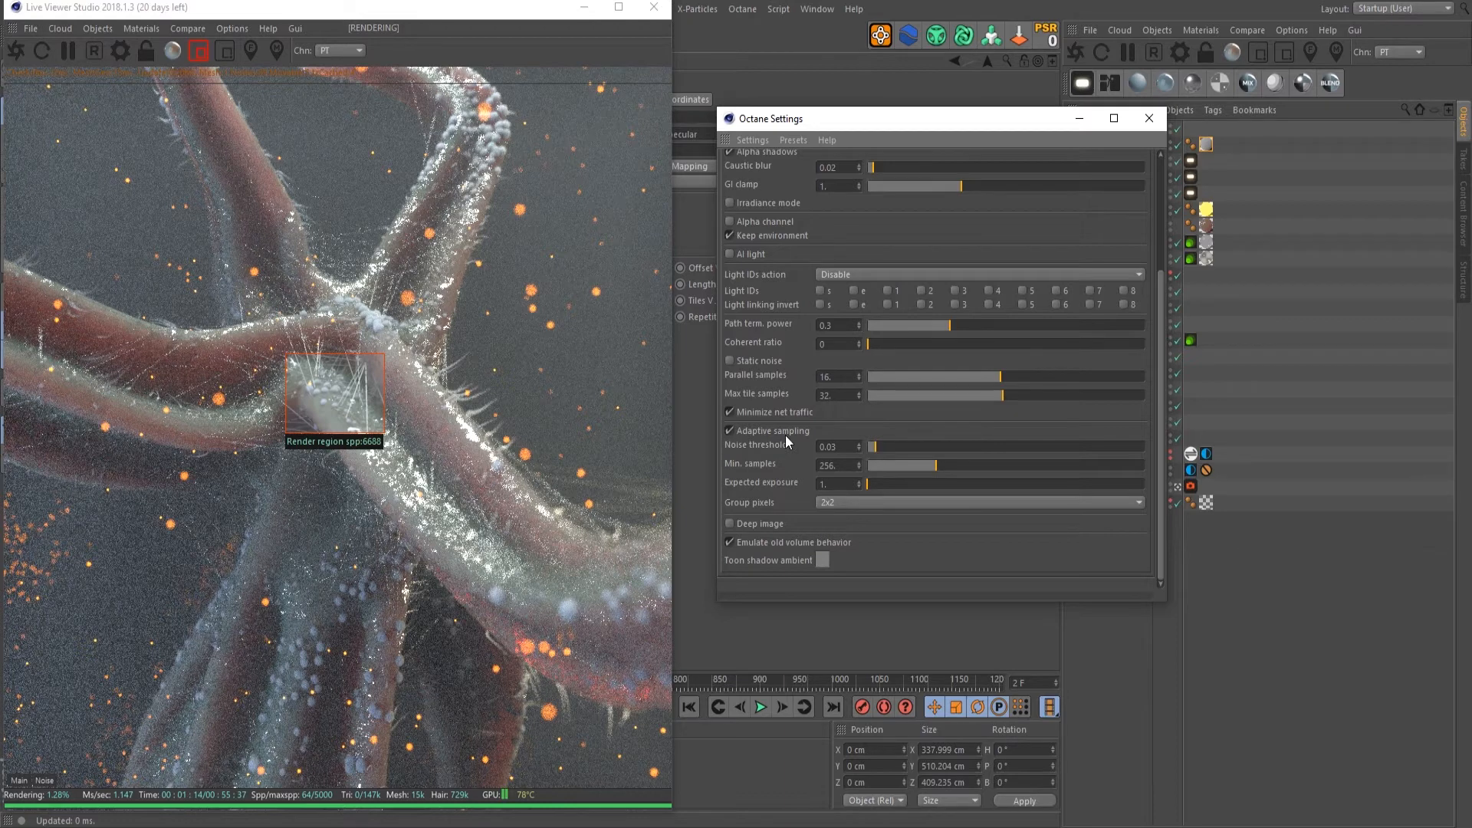
scroll(816, 253, "up", 5)
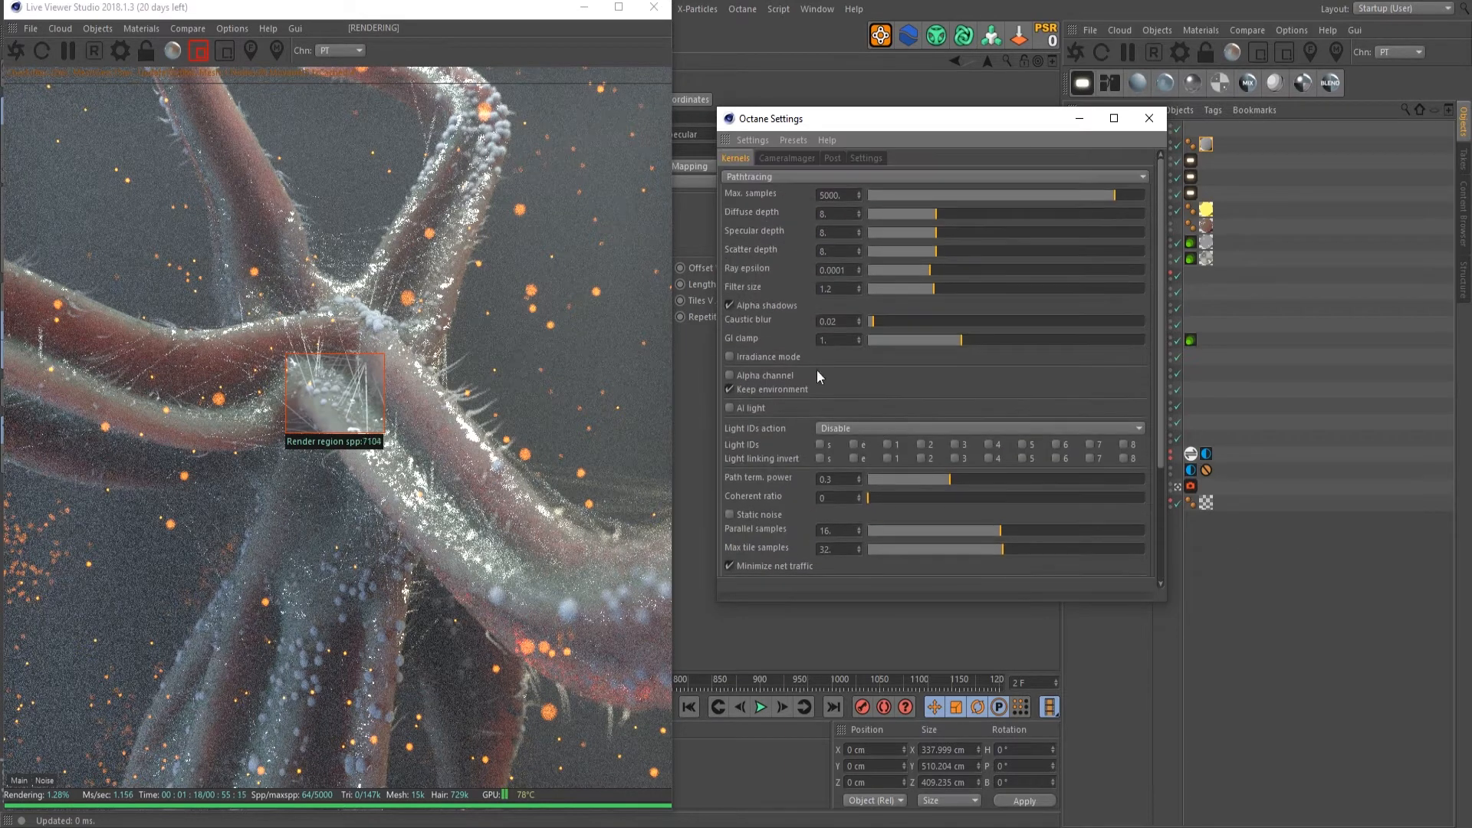
Step: Review the camera imager's order and response options in the Octane Settings, and turn off region rendering in the Live Viewer
left_click(832, 158)
left_click(783, 157)
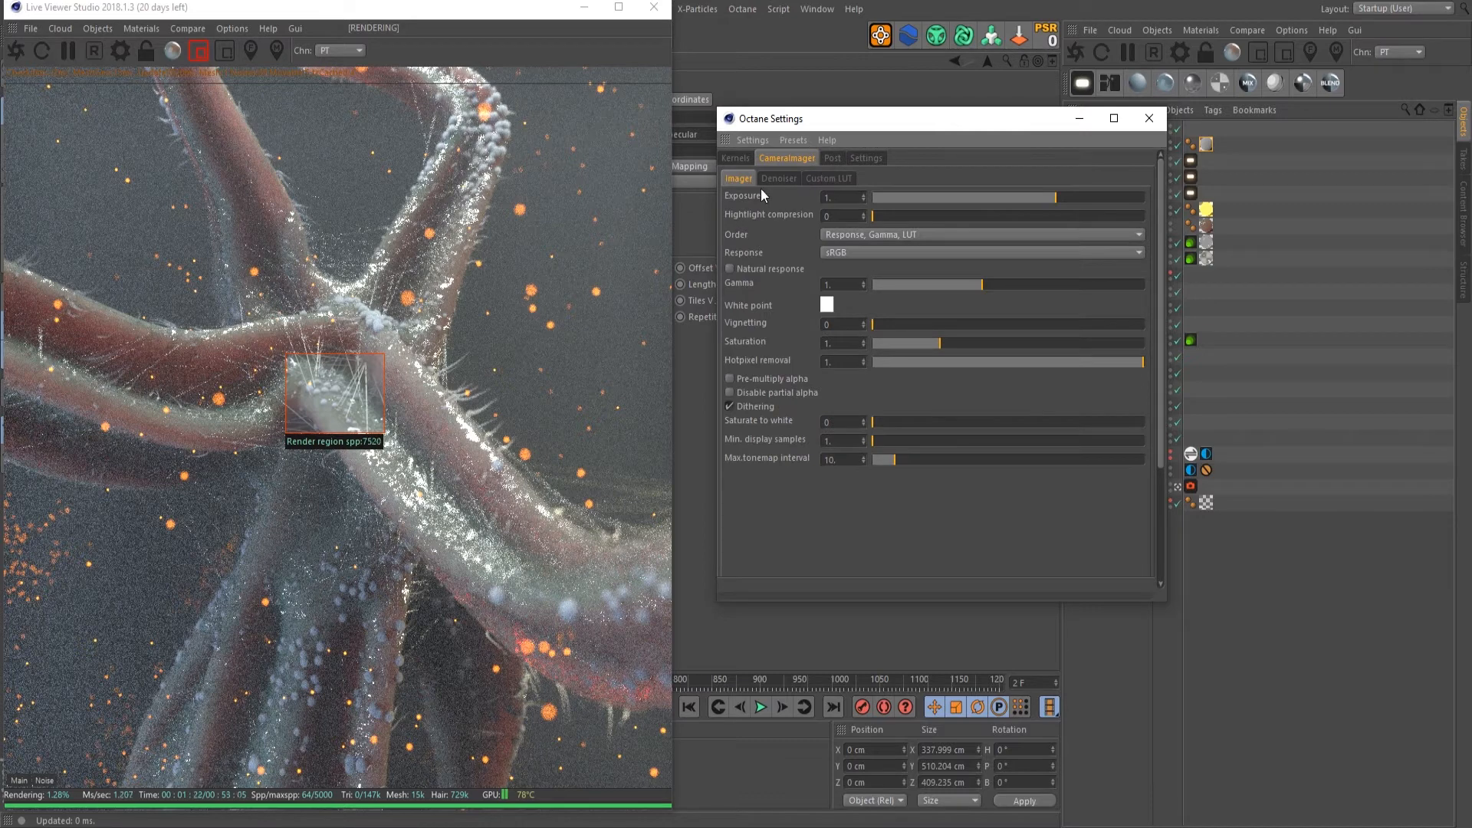
left_click(834, 234)
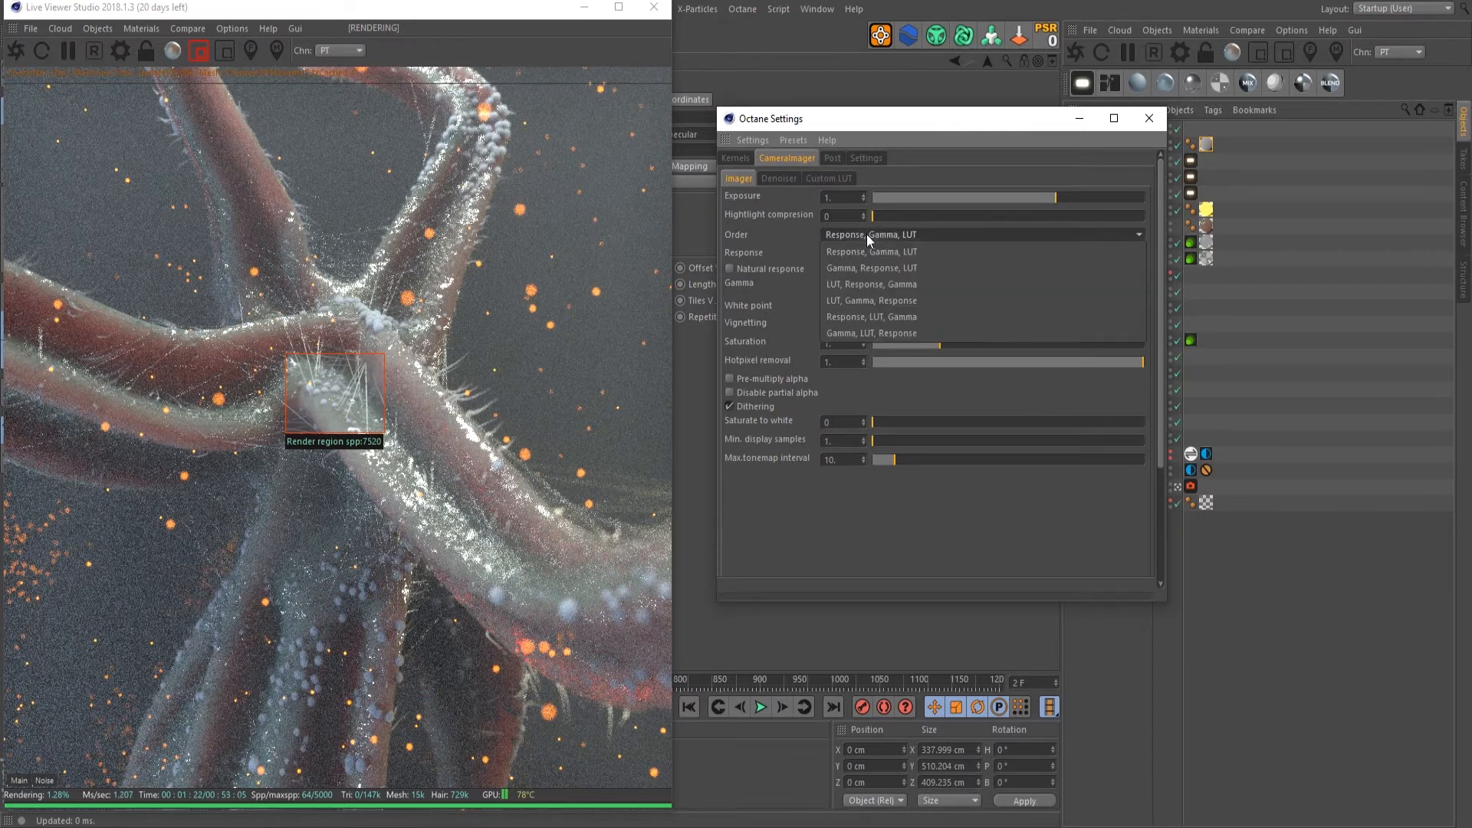
left_click(878, 239)
left_click(848, 251)
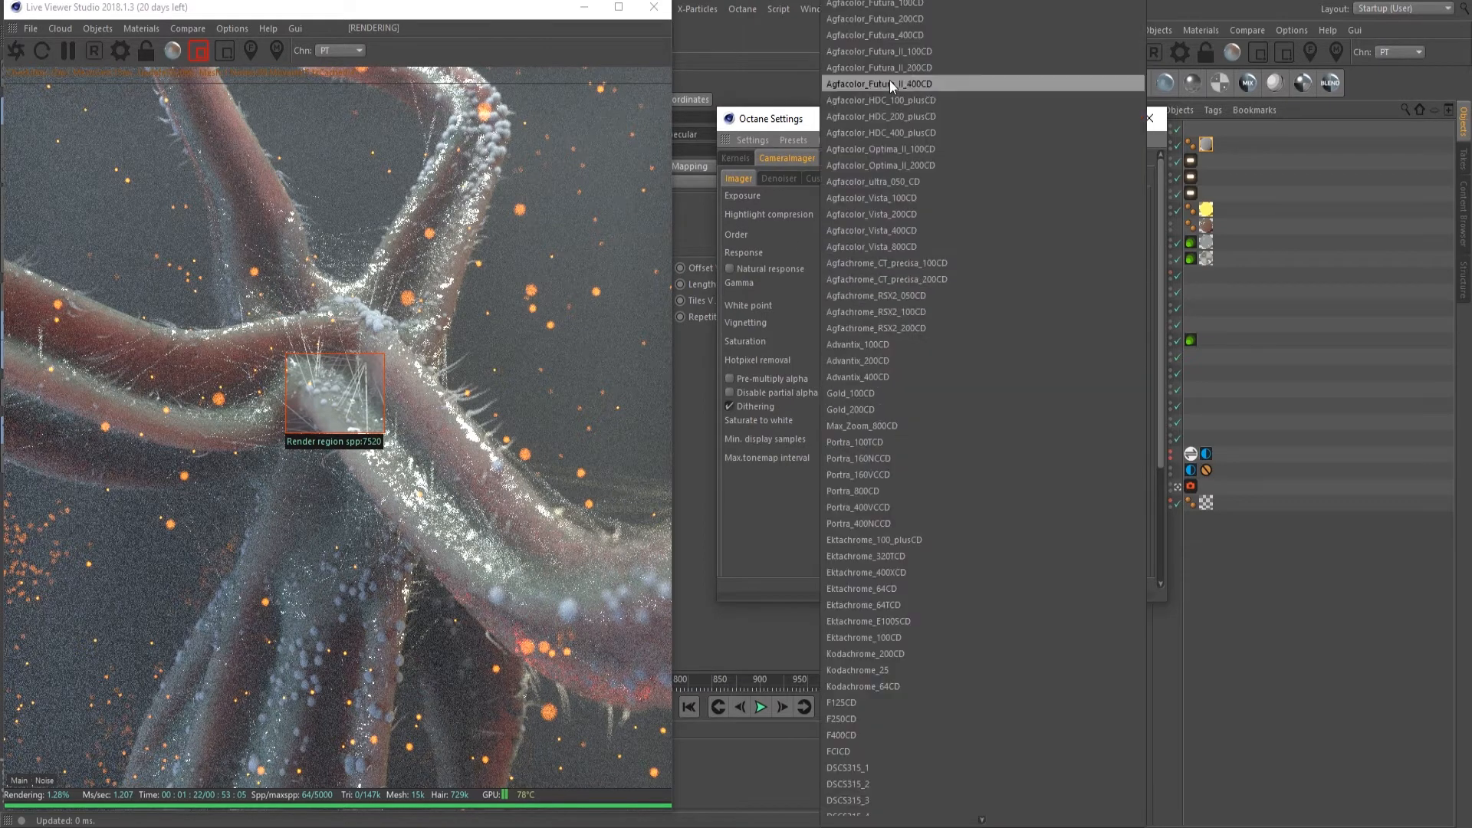
left_click(773, 213)
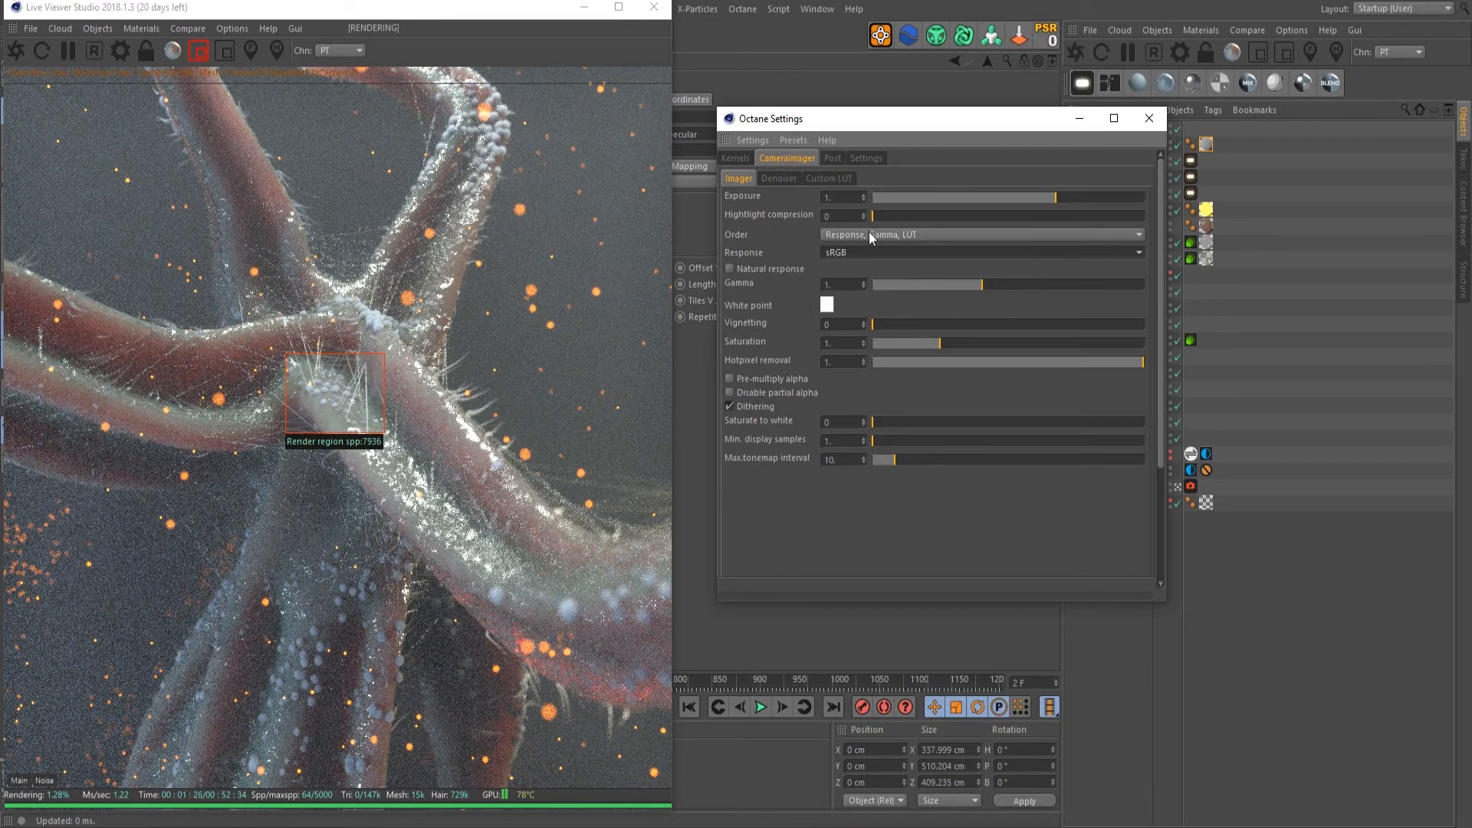
left_click(199, 51)
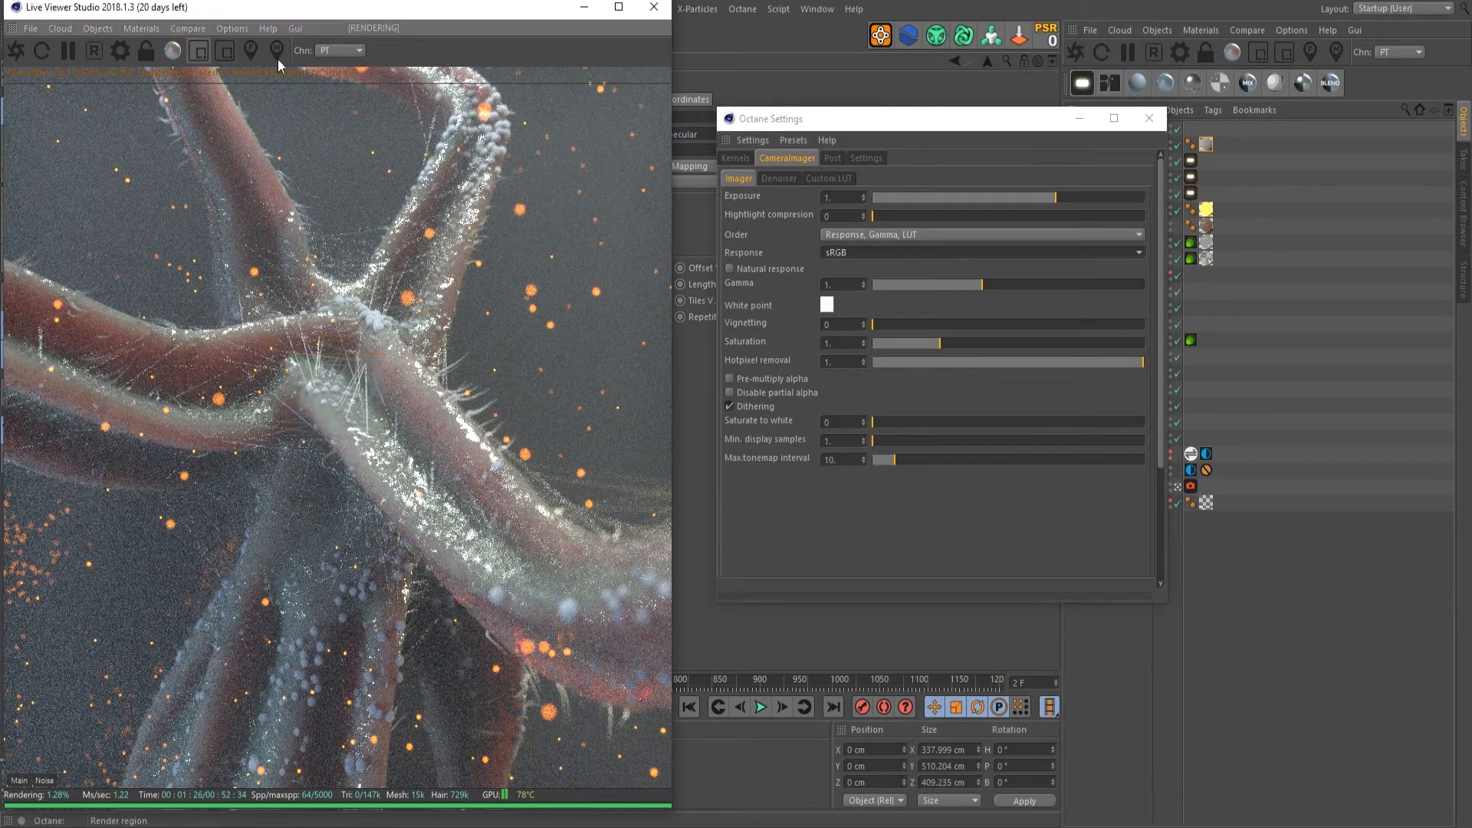
Step: Try the imager orders Gamma, Response, LUT and Gamma, LUT, Response, and restore Response, Gamma, LUT
left_click(876, 236)
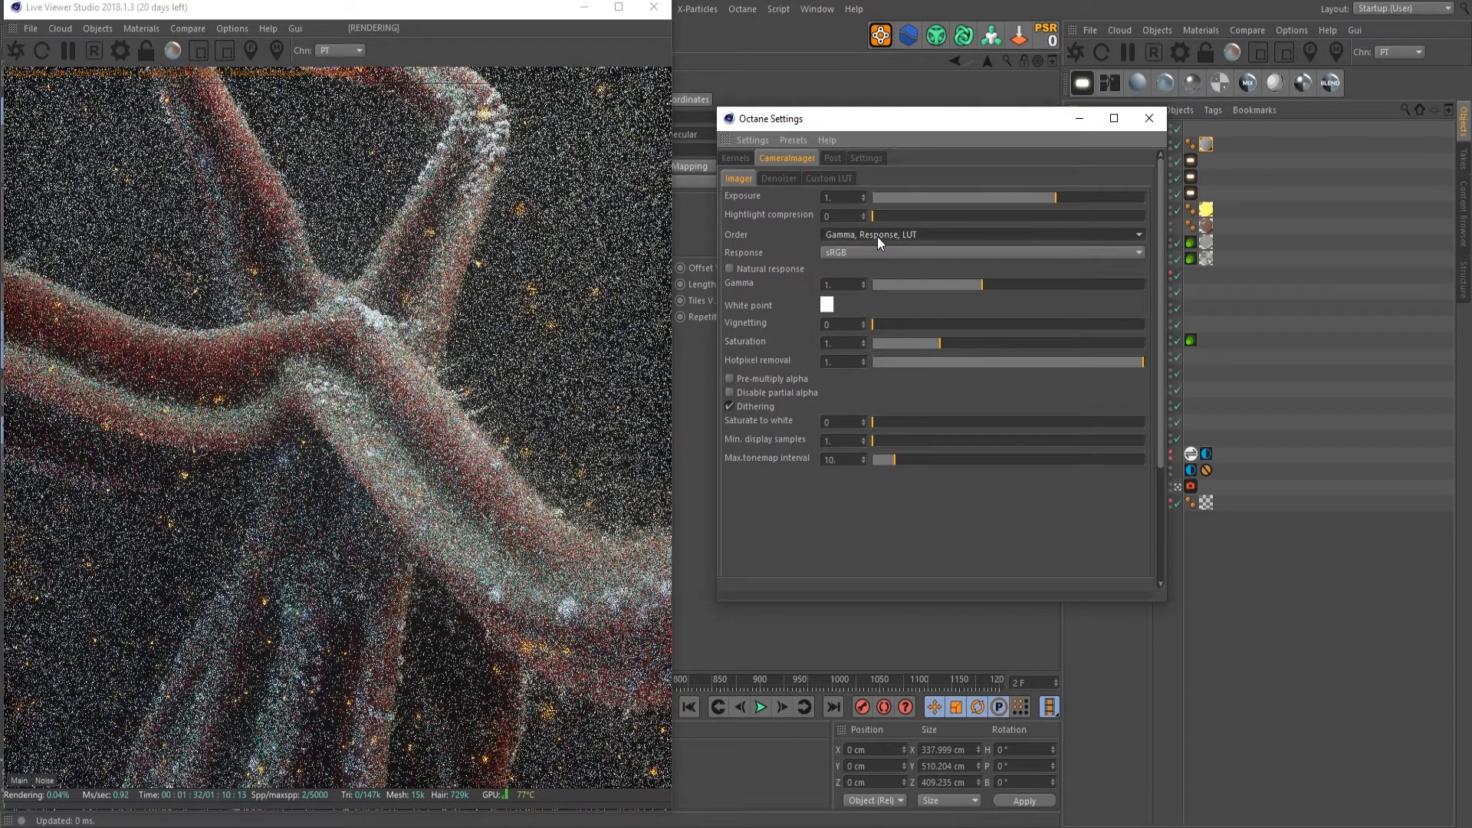
key("Down")
key("Down")
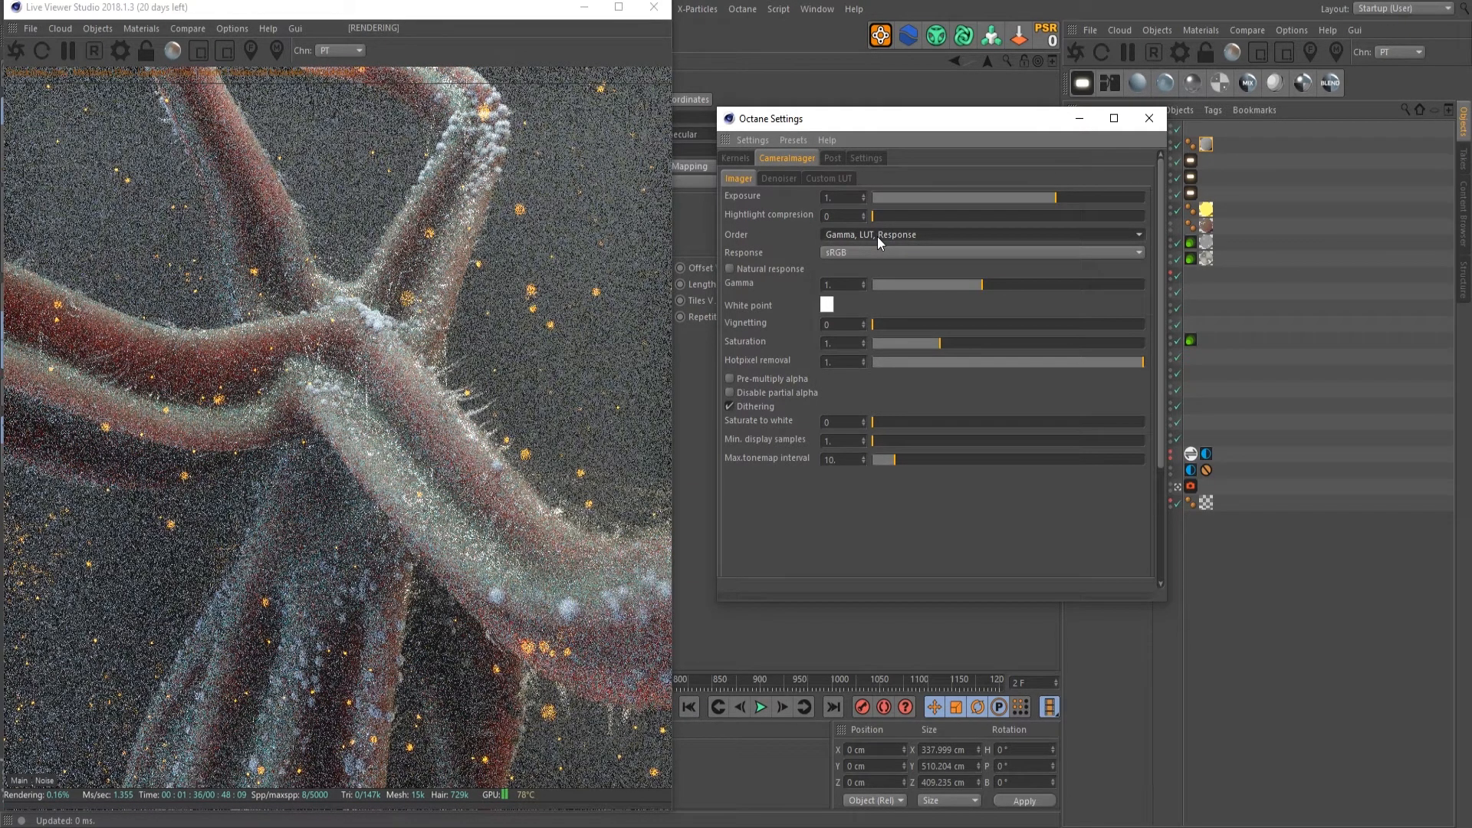
left_click(872, 234)
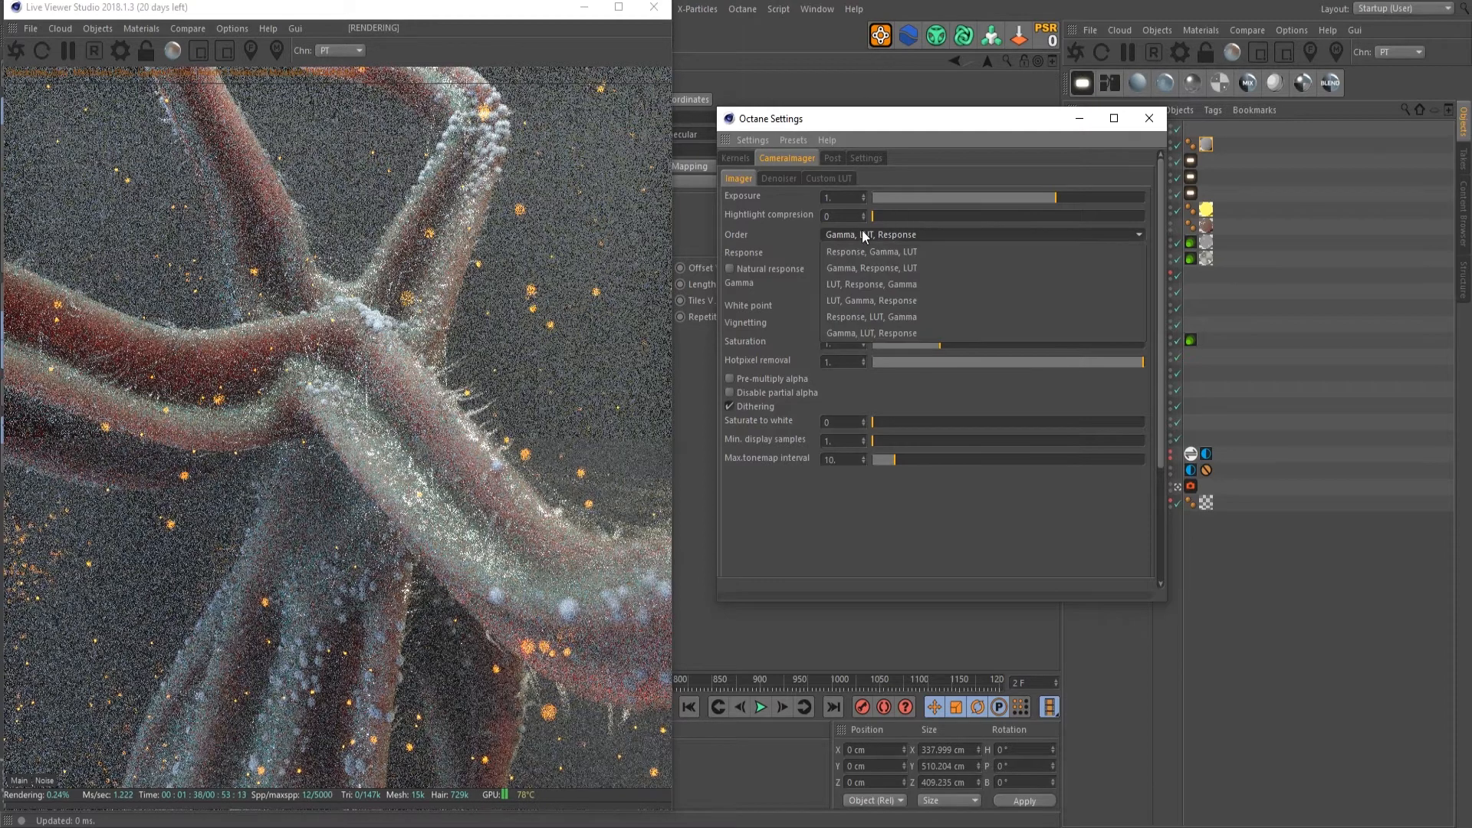
left_click(874, 238)
left_click(879, 237)
left_click(866, 251)
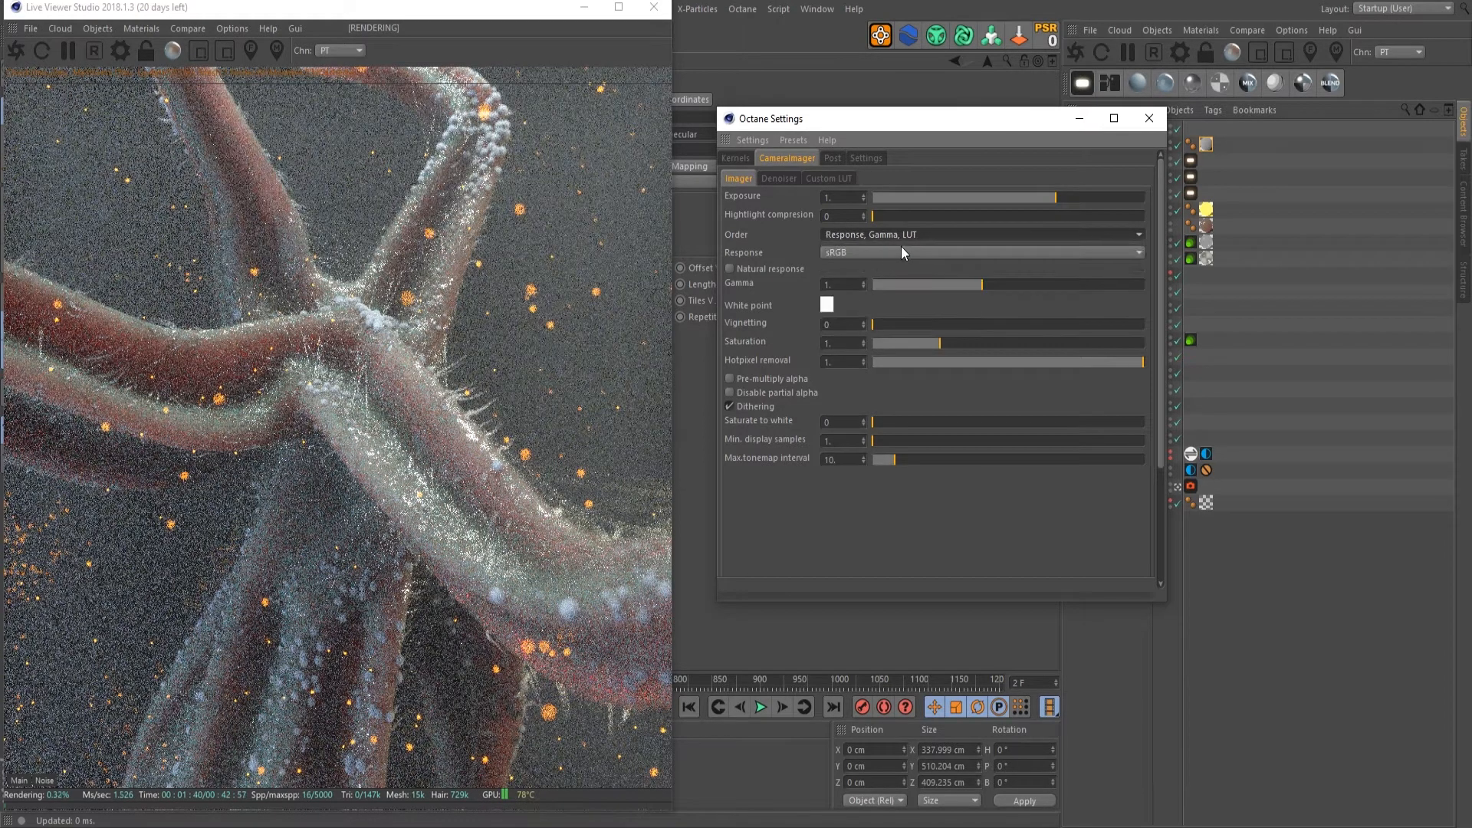
Step: Preview the Agfacolor, Advantix and Portra film responses in the camera imager, and restore the response to sRGB
left_click(836, 253)
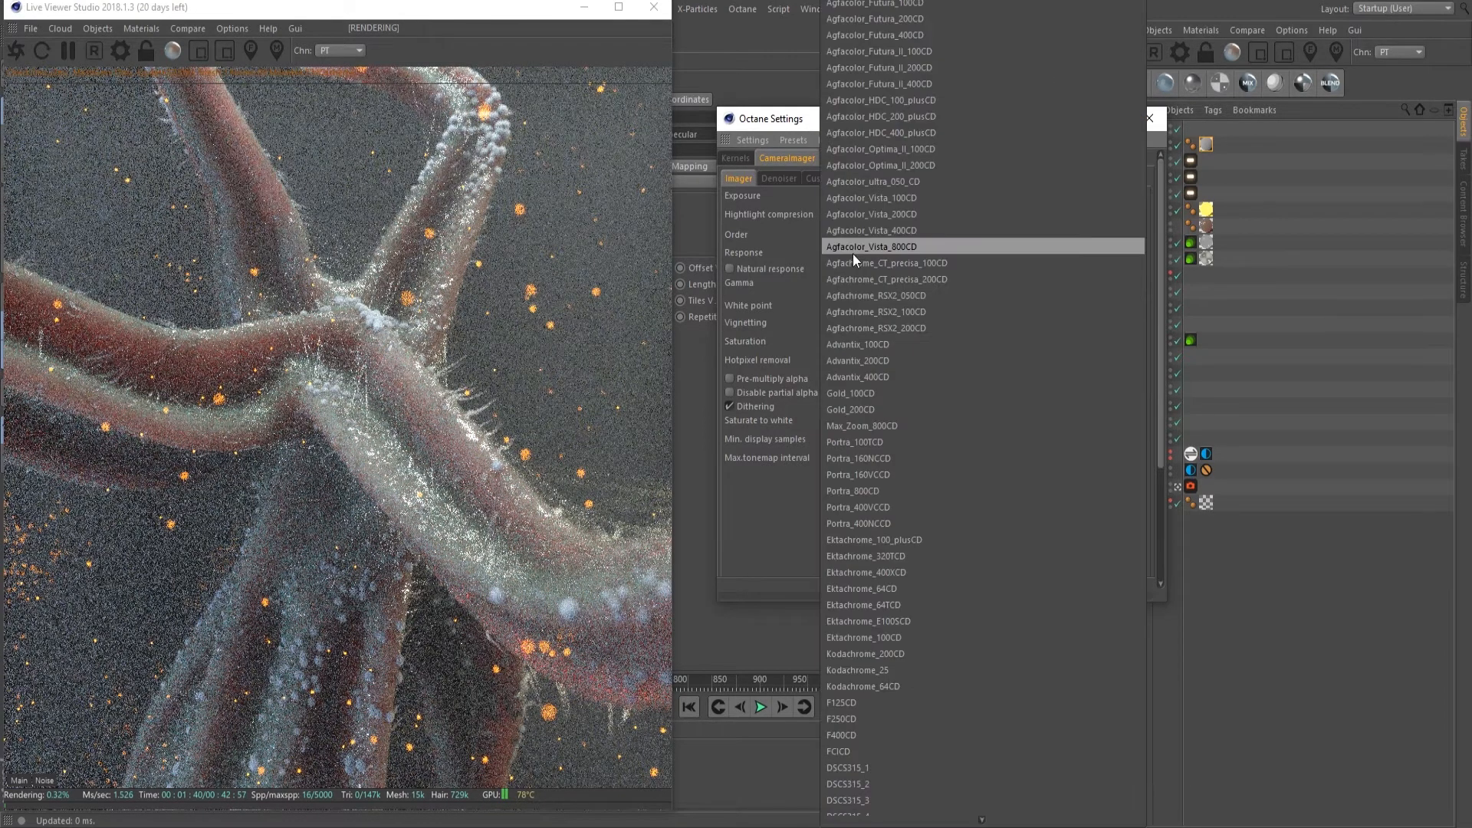
left_click(882, 280)
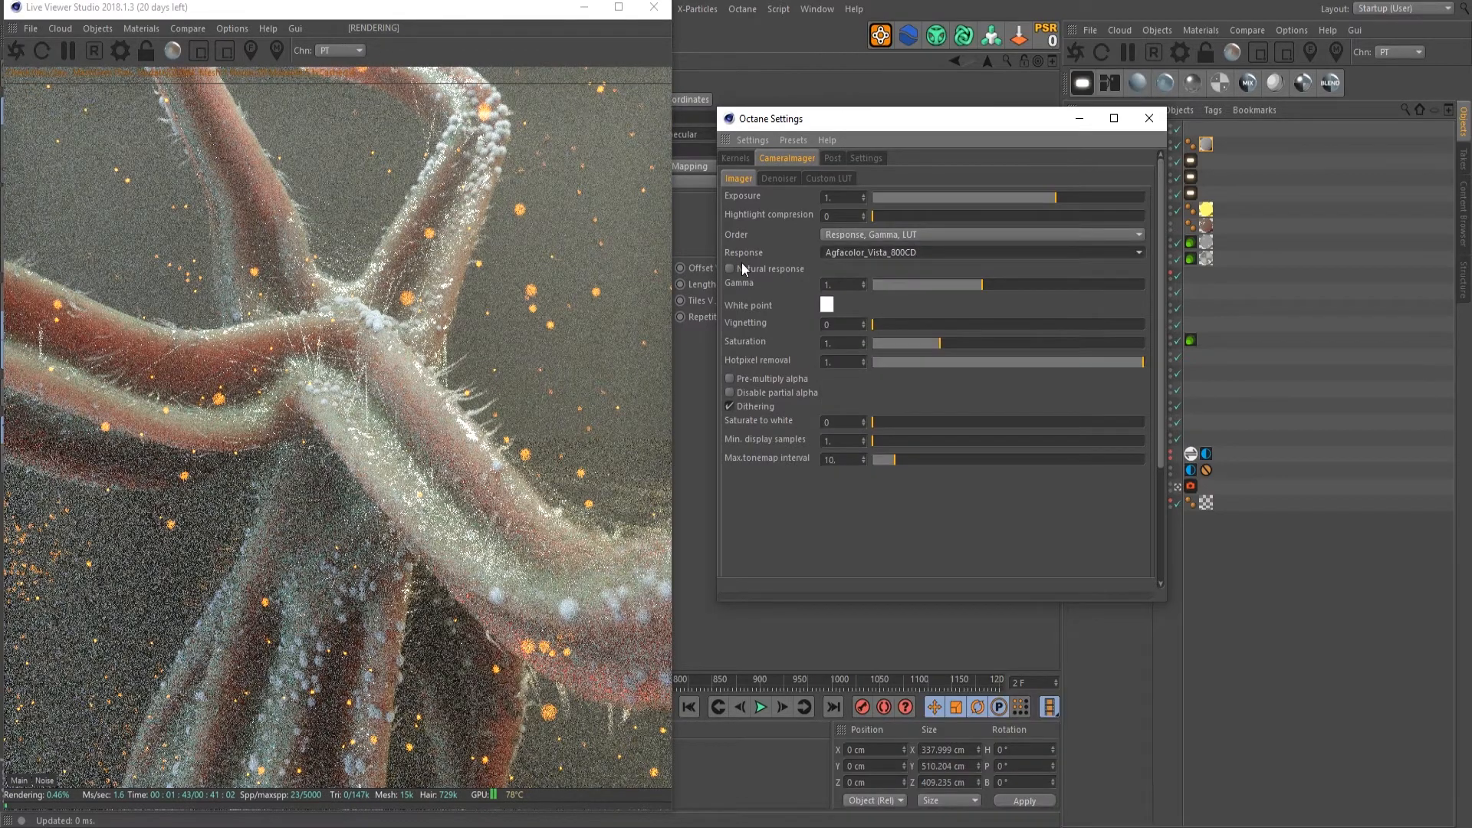
key("Down")
key("Down")
key("Down")
key("Down")
key("Down")
key("Down")
key("Down")
key("Down")
key("Down")
key("Down")
key("Down")
key("Down")
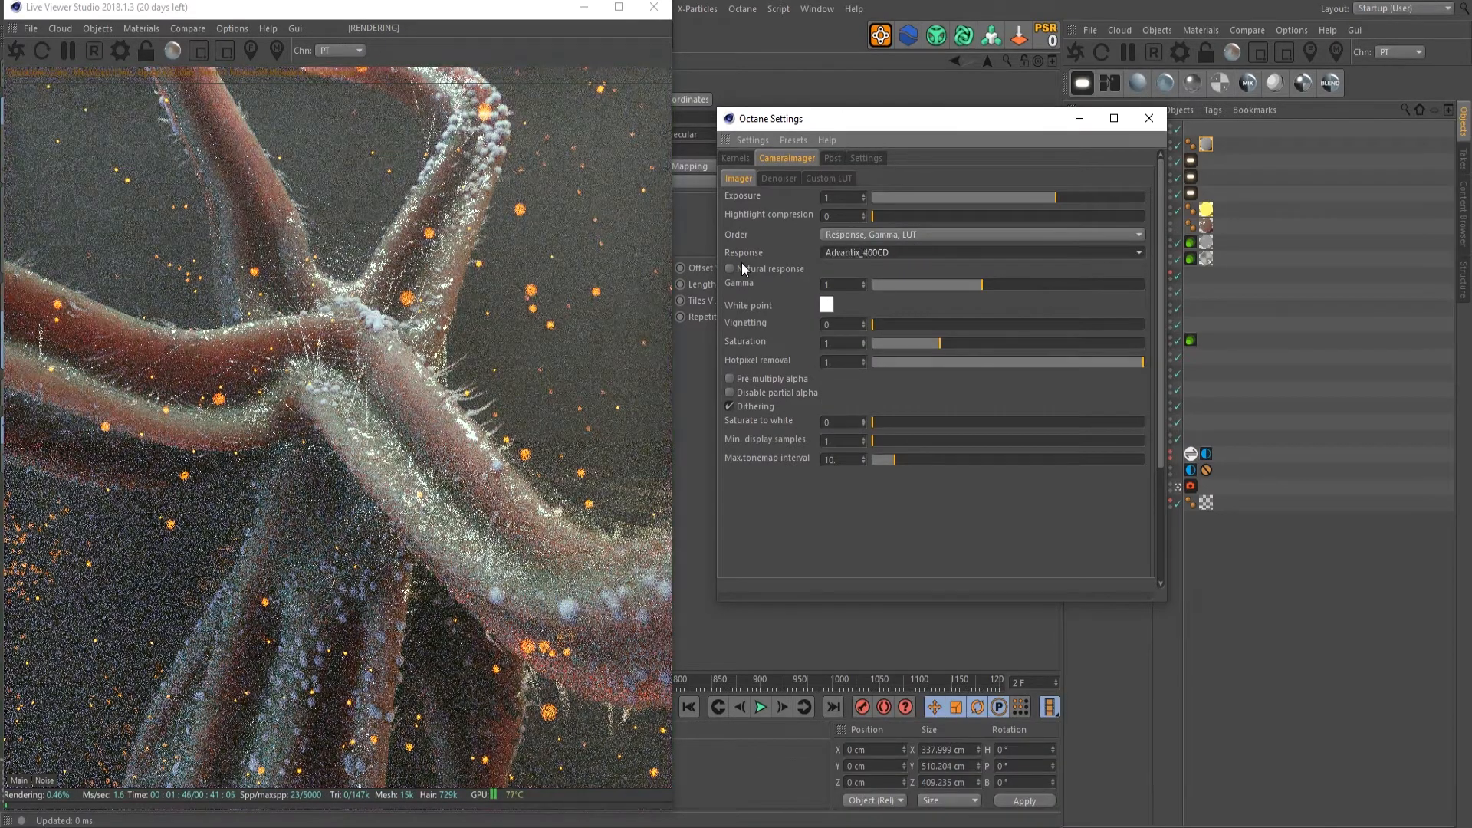
key("Down")
key("Down")
key("Down")
key("Down")
key("Down")
key("Down")
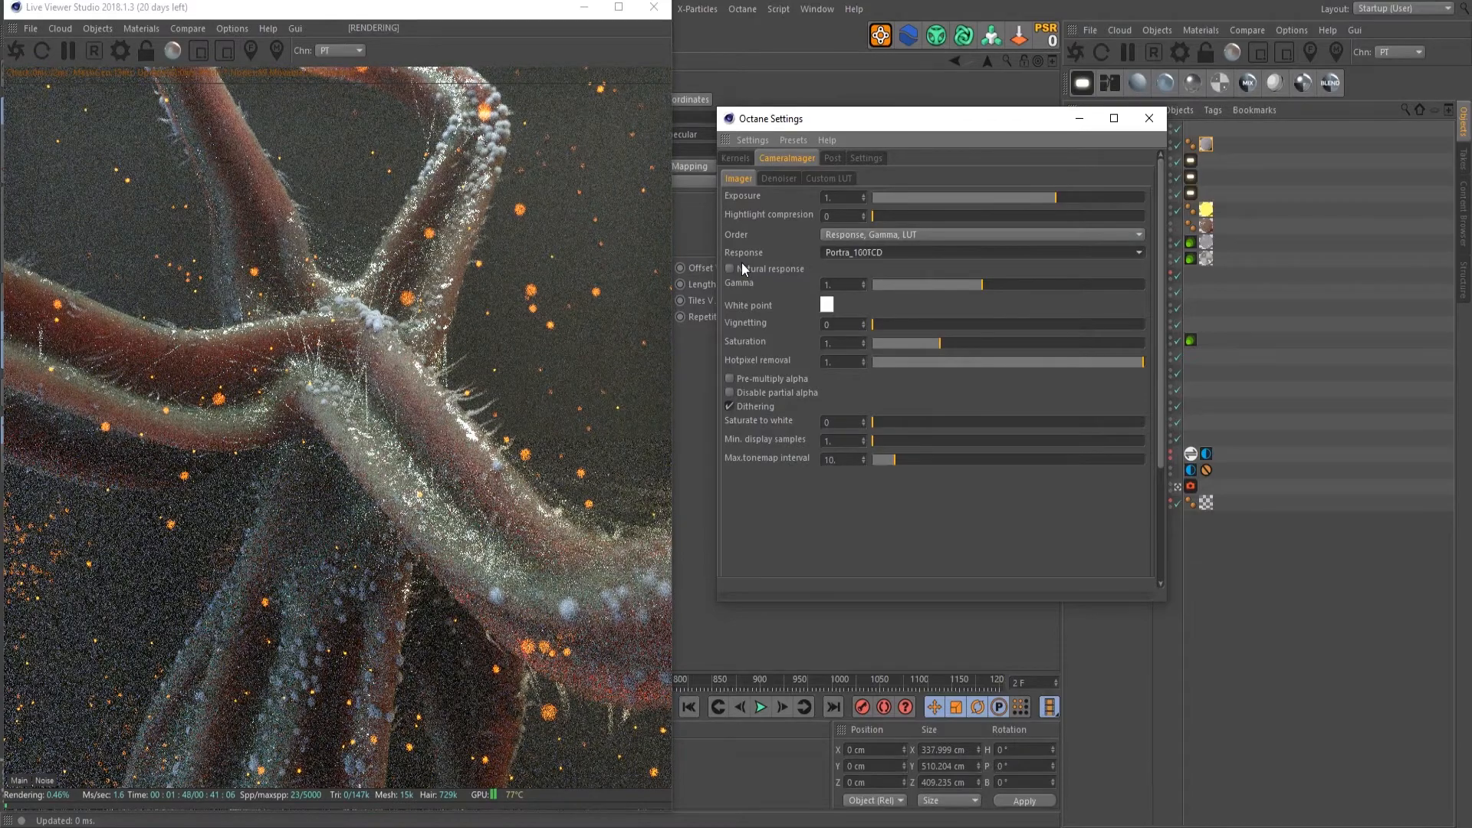
key("Down")
key("Down")
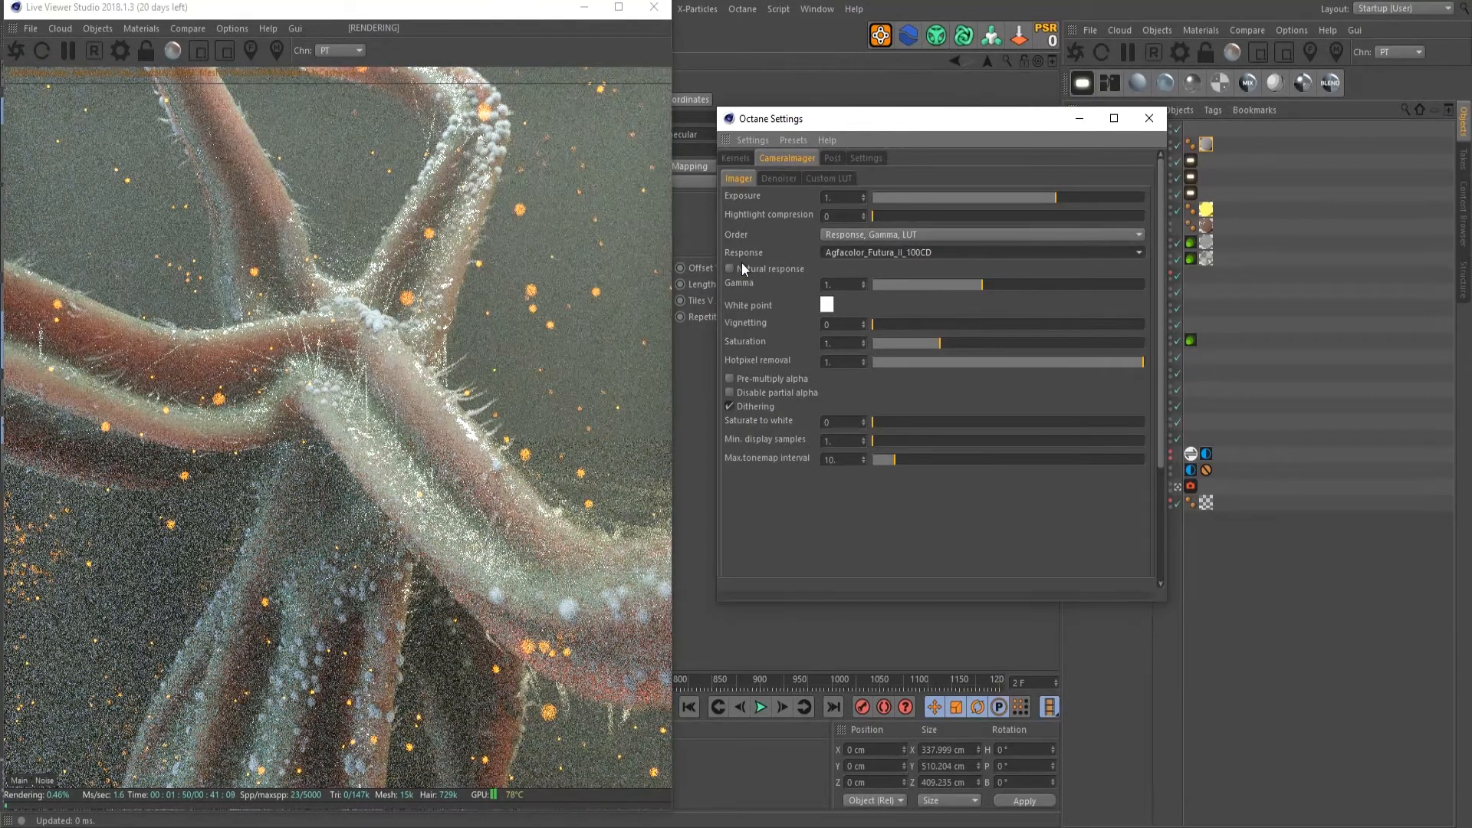
key("Down")
key("Down")
key("Down")
key("Down")
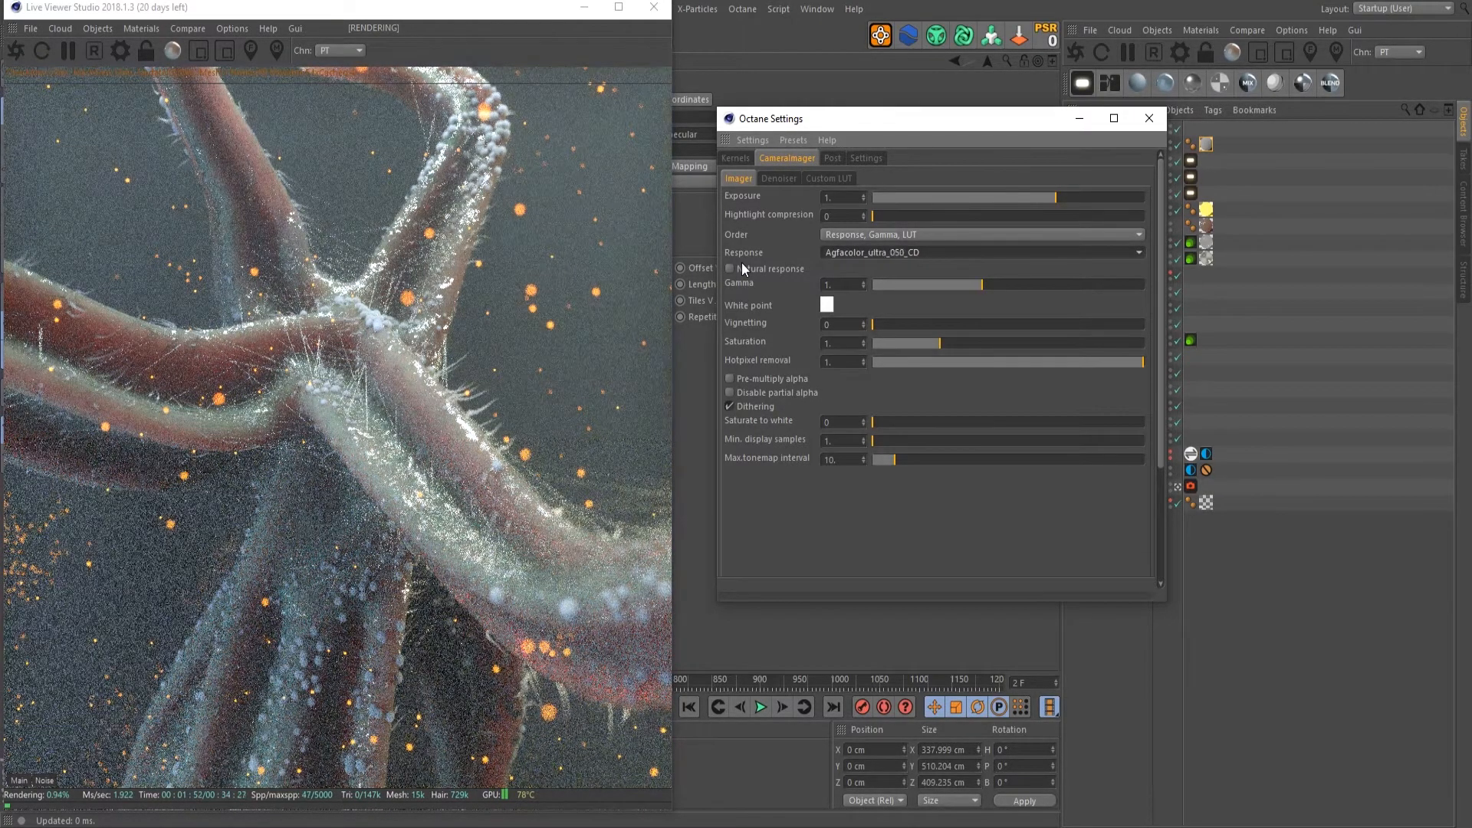
key("Down")
key("Down")
key("Down")
key("Down")
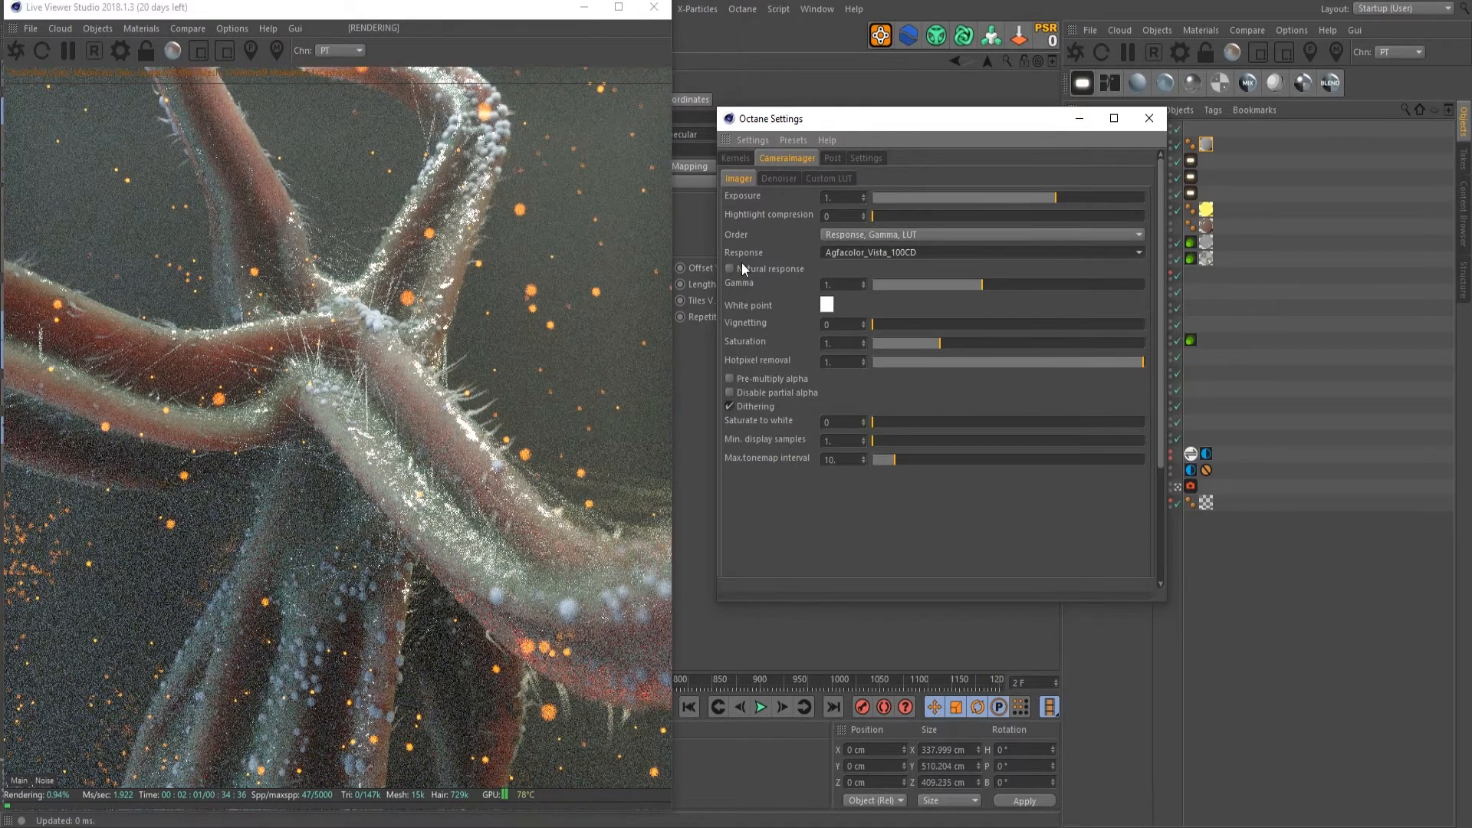
key("Up")
key("Up")
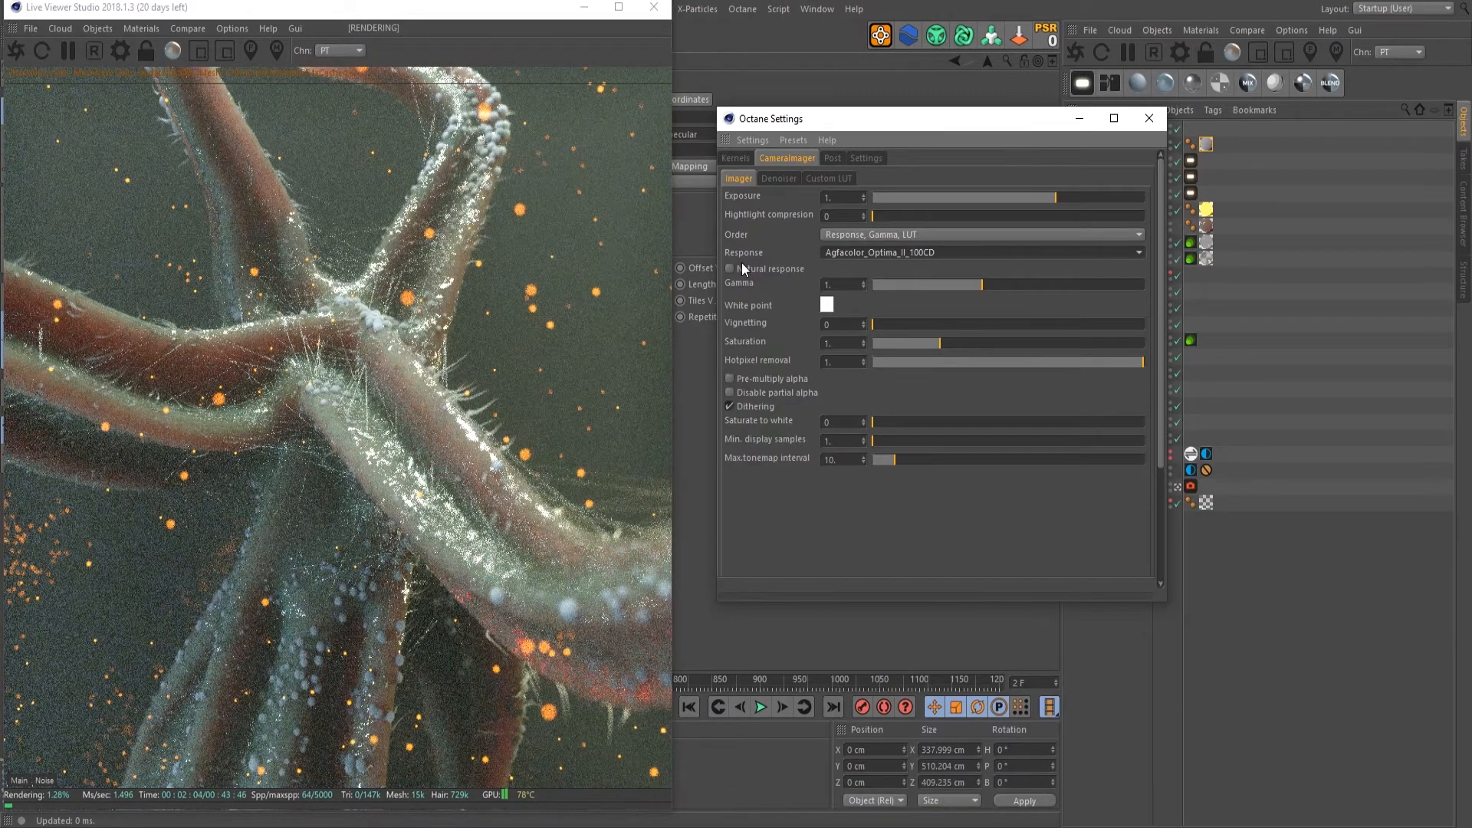
key("Down")
key("Down")
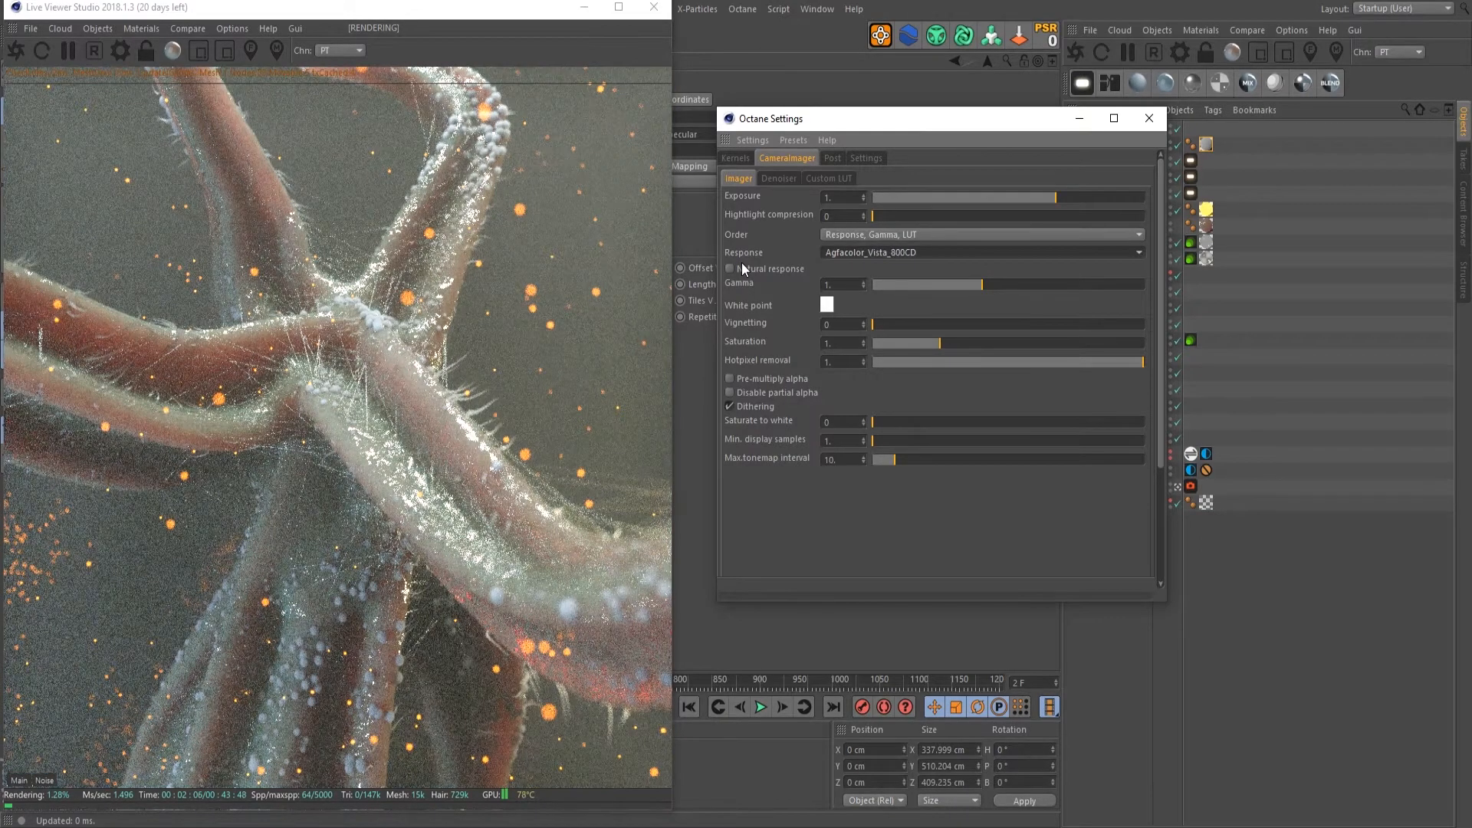
key("Down")
key("Down")
key("Down")
key("Down")
key("Down")
key("Down")
key("Down")
key("Down")
key("Down")
key("Down")
key("Down")
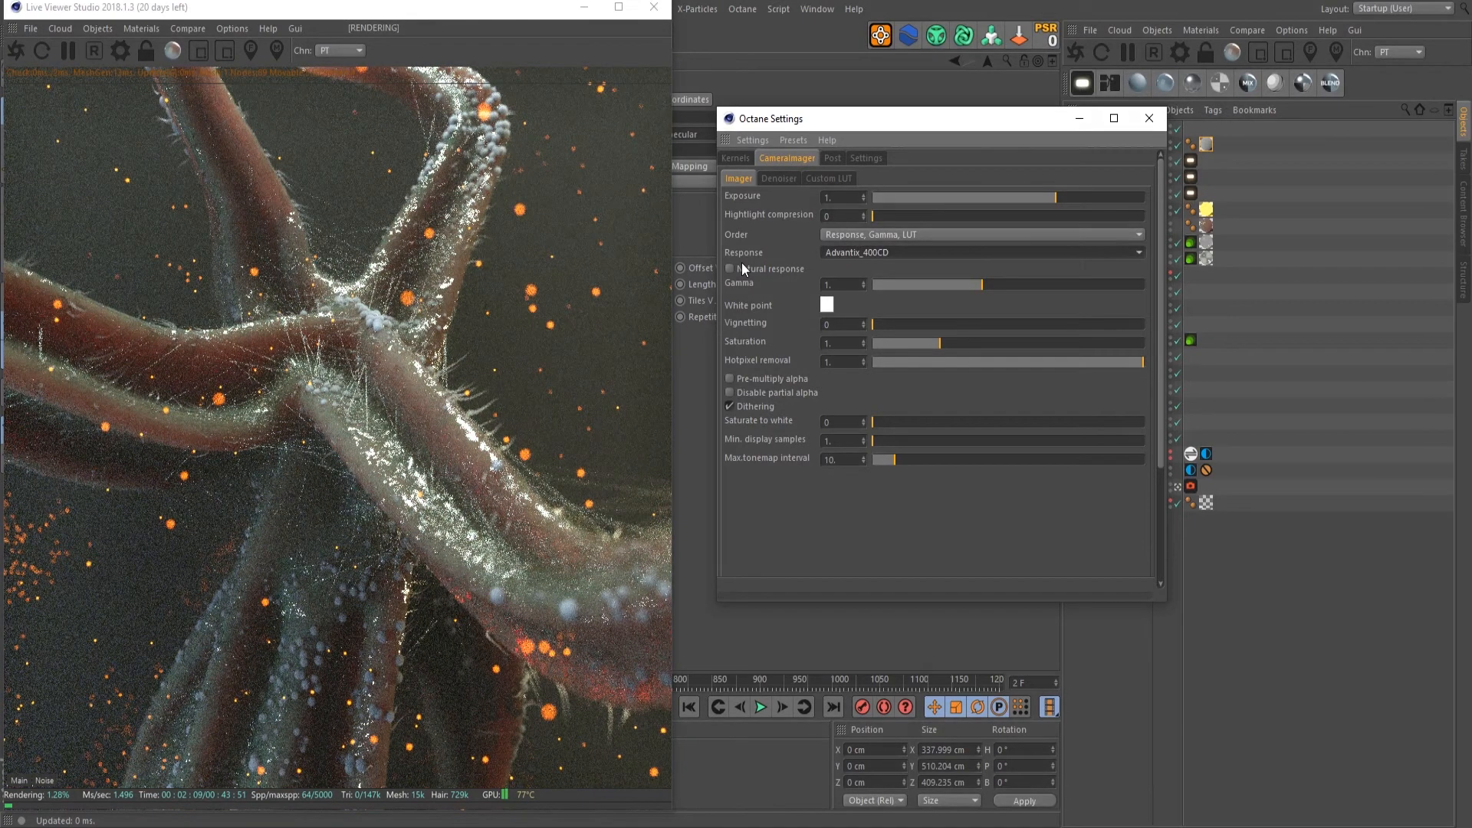
left_click(875, 250)
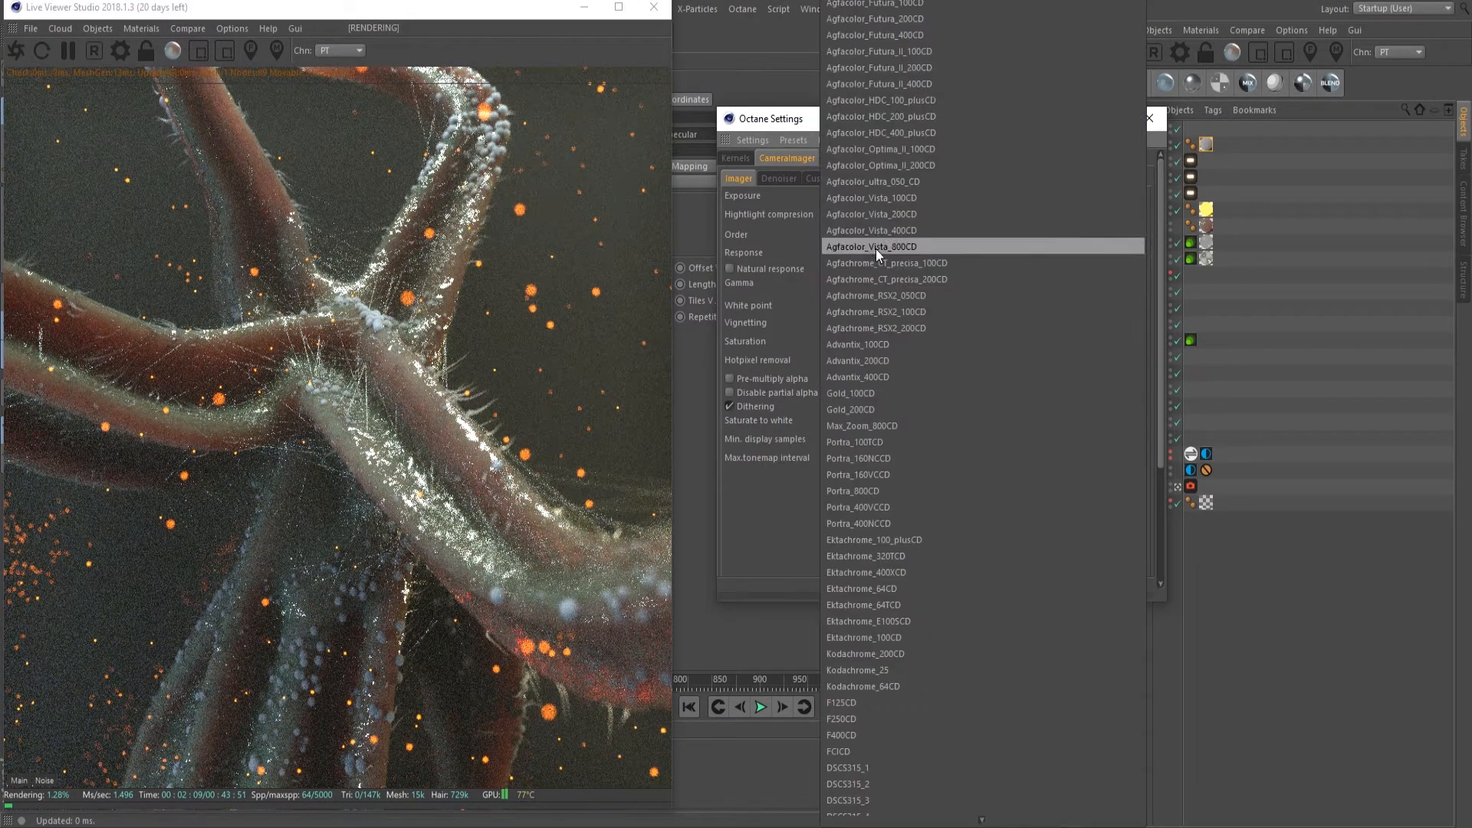
left_click(899, 779)
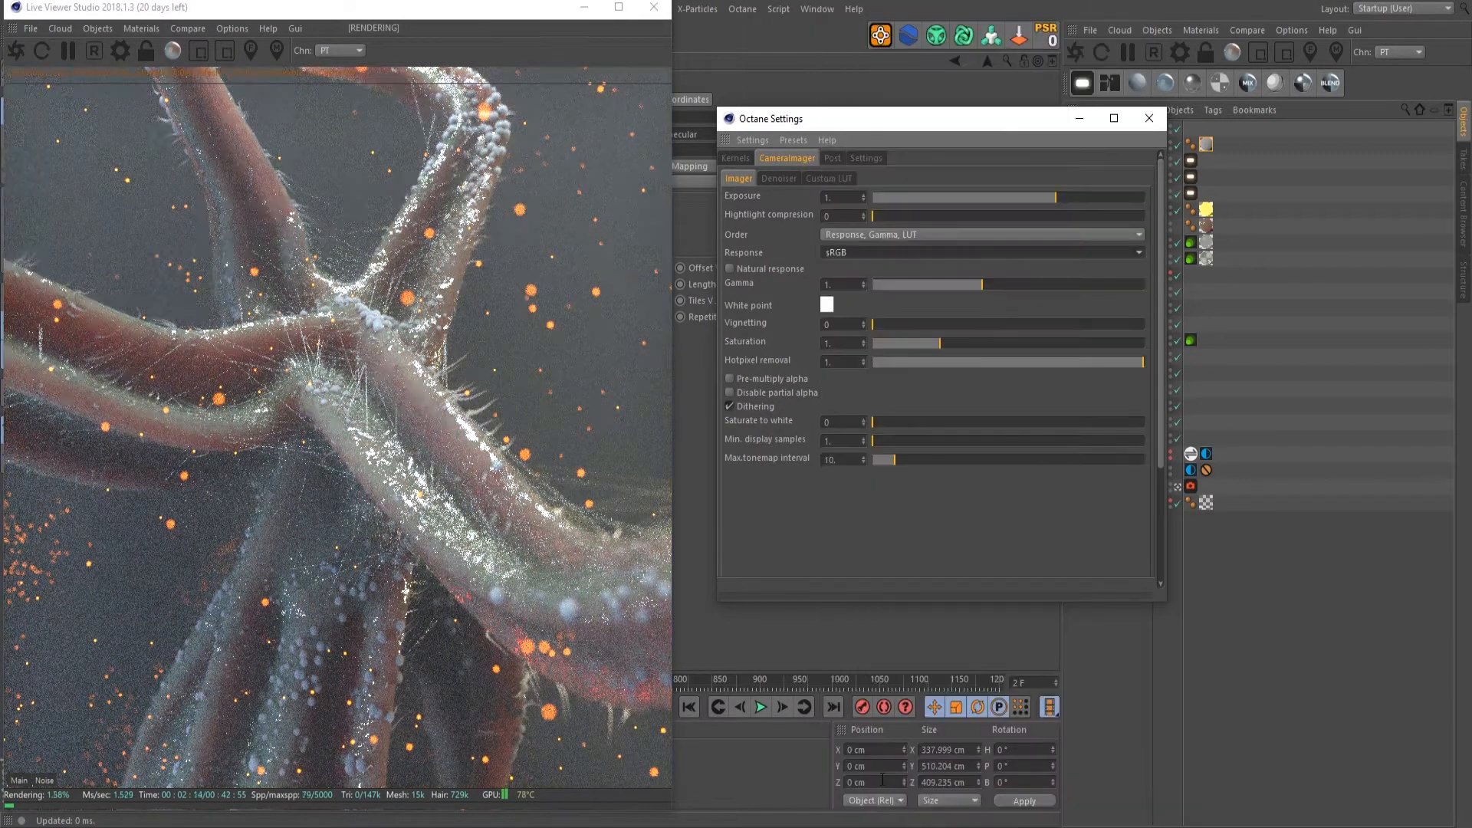
Step: Review the post-processing and kernel settings, and close the Octane Settings
left_click(833, 158)
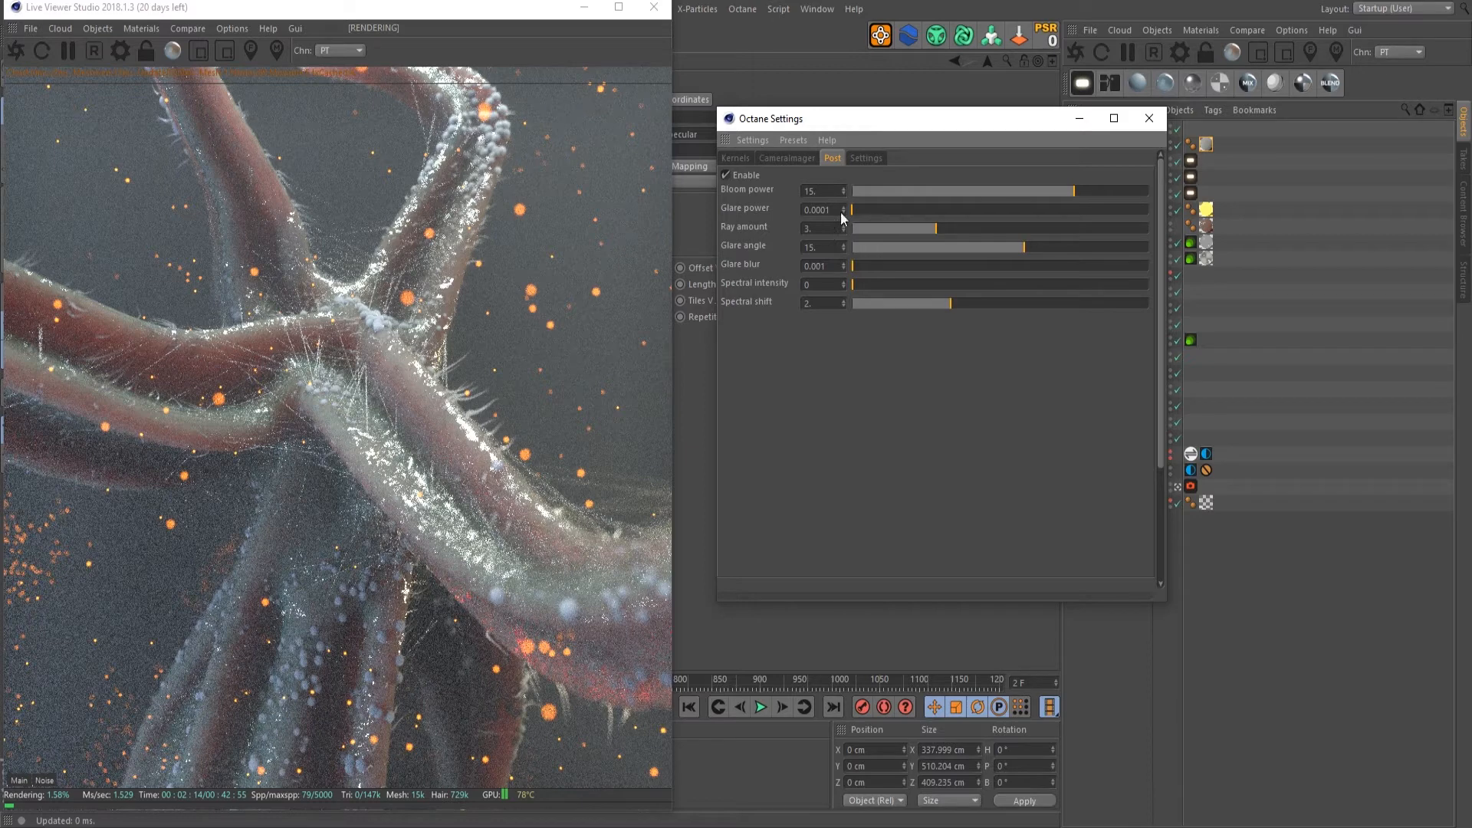
left_click(868, 157)
left_click(738, 157)
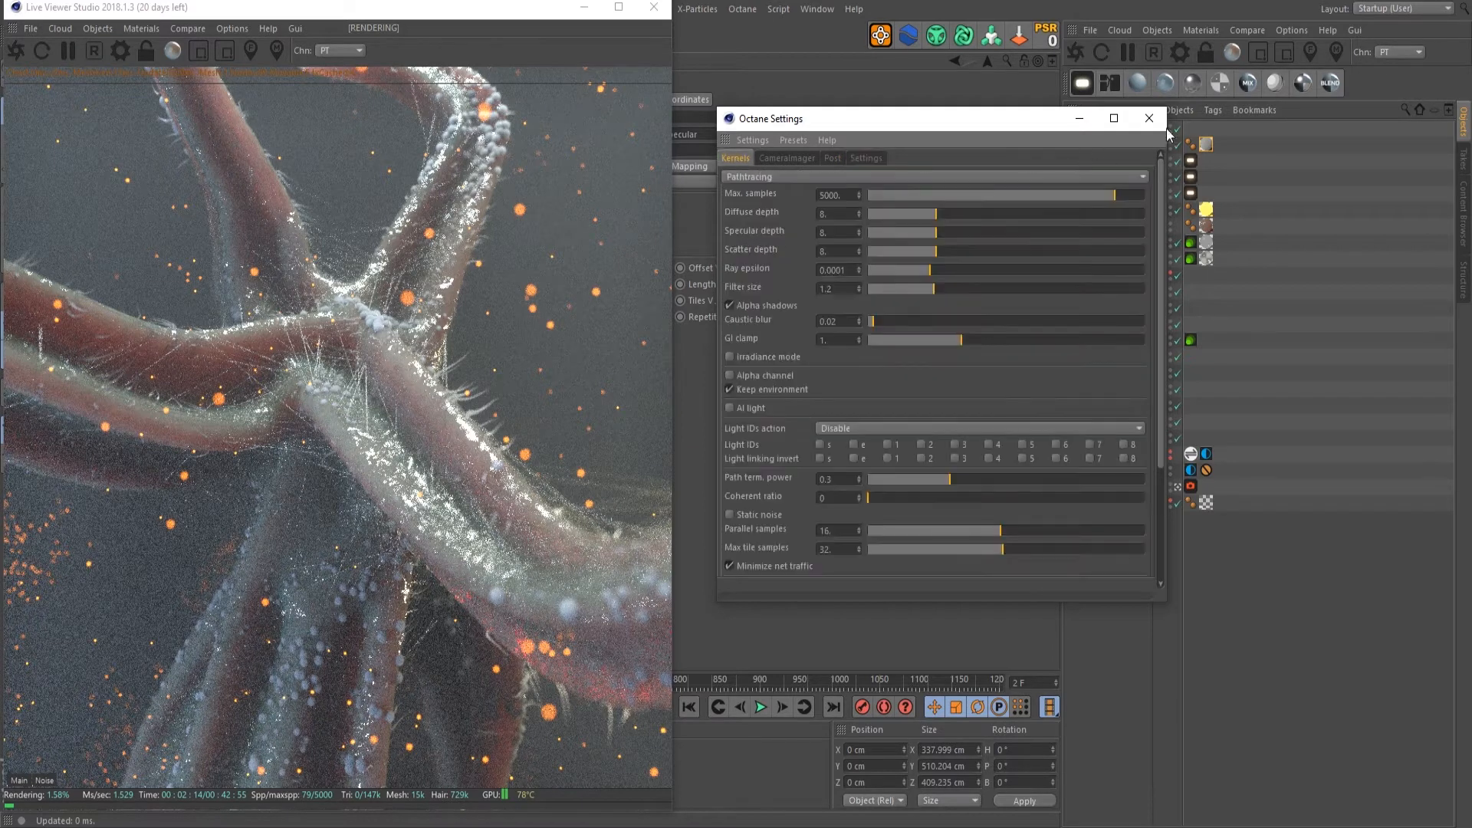
left_click(1149, 118)
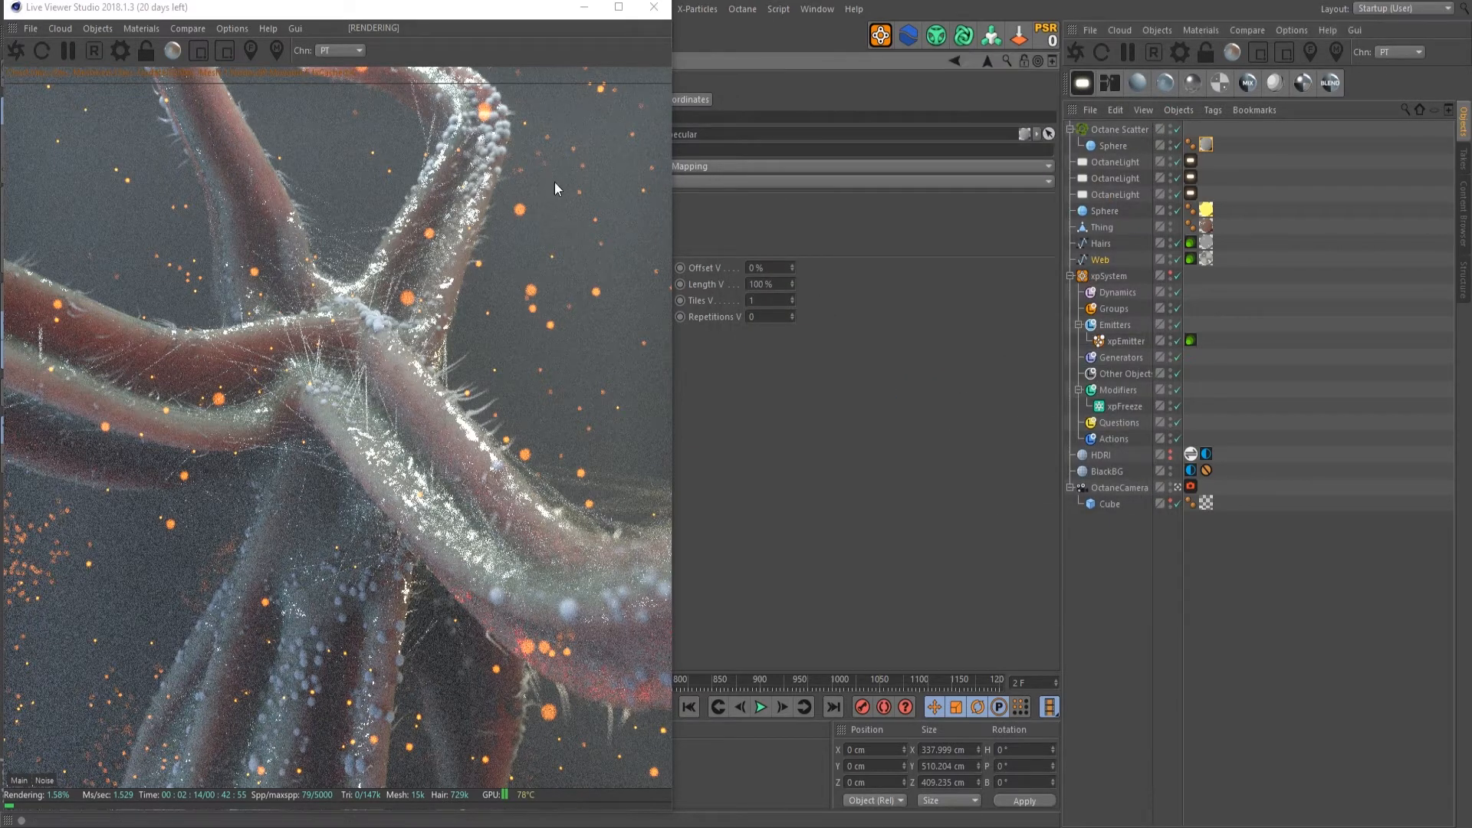
Step: Move the Live Viewer aside and set the OctaneCamera tag's thin lens aperture to 2.142 cm
left_click_drag(426, 9, 1020, 13)
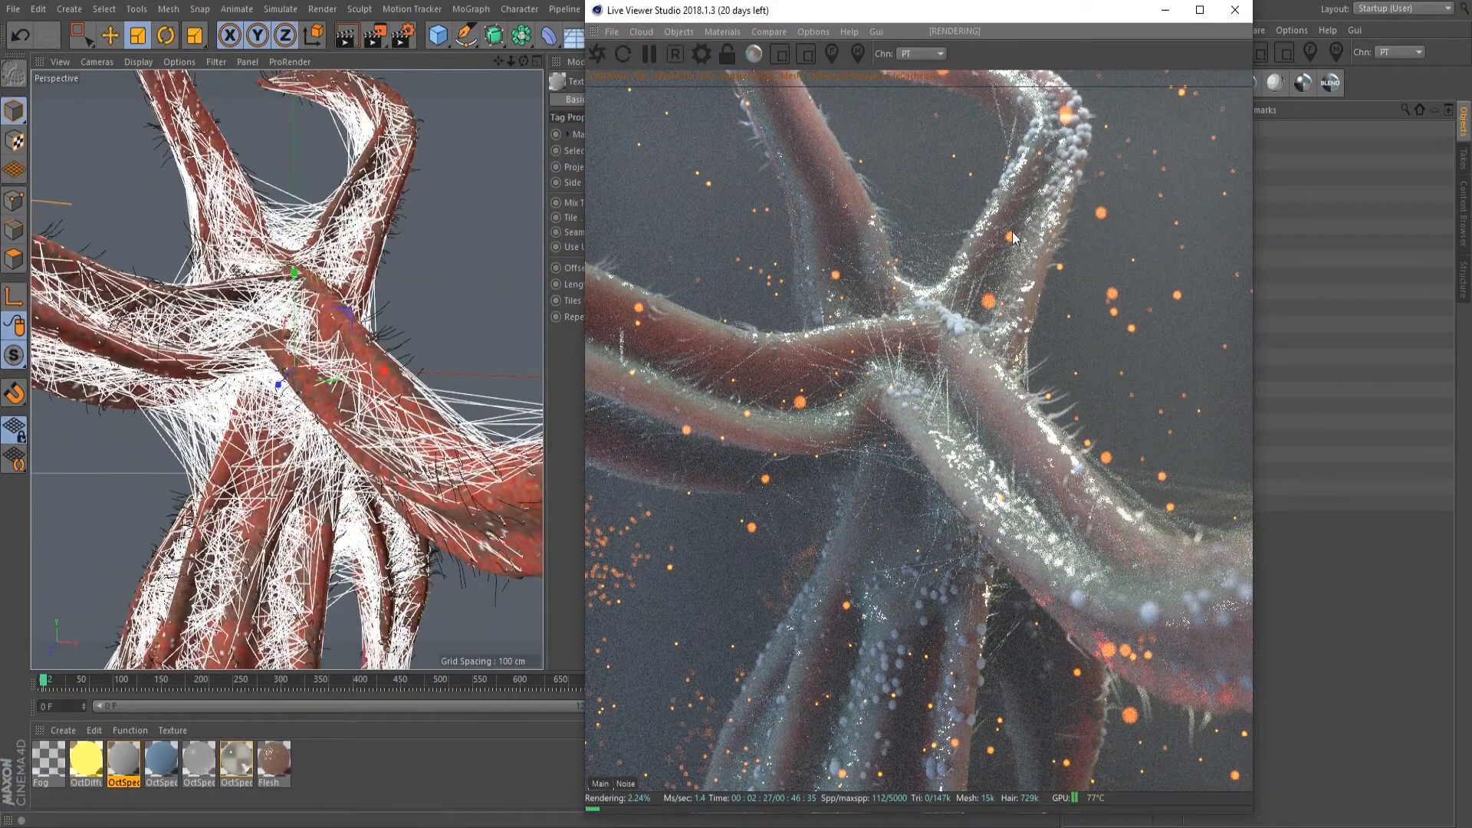
left_click_drag(1002, 15, 466, 1)
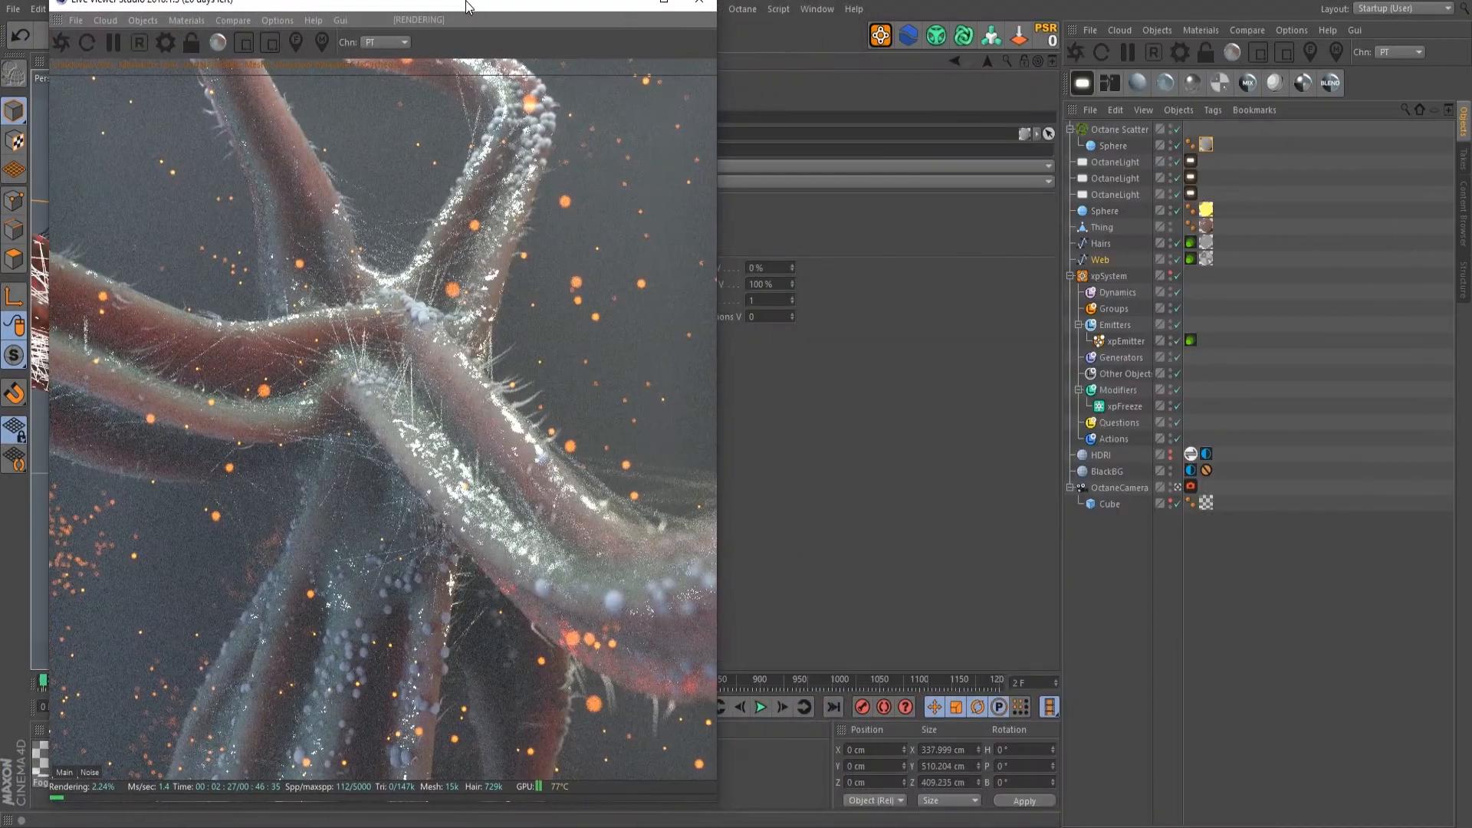
left_click(1191, 486)
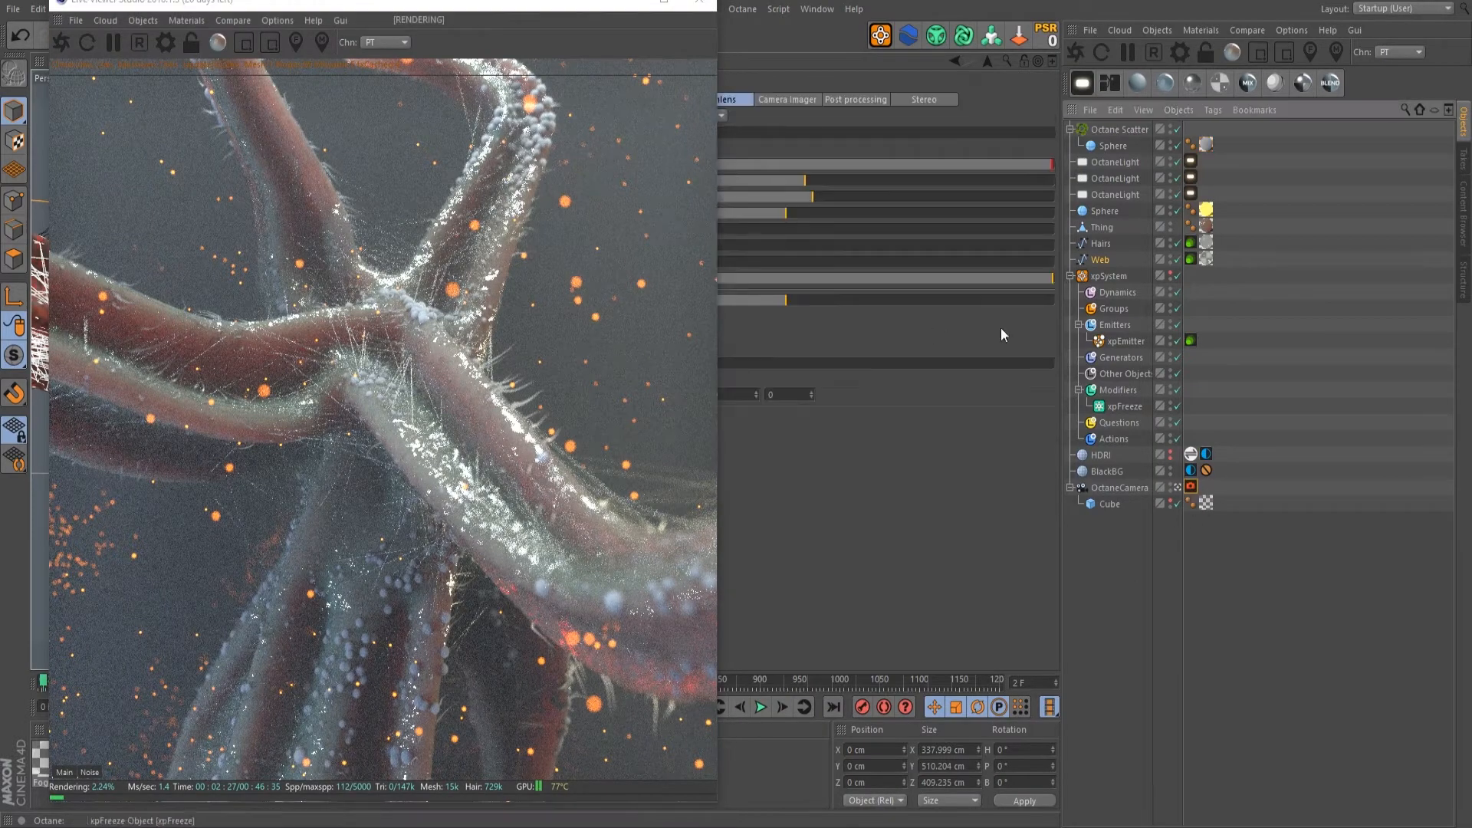
left_click_drag(576, 7, 487, 116)
left_click_drag(848, 181, 895, 179)
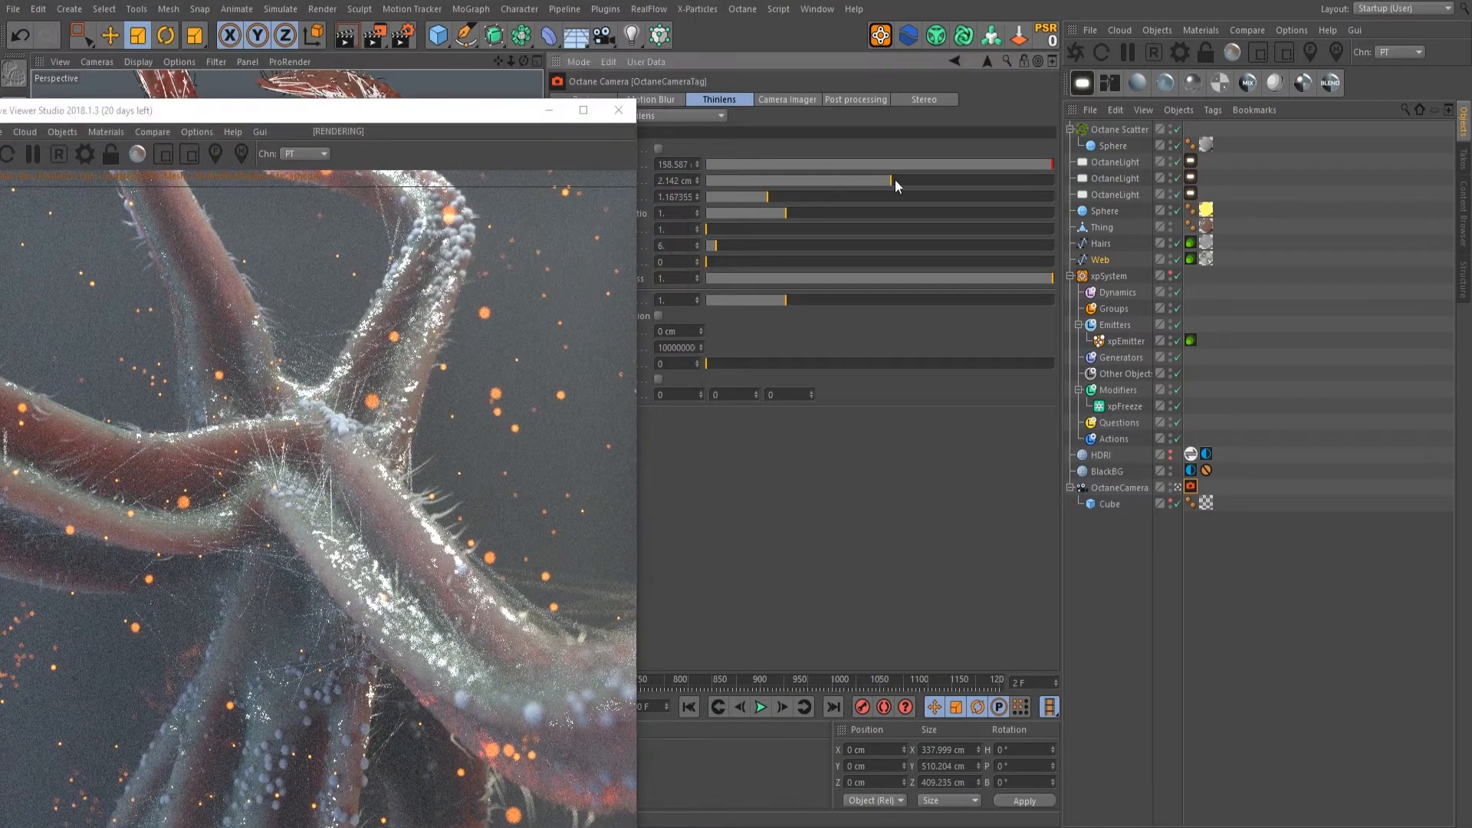
Step: Bring the Live Viewer back over the workspace and render a region over the lower side tentacle to check the depth-of-field blur
left_click_drag(526, 126, 928, 70)
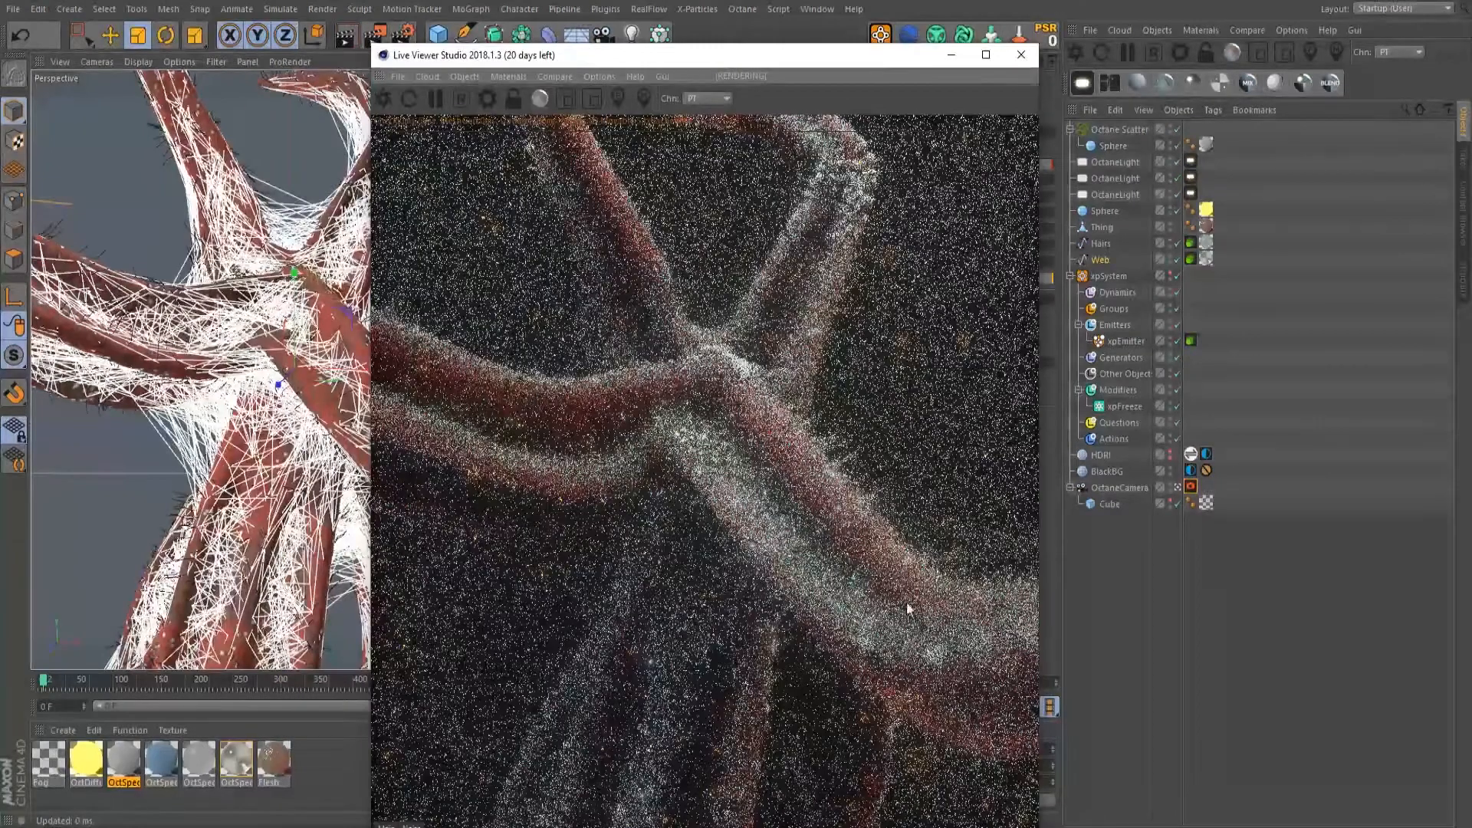
left_click_drag(807, 62, 996, 4)
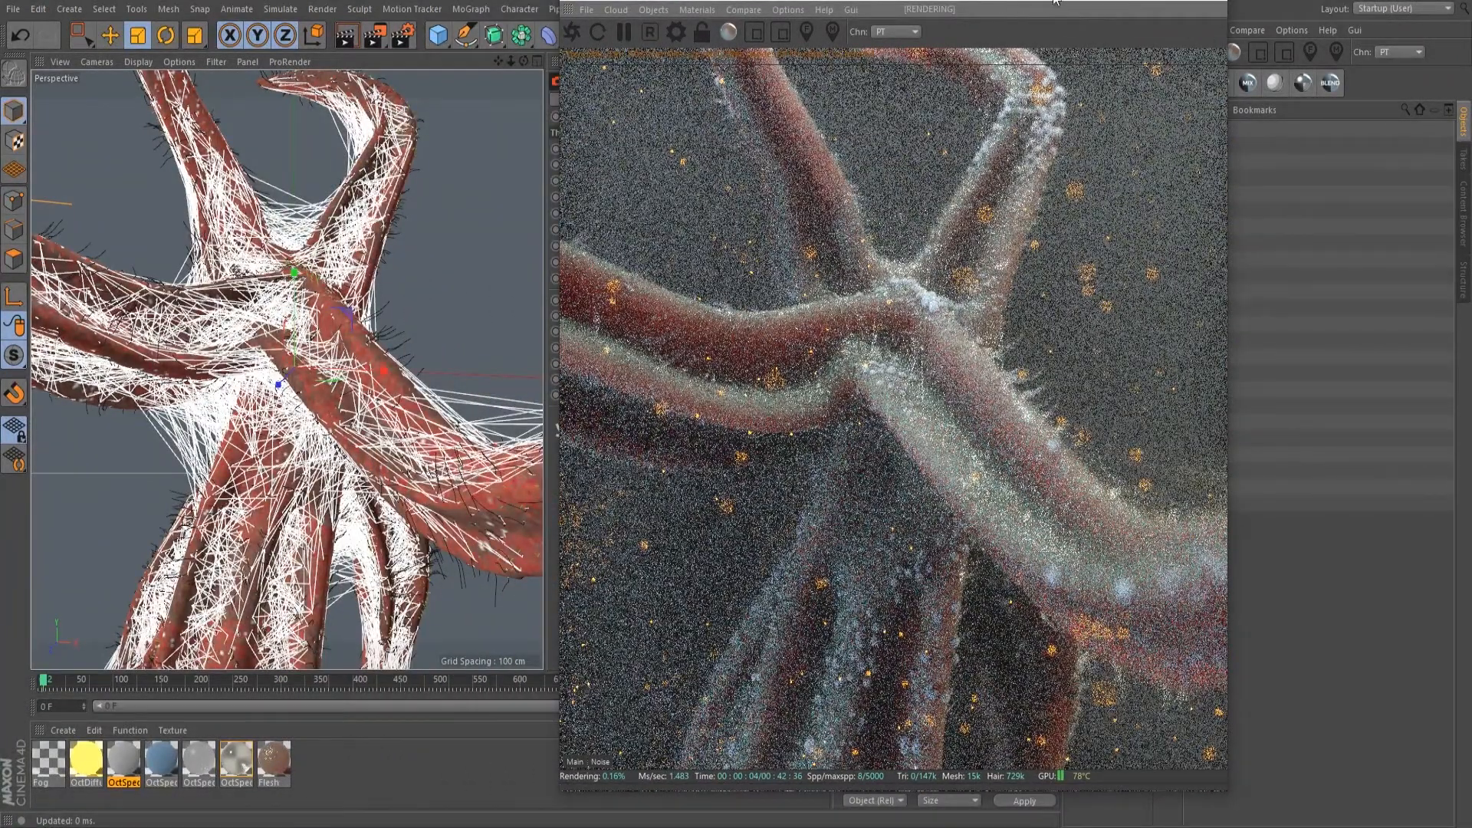
left_click(1137, 0)
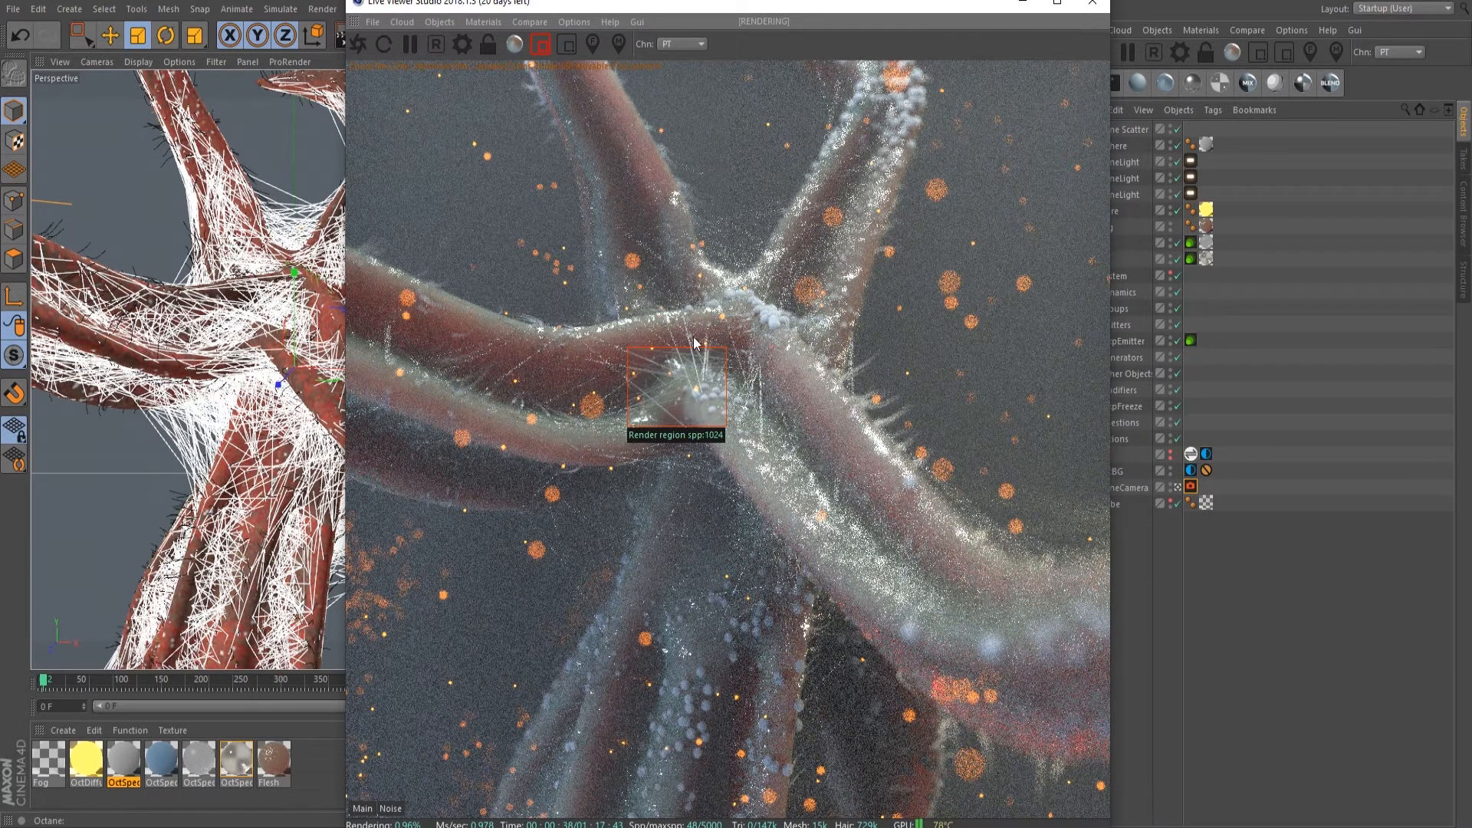
left_click_drag(418, 360, 578, 498)
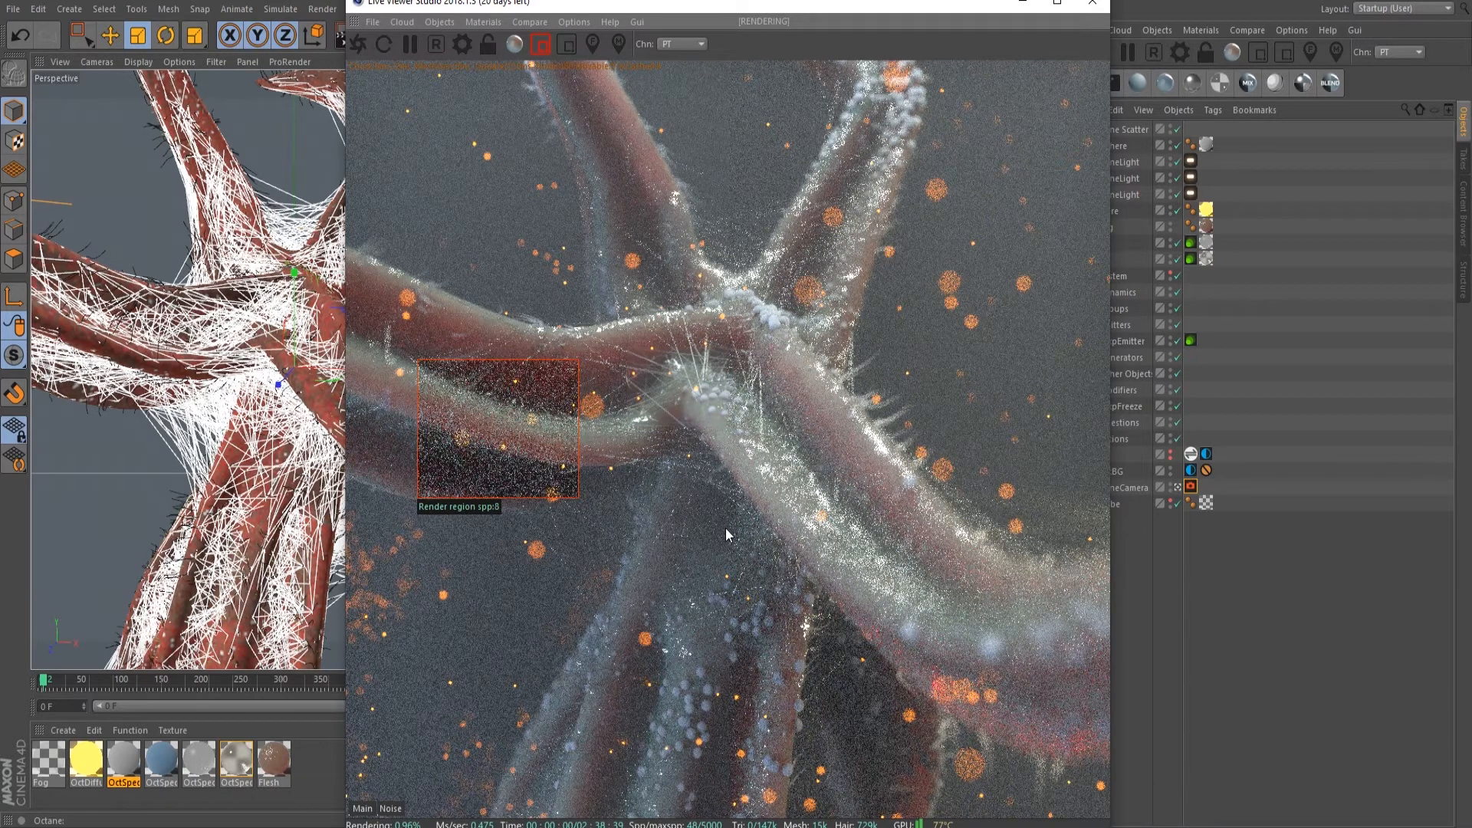